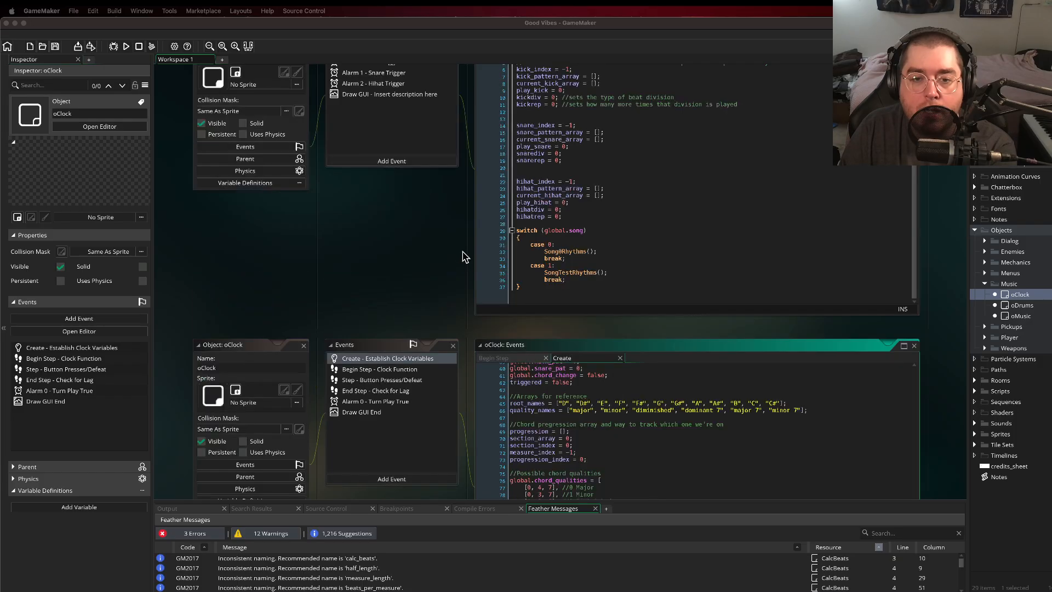
Step: Open the SongTestRhythms script from the Test folder inside the Songs scripts
scroll(451, 258, "down", 5)
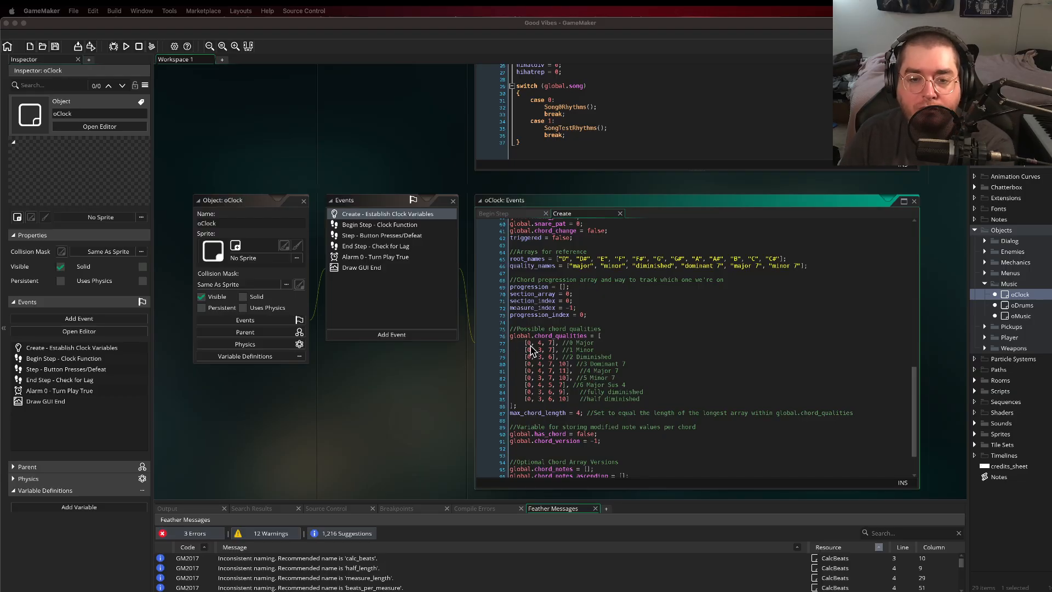
scroll(468, 306, "up", 2)
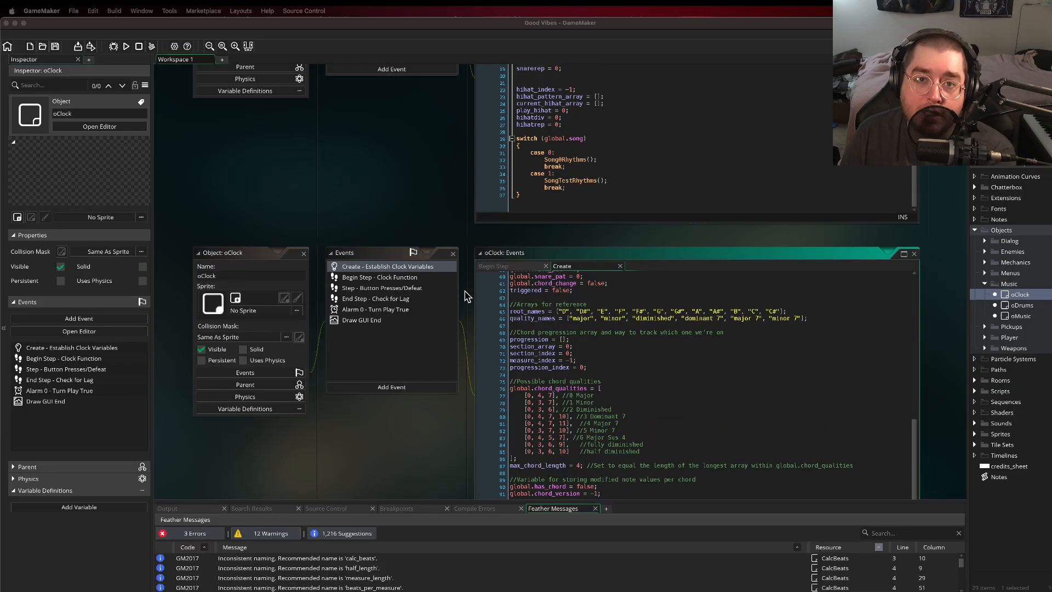
scroll(465, 297, "up", 7)
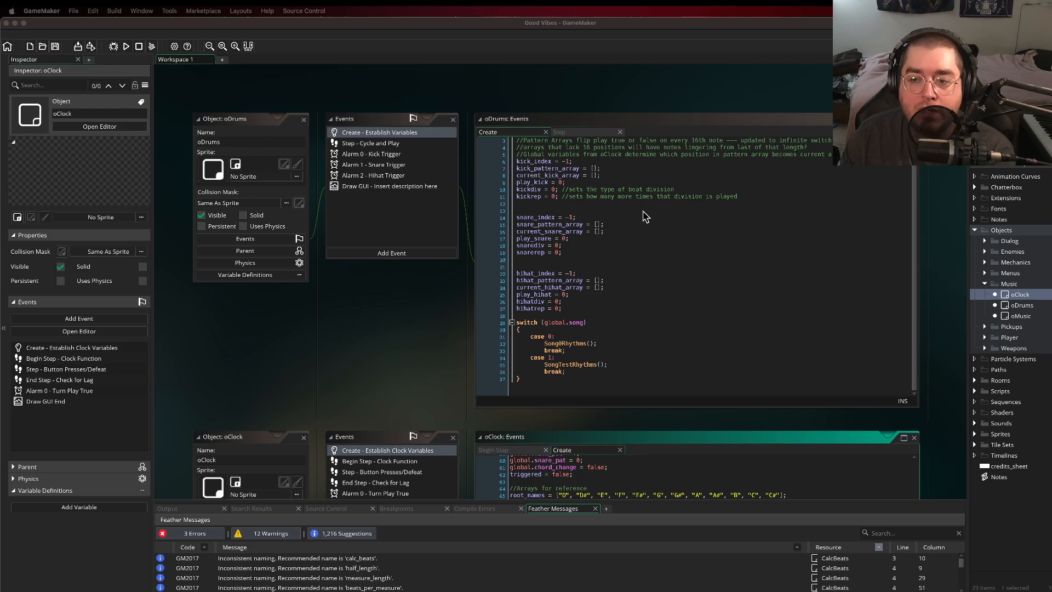
left_click(975, 391)
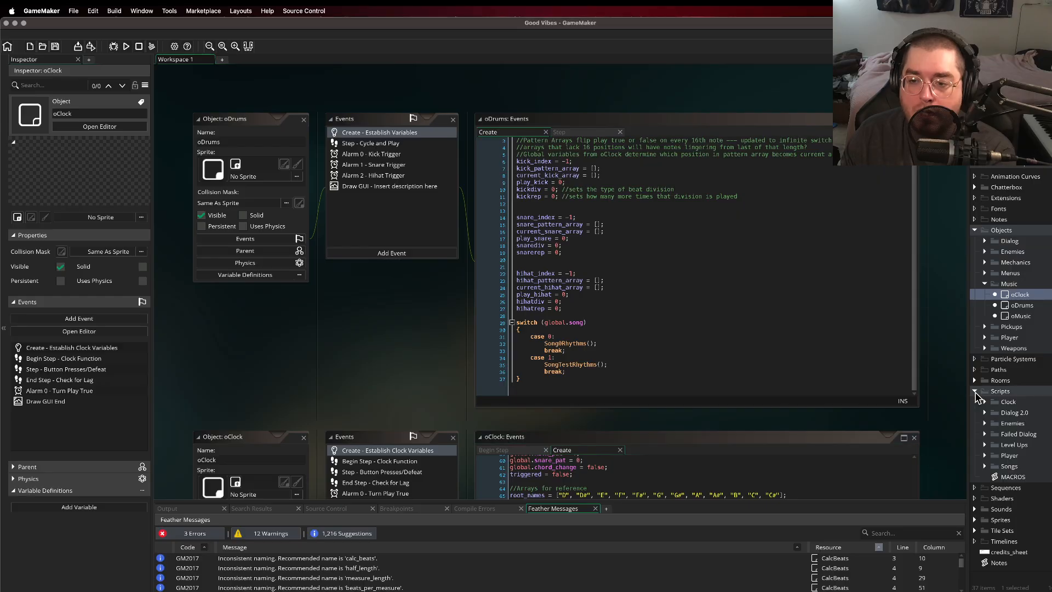
left_click(985, 466)
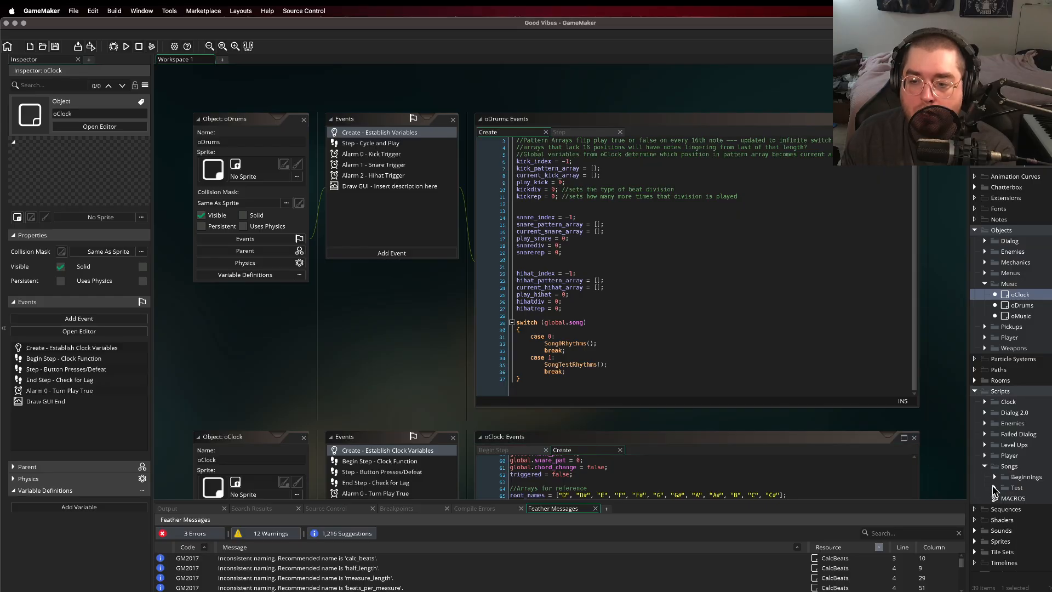
left_click(995, 478)
left_click(995, 510)
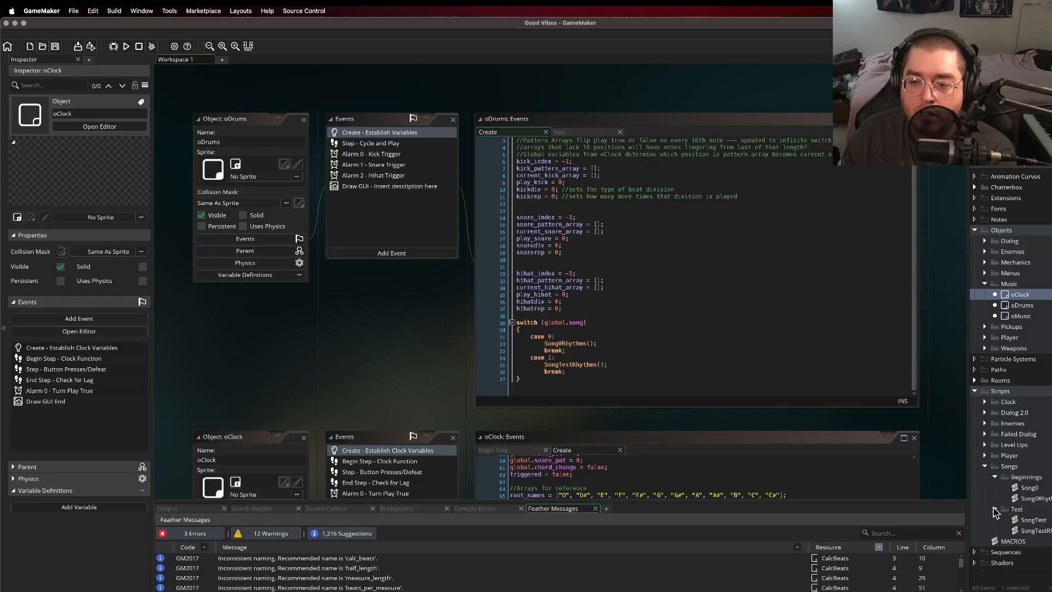
double_click(1035, 531)
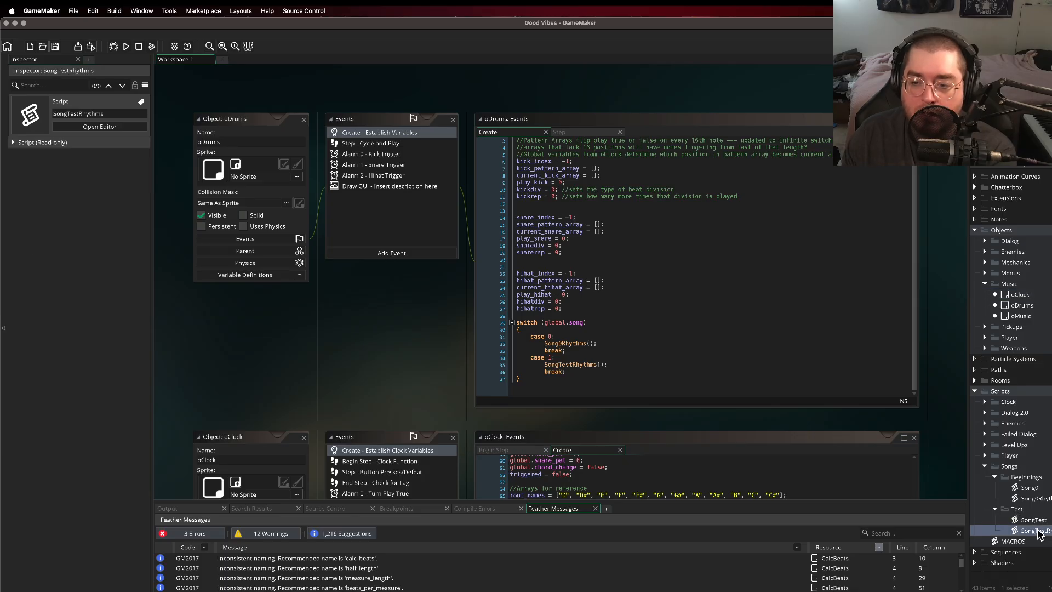
Step: Examine the kick, snare and hi-hat pattern arrays in SongTestRhythms alongside the oDrums and oClock Create code
scroll(443, 233, "down", 4)
scroll(277, 222, "up", 4)
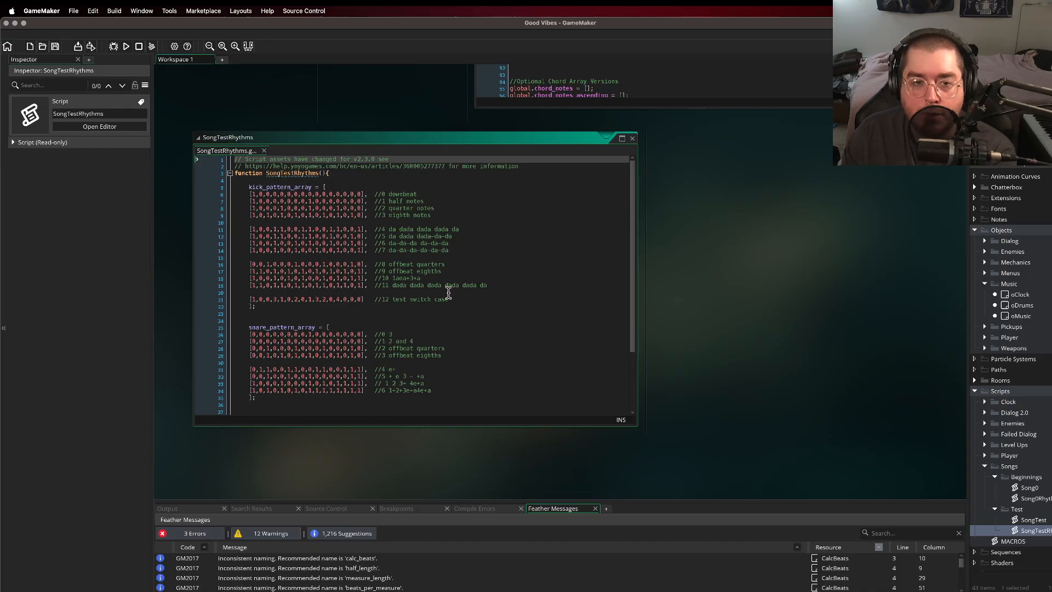
scroll(433, 264, "down", 4)
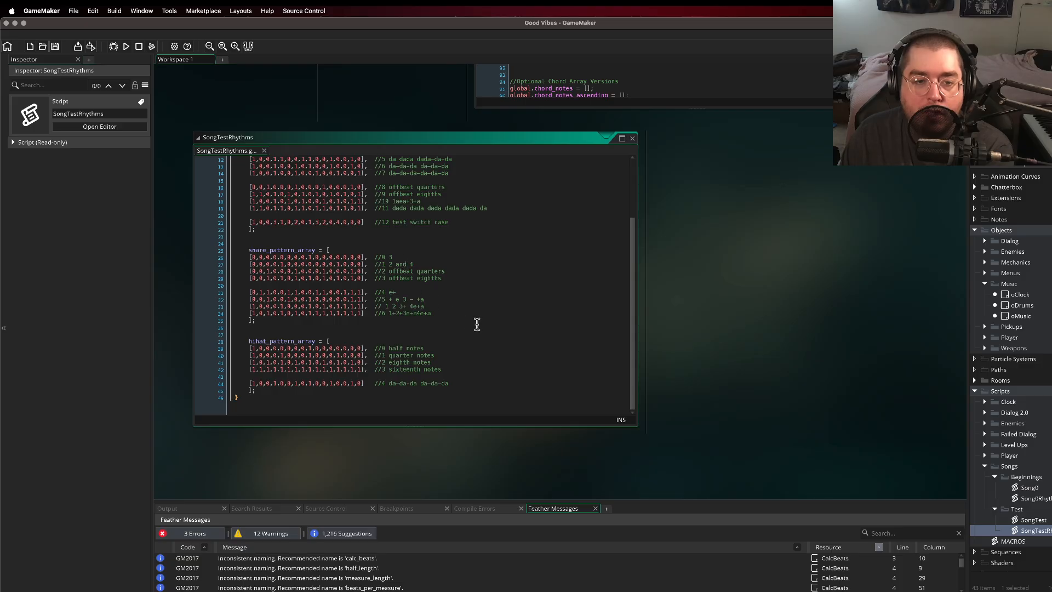
scroll(394, 290, "up", 4)
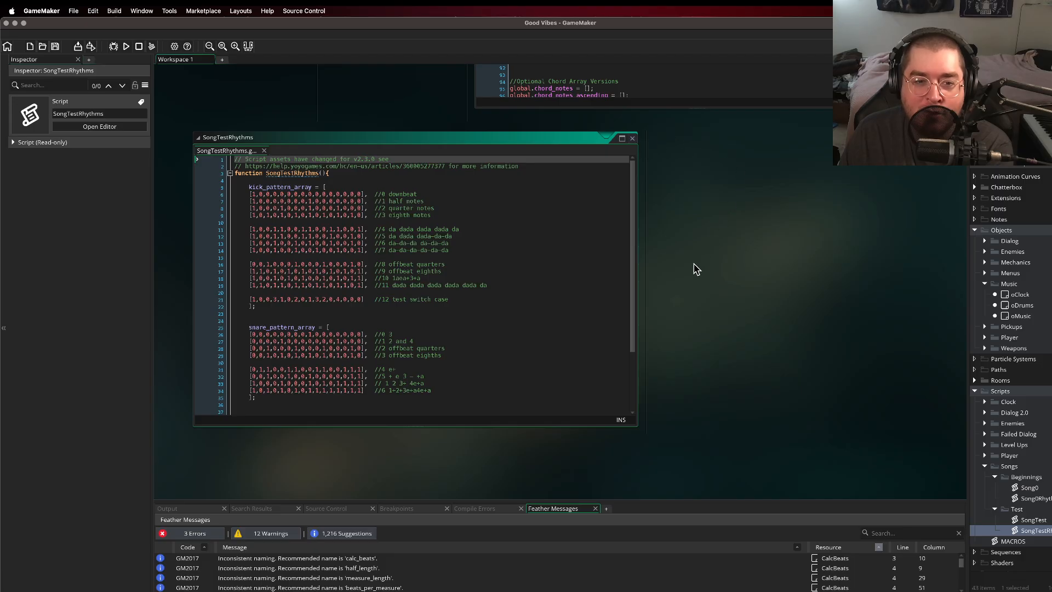
scroll(694, 266, "up", 10)
scroll(463, 219, "up", 8)
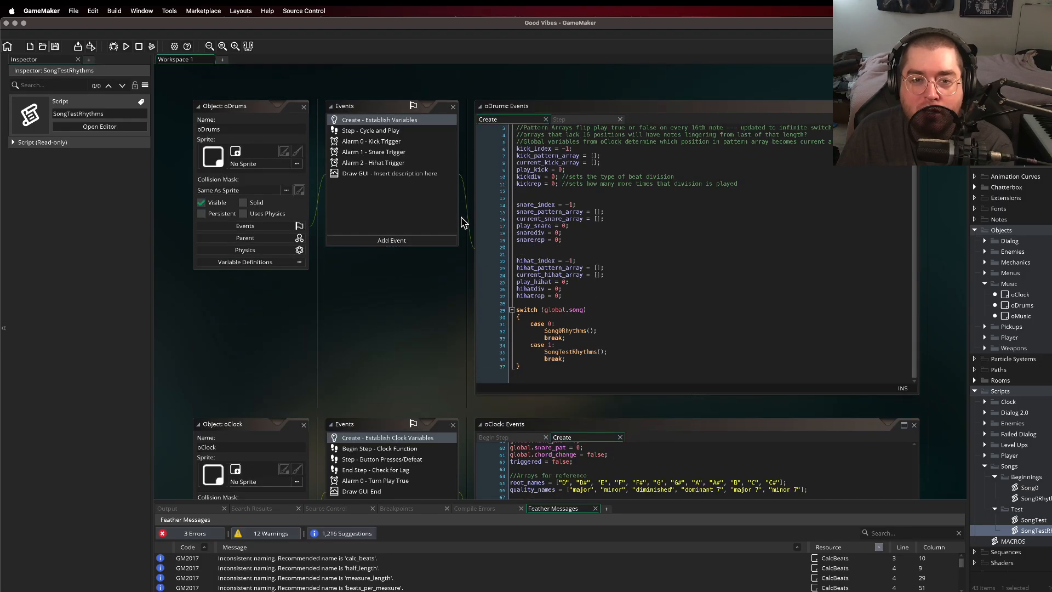
scroll(463, 222, "up", 2)
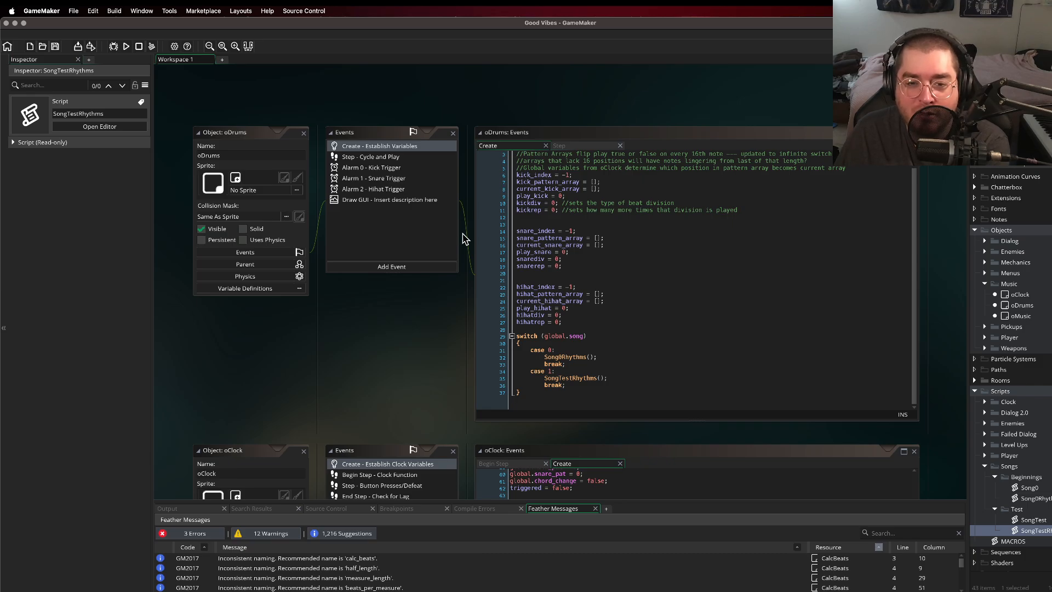
scroll(465, 219, "down", 5)
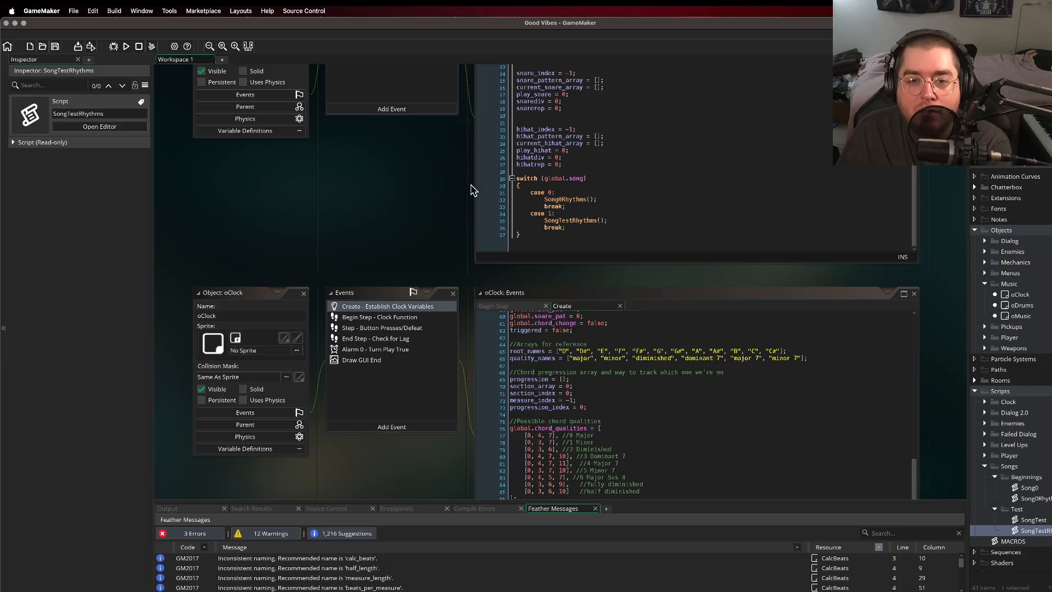
scroll(469, 189, "down", 2)
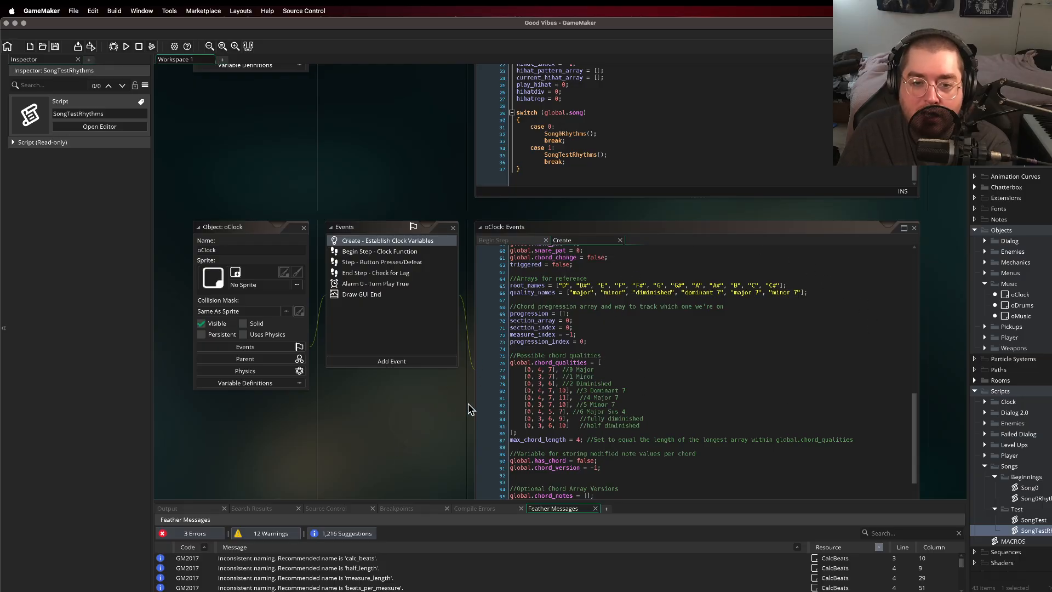
scroll(471, 399, "down", 5)
scroll(503, 392, "up", 3)
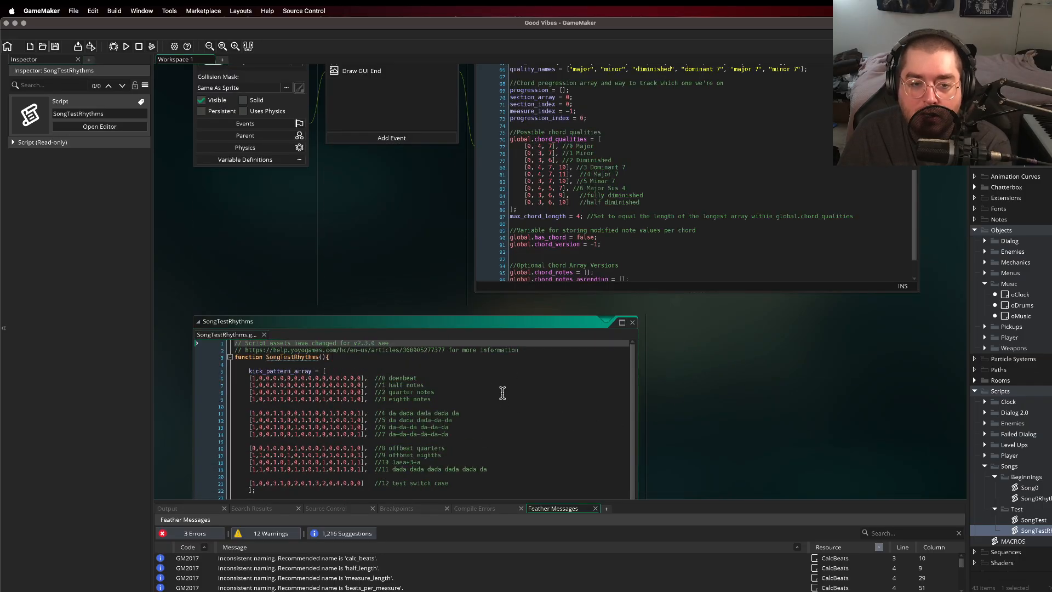
scroll(650, 388, "up", 1)
scroll(429, 314, "up", 3)
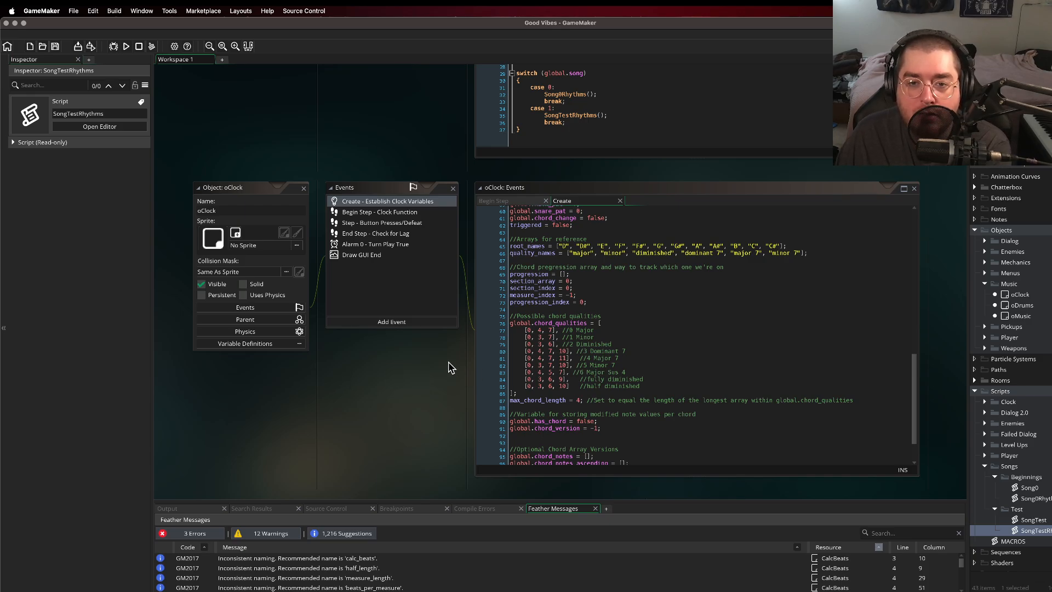
scroll(421, 369, "down", 4)
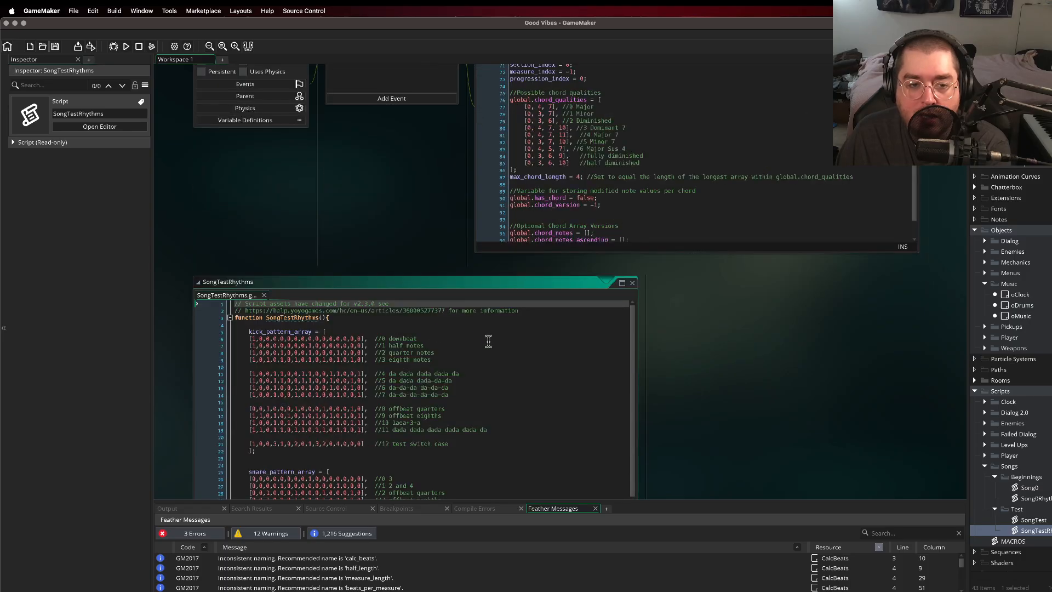
scroll(493, 371, "down", 2)
scroll(373, 365, "down", 2)
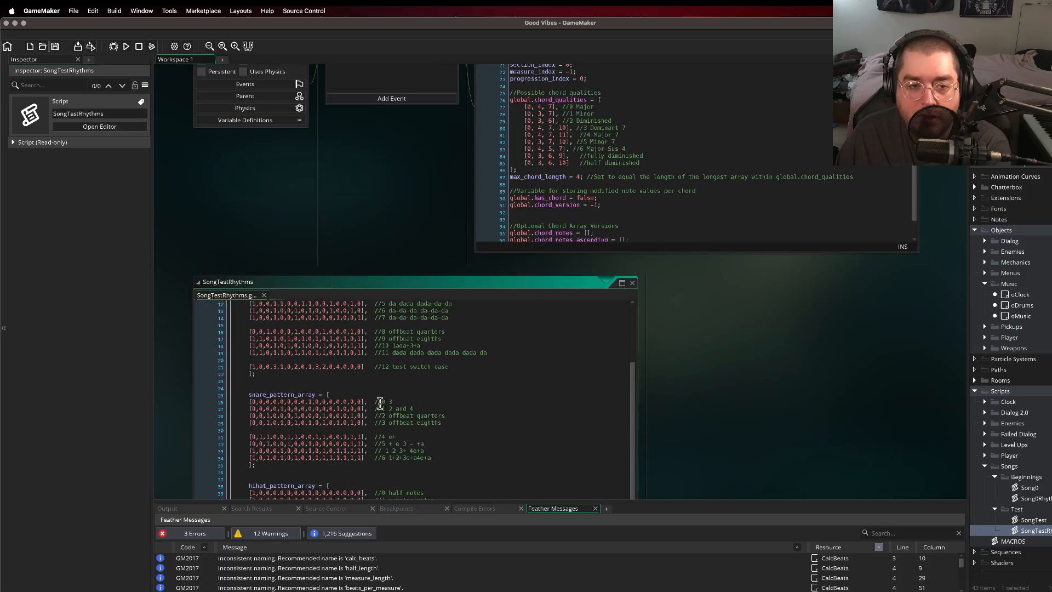
scroll(408, 400, "up", 4)
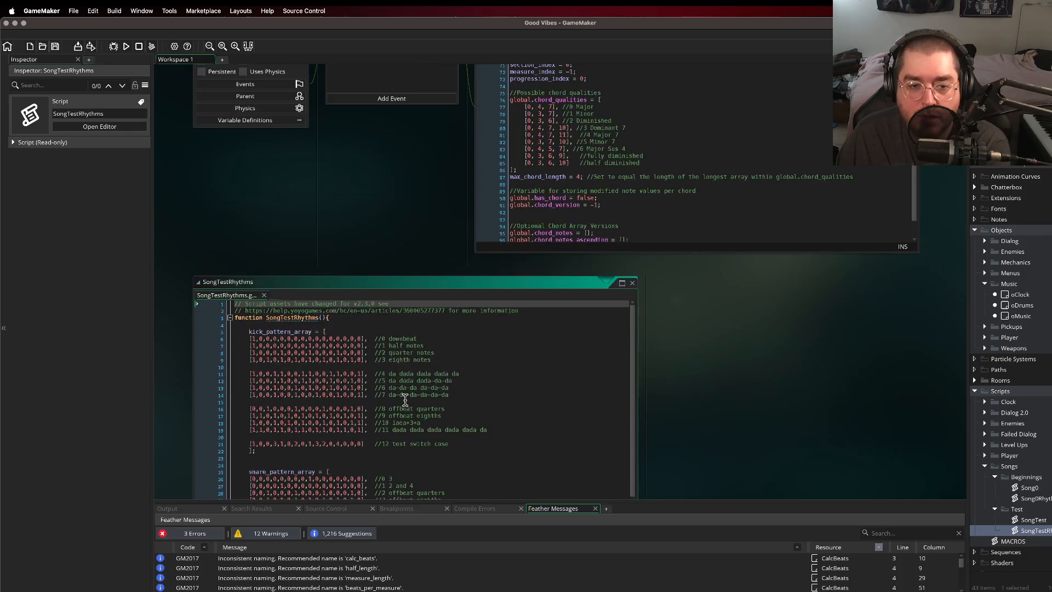
scroll(455, 252, "up", 5)
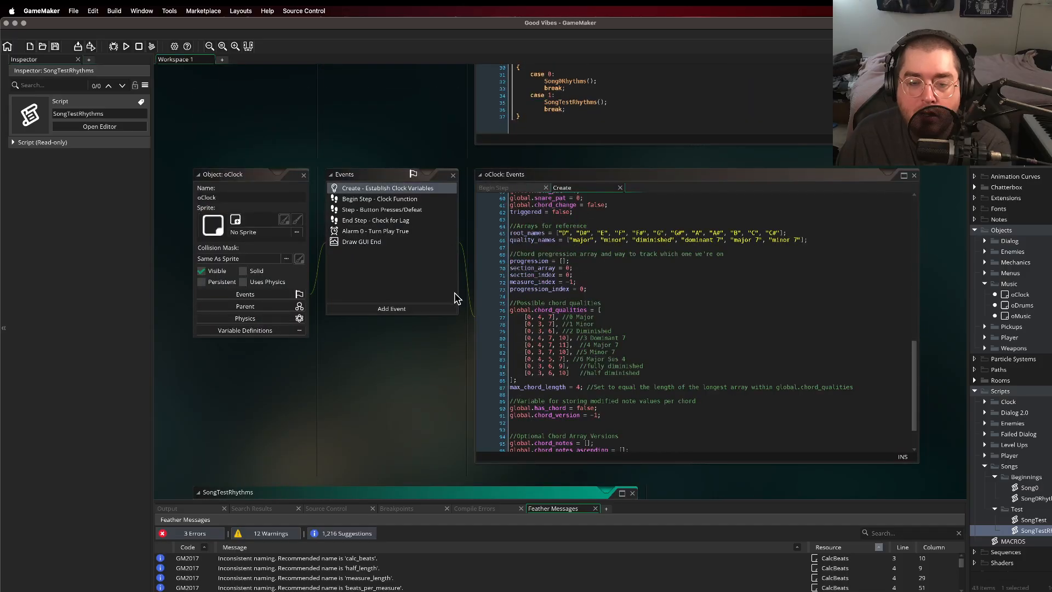
scroll(455, 299, "down", 5)
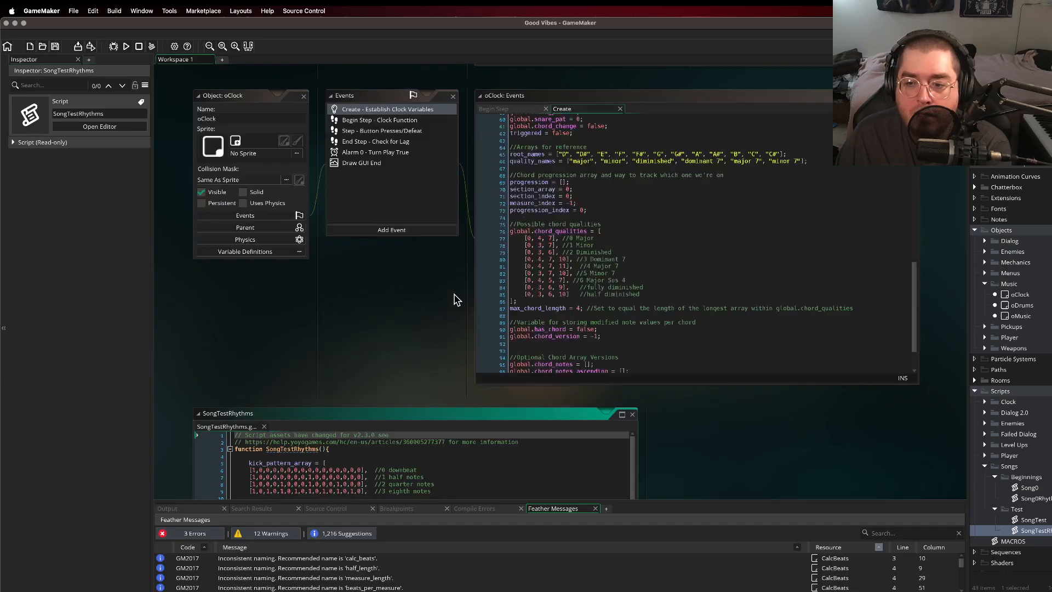
Step: Open the SongTest script and review the chord and drum pattern entries in its verse and chorus sections
double_click(1033, 520)
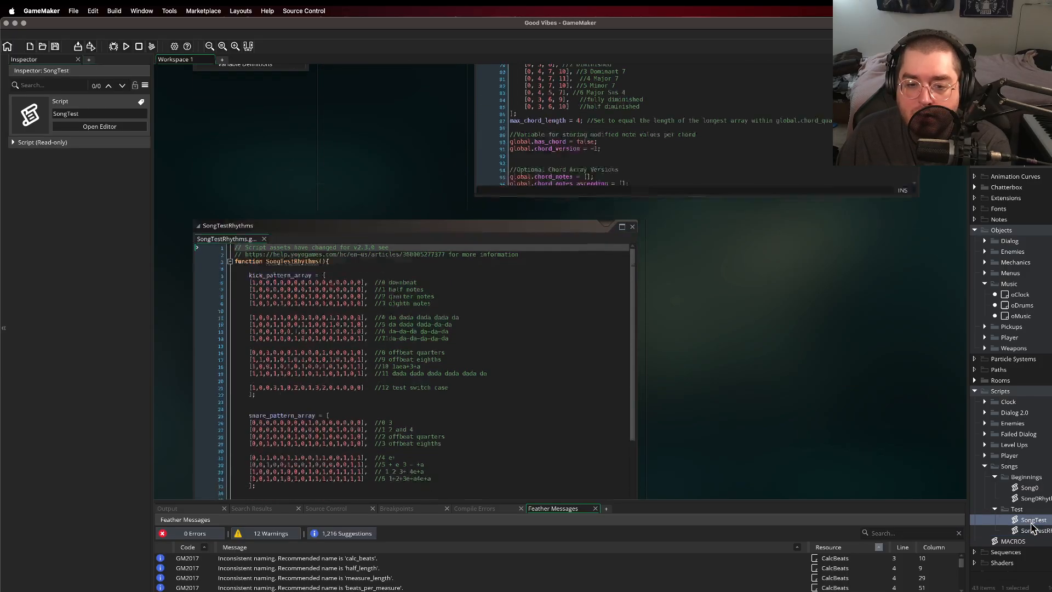
scroll(449, 265, "down", 3)
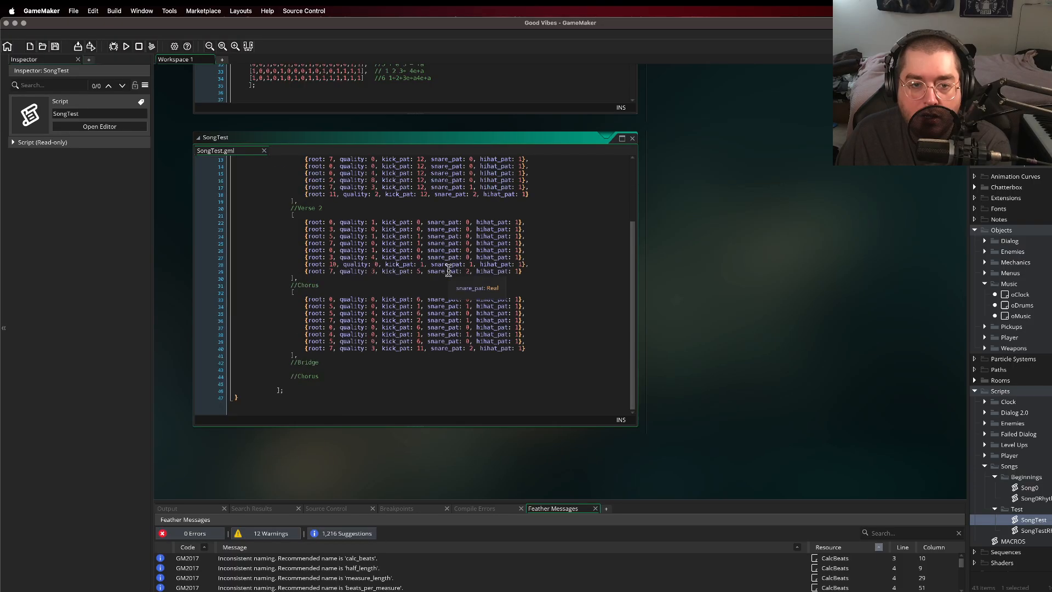
scroll(437, 300, "up", 3)
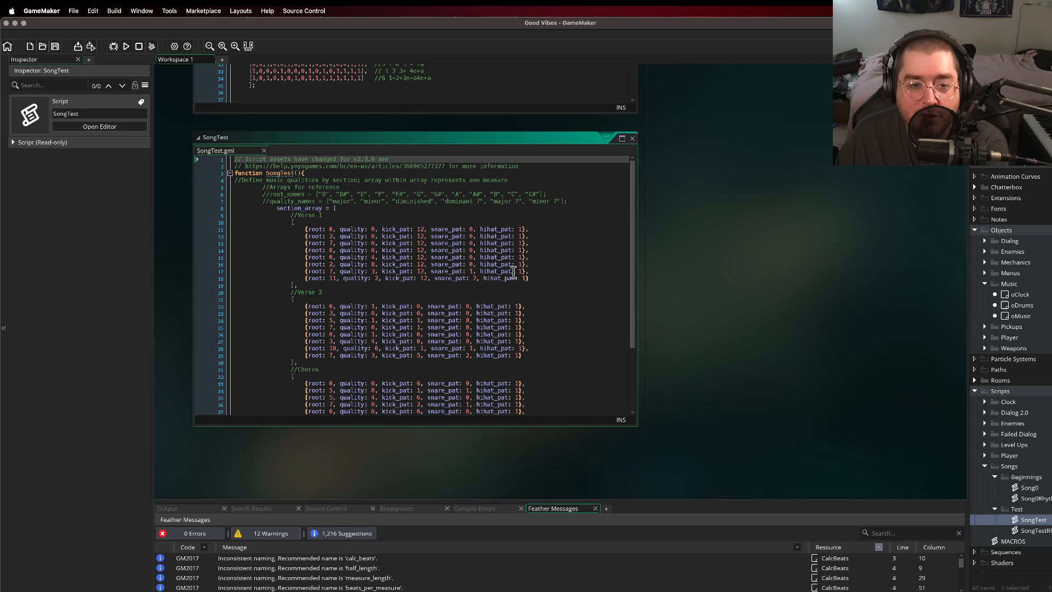
scroll(679, 296, "up", 8)
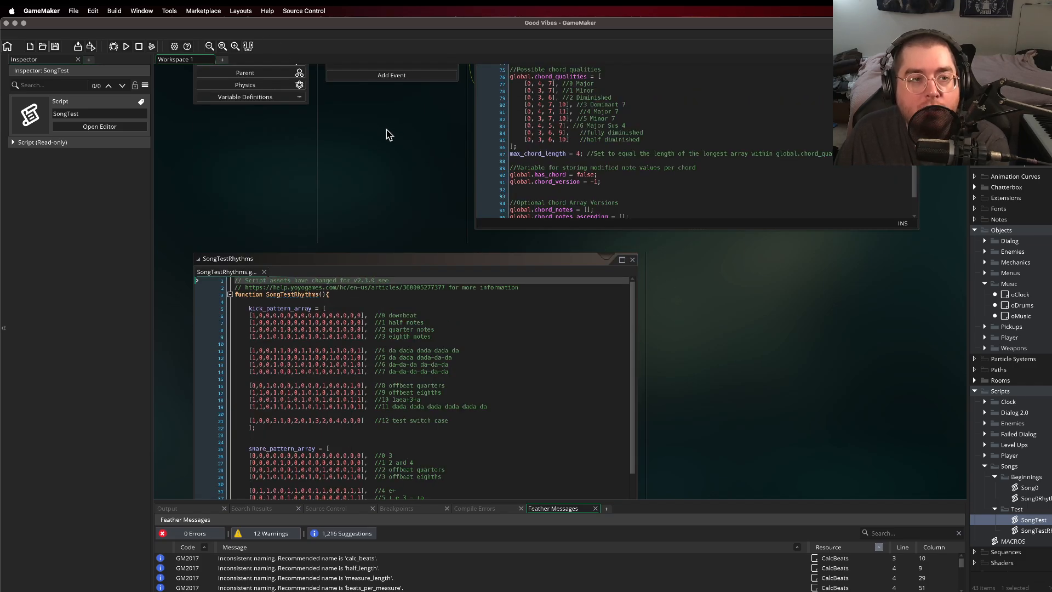
Step: Exit GameMaker, confirming the exit, and switch to Logic Pro
left_click(7, 23)
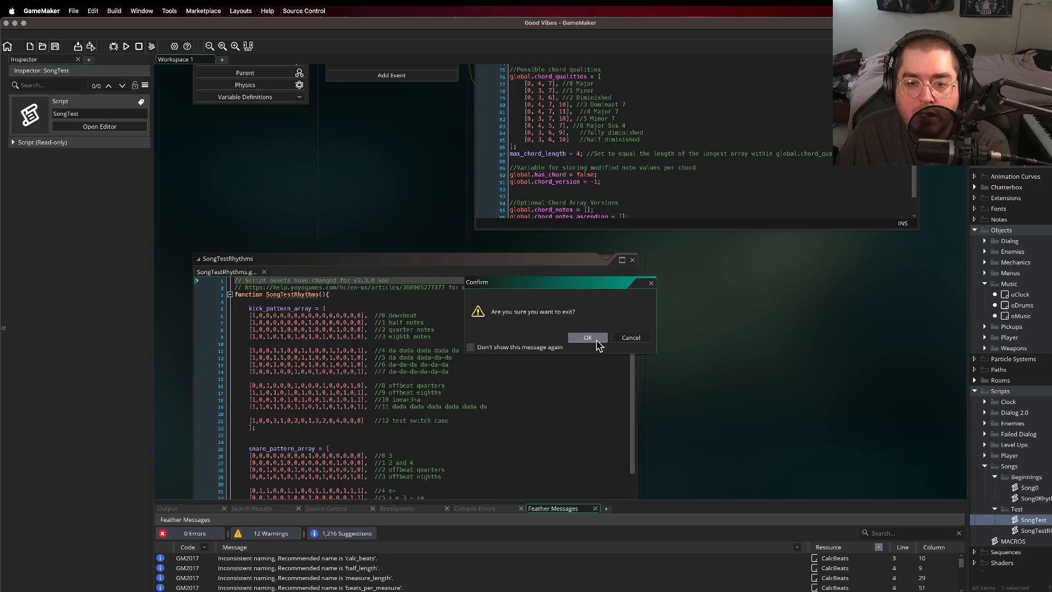
left_click(587, 337)
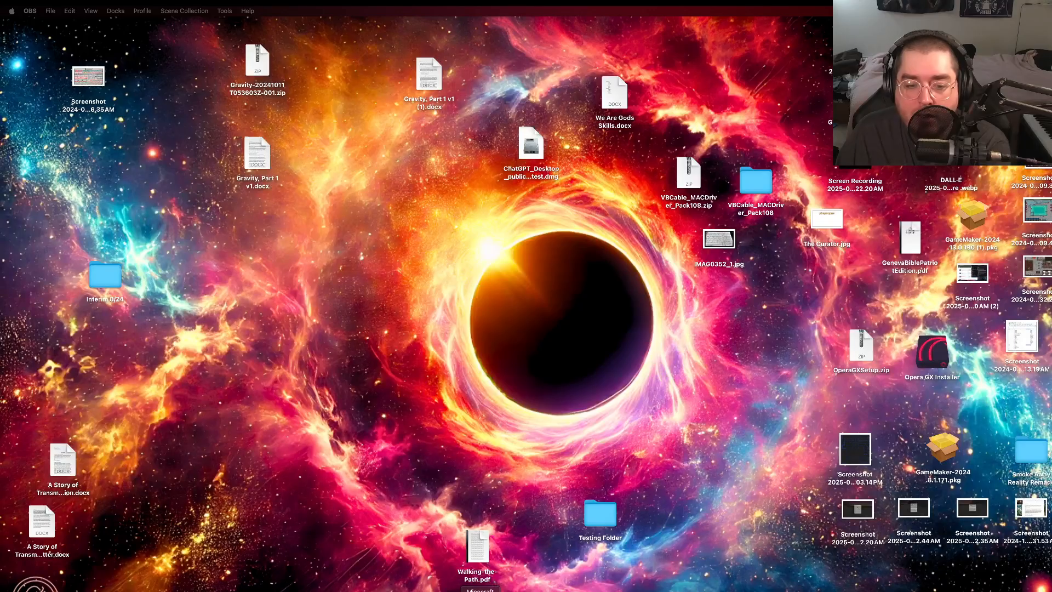
left_click(453, 590)
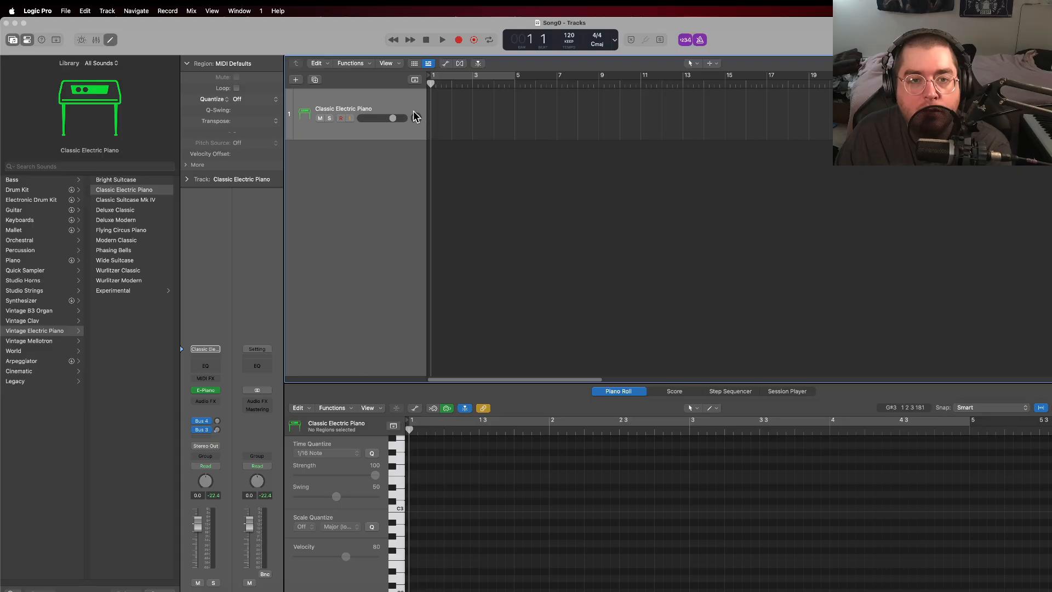
Step: Create an empty MIDI region at bar 1 on the Classic Electric Piano track and extend it to four bars
right_click(449, 112)
left_click(461, 116)
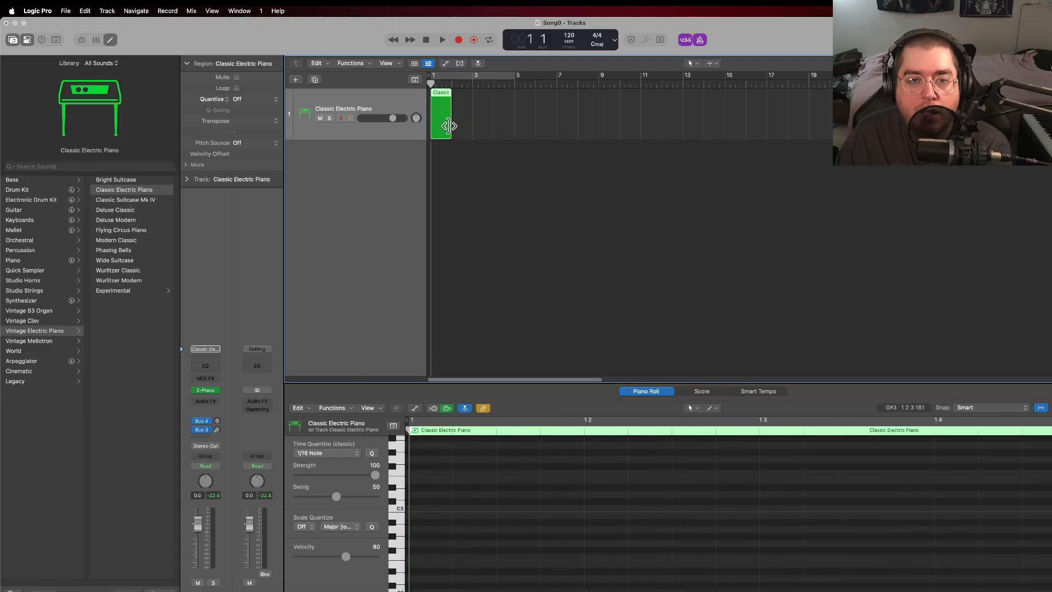
left_click_drag(449, 126, 515, 125)
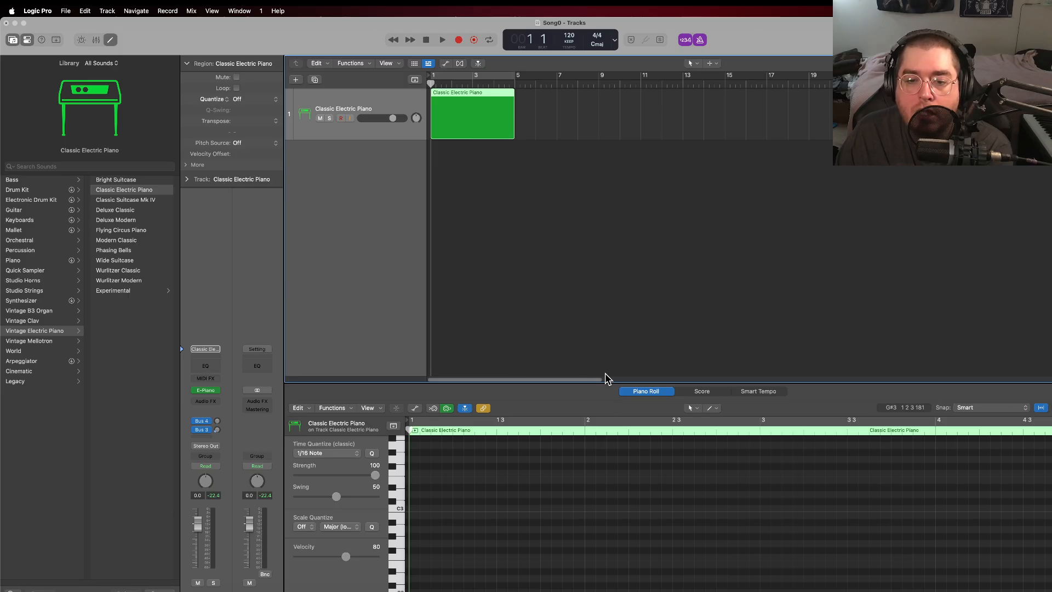
Step: Zoom the timeline in on the four-bar region and toggle its Piano Roll editor off and back on
key("super+Left")
key("super+Right")
key("super+Right")
key("super+Right")
key("super+Right")
key("super+Right")
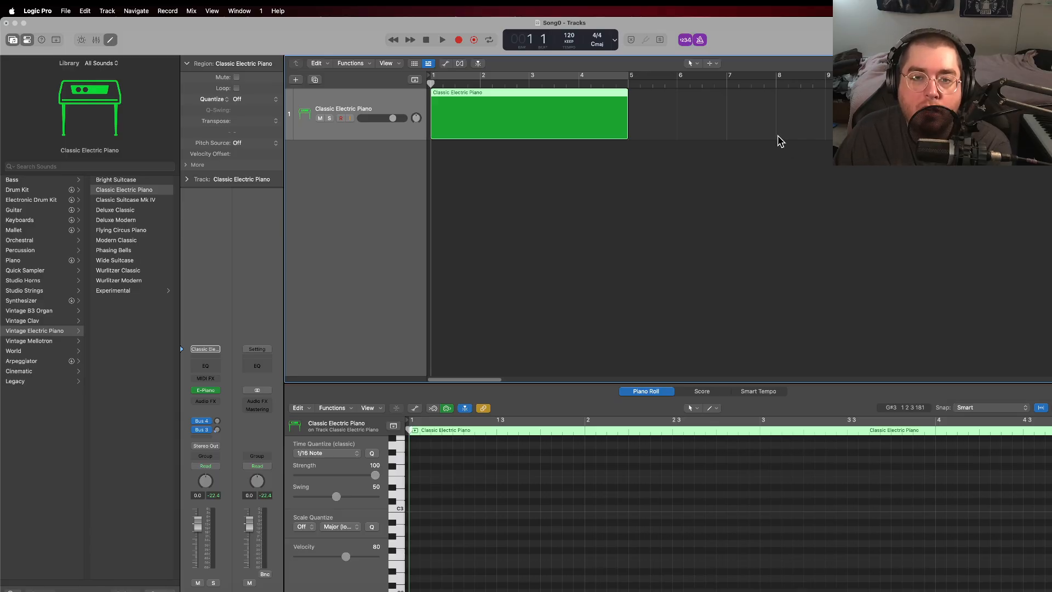
key("e")
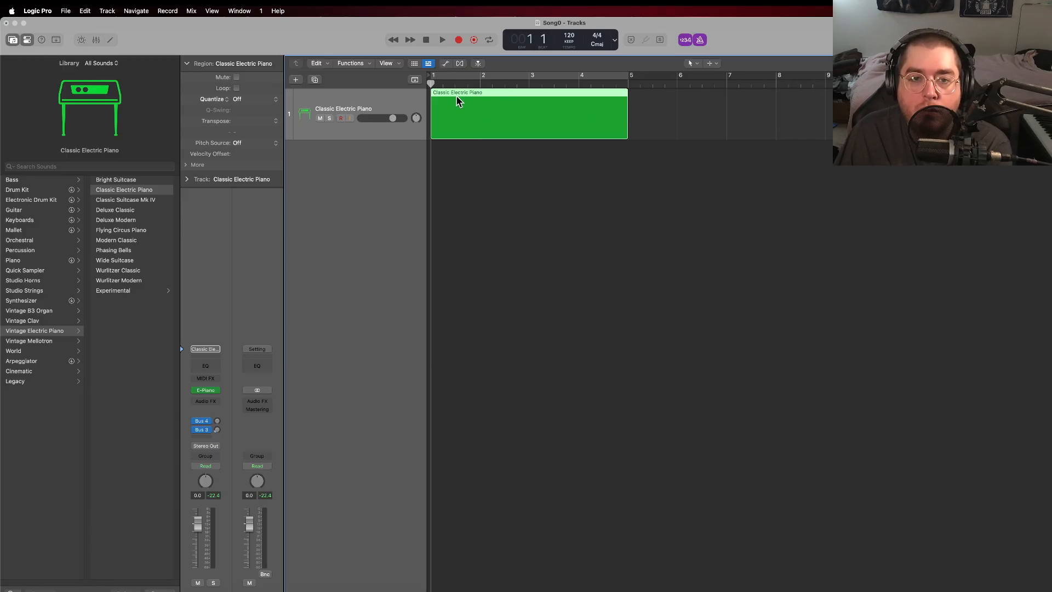
key("e")
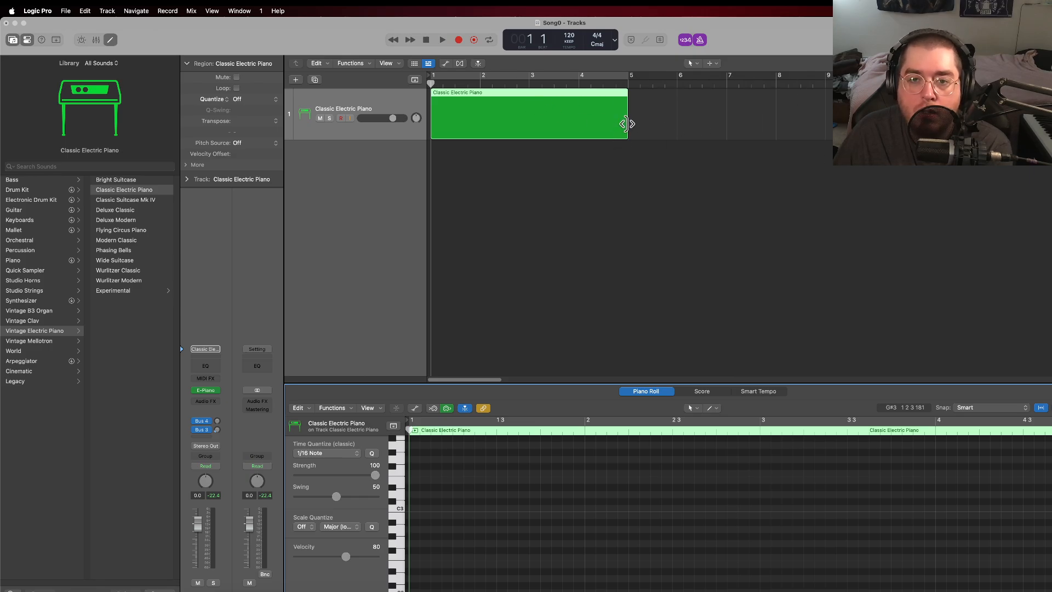
mouse_move(627, 123)
left_mouse_down()
mouse_move(825, 125)
mouse_move(628, 126)
left_mouse_up()
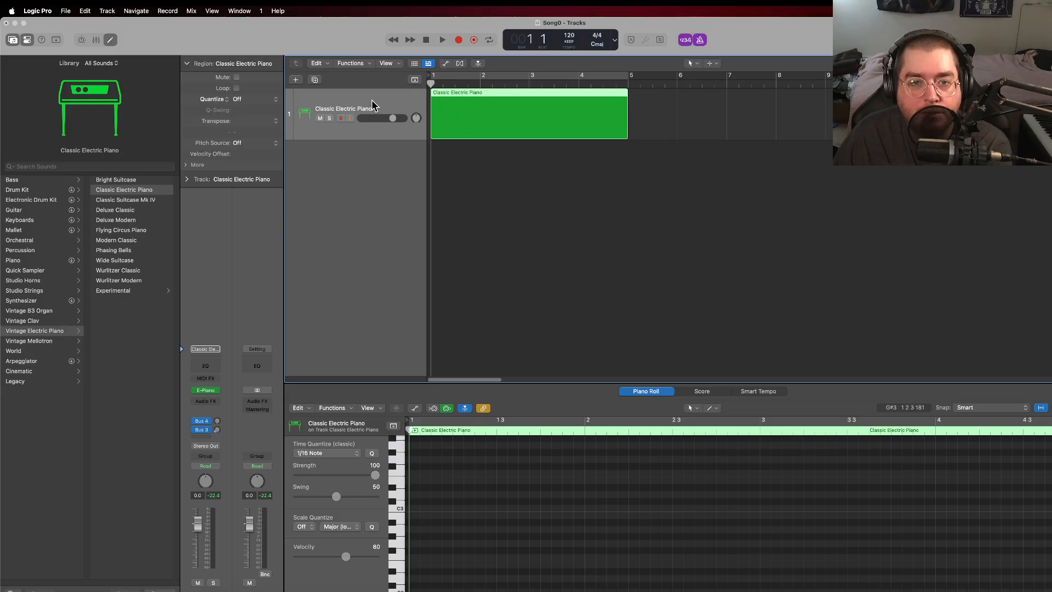
Step: Audition low notes just above C2 on the Piano Roll keyboard
scroll(440, 515, "down", 1)
left_click(401, 570)
left_click(401, 566)
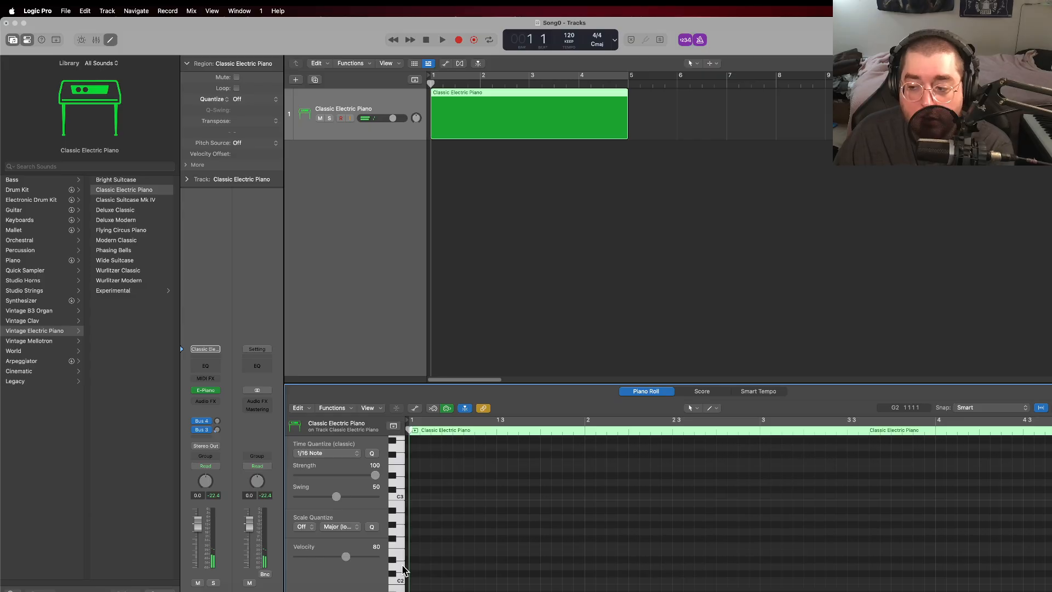
Step: Audition notes just above C2 and C3 on the Piano Roll keyboard to compare the two octaves
left_click(401, 486)
left_click(401, 485)
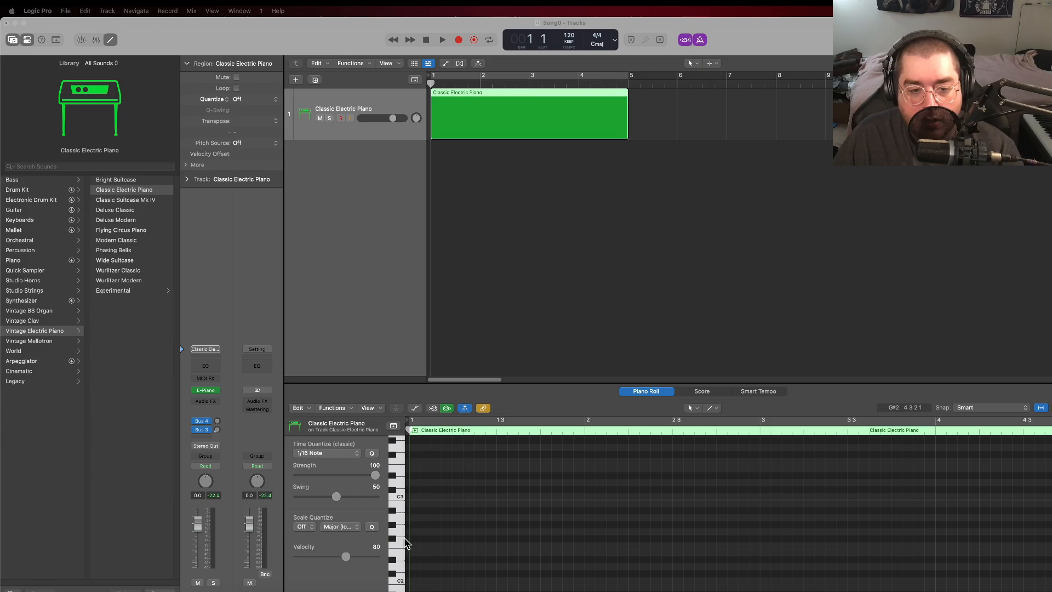
left_click(402, 575)
left_click(402, 573)
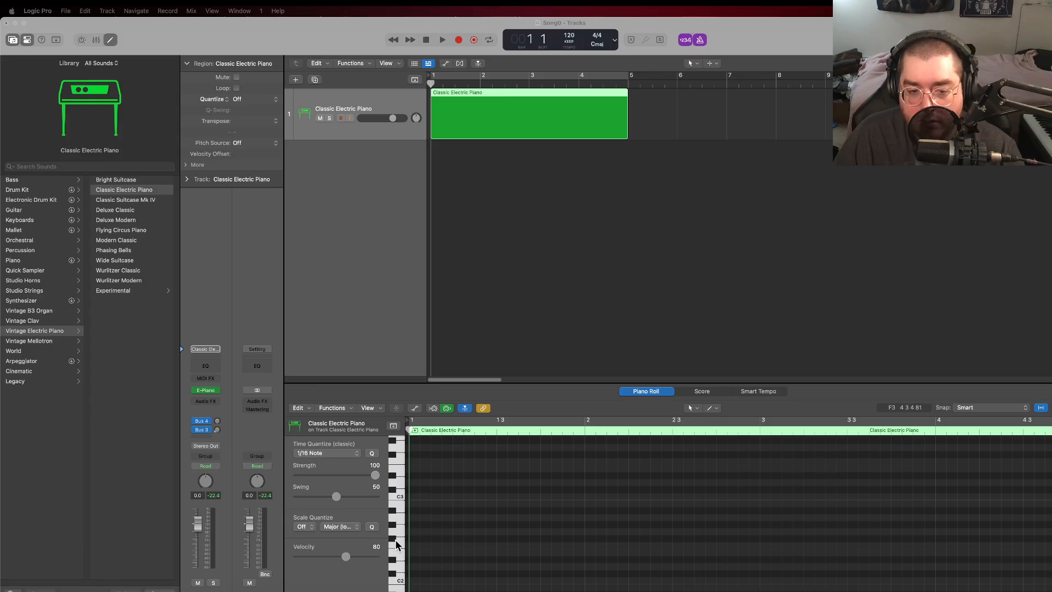
left_click(402, 567)
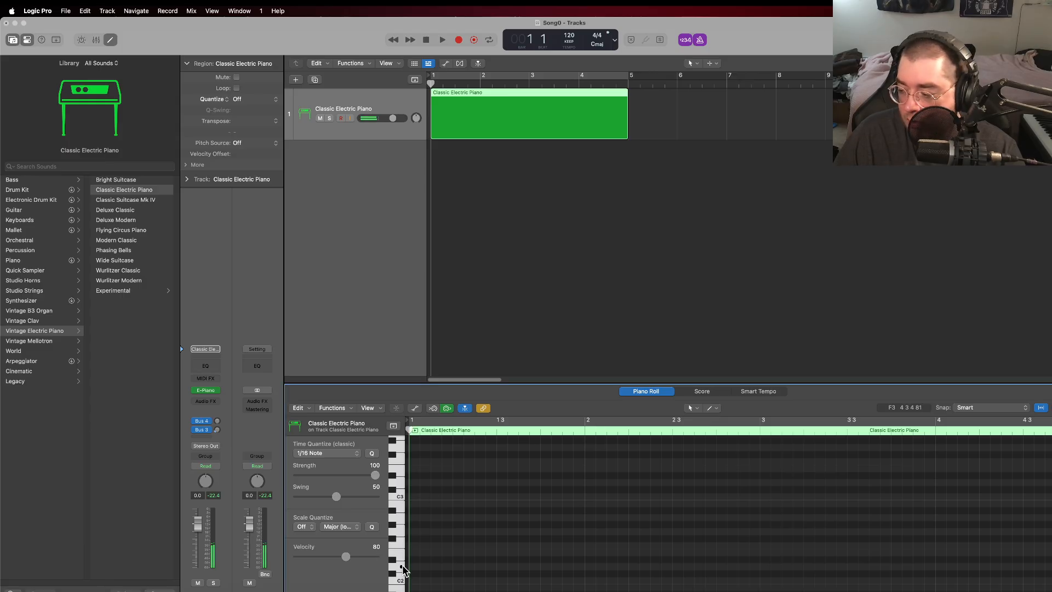
left_click(400, 568)
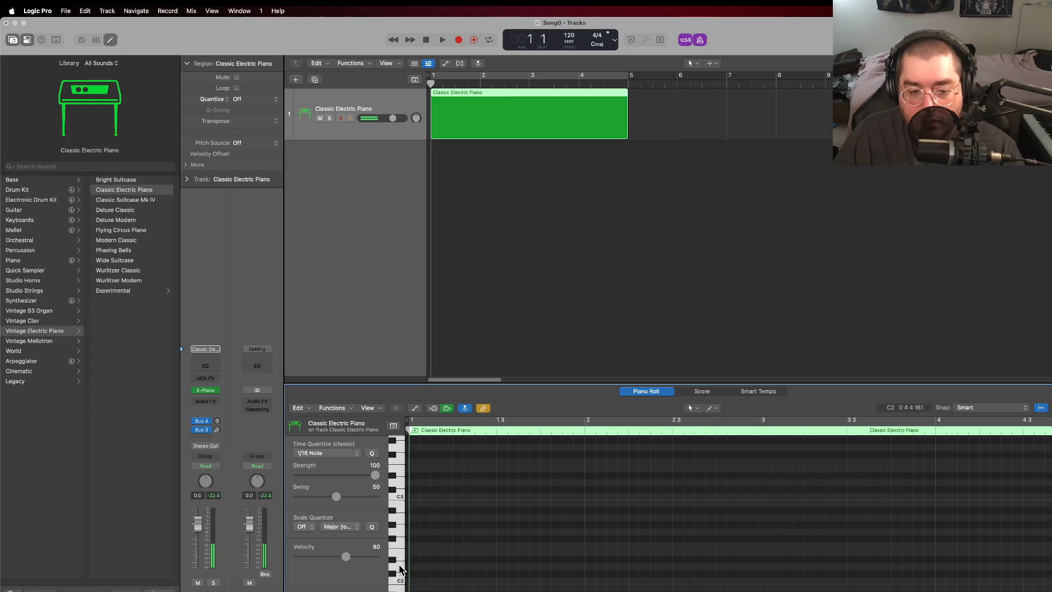
left_click(400, 482)
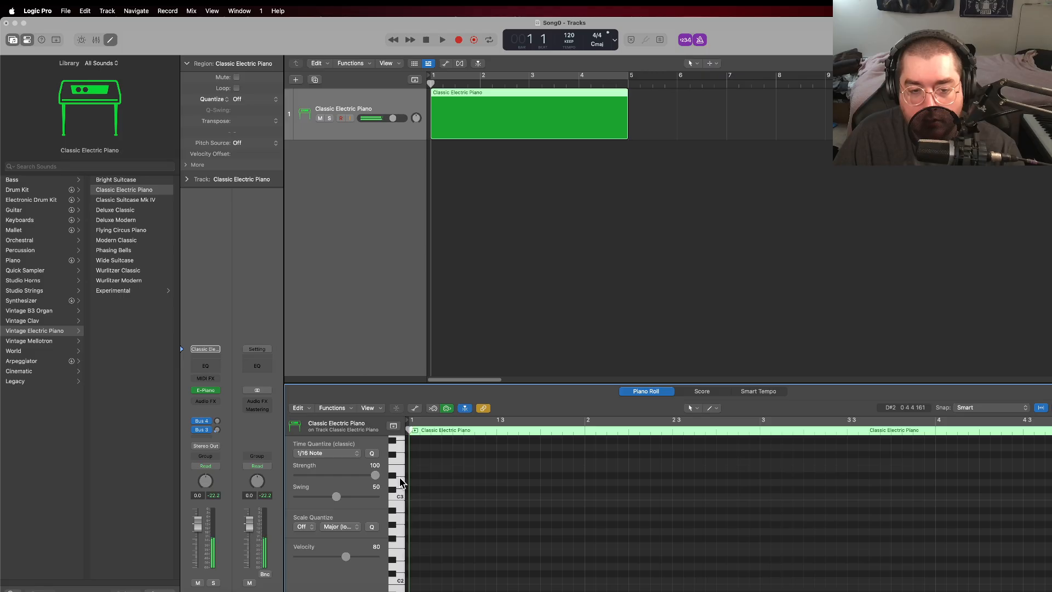
Step: Create a D2 note at the start of bar 1, lengthen it to one full bar, and deselect it
right_click(417, 570)
left_click(440, 477)
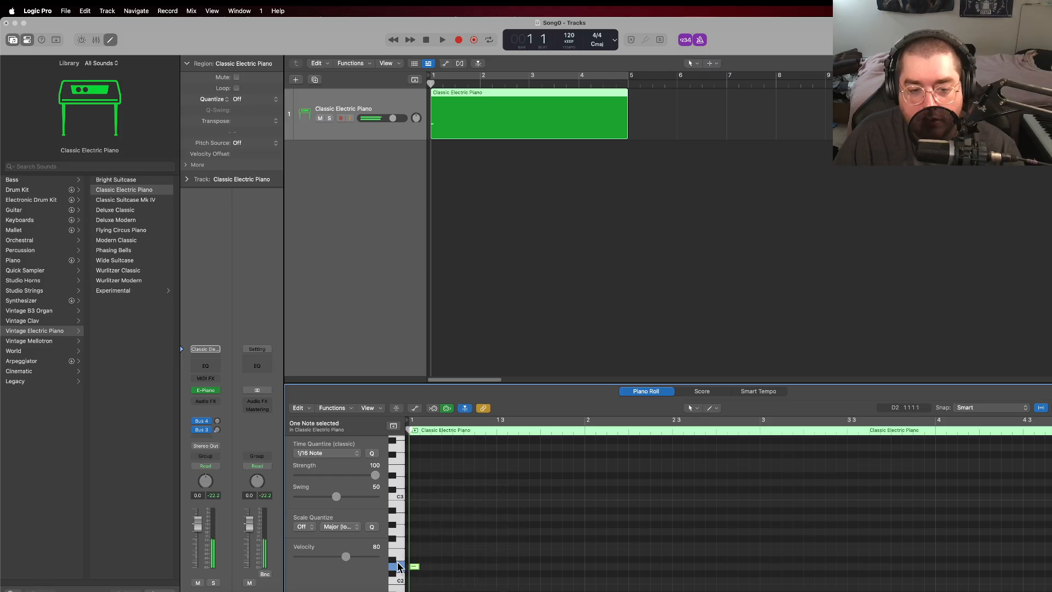
left_click_drag(421, 571, 585, 572)
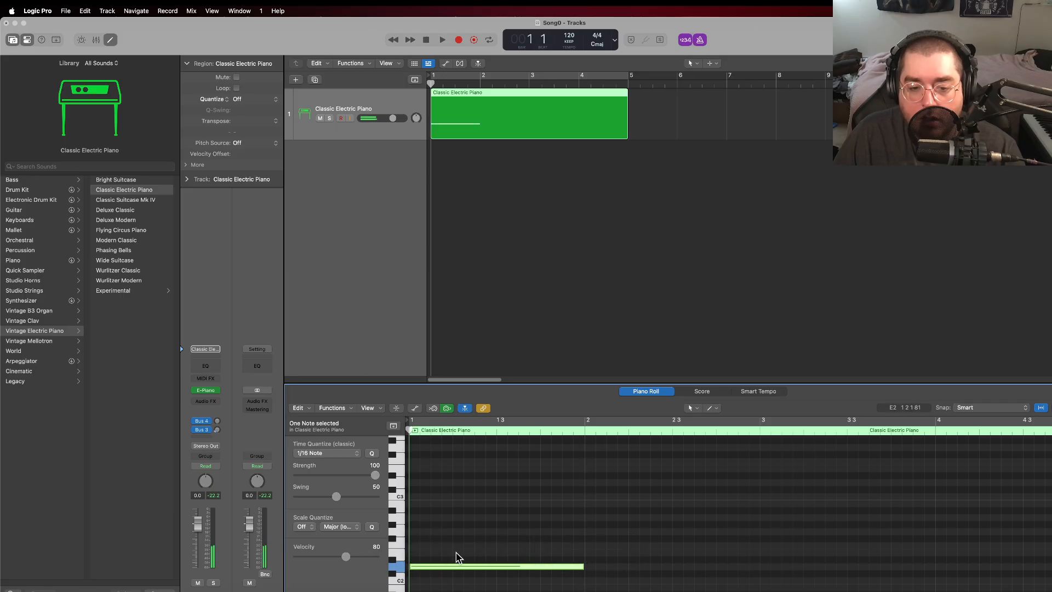
left_click(455, 557)
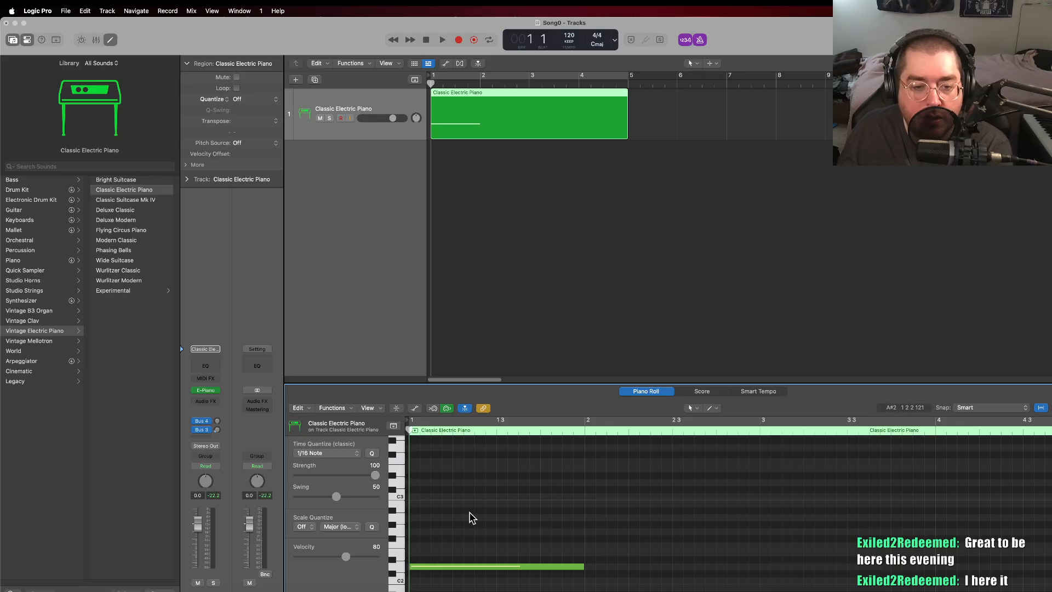
Step: Complete the bar 1 chord by adding one-bar D3, F3 and A3 notes above the low D2
scroll(466, 519, "up", 2)
right_click(418, 474)
left_click(427, 478)
scroll(475, 553, "up", 1)
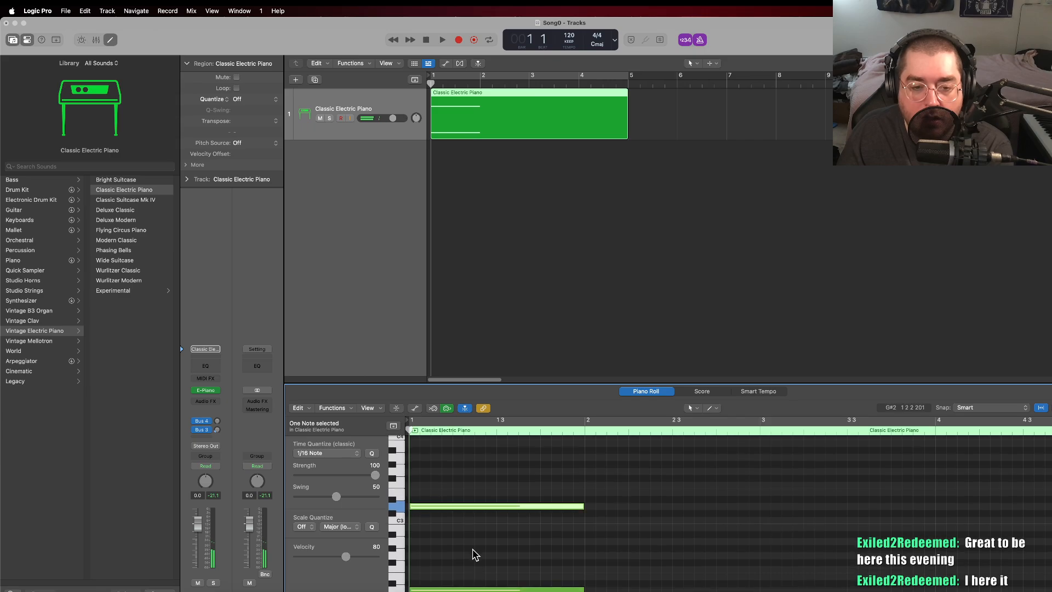
scroll(473, 553, "up", 1)
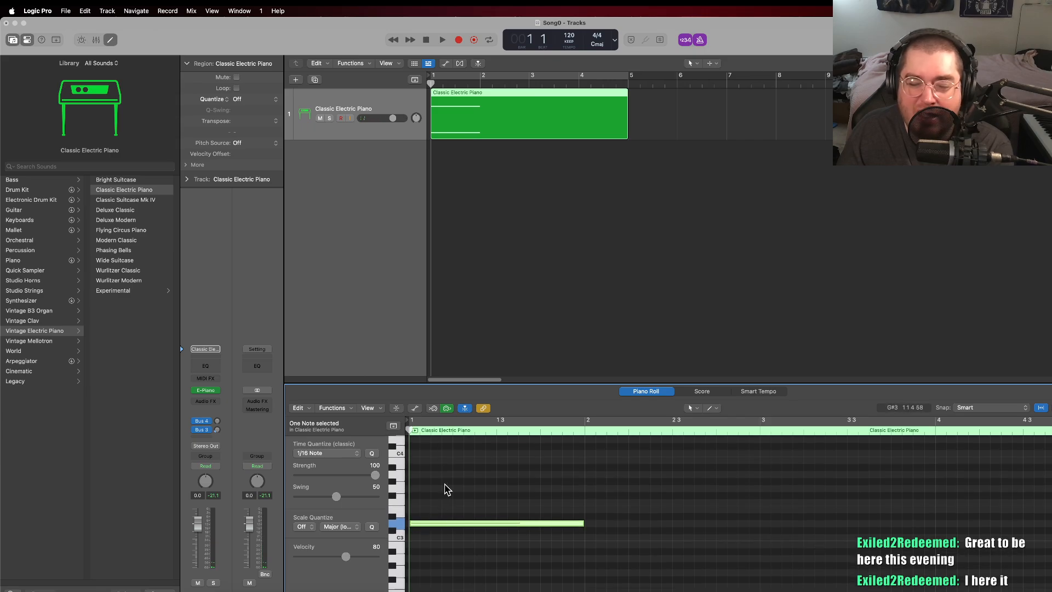
right_click(417, 508)
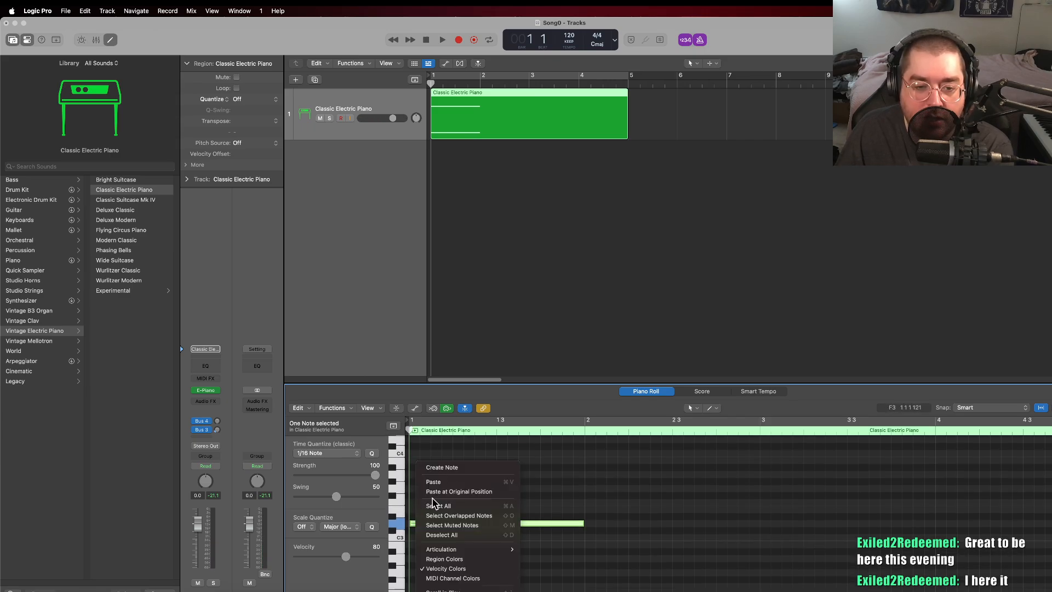
left_click(453, 474)
right_click(415, 474)
left_click(453, 474)
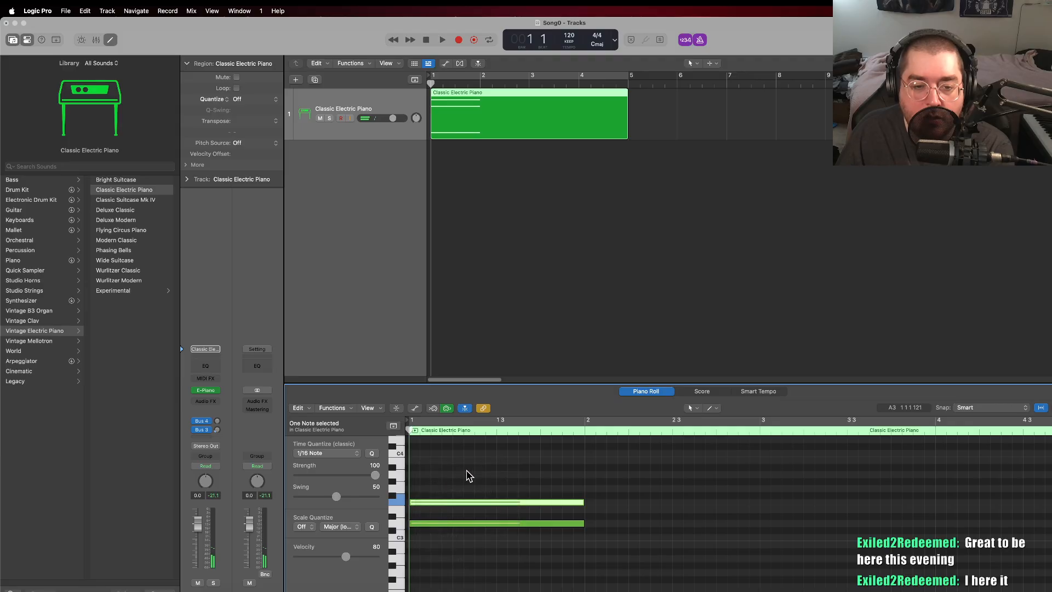
scroll(599, 535, "down", 2)
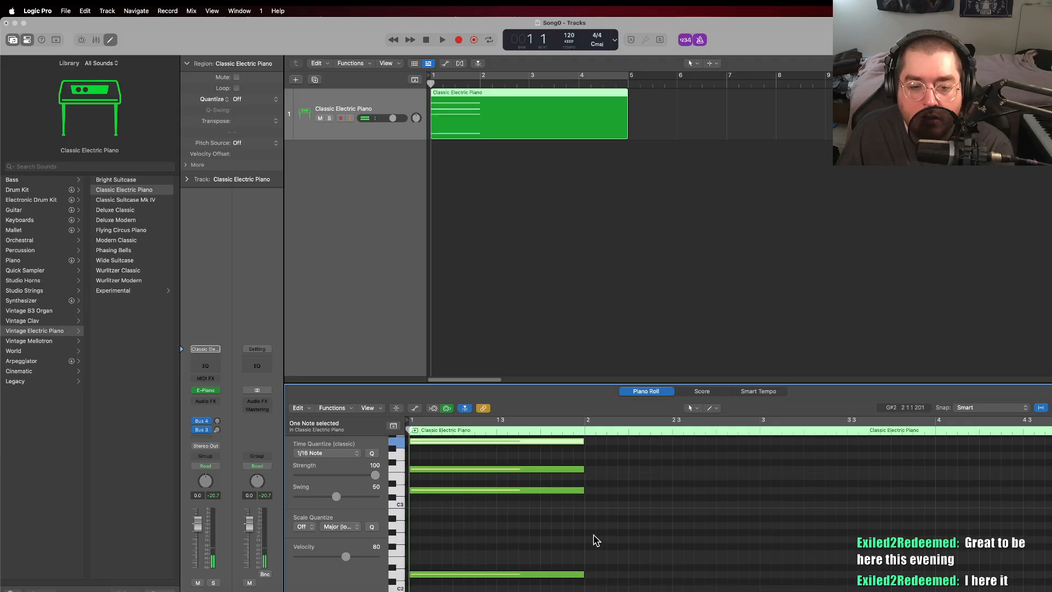
Step: Reselect the Classic Electric Piano region and create a one-bar F2 note at bar 2
left_click(642, 112)
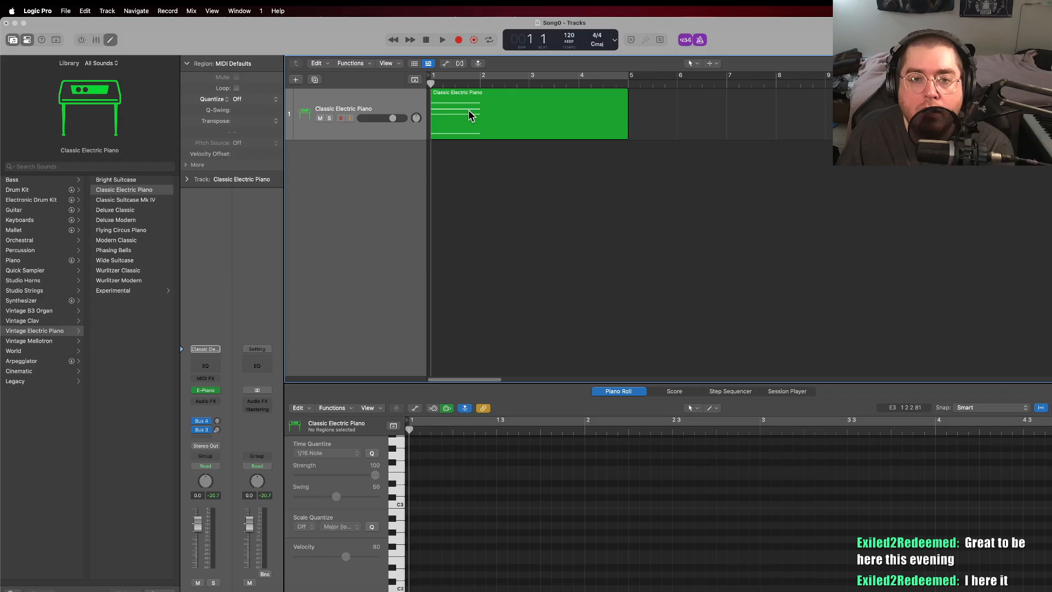
left_click(512, 117)
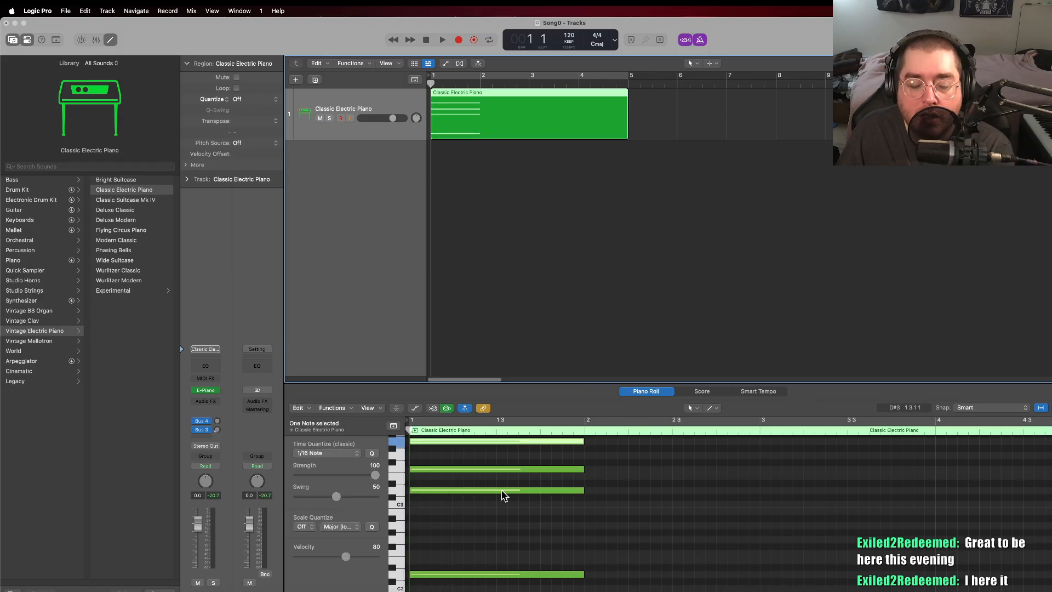
scroll(581, 551, "up", 2)
scroll(581, 552, "down", 1)
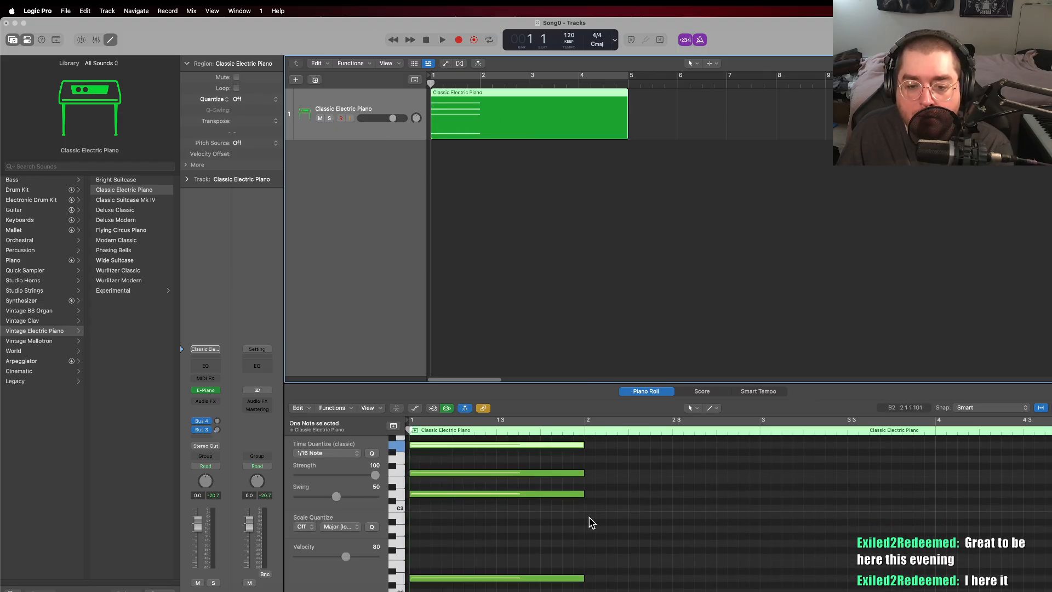
right_click(595, 559)
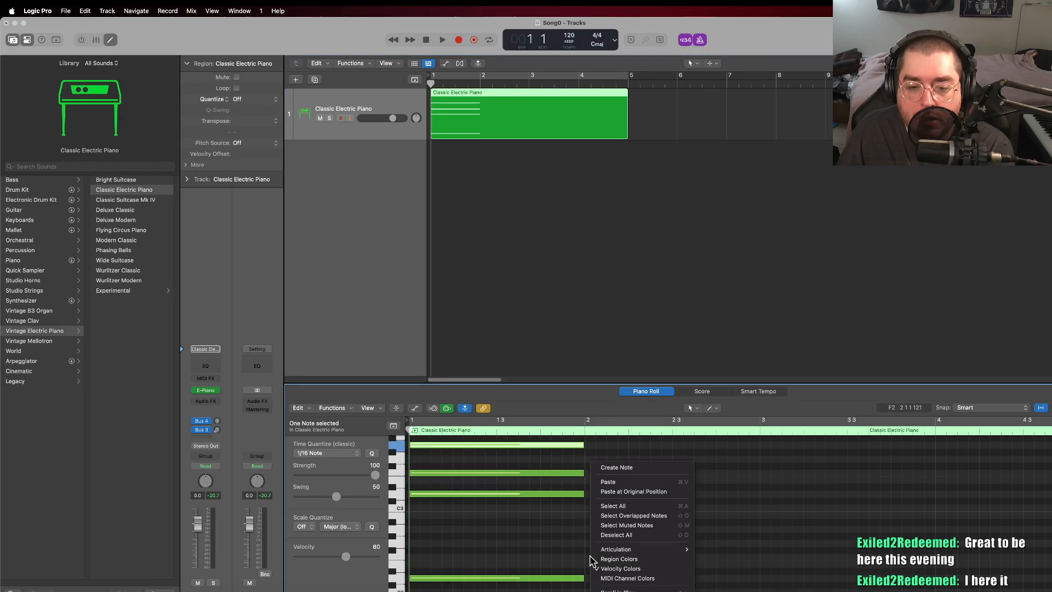
left_click(627, 467)
scroll(594, 485, "up", 1)
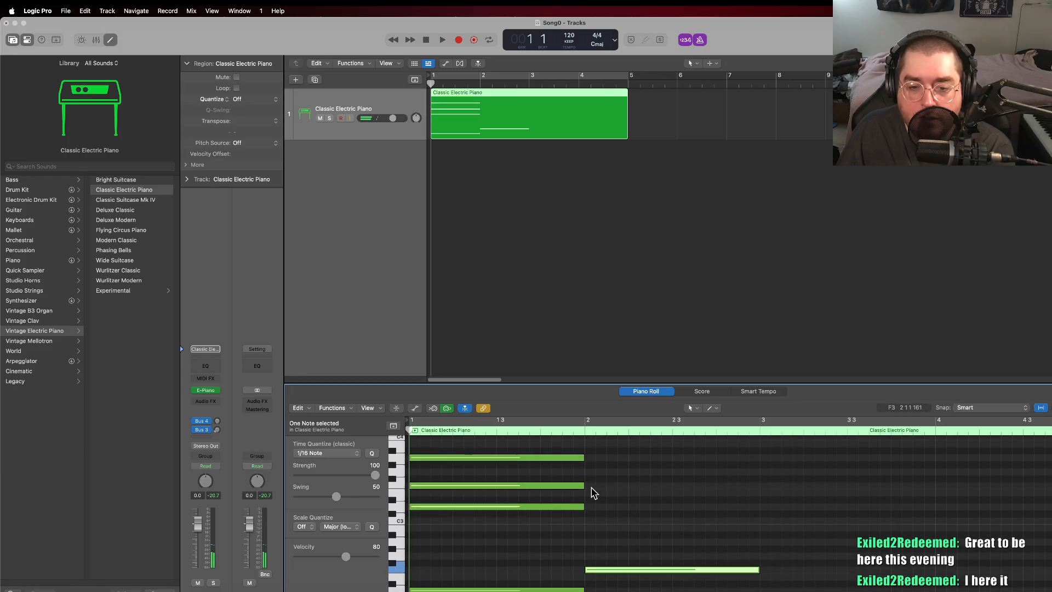
Step: Complete the bar 2 chord by adding one-bar F3, A3 and C4 notes above the low F2
right_click(591, 489)
left_click(599, 467)
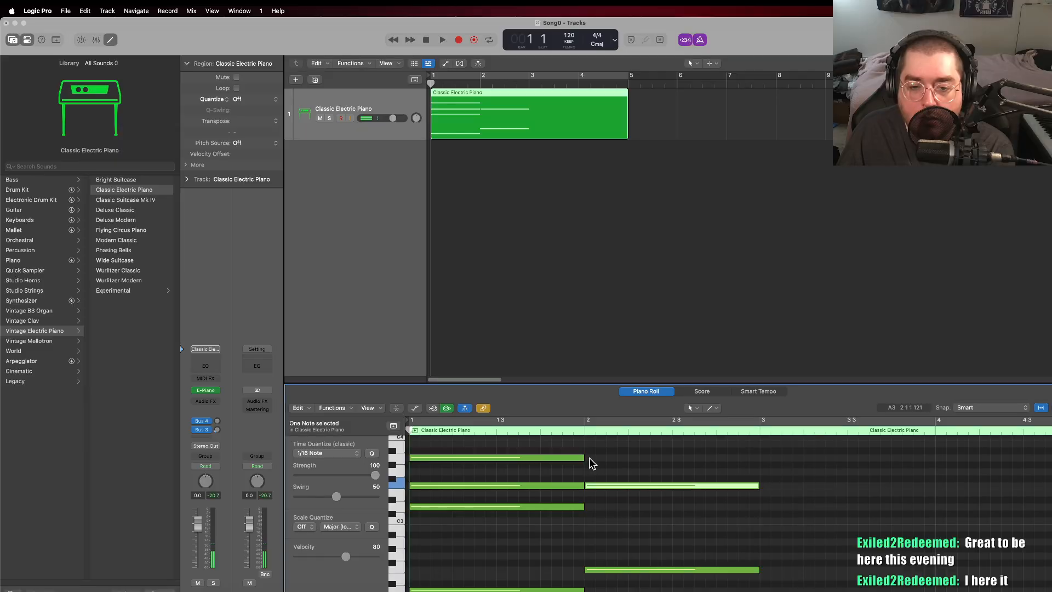
right_click(592, 463)
left_click(630, 483)
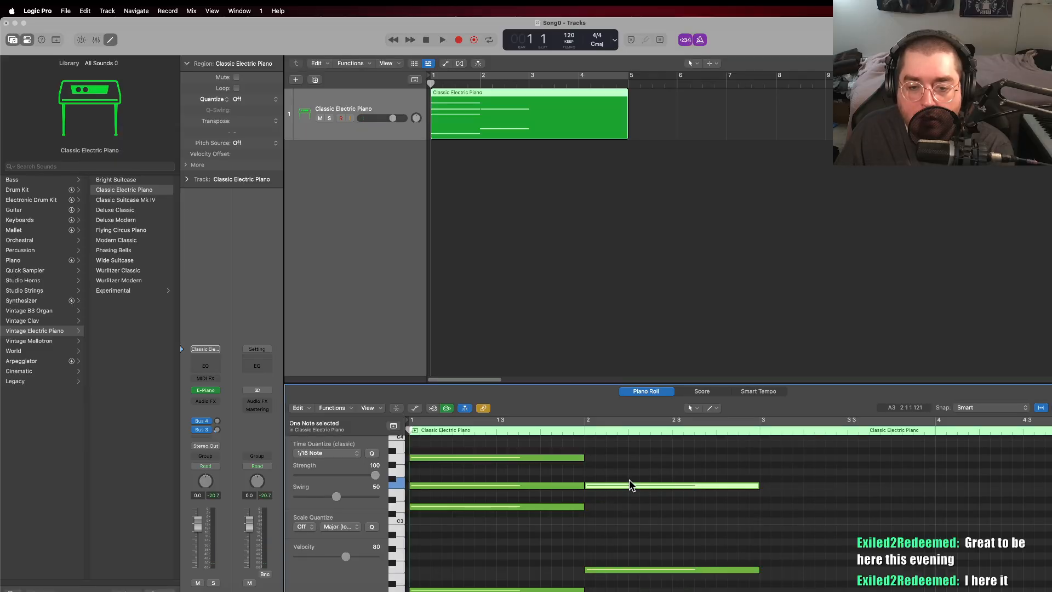
scroll(629, 503, "up", 1)
scroll(630, 504, "up", 1)
right_click(588, 467)
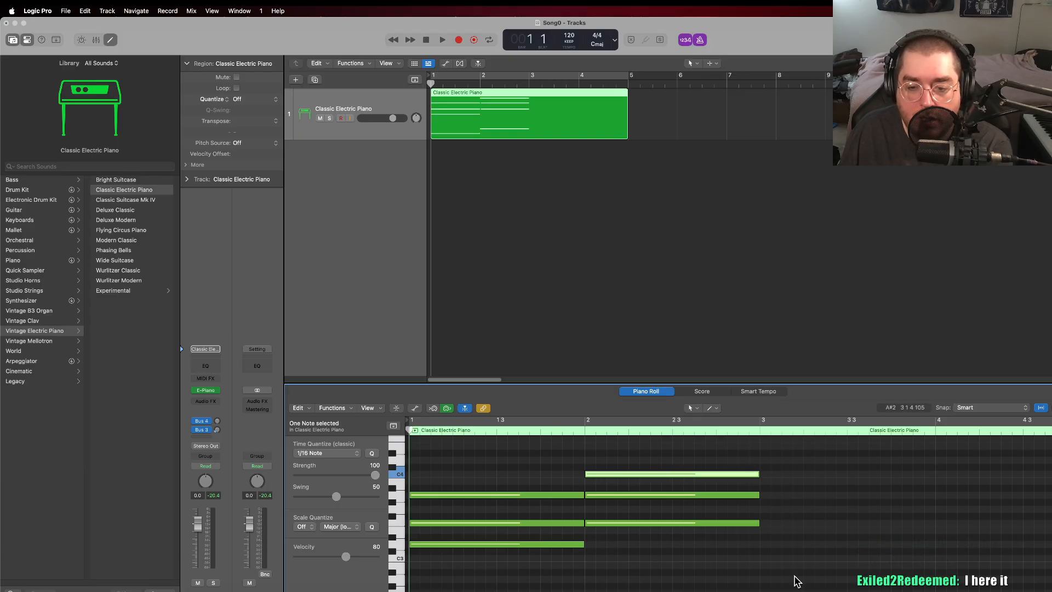
Step: Play back the chords in the first two bars and stop playback at bar 3
scroll(652, 531, "down", 2)
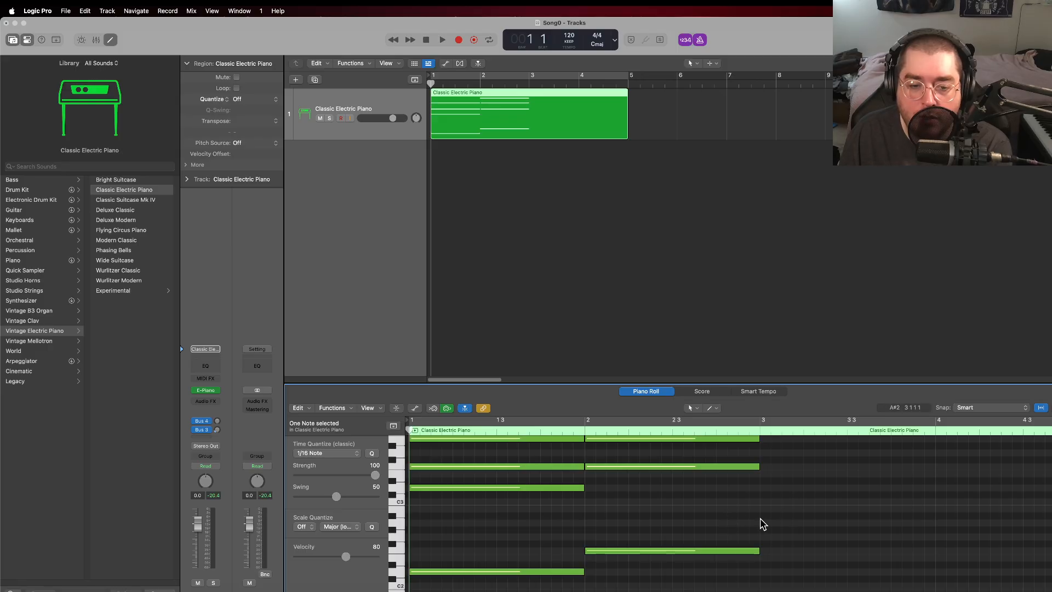
scroll(766, 524, "up", 4)
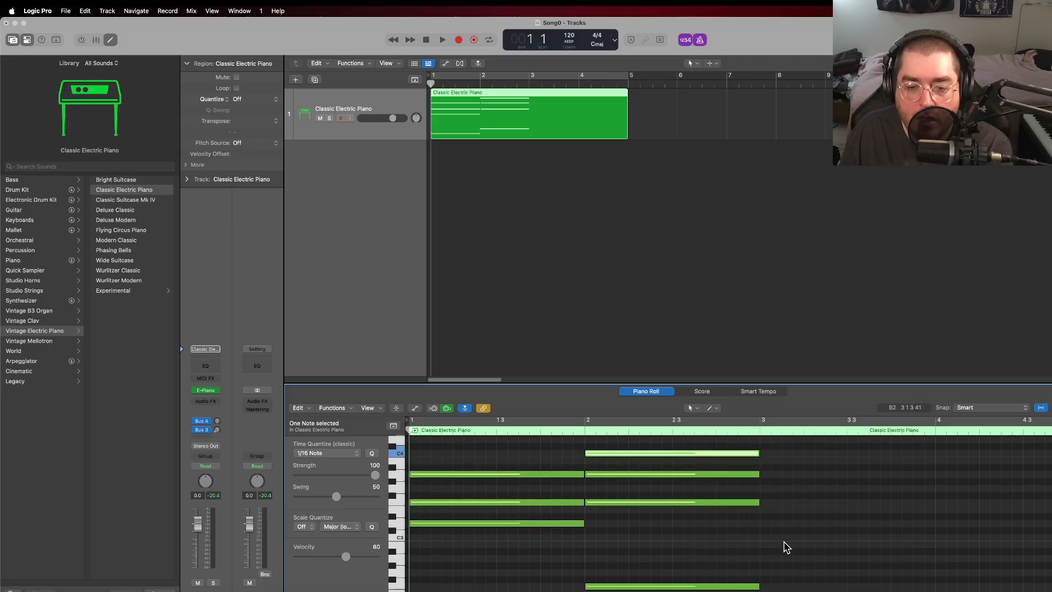
scroll(787, 547, "down", 3)
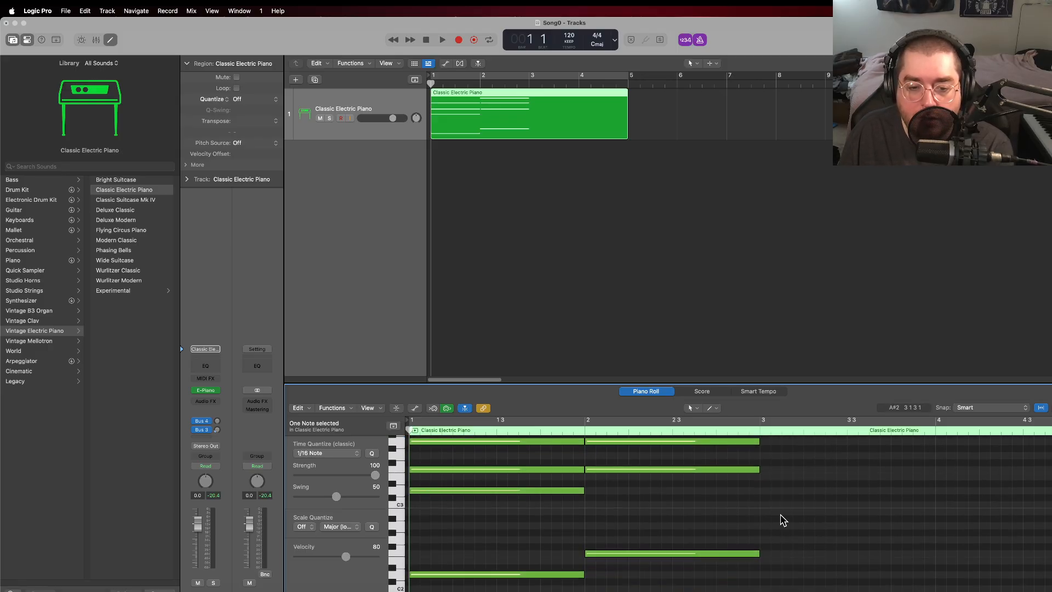
scroll(781, 521, "up", 1)
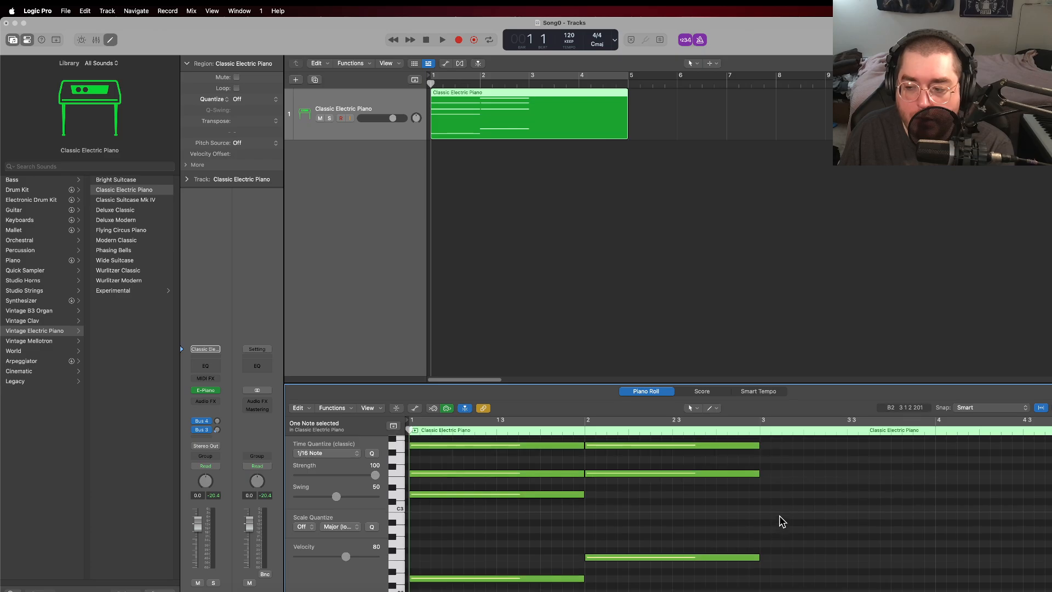
left_click(442, 38)
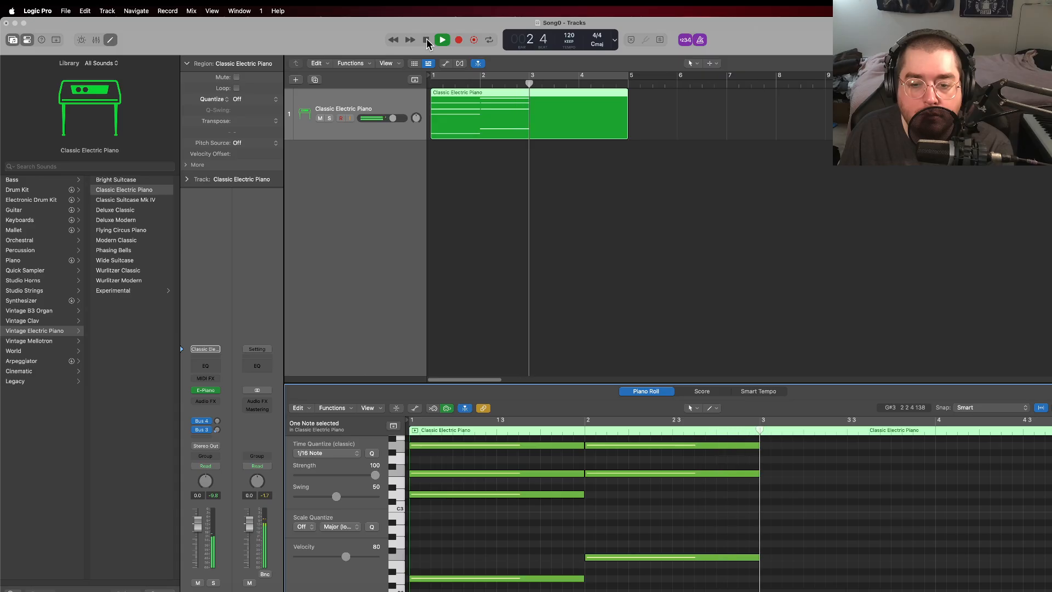
left_click(426, 39)
Step: Build a one-bar chord at bar 3 from C3, E3, G3 and C4 notes
scroll(777, 527, "up", 2)
scroll(777, 525, "up", 3)
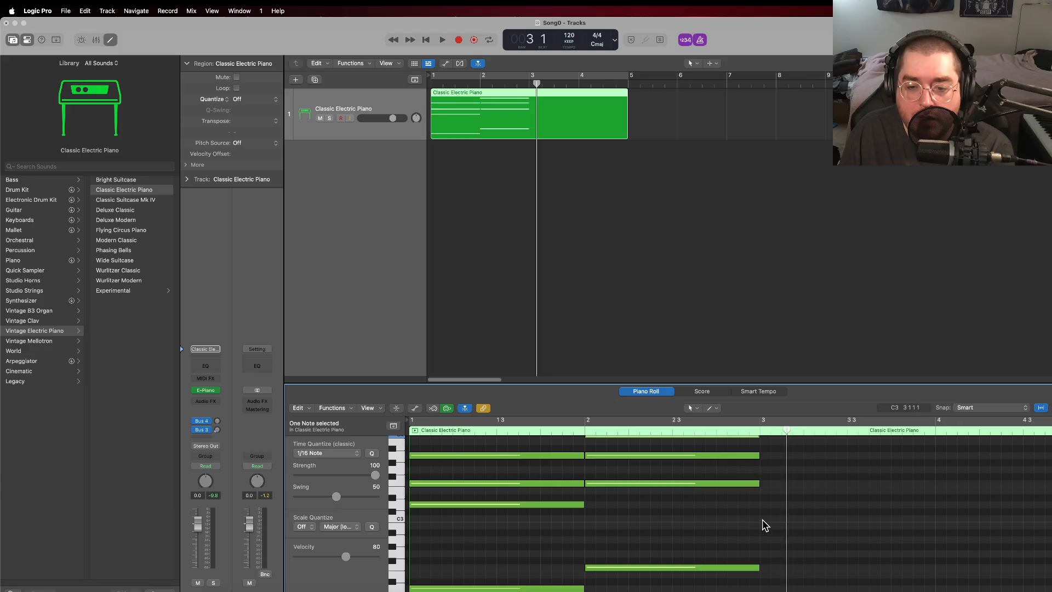
right_click(763, 518)
left_click(801, 469)
scroll(797, 511, "up", 5)
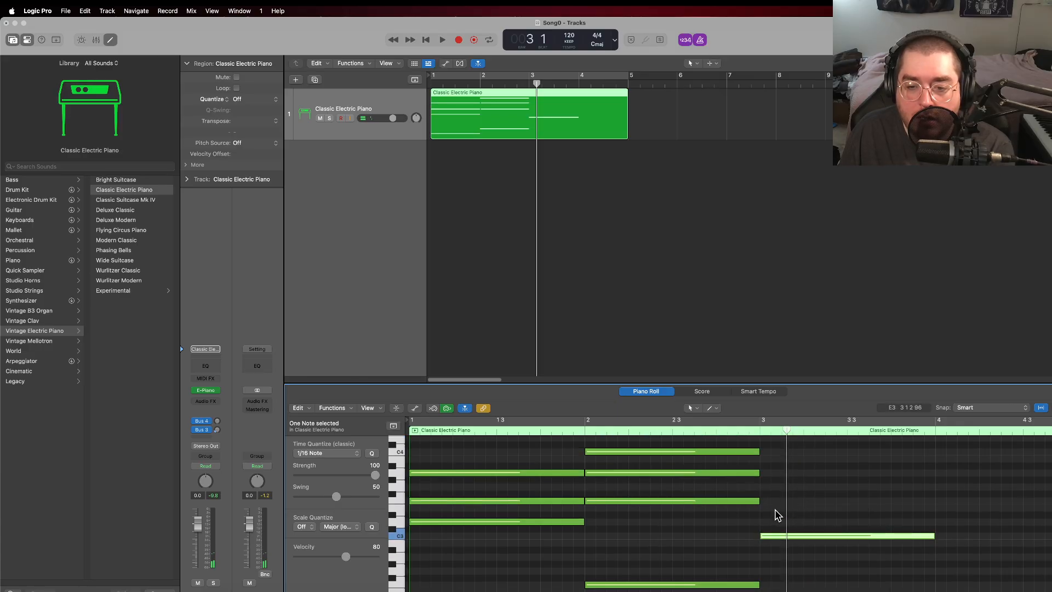
right_click(767, 505)
left_click(789, 467)
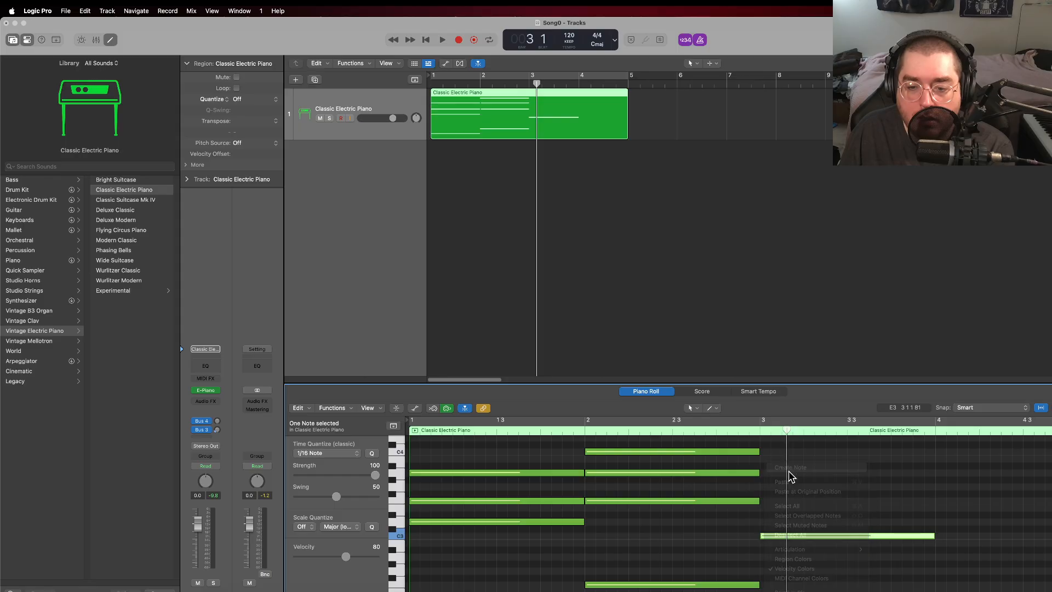
right_click(764, 491)
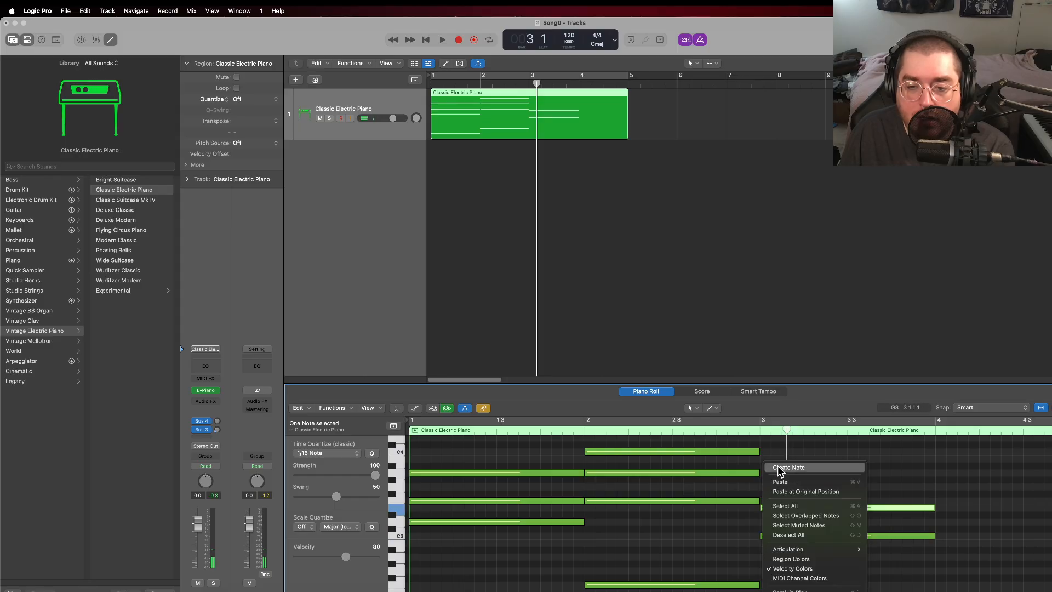
left_click(778, 465)
right_click(764, 449)
left_click(778, 458)
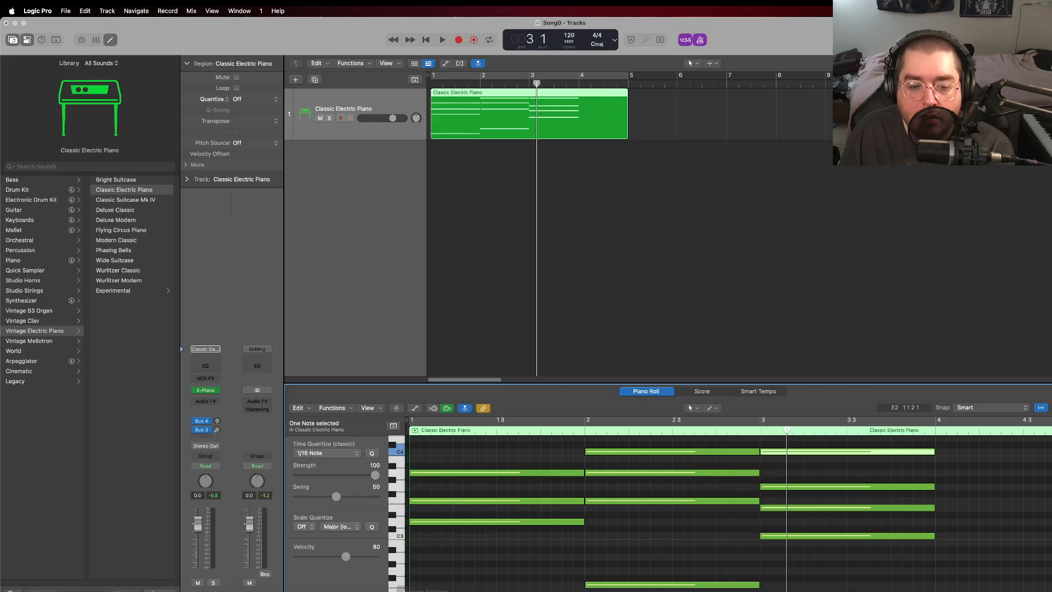
Step: Create one-bar C3, E3 and G3 notes at bar 4, repeating the bar 3 pitches
scroll(729, 512, "right", 7)
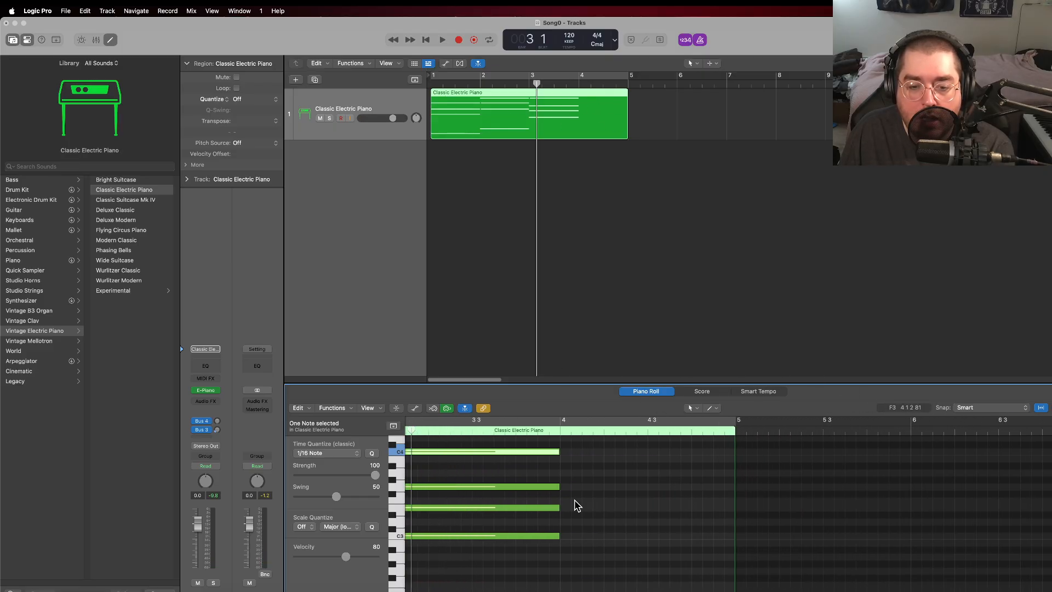
right_click(568, 537)
left_click(595, 470)
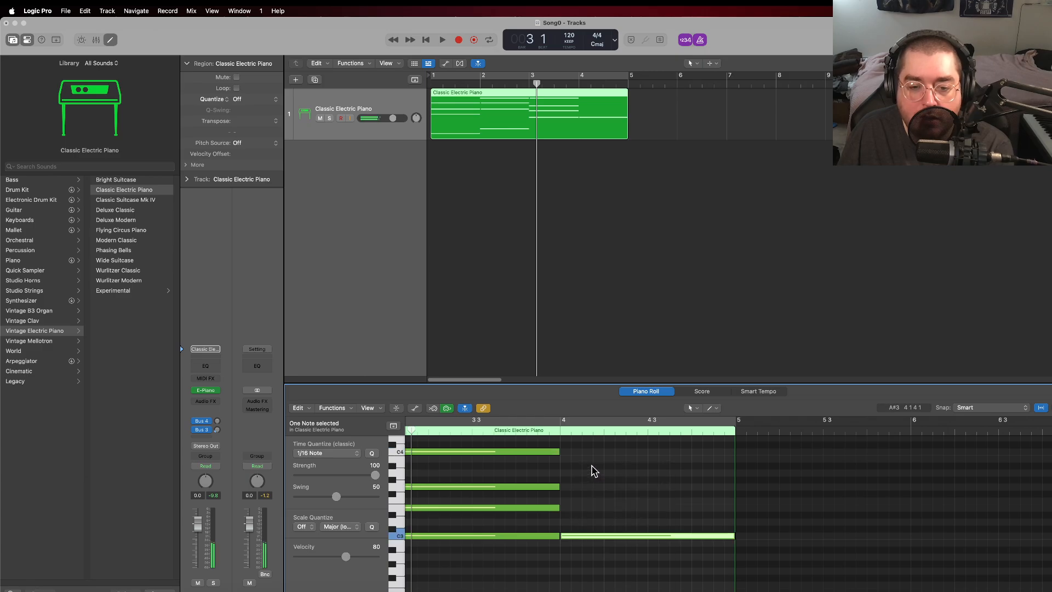
right_click(567, 513)
left_click(593, 467)
right_click(568, 491)
left_click(584, 481)
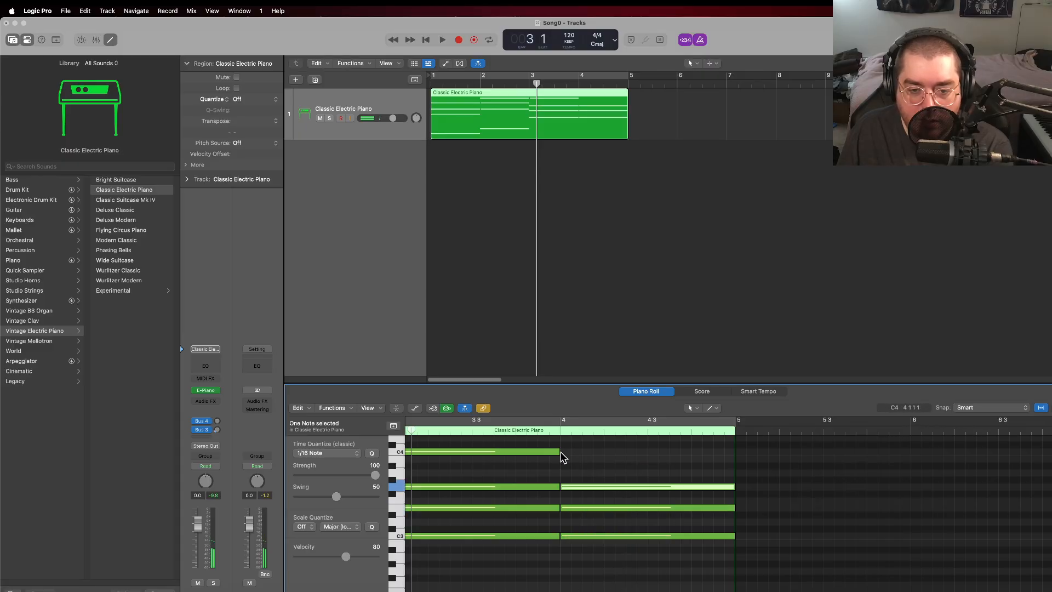
Step: Complete the bar 4 chord by adding one-bar C4 and A#3 notes above C3, E3 and G3
right_click(563, 458)
left_click(575, 458)
right_click(565, 463)
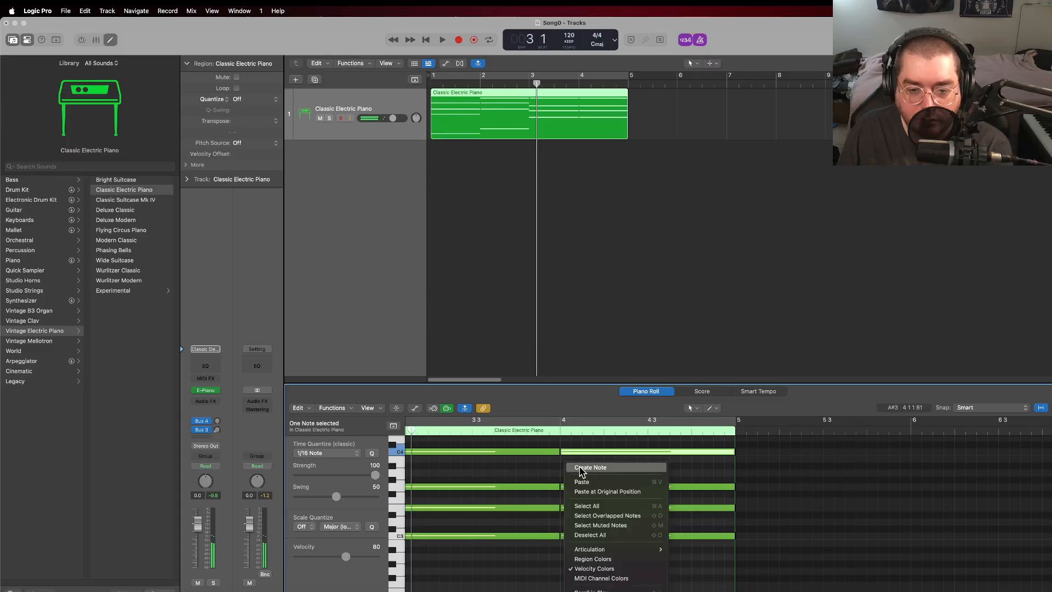
left_click(582, 468)
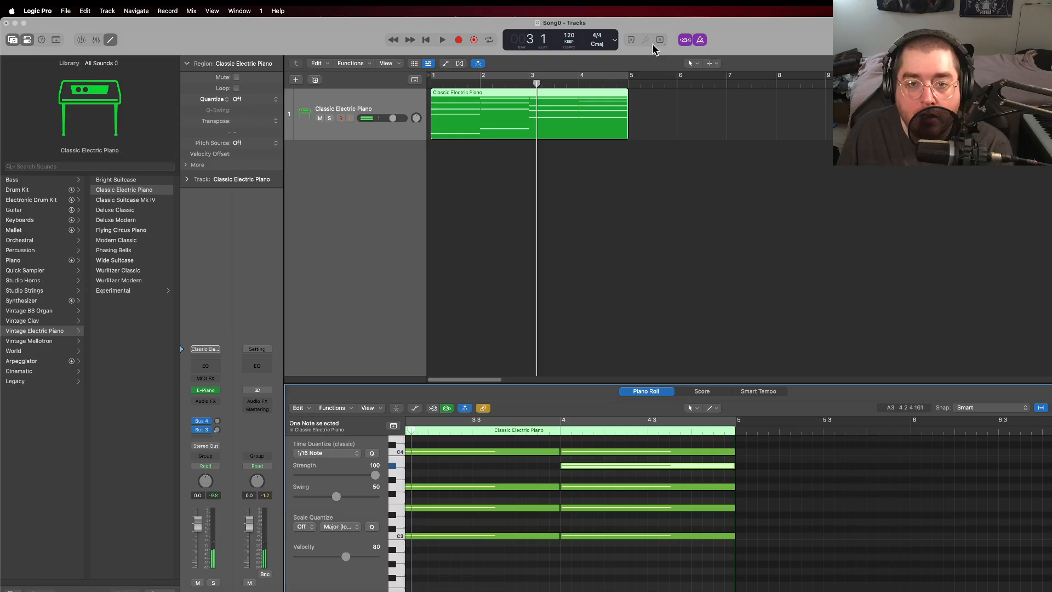
Step: Extend the end of the Classic Electric Piano region to bar 9 and raise bar 4's A#3 note to B3
left_click_drag(629, 133, 825, 134)
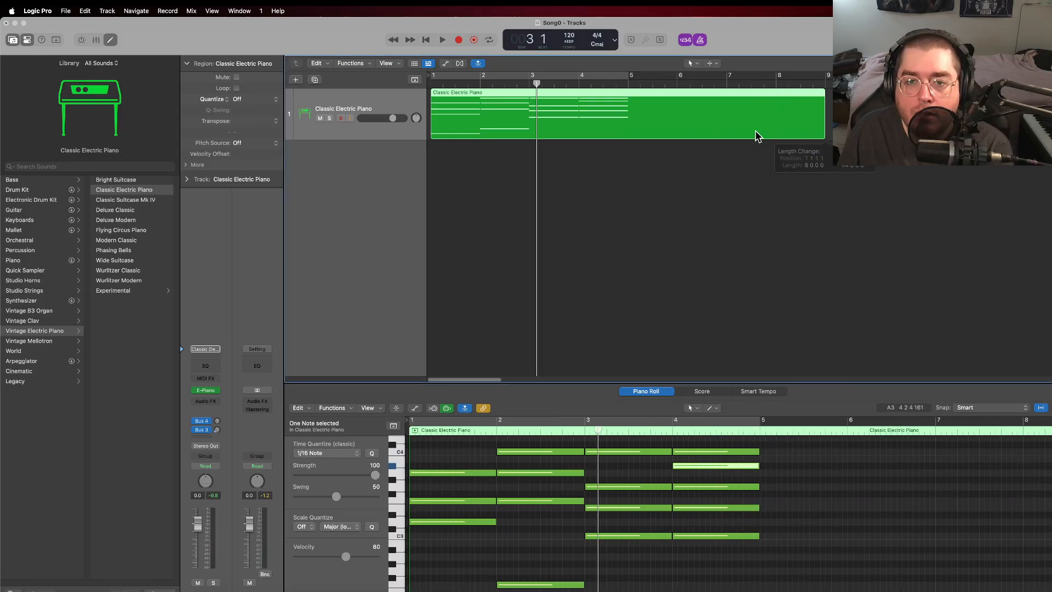
left_click(669, 554)
scroll(713, 504, "right", 5)
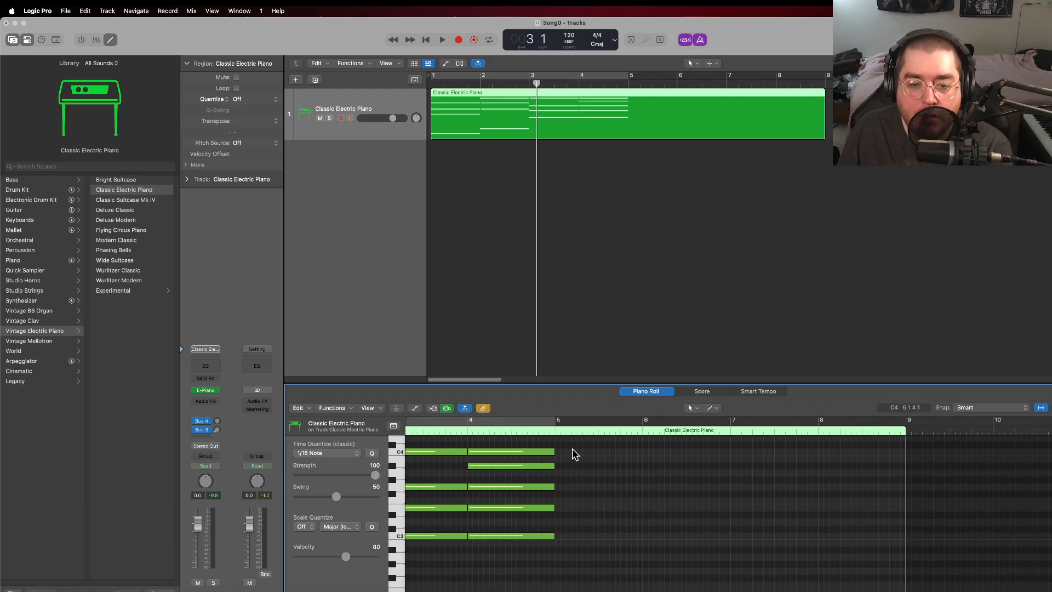
left_click_drag(516, 470, 519, 462)
left_click(576, 482)
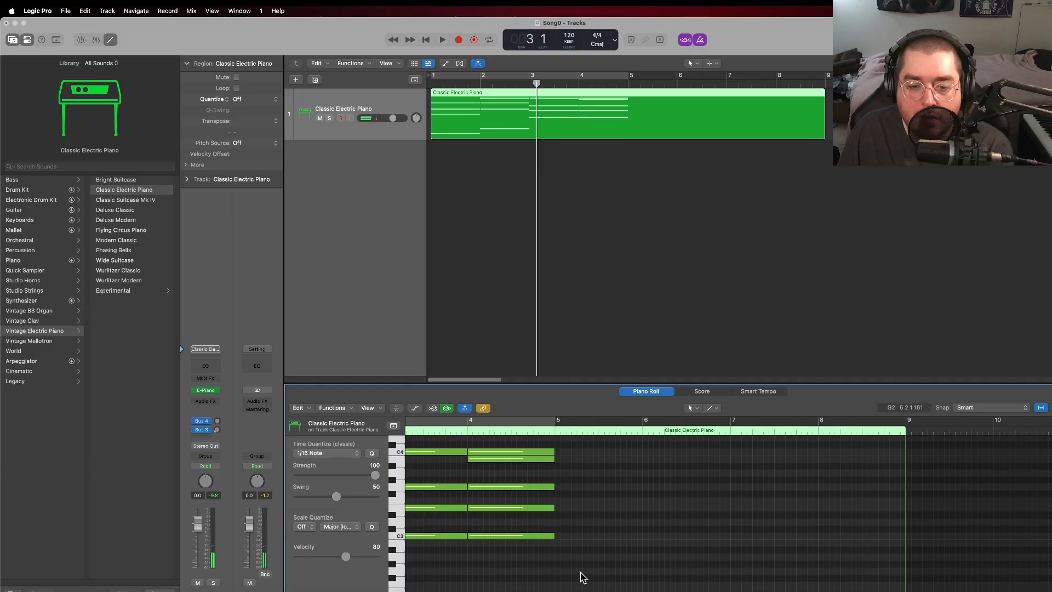
Step: Create one-bar C3, E3 and G3 notes at bar 5
right_click(559, 540)
left_click(589, 477)
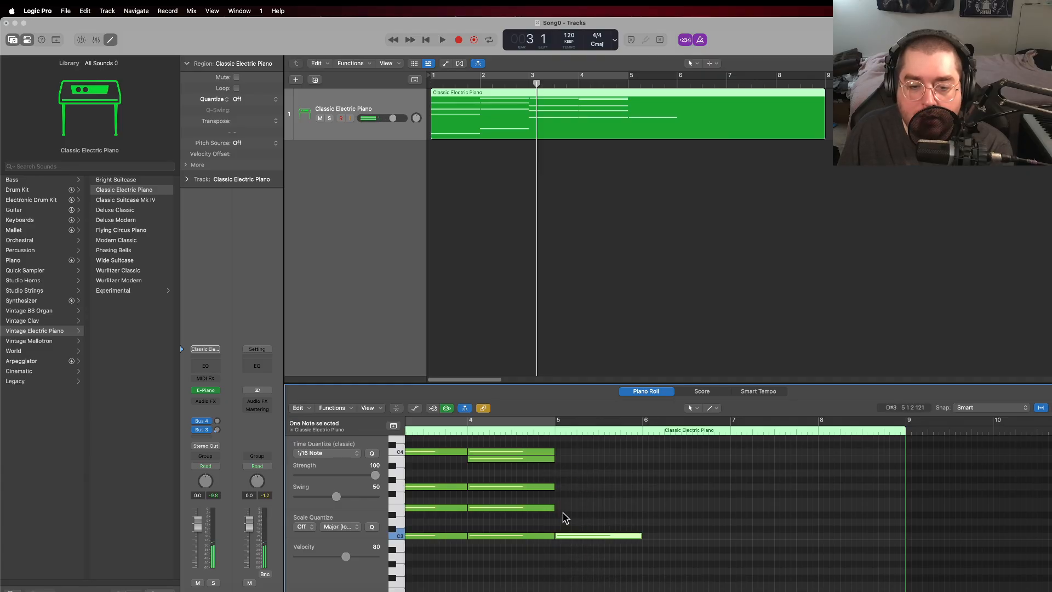
right_click(557, 508)
left_click(565, 469)
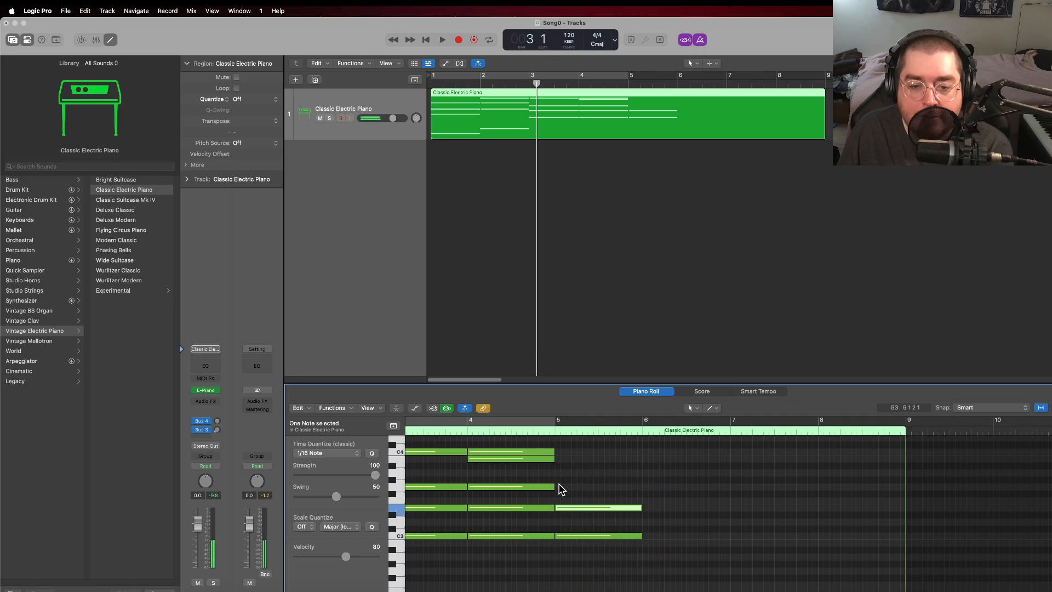
right_click(559, 486)
left_click(564, 468)
Step: Add one-bar A#3 and C4 notes to the bar 5 chord and align its G3 note with the bar start
right_click(555, 466)
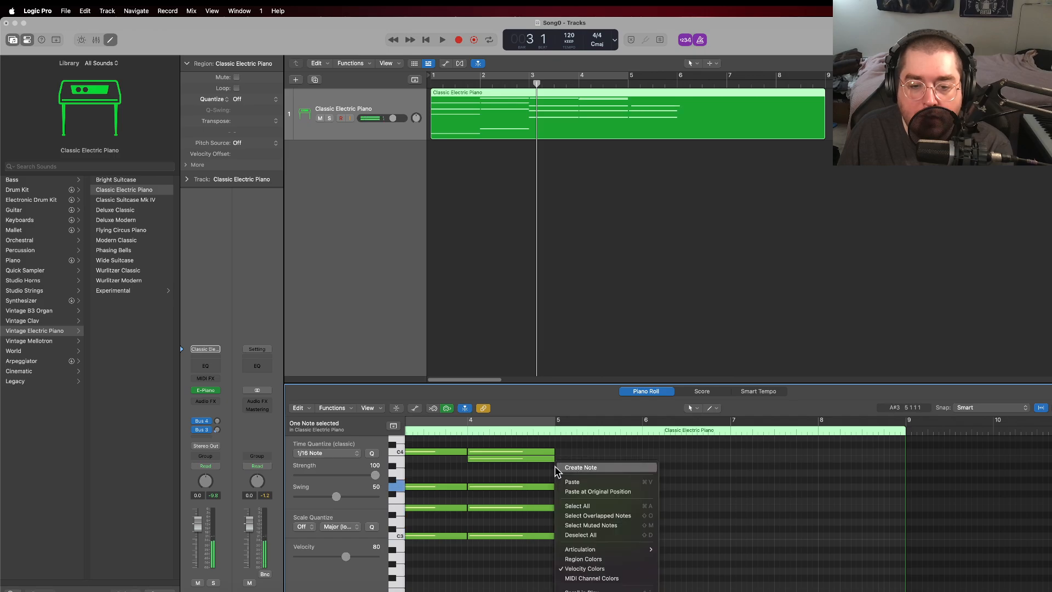
left_click(565, 467)
right_click(559, 451)
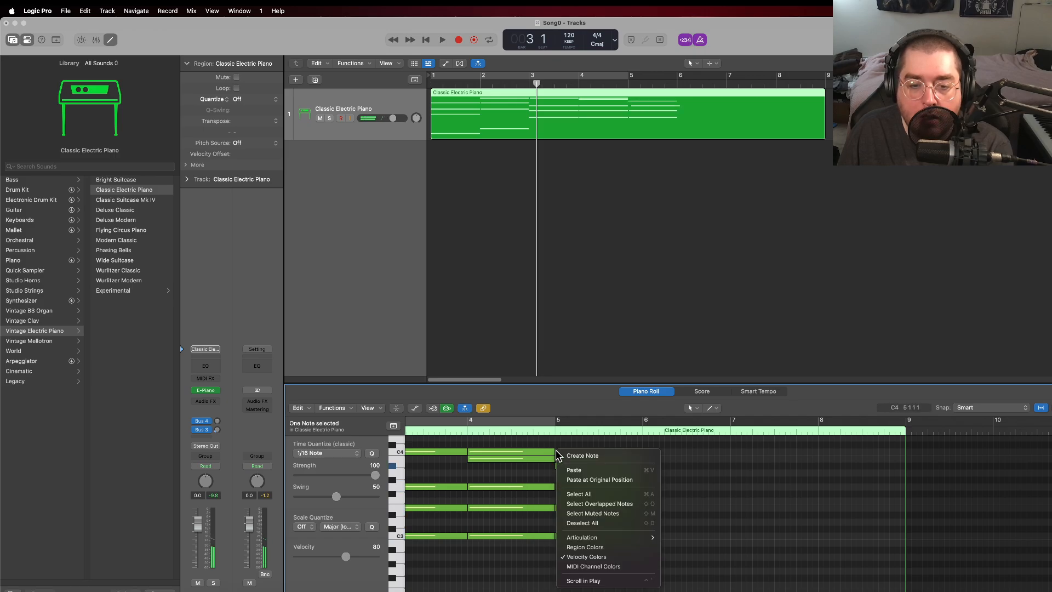
left_click(568, 452)
left_click_drag(570, 489, 565, 488)
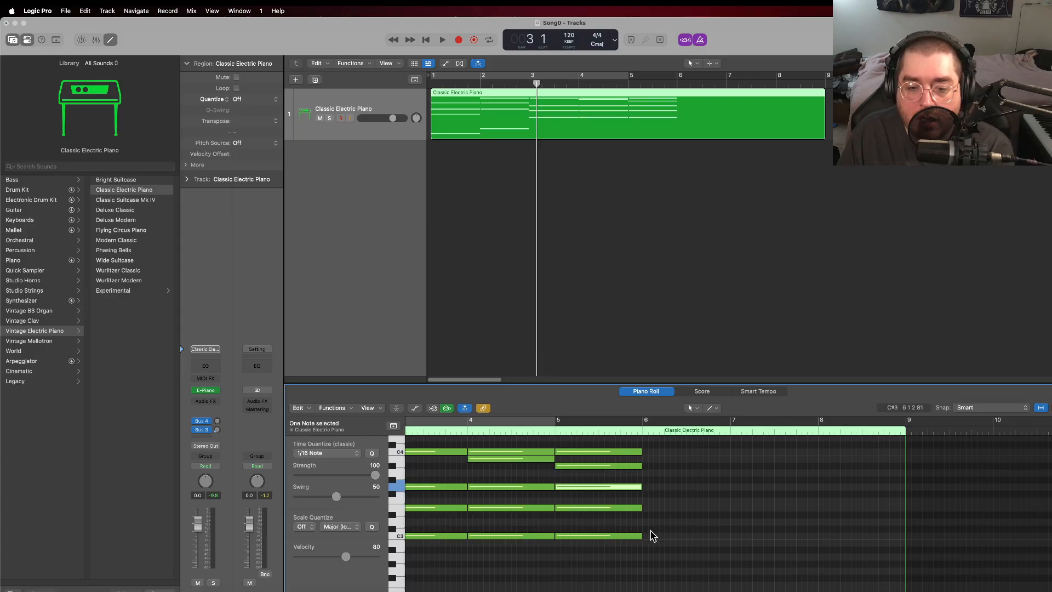
Step: Create one-bar G2 and D3 notes at bar 6 as the base of the chord
right_click(647, 576)
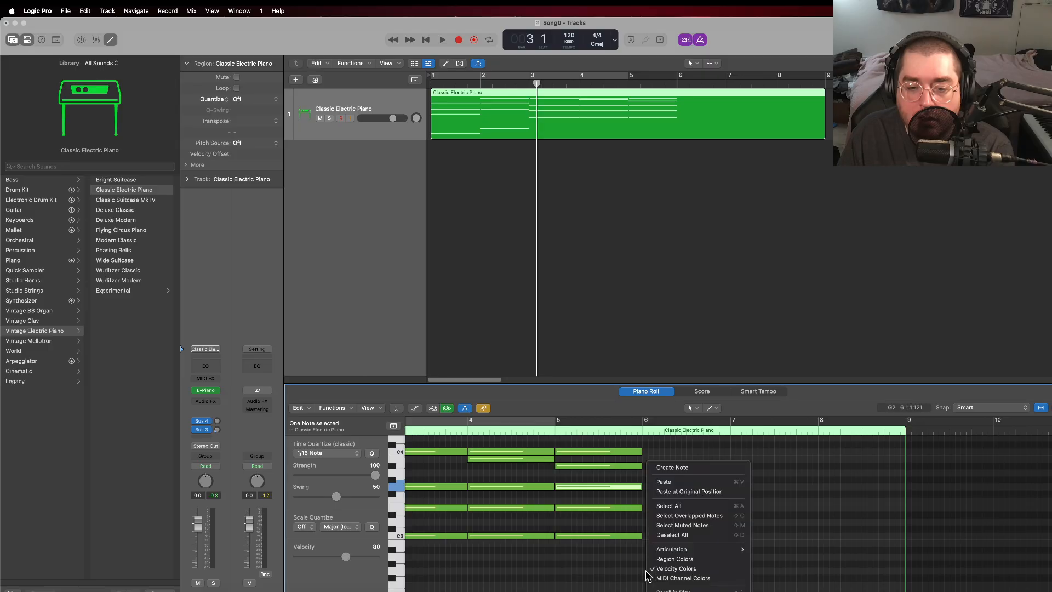
left_click(672, 469)
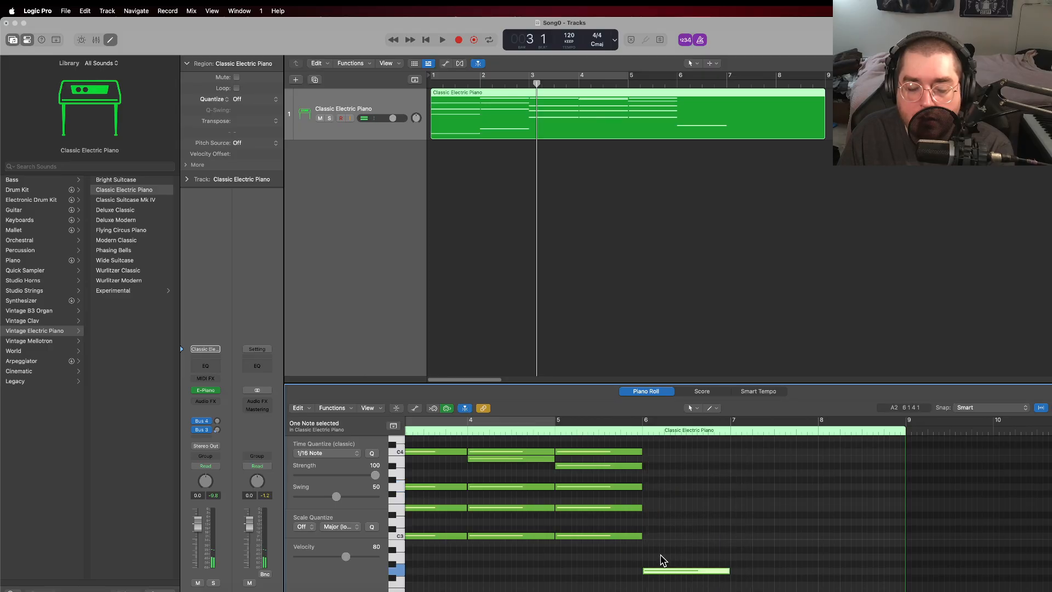
right_click(648, 525)
left_click(675, 470)
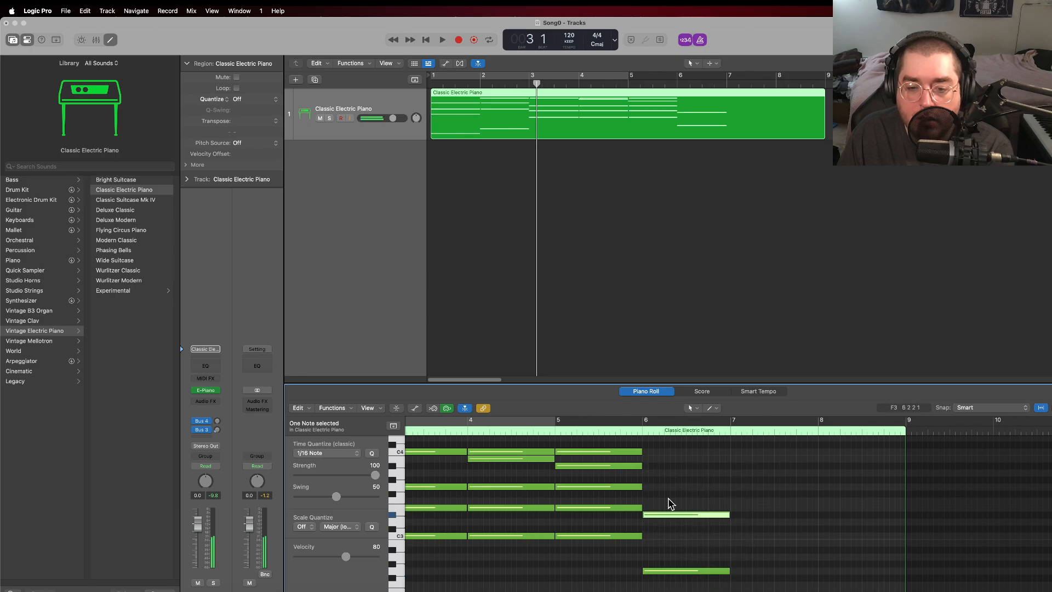
left_click_drag(659, 514, 660, 522)
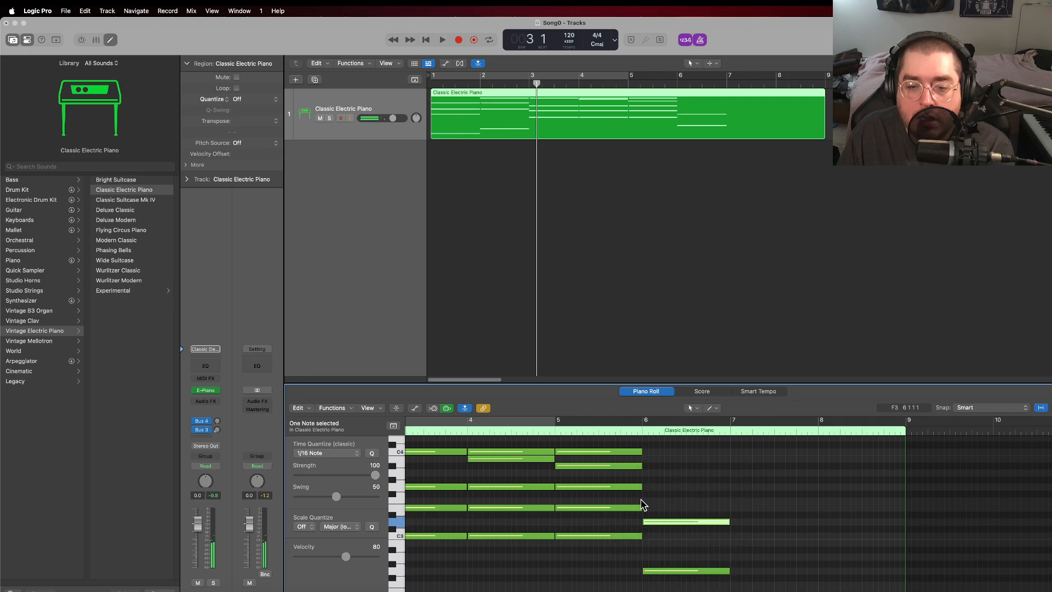
Step: Complete the bar 6 chord by adding one-bar F#3, G3 and B3 notes
right_click(649, 501)
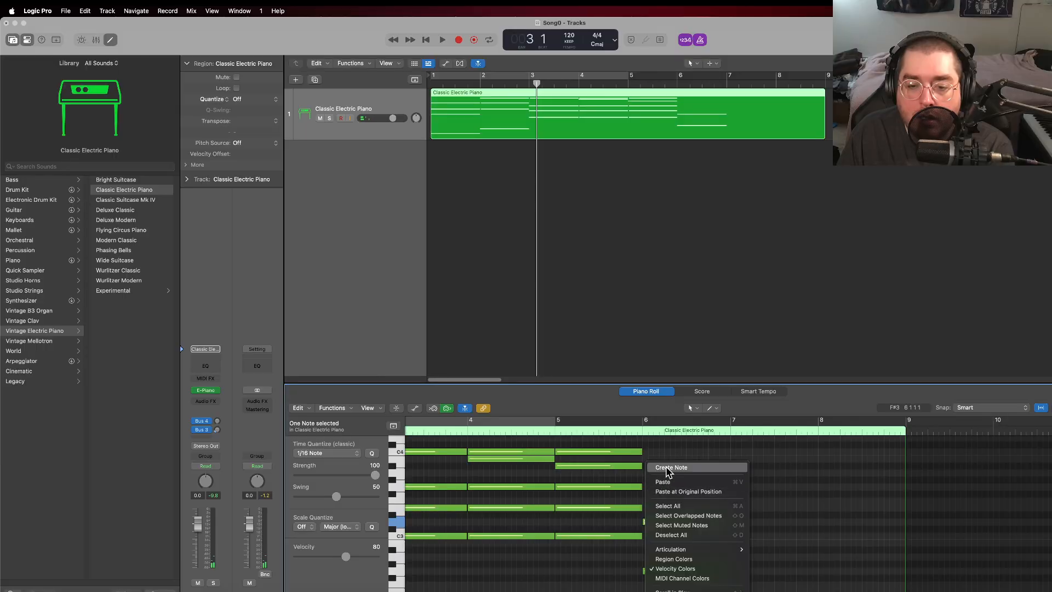
left_click(667, 470)
right_click(648, 486)
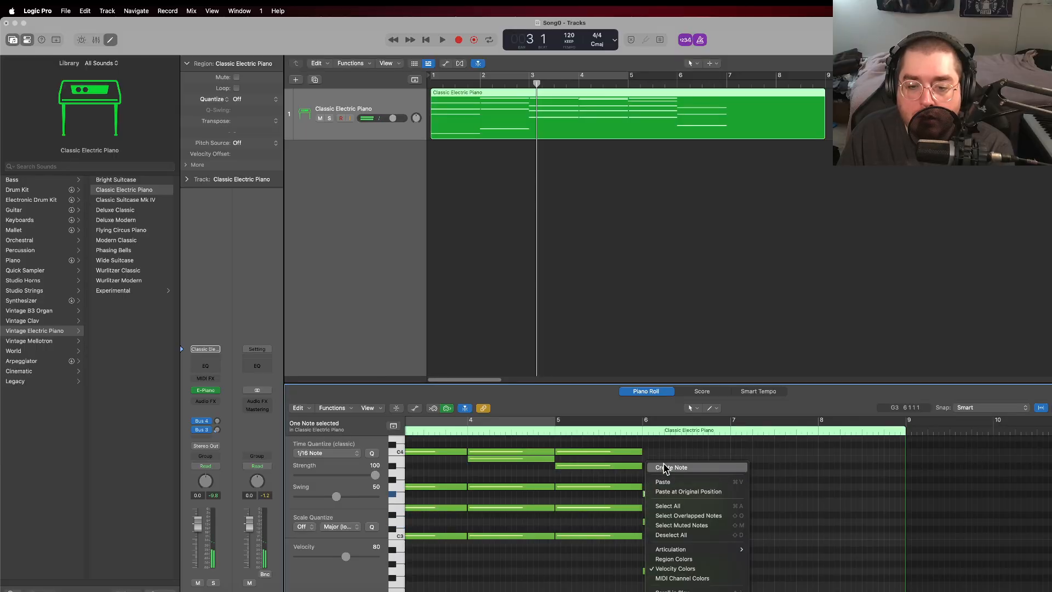
left_click(666, 469)
right_click(645, 464)
left_click(659, 467)
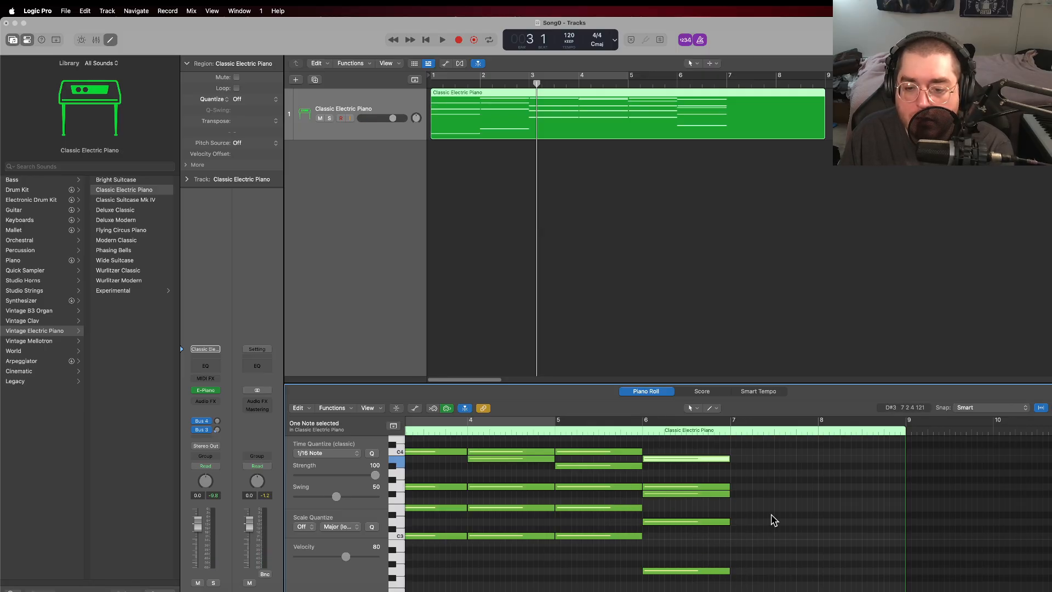
Step: Create one-bar G2 and D3 notes at bar 7, aligning G2 with the bar start
right_click(736, 575)
left_click(758, 469)
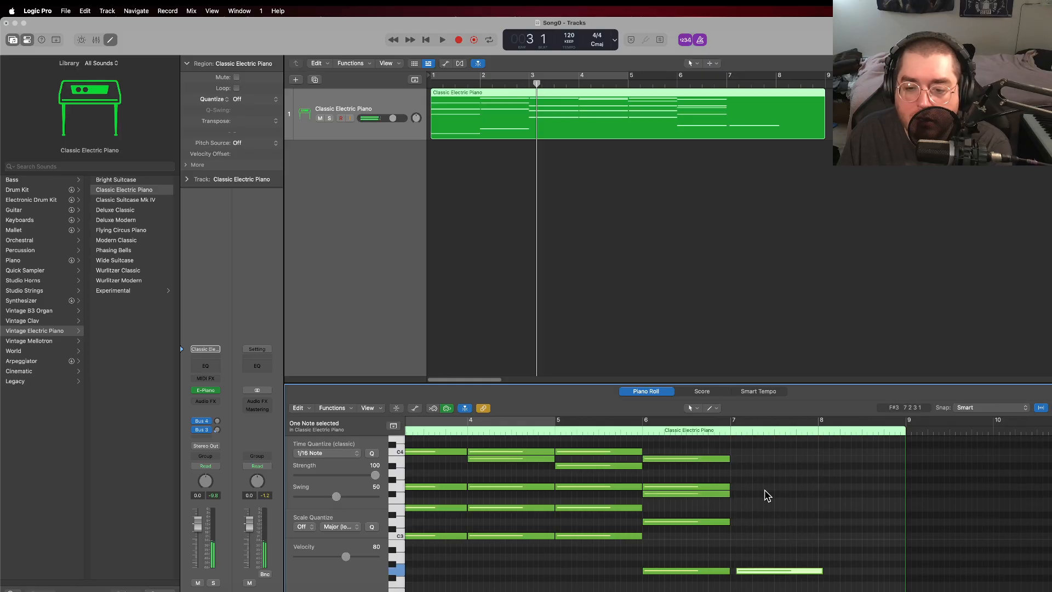
left_click_drag(753, 573, 748, 572)
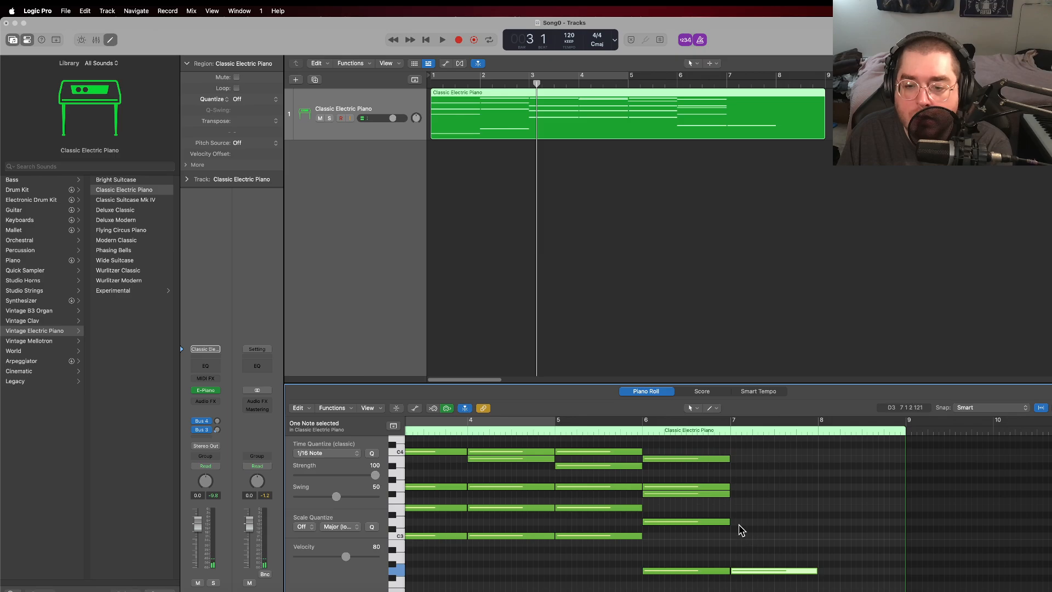
right_click(736, 526)
left_click(754, 467)
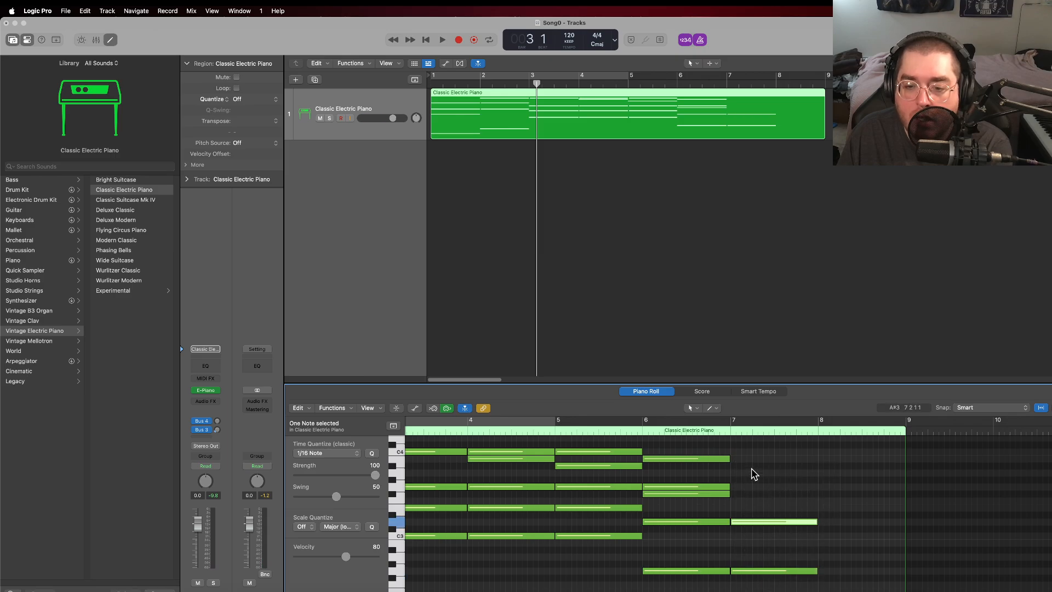
Step: Complete the bar 7 chord by adding one-bar F#3, G3 and A#3 notes
right_click(734, 498)
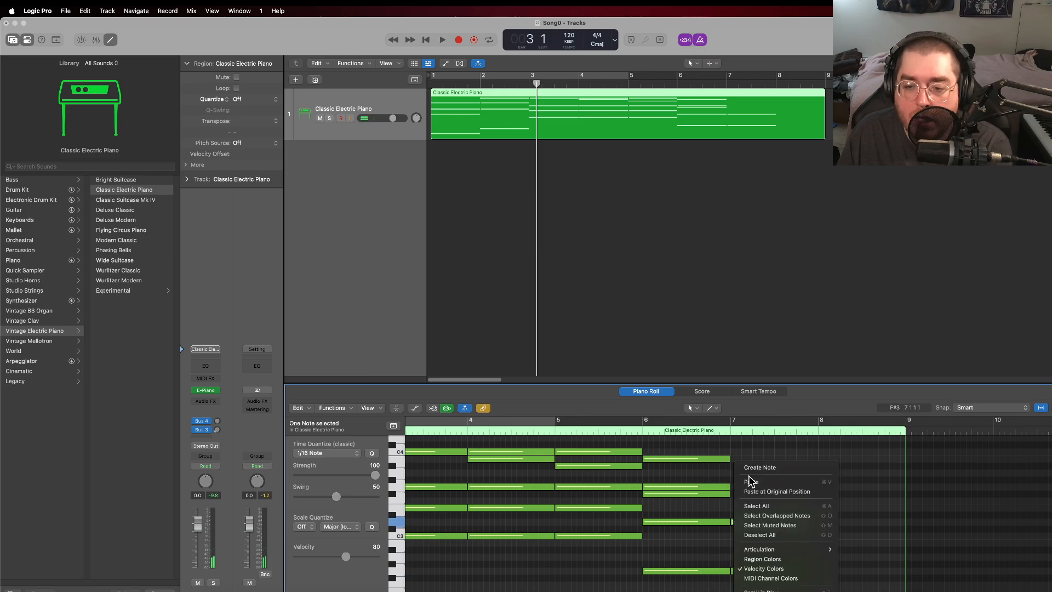
left_click(752, 467)
right_click(736, 488)
left_click(753, 468)
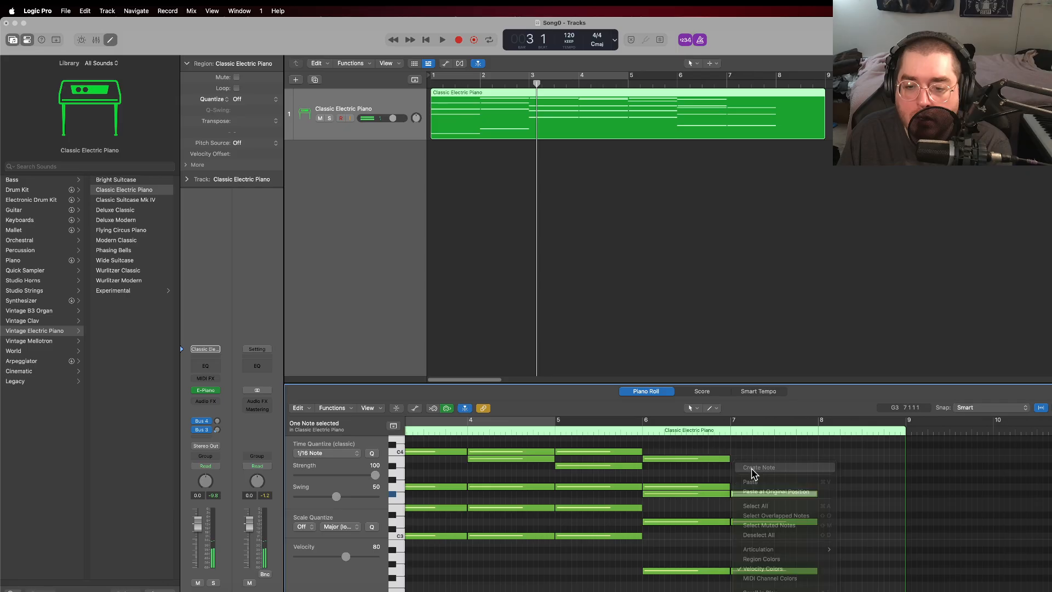
right_click(736, 467)
left_click(753, 468)
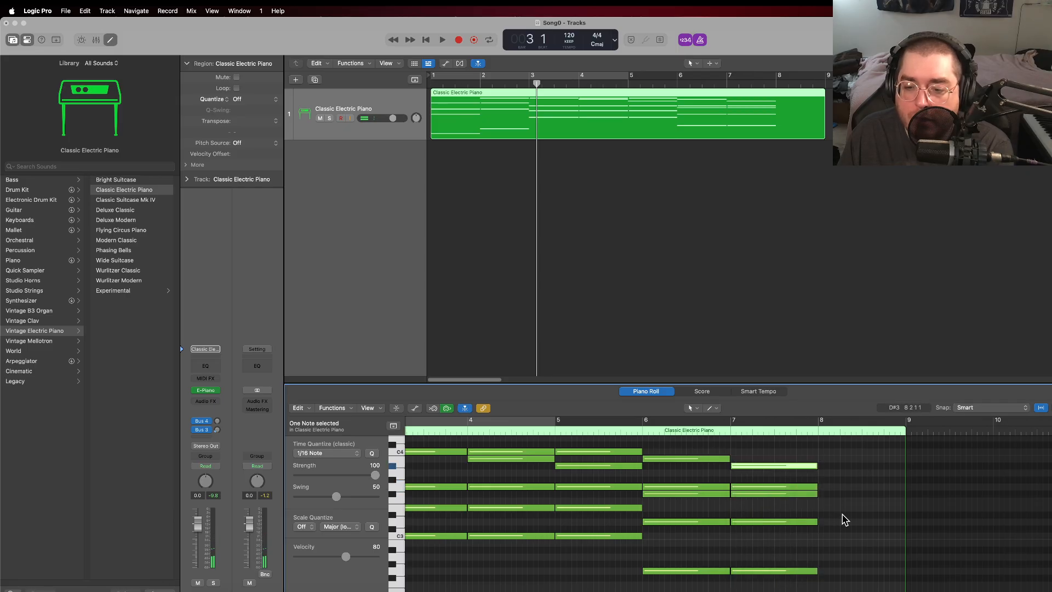
Step: Build a one-bar chord at bar 8 from A2, E3, A3 and C#4 notes
right_click(822, 561)
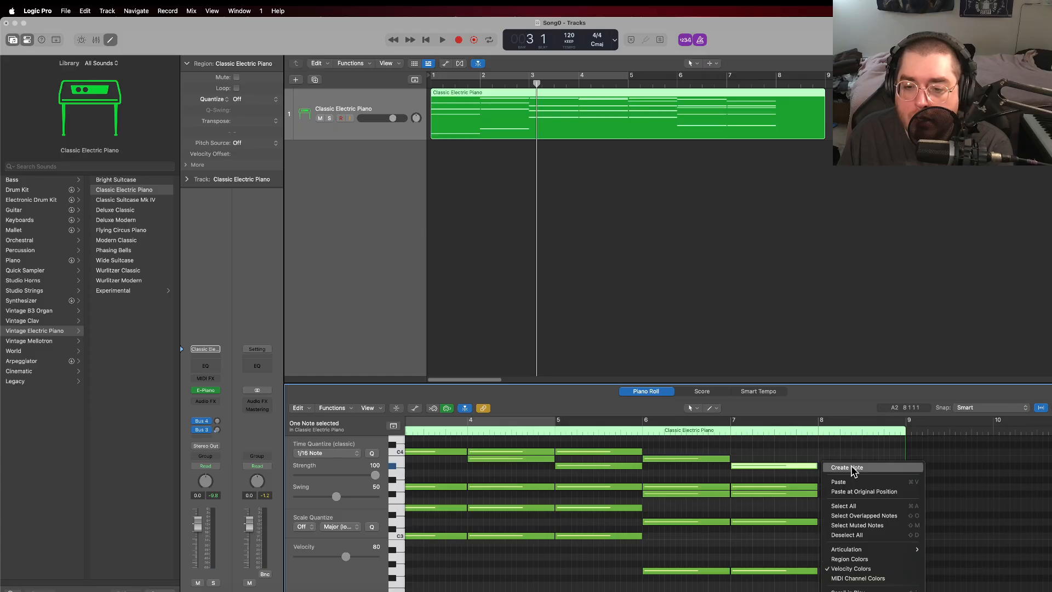
left_click(852, 470)
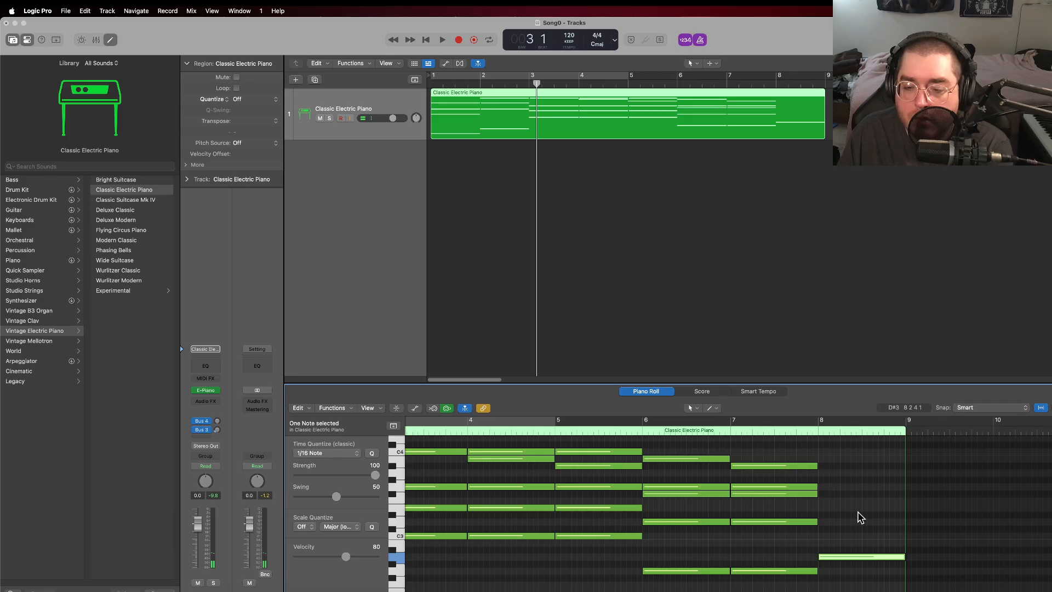
right_click(823, 527)
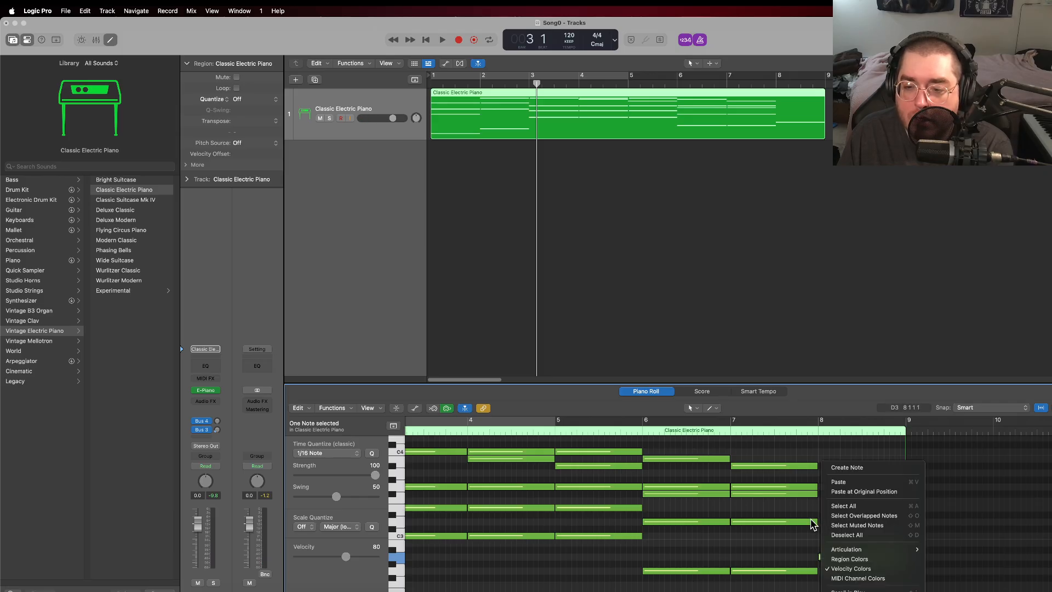
left_click(819, 525)
right_click(816, 512)
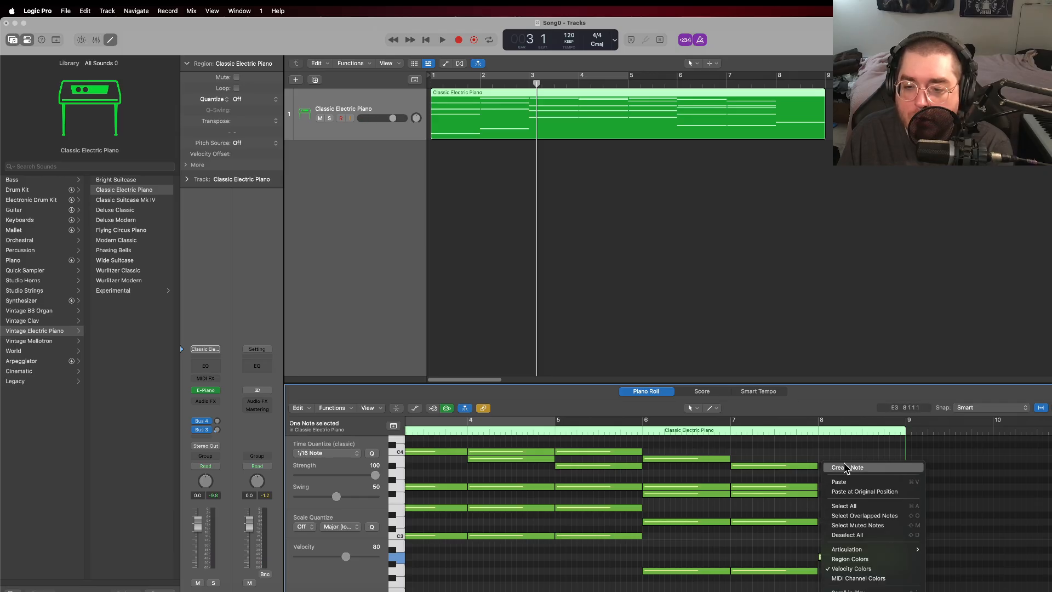
left_click(846, 469)
right_click(820, 478)
left_click(835, 469)
right_click(820, 445)
left_click(851, 451)
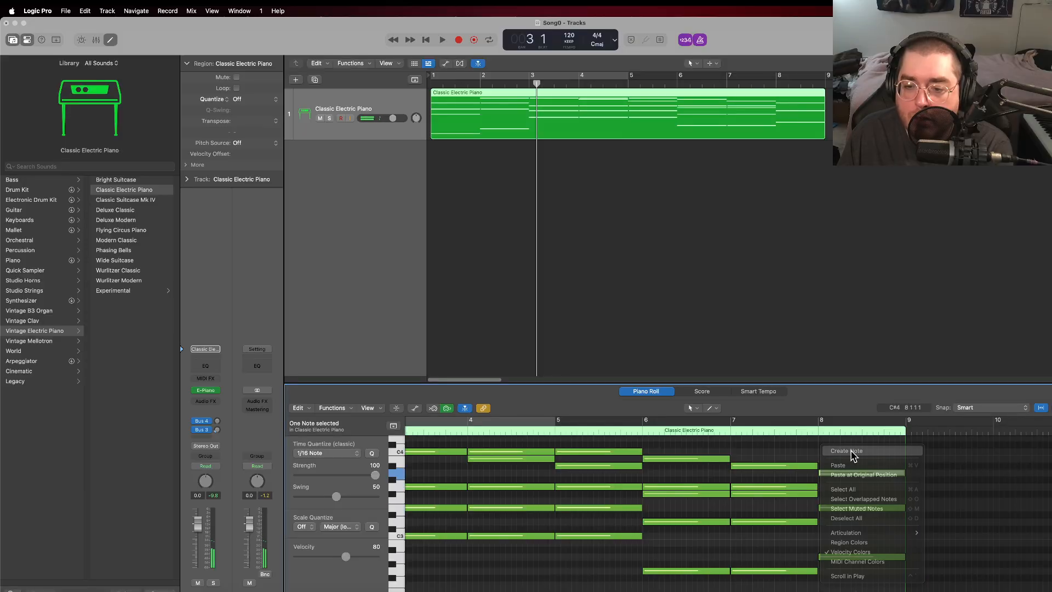
Step: Turn off the count-in and metronome, and play the chord progression from bar 1, stopping in bar 8
left_click(431, 87)
left_click(685, 39)
left_click(701, 39)
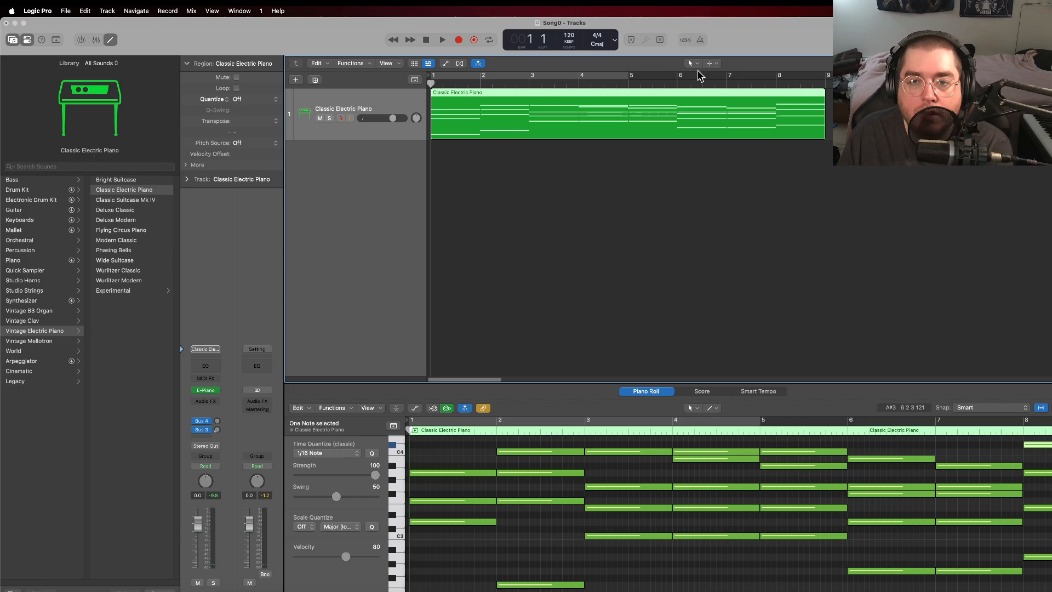
left_click(443, 40)
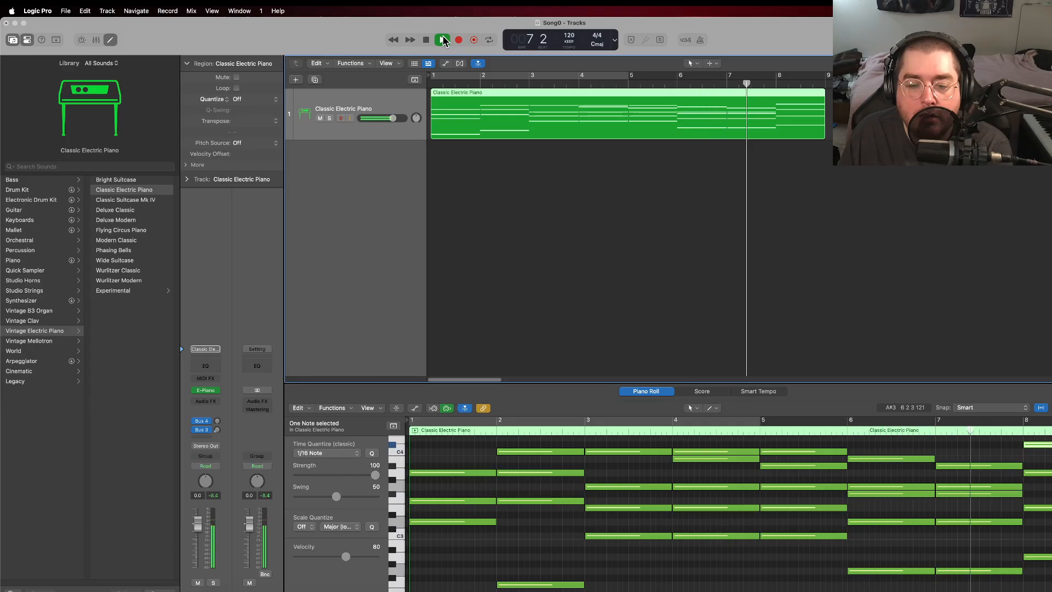
left_click(427, 39)
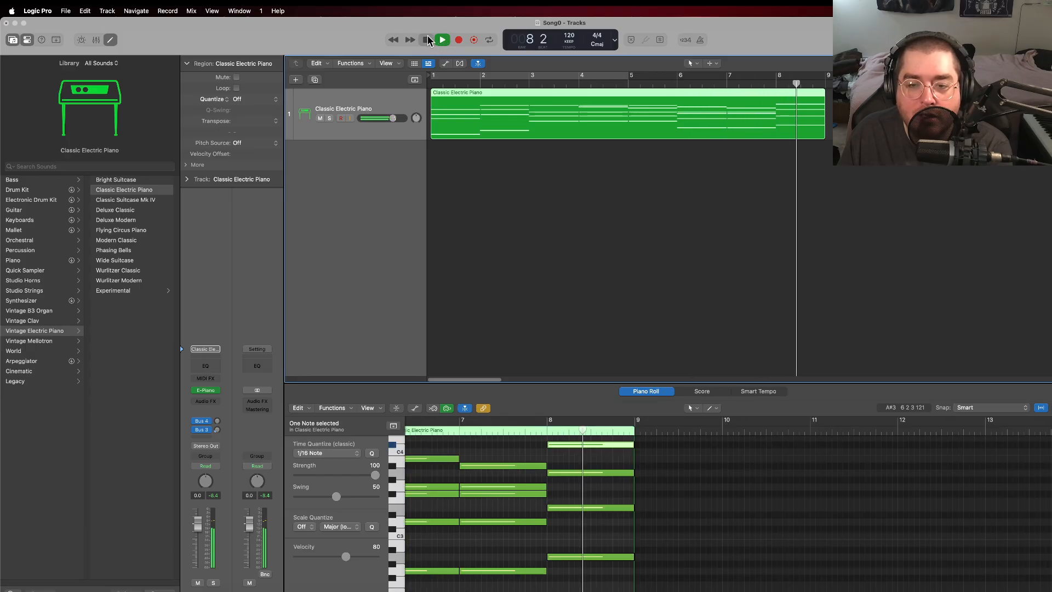
Step: Lower bar 7's F#3 note to F3 and replay the progression from bar 1, stopping in bar 9
left_click_drag(498, 494, 500, 501)
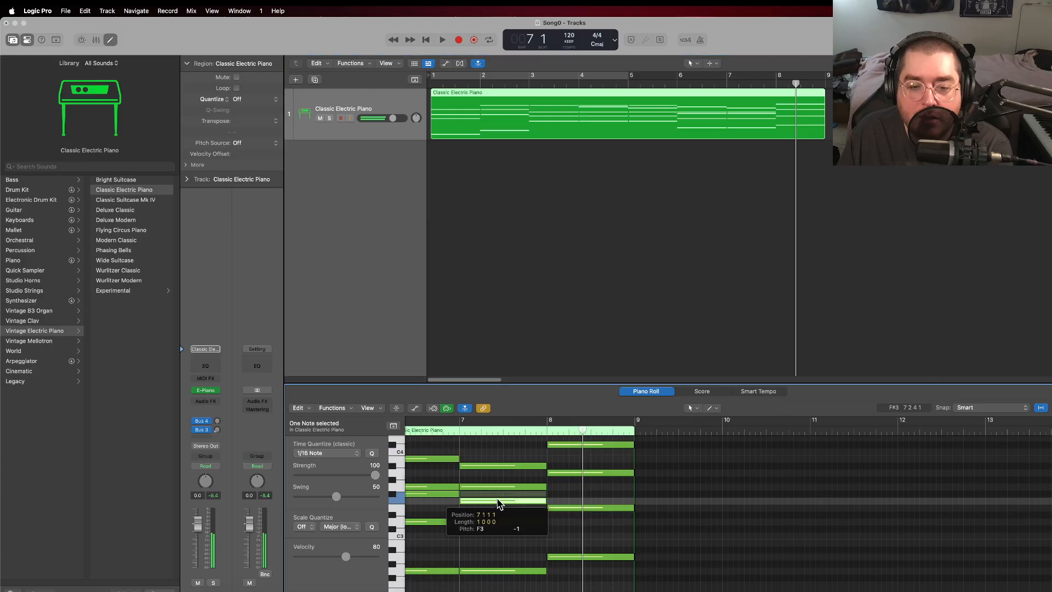
left_click(432, 83)
left_click(443, 41)
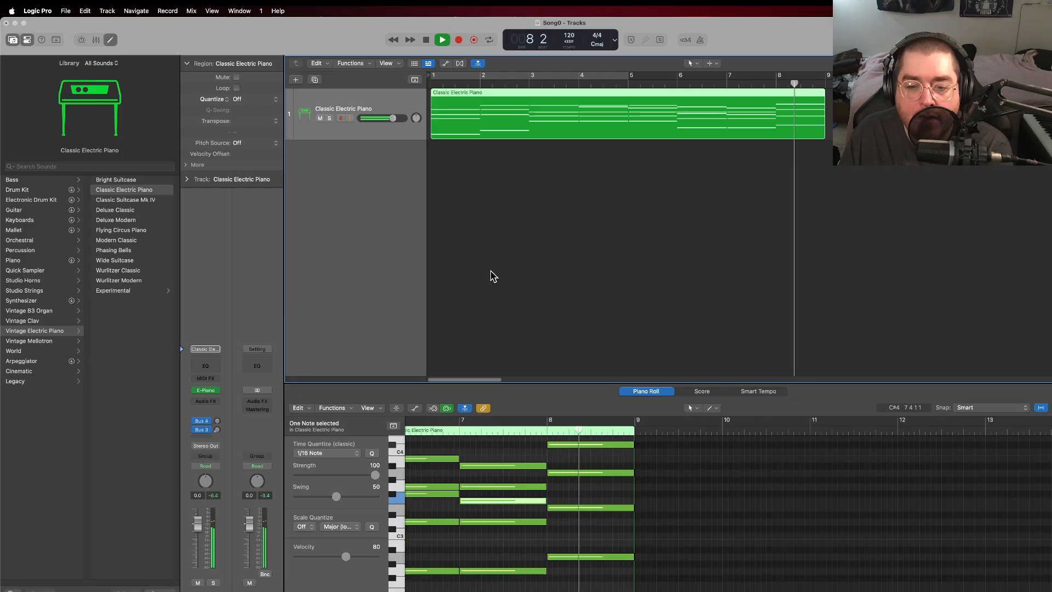
left_click(428, 37)
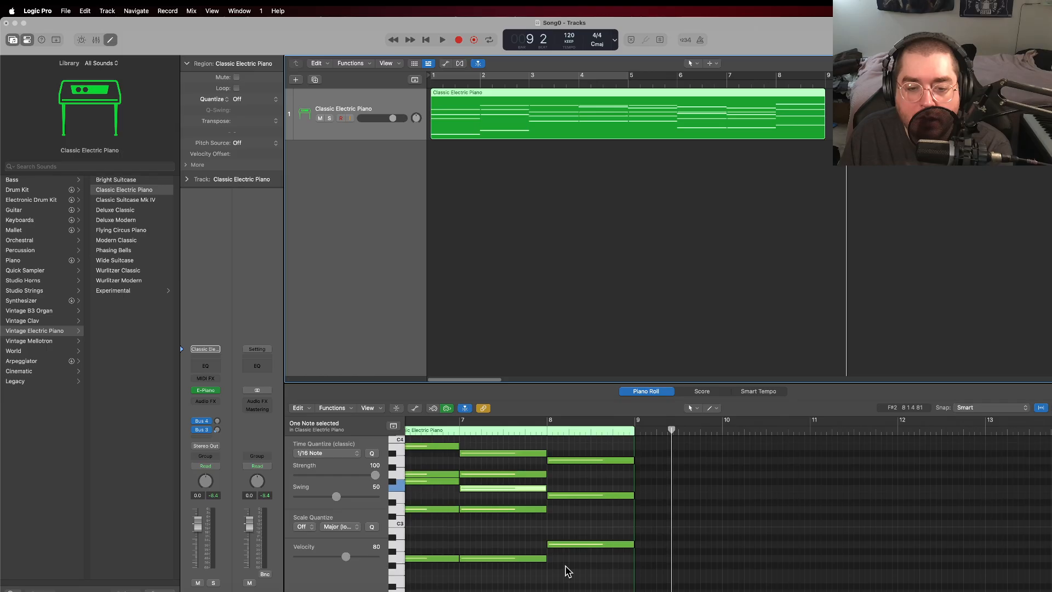
scroll(537, 578, "down", 1)
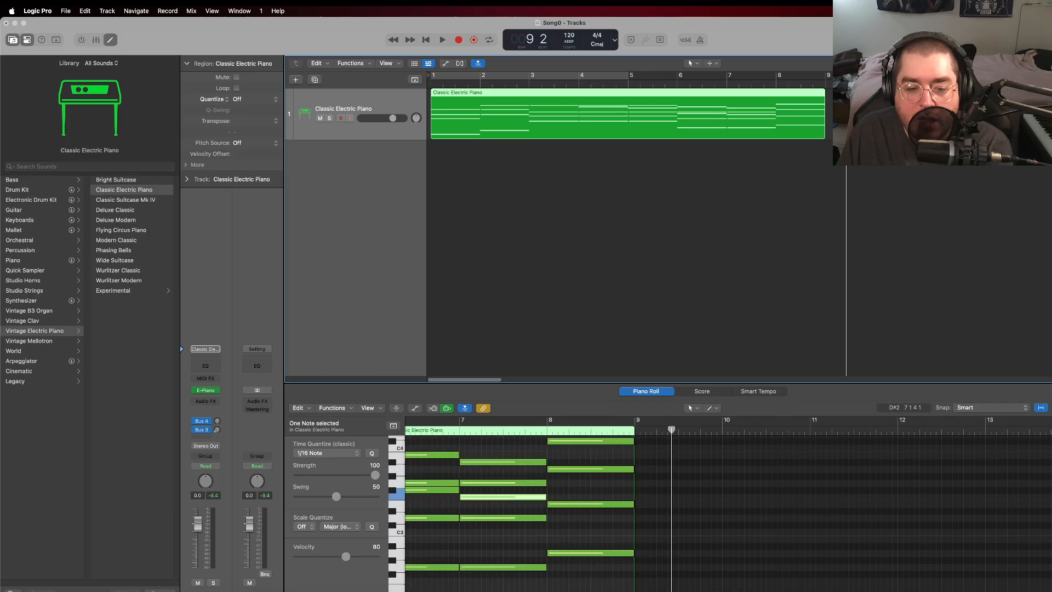
Step: Revoice the bar 5 chord by changing A#3 to A3, C3 to D2, E3 to D3, and G3 to F#3
scroll(729, 504, "left", 5)
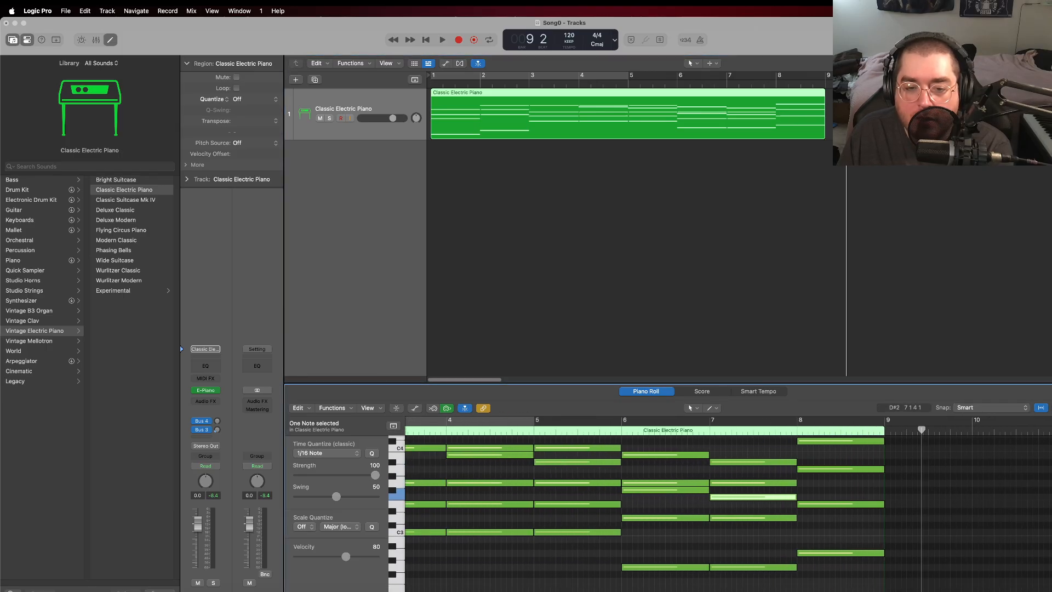
scroll(712, 504, "left", 1)
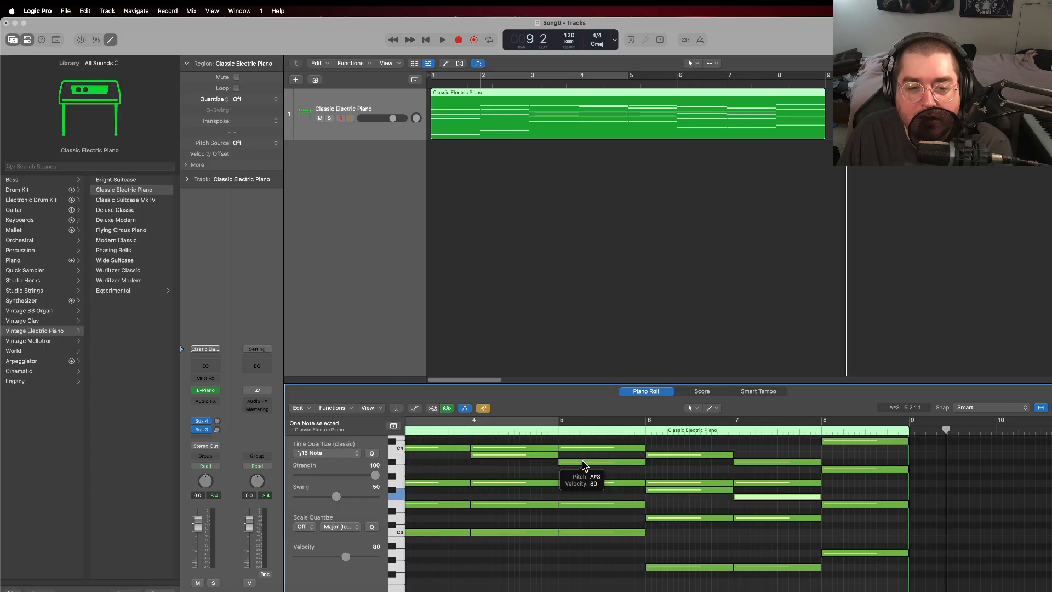
left_click_drag(583, 465, 582, 474)
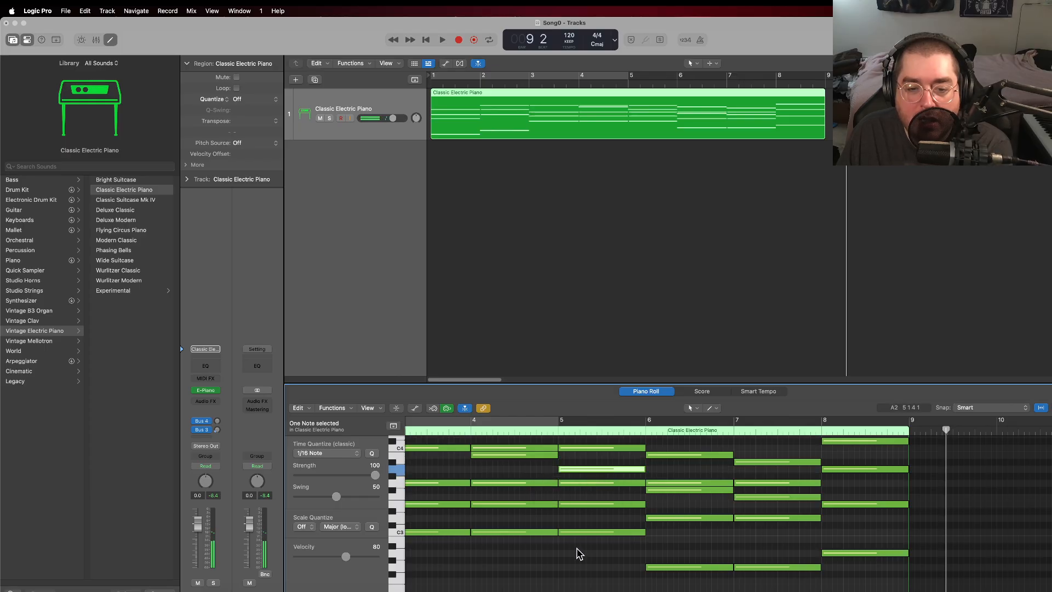
scroll(578, 535, "down", 2)
left_click_drag(584, 514, 586, 582)
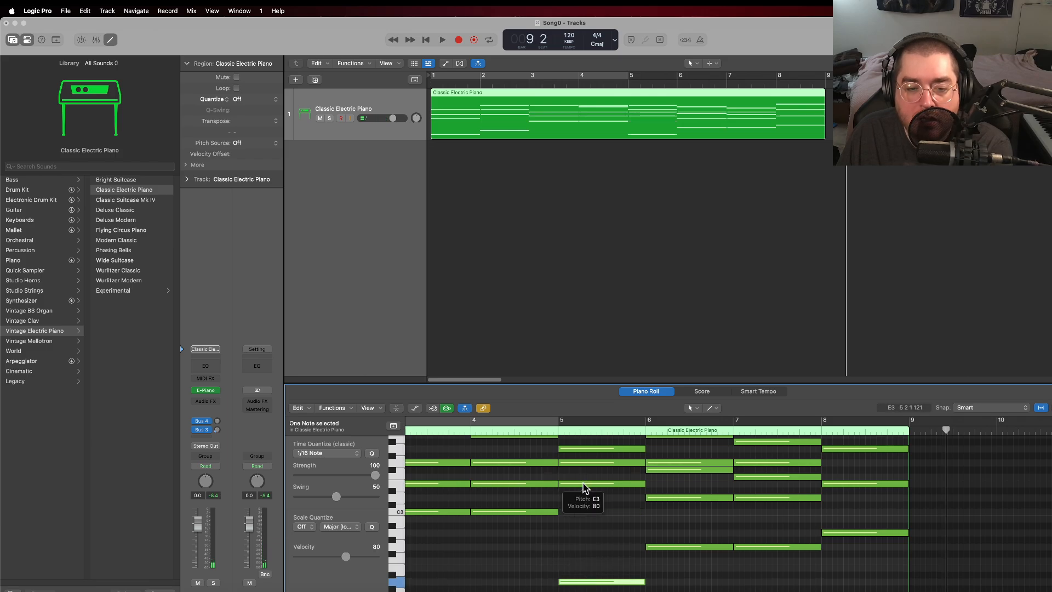
left_click_drag(585, 486, 585, 500)
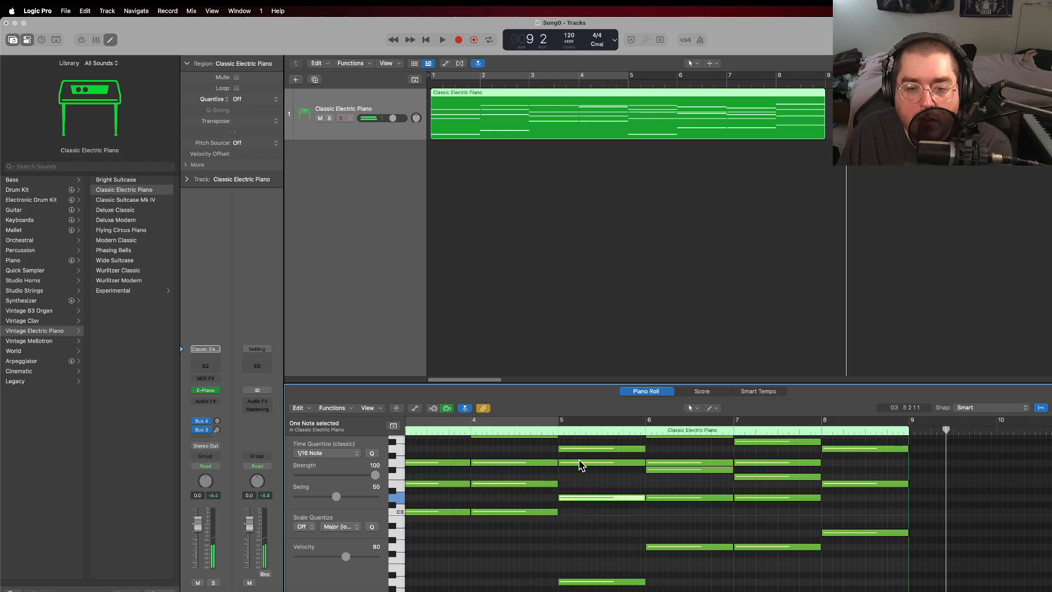
left_click_drag(578, 461, 580, 479)
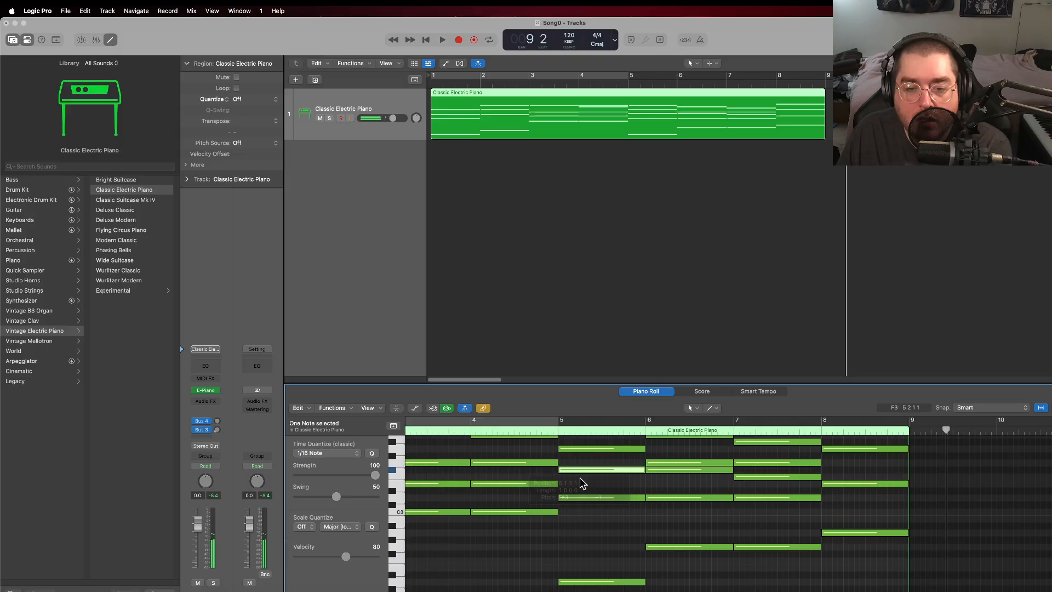
Step: Reshape the bar 8 chord by changing A2 to C#3, A3 to G3, and C#4 to A3
scroll(580, 478, "up", 2)
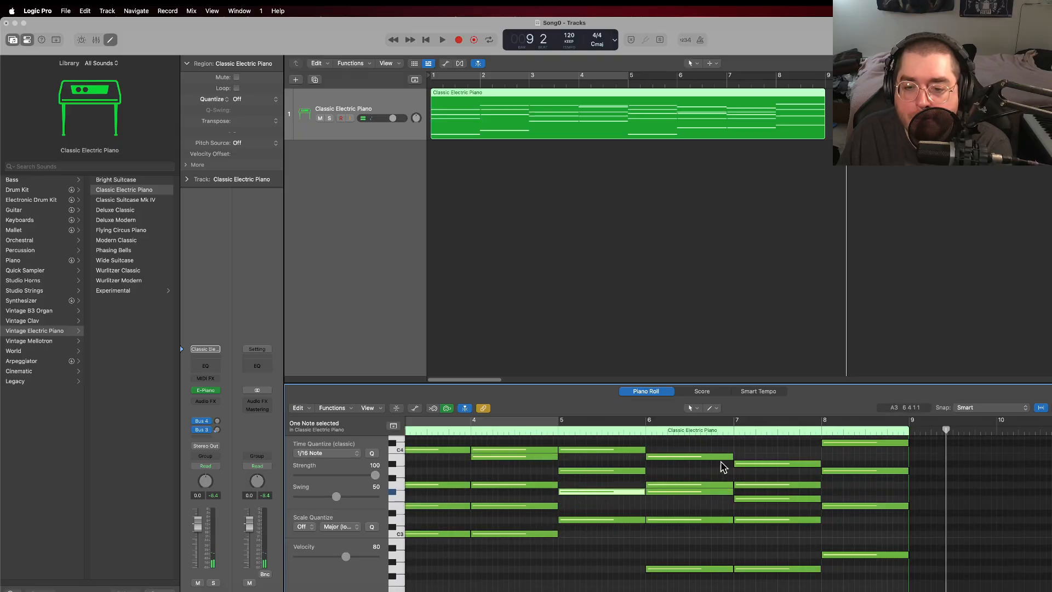
scroll(675, 529, "down", 2)
scroll(667, 513, "up", 3)
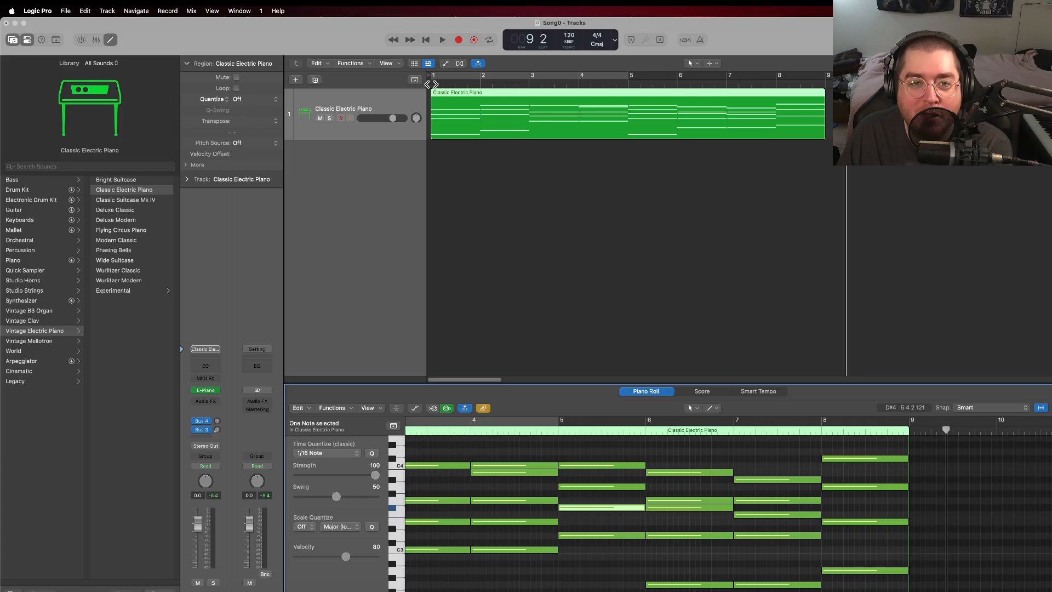
scroll(858, 535, "down", 3)
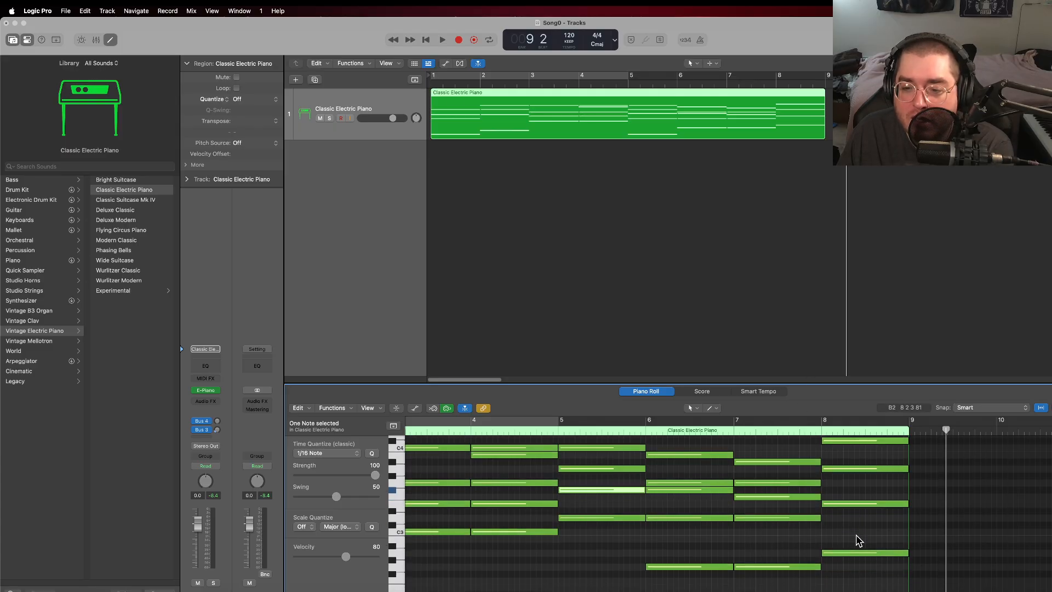
left_click_drag(855, 554, 849, 518)
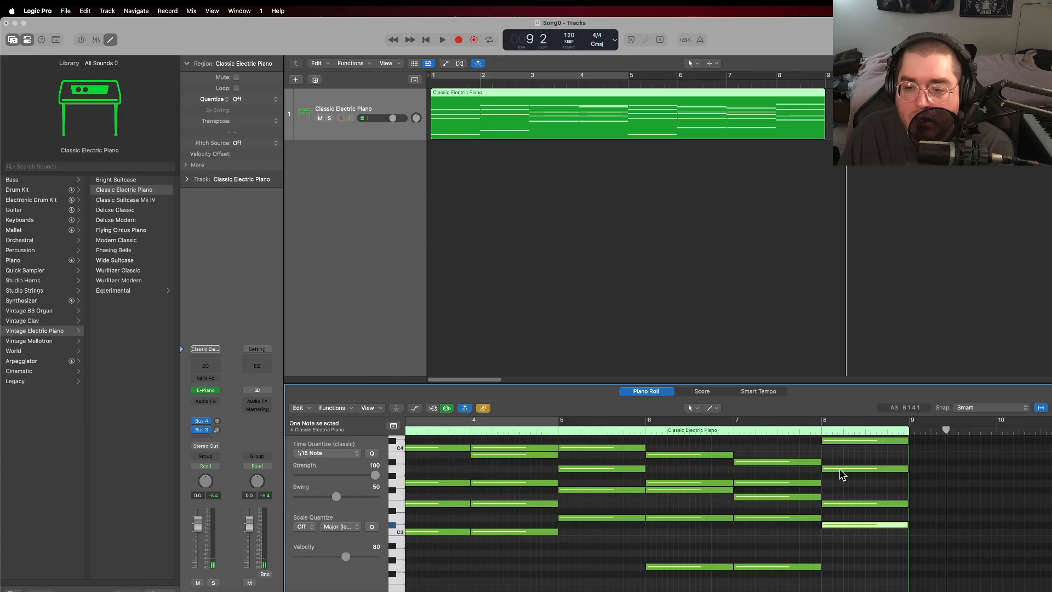
left_click_drag(842, 471, 840, 491)
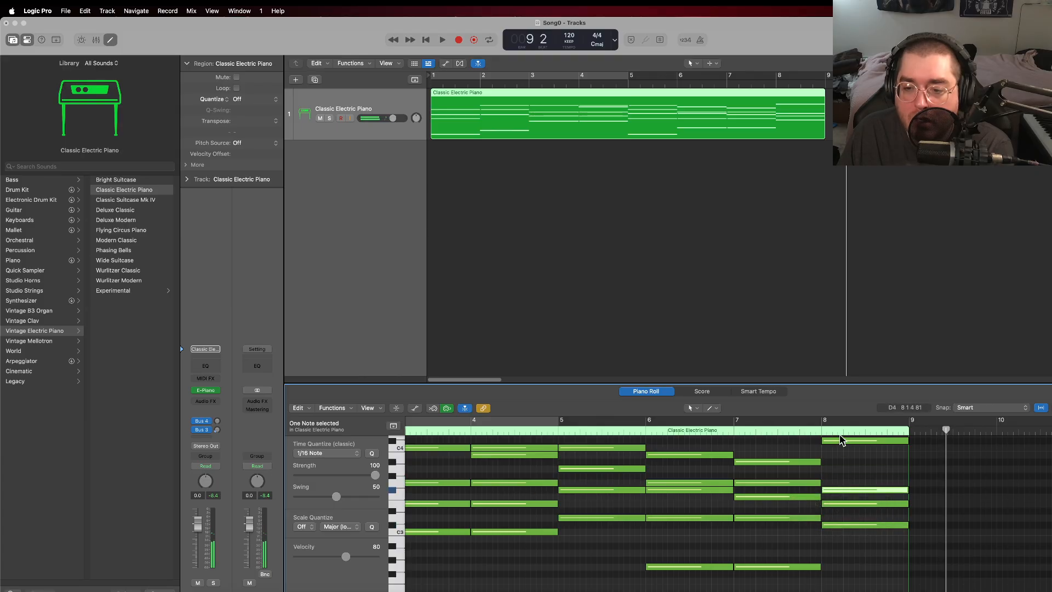
scroll(845, 480, "up", 2)
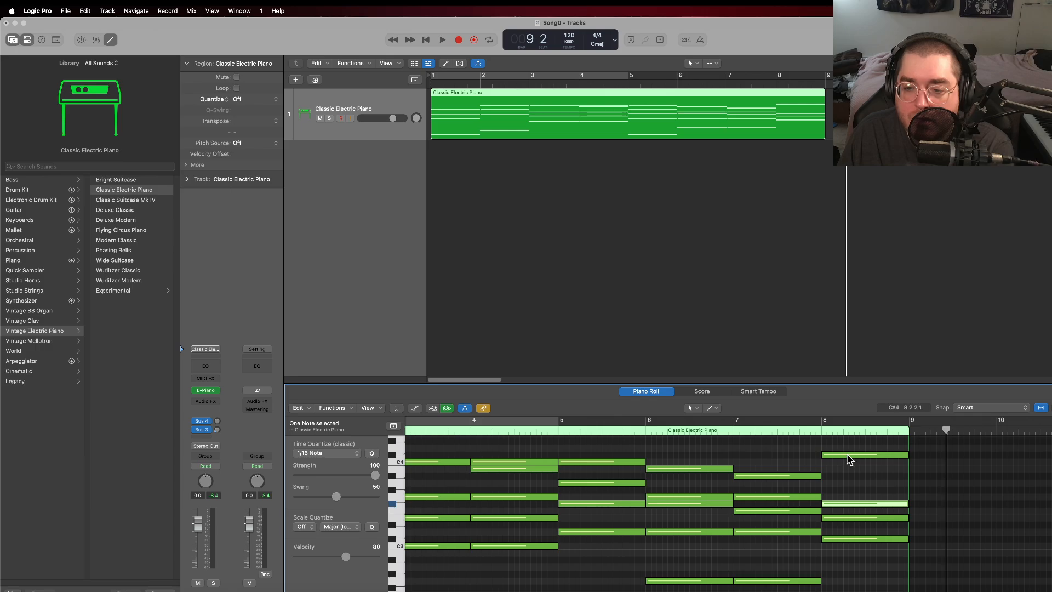
left_click_drag(849, 459, 843, 490)
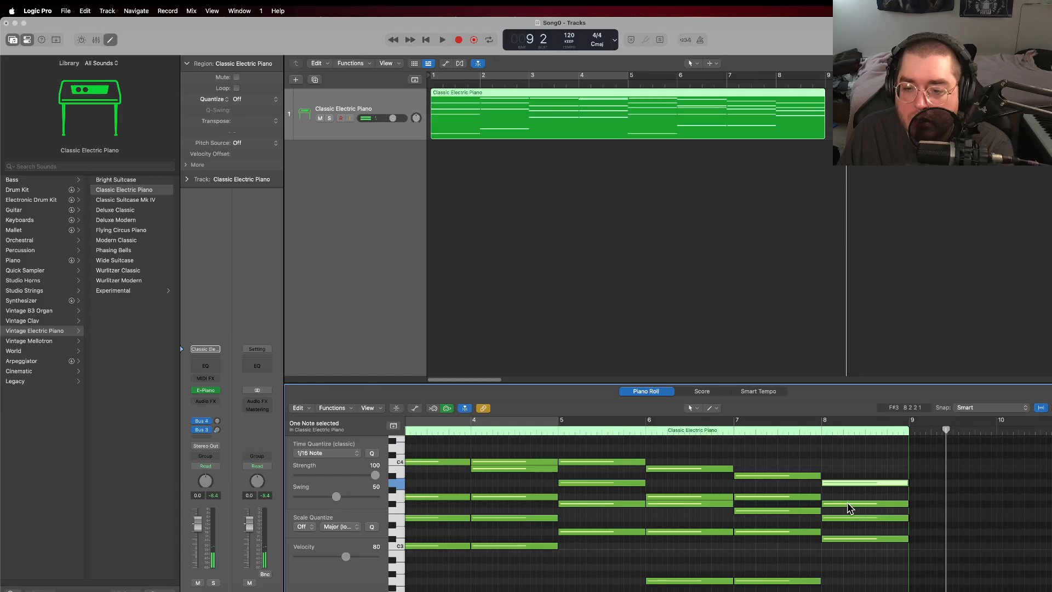
left_click_drag(844, 510, 847, 505)
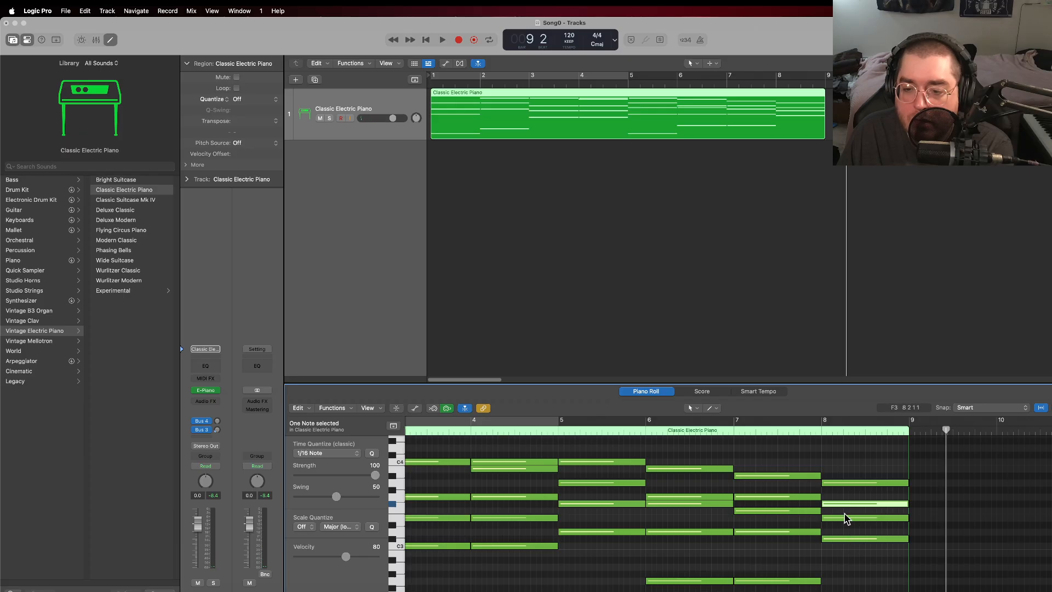
left_click_drag(847, 503, 847, 497)
Step: Audition the bar 8 chord's E3, G3 and A3 notes and raise its highest note to A#3
left_click(844, 519)
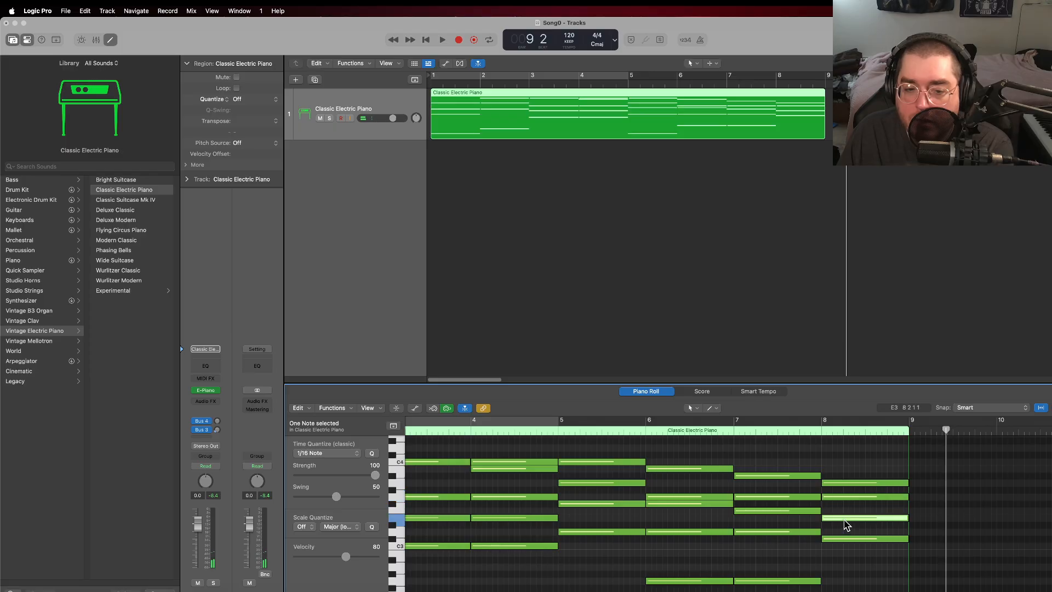
left_click(848, 518)
left_click(845, 497)
left_click(843, 482)
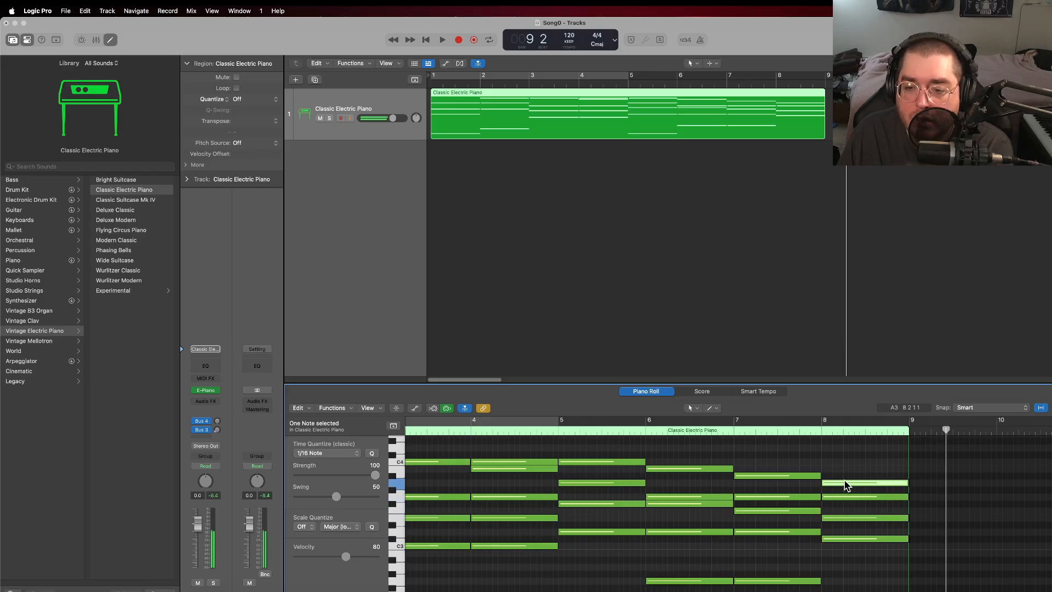
key("alt+Up")
left_click(847, 519)
left_click(847, 497)
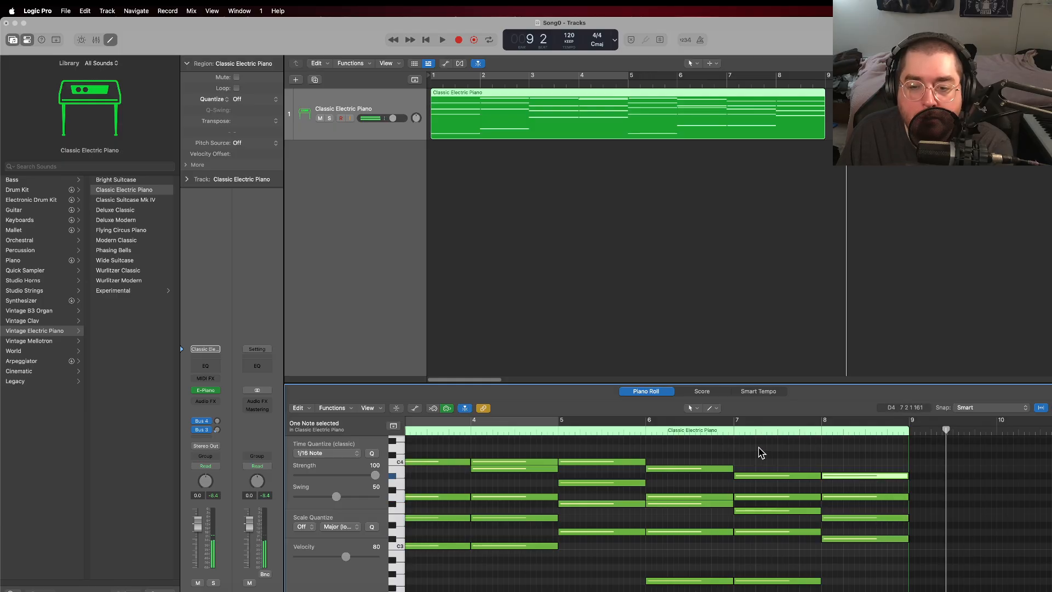
Step: Play the full chord progression from bar 1, stopping in bar 9
left_click(426, 39)
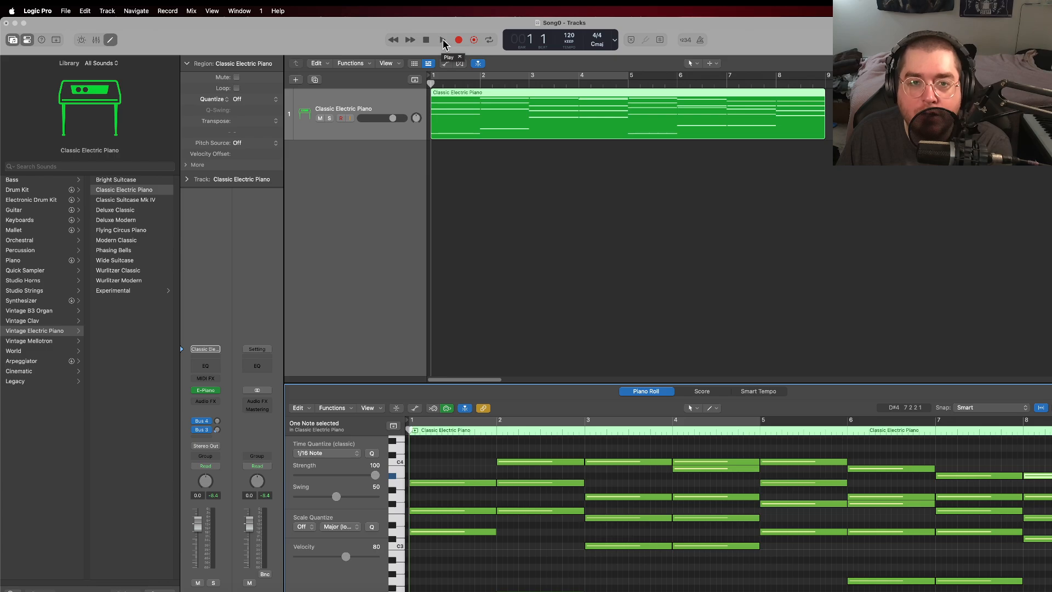
left_click(443, 41)
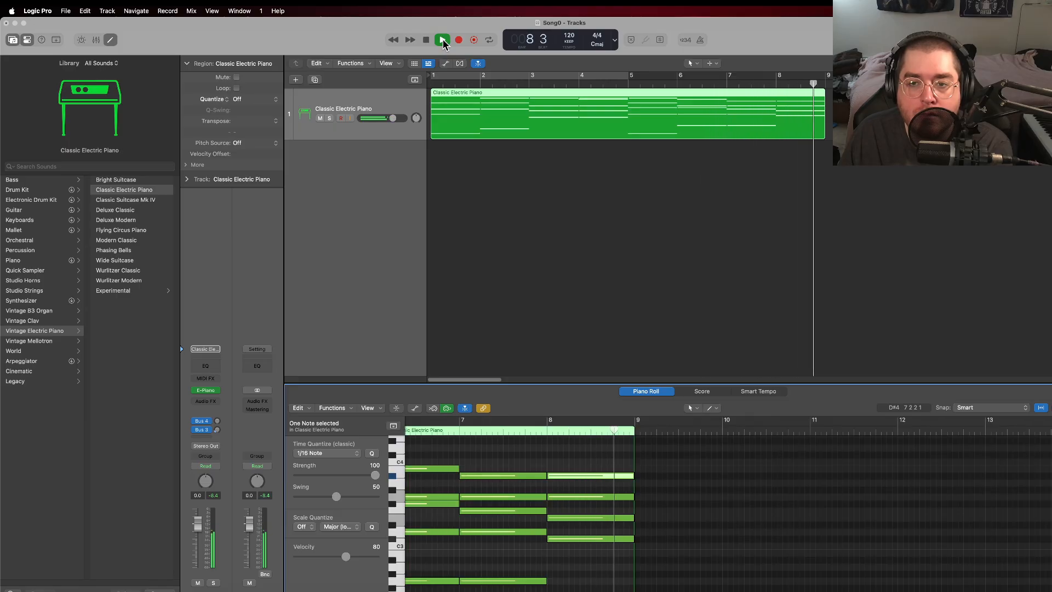
left_click(428, 38)
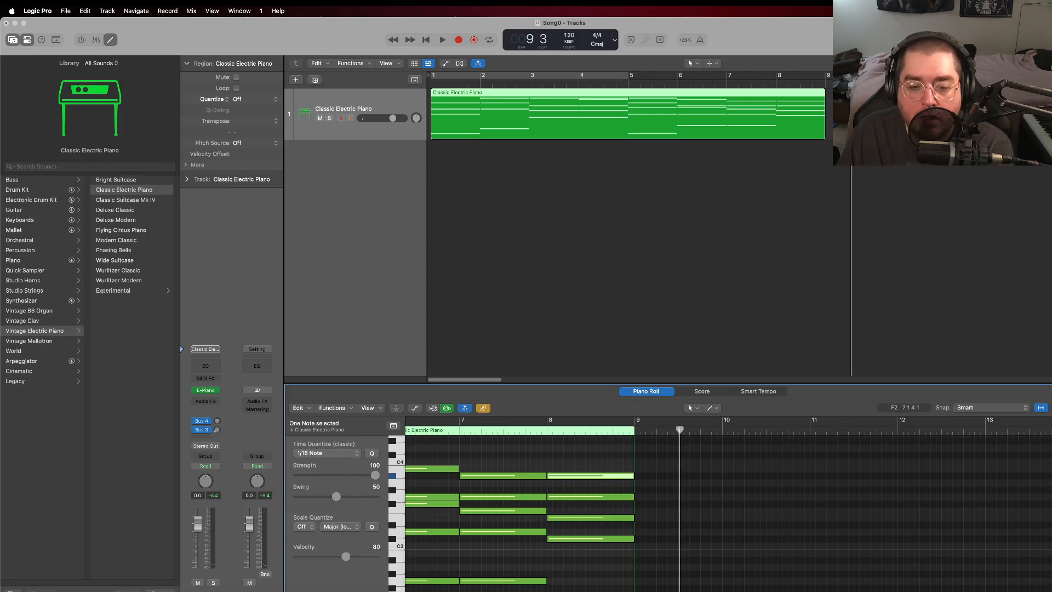
Step: Listen to the bar 5 chord alone, then replay the transition into it from bar 4, stopping in bar 5
scroll(729, 505, "left", 6)
scroll(728, 504, "right", 2)
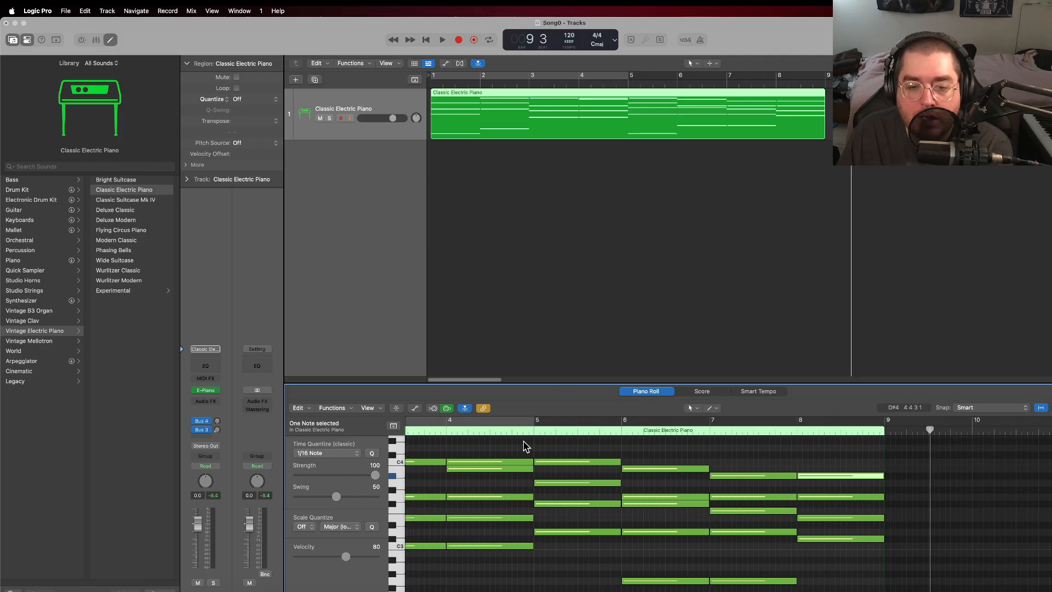
left_click(535, 433)
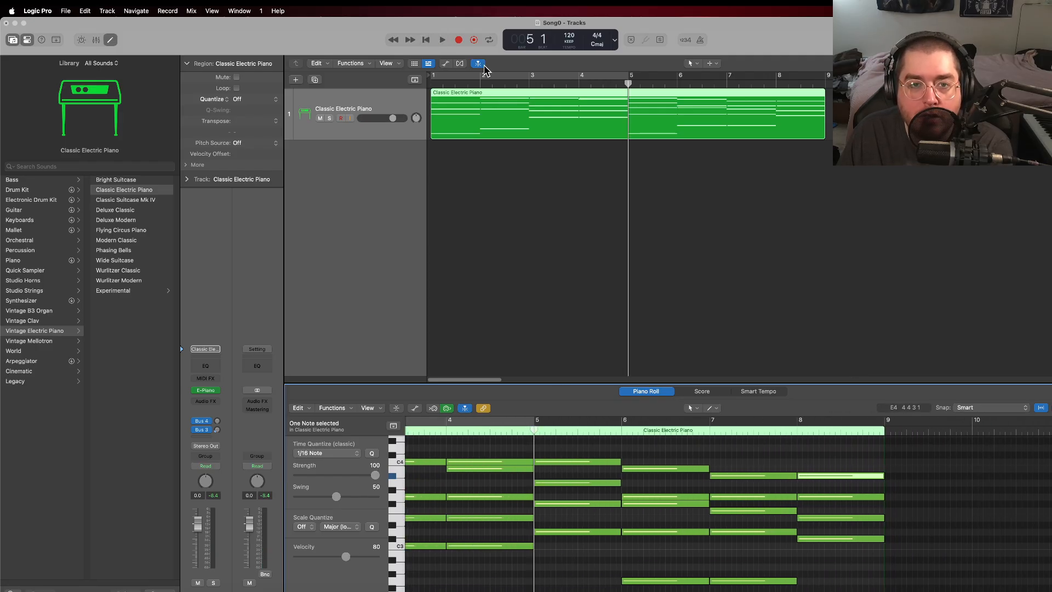
left_click(440, 38)
left_click(427, 38)
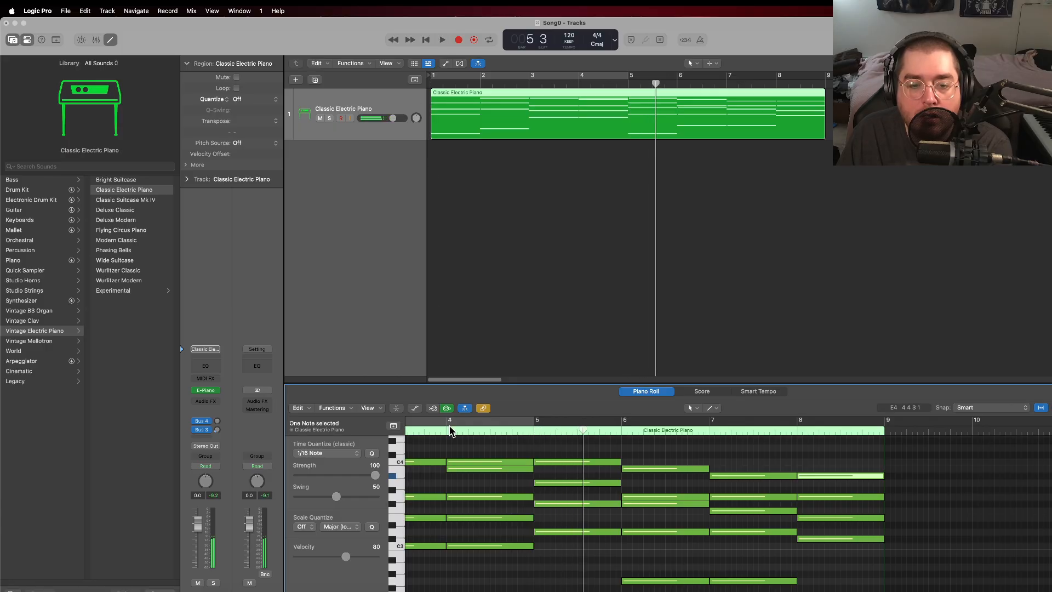
left_click(449, 435)
left_click(438, 36)
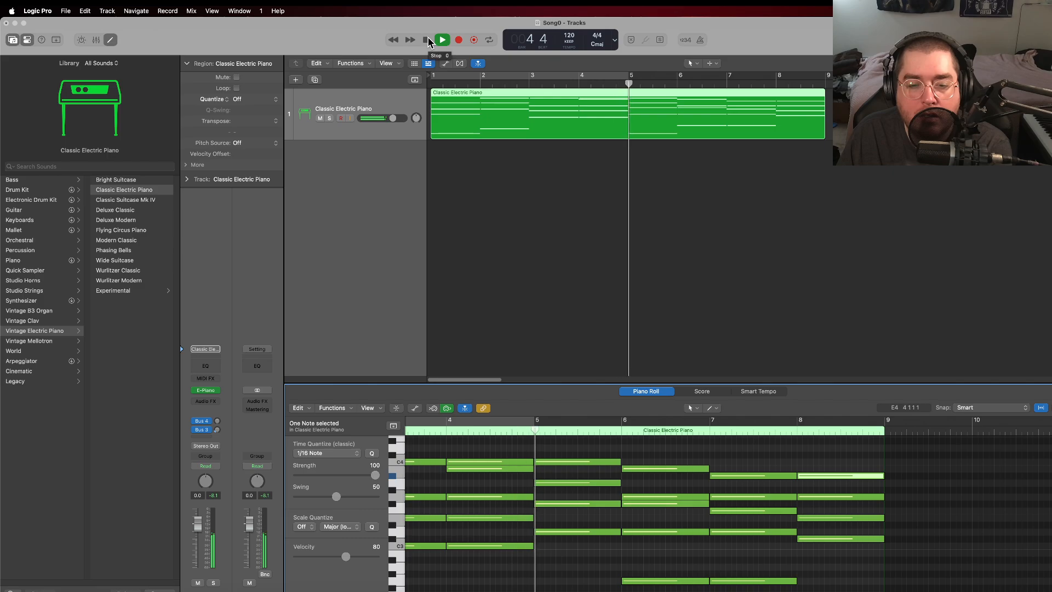
left_click(427, 40)
Step: Rework the bar 5 chord by raising D2 to A2, D3 to E3, and F#3 to G3
scroll(619, 506, "down", 2)
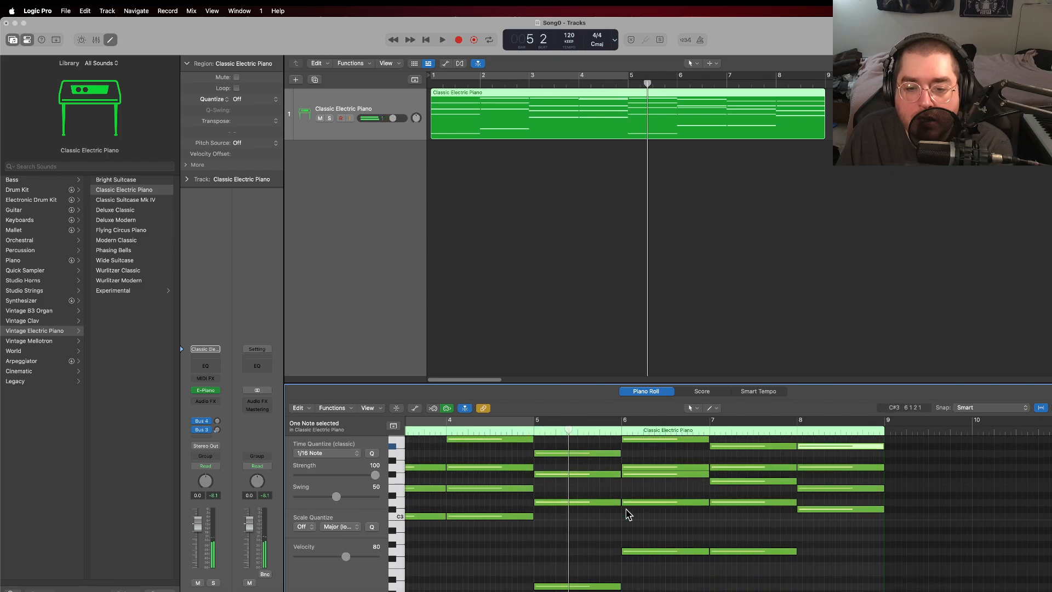
scroll(613, 515, "down", 2)
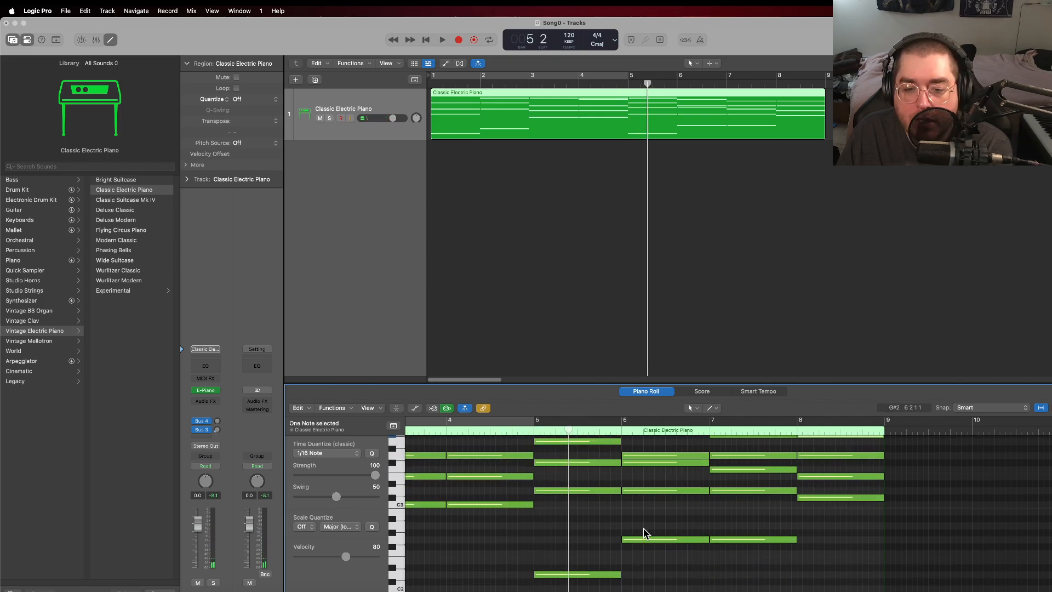
scroll(610, 510, "up", 1)
scroll(574, 533, "up", 3)
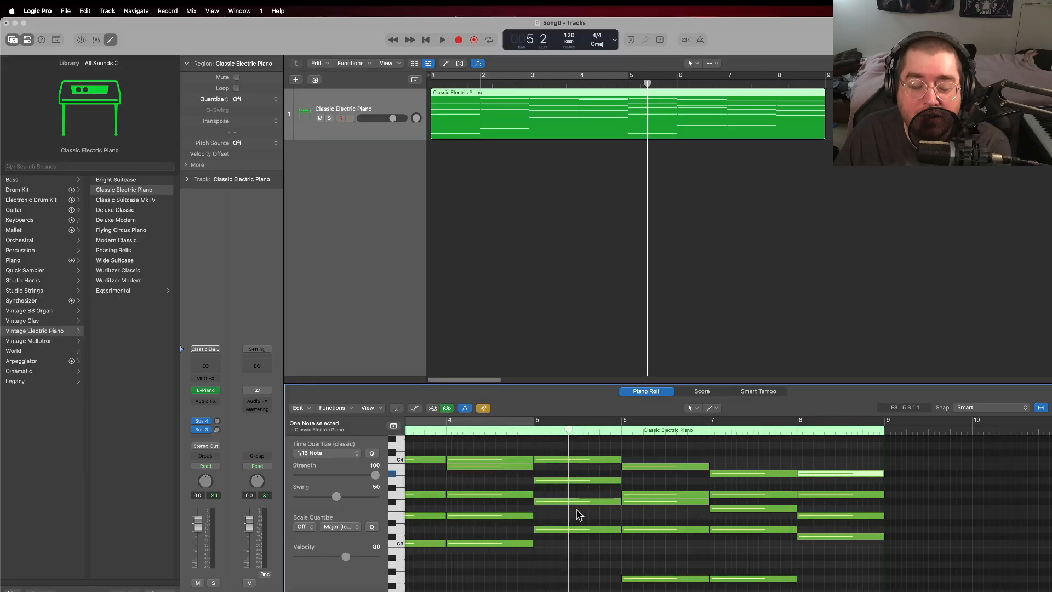
scroll(576, 515, "down", 3)
left_click_drag(566, 575, 564, 528)
scroll(566, 502, "up", 3)
scroll(580, 514, "up", 2)
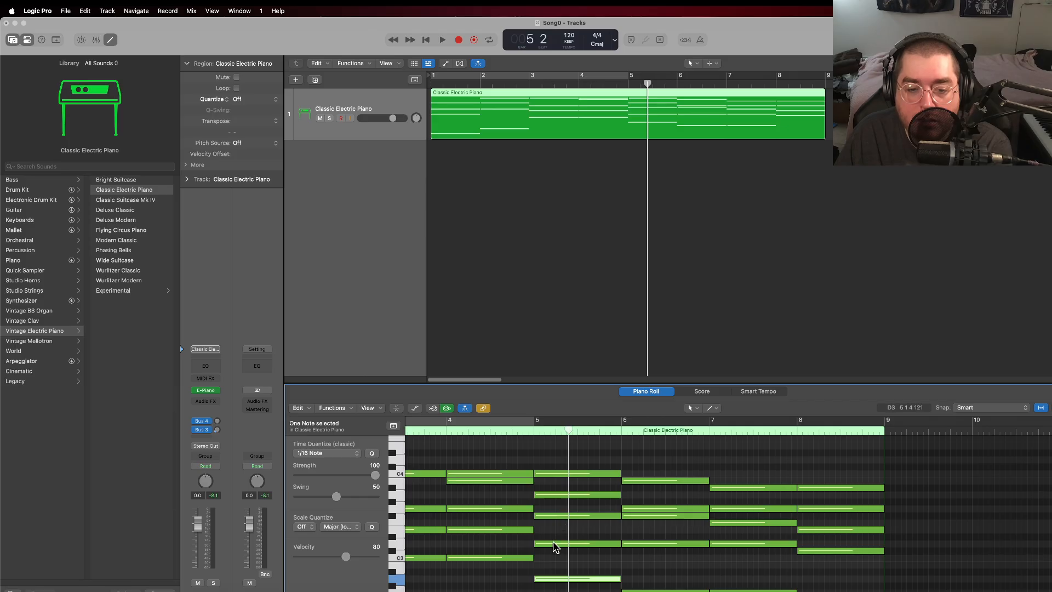
left_click_drag(553, 545, 553, 510)
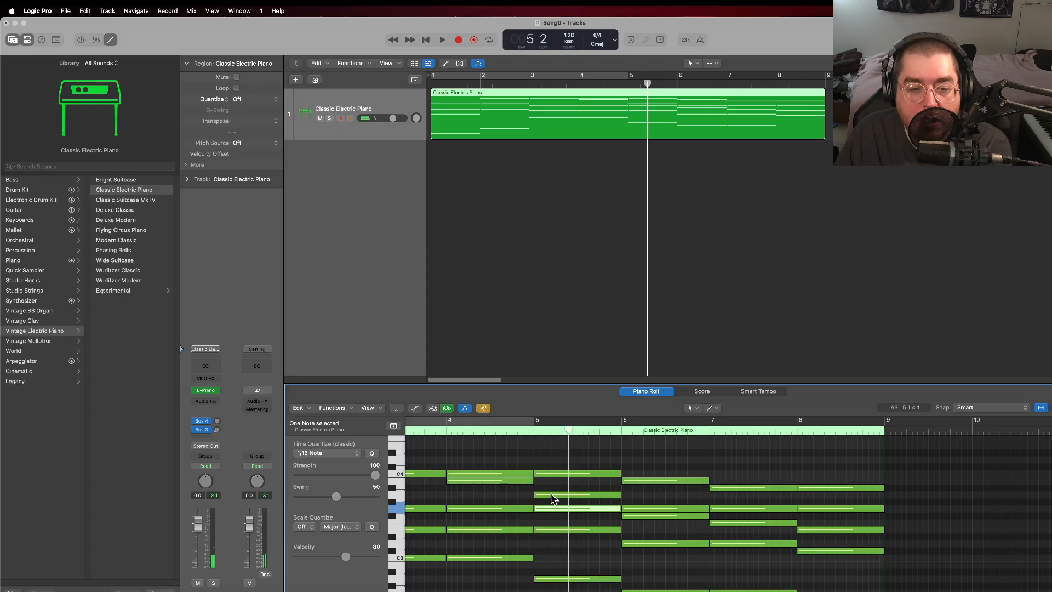
Step: Play the progression from bar 4, stopping in bar 8
left_click(443, 433)
key("space")
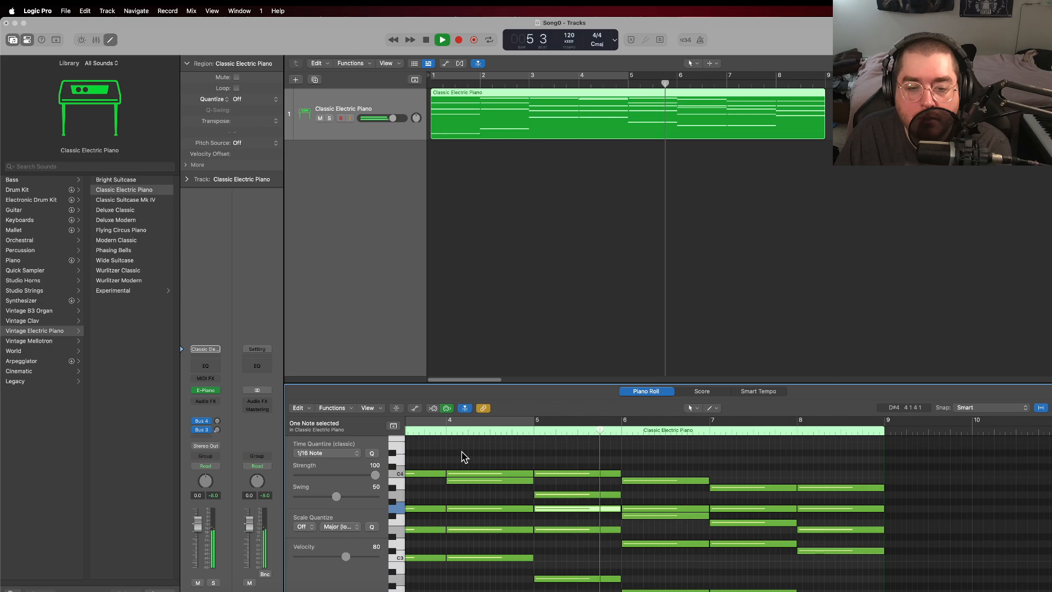
left_click(427, 38)
Step: Set a cycle range from bar 1 to bar 9, play the looped progression, and return the playhead to bar 1
left_click(432, 82)
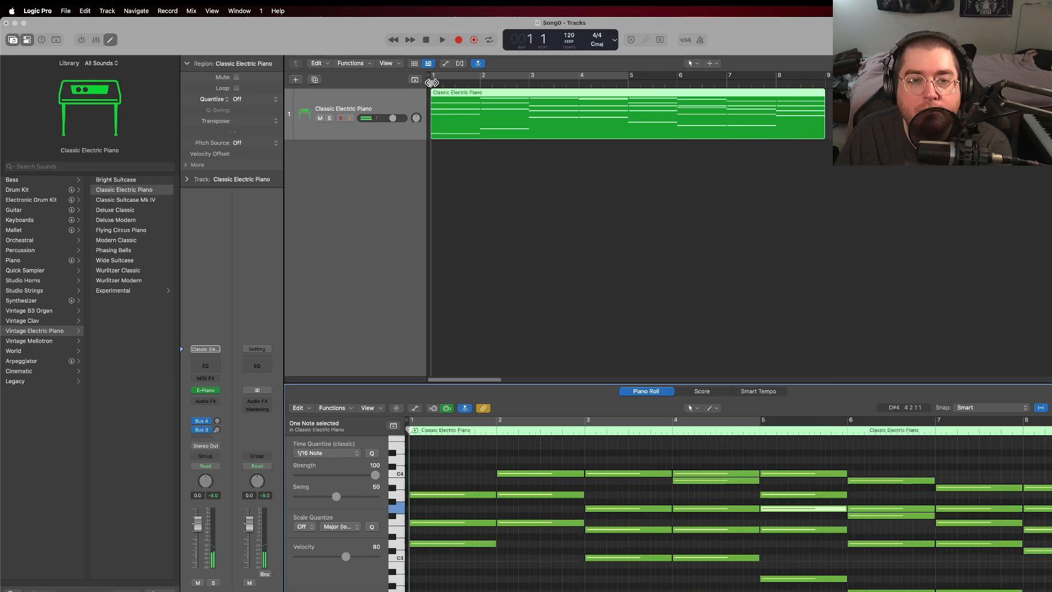
left_click(603, 76)
left_click_drag(633, 77, 828, 76)
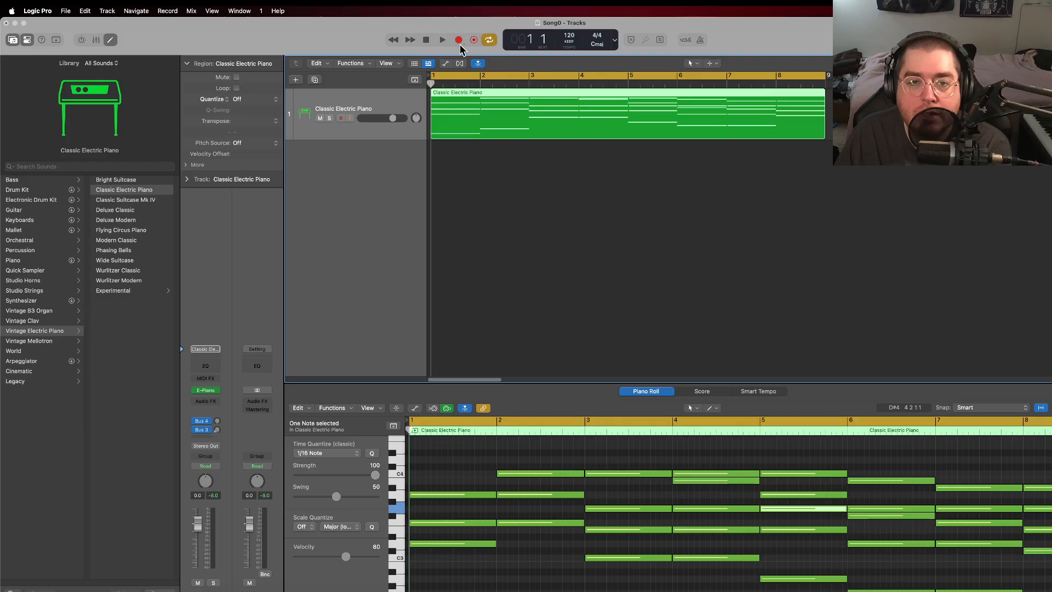
left_click(443, 40)
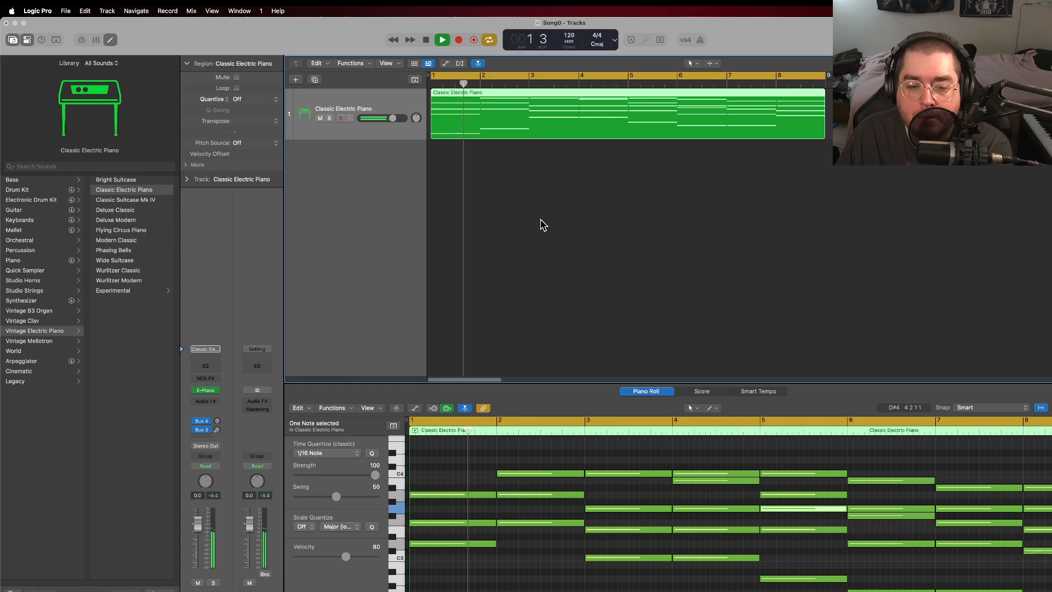
left_click(427, 40)
left_click(427, 42)
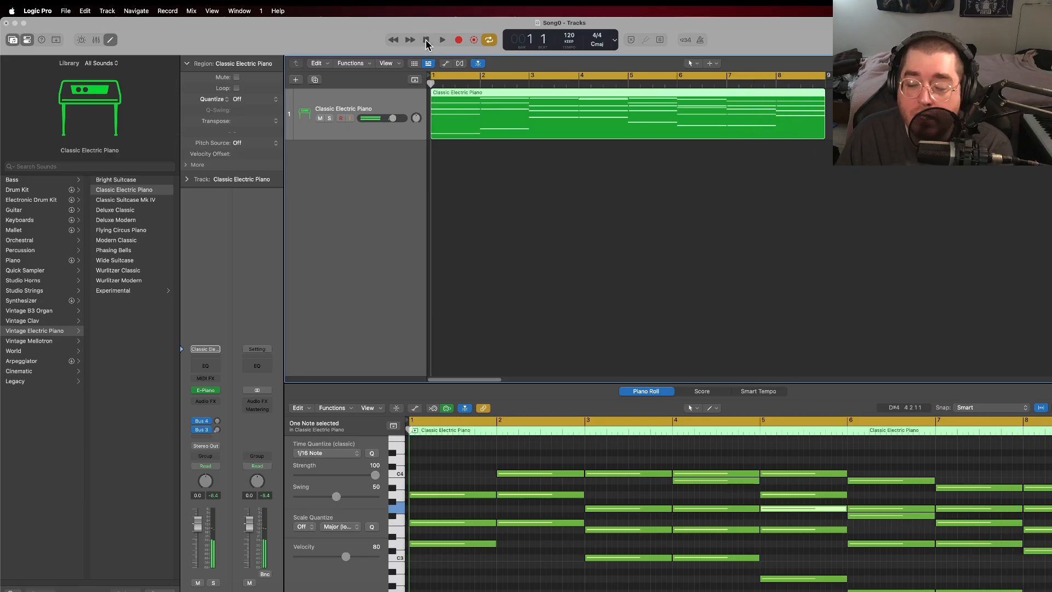
Step: Set the project tempo to 90 BPM
double_click(569, 35)
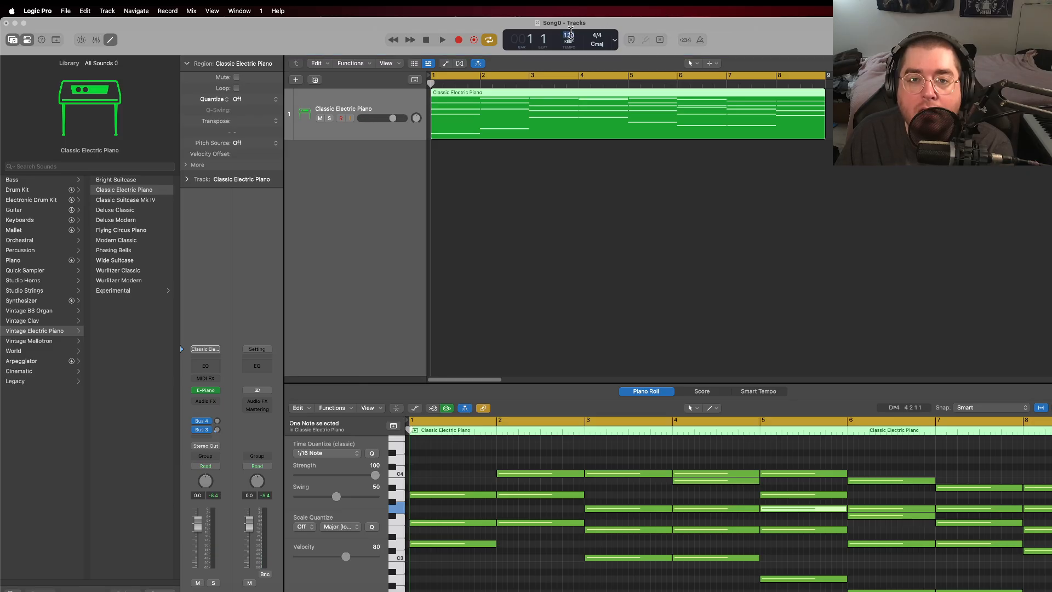
type("90")
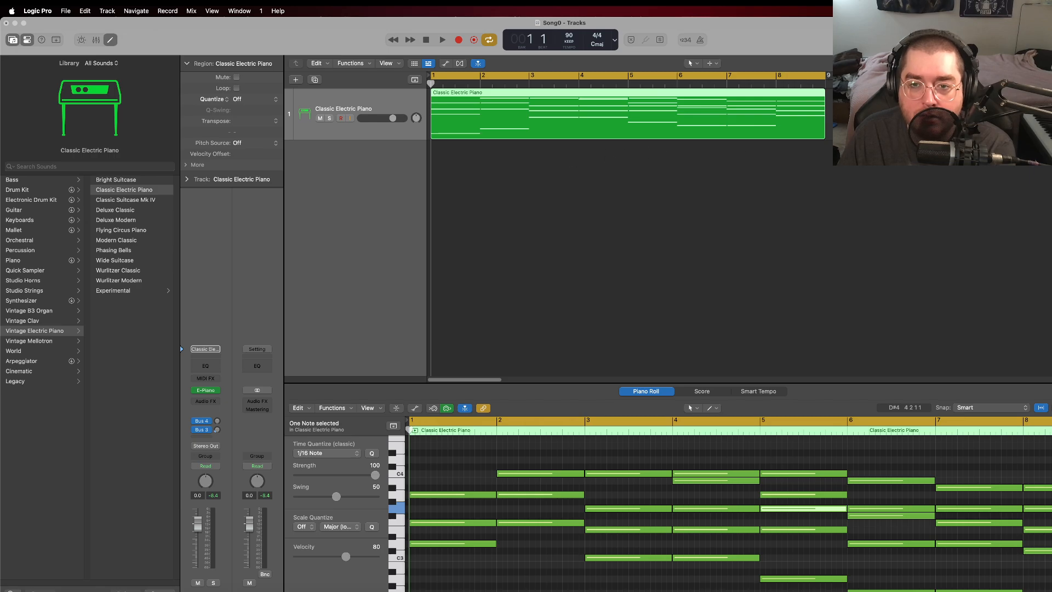
Step: Add a new software instrument track and load the Retro Rock drum kit on it
right_click(333, 130)
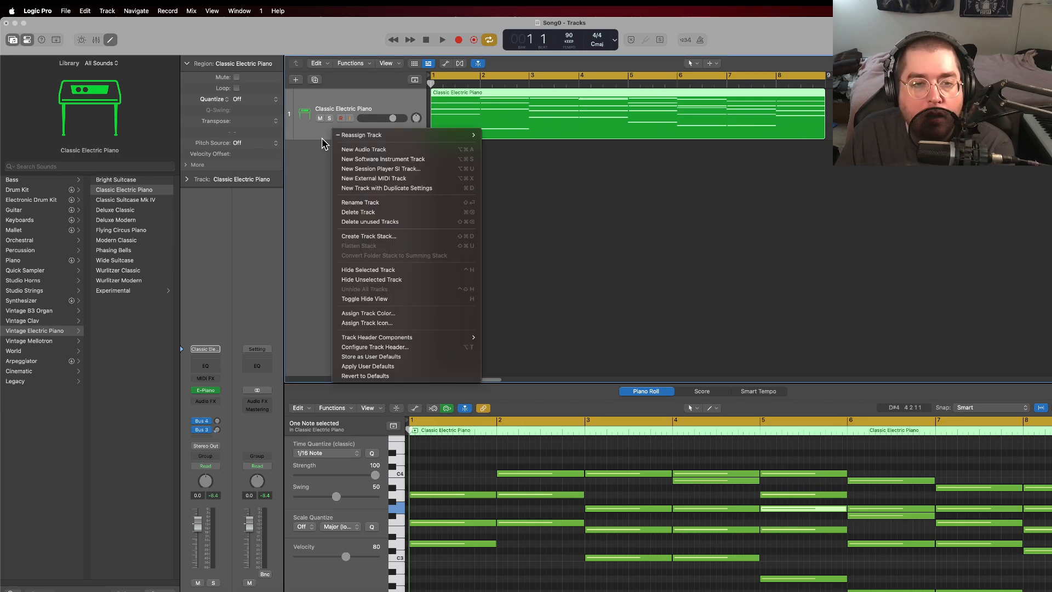
left_click(386, 159)
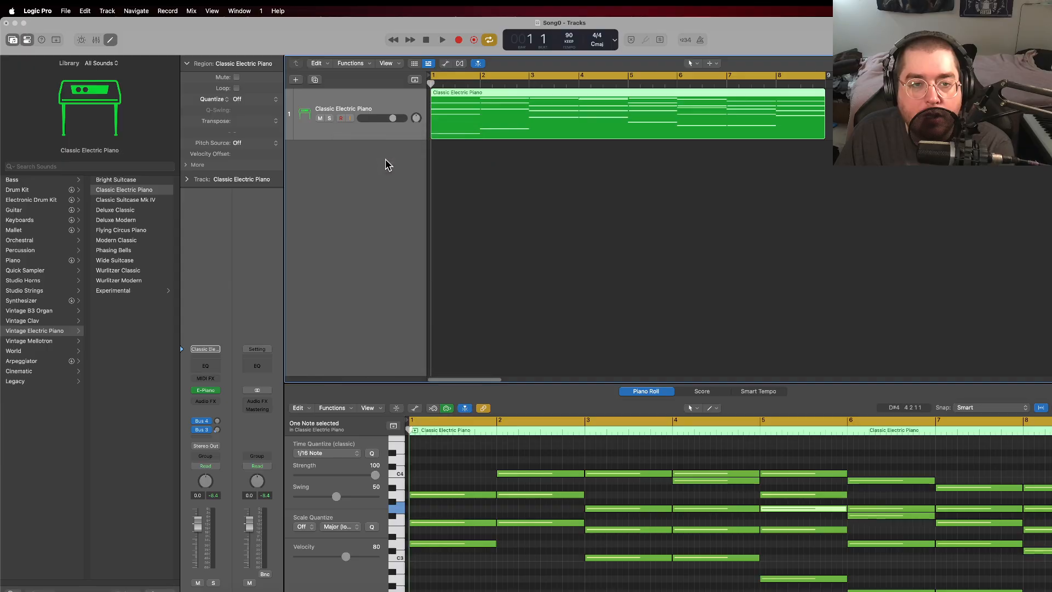
left_click(38, 191)
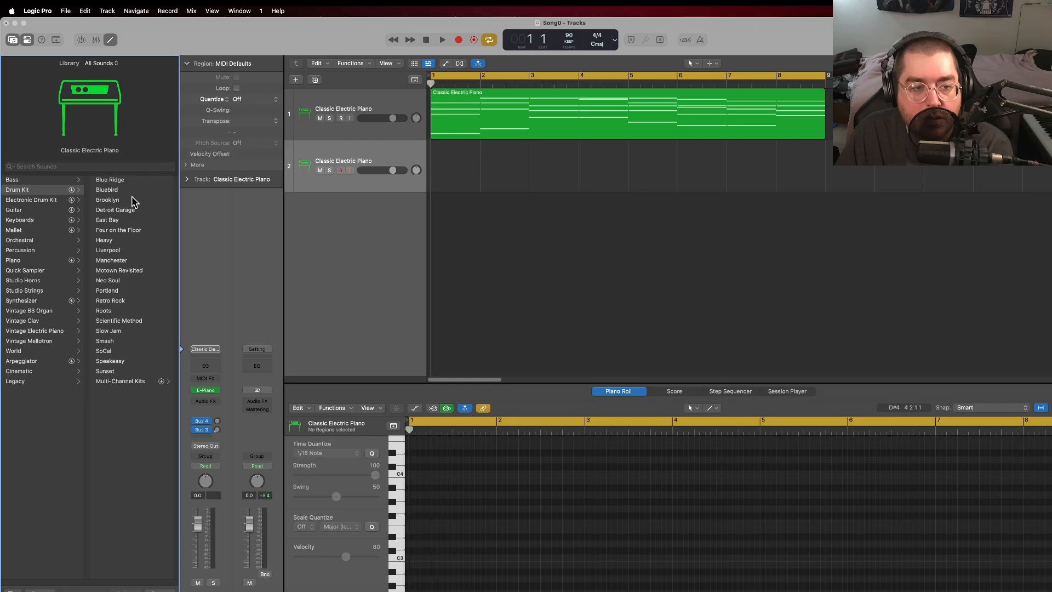
left_click(126, 300)
Step: Create an empty one-bar MIDI region in bar 1 of the Retro Rock track
right_click(463, 173)
left_click(476, 177)
left_click_drag(498, 181, 475, 182)
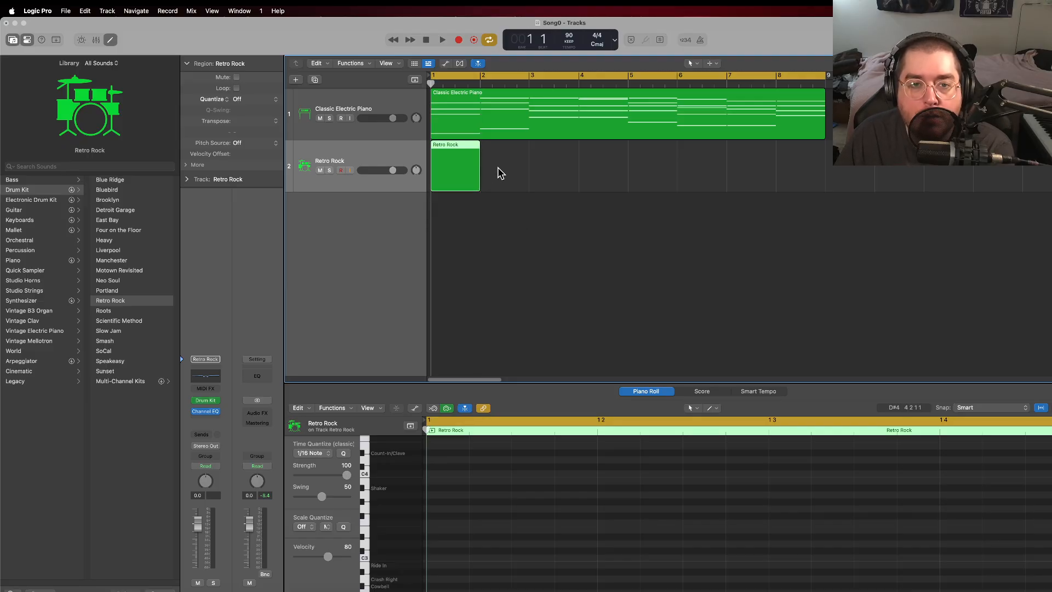
right_click(361, 158)
left_click(357, 152)
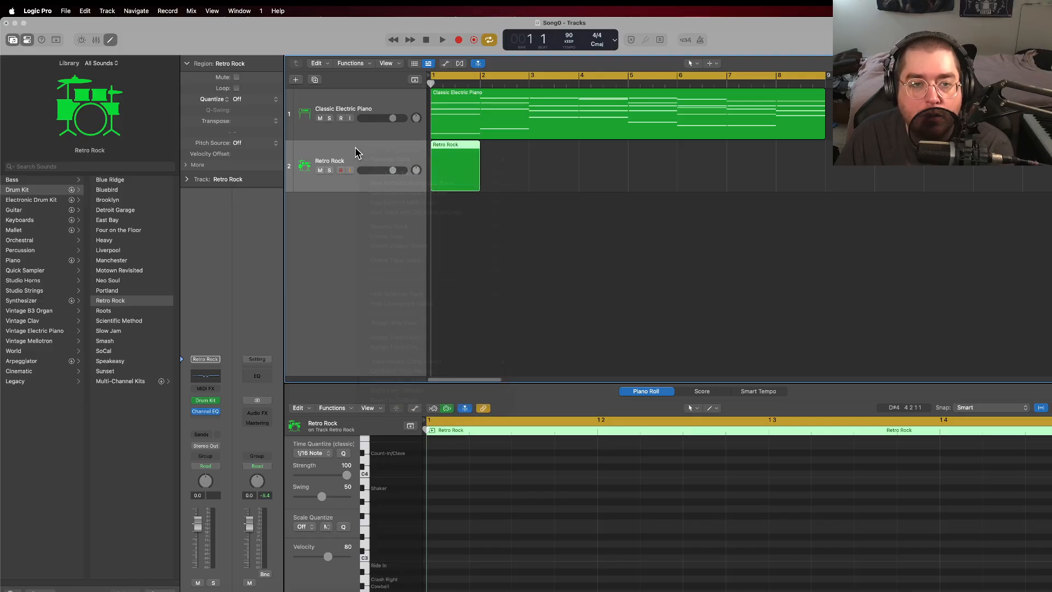
right_click(360, 159)
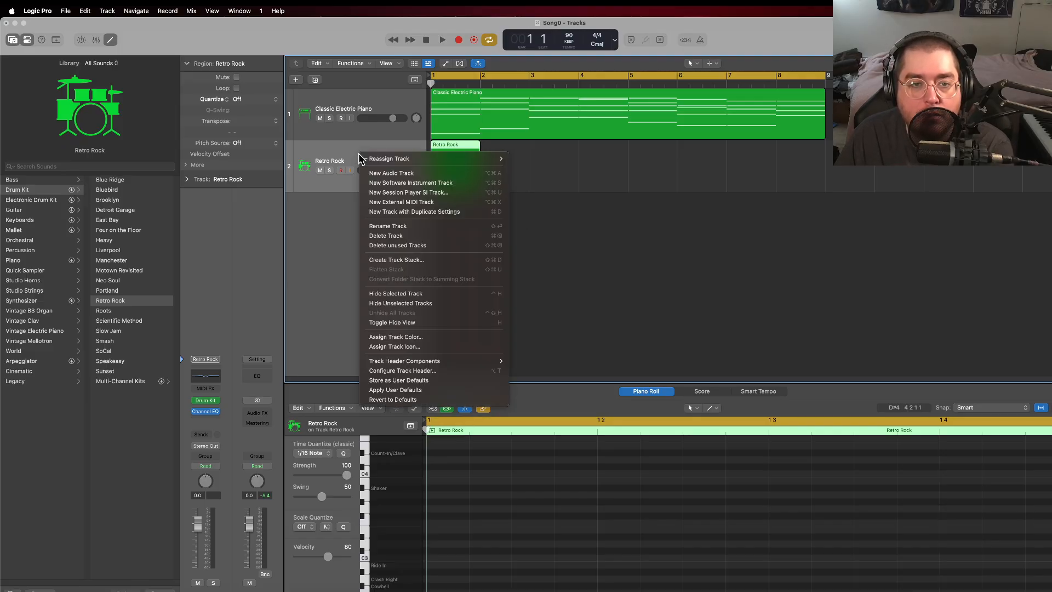
left_click(413, 188)
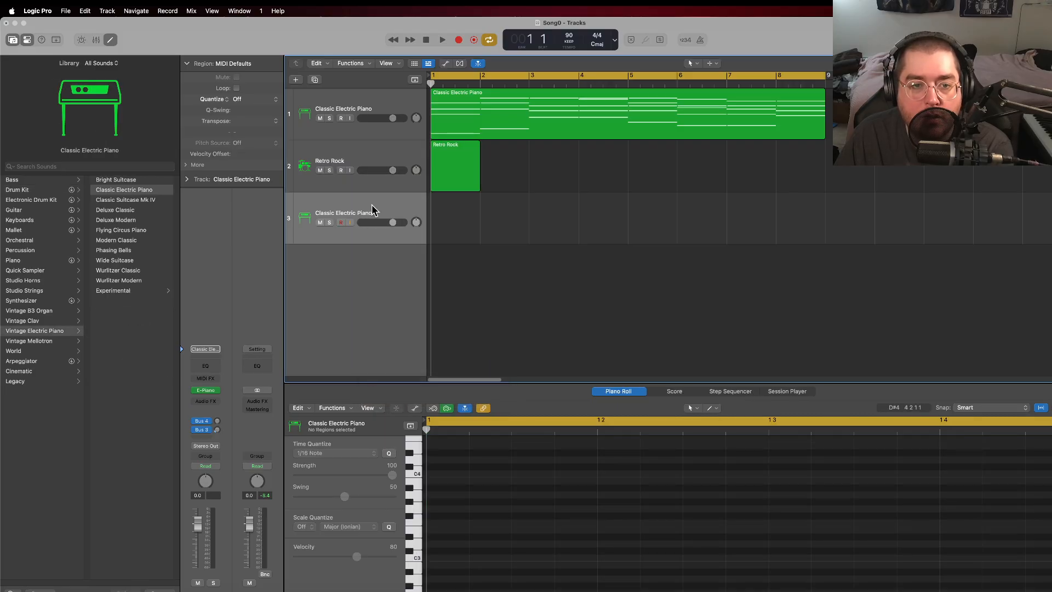
right_click(374, 209)
left_click(410, 234)
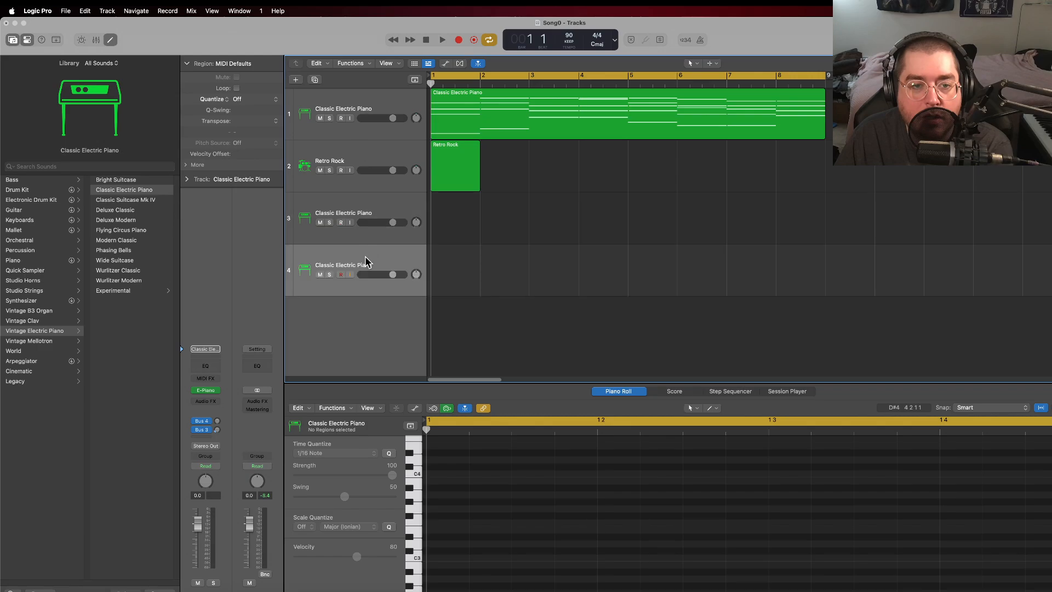
right_click(371, 258)
left_click(345, 252)
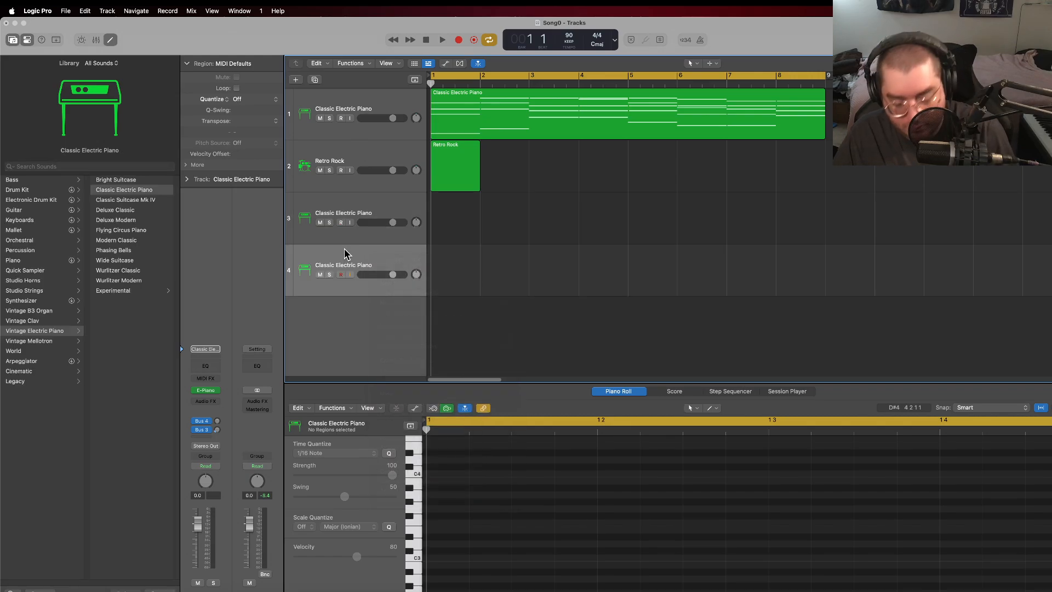
key("super+BackSpace")
key("super+BackSpace")
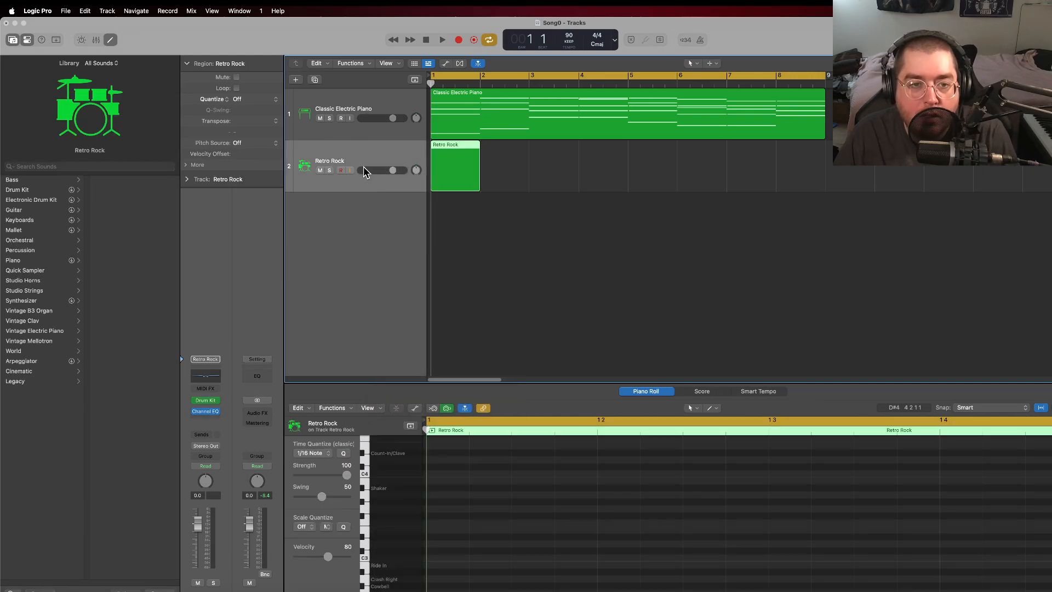
Step: Duplicate the Retro Rock track with its settings twice, giving three drum tracks
right_click(366, 143)
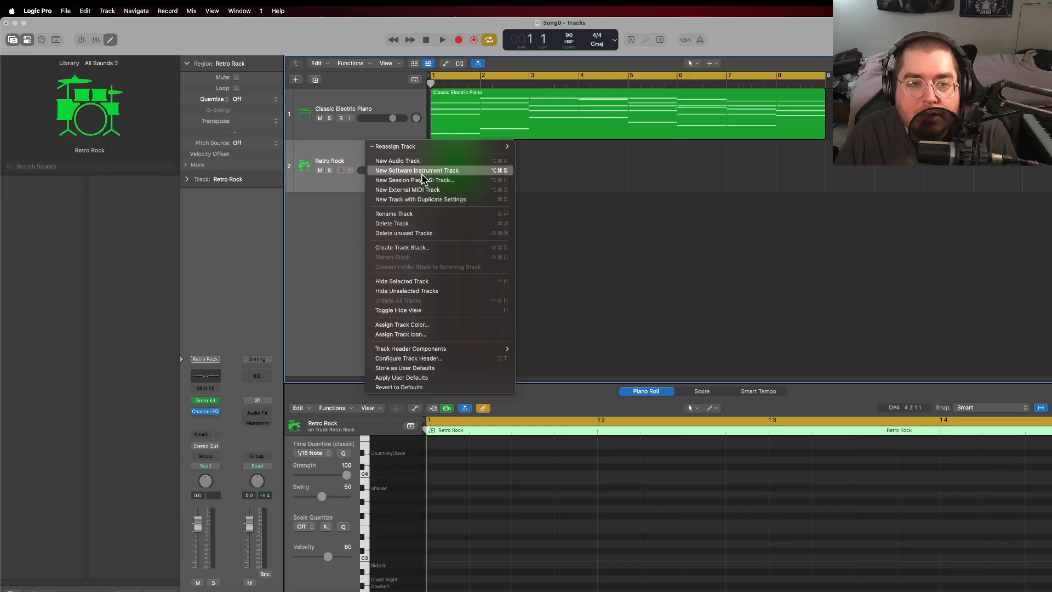
left_click(352, 153)
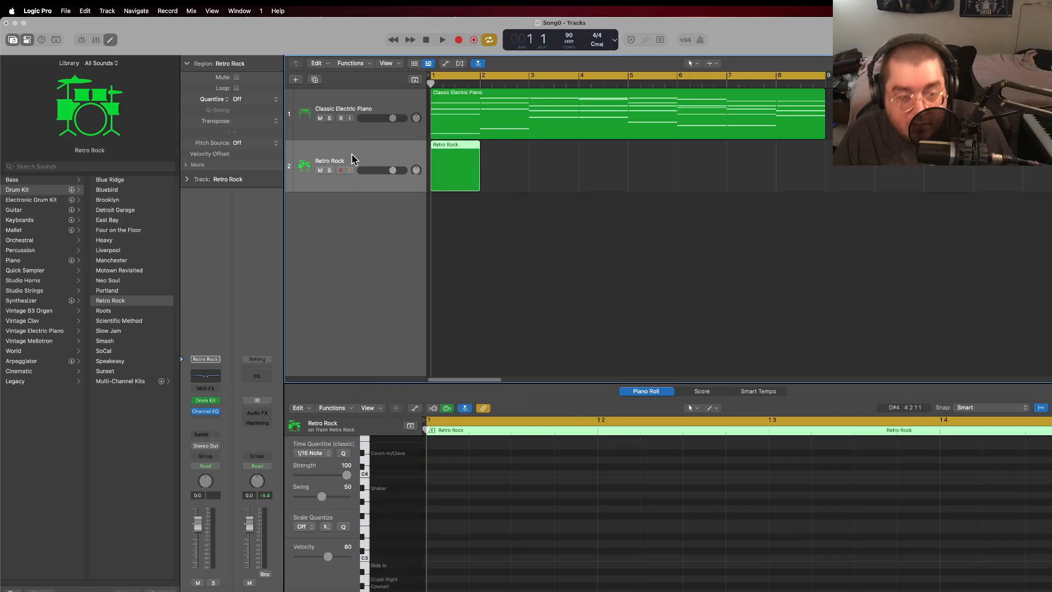
key("super+d")
key("super+d")
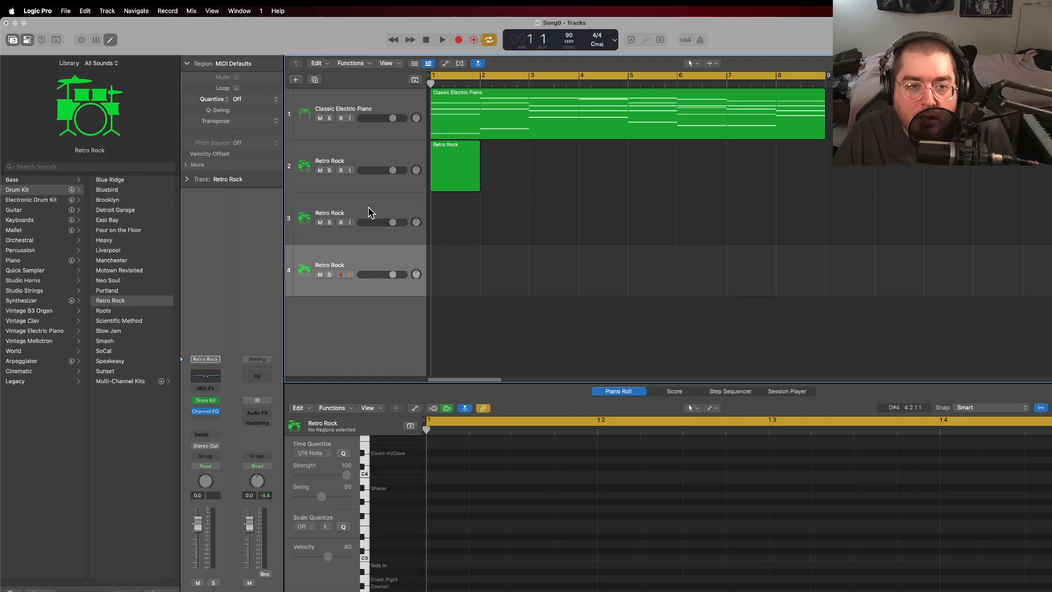
Step: Rename the three drum tracks in order as Retro Rock Kick, Retro Rock Snare and Retro Rock Hihat
double_click(340, 160)
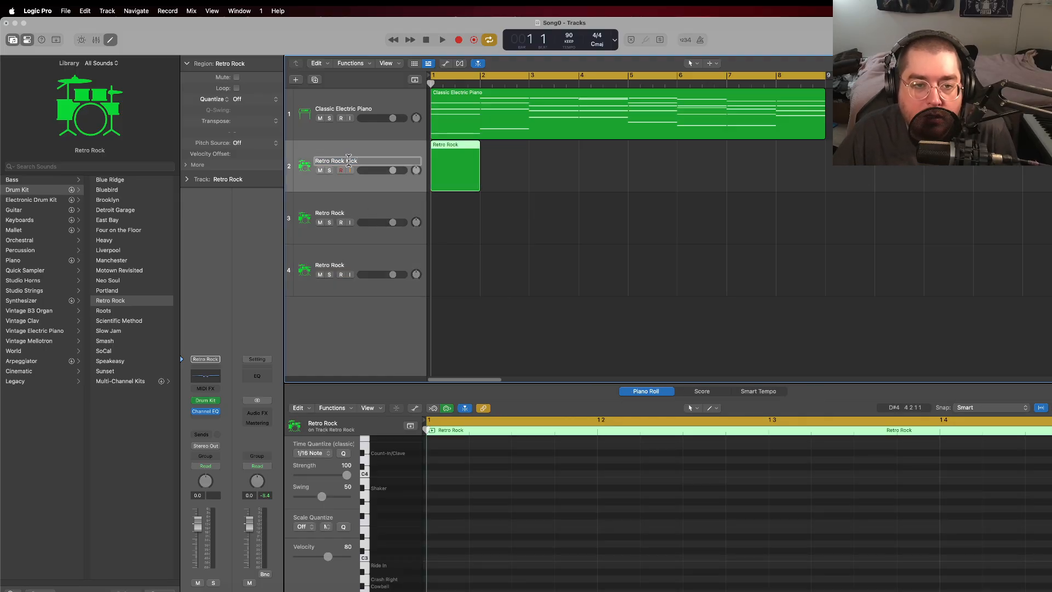
double_click(340, 213)
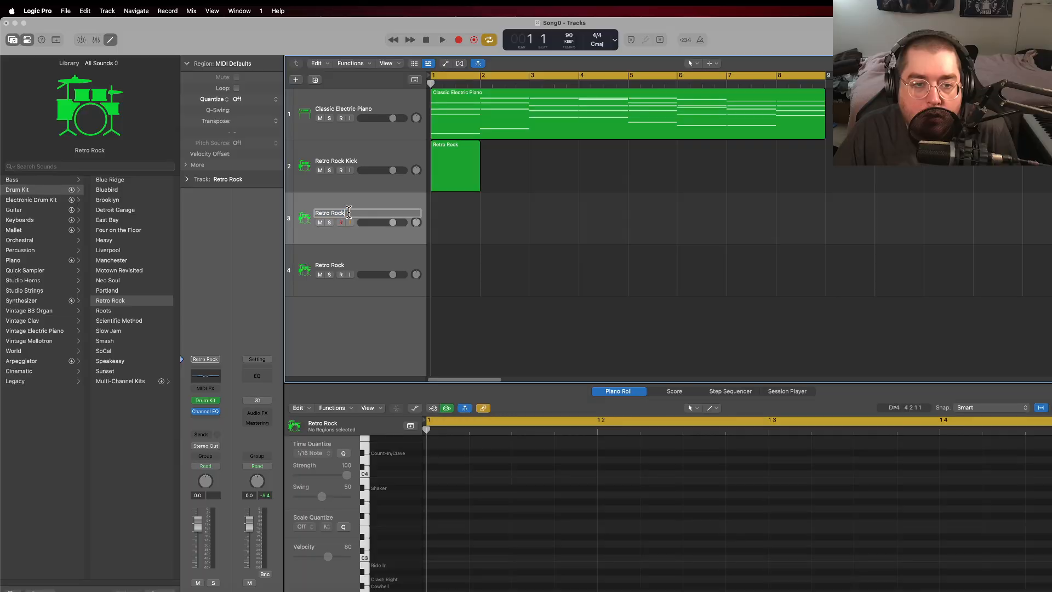
type("Snare")
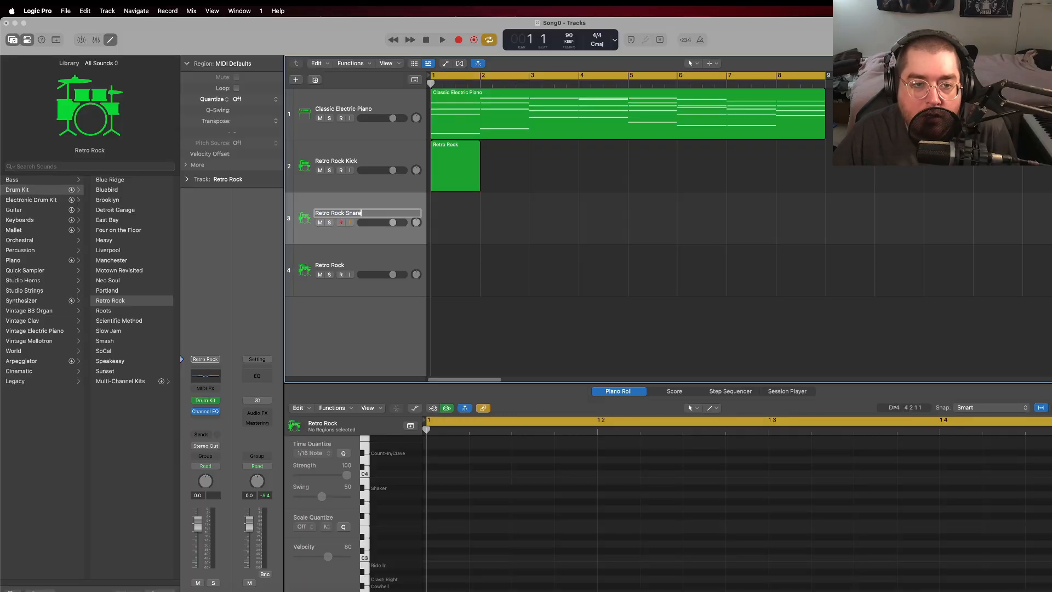
double_click(345, 264)
type("Hihat")
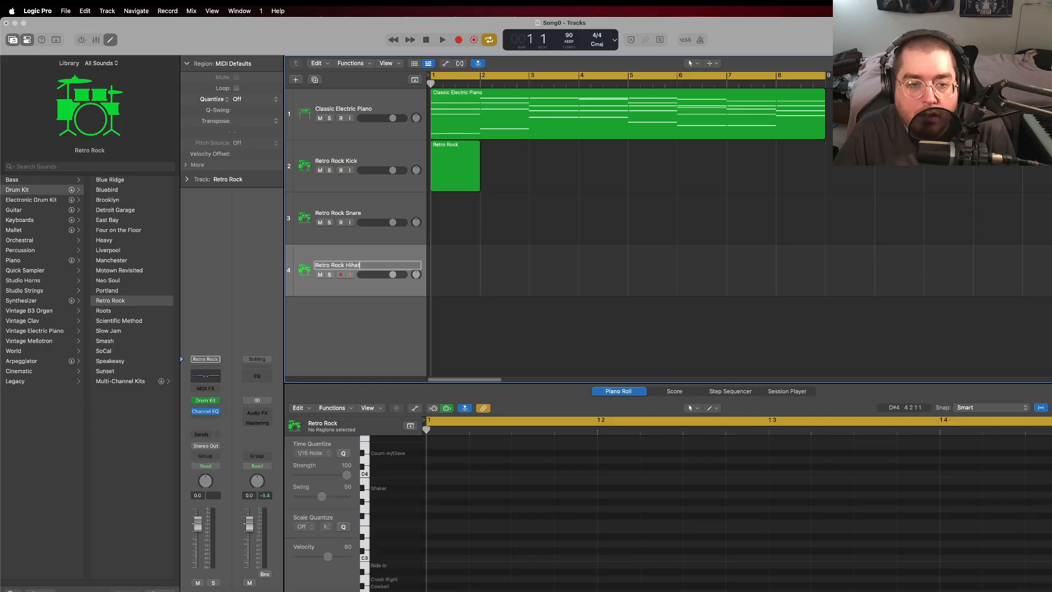
key("Return")
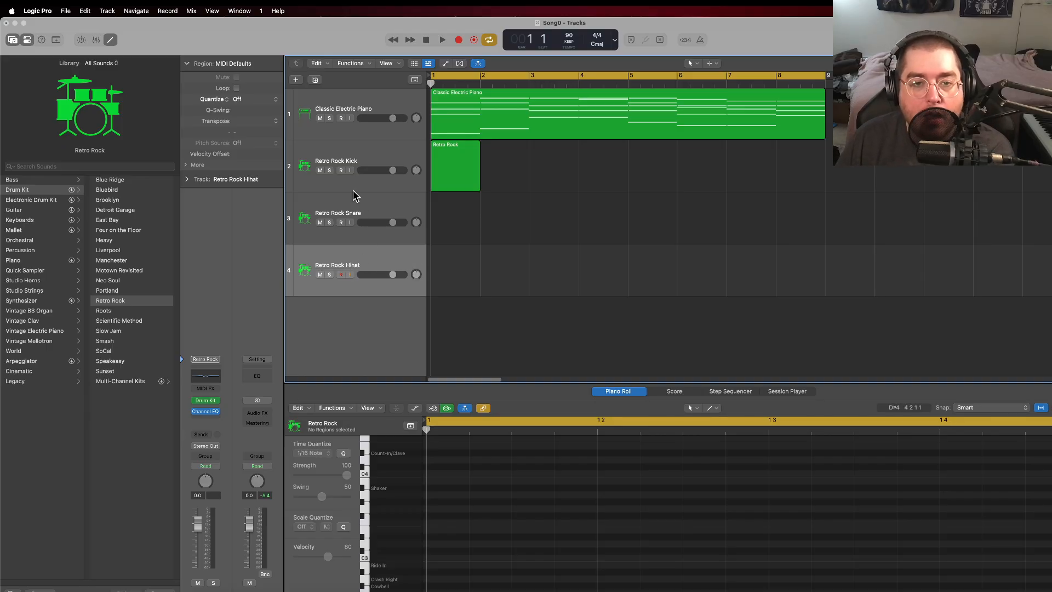
Step: Create empty one-bar MIDI regions in bar 1 of the Retro Rock Snare and Retro Rock Hihat tracks
right_click(442, 210)
left_click(483, 217)
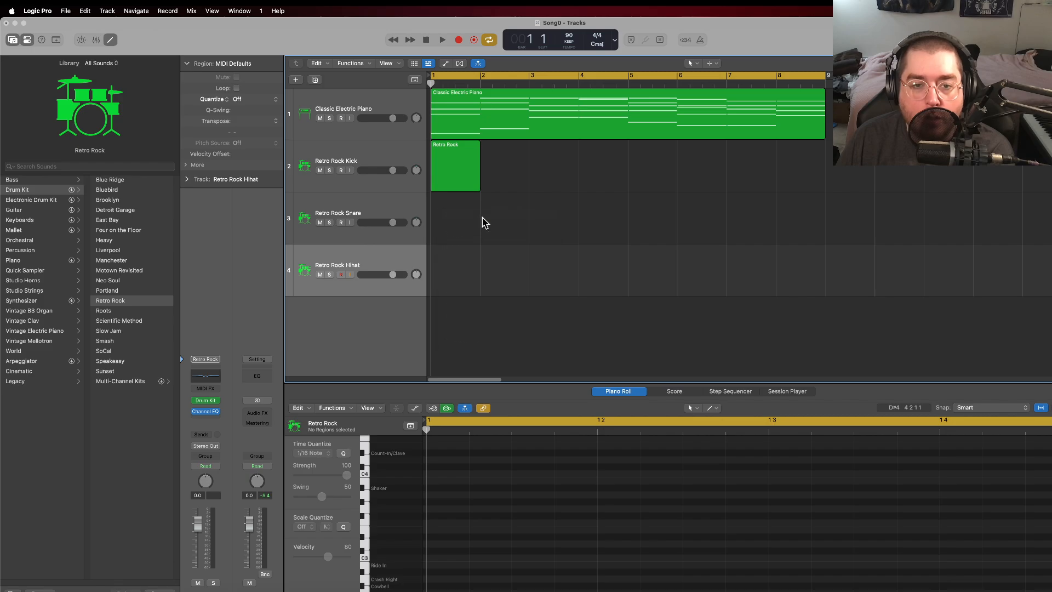
right_click(453, 273)
left_click(475, 276)
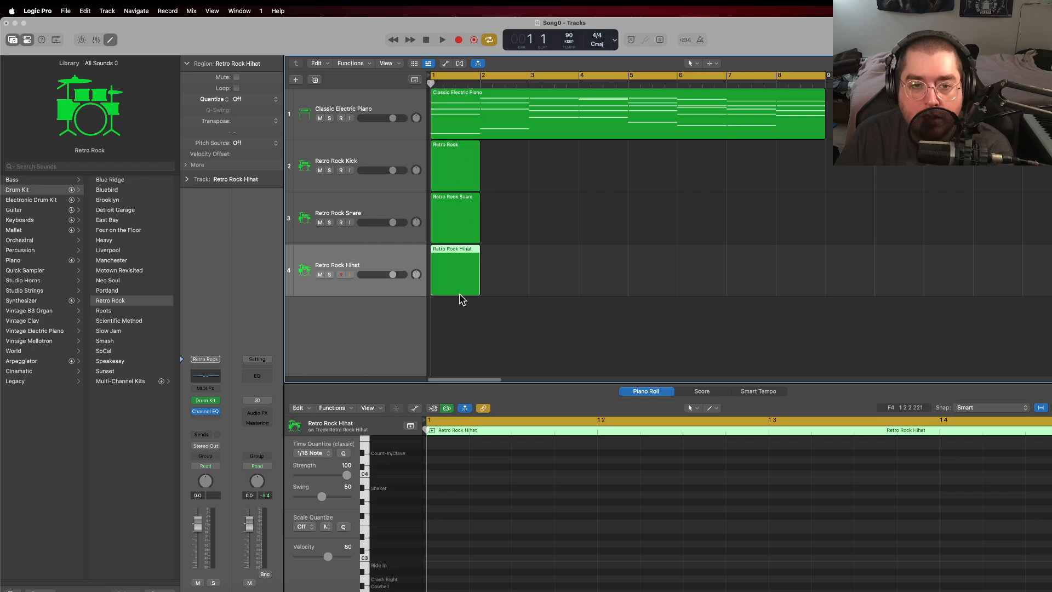
left_click(464, 168)
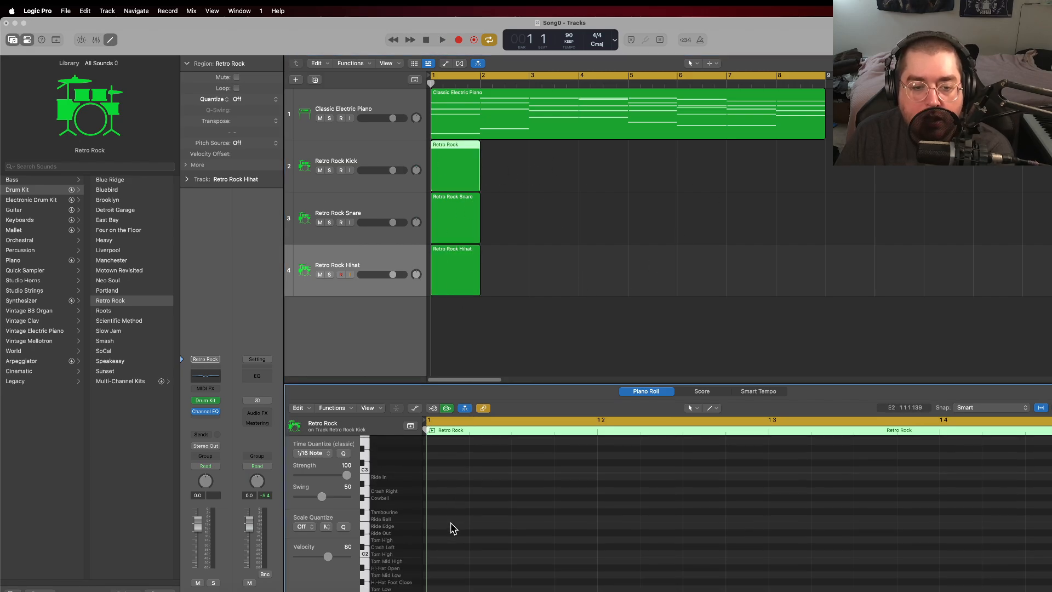
scroll(444, 526, "down", 3)
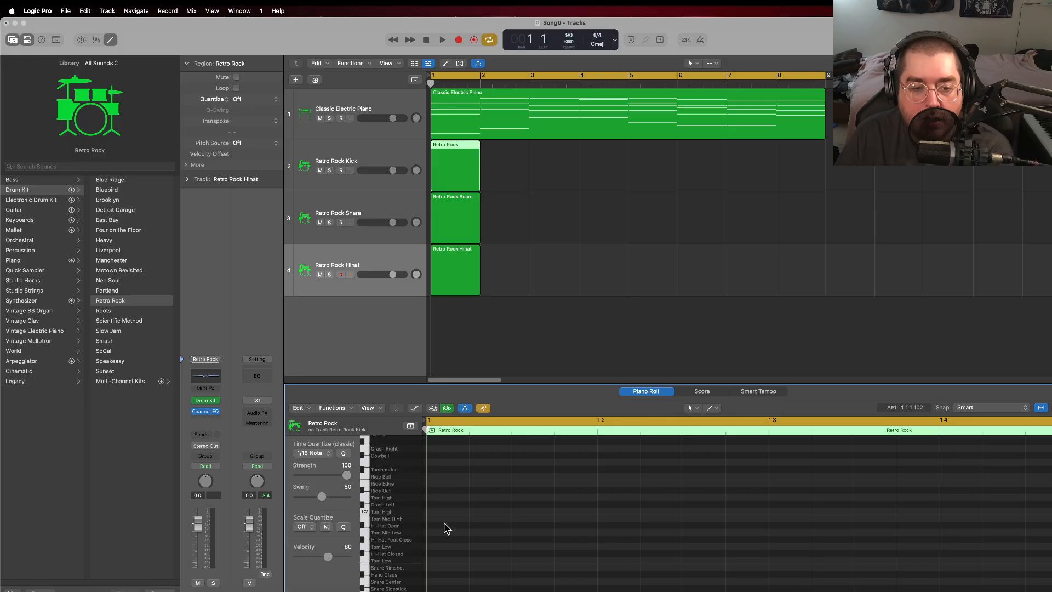
scroll(444, 527, "down", 1)
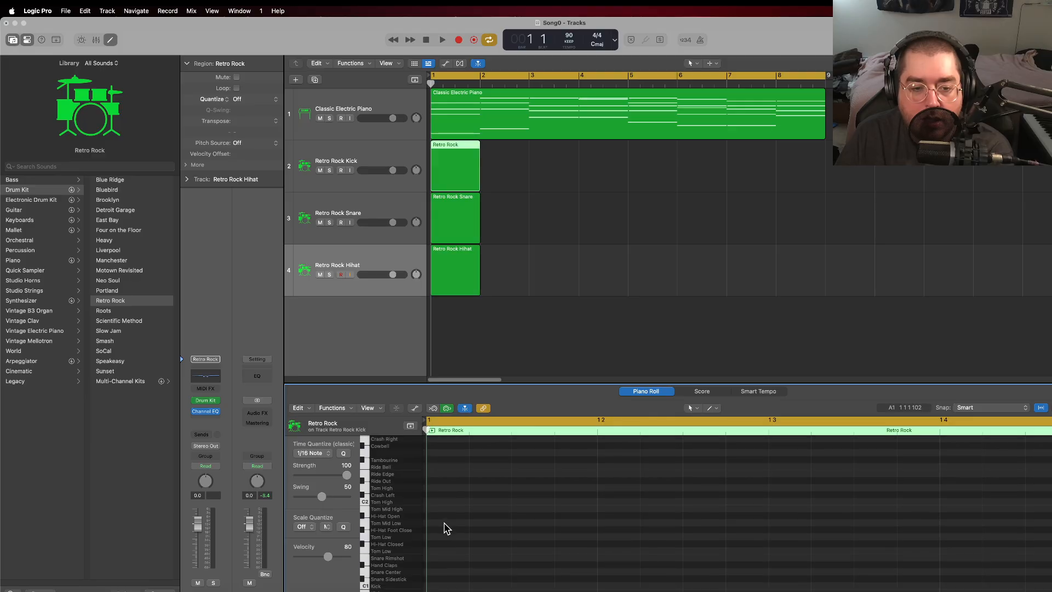
Step: Add a Retro Rock Crash track by duplicating the Retro Rock Hihat track, and create an empty MIDI region in its first bar
left_click(363, 294)
key("super+d")
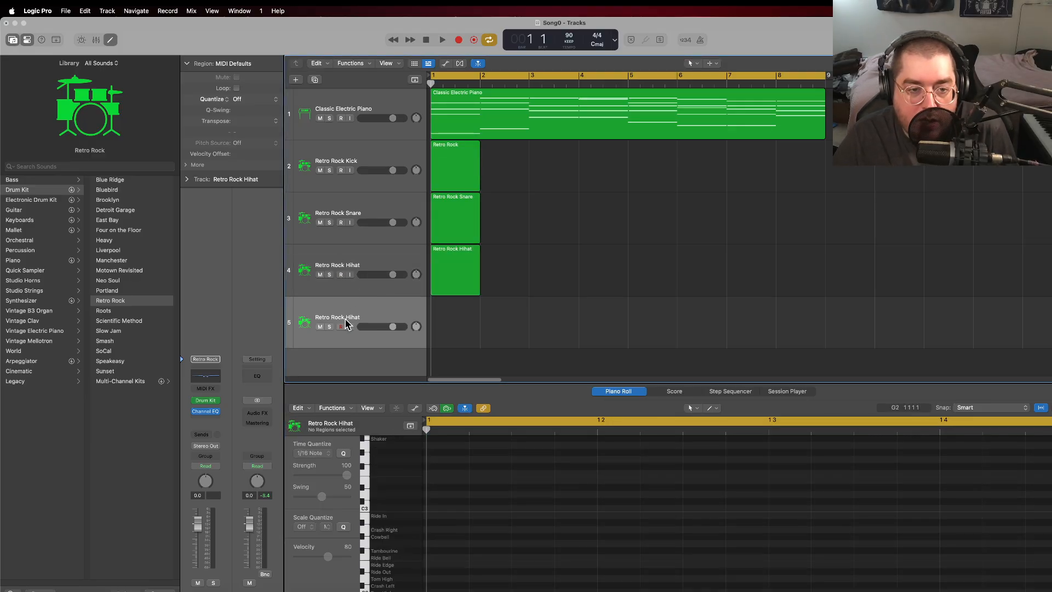
double_click(351, 317)
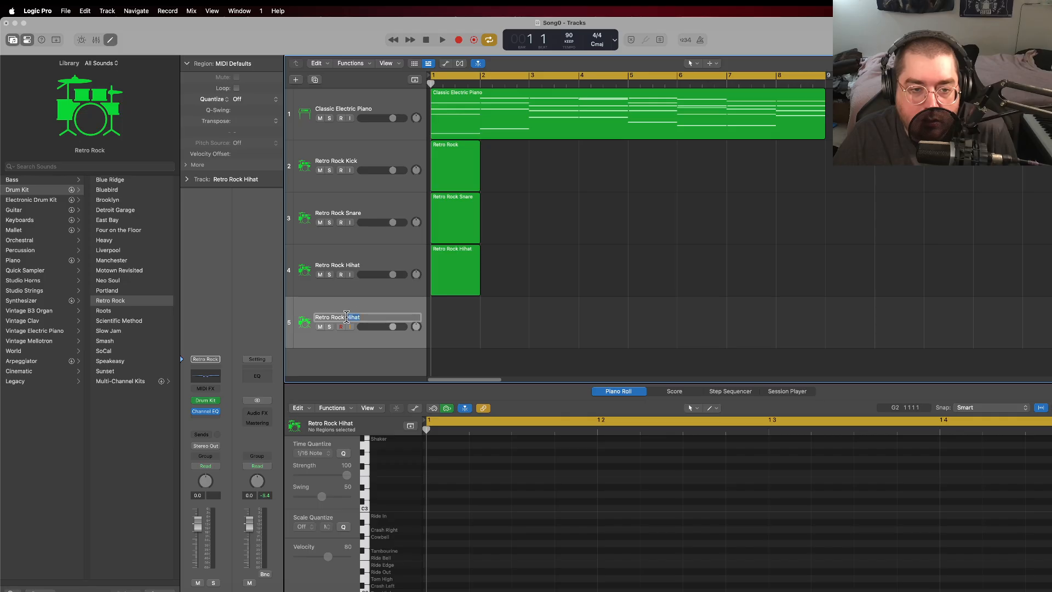
type("Retro Rock Crash")
key("Return")
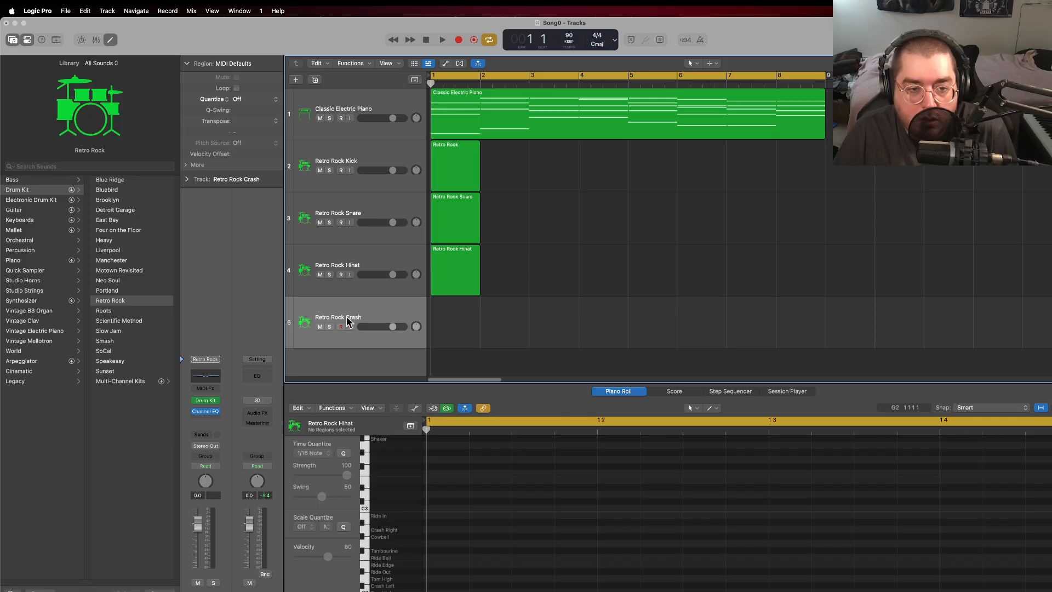
right_click(443, 325)
left_click(465, 328)
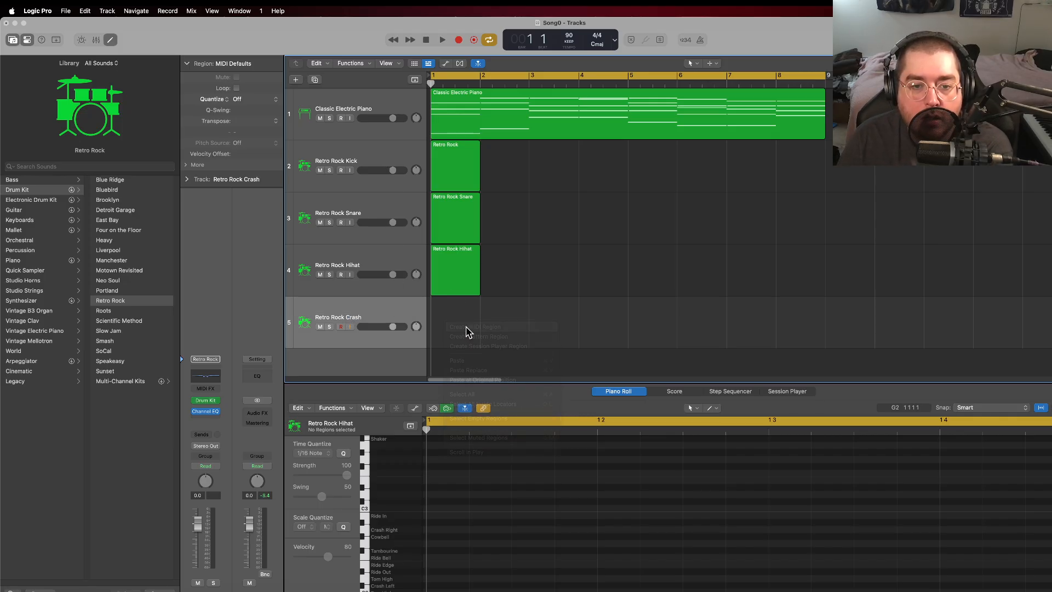
Step: Create a one-bar Kick note on C1 at the start of bar 1 in the Retro Rock Kick track's region
left_click(455, 164)
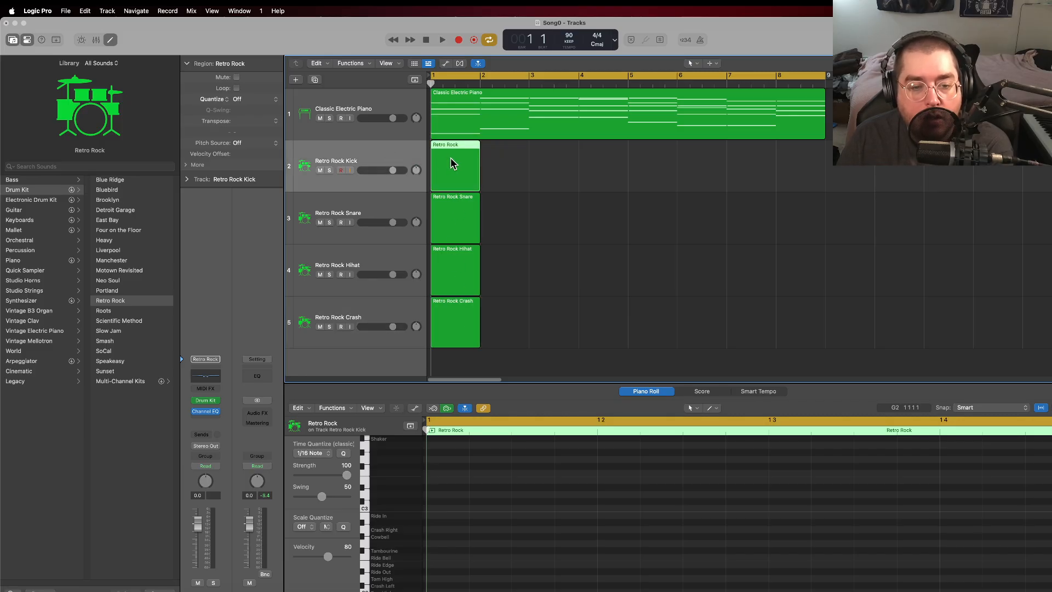
scroll(460, 540, "down", 3)
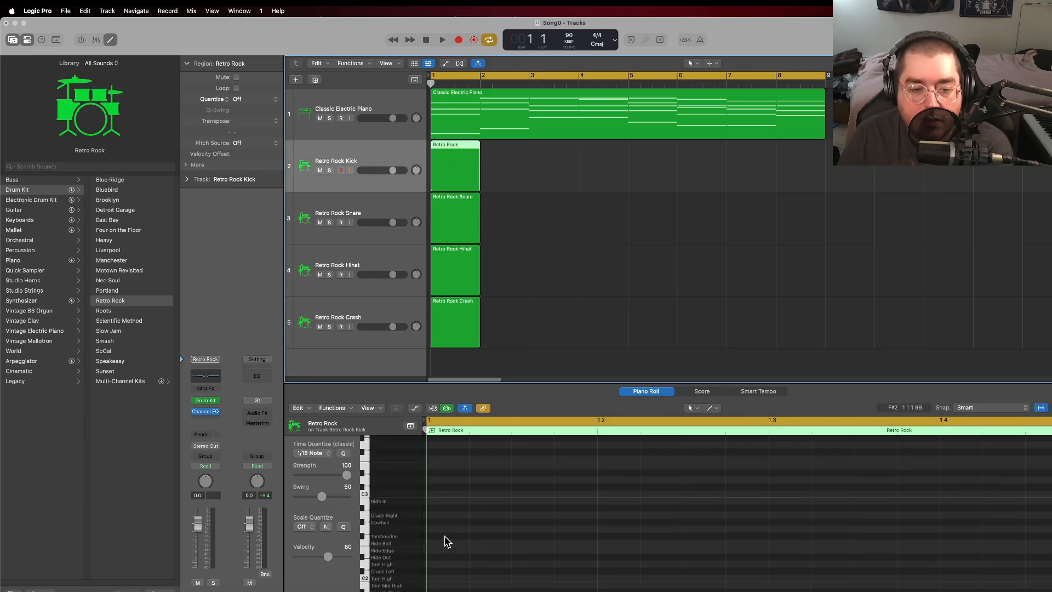
scroll(449, 547, "down", 5)
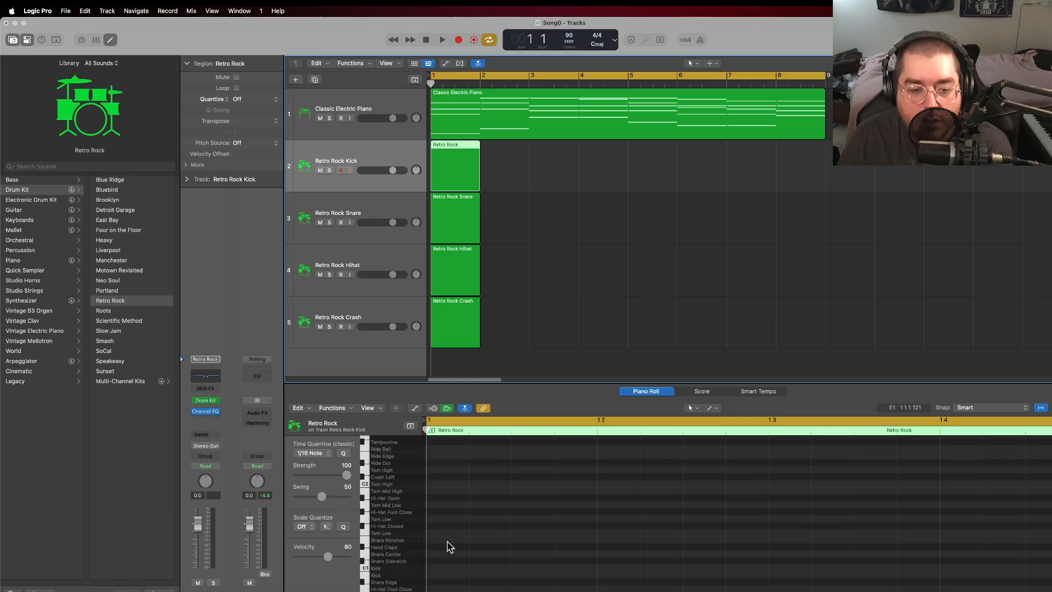
right_click(446, 545)
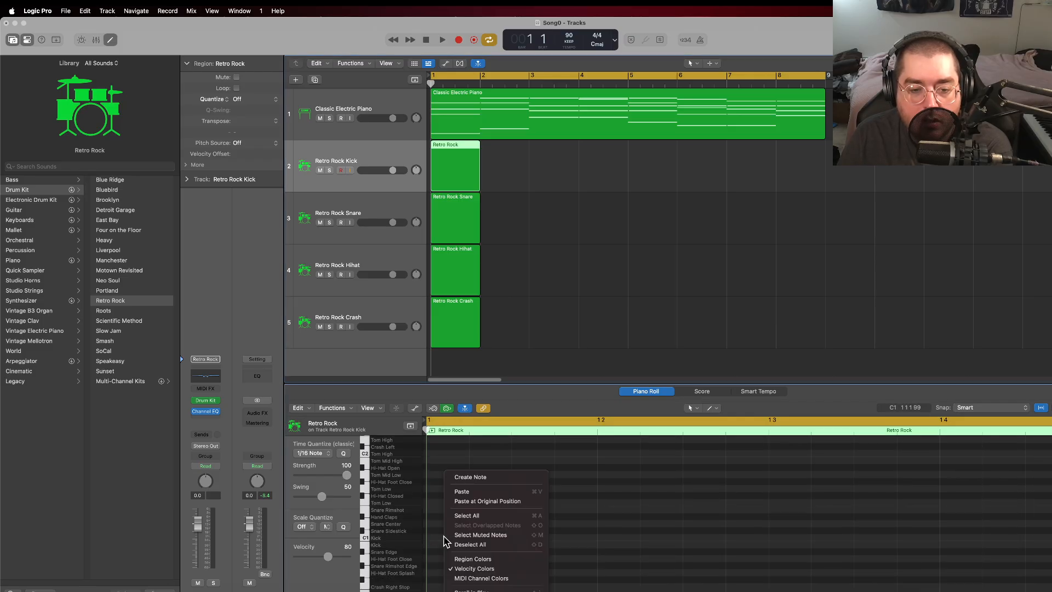
left_click(477, 477)
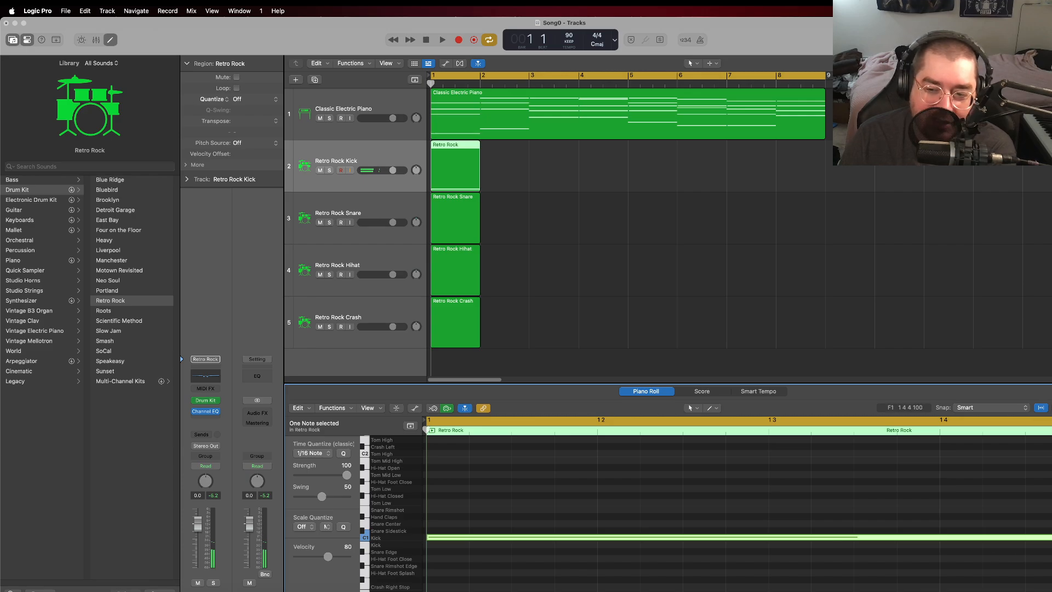
key("super+Left")
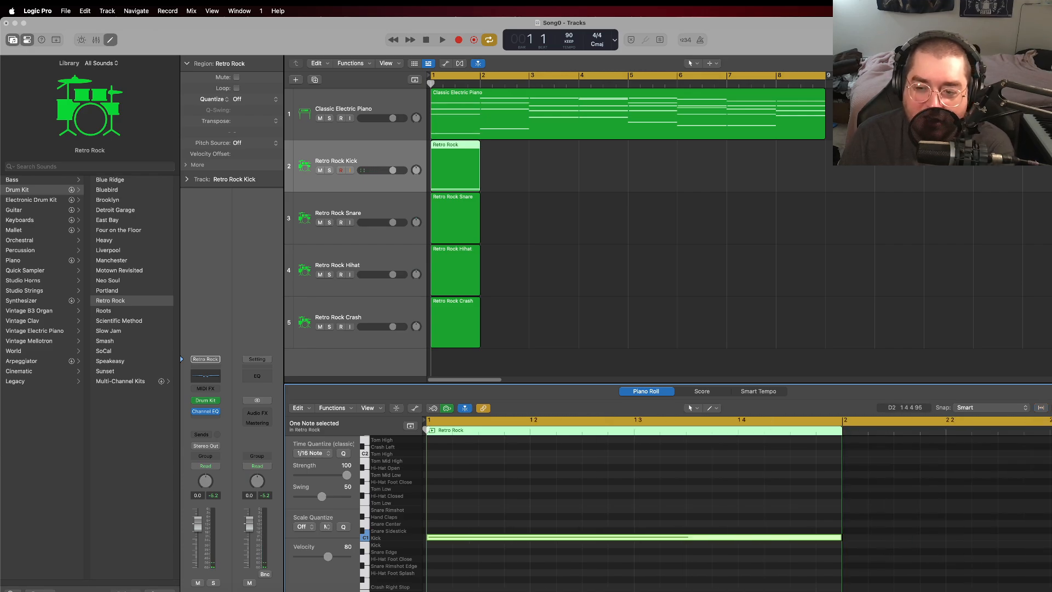
Step: Shorten the first kick note to a sixteenth and add sixteenth kicks at 1 1 4, 1 2 4, 1 3 1, 1 3 4 and 1 4 3
left_click_drag(839, 538, 451, 542)
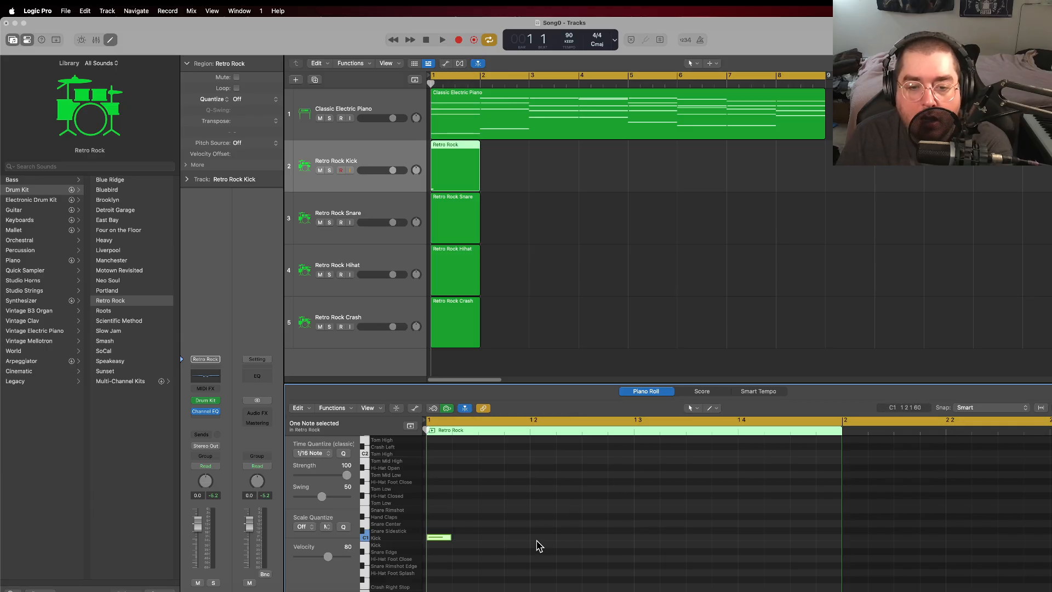
right_click(515, 542)
left_click(540, 467)
right_click(625, 543)
left_click(669, 468)
right_click(643, 542)
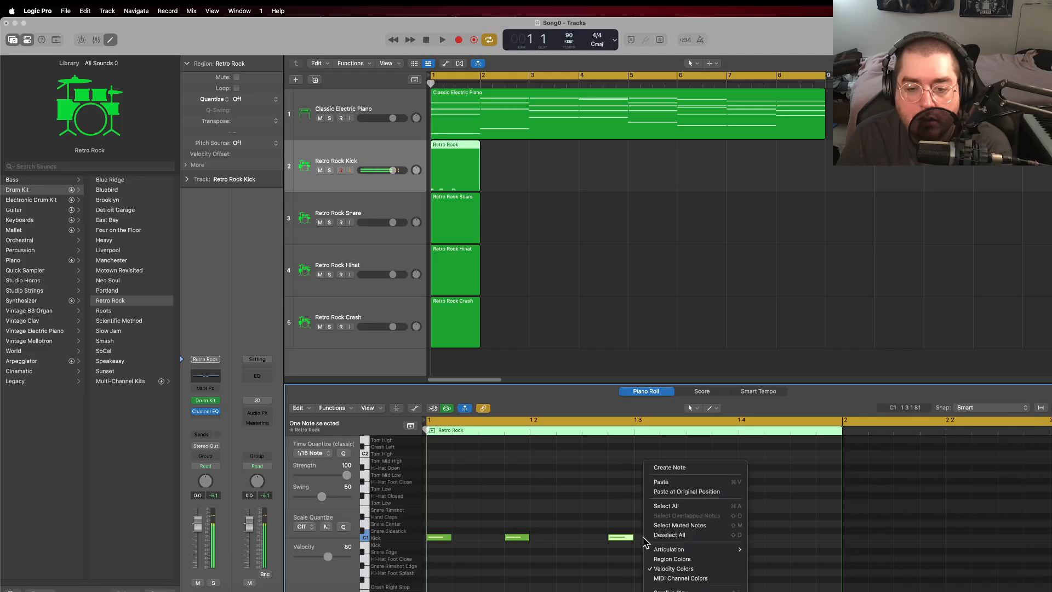
left_click(670, 467)
right_click(728, 543)
left_click(759, 468)
right_click(793, 549)
left_click(819, 469)
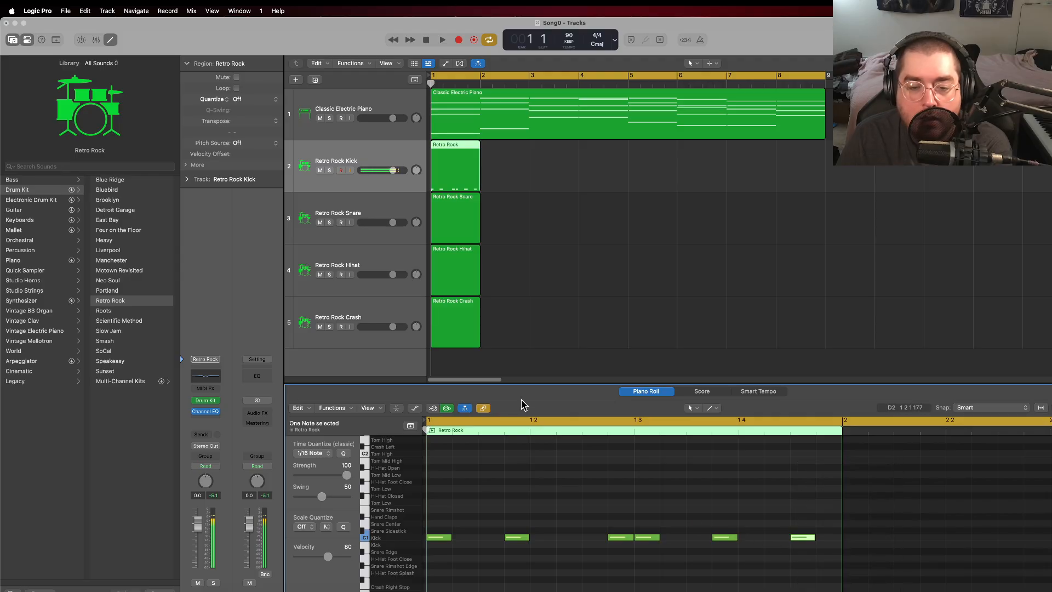
Step: Play back the kick pattern, add a sixteenth kick on beat 2 of bar 1, and listen to it again
left_click(443, 40)
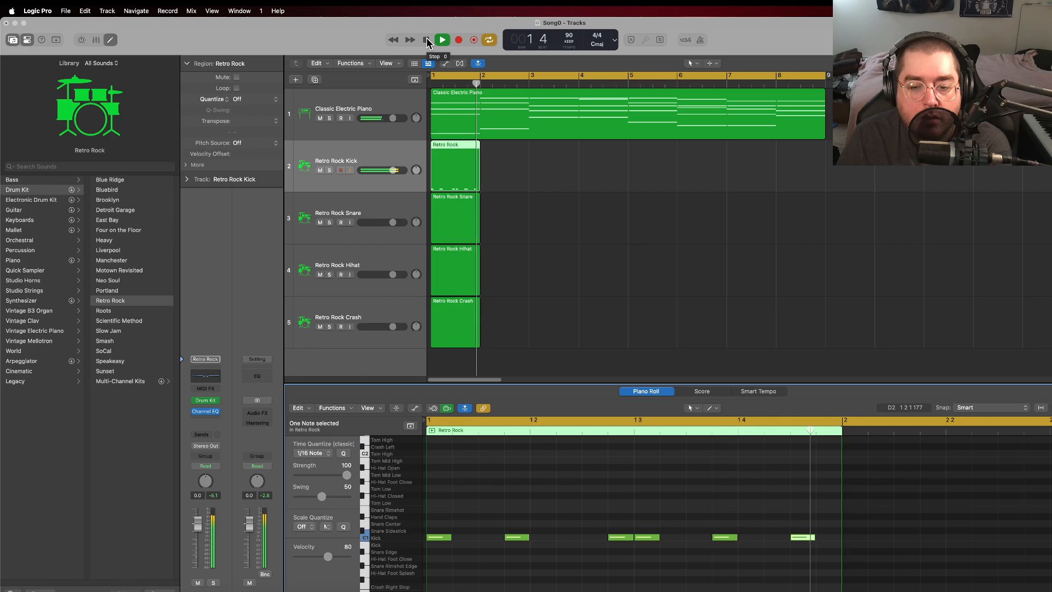
left_click(427, 41)
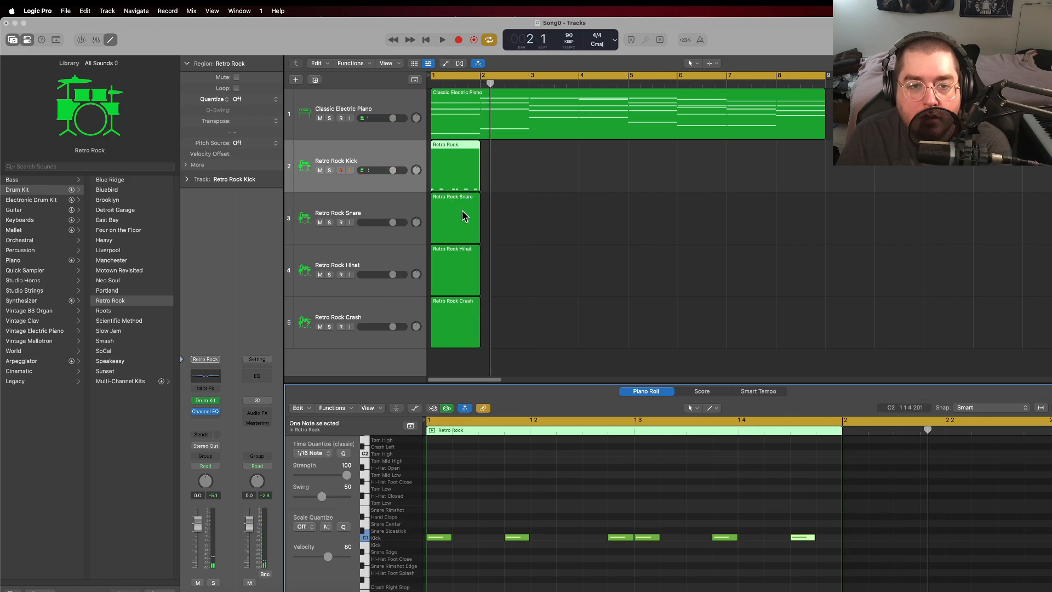
right_click(541, 543)
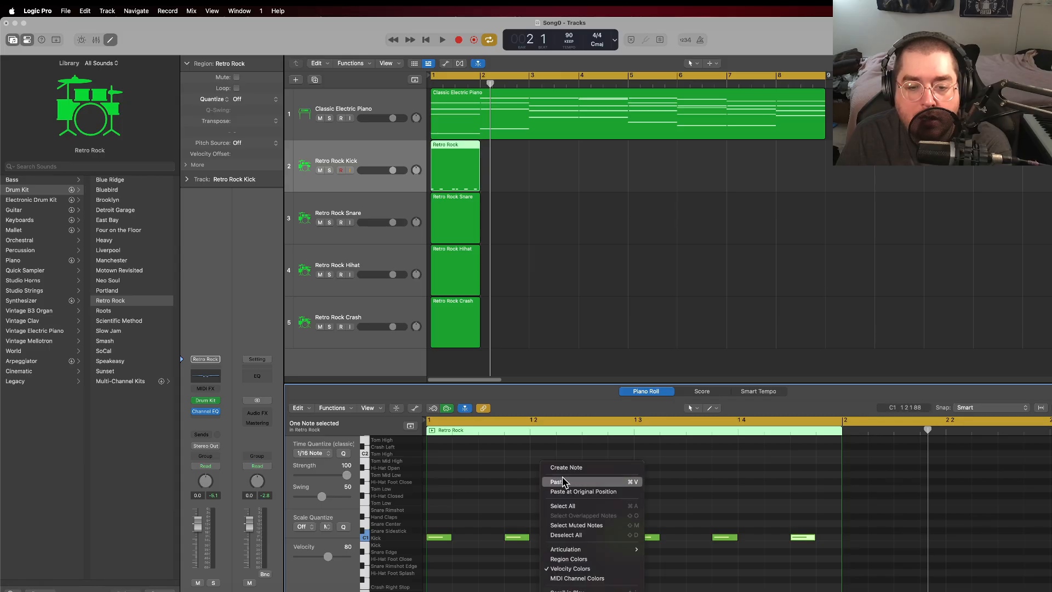
left_click(548, 468)
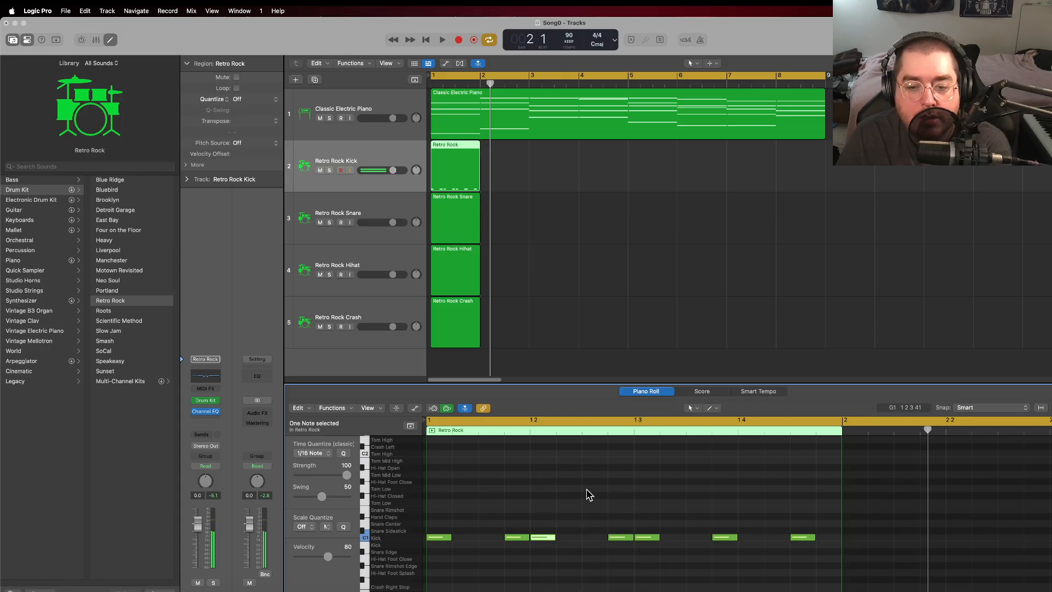
left_click(442, 39)
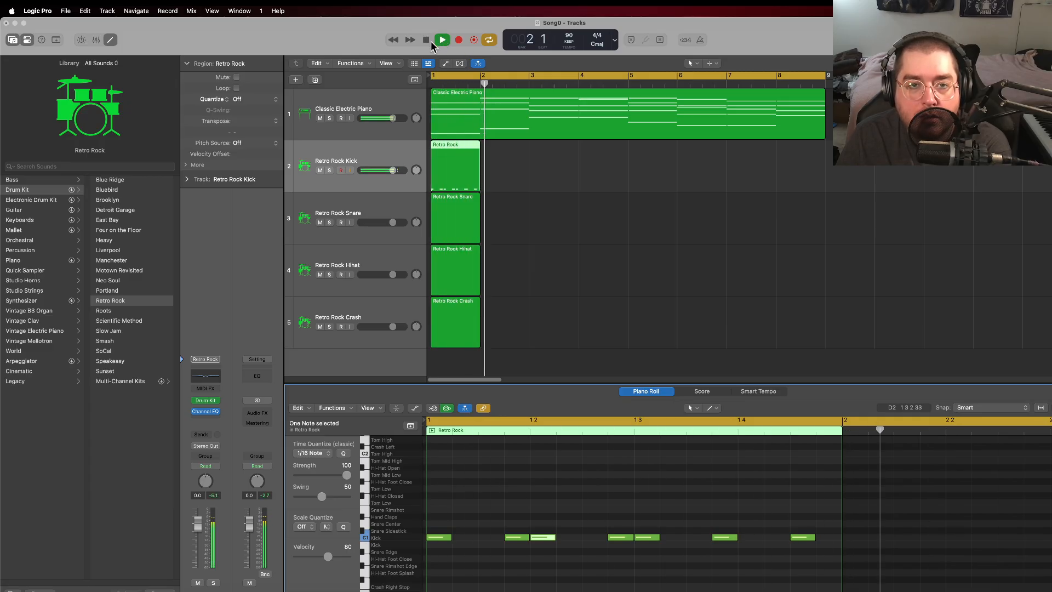
key("space")
left_click(459, 162)
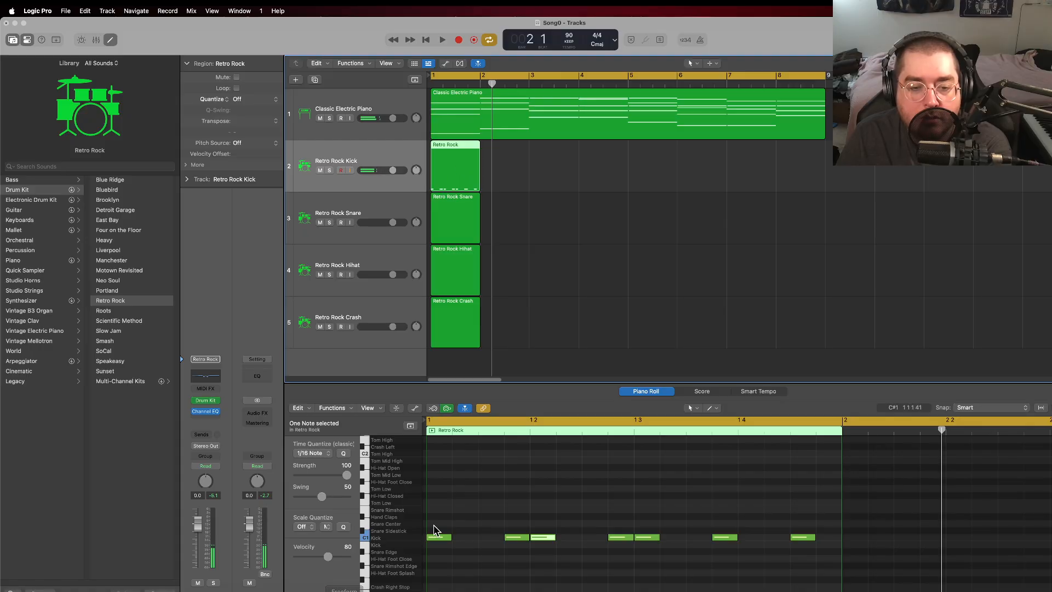
Step: Create sixteenth Snare Center notes on beat 3 and on the last sixteenth of bar 1 in the Retro Rock Snare region
left_click(462, 225)
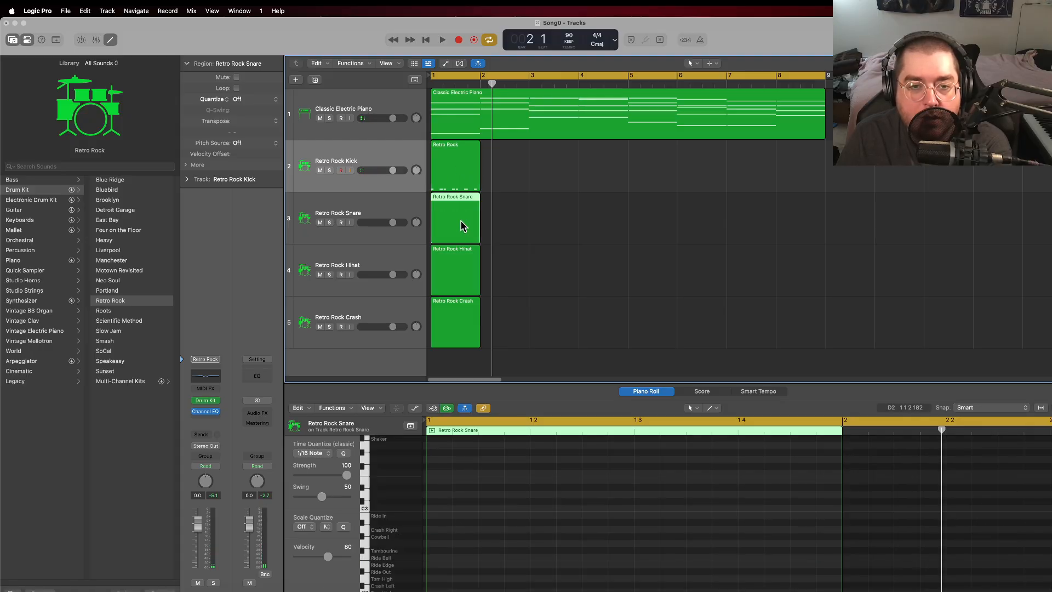
scroll(482, 512, "down", 4)
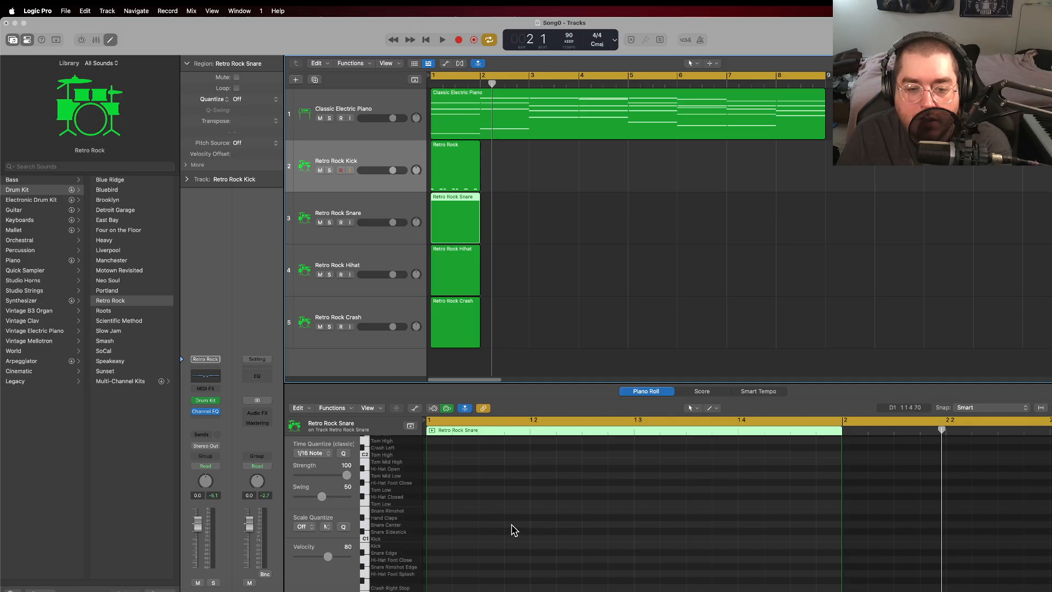
right_click(644, 529)
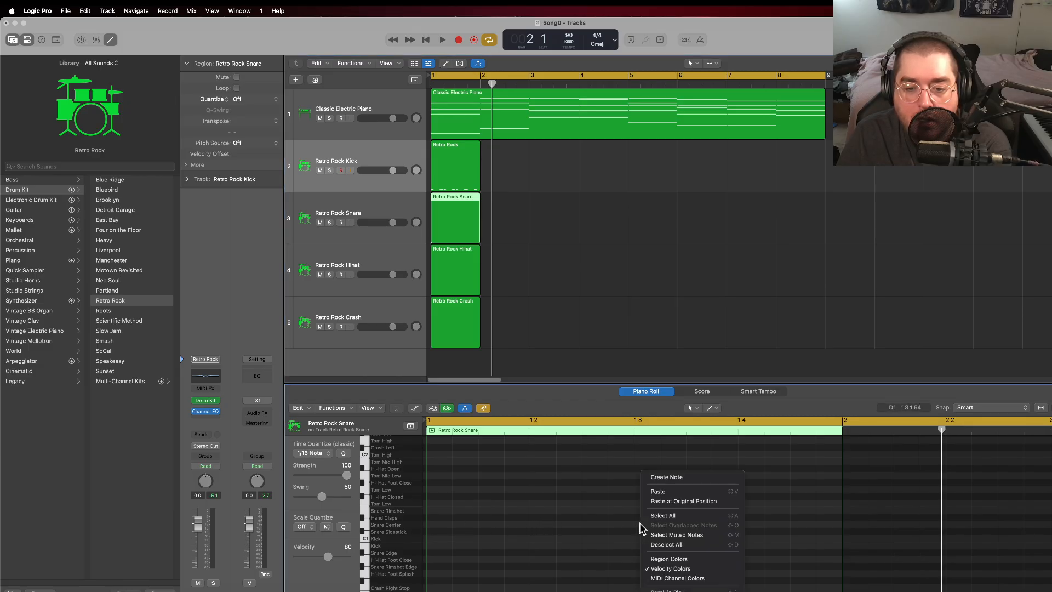
left_click(675, 479)
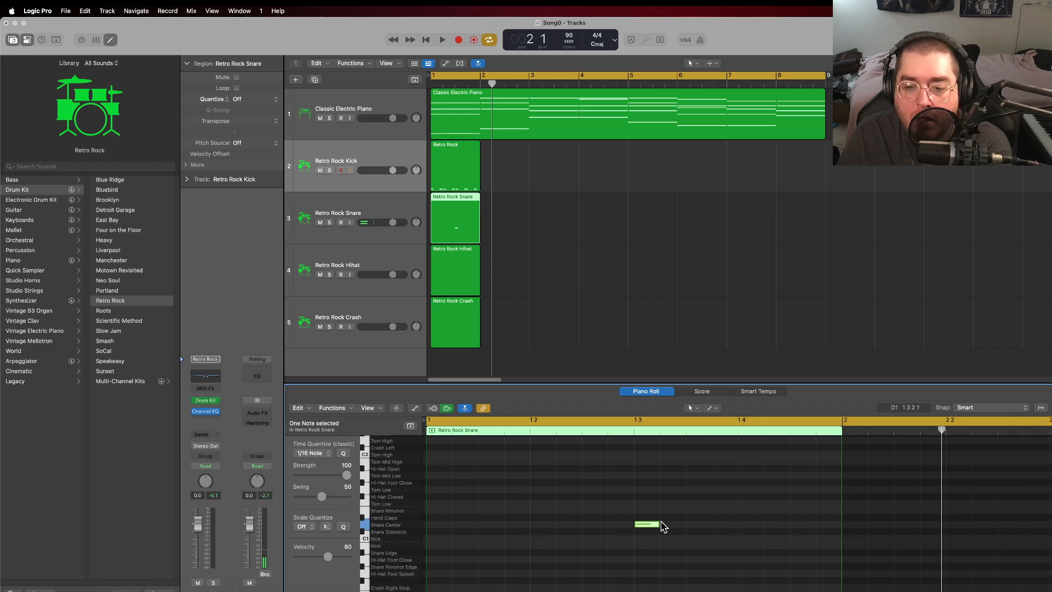
right_click(821, 525)
left_click(843, 474)
Step: Play the kick and snare together, and delete the kick note on beat 3 of bar 1
left_click(427, 40)
left_click(442, 40)
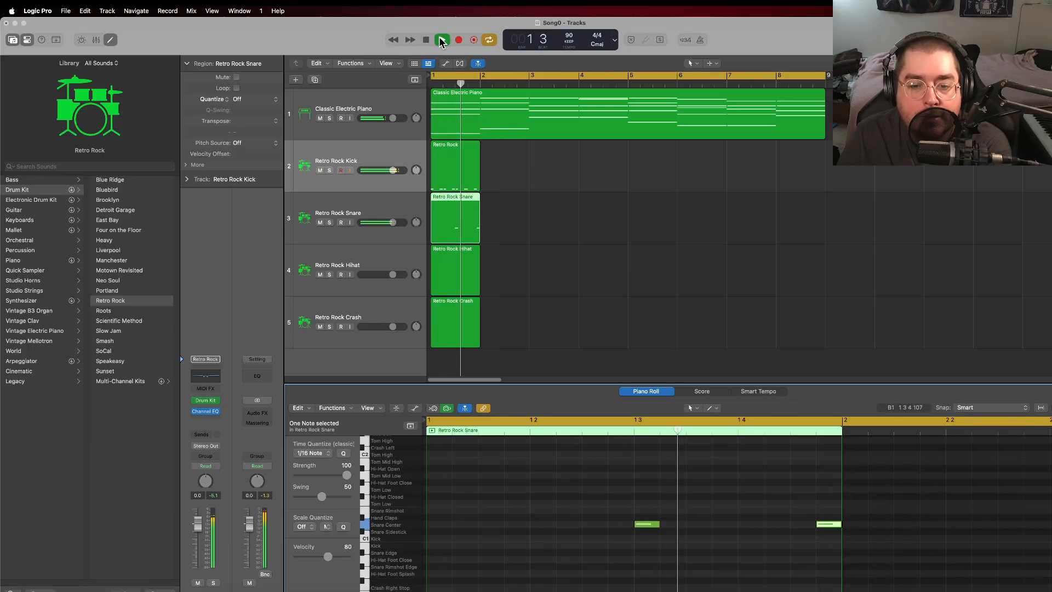
left_click(426, 40)
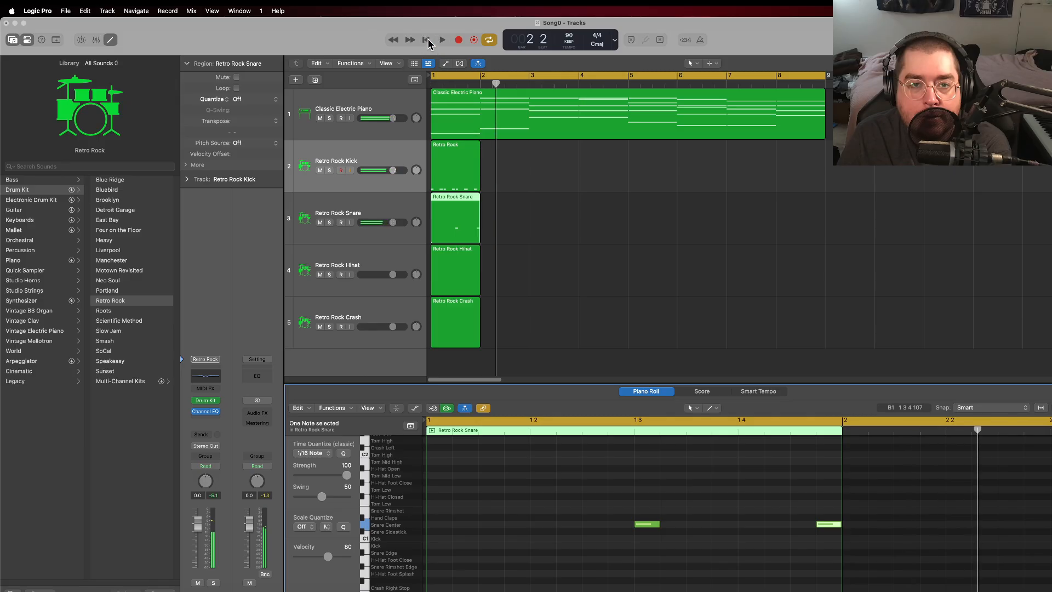
left_click(465, 187)
left_click(638, 538)
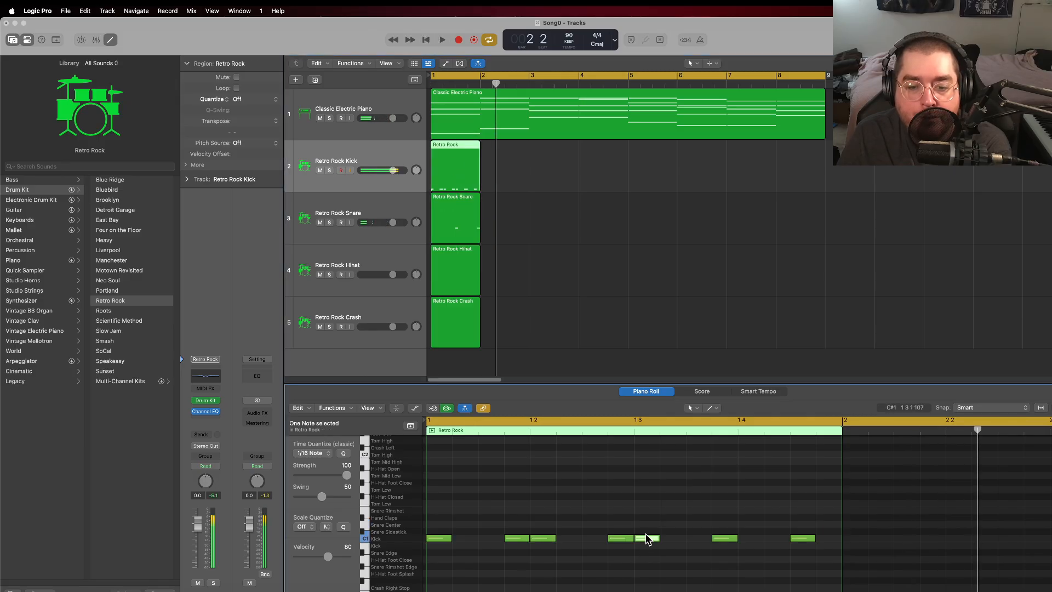
key("Delete")
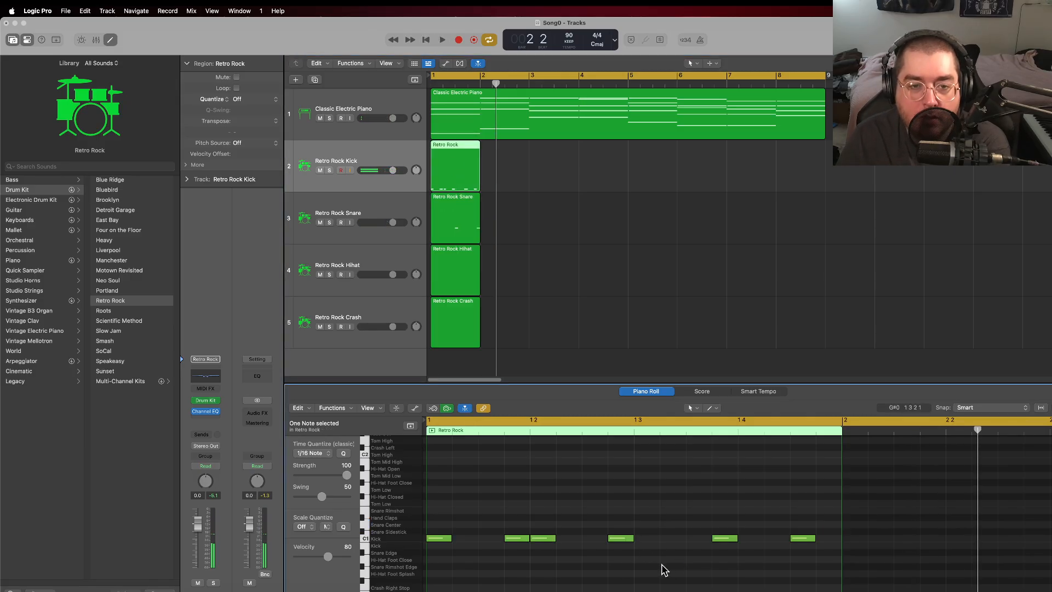
Step: Shorten the last Snare Center note to a thirty-second, add a second thirty-second hit right after it, and play the pattern
left_click(448, 216)
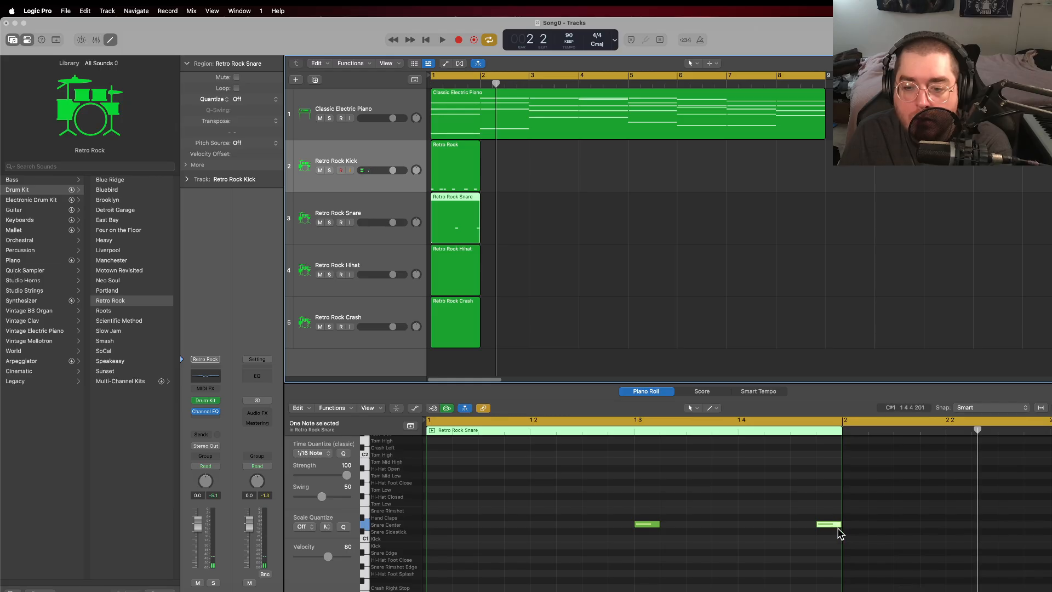
left_click_drag(836, 523, 827, 527)
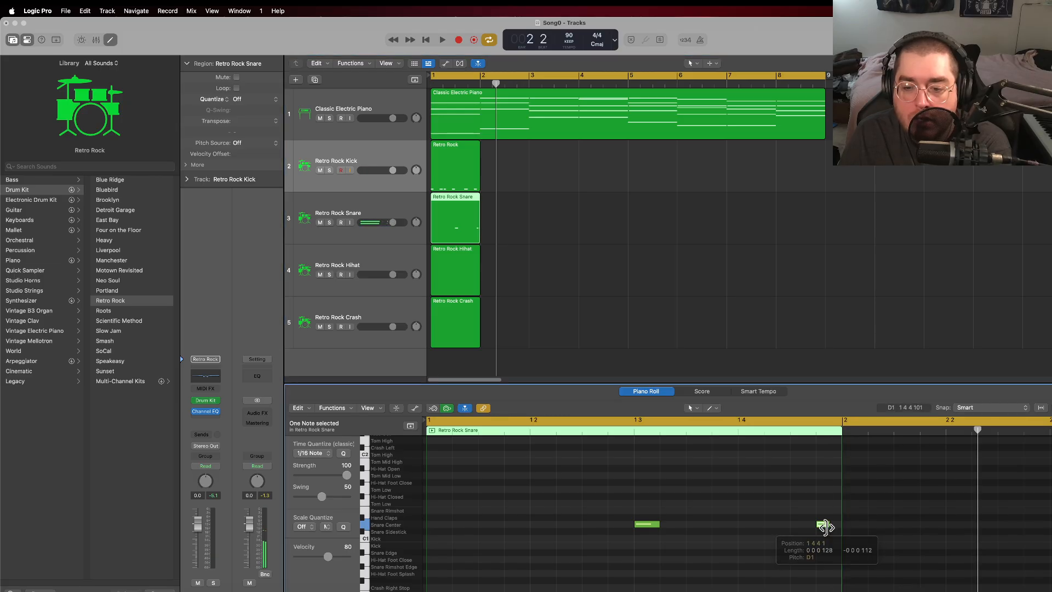
right_click(829, 523)
left_click(848, 468)
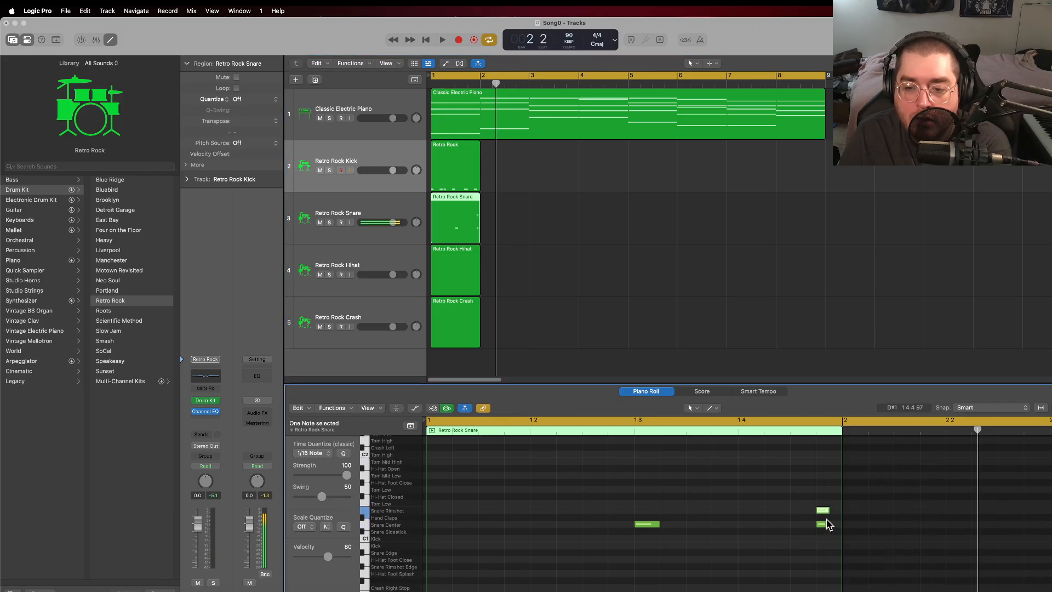
left_click_drag(824, 511, 836, 525)
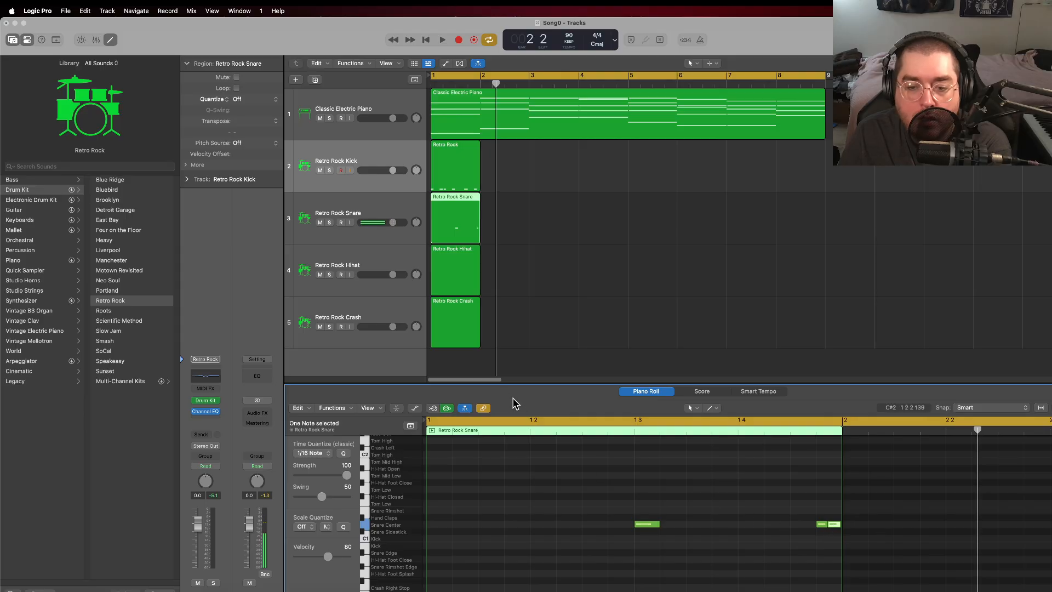
left_click(426, 39)
left_click(442, 39)
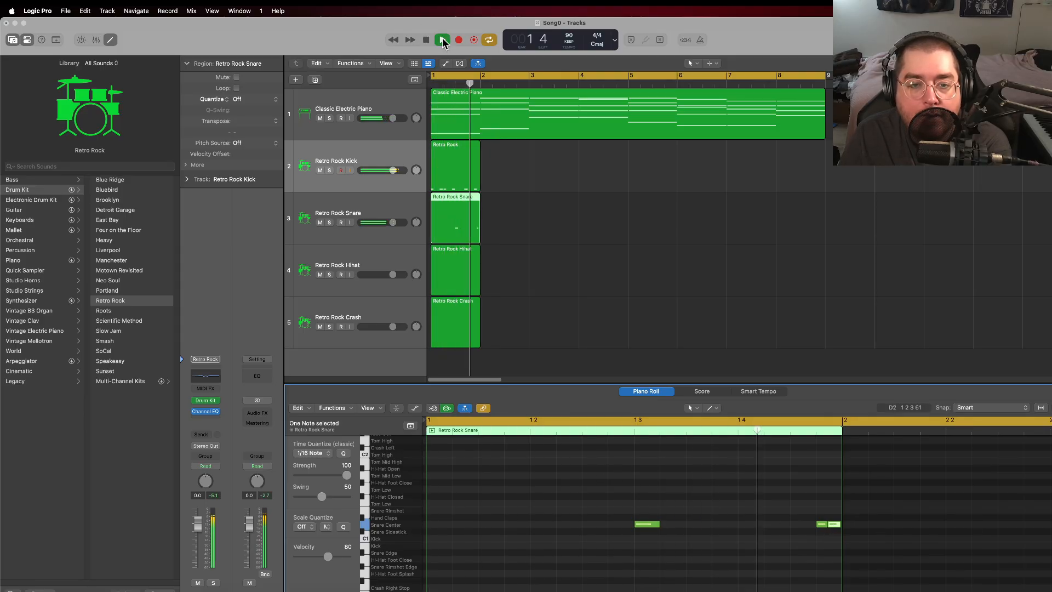
left_click(425, 40)
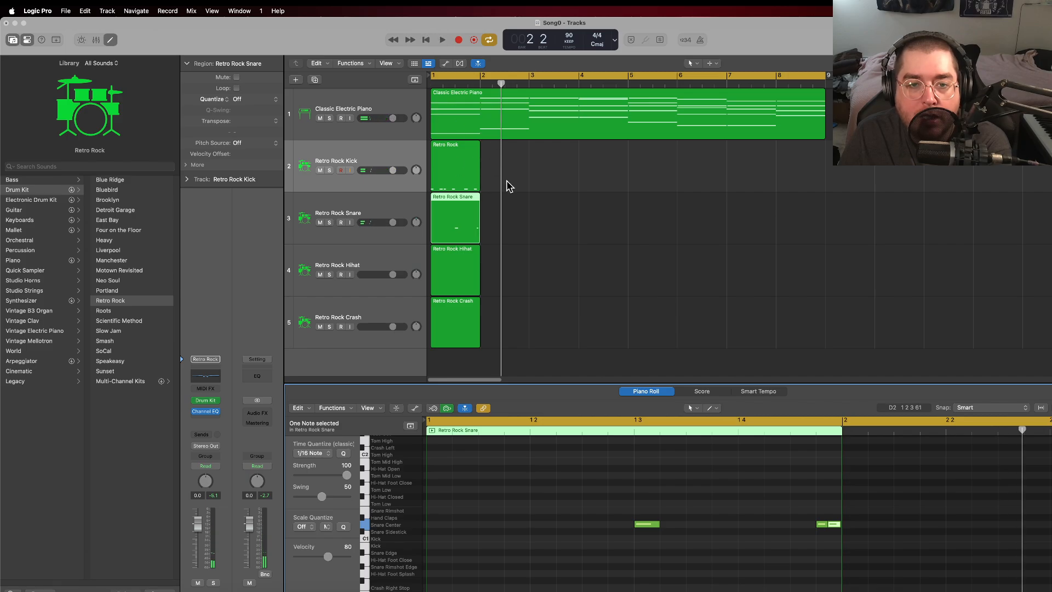
Step: Loop the one-bar kick and snare regions through the end of bar 2, listening to the looped kick in between
left_click_drag(486, 143, 530, 155)
left_click(426, 40)
left_click(443, 40)
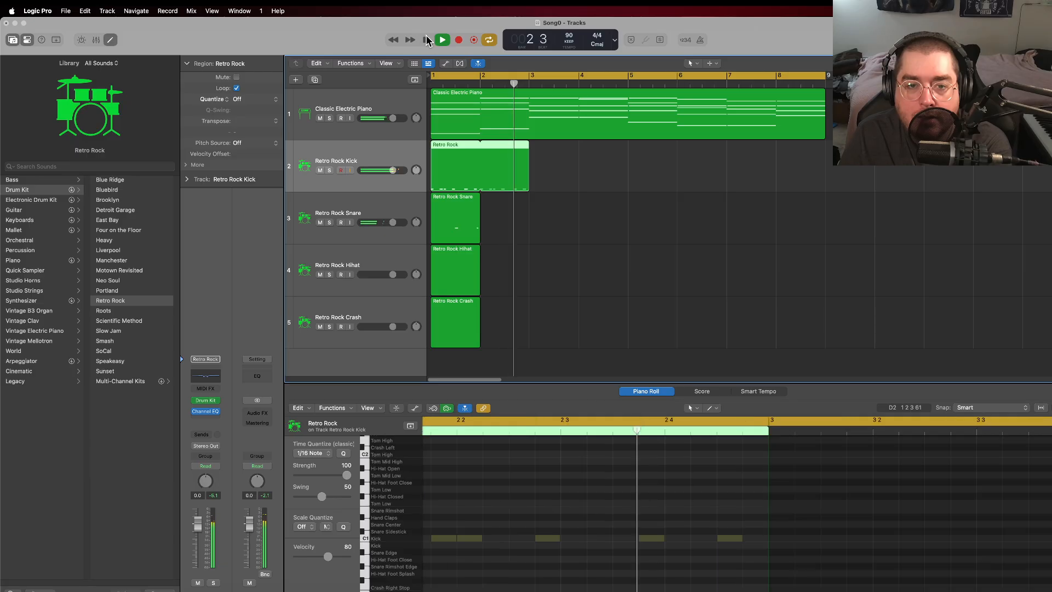
left_click(427, 39)
left_click_drag(478, 197, 530, 206)
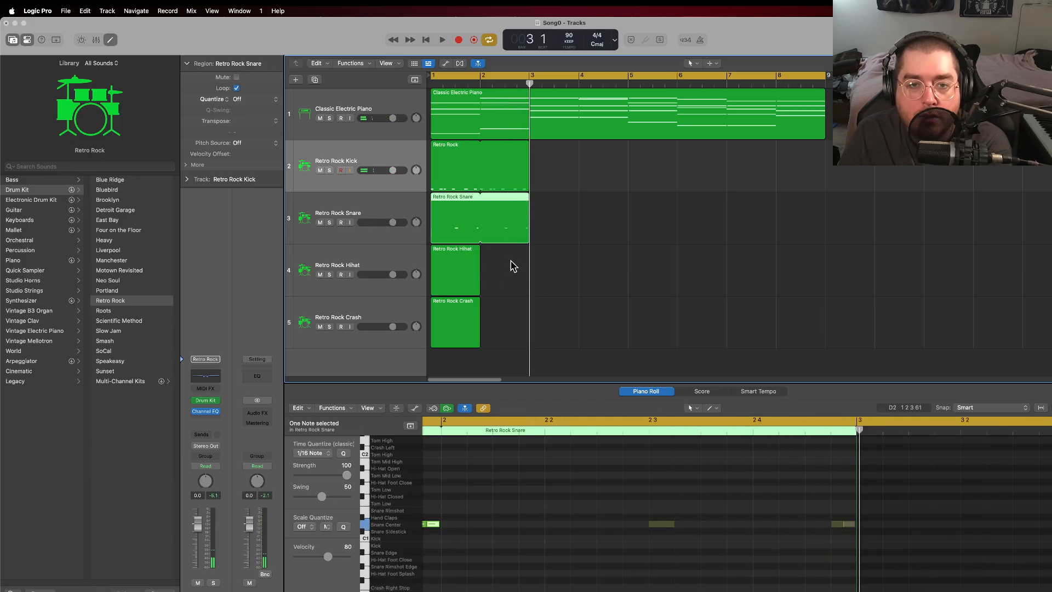
Step: Create a sixteenth Hi-Hat Closed note at the start of bar 1 in the Retro Rock Hihat region
left_click(455, 276)
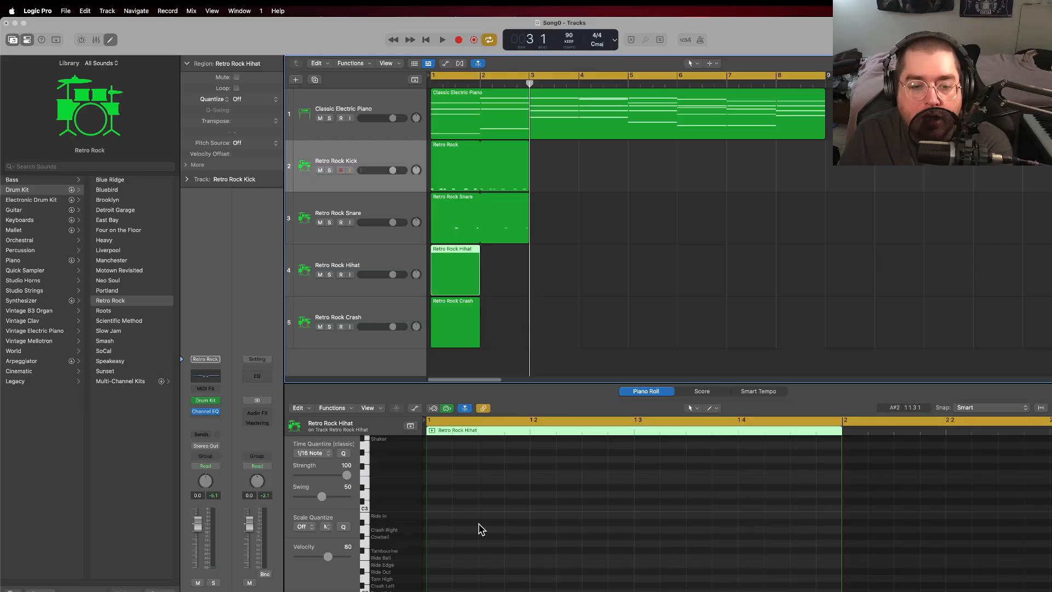
scroll(460, 505, "down", 5)
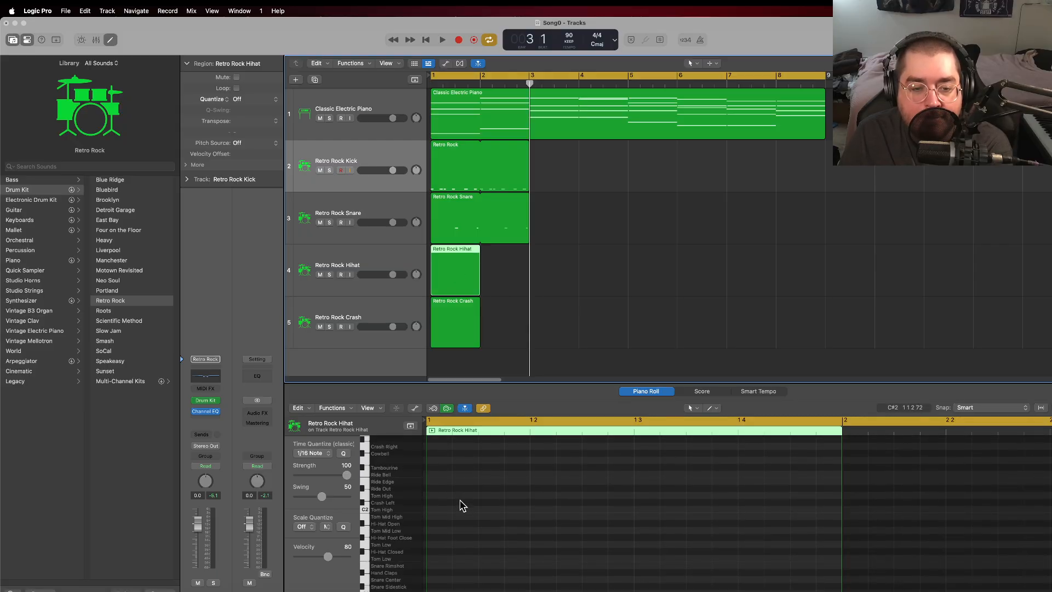
scroll(443, 519, "down", 1)
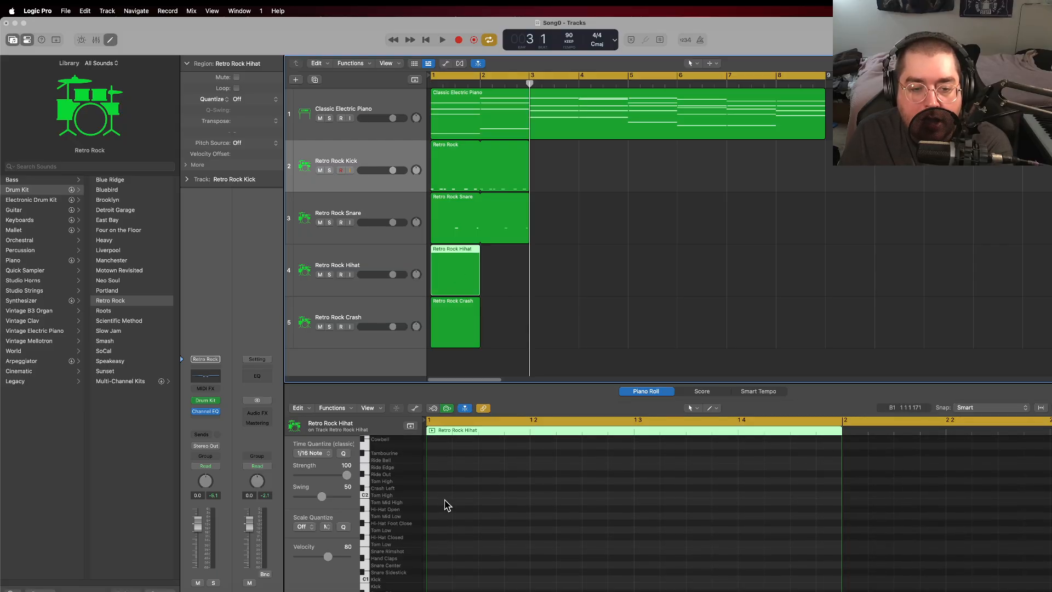
right_click(442, 537)
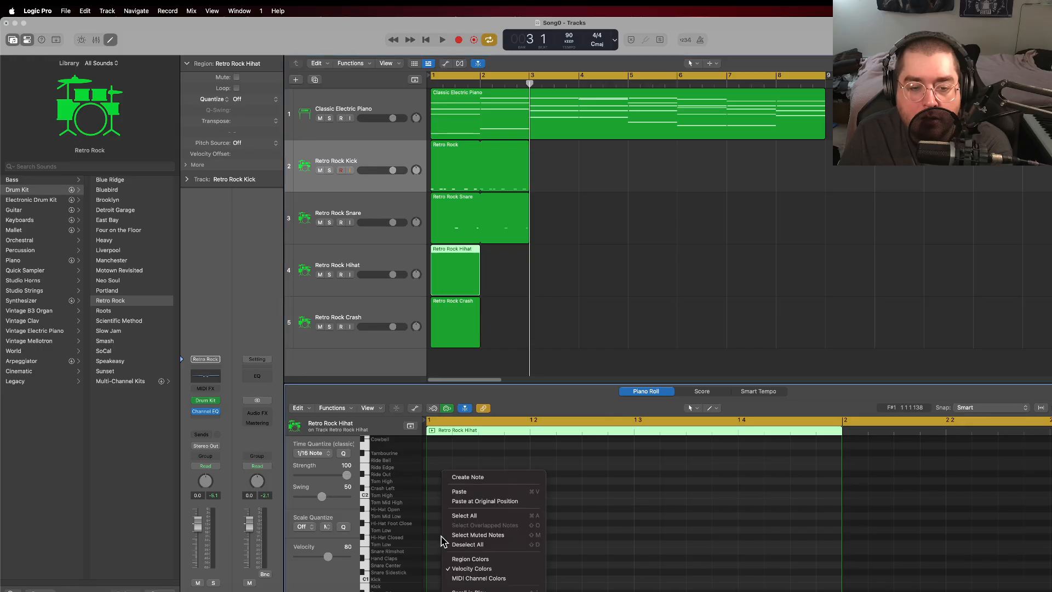
left_click(475, 480)
left_click_drag(438, 537, 453, 543)
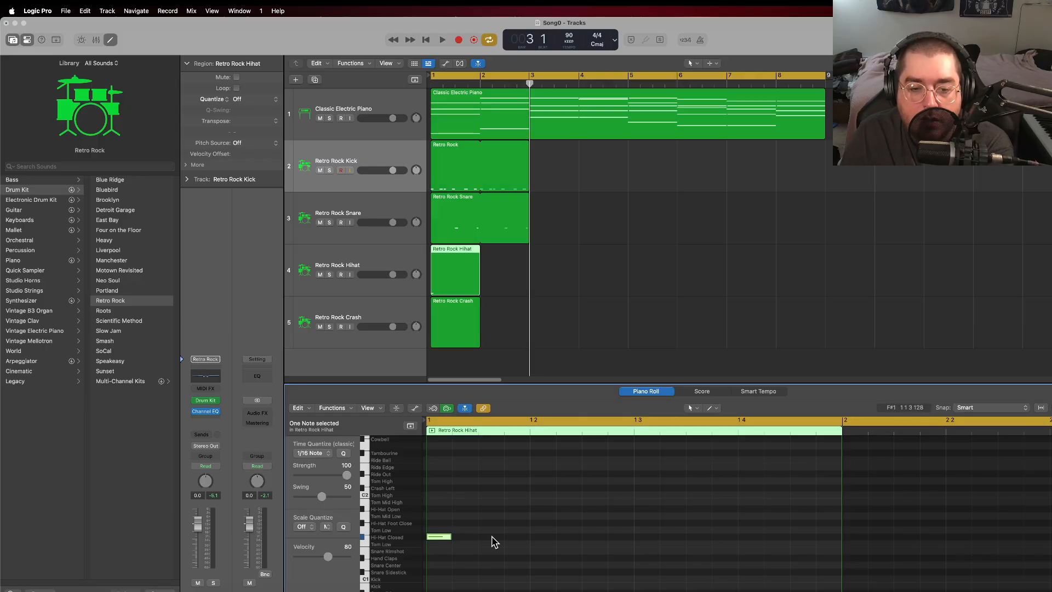
Step: Add sixteenth-long Hi-Hat Closed notes on the remaining seven eighth-note positions of bar 1
right_click(493, 537)
left_click(559, 467)
right_click(534, 535)
left_click(553, 469)
right_click(590, 541)
left_click(614, 466)
right_click(642, 537)
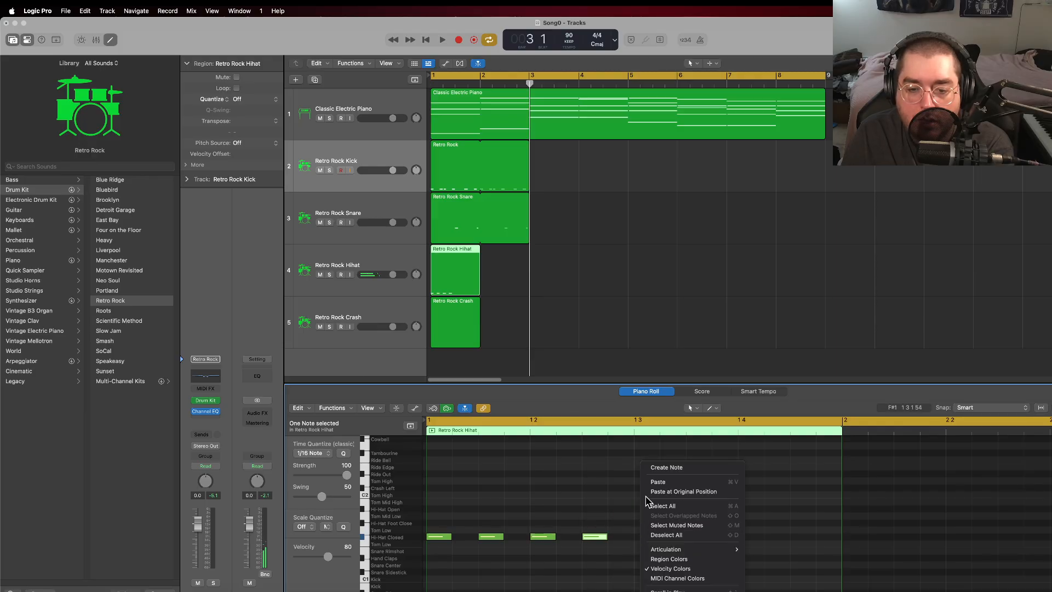
left_click(664, 468)
right_click(696, 537)
left_click(722, 468)
right_click(752, 543)
left_click(775, 469)
right_click(803, 542)
left_click(821, 470)
Step: Create a sixteenth Crash Right note at the start of bar 1 in the Retro Rock Crash region
left_click(450, 322)
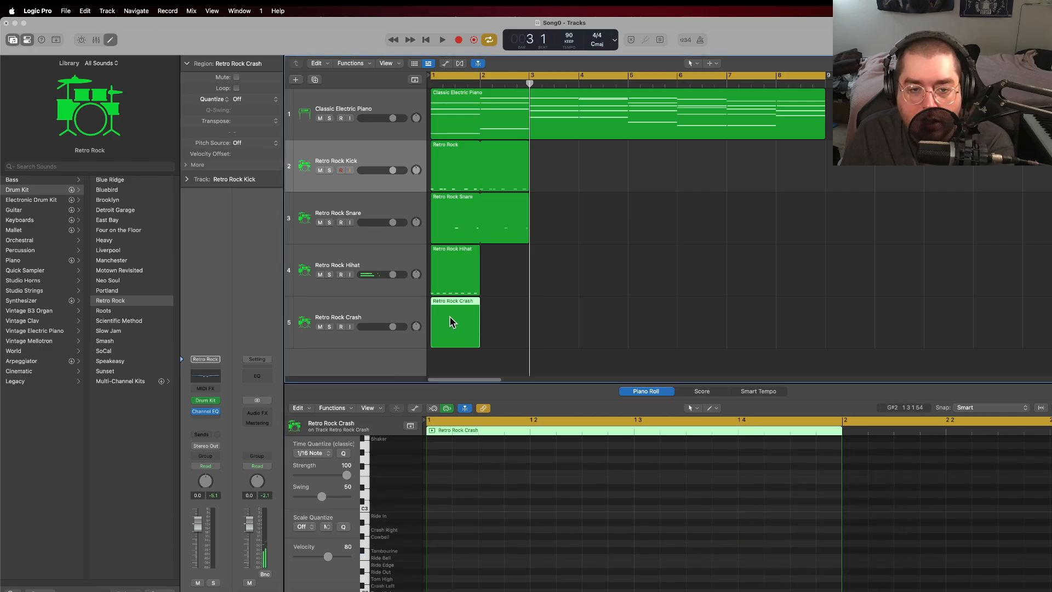
scroll(446, 542, "down", 2)
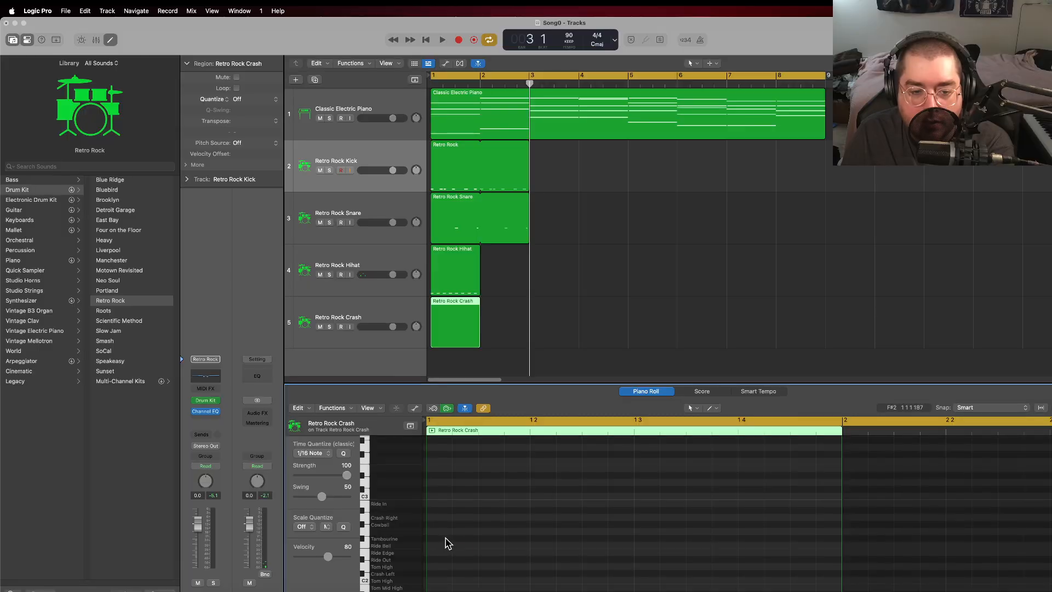
right_click(437, 518)
left_click(461, 481)
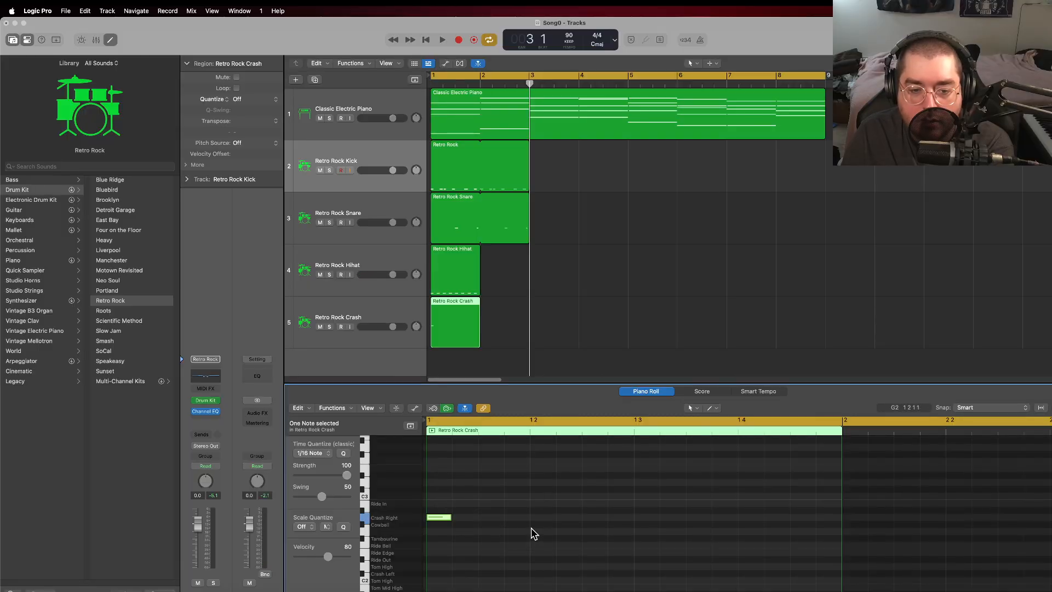
Step: Loop the hi-hat region through the end of bar 2 and play the full drum pattern from the start
left_click(426, 39)
left_click_drag(479, 248, 530, 250)
left_click(443, 41)
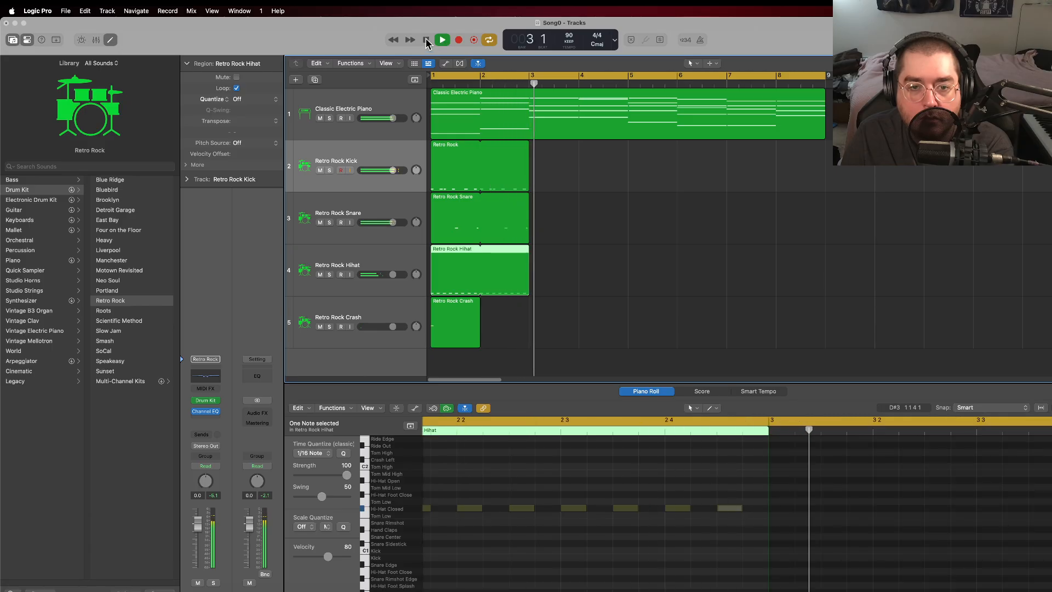
Step: Stop playback and shorten the looped Retro Rock Snare region so it covers only bar 1
left_click(427, 42)
left_click_drag(527, 198, 480, 198)
right_click(503, 221)
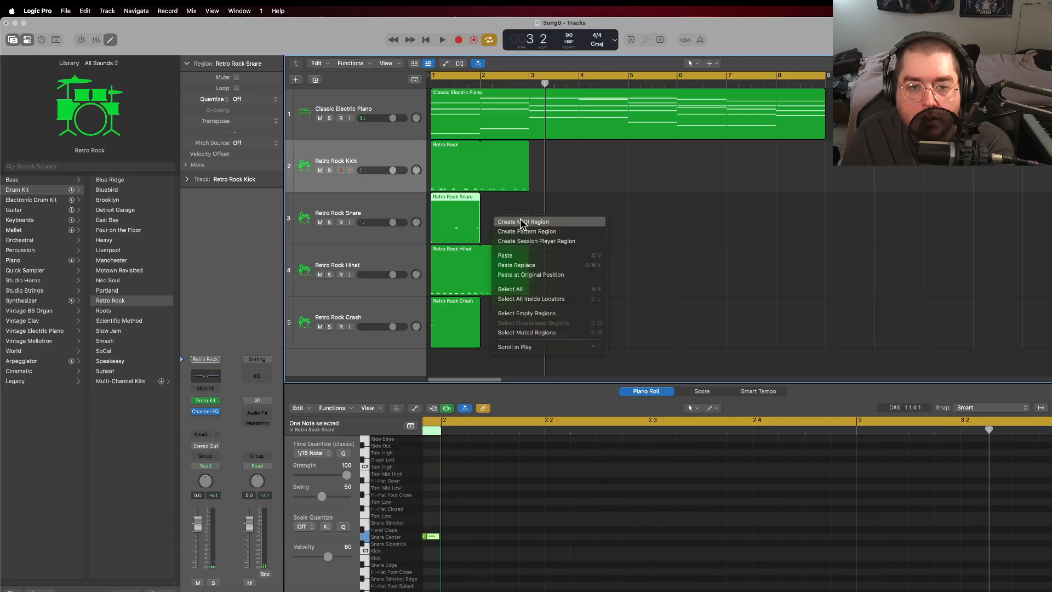
left_click(521, 222)
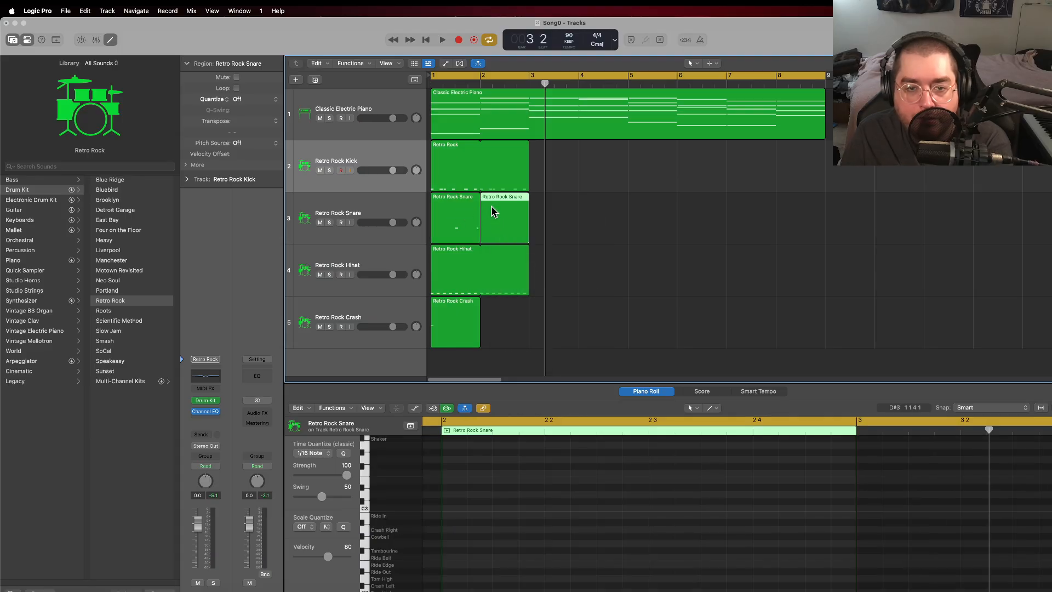
key("Delete")
Step: Repeat the bar 1 Retro Rock Snare region into bar 2 as an independent copy
right_click(452, 212)
left_click(446, 207)
key("super+r")
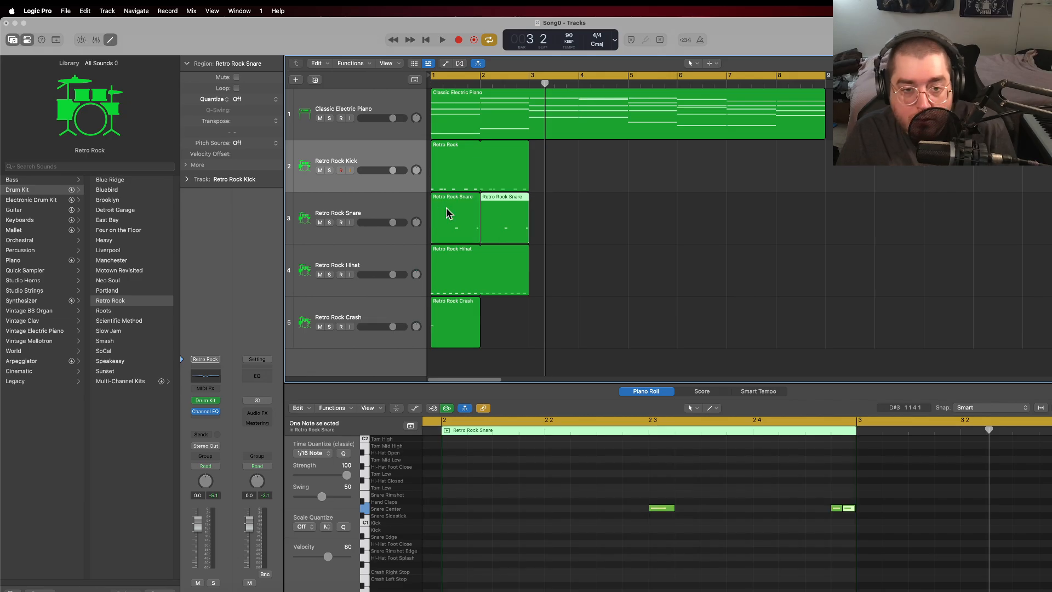
Step: Replace the two short snare notes at the end of bar 2 with a single sixteenth Snare Center note
left_click(842, 515)
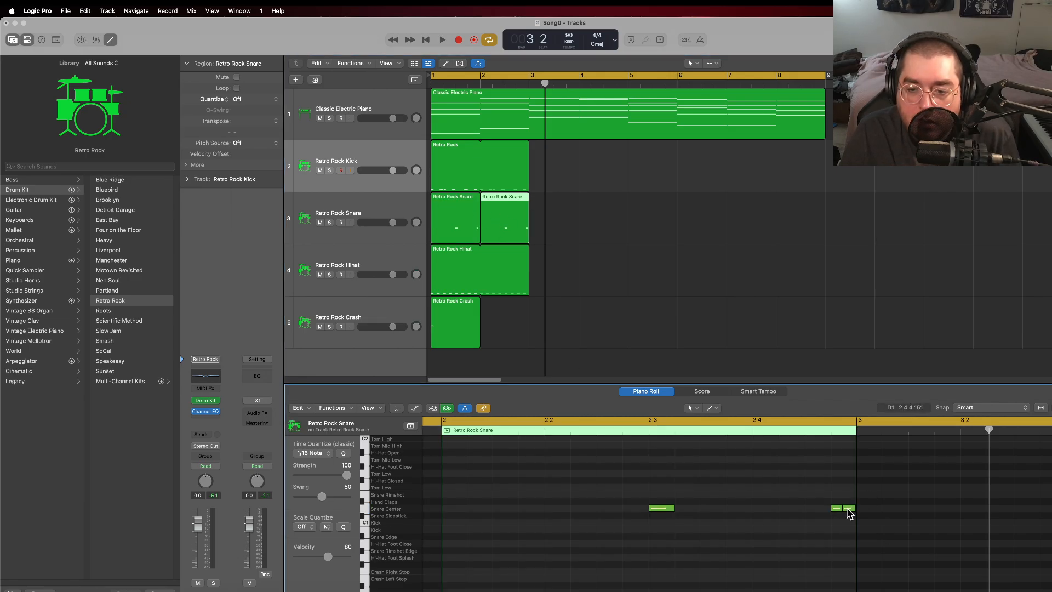
left_click(848, 508)
left_click_drag(841, 508, 856, 509)
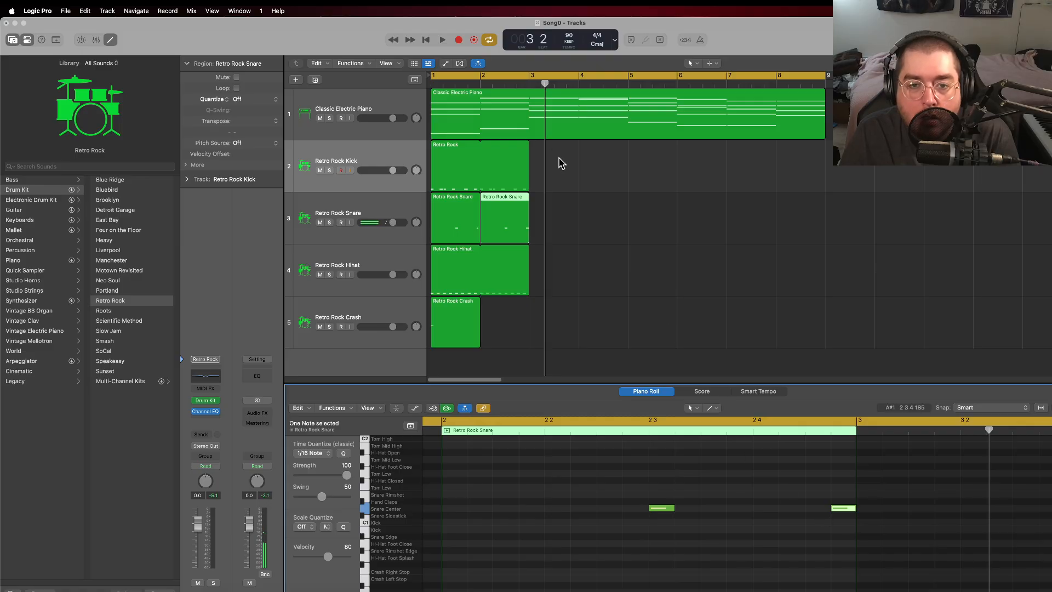
Step: Play the two-bar drum pattern to hear the simplified snare ending, and stop in bar 3
left_click(512, 155)
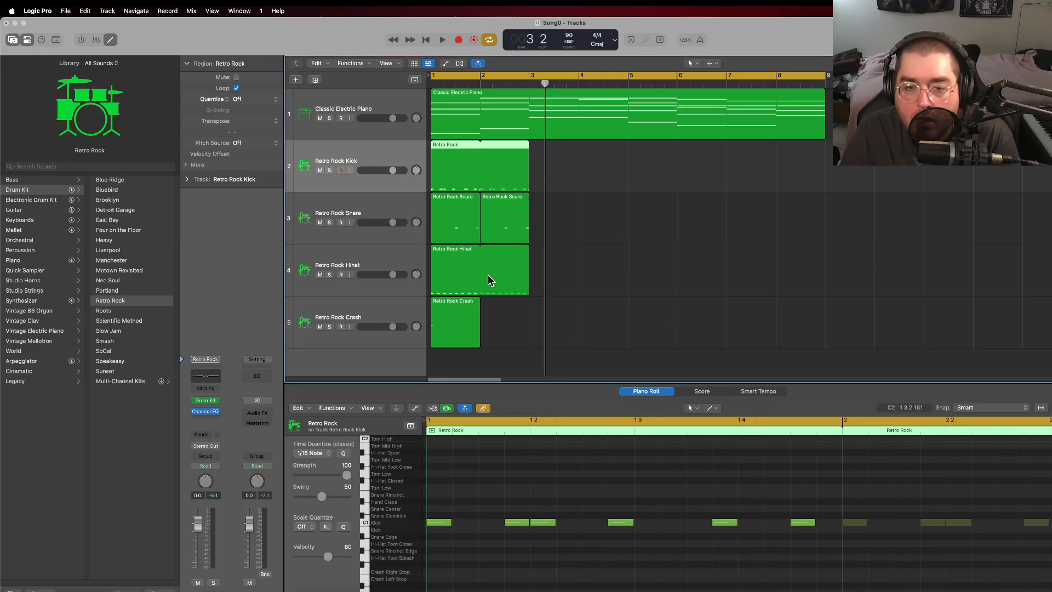
left_click(440, 41)
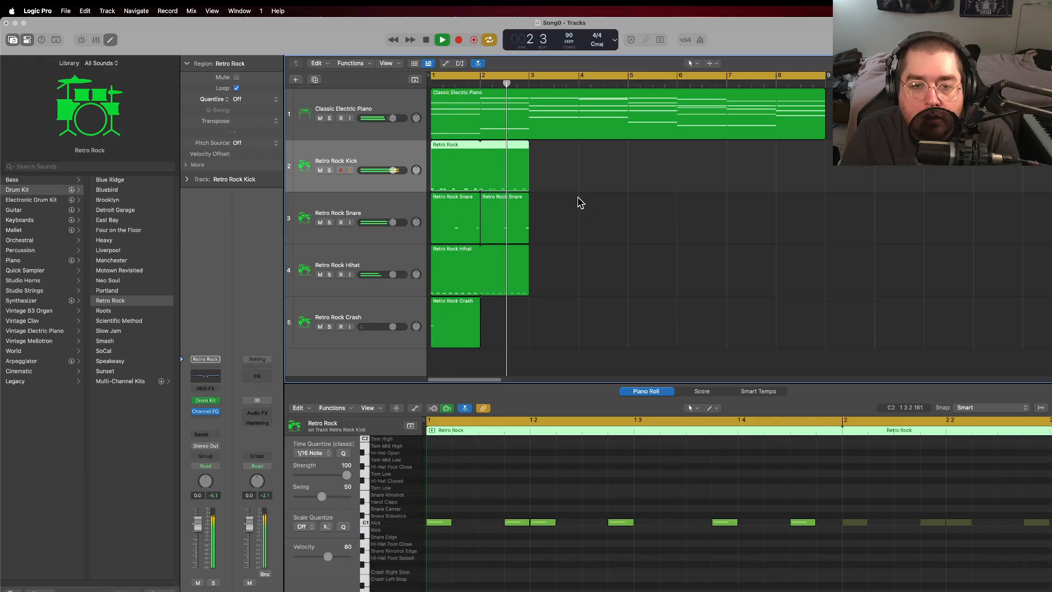
key("space")
Step: Move the last snare note of bar 2 to the start of beat 4 and play the pattern from the beginning
left_click(504, 220)
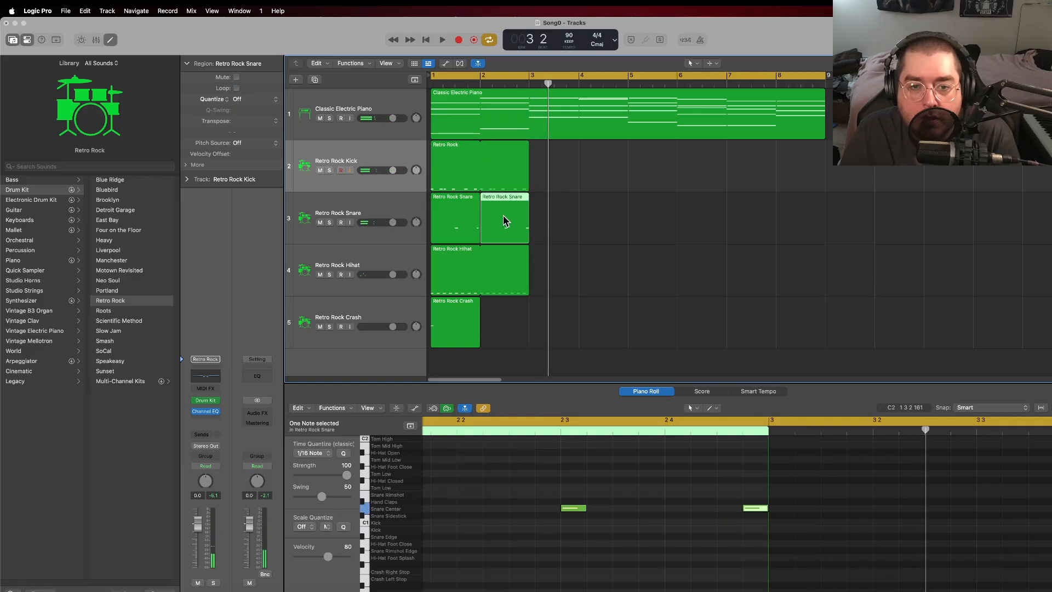
left_click_drag(759, 509, 685, 512)
left_click(492, 174)
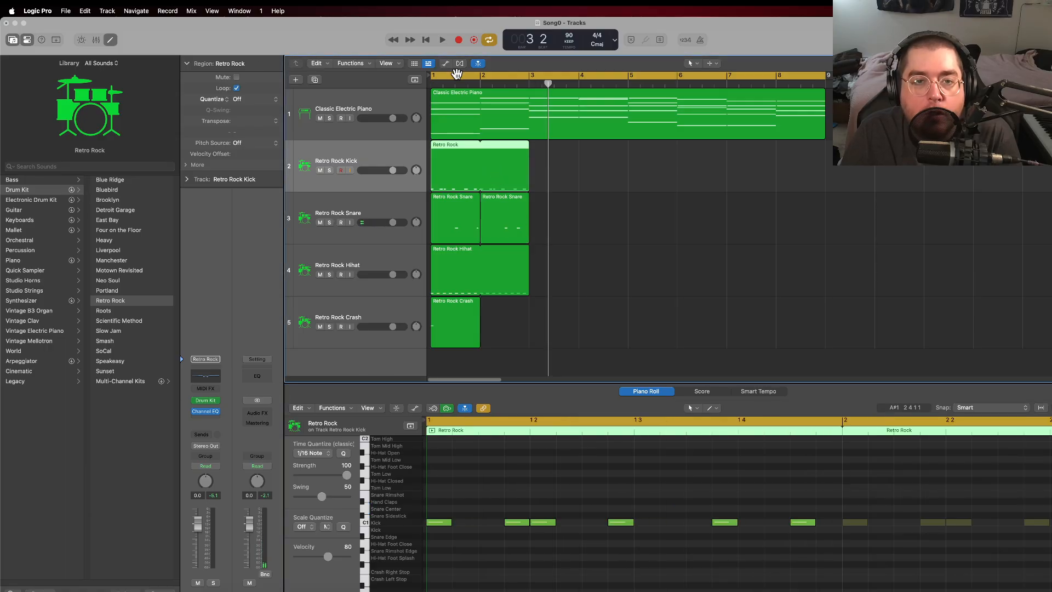
left_click(425, 39)
left_click(443, 40)
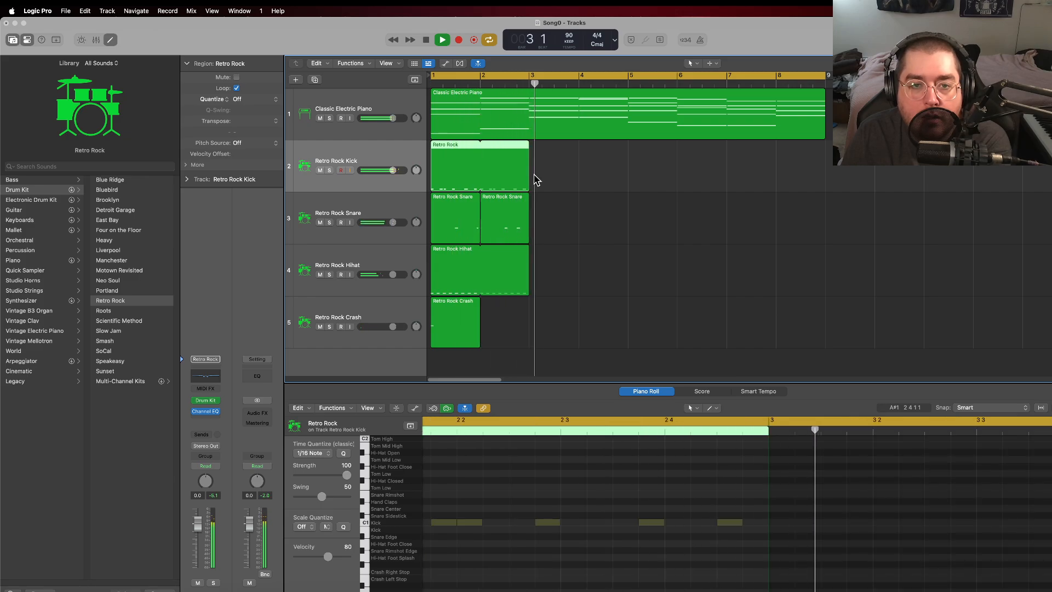
key("space")
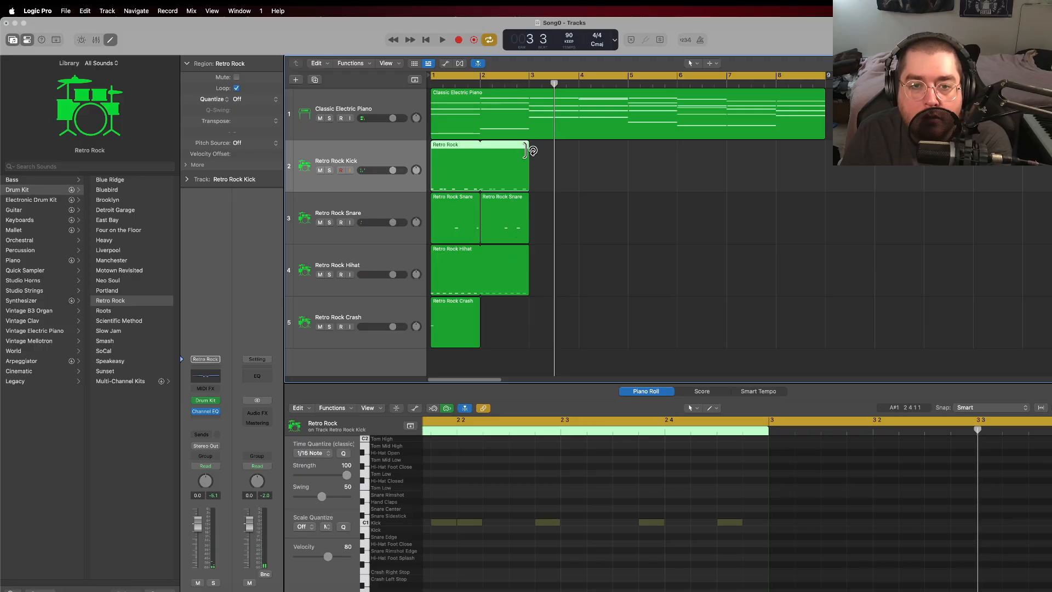
Step: Remove the kick region's loop from bar 2 and repeat the bar 1 kick region there as an independent copy
left_click_drag(528, 152, 479, 154)
right_click(445, 168)
left_click(449, 141)
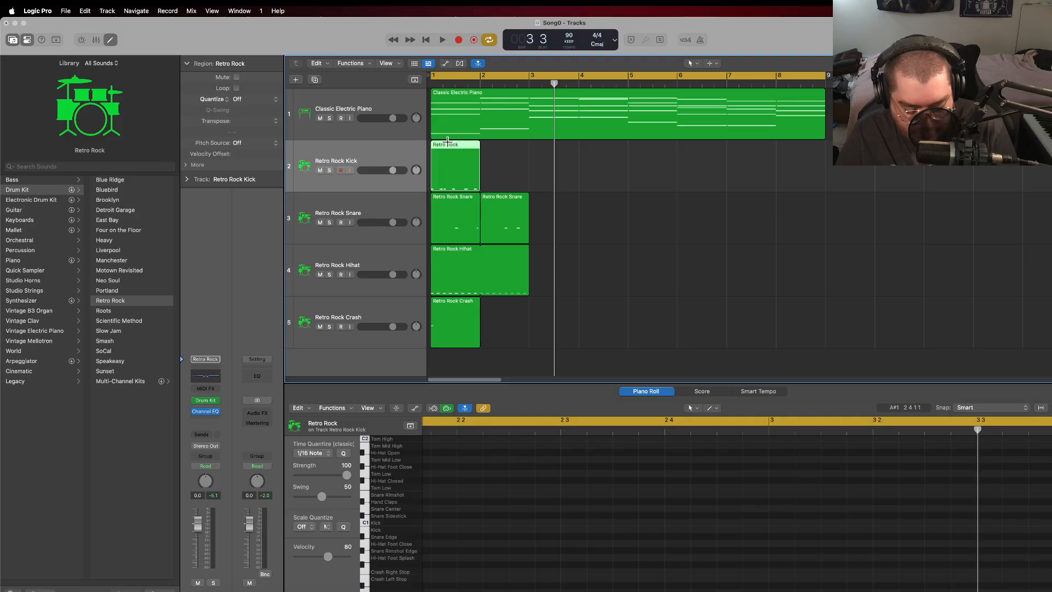
key("super+r")
Step: In bar 2, move the last snare note to the third sixteenth of beat 4 and the last kick note to the start of beat 4
left_click(498, 209)
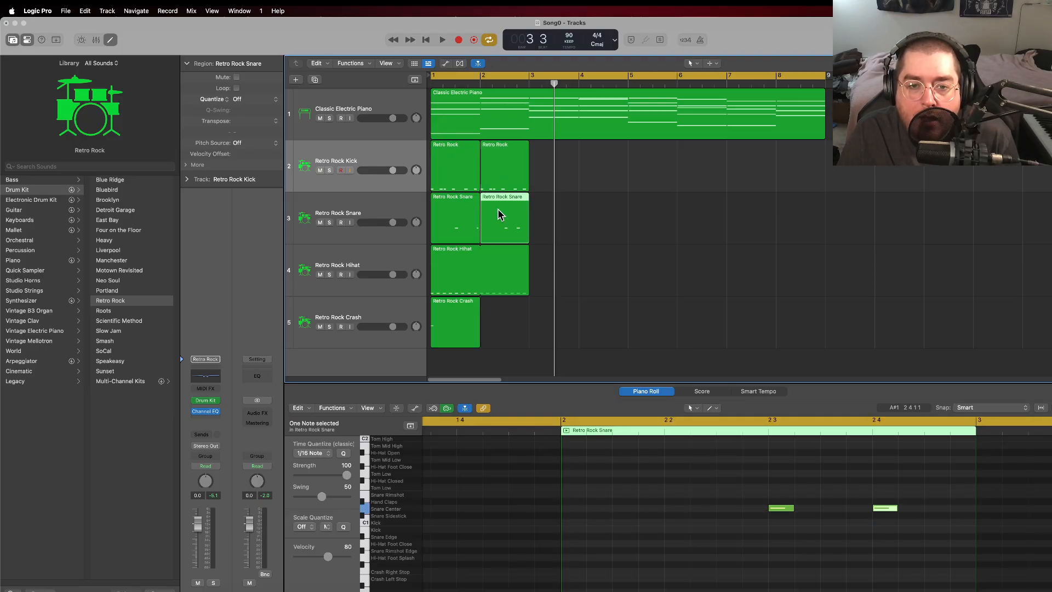
left_click(884, 518)
mouse_move(887, 510)
left_mouse_down()
mouse_move(939, 510)
mouse_move(920, 526)
mouse_move(875, 523)
left_mouse_up()
left_click(509, 180)
Step: Play the song from the start through bar 2 to hear the revised kick and snare ending
left_click(431, 39)
left_click(439, 40)
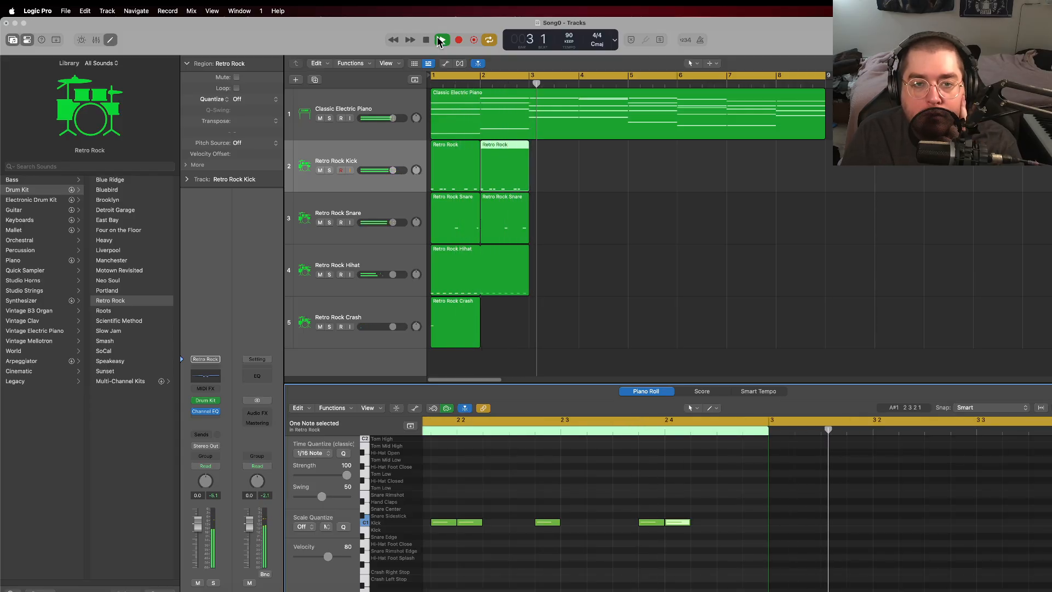
left_click(428, 39)
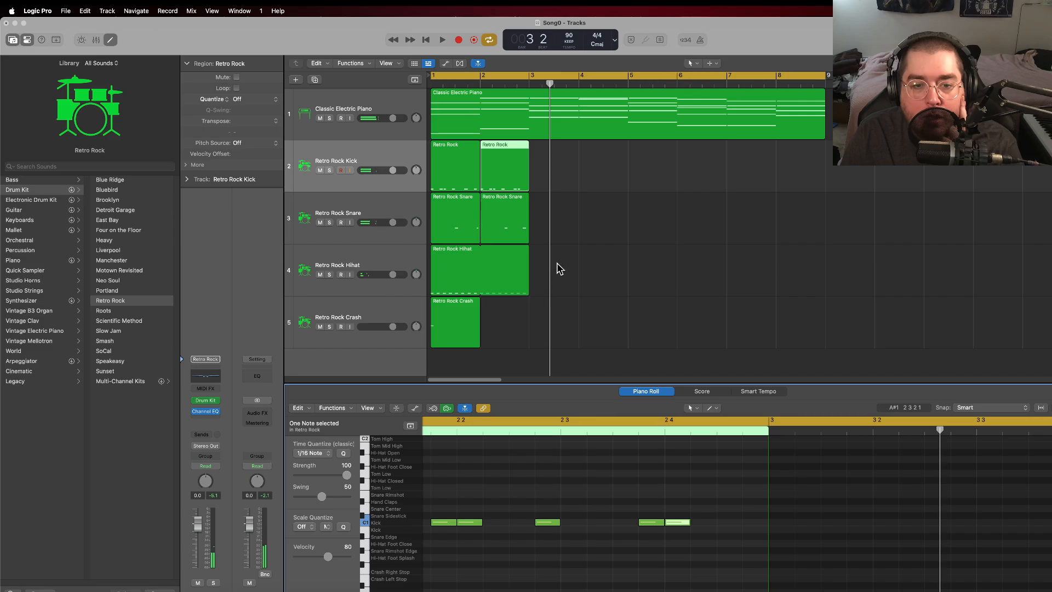
Step: Repeat the kick, snare and hi-hat regions of bars 1–2 into bars 3–4 and play the song from the start
left_click_drag(548, 275, 455, 157)
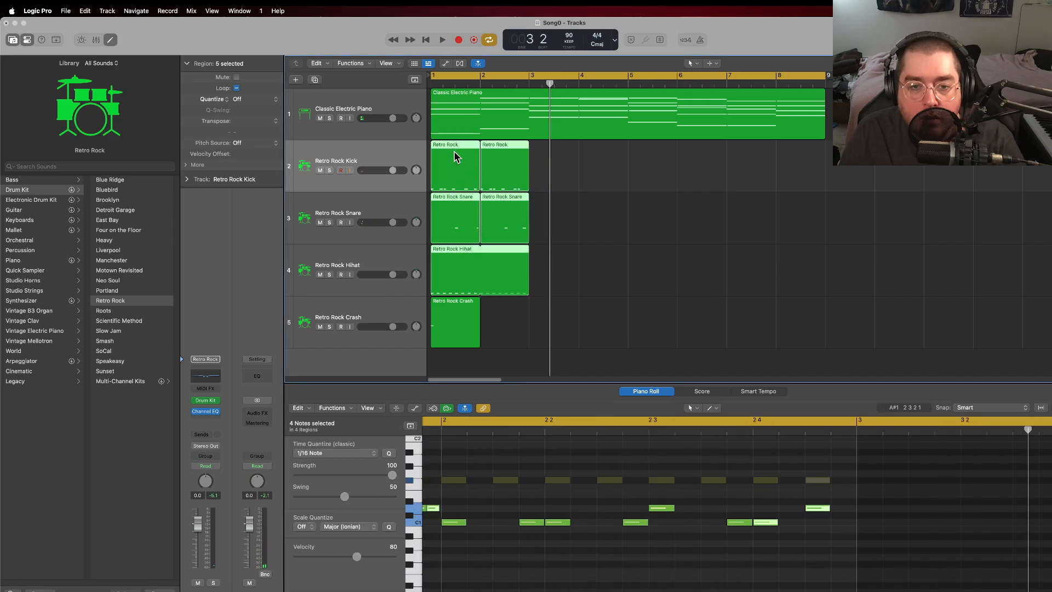
key("super+r")
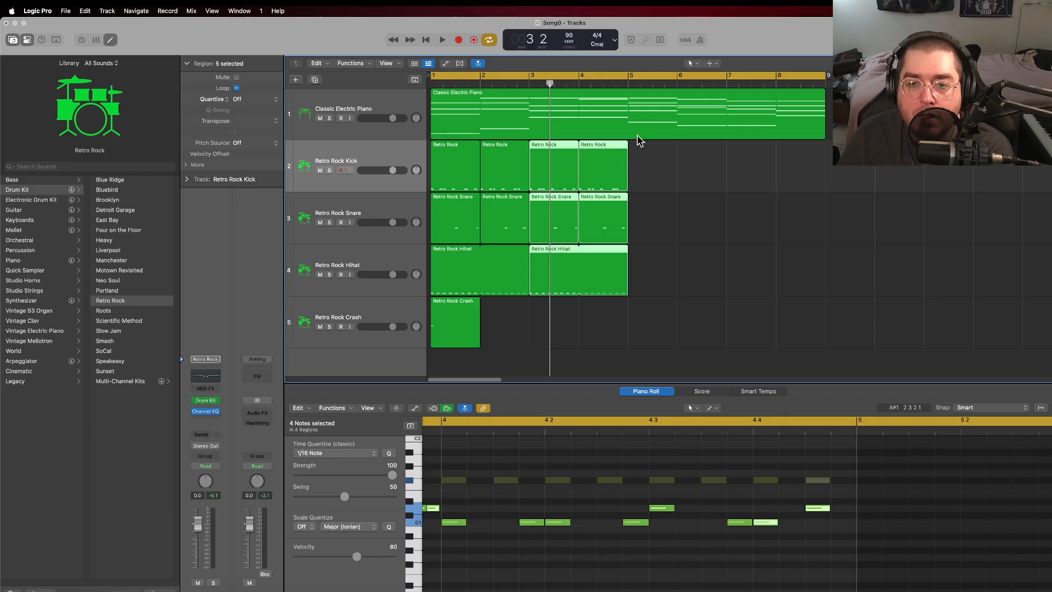
left_click(428, 40)
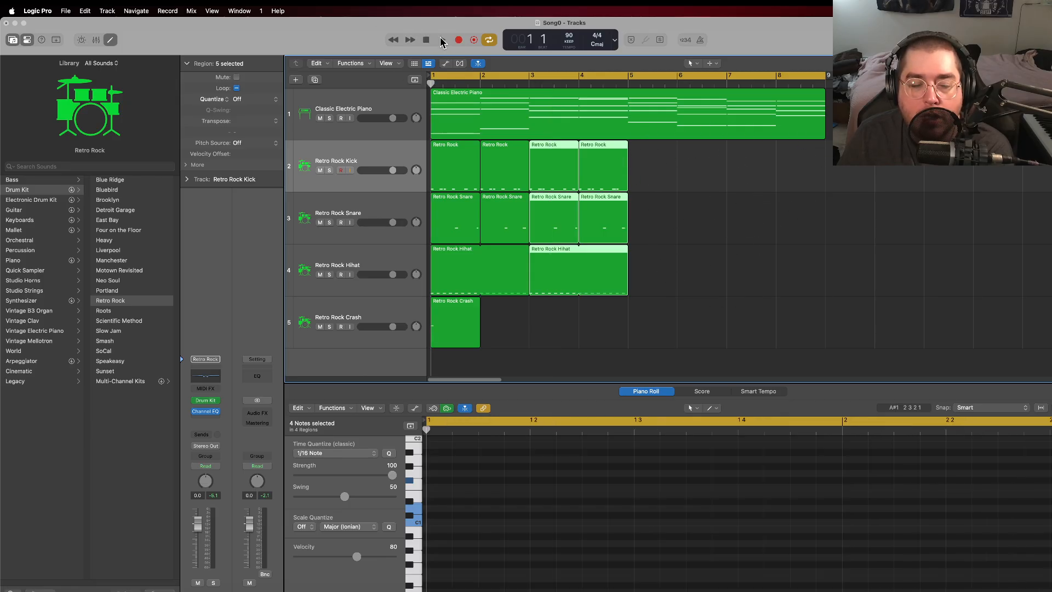
left_click(441, 40)
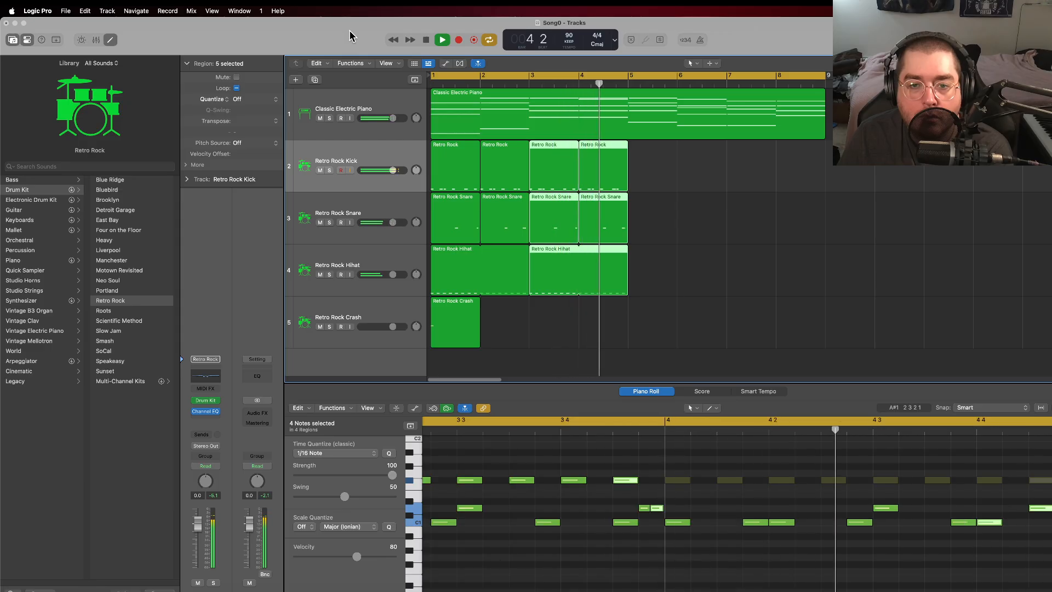
left_click(426, 40)
left_click(634, 169)
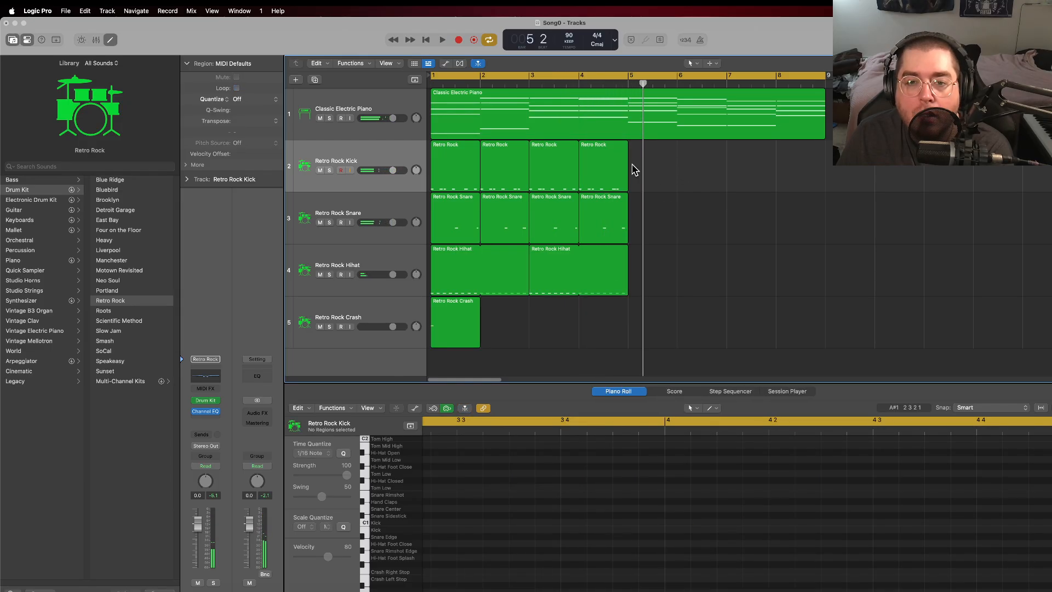
left_click(453, 156)
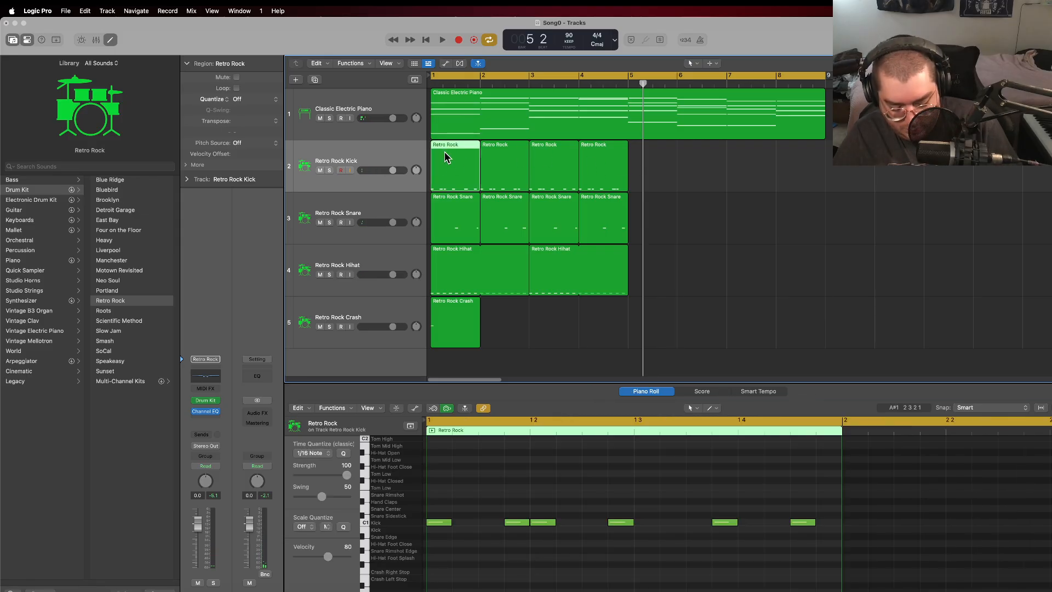
key("super+n")
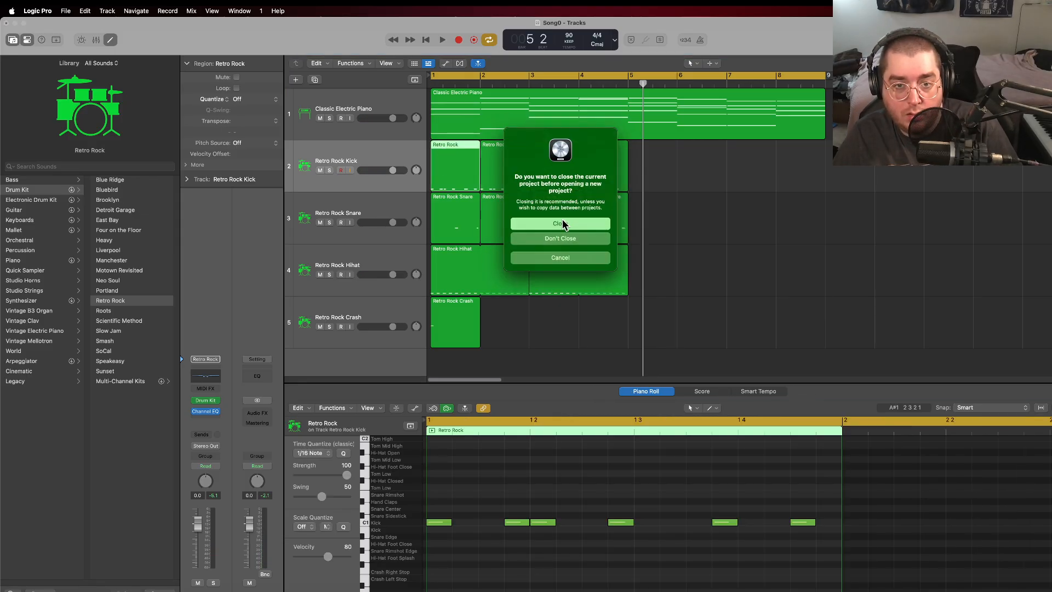
left_click(568, 259)
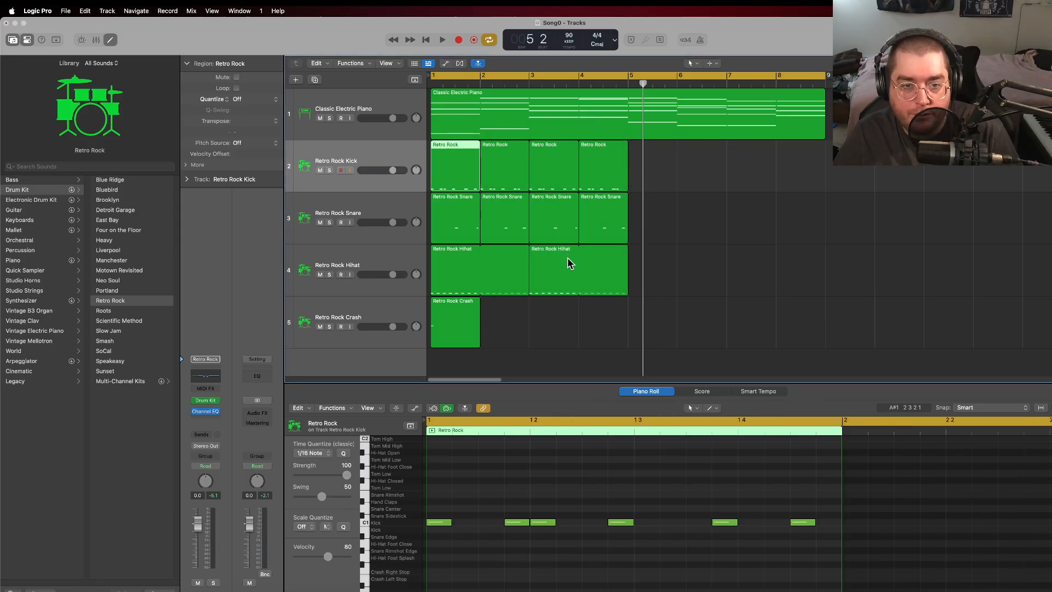
Step: Rename the bar 1 region on the Retro Rock Kick track as 0
right_click(448, 152)
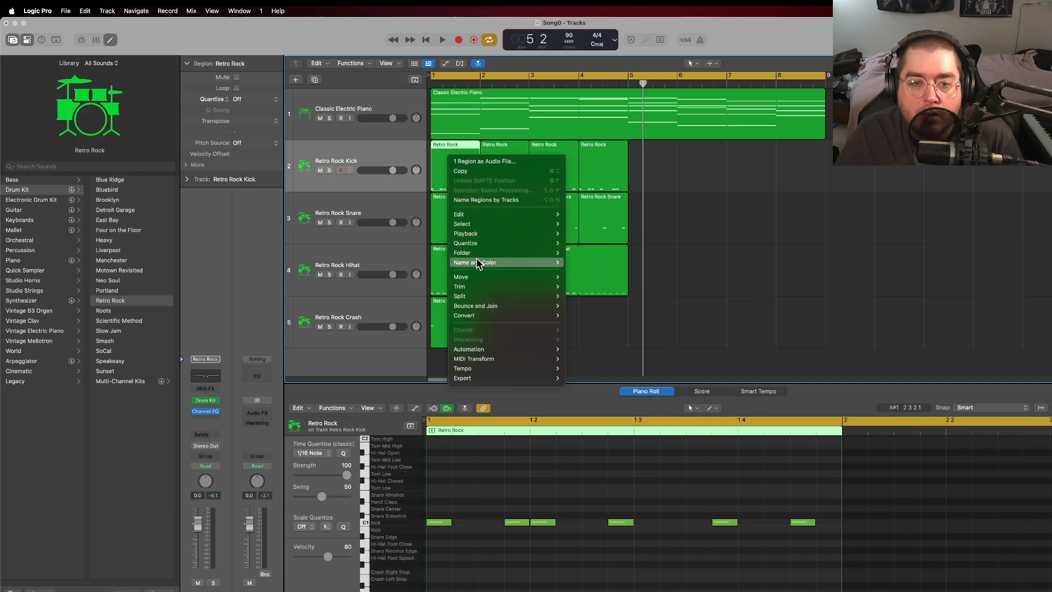
mouse_move(523, 218)
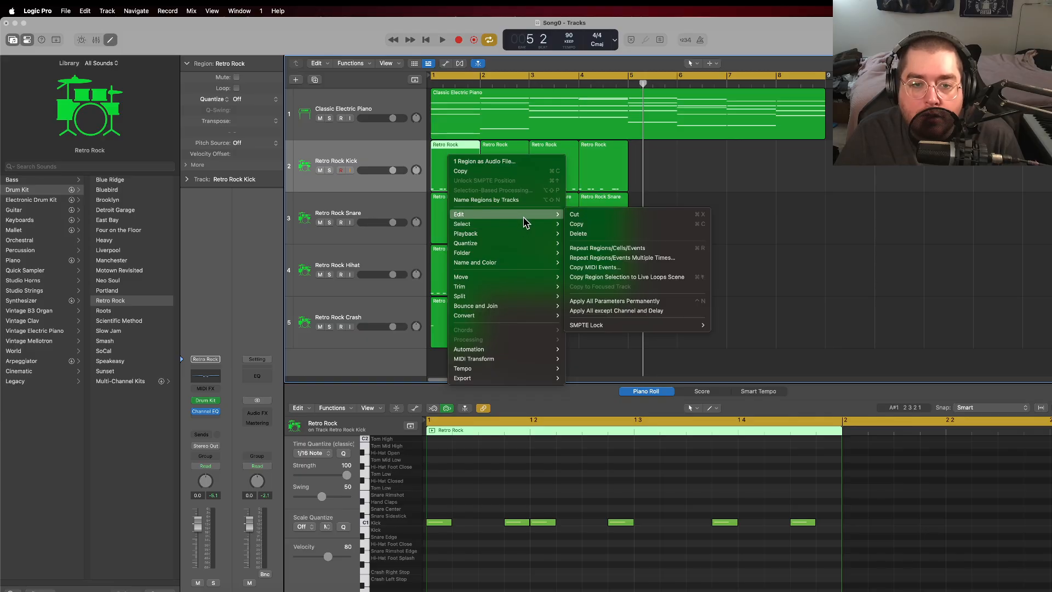
mouse_move(531, 237)
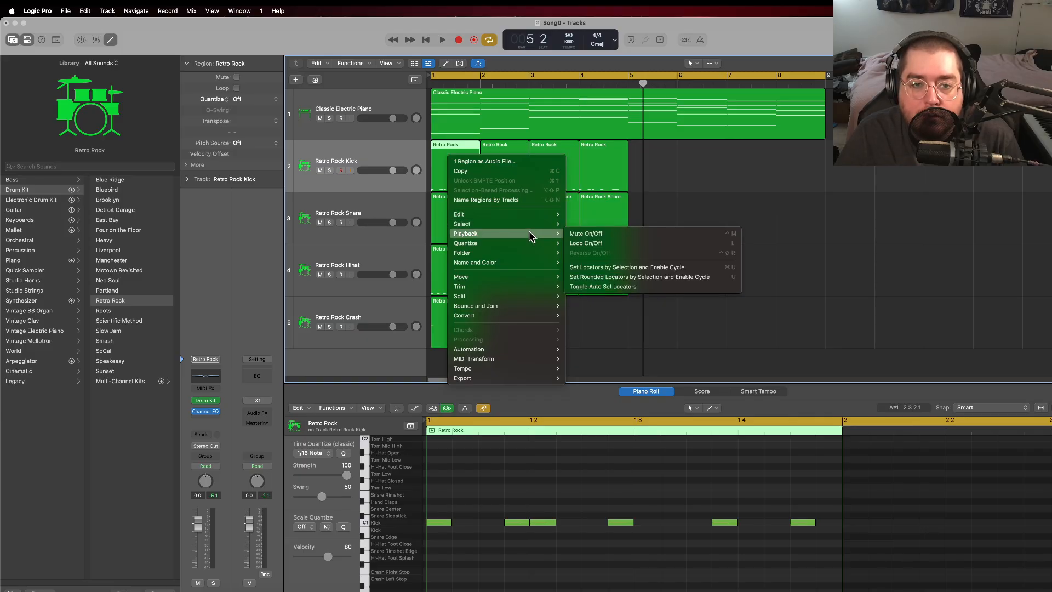
mouse_move(548, 267)
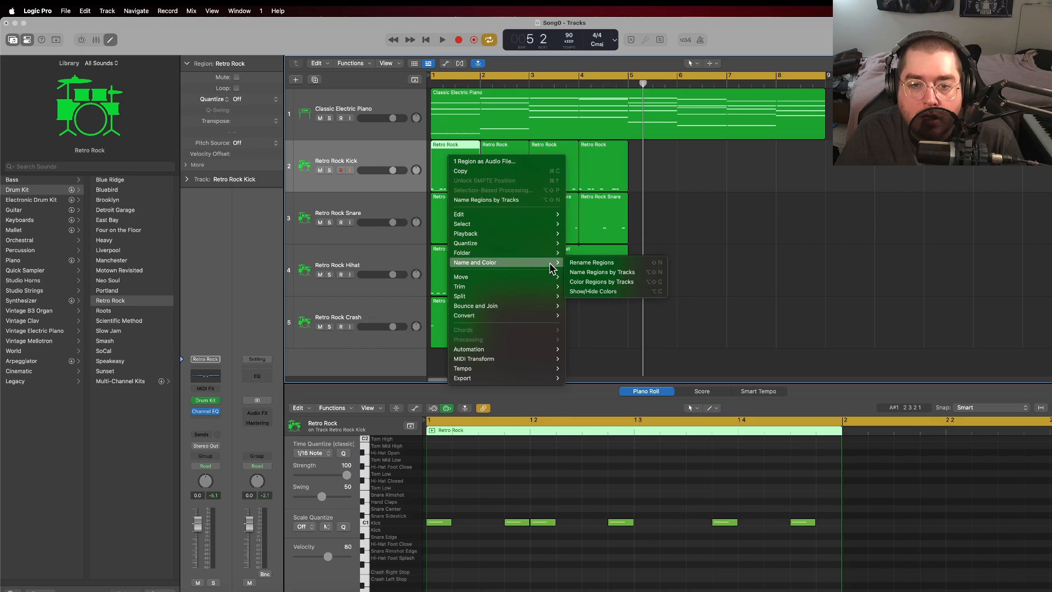
left_click(594, 264)
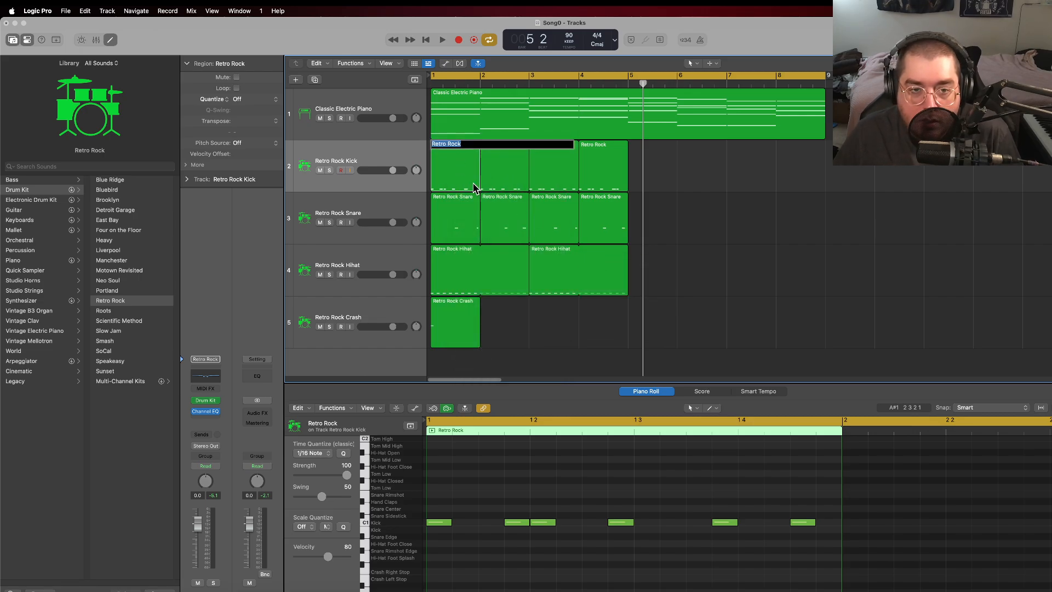
key("Return")
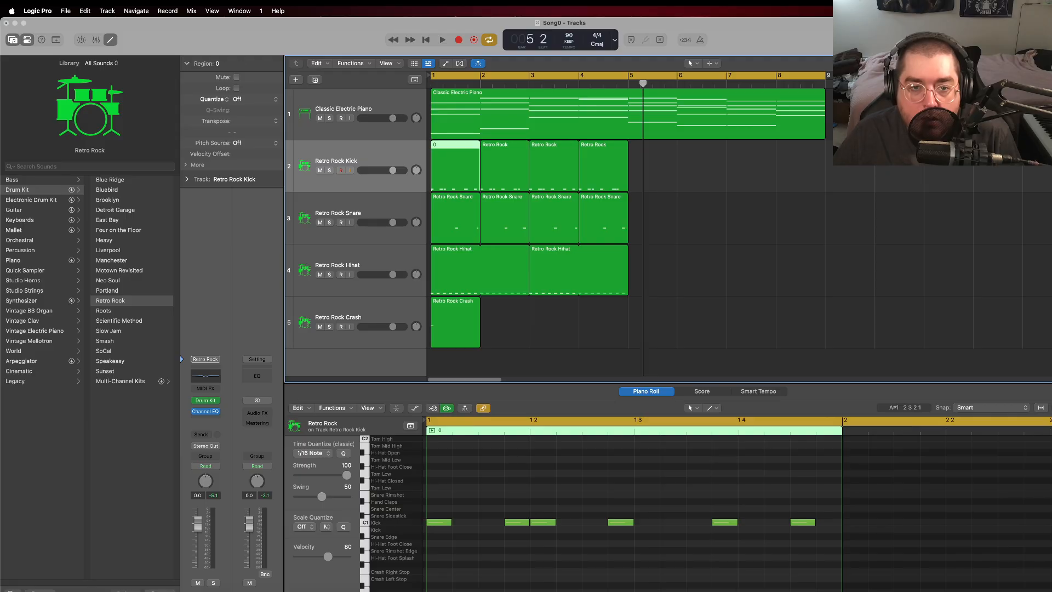
Step: Rename the bar 2 region on the Retro Rock Kick track as 1
left_click(492, 145)
right_click(490, 144)
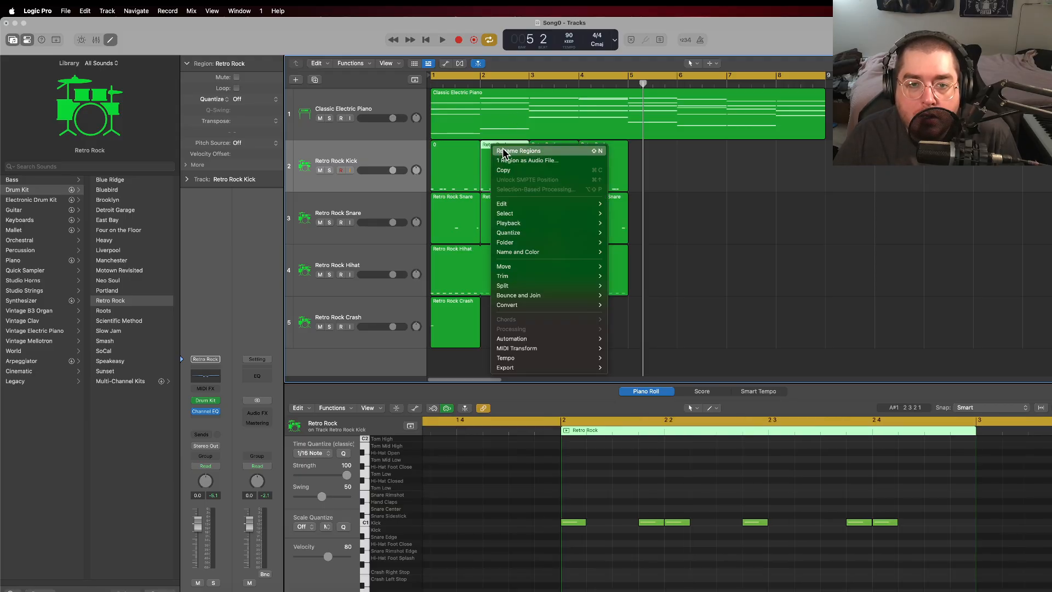
left_click(498, 151)
type("1")
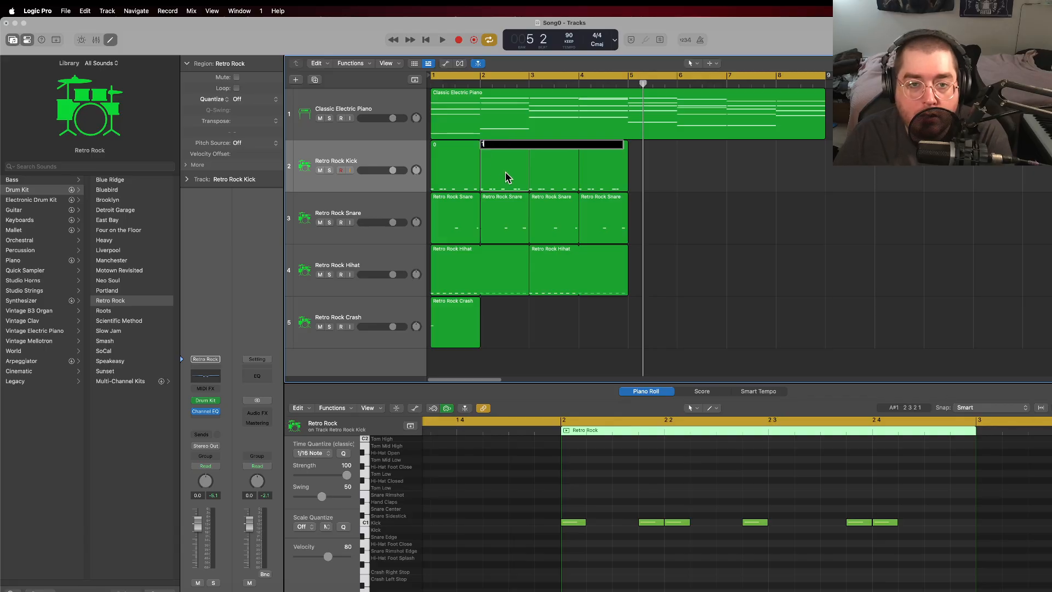
Step: Rename the bar 3 region on the Retro Rock Kick track as 0
left_click(555, 166)
right_click(538, 144)
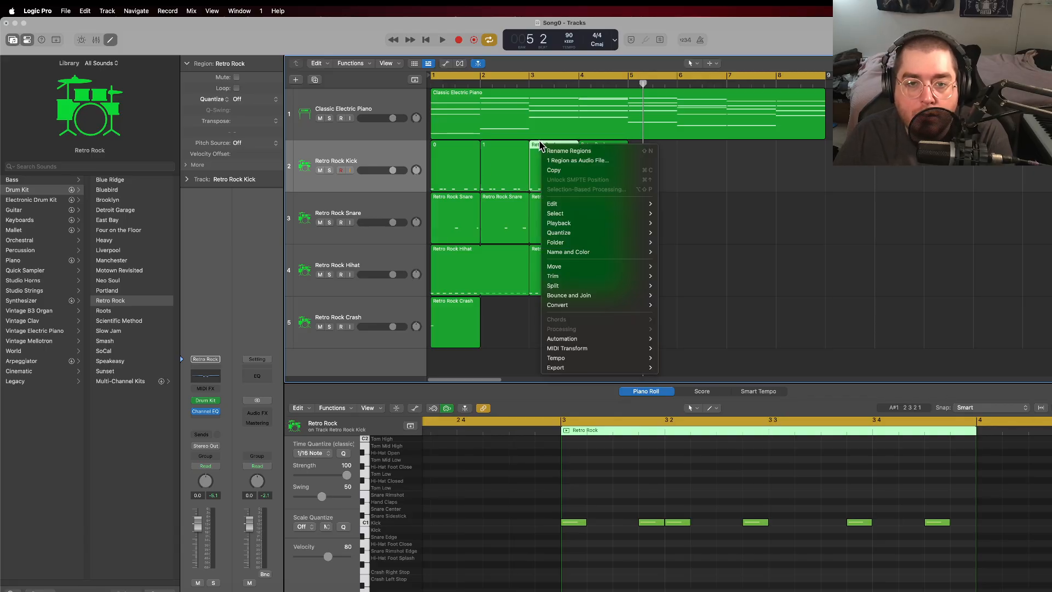
left_click(554, 152)
type("0")
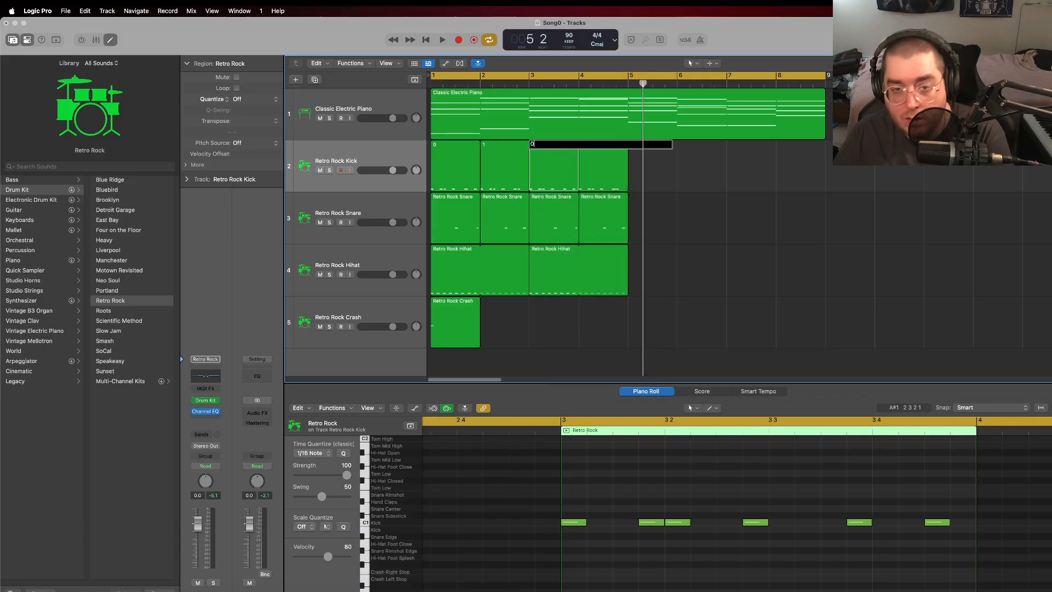
left_click(597, 174)
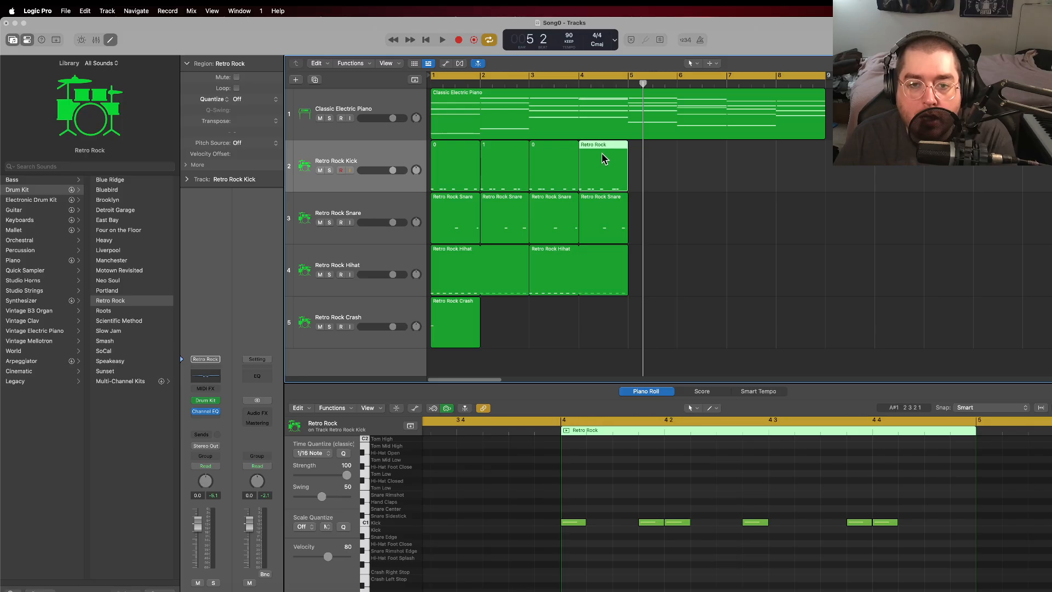
Step: Rename the bar 1 region on the Retro Rock Snare track as 0
left_click(449, 201)
right_click(446, 199)
left_click(465, 203)
type("0")
left_click(495, 205)
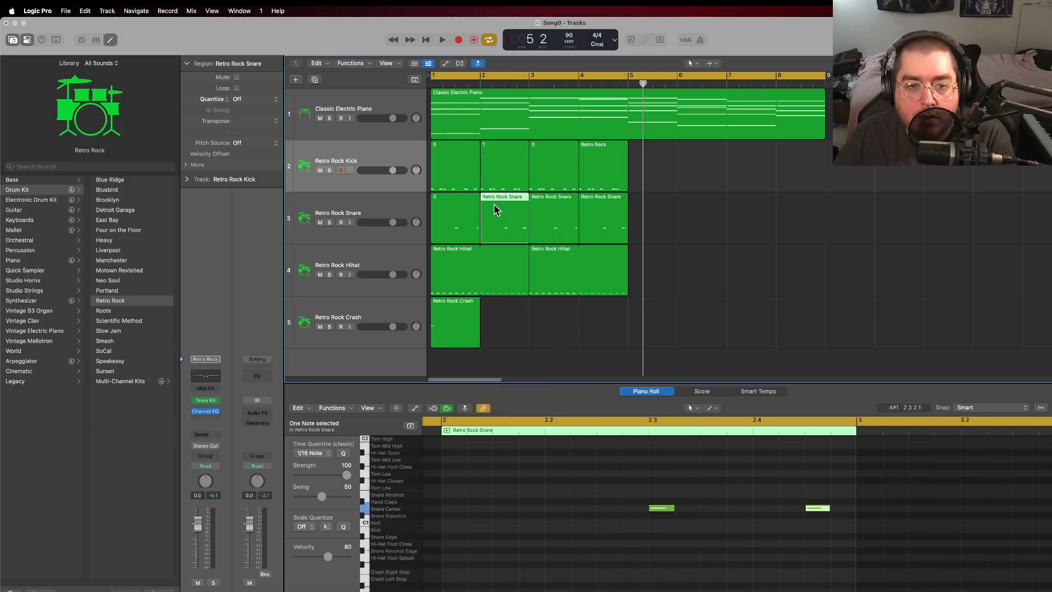
Step: Rename the Retro Rock Snare regions at bars 2 and 3 as 1 and 0 respectively
right_click(494, 205)
left_click(509, 209)
type("1")
right_click(552, 216)
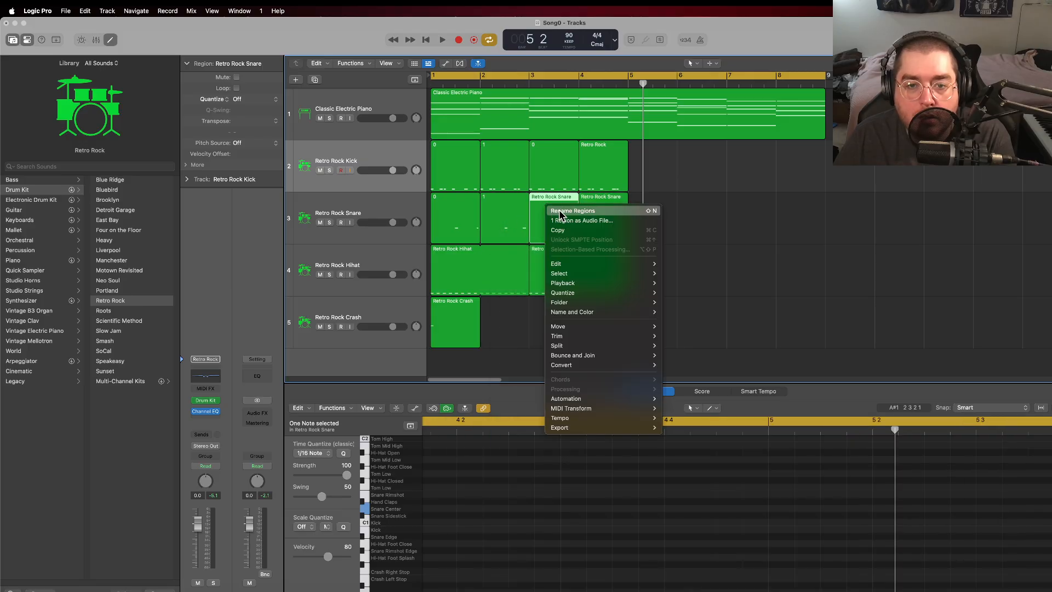
left_click(563, 218)
type("0")
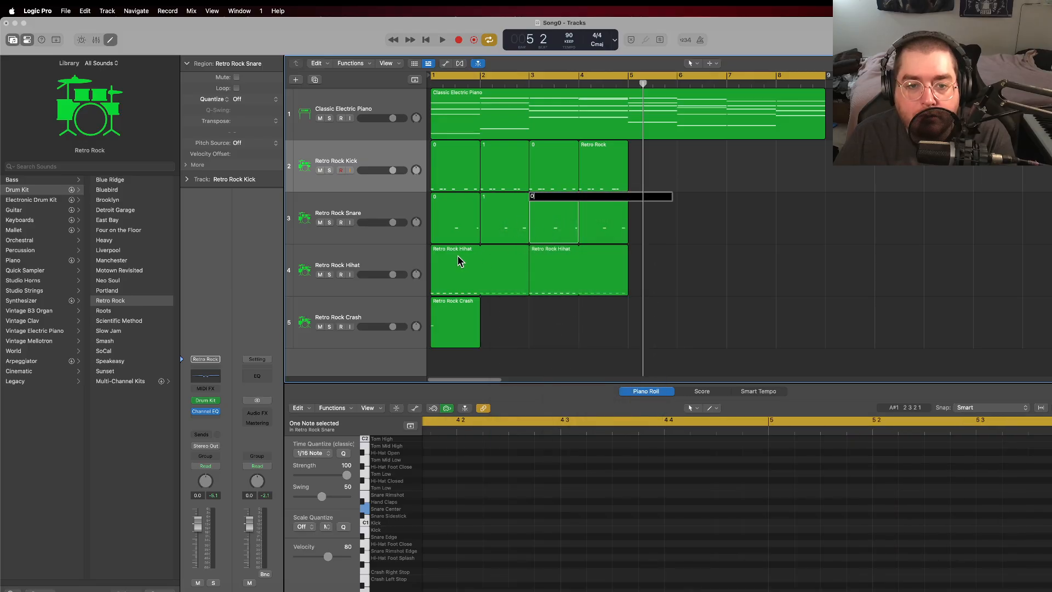
Step: Rename the first region on the Retro Rock Hihat track as 0
left_click(445, 254)
right_click(445, 254)
left_click(458, 258)
type("0")
left_click(533, 317)
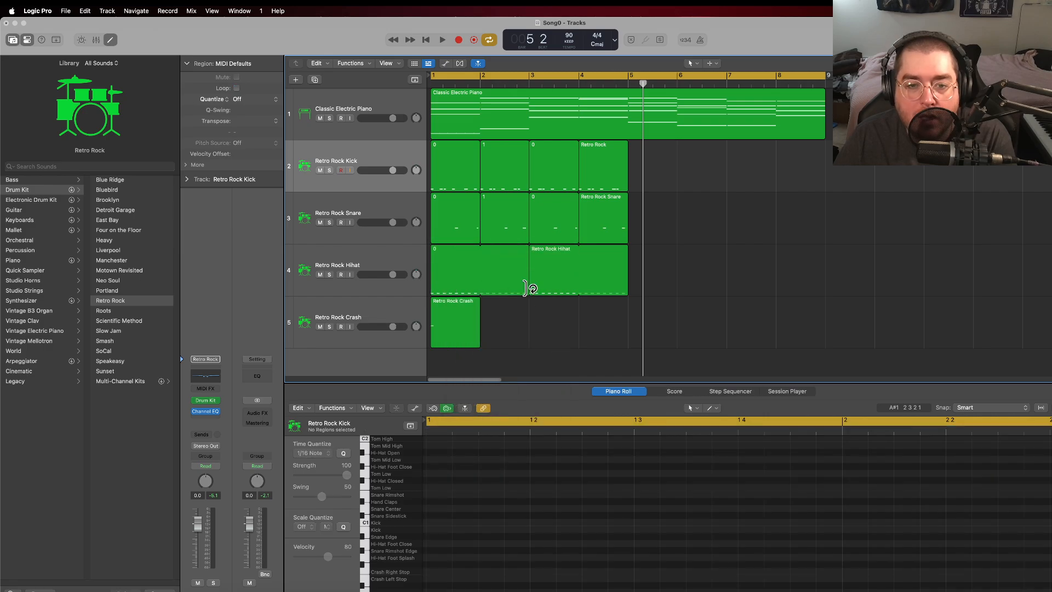
Step: Shorten the hi-hat region 0 to one bar and repeat it into bar 2
left_click_drag(525, 292, 480, 292)
right_click(462, 263)
left_click(453, 248)
key("super+r")
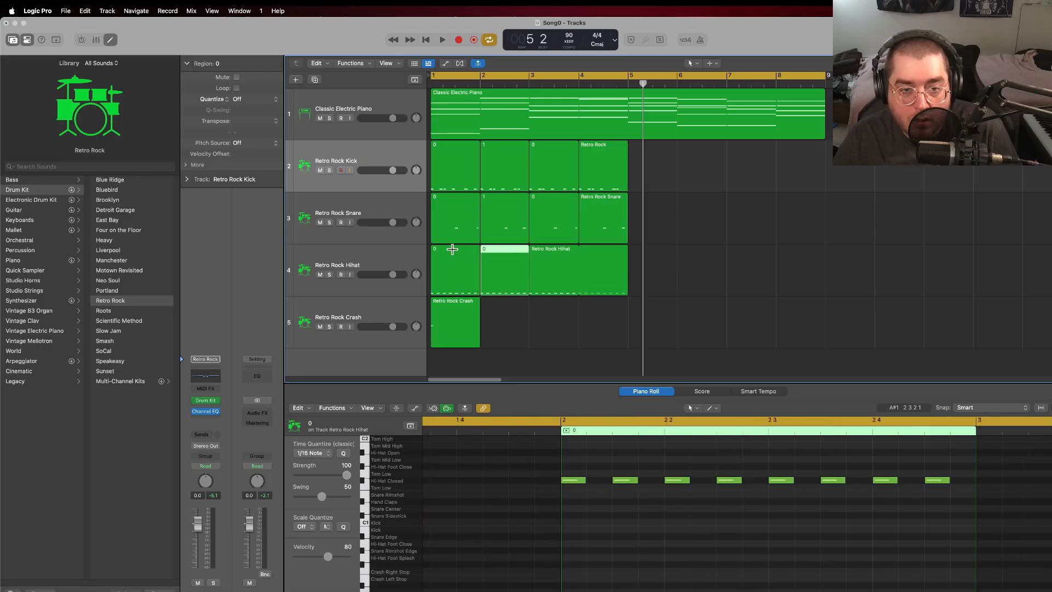
Step: Replace the Retro Rock Hihat region starting at bar 3 with repeats of hi-hat region 0 in bars 3 and 4
left_click_drag(628, 252, 578, 252)
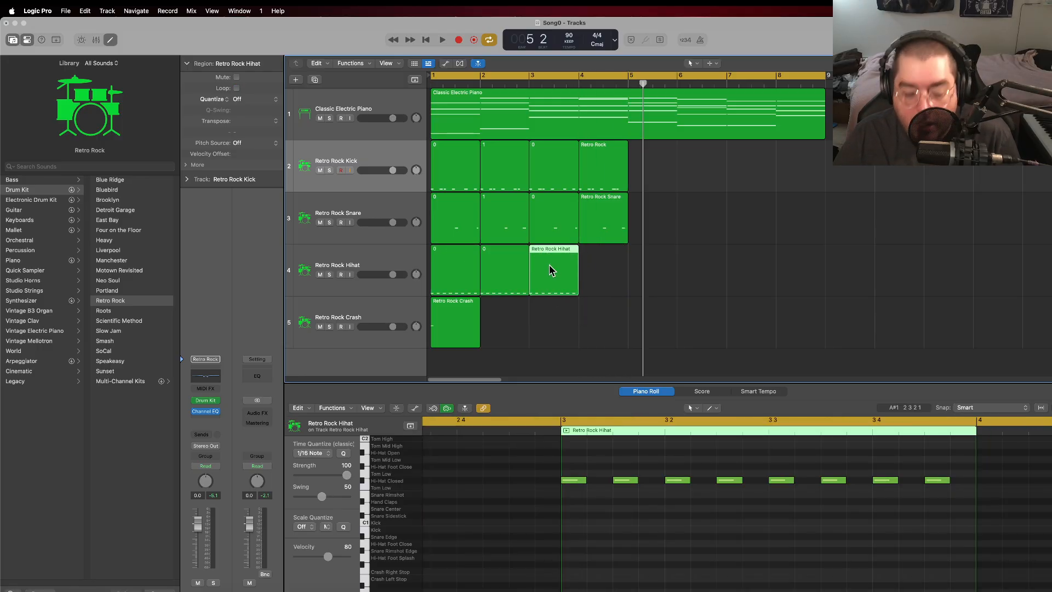
key("Delete")
left_click(510, 263)
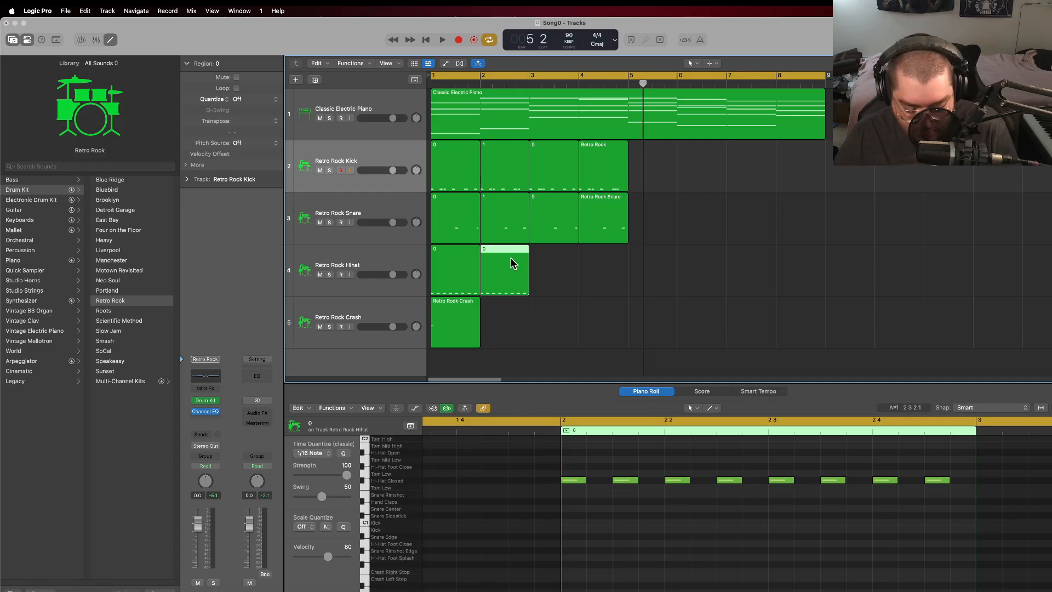
key("super+r")
key("super+r")
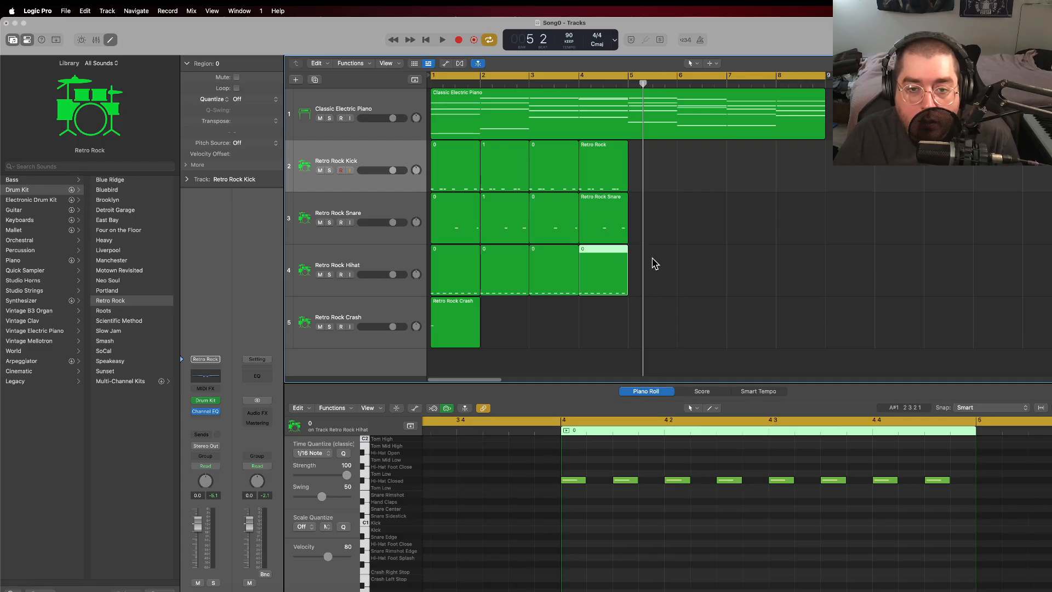
left_click(678, 242)
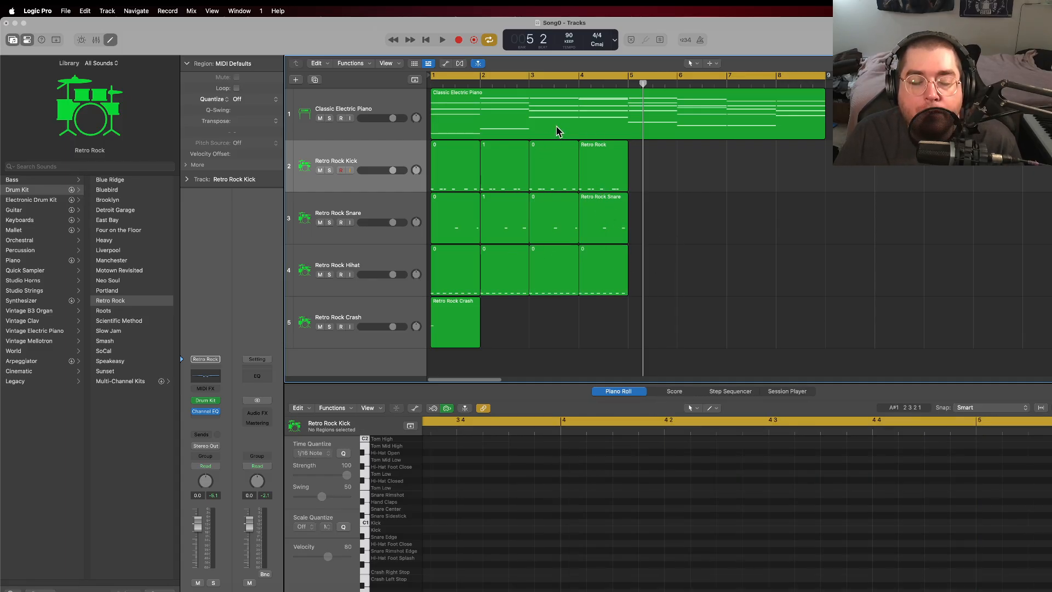
Step: Play back the drum pattern with the piano and replay bar 4 while viewing its kick notes
key("space")
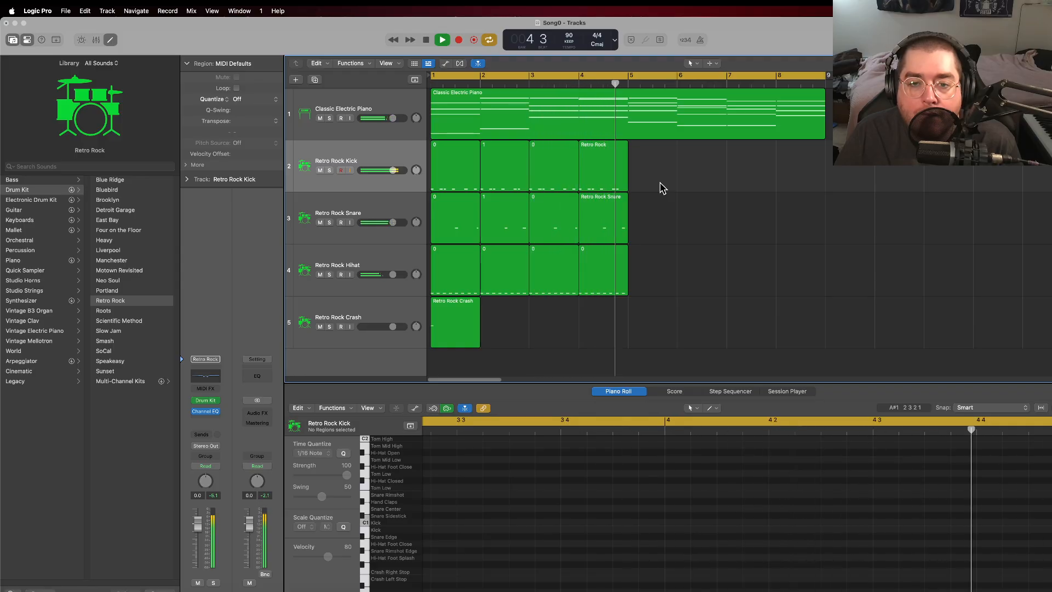
left_click(426, 40)
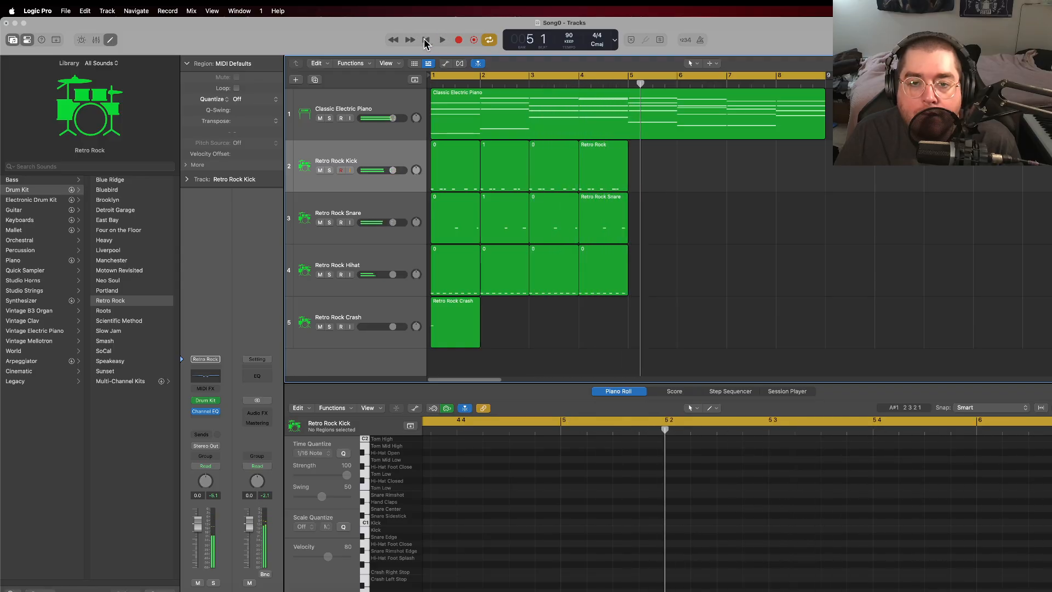
left_click(603, 161)
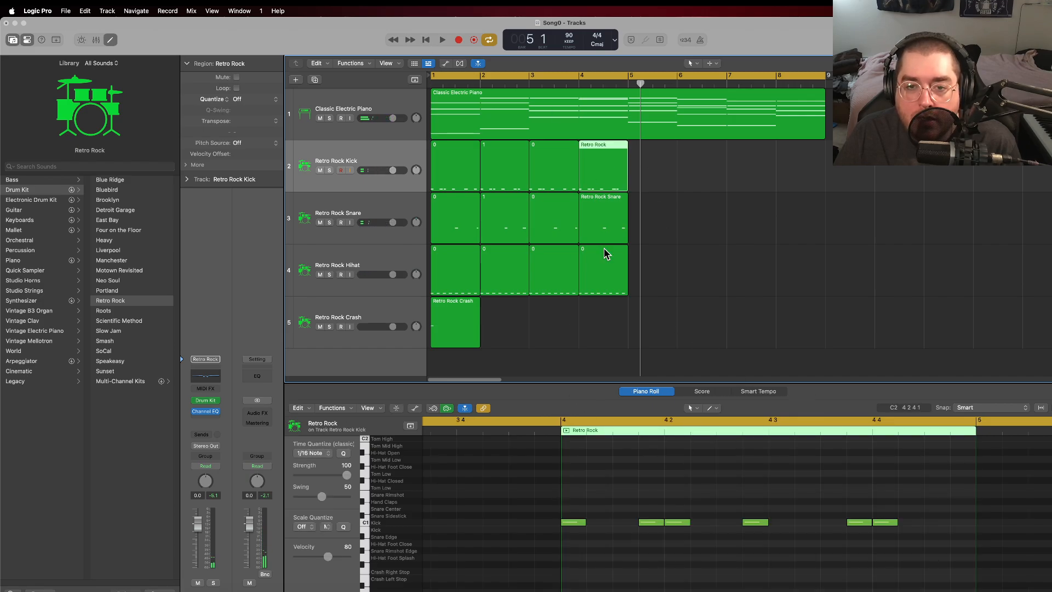
left_click(581, 84)
key("space")
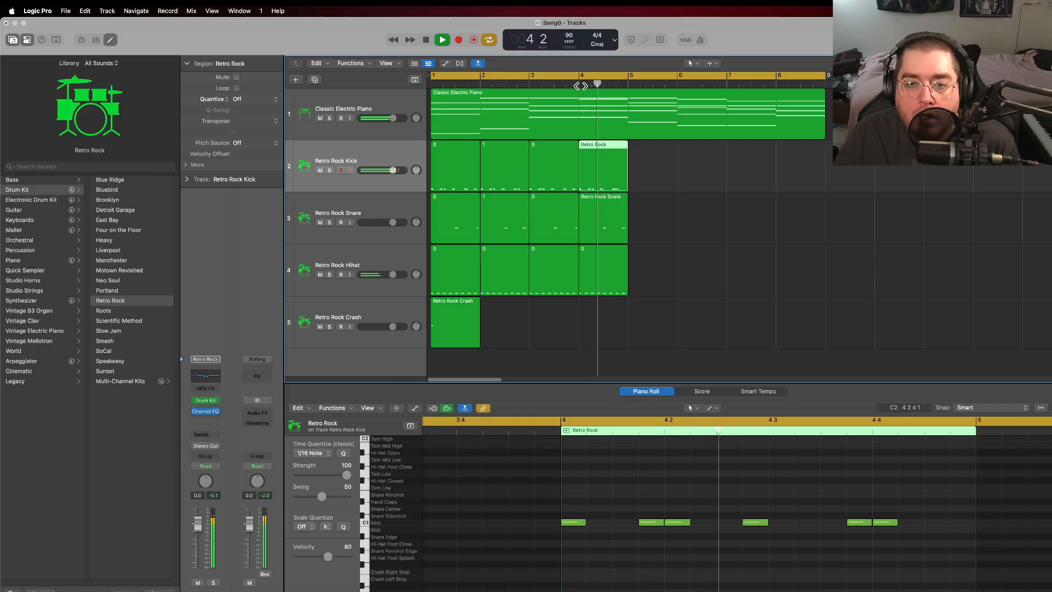
key("space")
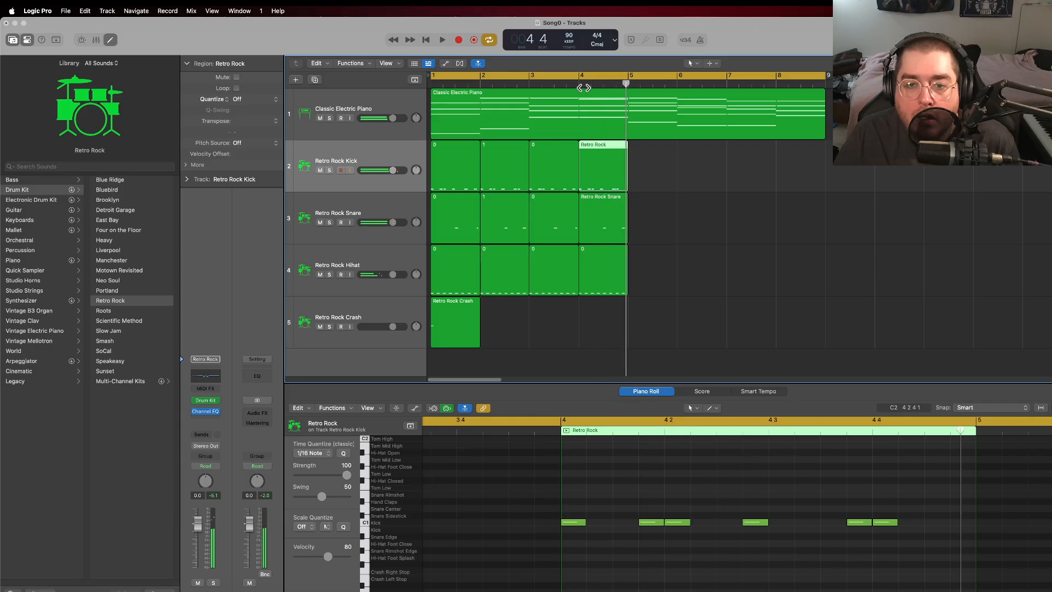
Step: In the bar 4 snare region, move the last Snare Center note to beat 4 and add another half a beat after it
left_click(599, 214)
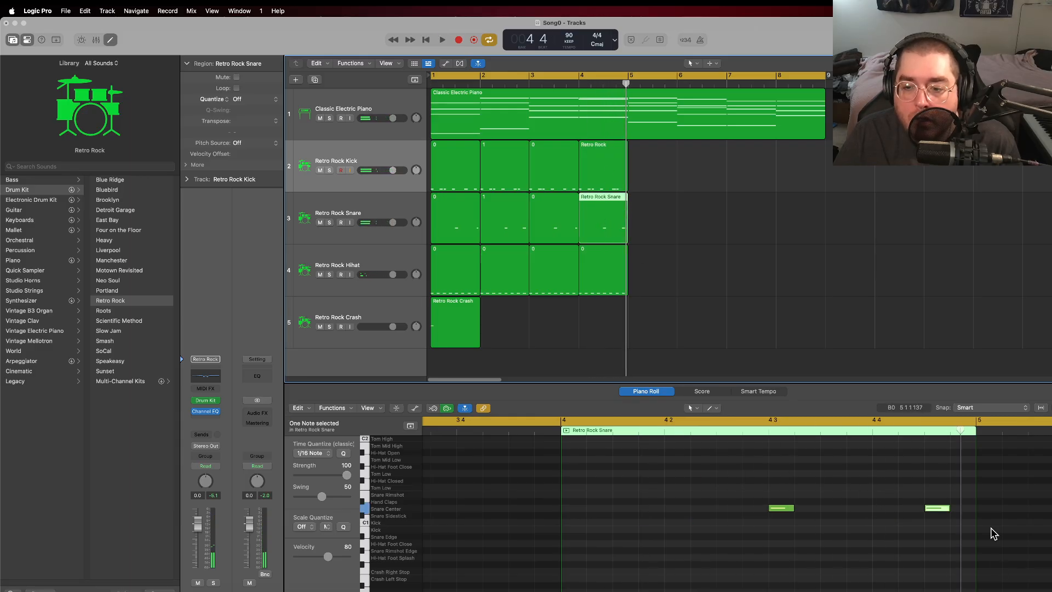
left_click_drag(939, 510, 886, 511)
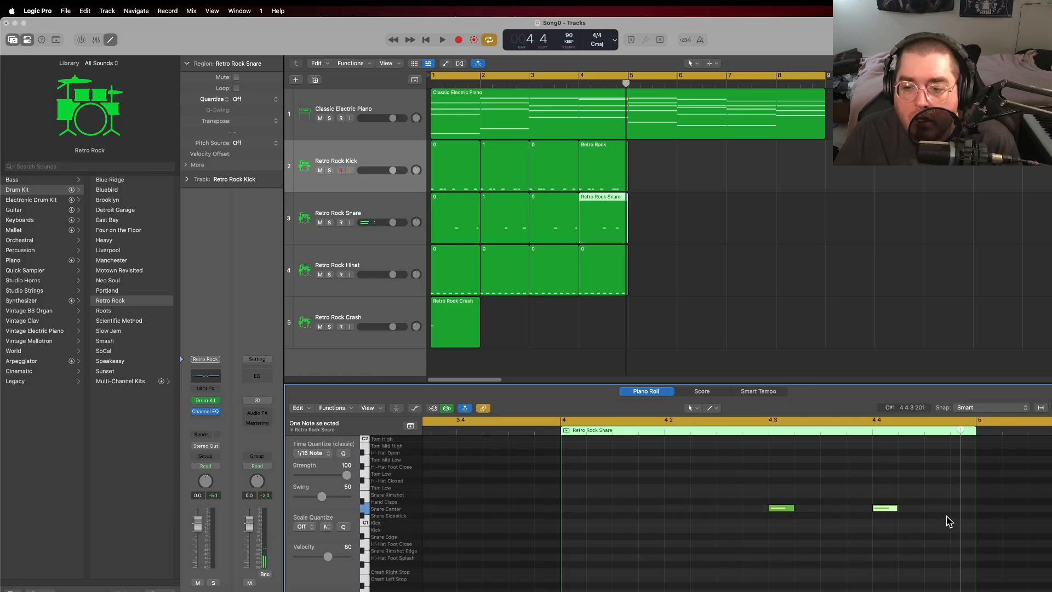
left_click(931, 508)
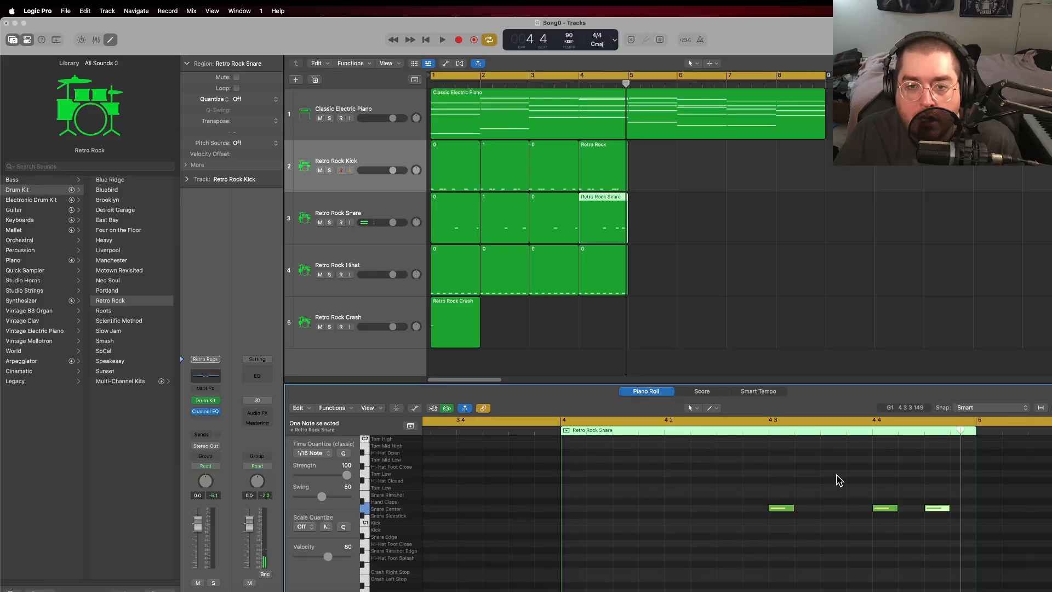
Step: In the bar 4 kick region, move the last note one sixteenth later and add a short kick note at the bar's end
left_click(602, 167)
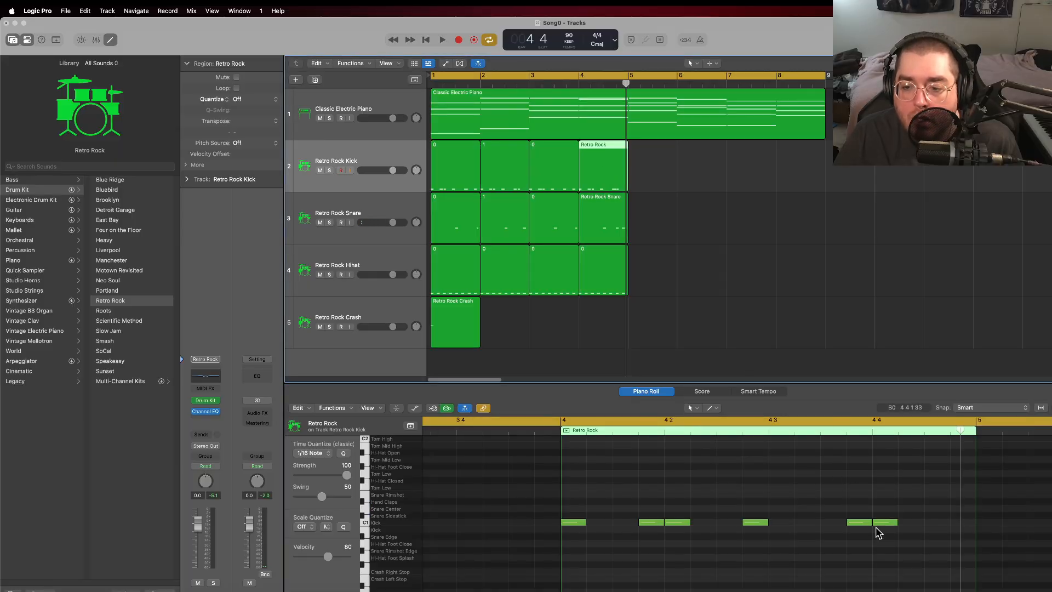
left_click_drag(885, 528, 912, 526)
right_click(956, 522)
left_click(980, 466)
left_click_drag(954, 520, 965, 528)
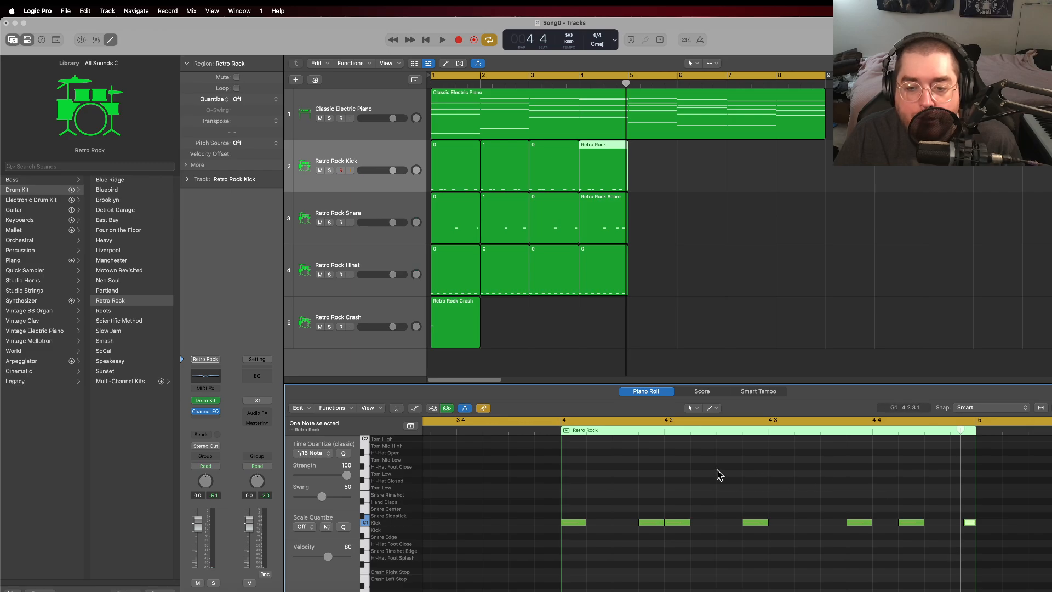
Step: Rename the bar 4 region on the Retro Rock Kick track as 2
left_click(590, 145)
right_click(591, 153)
left_click(604, 160)
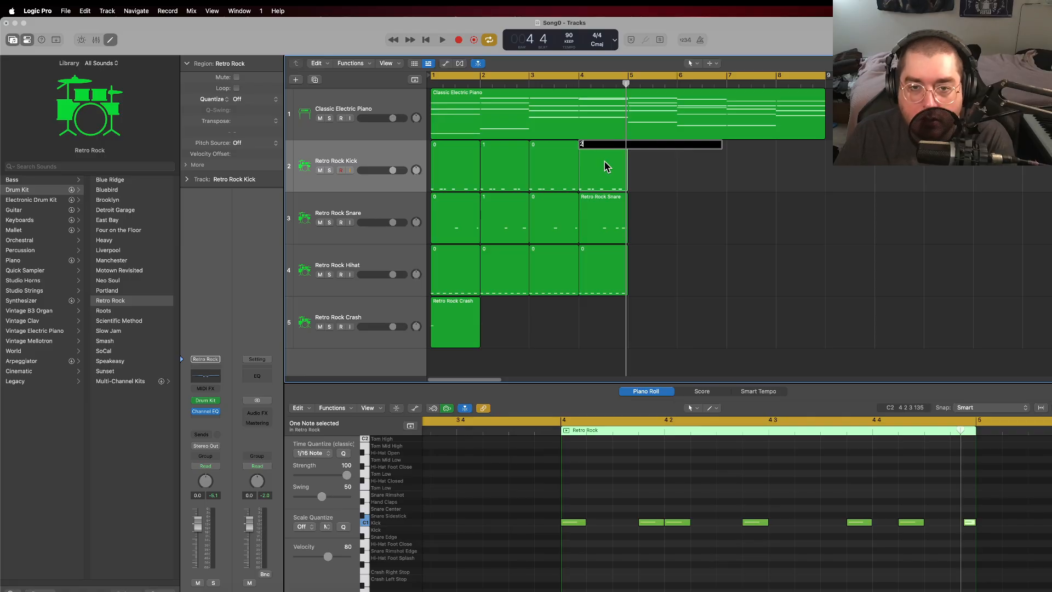
type("2")
left_click(678, 177)
Step: Rename the bar 4 region on the Retro Rock Snare track as 2
right_click(598, 212)
left_click(657, 219)
type("2")
left_click(662, 248)
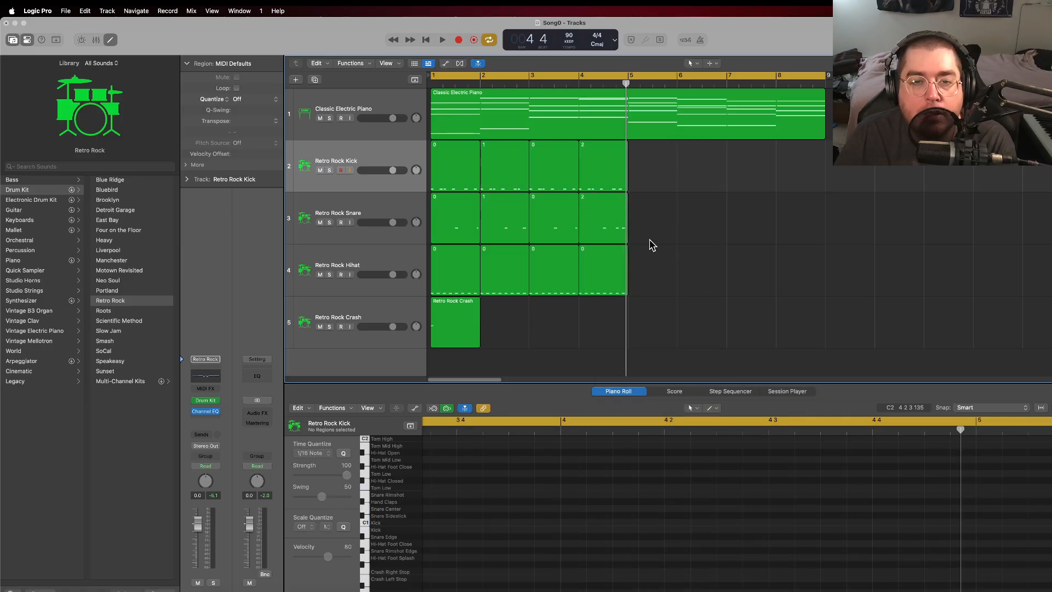
Step: Play the song from the beginning through the bar 4 fill
left_click(426, 40)
left_click(443, 40)
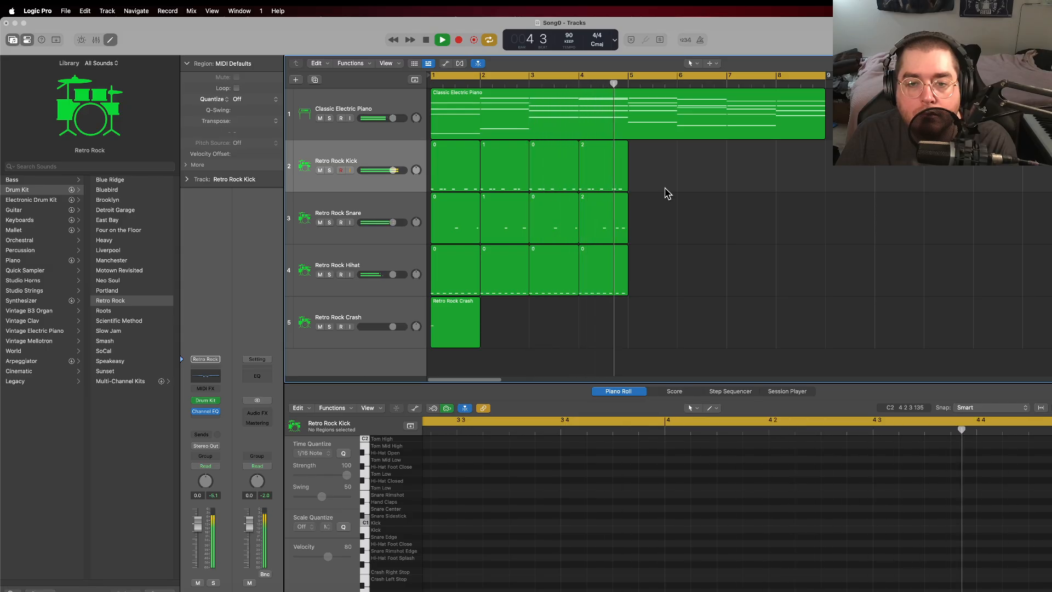
left_click(439, 45)
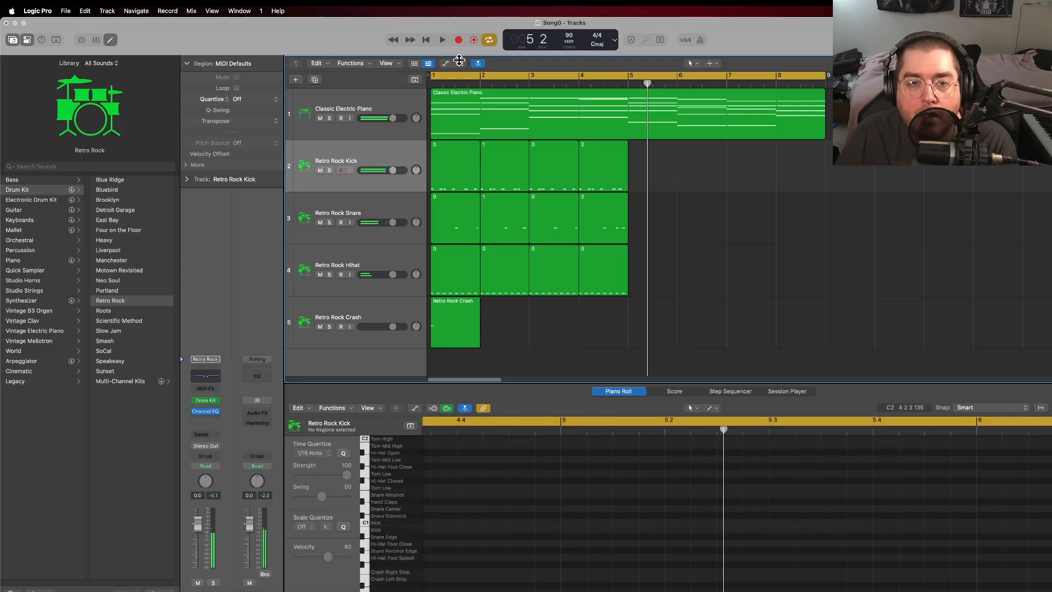
Step: Delete the short kick note at the very end of the bar 4 kick region
left_click(614, 200)
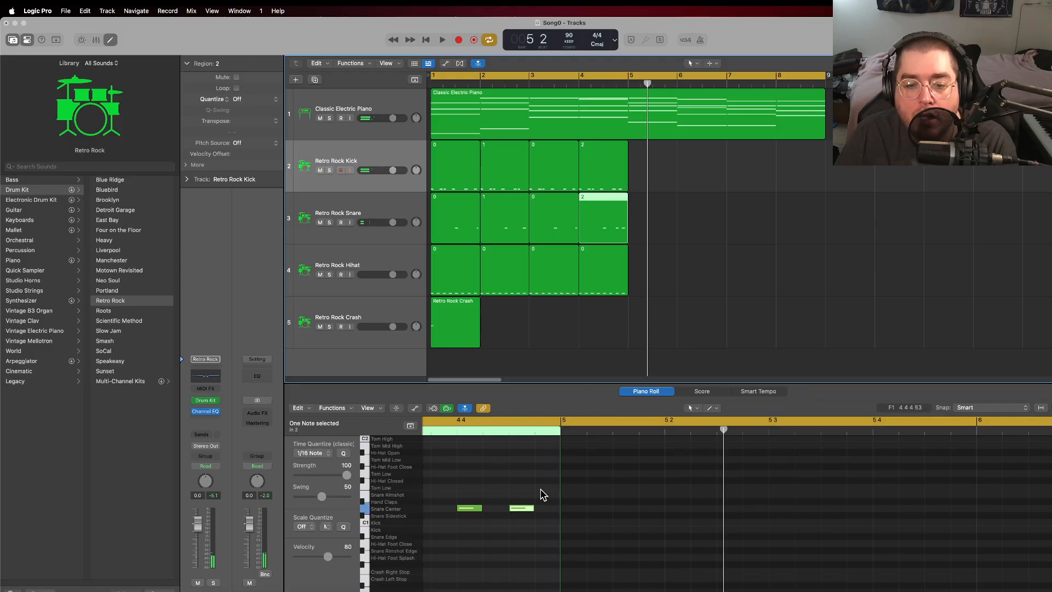
left_click(623, 166)
left_click(556, 525)
key("Delete")
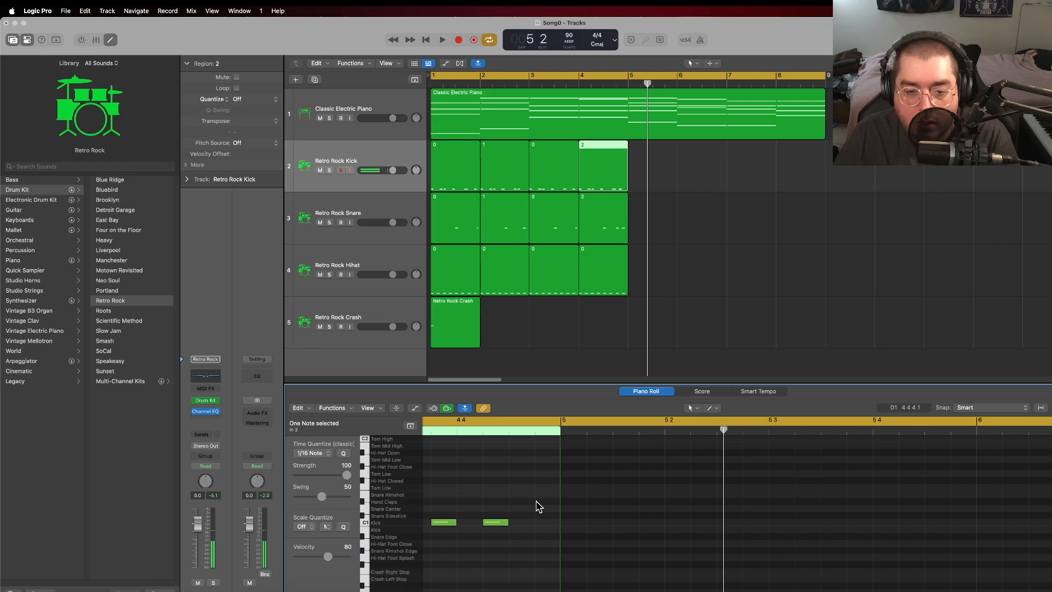
Step: Add a short Snare Center note at the very end of the bar 4 snare region
left_click(614, 217)
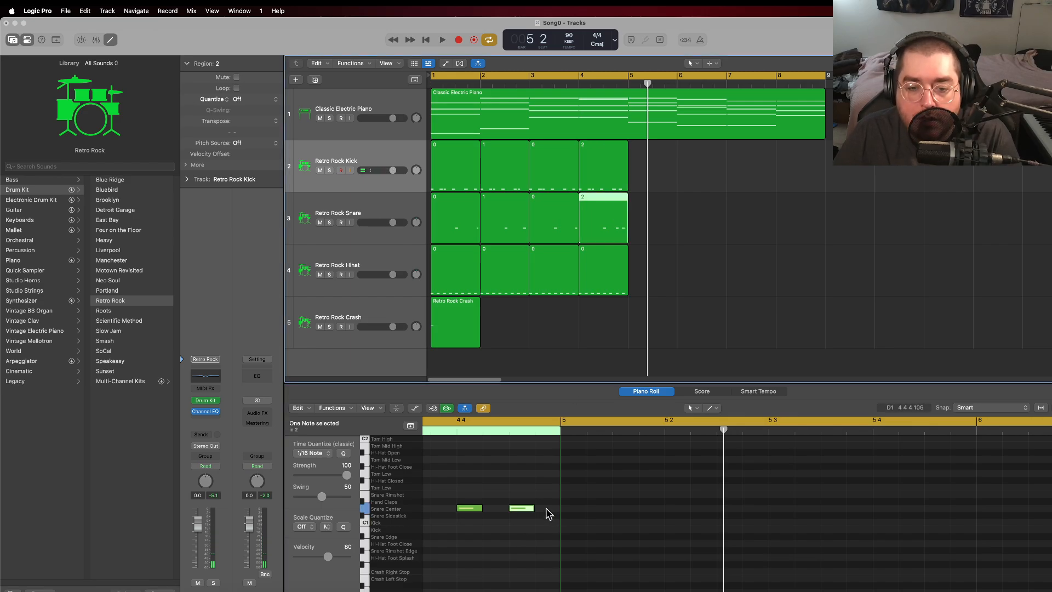
right_click(546, 508)
left_click(572, 467)
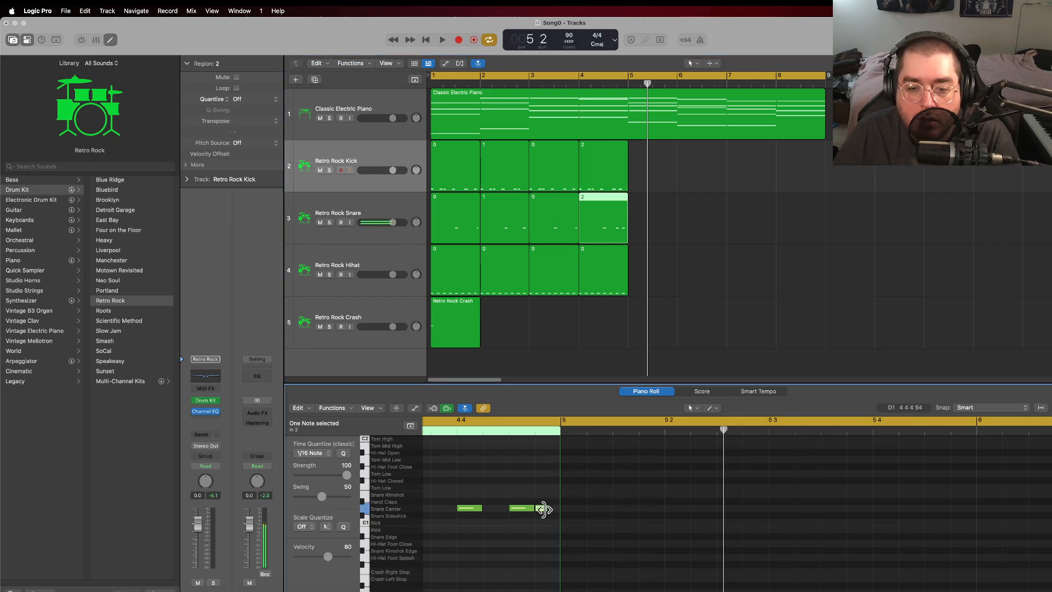
left_click_drag(542, 509, 554, 512)
Step: Add a sixteenth kick note directly after the last note in the bar 4 kick region
left_click(608, 178)
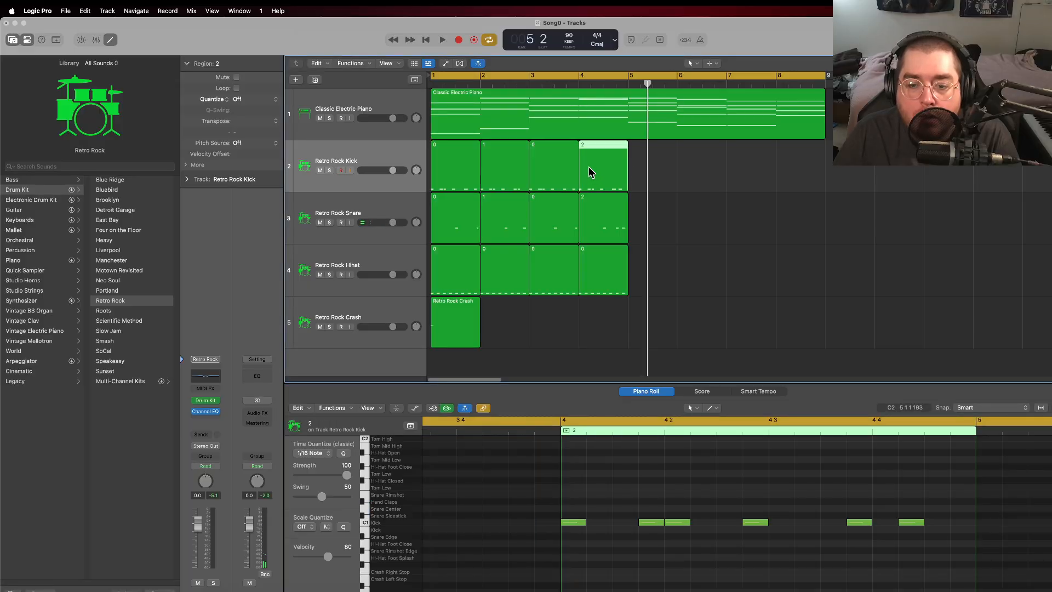
right_click(944, 480)
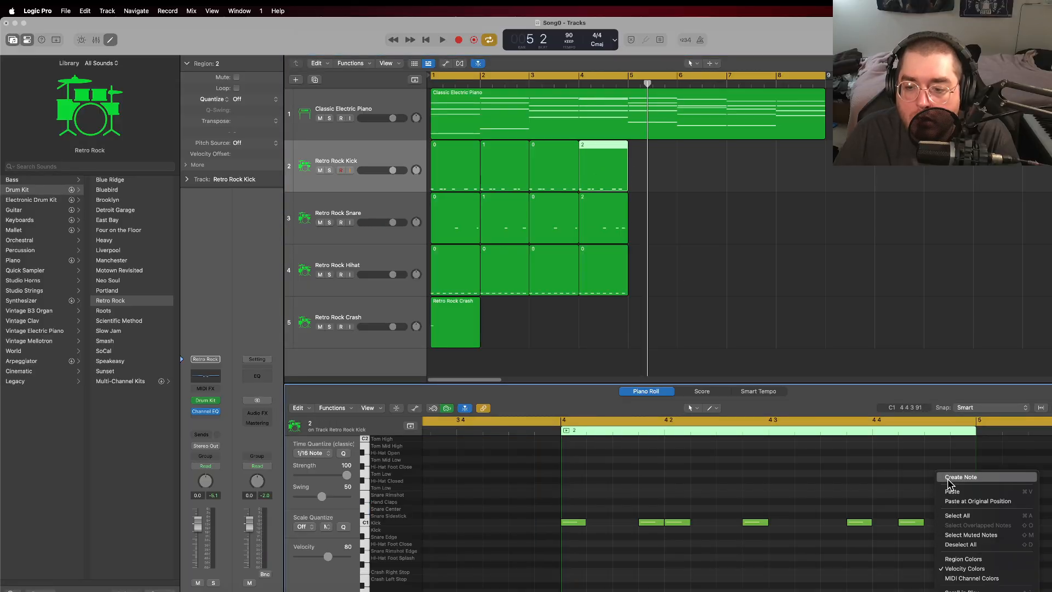
left_click(950, 478)
left_click_drag(934, 519, 950, 521)
Step: Play from bar 4 to hear the edited kick and snare fill
left_click(580, 83)
key("space")
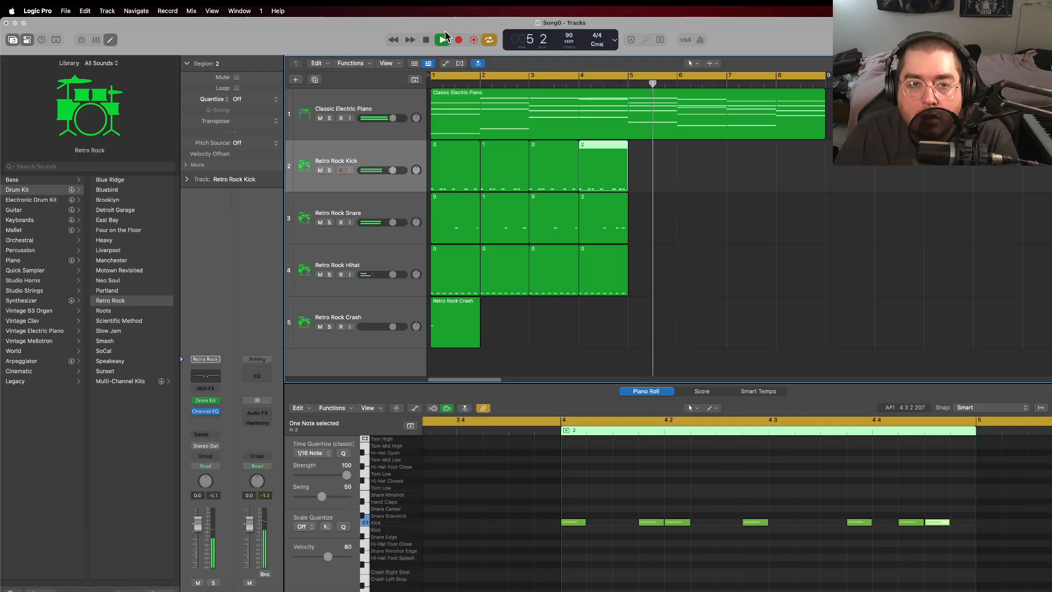
key("space")
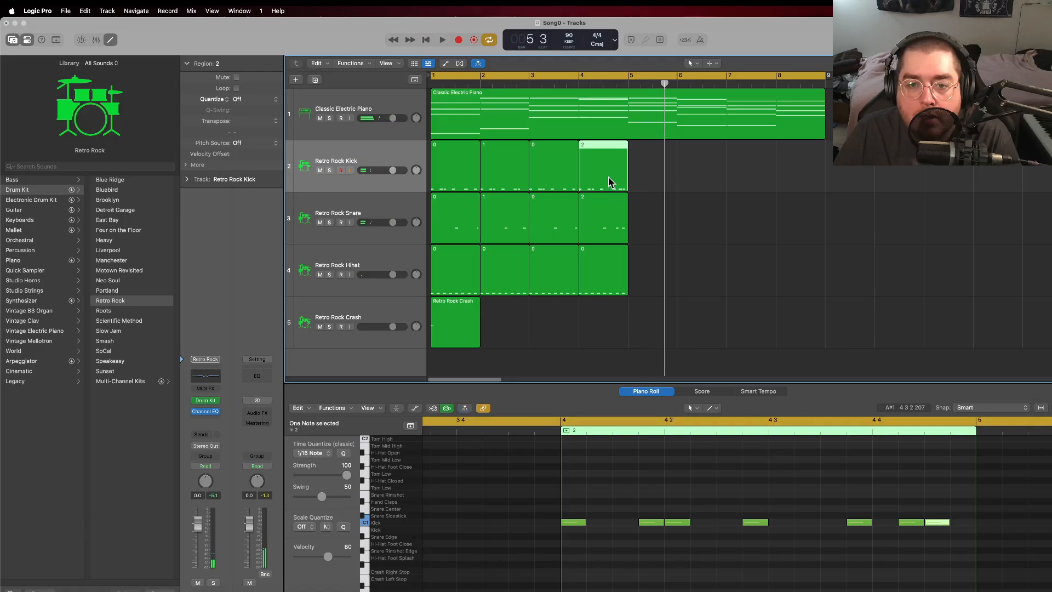
Step: Halve the second-to-last kick note in bar 4 and add a short kick note in the freed space
left_click(930, 531)
mouse_move(920, 523)
left_mouse_down()
mouse_move(906, 528)
mouse_move(919, 527)
left_mouse_up()
right_click(914, 523)
left_click(933, 468)
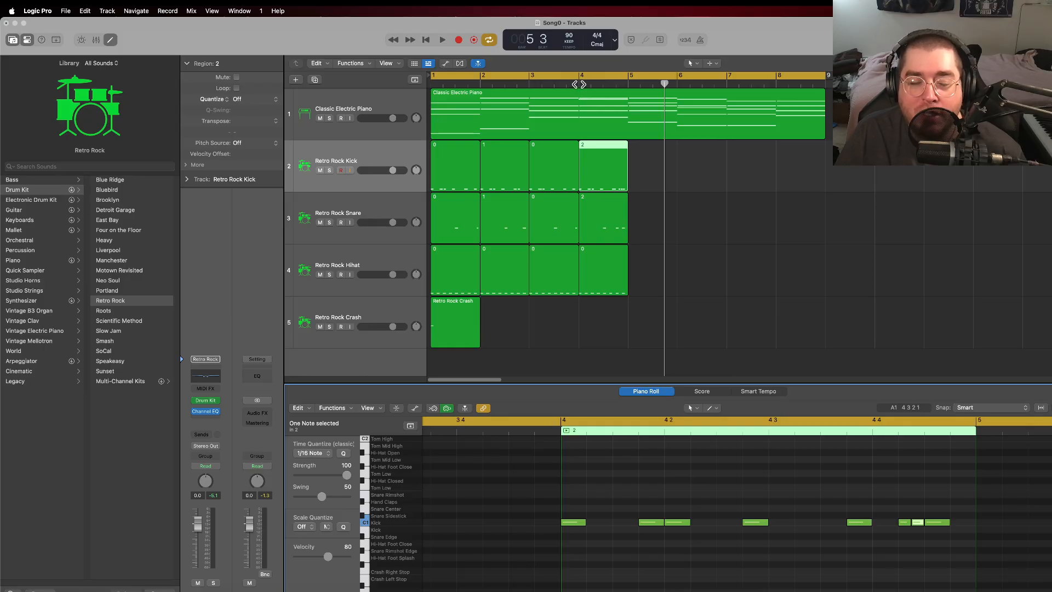
Step: Replay the fill from bar 4 and display the notes of the bar 4 snare region
left_click(579, 85)
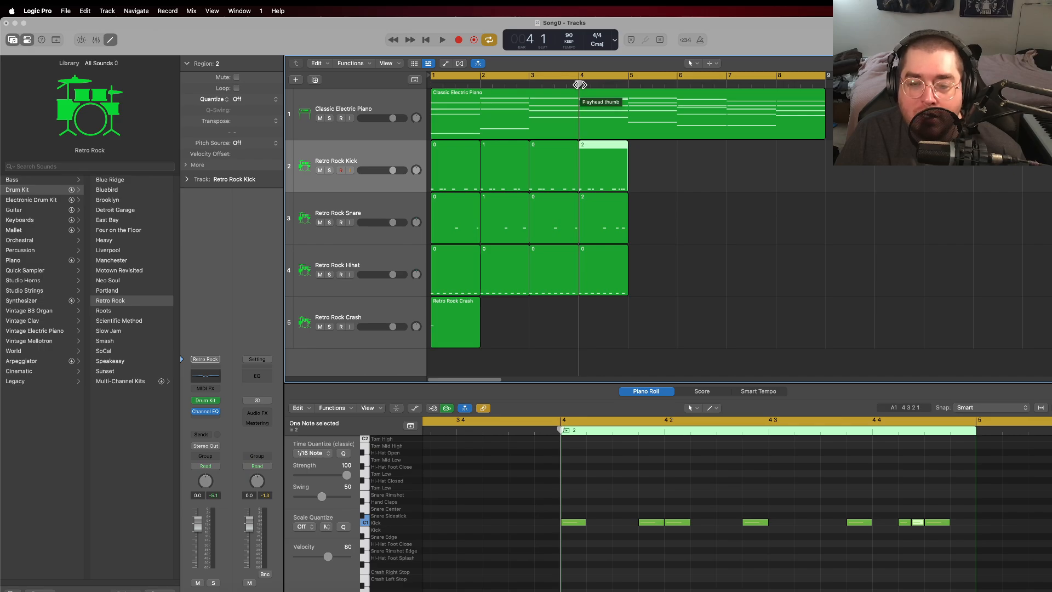
key("space")
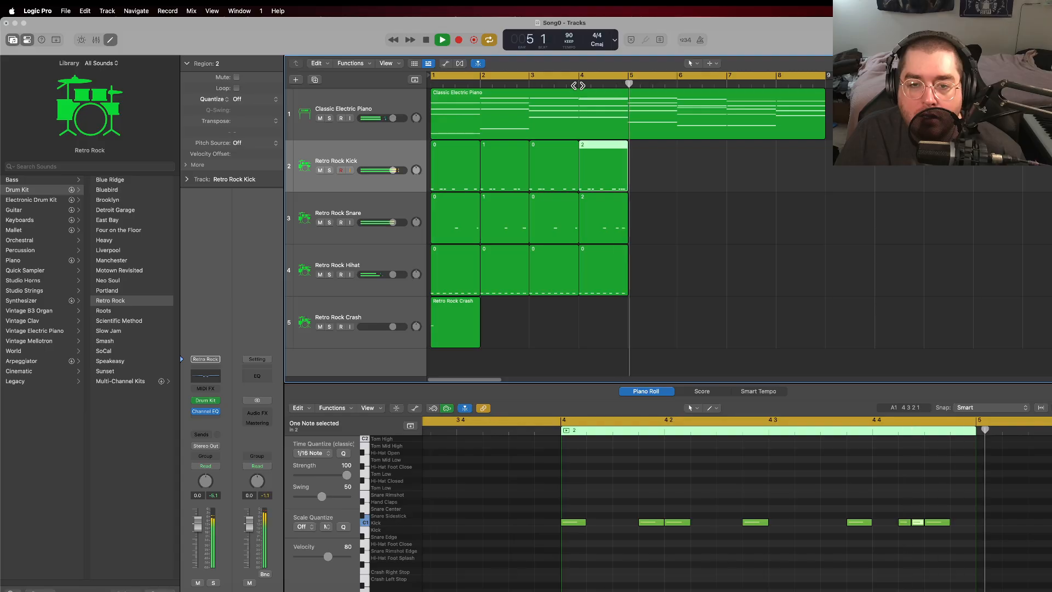
left_click(427, 39)
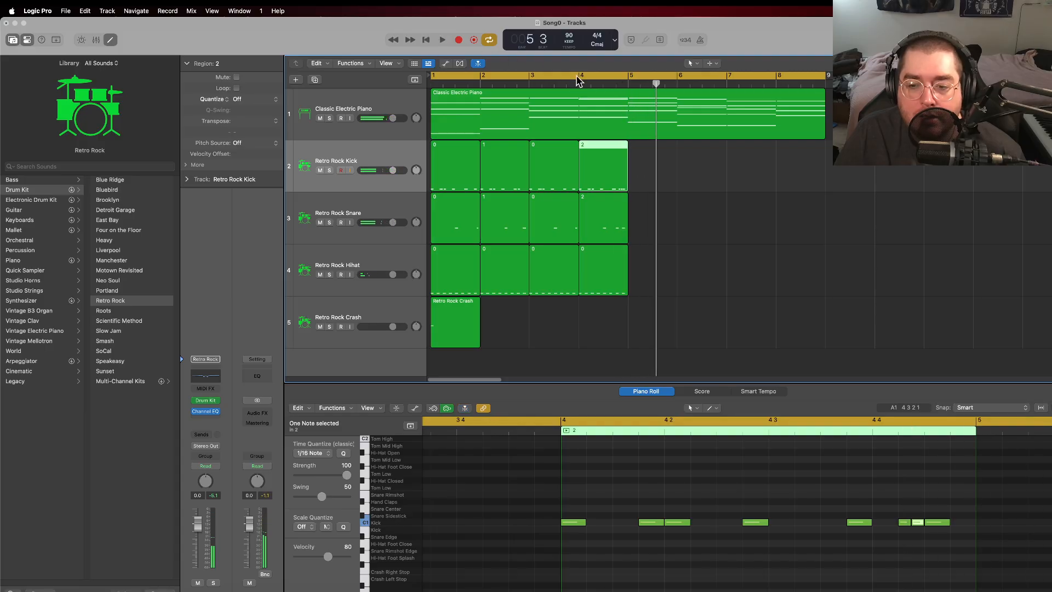
left_click(616, 216)
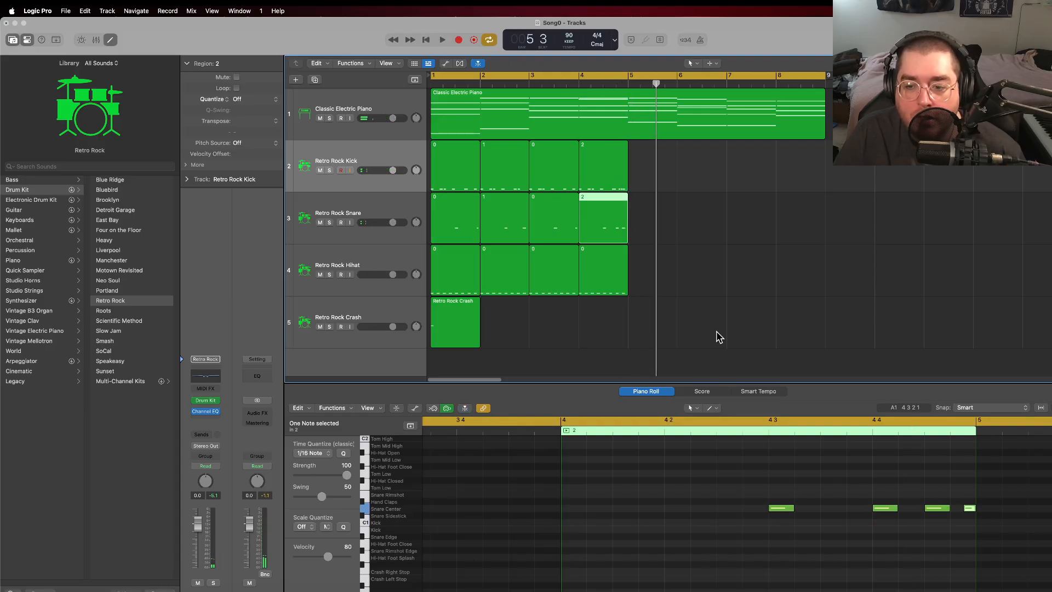
Step: Delete the short last snare note at the end of bar 4
left_click(967, 508)
key("Delete")
Step: Create a MIDI region in bar 4 of the crash track, naming the bar 1 crash region 0 and the new one 1
right_click(617, 304)
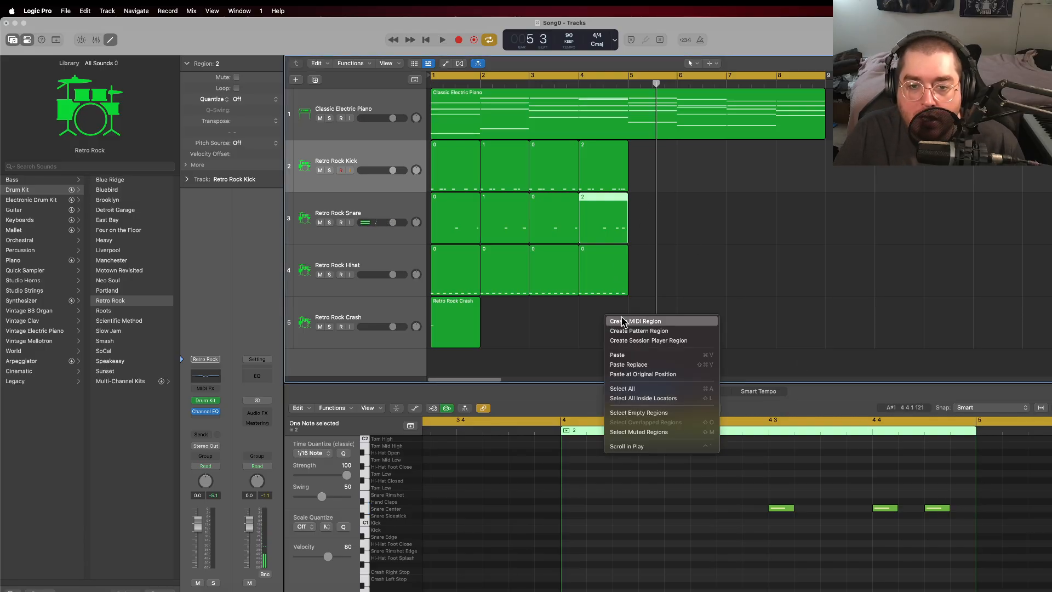
left_click(634, 322)
left_click(453, 307)
right_click(453, 307)
left_click(474, 305)
type("0")
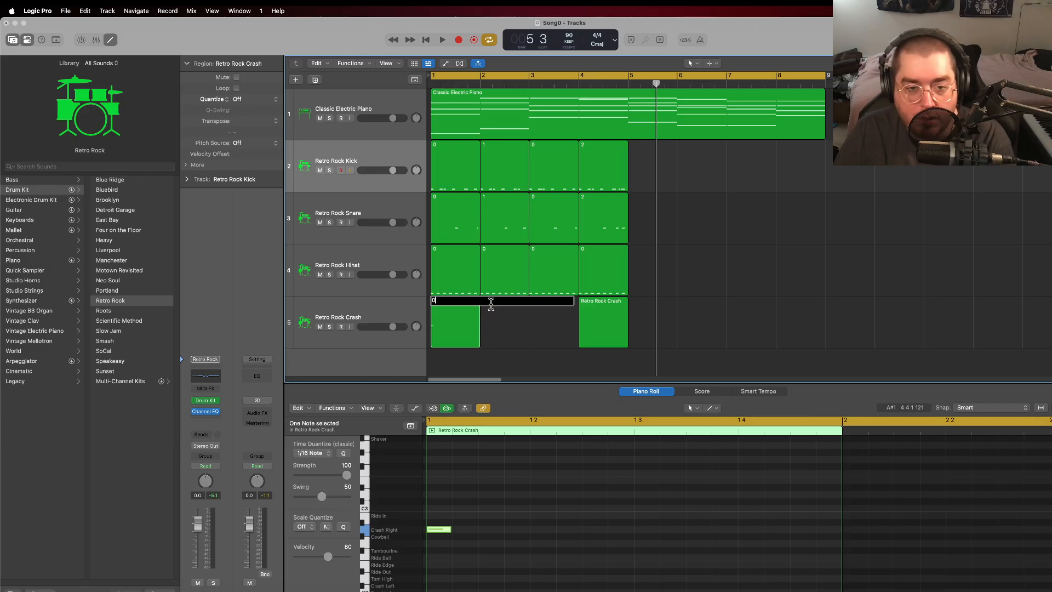
left_click(581, 313)
right_click(603, 310)
left_click(610, 316)
type("1")
left_click(557, 319)
Step: Add a sixteenth Crash Right note at the very end of the bar 4 crash region
left_click(603, 309)
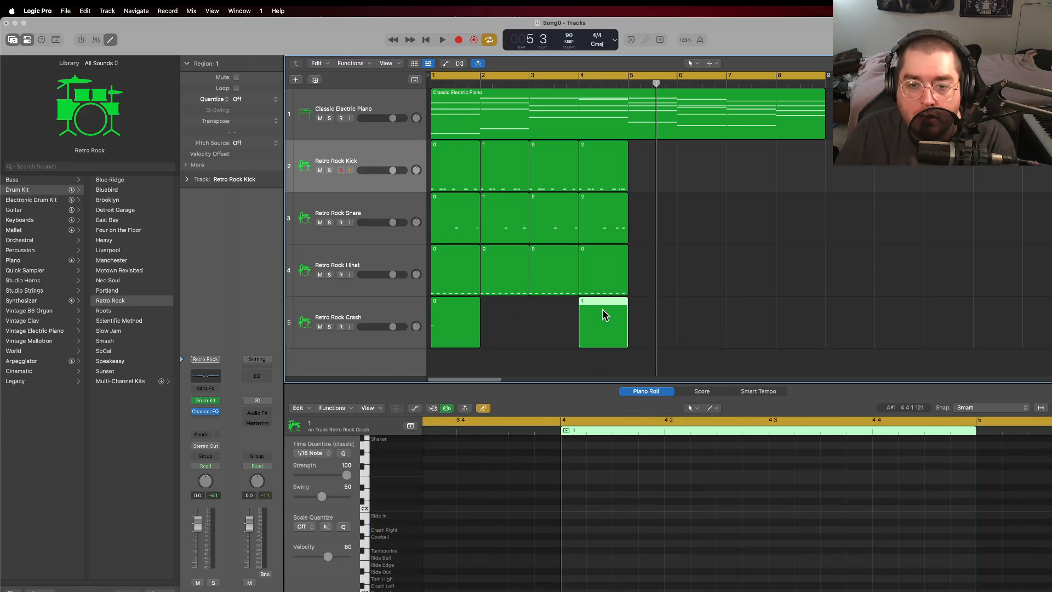
right_click(957, 529)
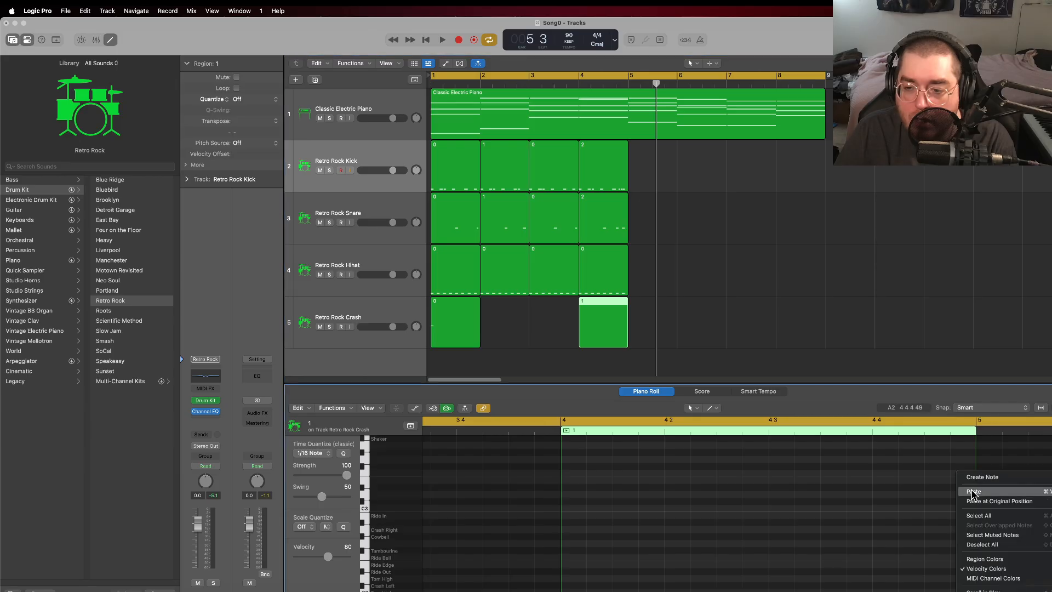
left_click(982, 477)
left_click_drag(960, 529, 976, 530)
Step: Play from bar 4 to hear the fill with the added crash
left_click(574, 87)
key("space")
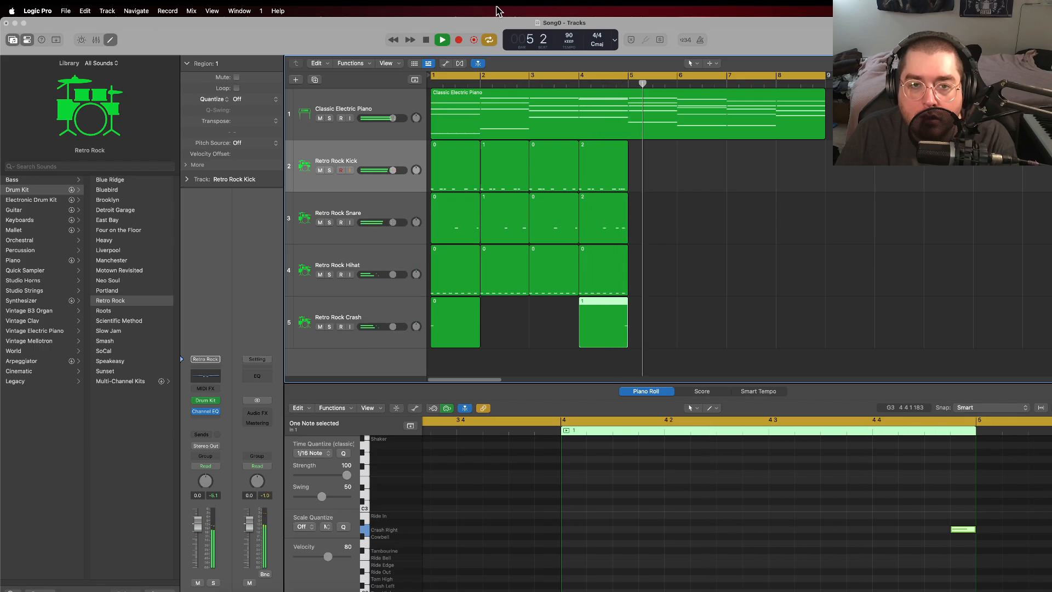
key("space")
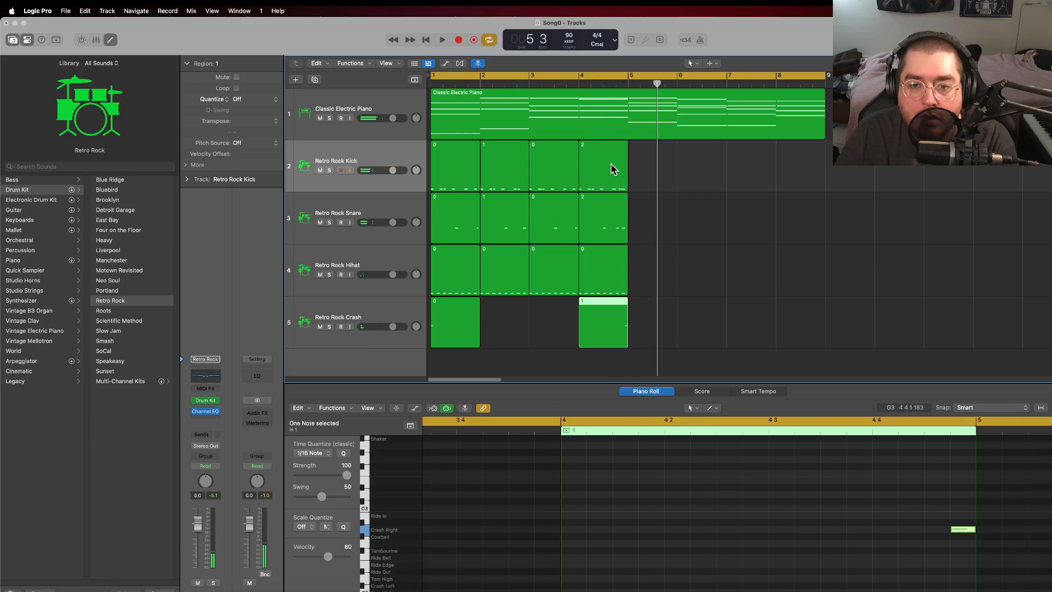
right_click(641, 311)
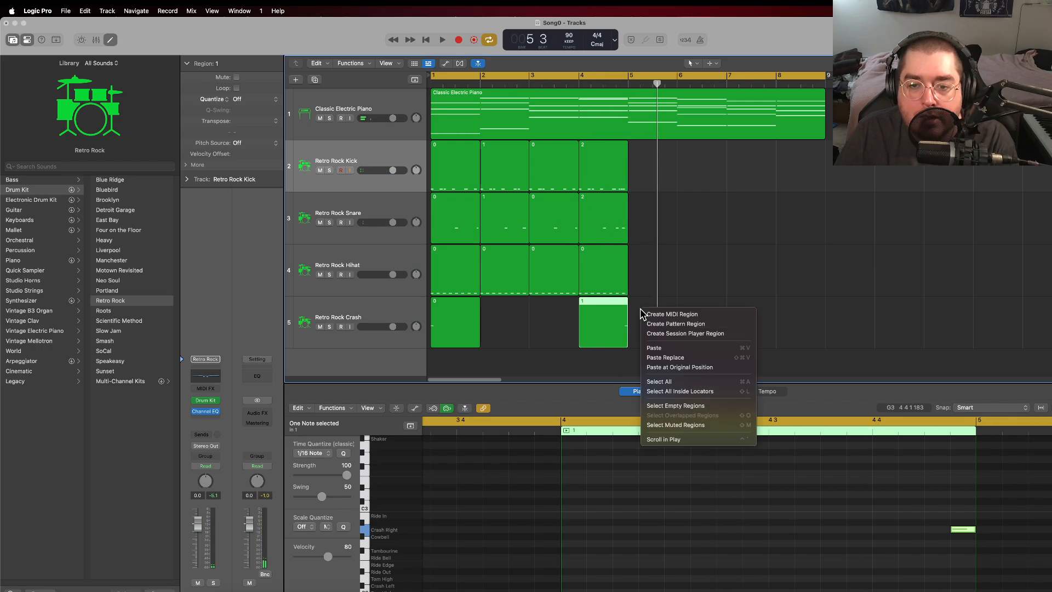
left_click(674, 316)
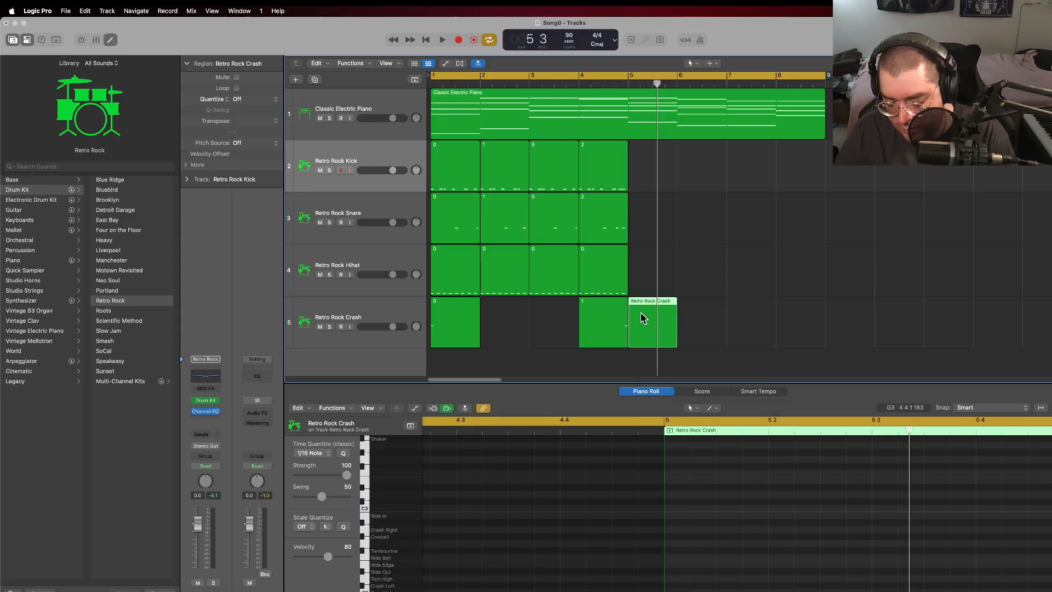
key("Delete")
Step: Copy the bar 1 crash region, paste it at bar 5 and move the copy onto the crash track
left_click(462, 323)
right_click(461, 319)
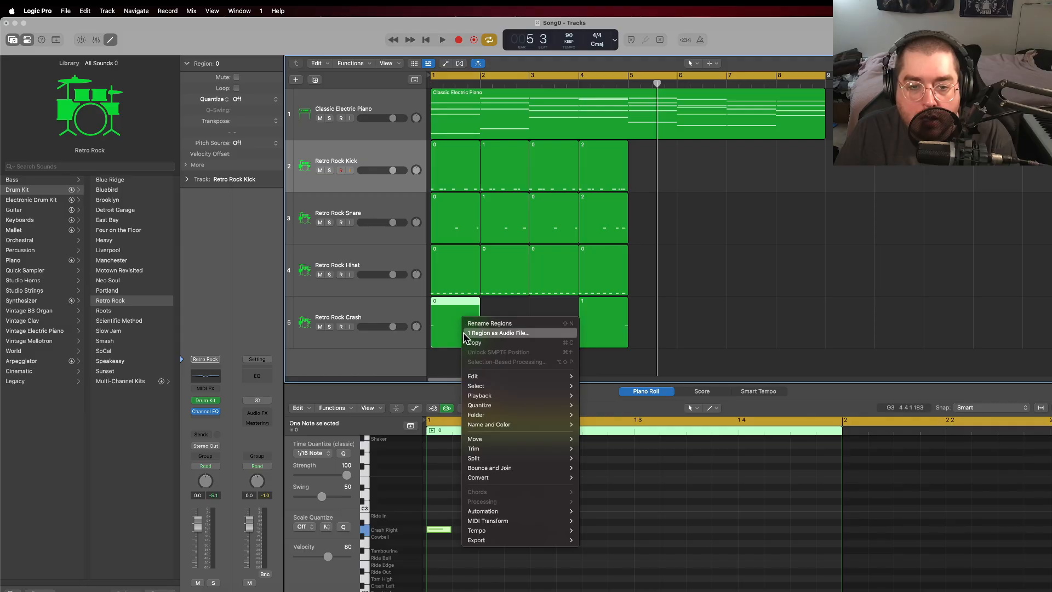
left_click(485, 343)
right_click(635, 324)
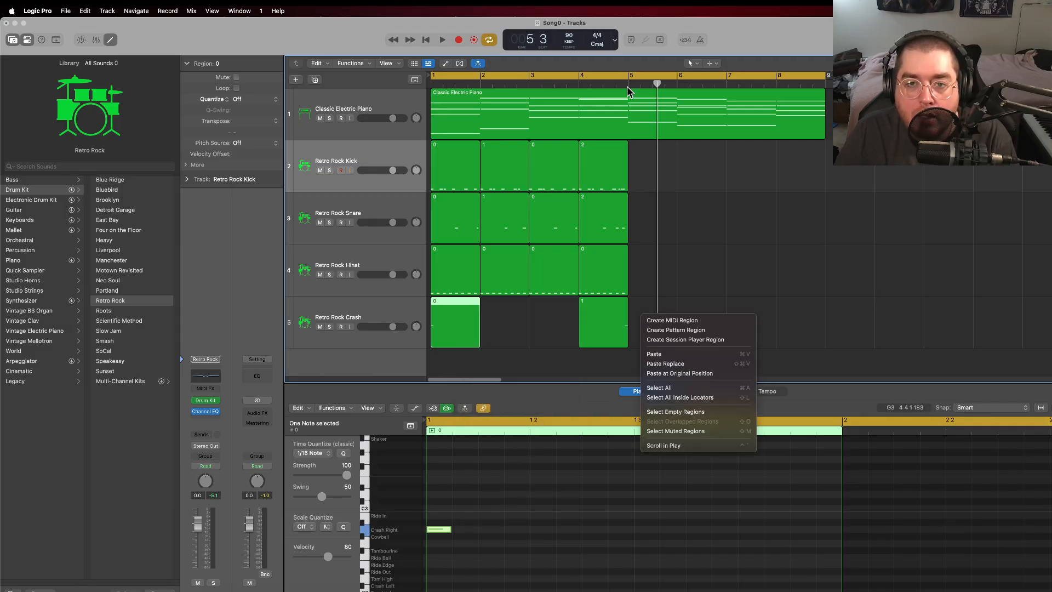
left_click(626, 85)
left_click(629, 84)
right_click(642, 325)
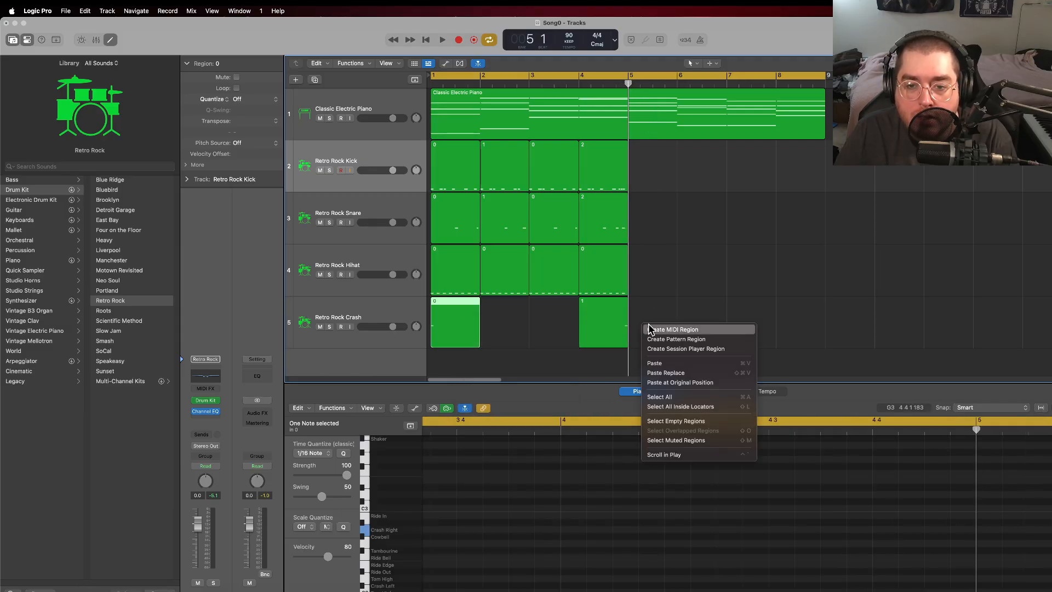
left_click(660, 364)
left_click_drag(646, 159, 645, 314)
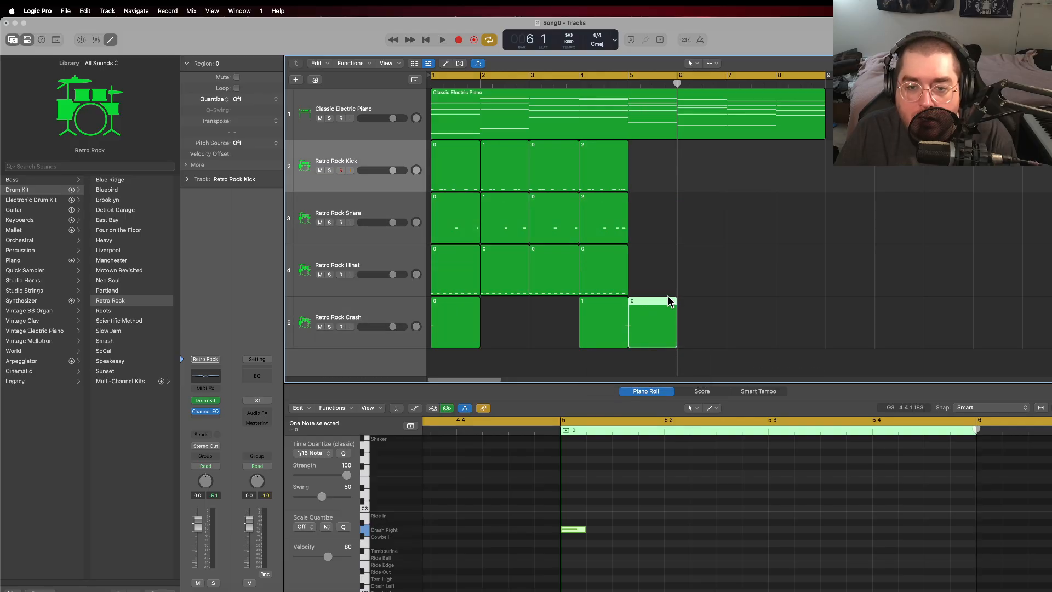
Step: Delete the pasted crash region in bar 5
left_click(651, 271)
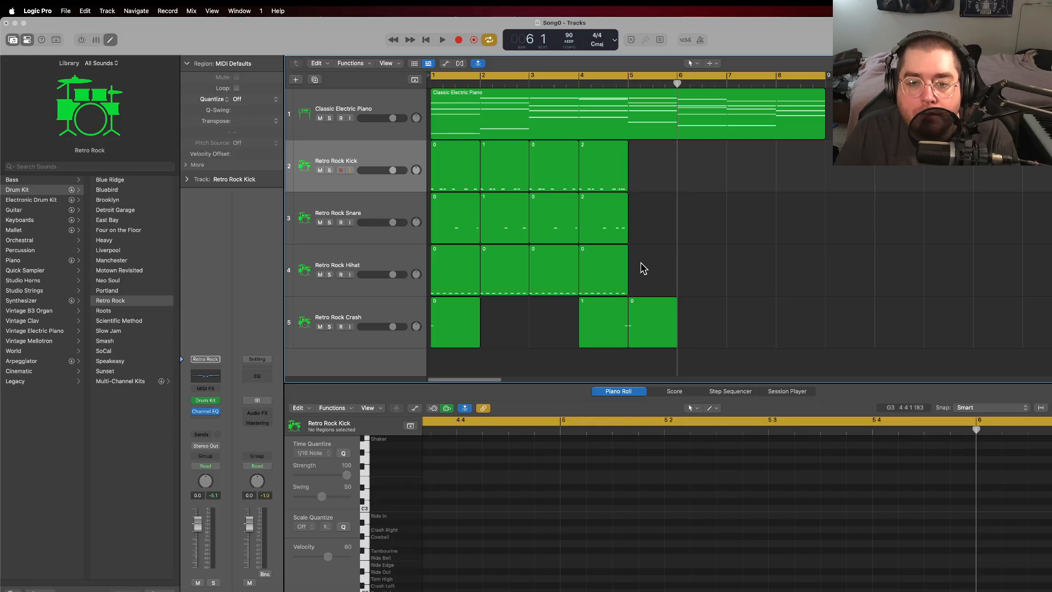
left_click(649, 314)
key("Delete")
Step: Repeat all kick, snare, hi-hat and crash regions of bars 1 to 4 once to fill bars 5 to 8
left_click_drag(649, 329, 445, 164)
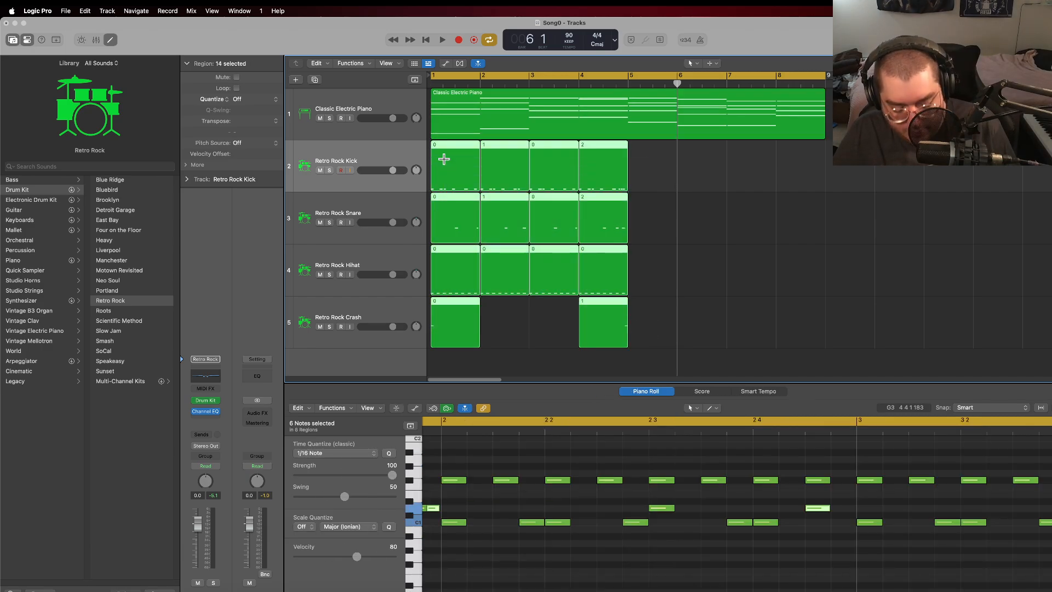
key("super+r")
left_click(858, 168)
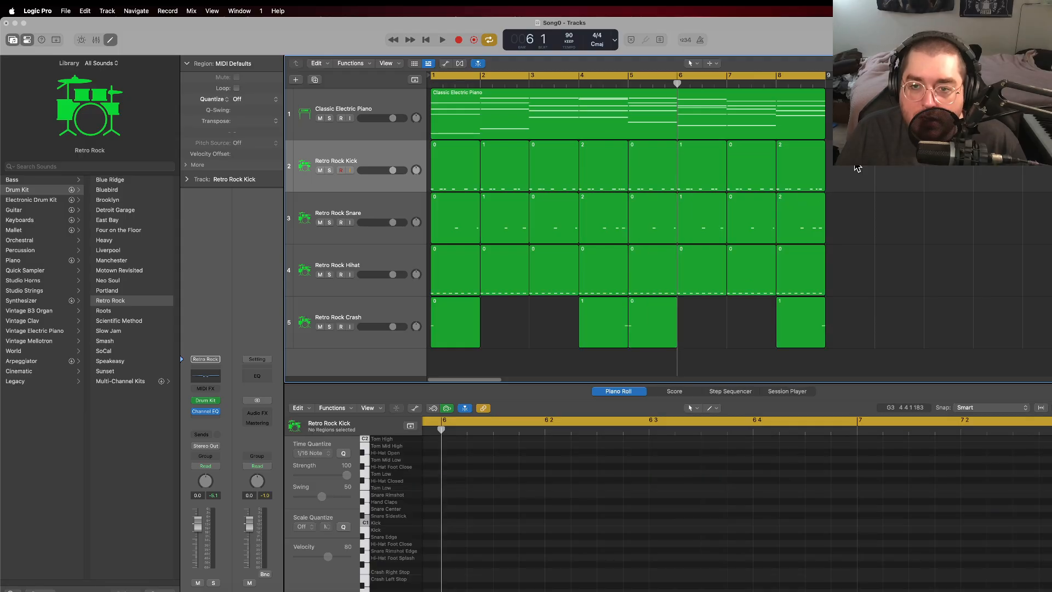
Step: Display the notes of the bar 8 kick region
left_click(792, 169)
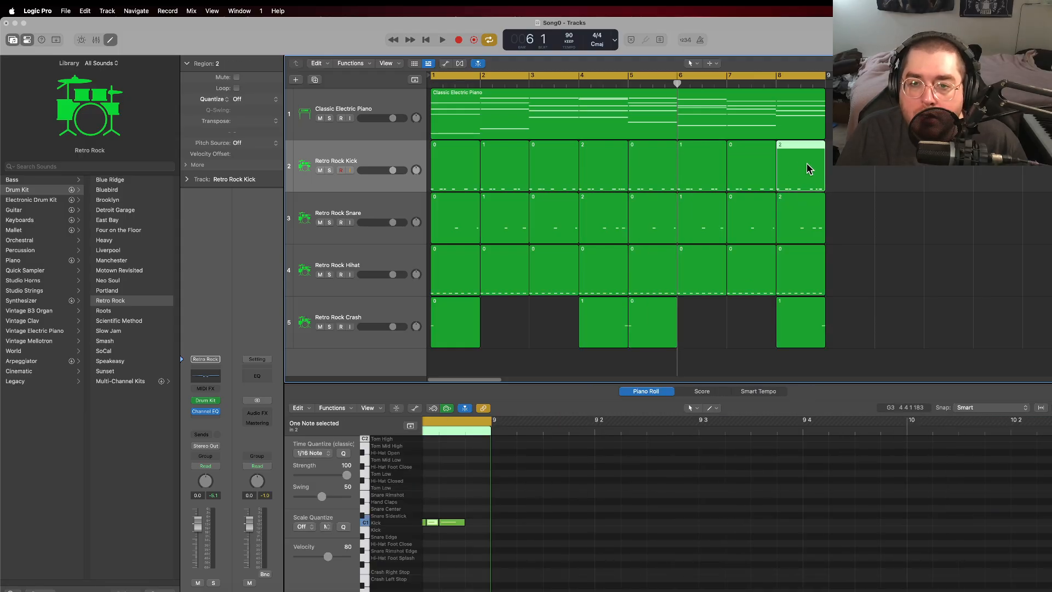
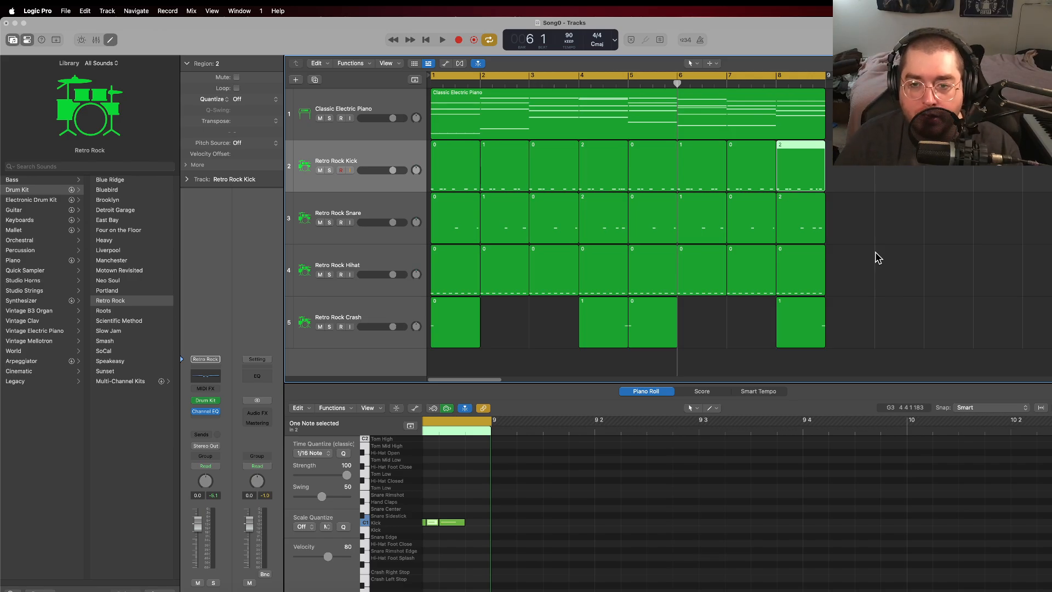
Step: In the bar 8 kick region, move the long and short notes around beat 4 back to beat 3, and delete the remaining beat 4 notes
left_click(845, 205)
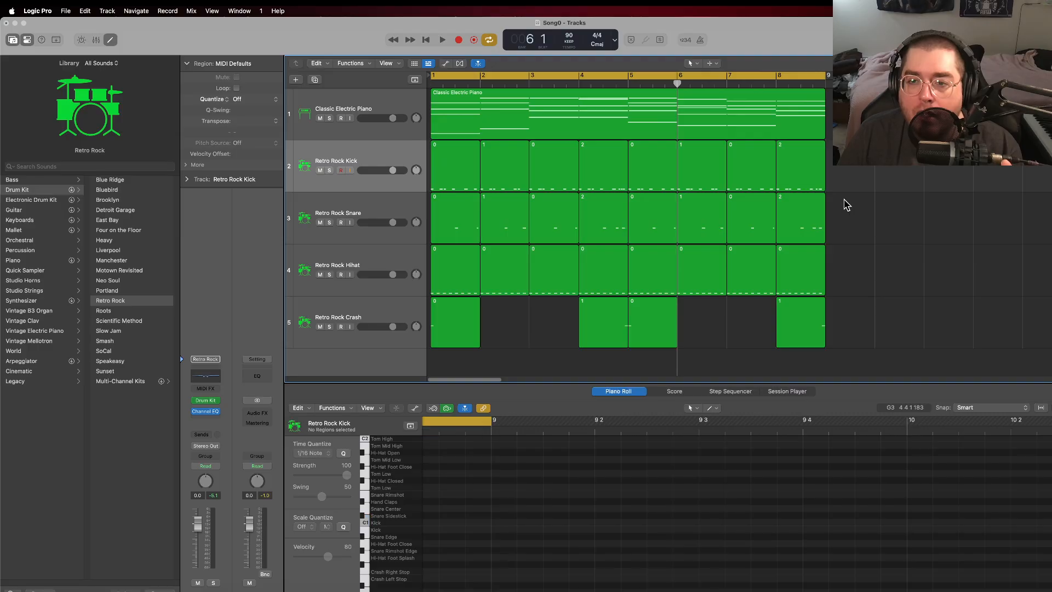
left_click(802, 171)
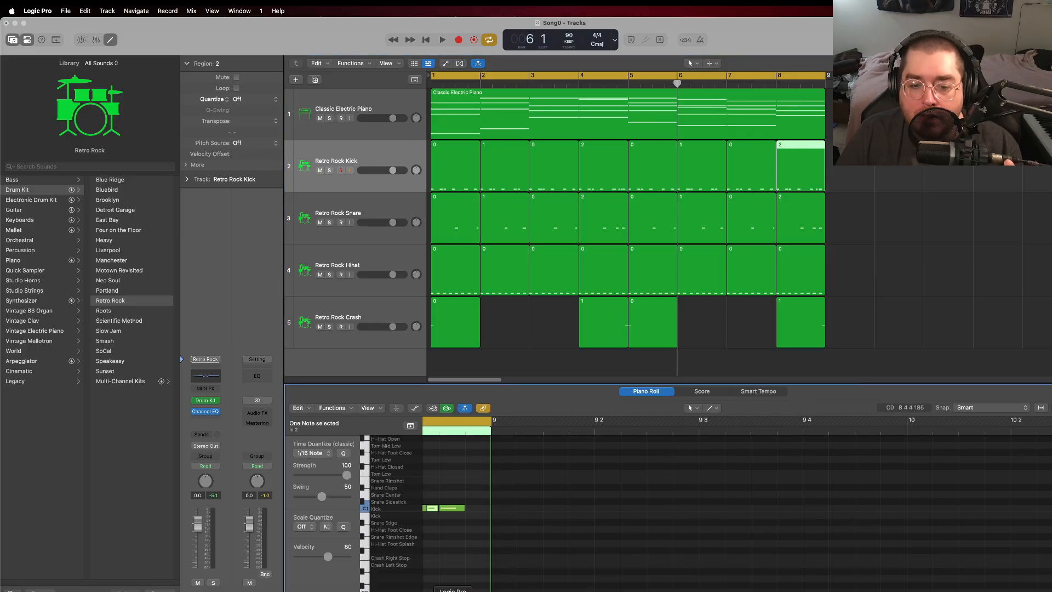
scroll(475, 590, "left", 9)
scroll(475, 589, "right", 5)
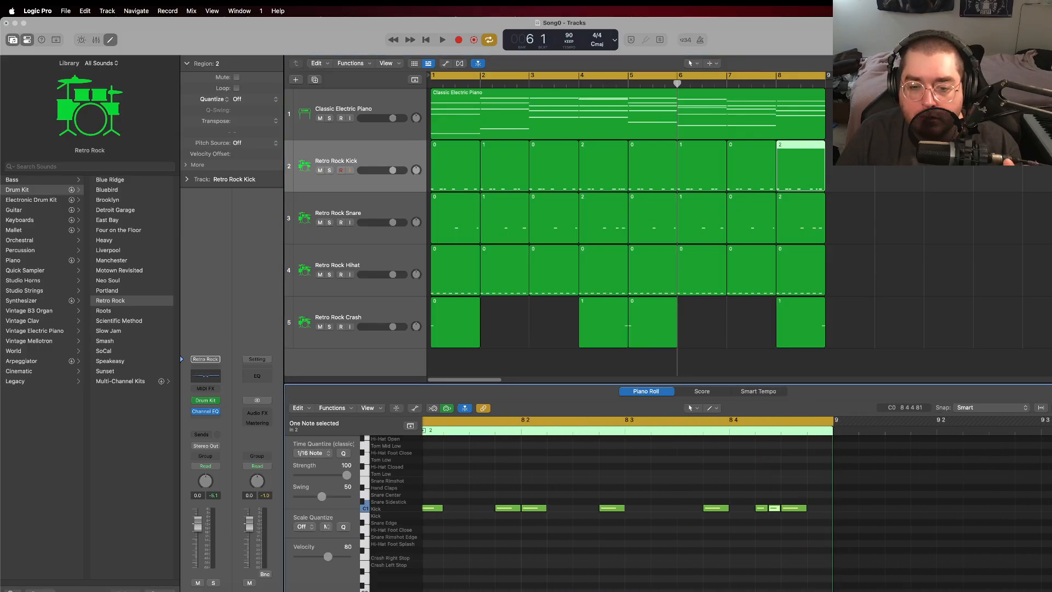
left_click_drag(716, 508, 637, 510)
left_click(762, 508)
left_click_drag(753, 510, 672, 511)
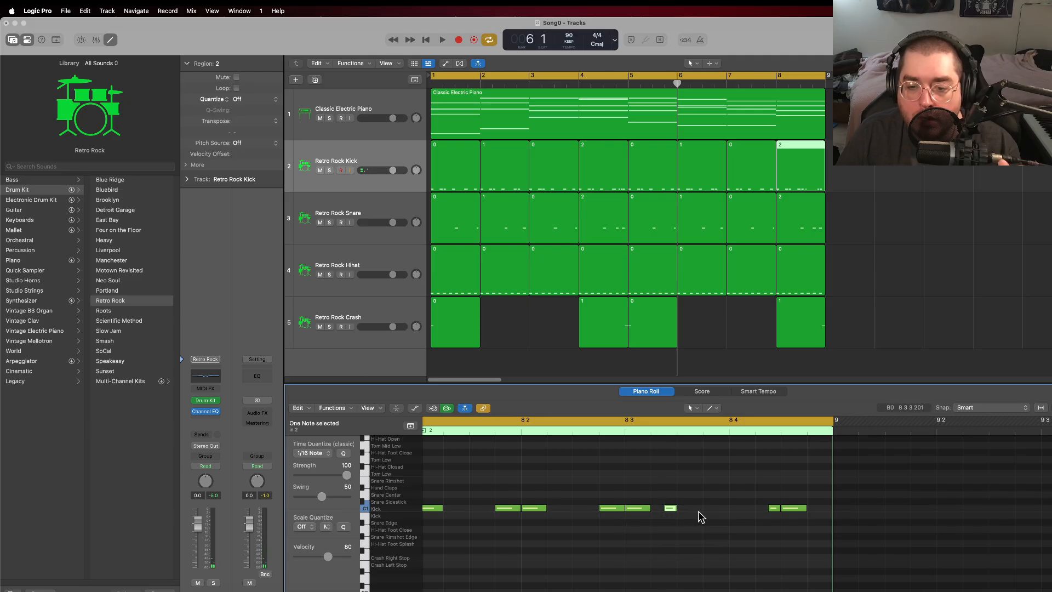
left_click_drag(774, 516, 788, 500)
key("BackSpace")
Step: Copy the two moved beat 3 kick notes, and create a kick note one sixteenth before beat 4 in bar 8
left_click_drag(636, 524, 685, 488)
right_click(644, 511)
left_click(624, 529)
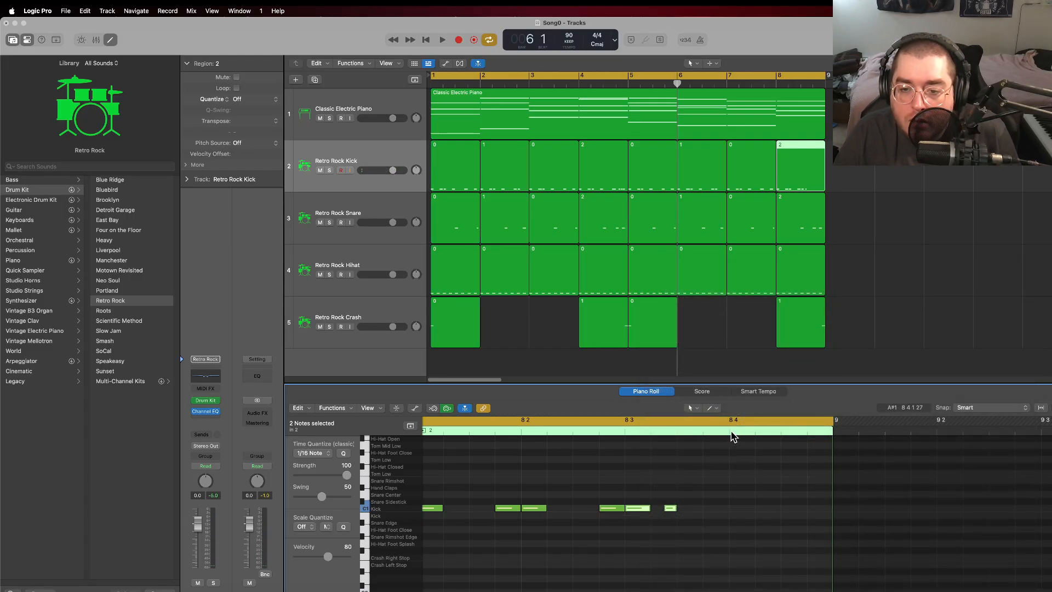
left_click(712, 517)
right_click(705, 512)
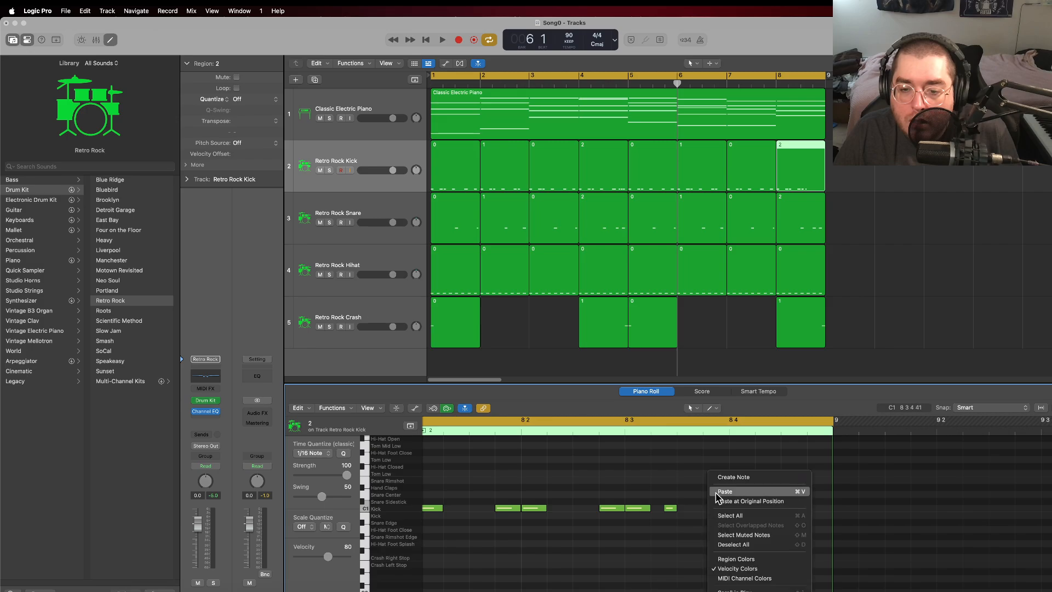
left_click(728, 478)
left_click_drag(715, 509, 728, 512)
Step: Copy the last three kick notes of beat 3 in bar 8 and paste them from beat 4
left_click_drag(633, 519, 711, 513)
right_click(712, 513)
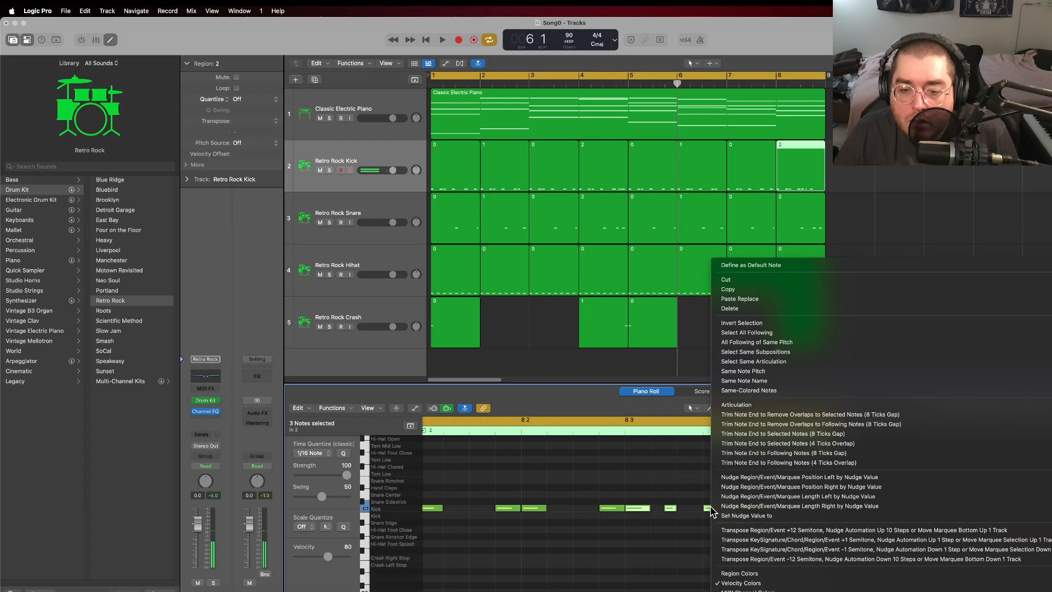
left_click(671, 512)
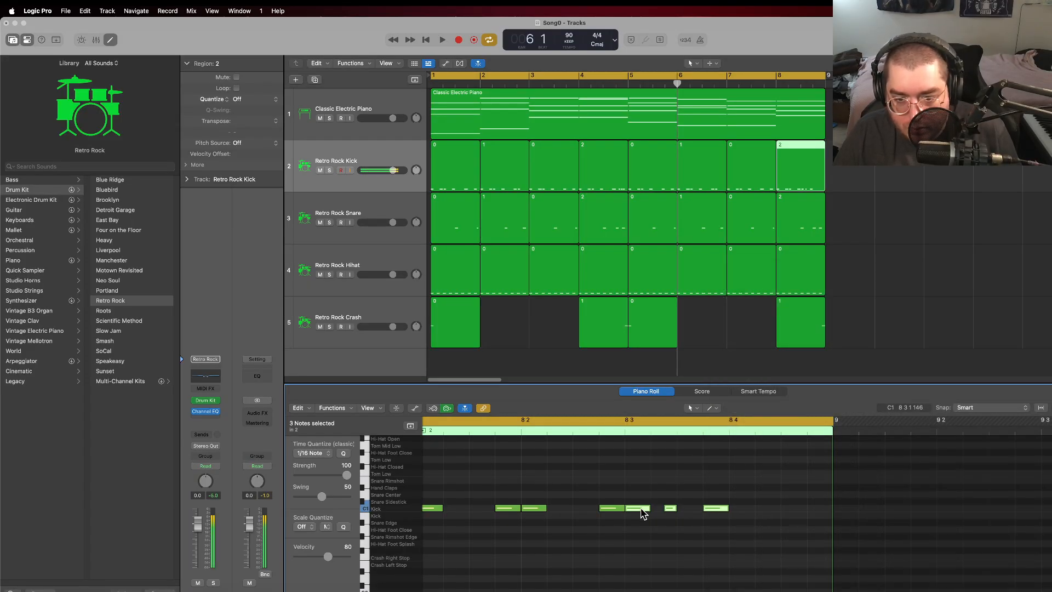
left_click(728, 430)
key("super+v")
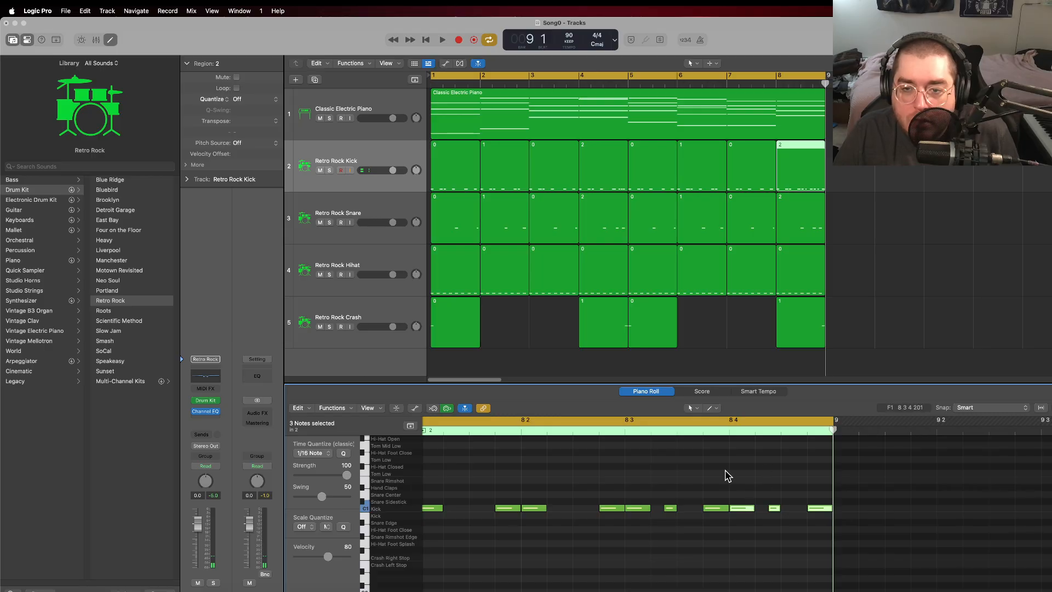
Step: Create a Snare Center note halfway through beat 3 in the bar 8 snare region
left_click(802, 212)
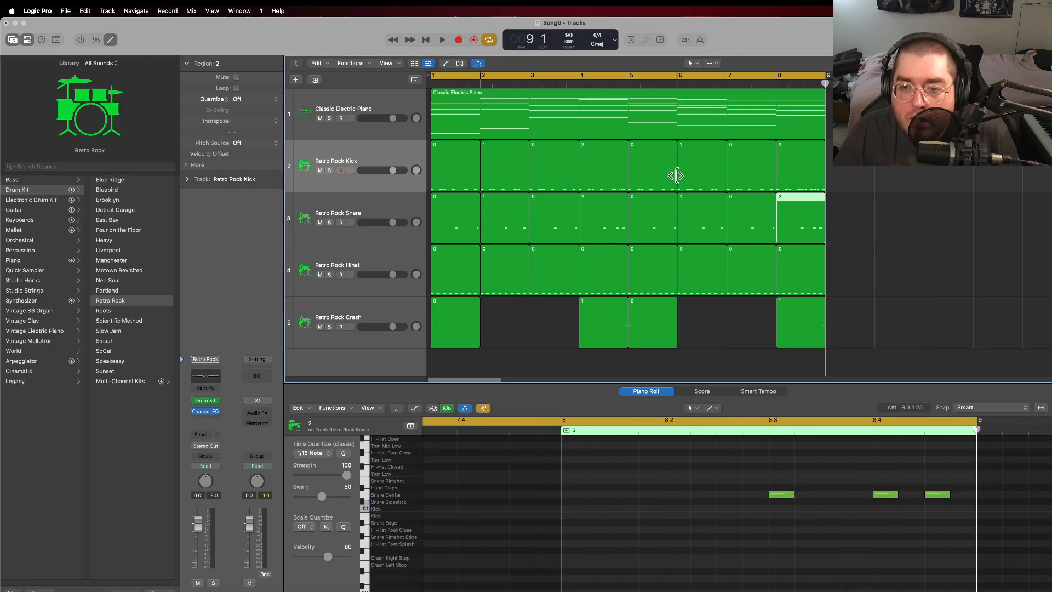
left_click(791, 181)
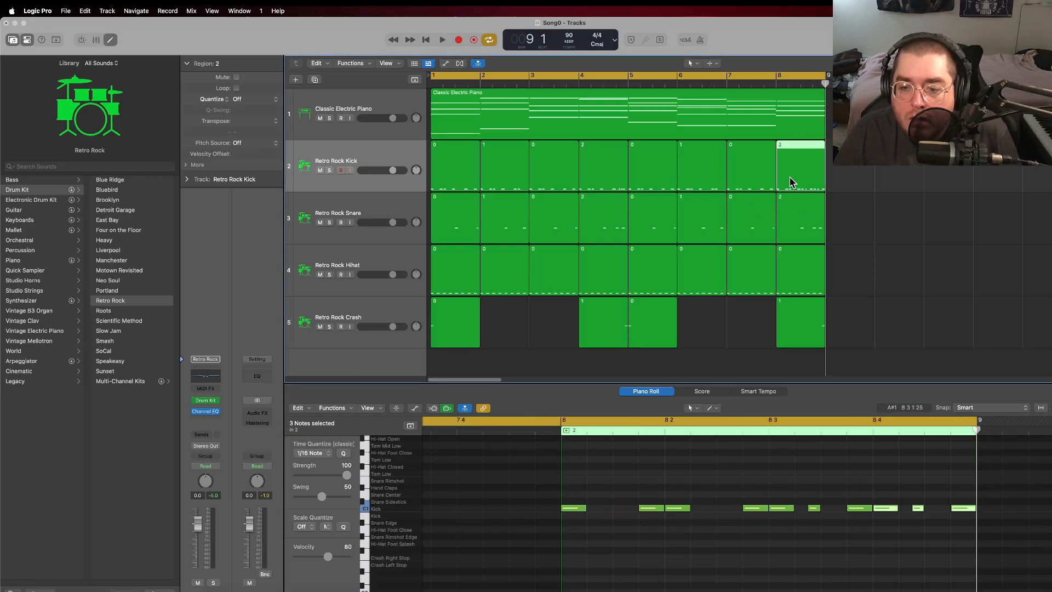
left_click(797, 214)
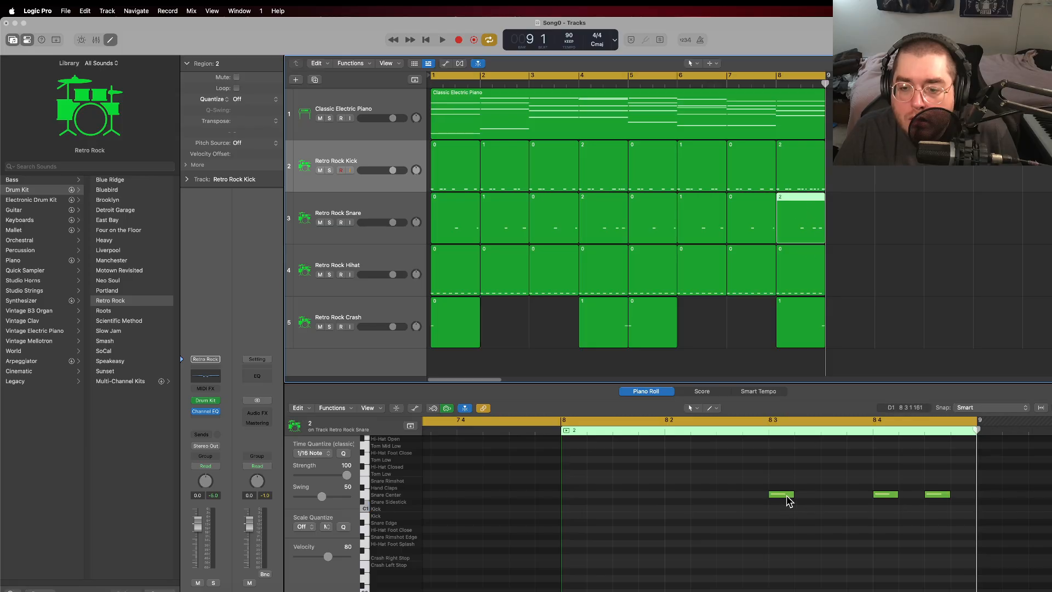
right_click(828, 494)
left_click(847, 478)
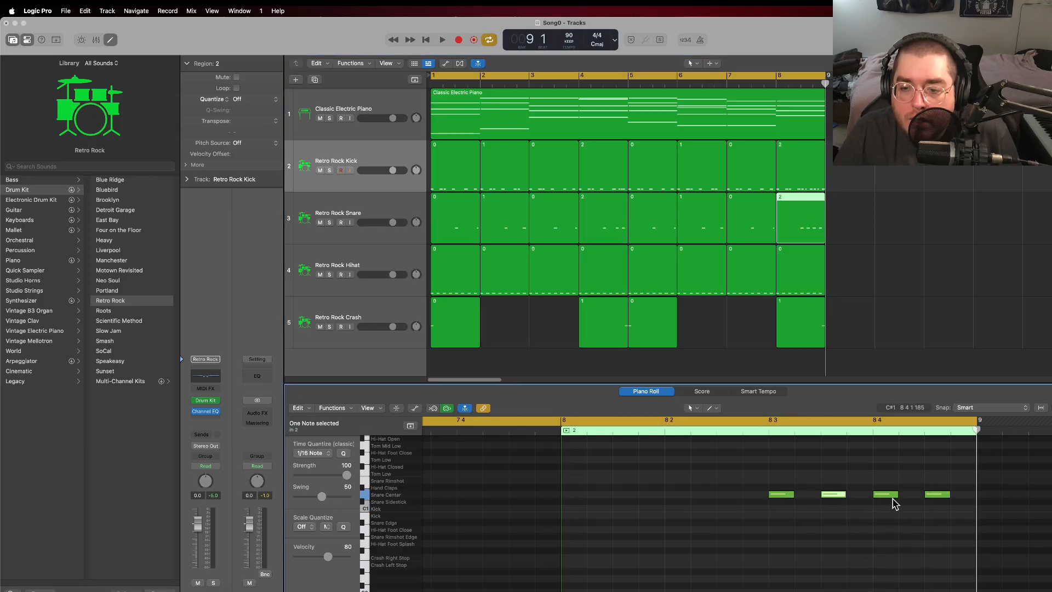
Step: Trim the start of the beat 4 snare note in bar 8 to halve its length, and audition the fill
left_click(791, 170)
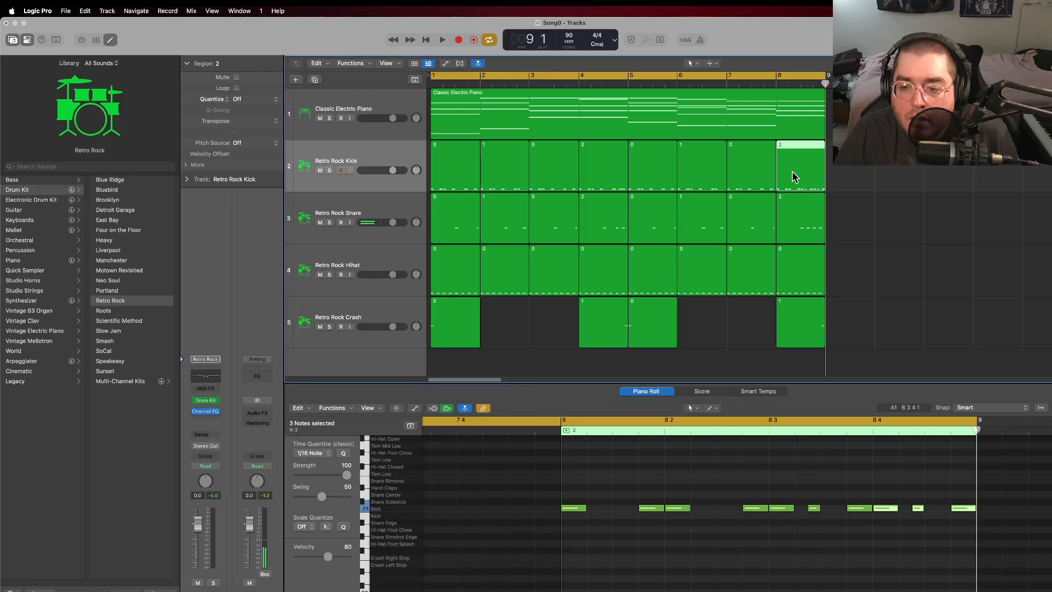
left_click(801, 235)
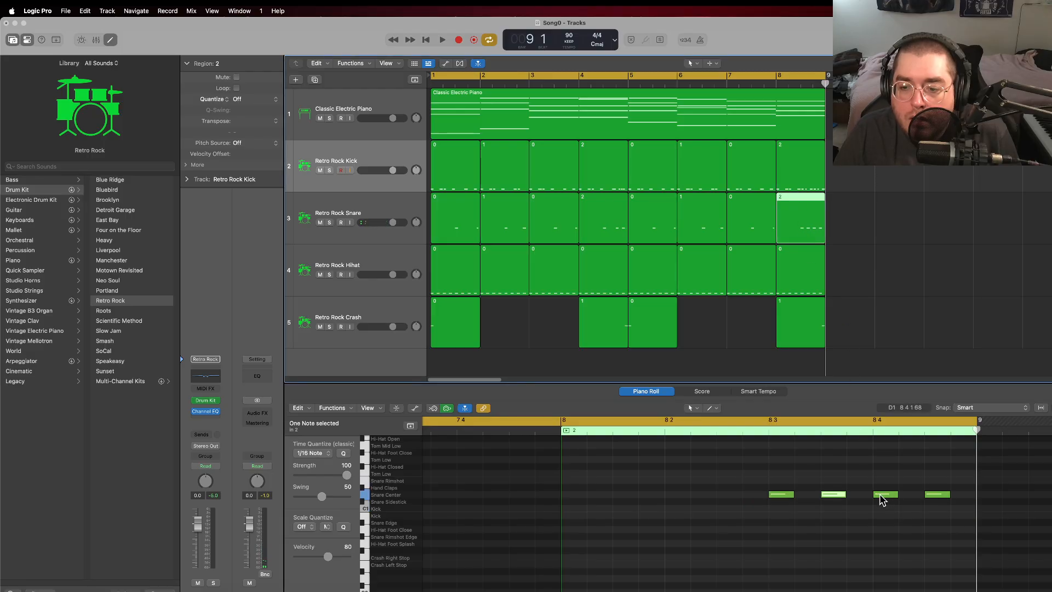
left_click_drag(874, 496, 889, 501)
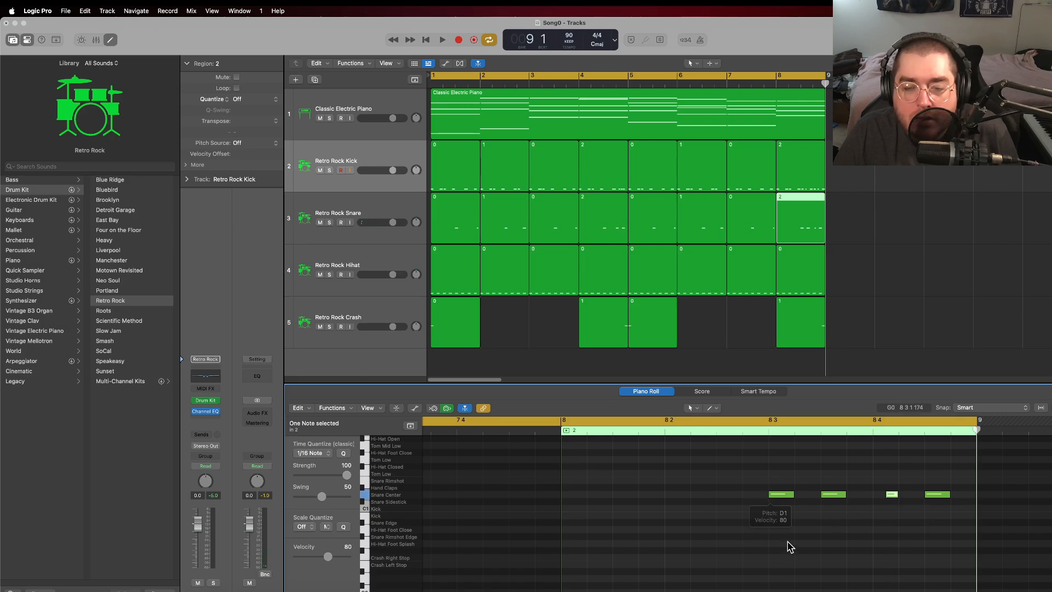
key("space")
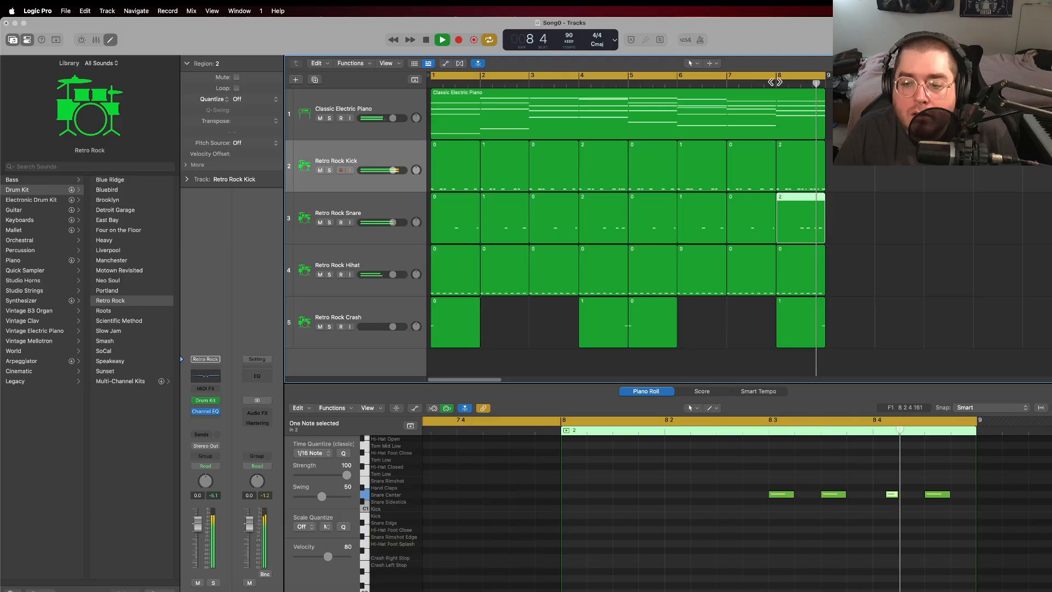
left_click(427, 39)
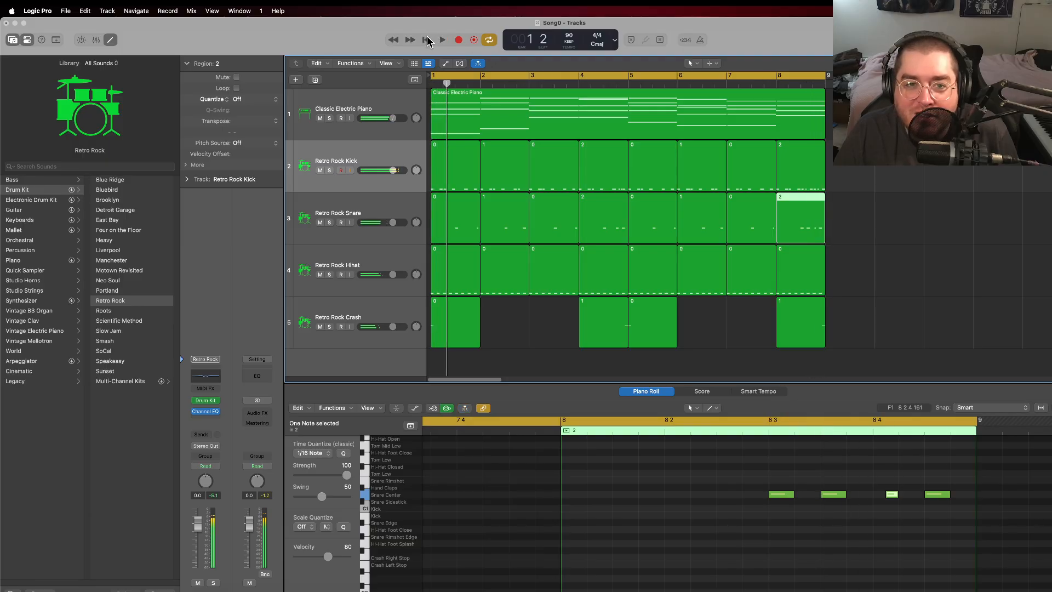
Step: Delete the first snare note of beat 3 and the shortened beat 4 note from the bar 8 snare region
left_click(811, 167)
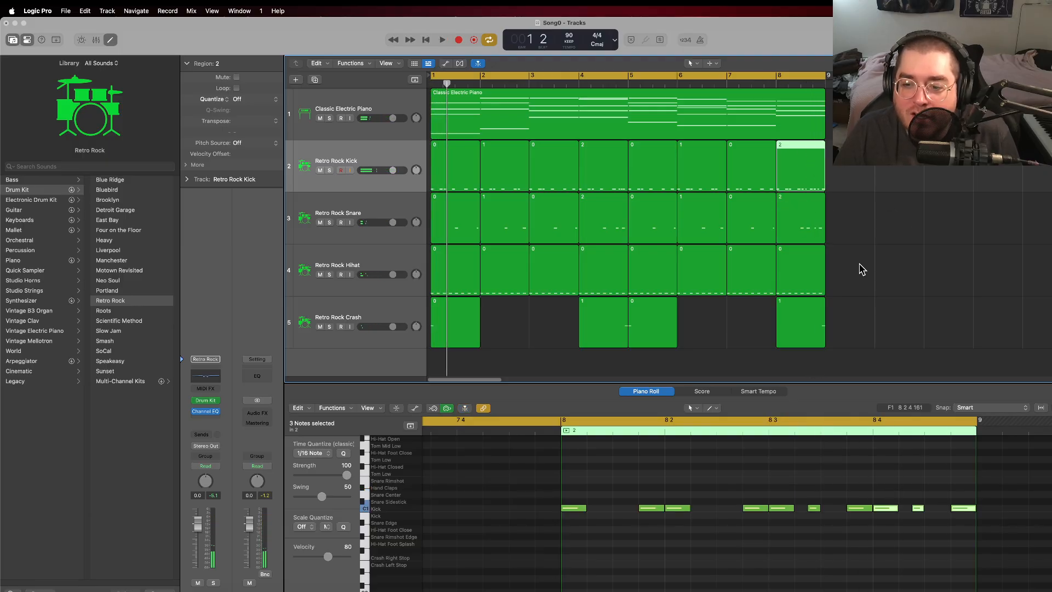
left_click(920, 517)
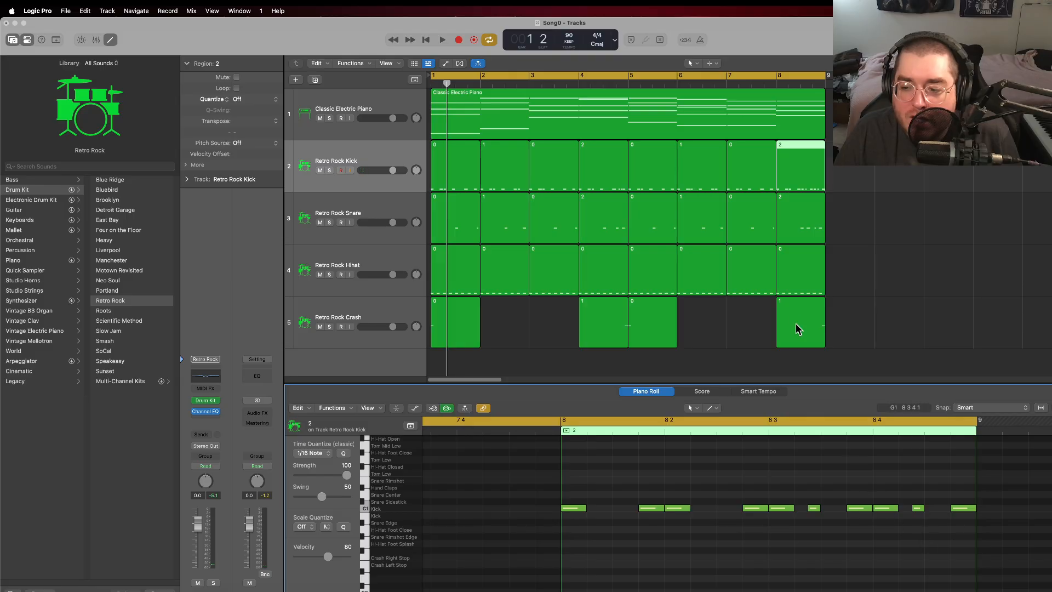
left_click(799, 233)
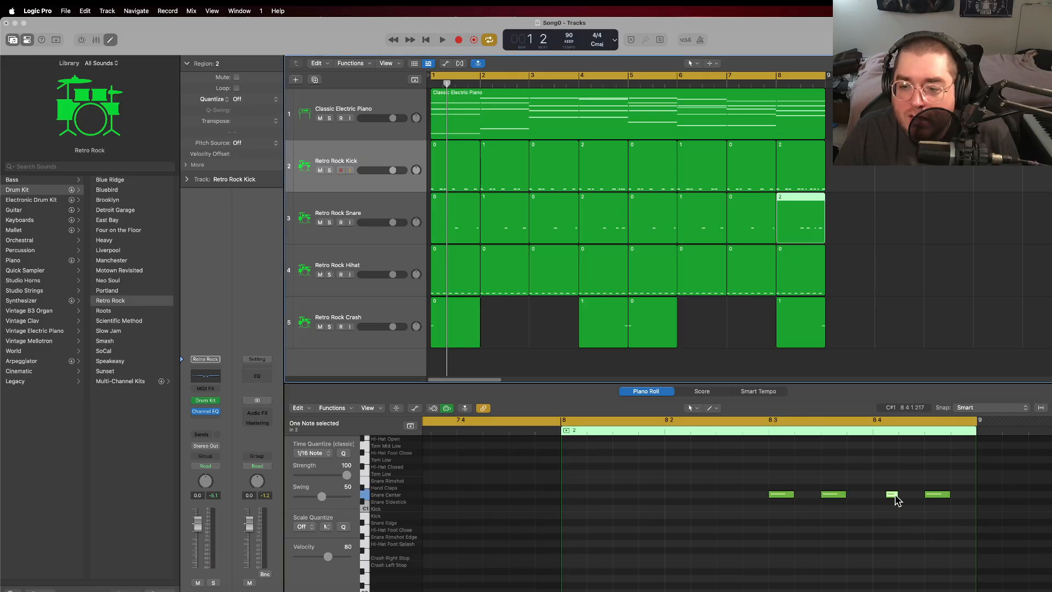
left_click(892, 495)
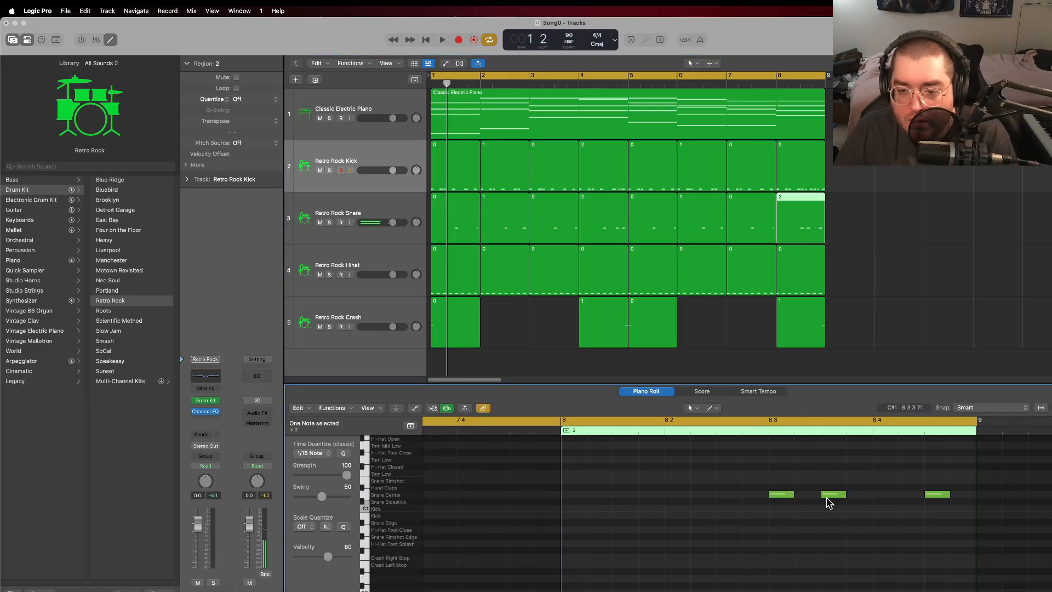
key("Delete")
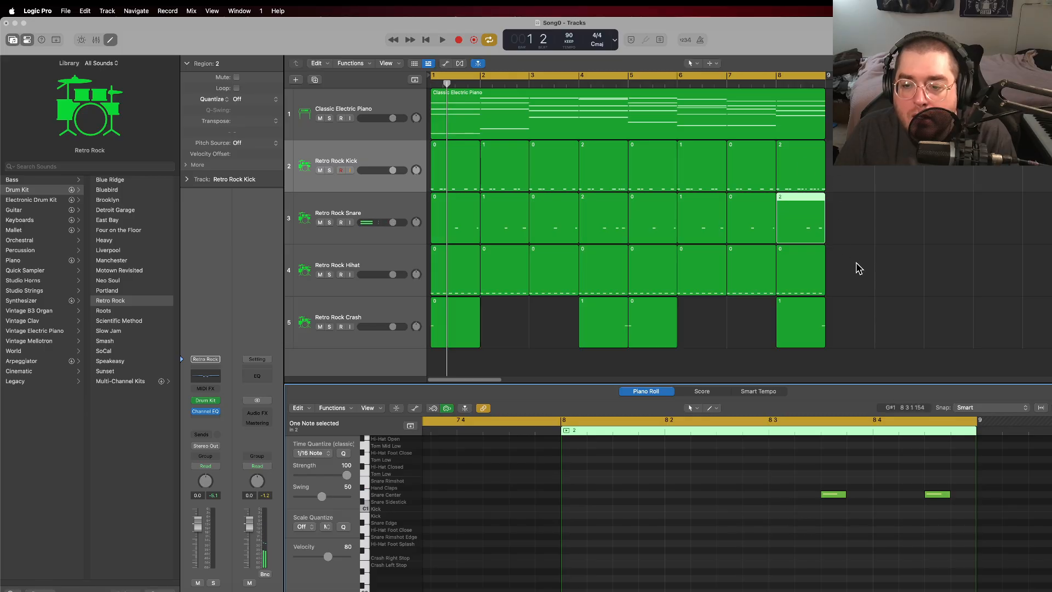
Step: Audition the fill from bar 8 and create a Snare Center note halfway through beat 2 in its snare region
double_click(778, 82)
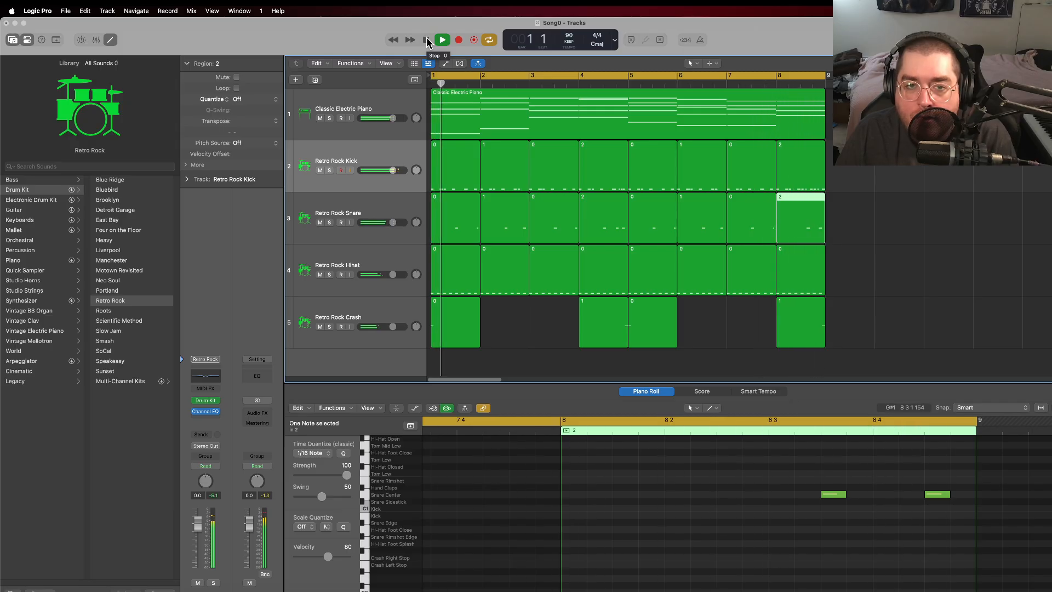
left_click(802, 180)
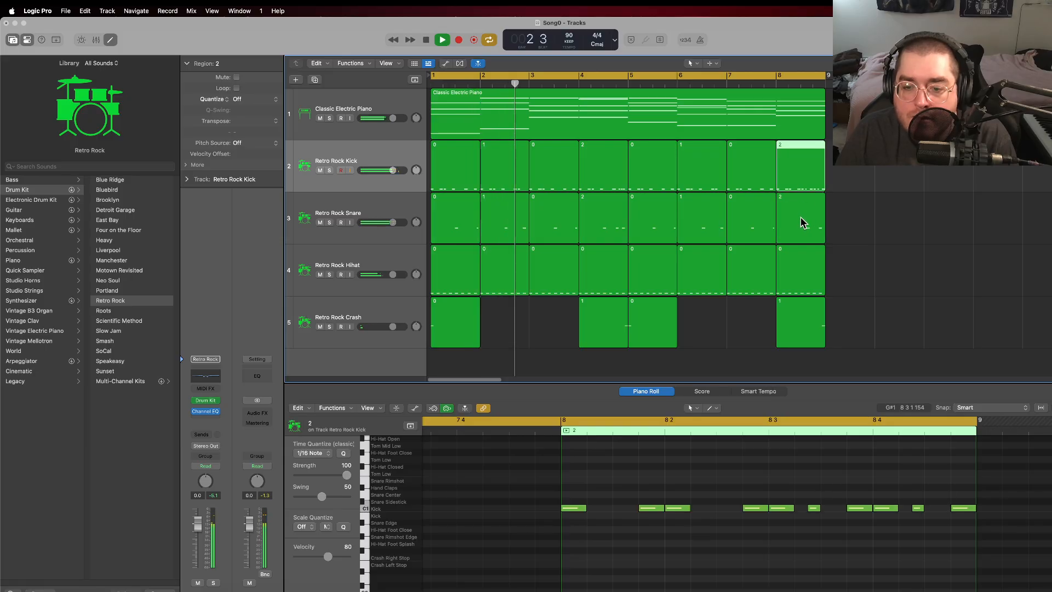
left_click(801, 222)
right_click(729, 473)
left_click(750, 478)
left_click(759, 522)
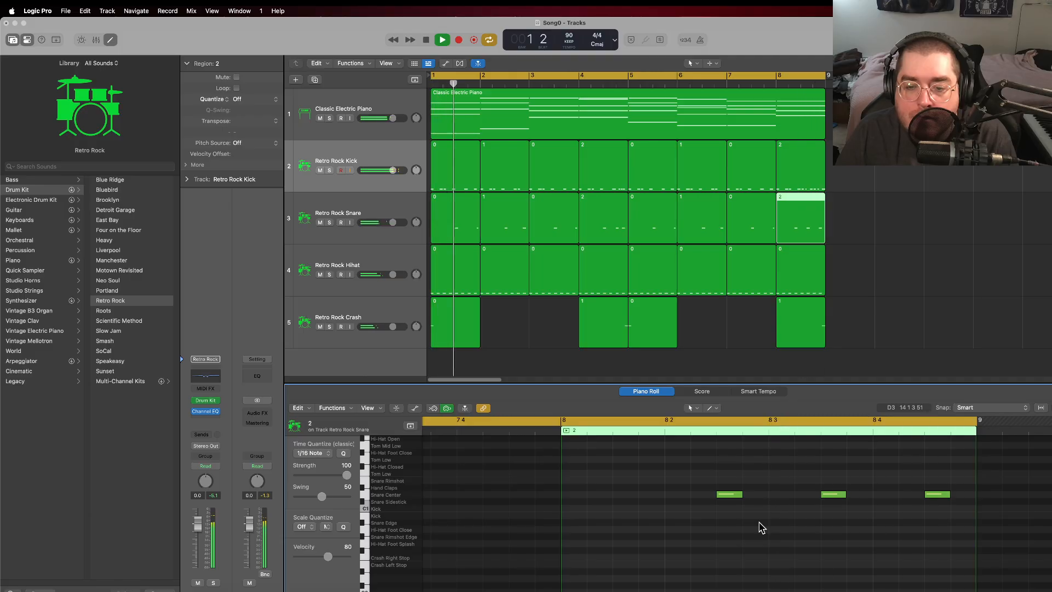
left_click(426, 40)
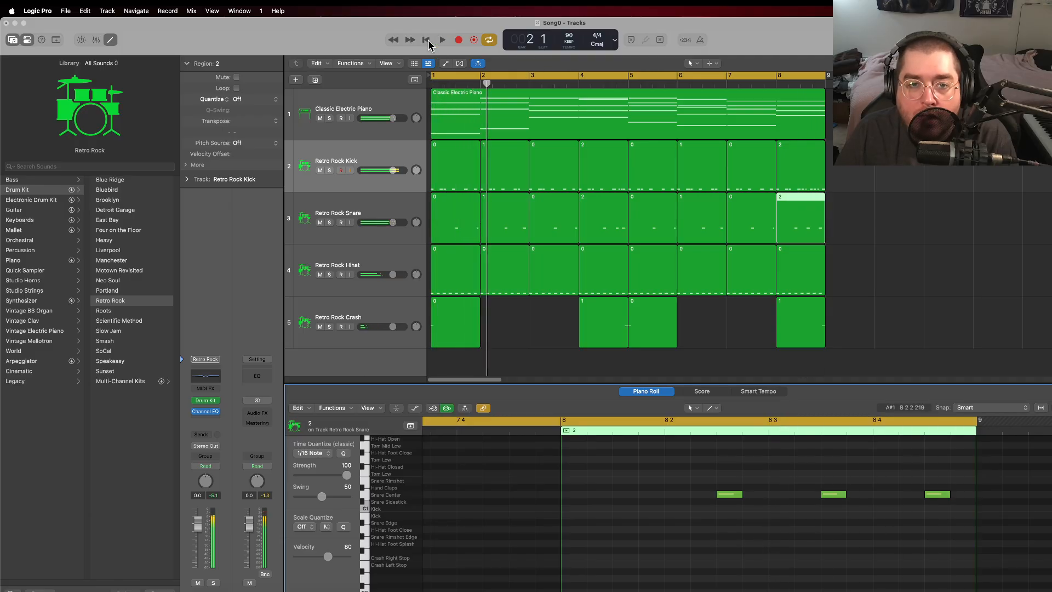
Step: Play the arrangement through into bar 4 to listen to the transition, and stop playback there
left_click(862, 226)
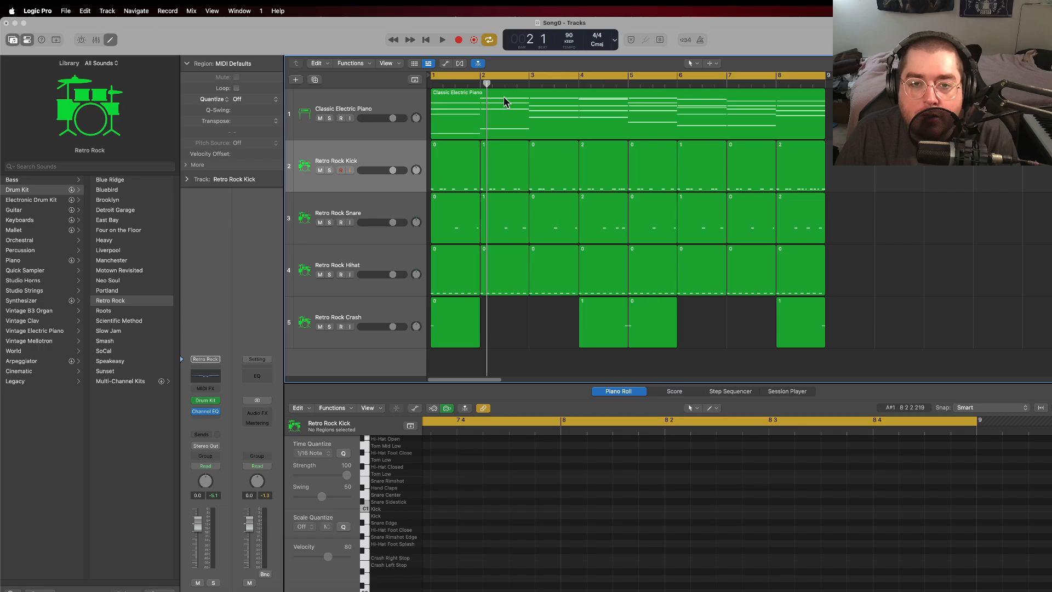
key("space")
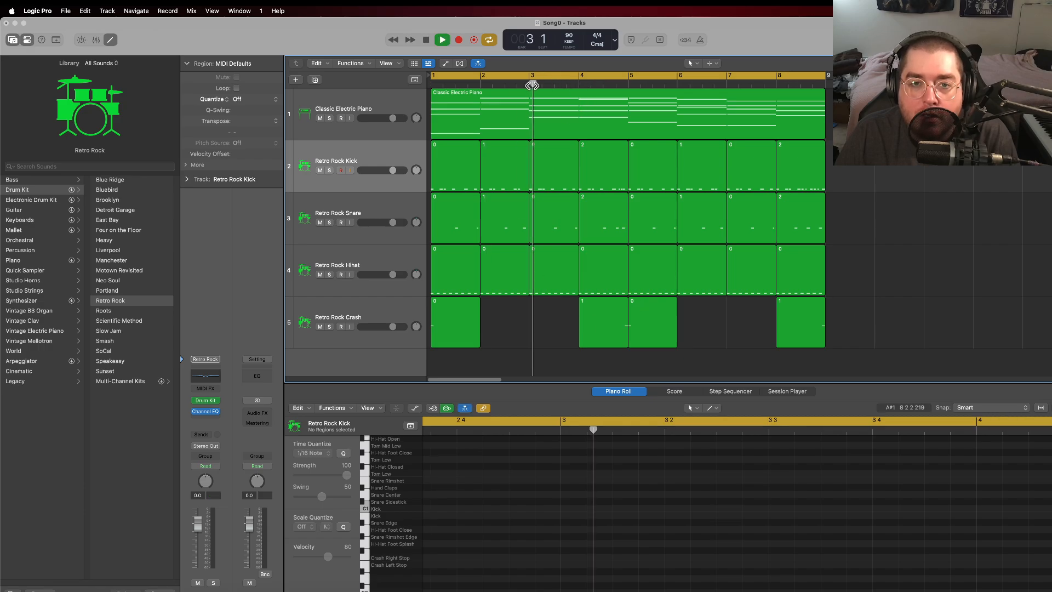
left_click(426, 41)
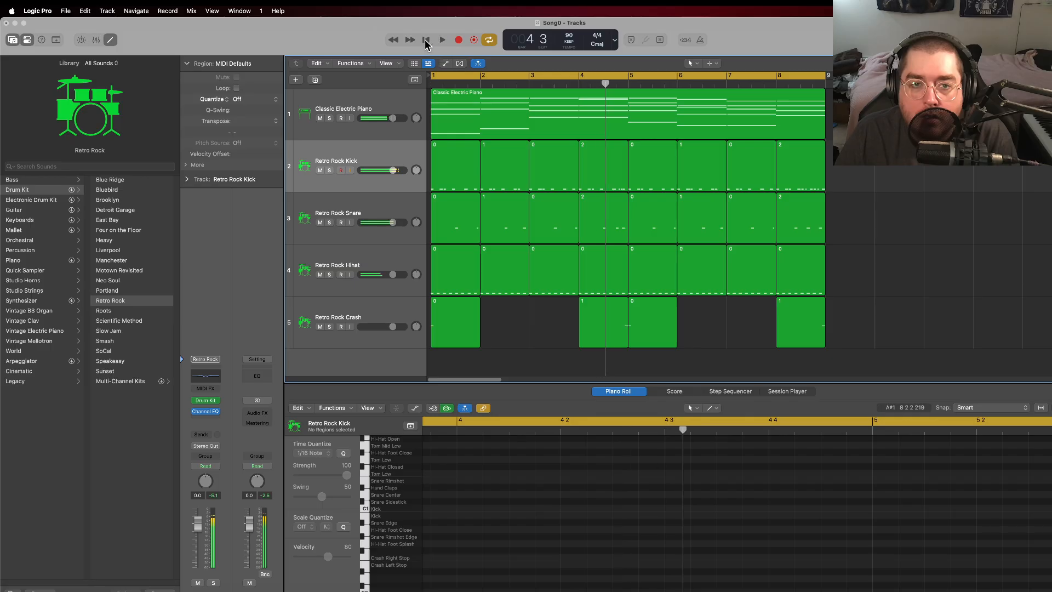
Step: Create a Crash Right note at the start of the bar 4 crash region
left_click(596, 321)
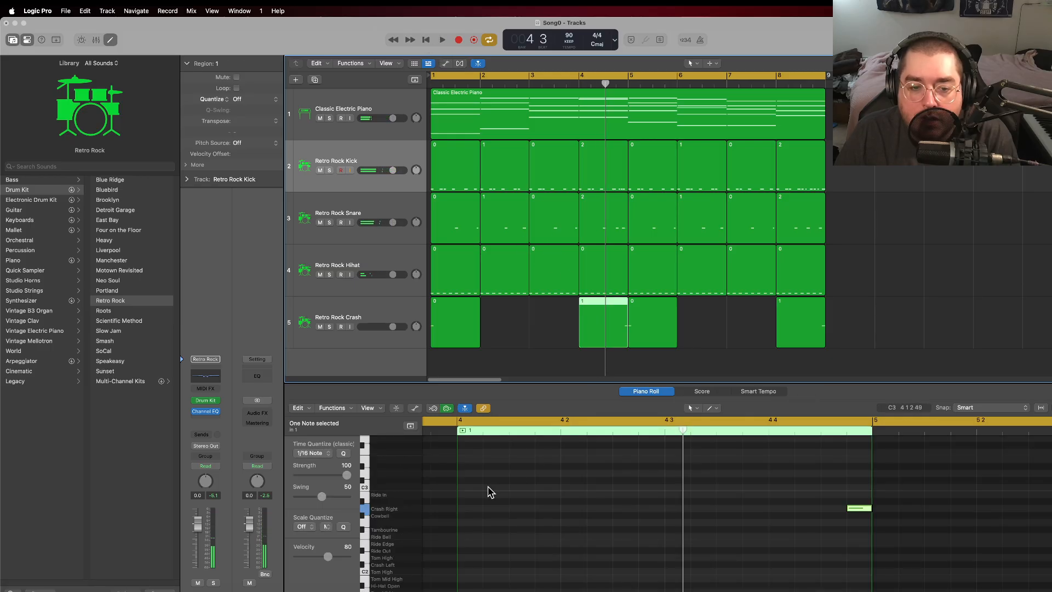
right_click(471, 513)
left_click(496, 467)
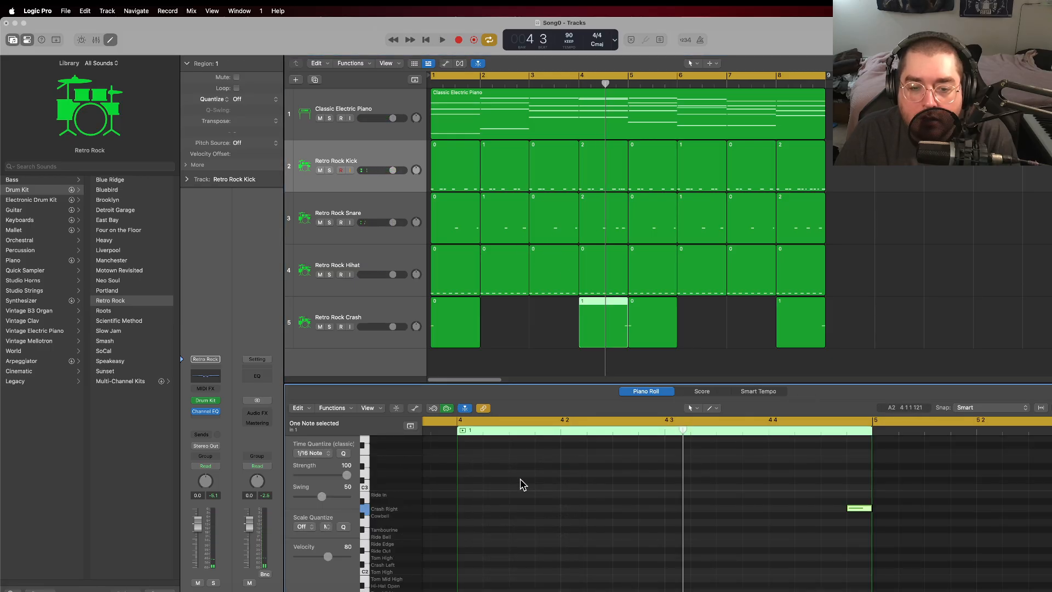
right_click(587, 305)
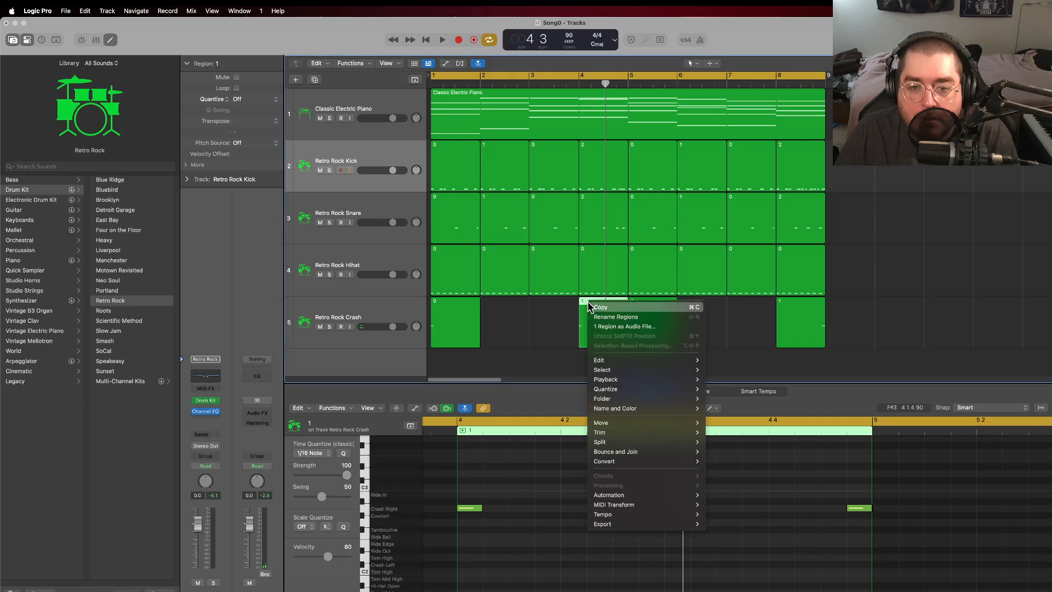
left_click(552, 310)
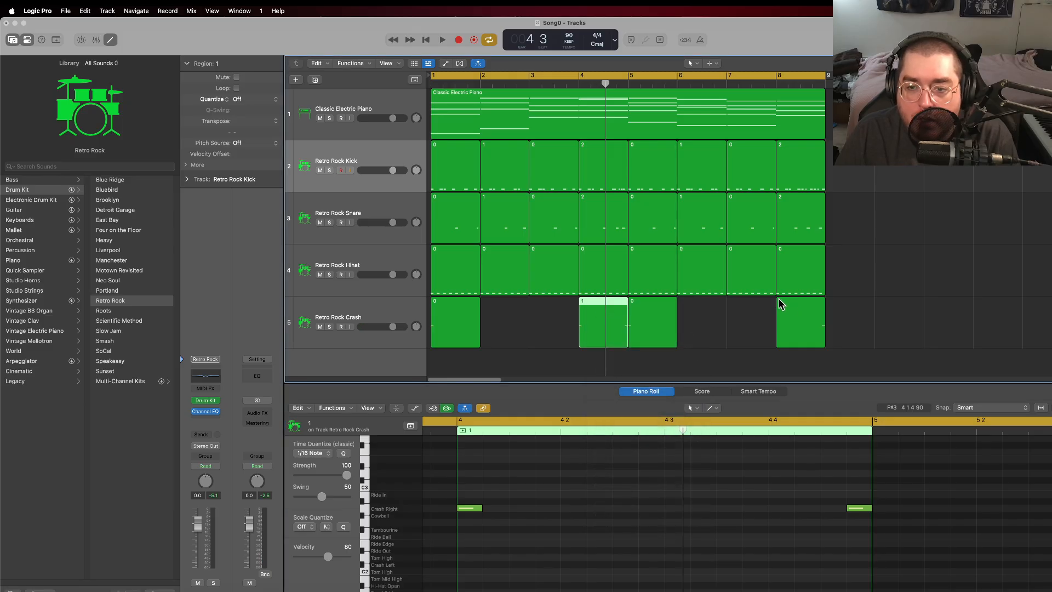
Step: Play the arrangement from bar 7 to listen to the lead into the bar 8 fill
left_click(742, 83)
key("space")
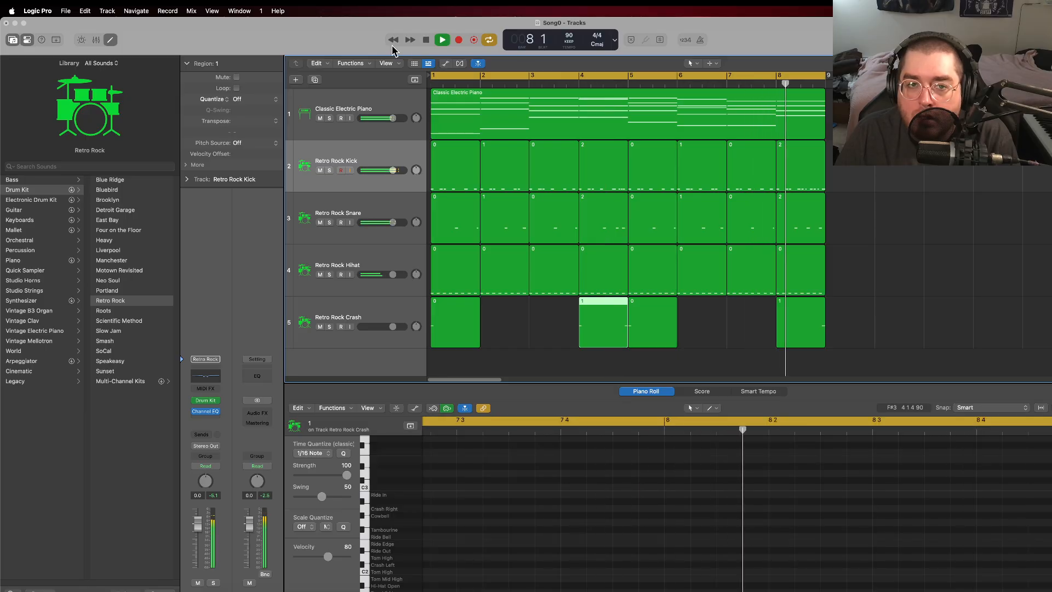
Step: Stop playback and create a Crash Right note at the start of the bar 8 crash region
key("space")
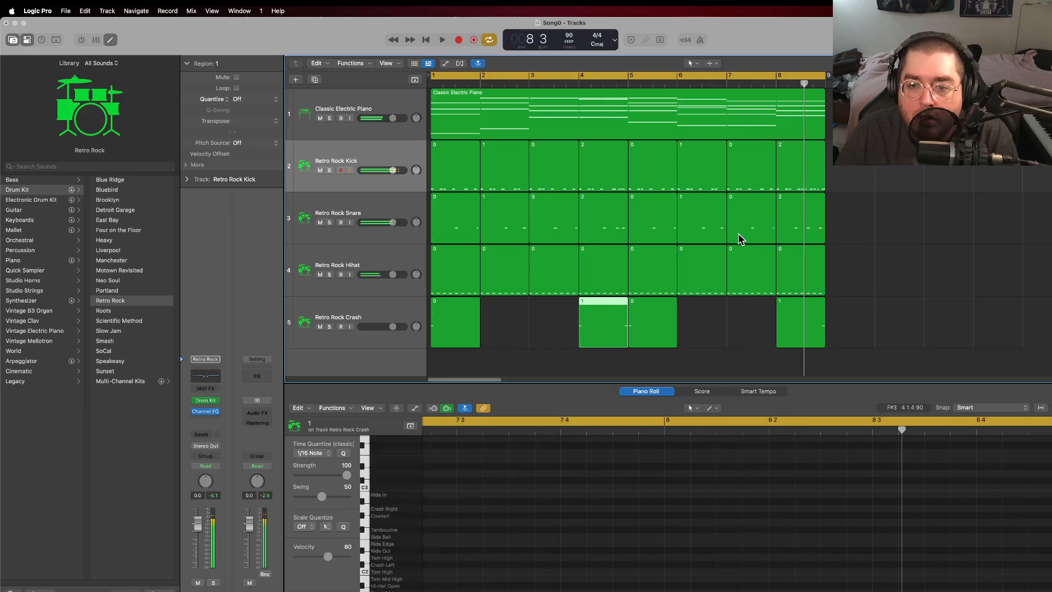
left_click(787, 315)
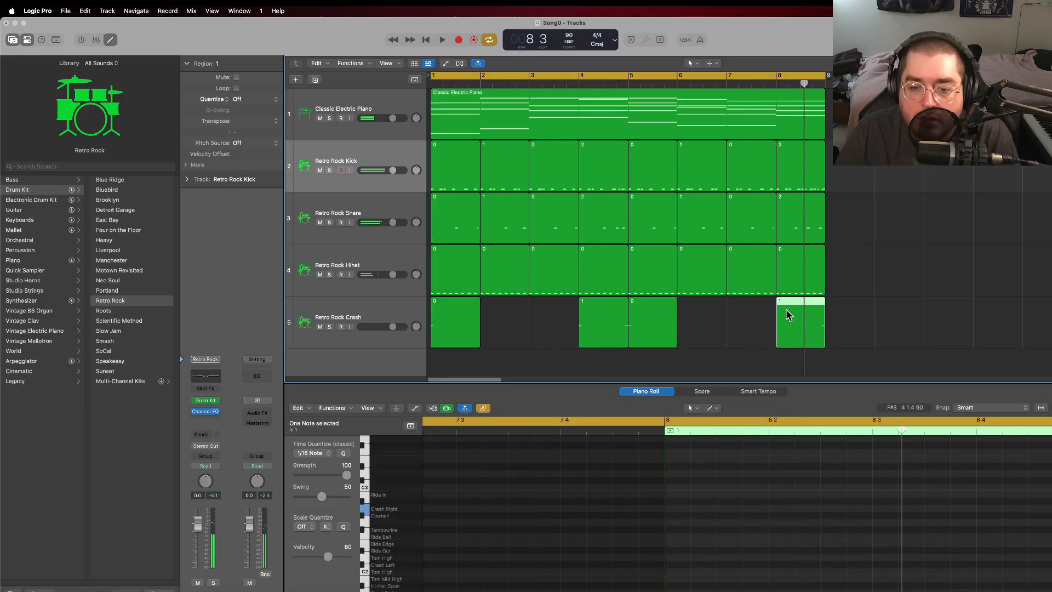
right_click(678, 512)
left_click(711, 470)
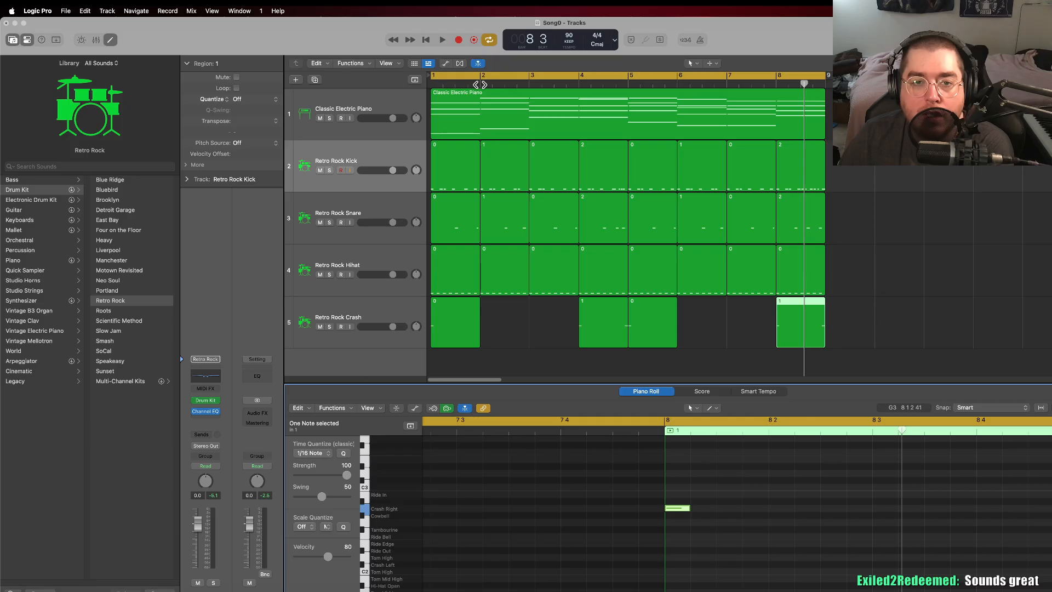
Step: Split the Classic Electric Piano region at the start of every bar from 2 to 8 into one-bar regions
left_click(480, 85)
right_click(482, 104)
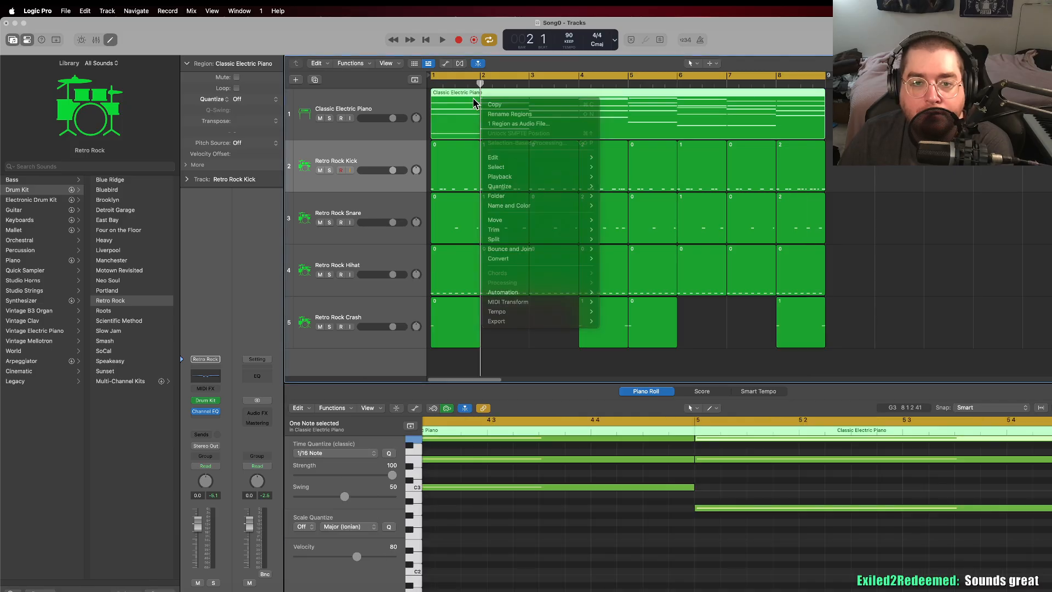
left_click(474, 104)
key("super+t")
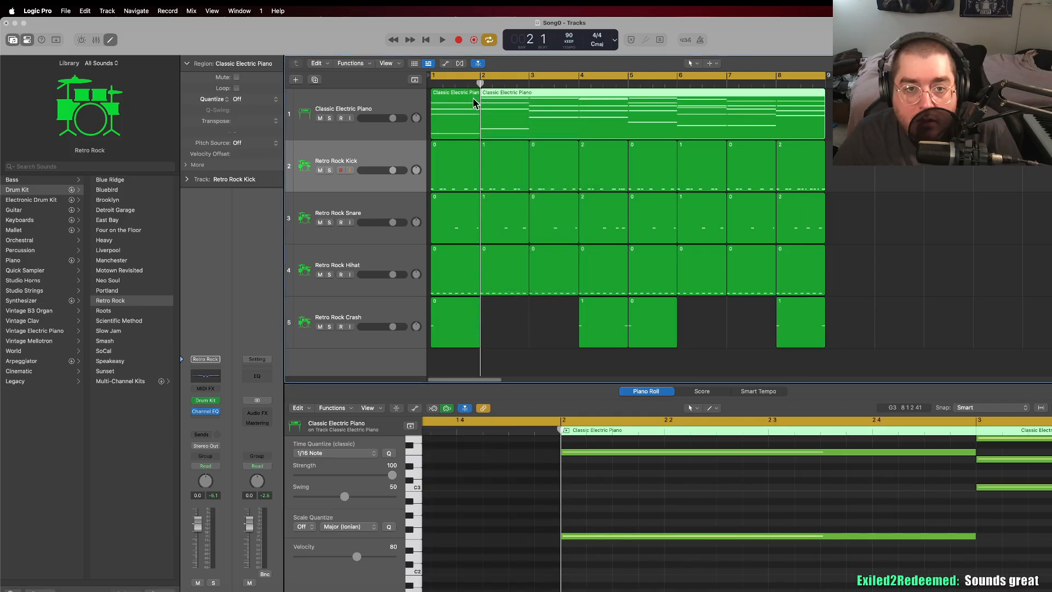
left_click(529, 85)
key("super+t")
left_click(579, 86)
key("super+t")
left_click(628, 85)
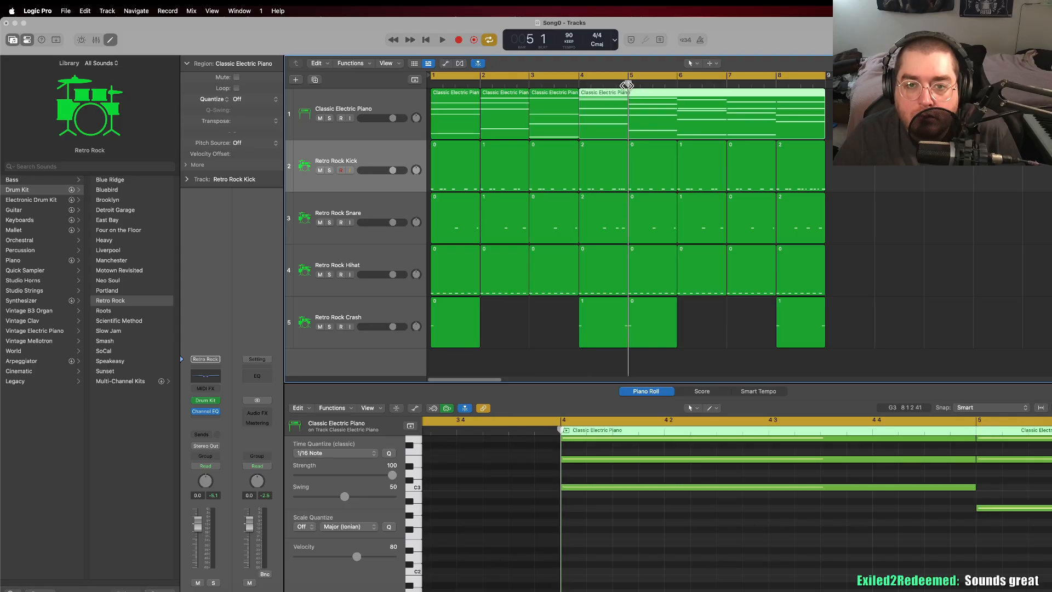
key("super+t")
left_click(678, 85)
key("super+t")
left_click(727, 85)
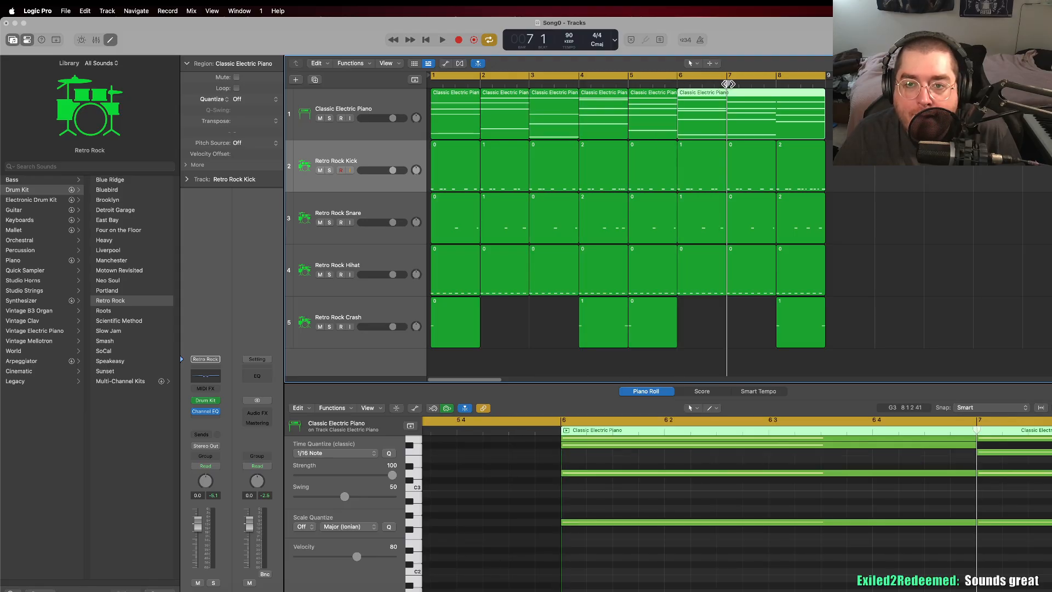
key("super+t")
left_click(777, 85)
key("super+t")
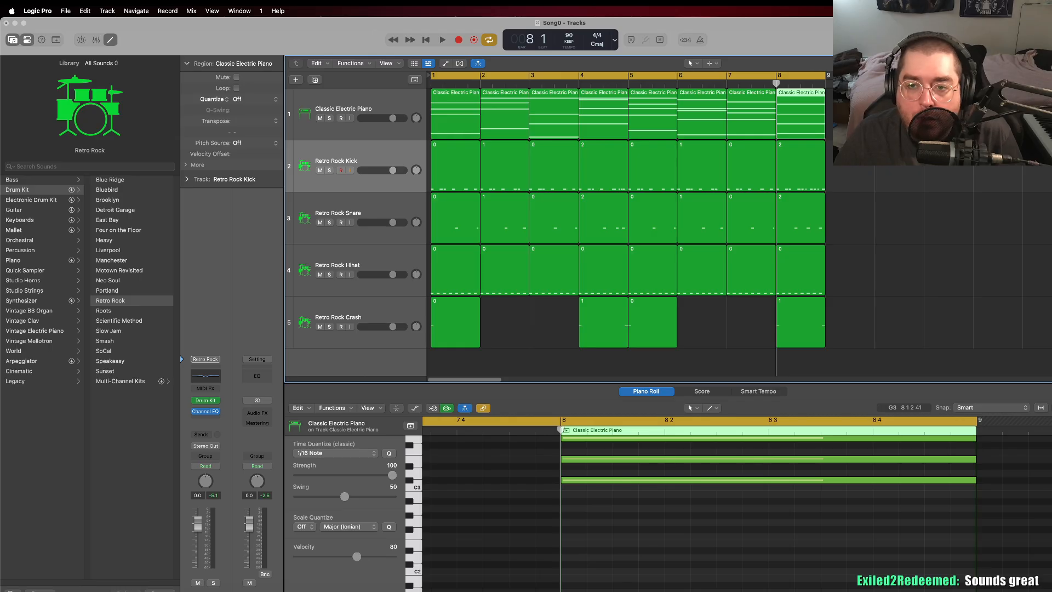
Step: Rename the bar 1 electric piano region as D minor
left_click(453, 105)
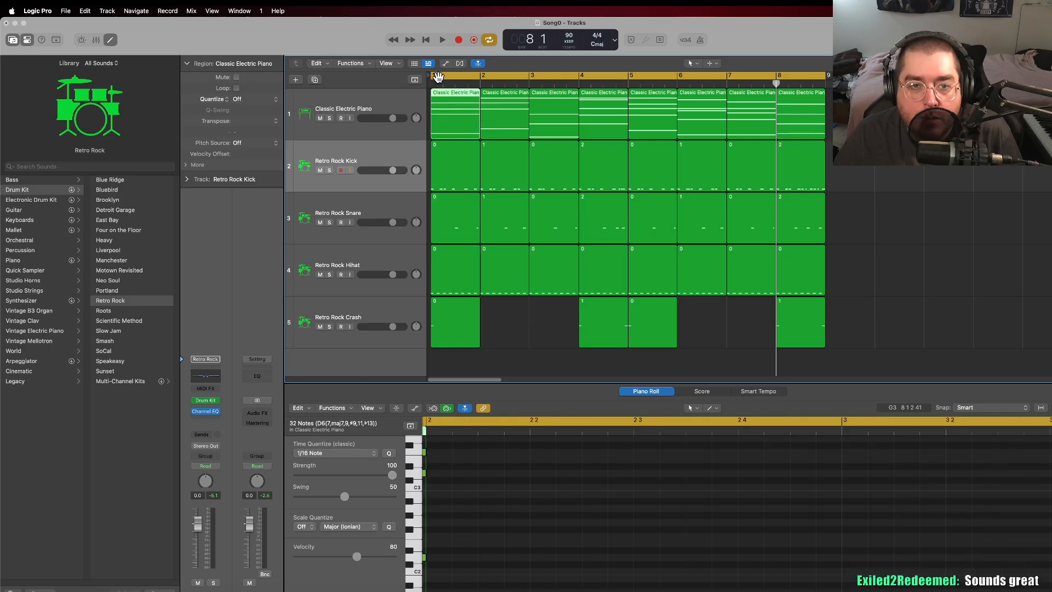
right_click(450, 104)
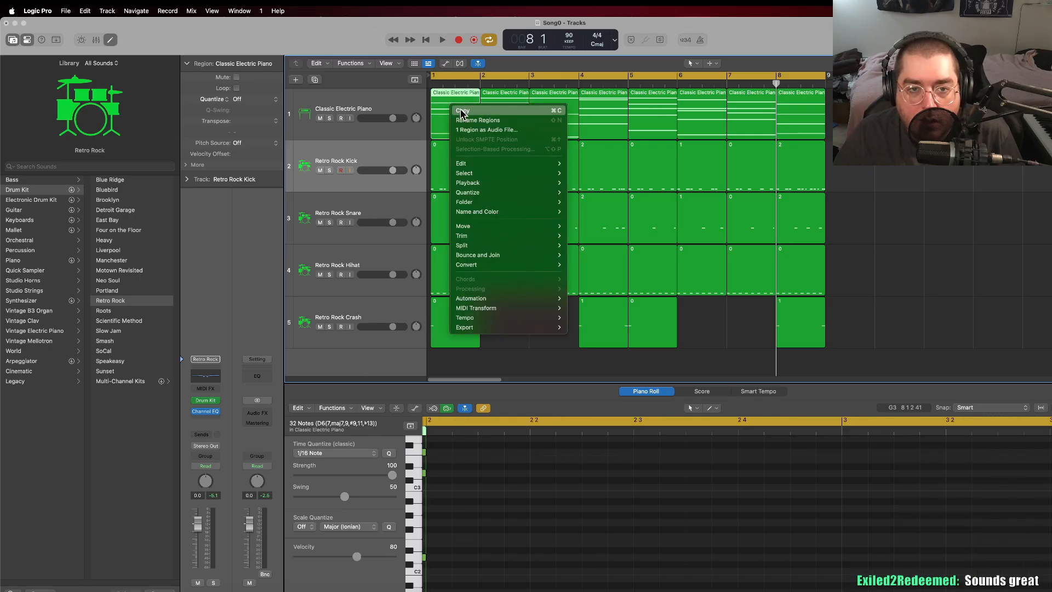
left_click(474, 121)
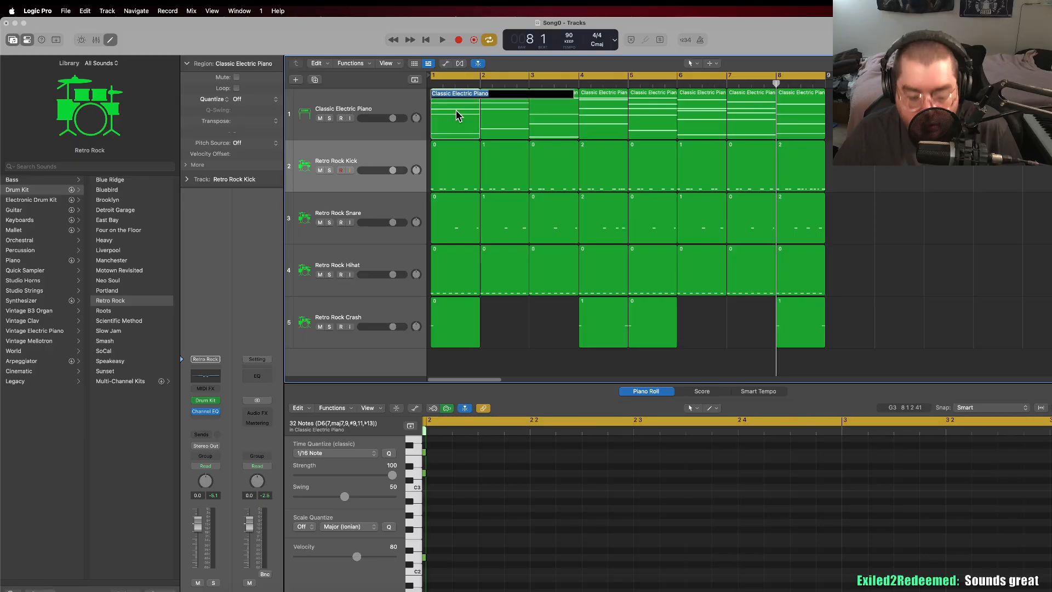
type("D minor")
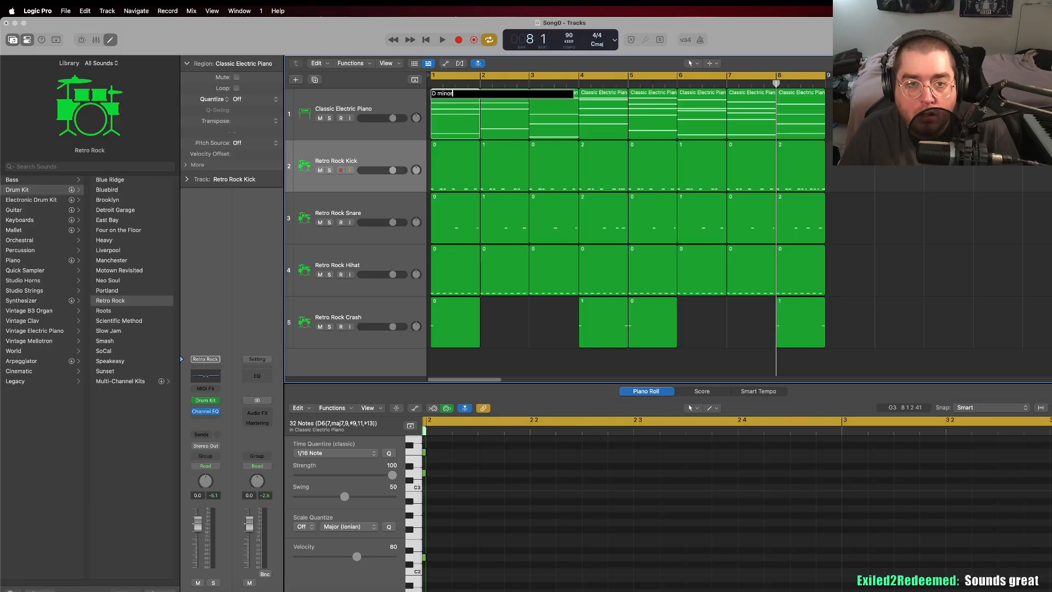
key("Return")
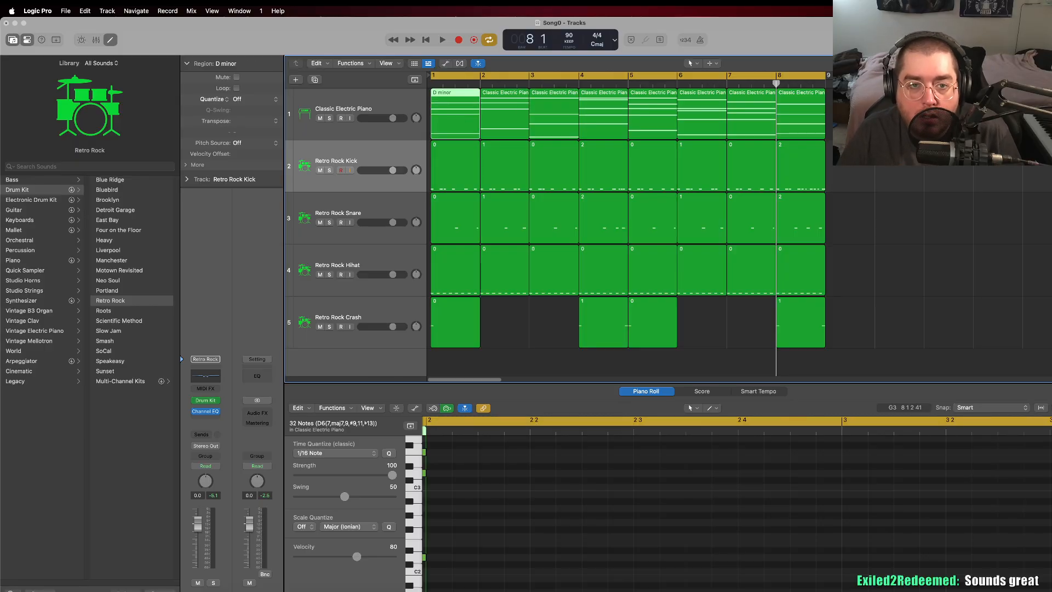
Step: Rename the bar 2 electric piano region as F major
left_click(487, 94)
right_click(489, 93)
left_click(506, 104)
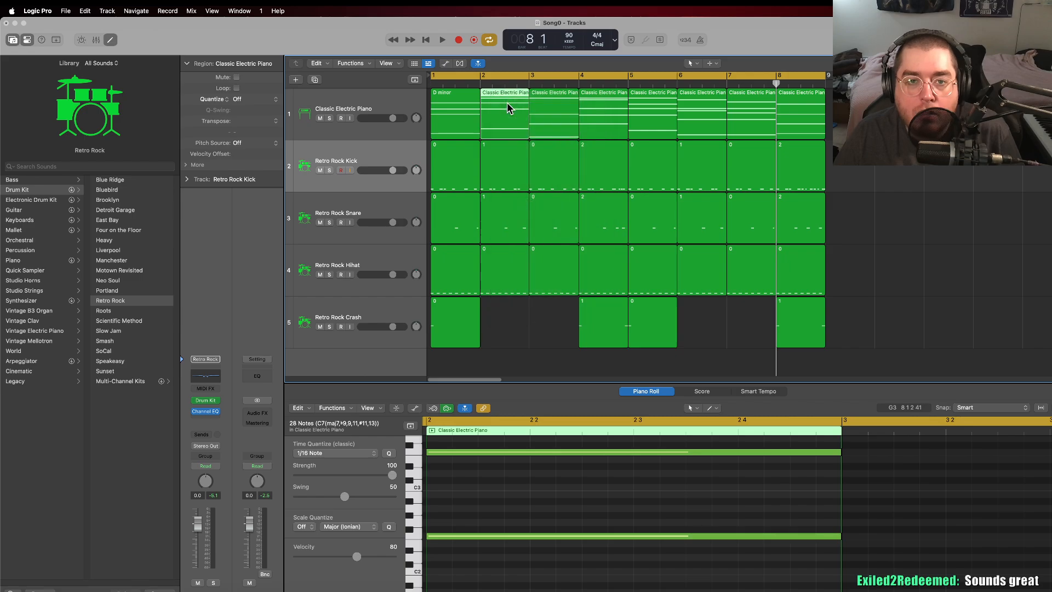
type("F")
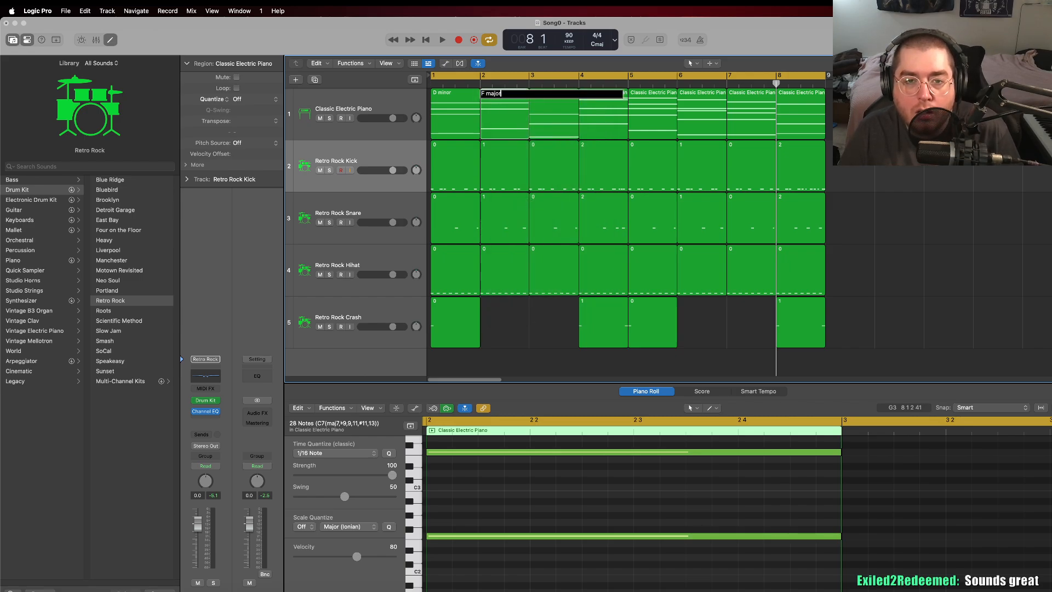
type(" major")
key("Return")
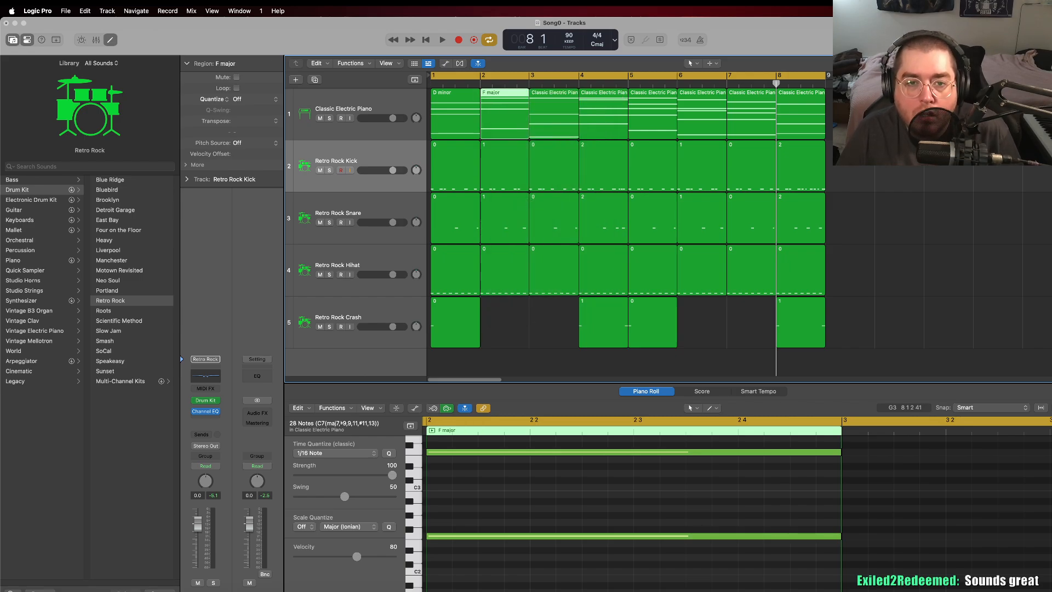
Step: Check the notes of the bar 3 electric piano region and rename it as C major
left_click(530, 86)
left_click(545, 102)
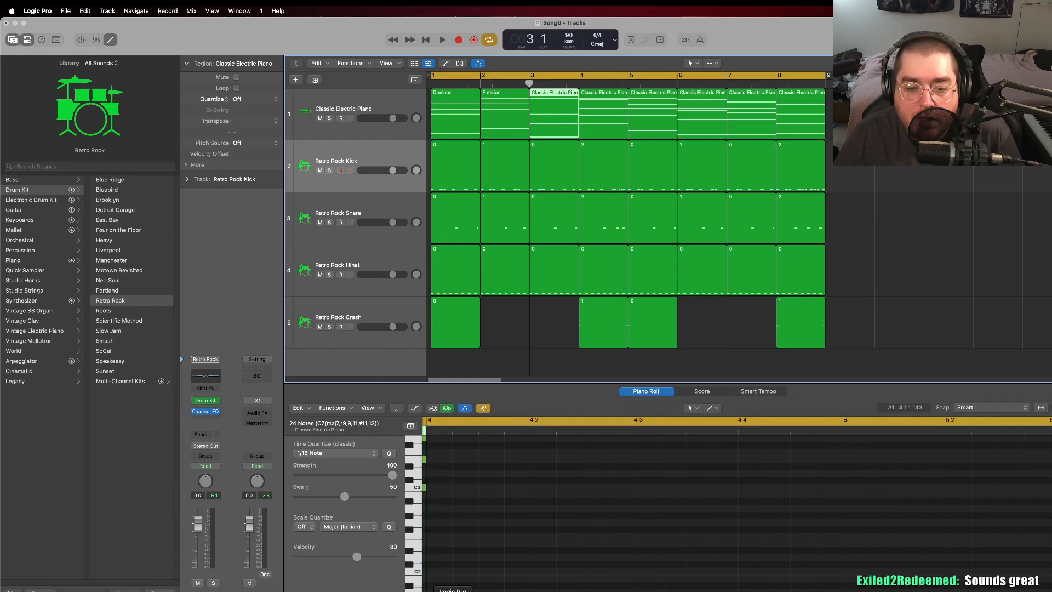
scroll(511, 494, "left", 10)
scroll(512, 495, "up", 1)
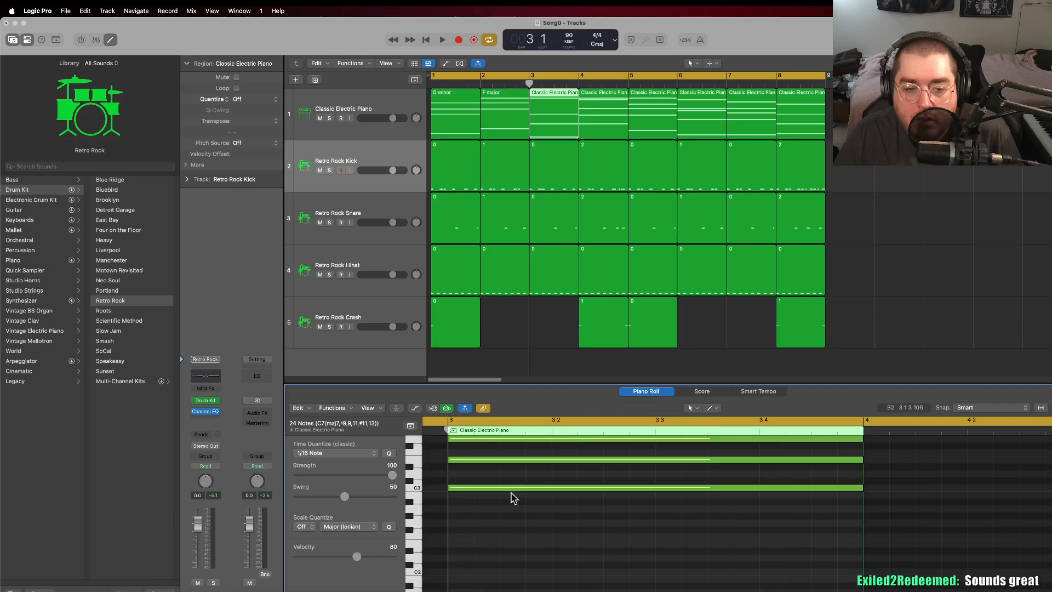
scroll(511, 495, "up", 3)
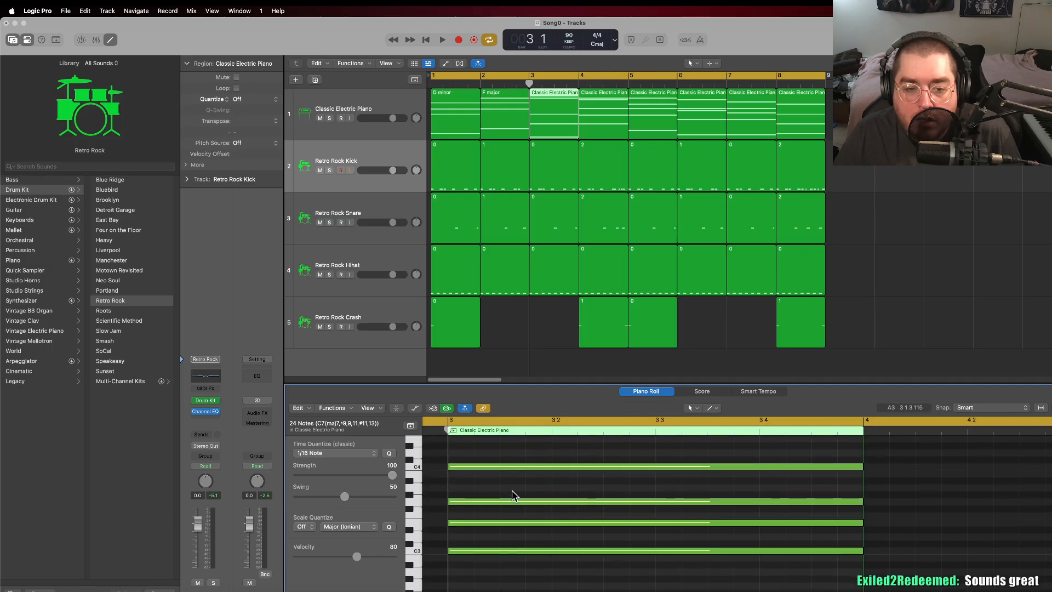
right_click(541, 102)
left_click(558, 106)
type("C major")
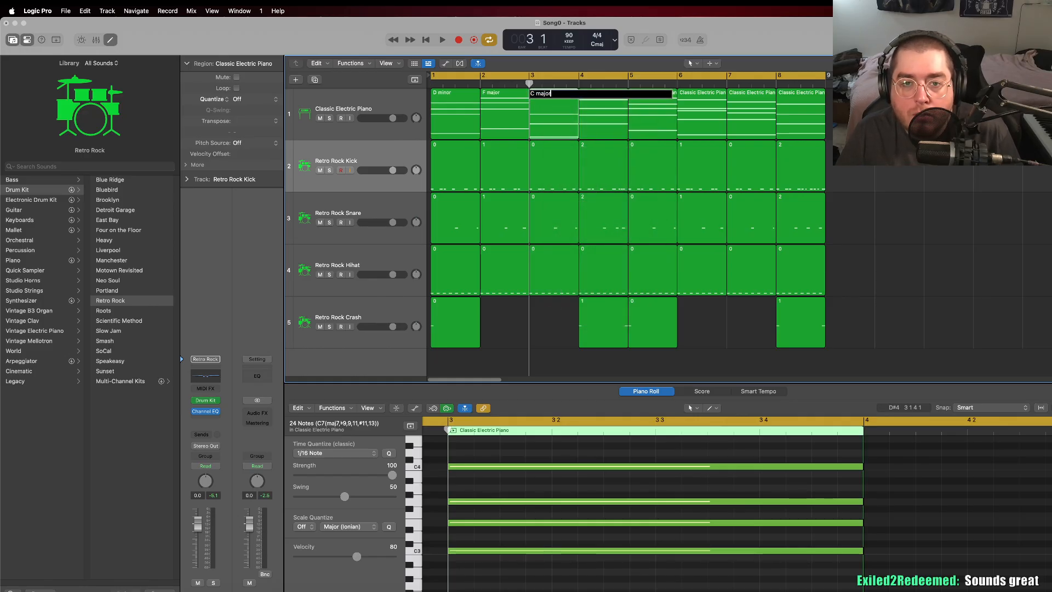
key("Return")
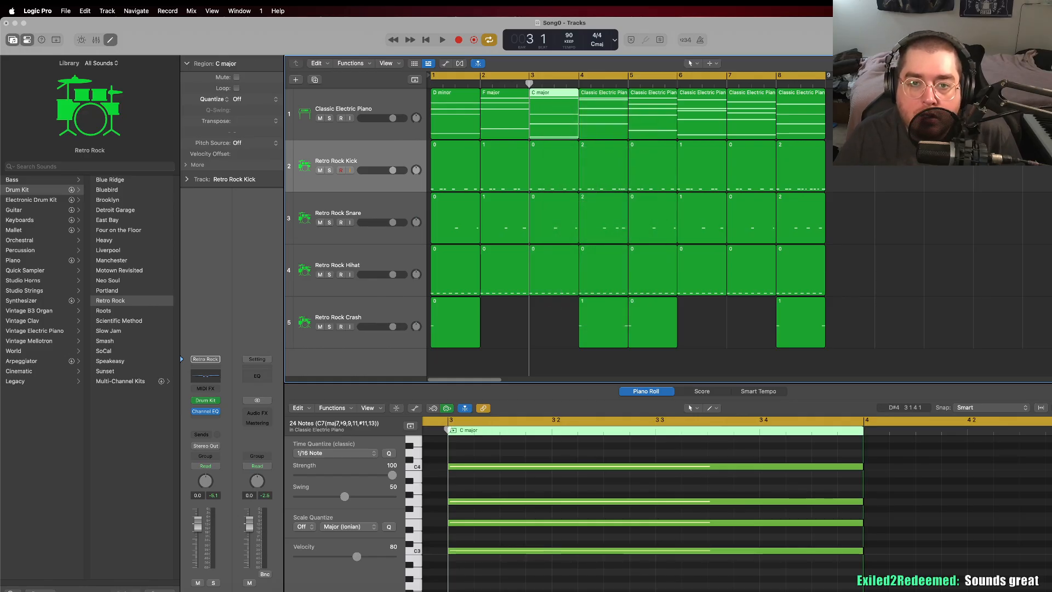
Step: Rename the bar 4 electric piano region as C major 7
left_click(588, 96)
right_click(589, 97)
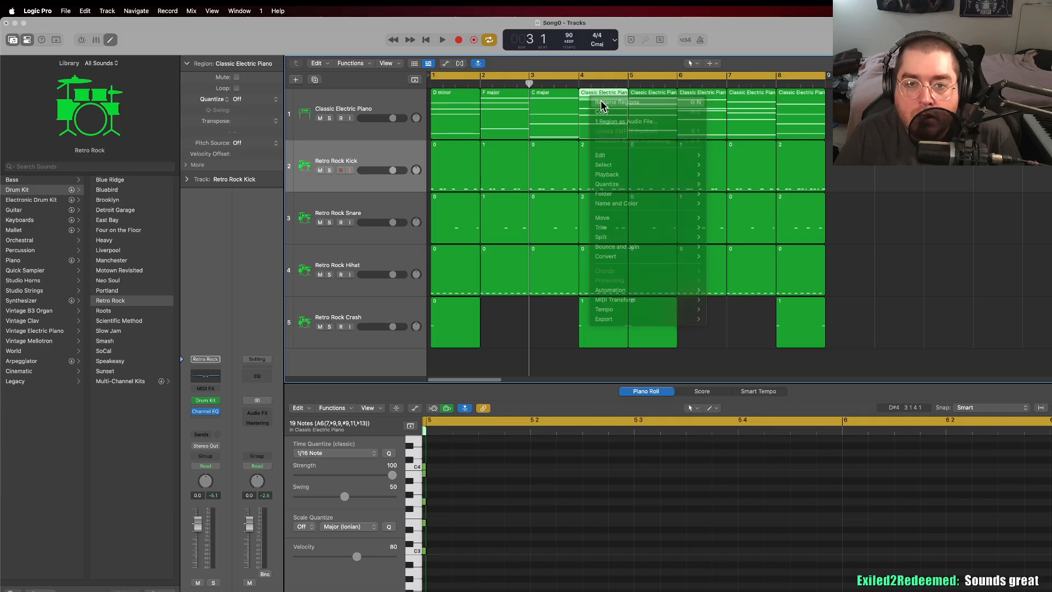
left_click(601, 103)
type("C major 7")
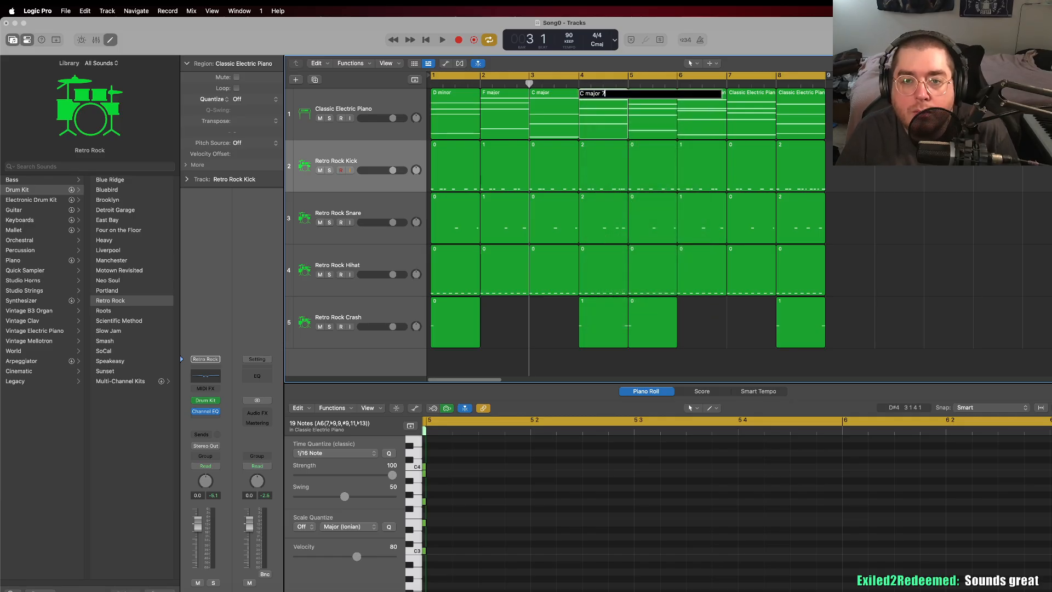
key("Return")
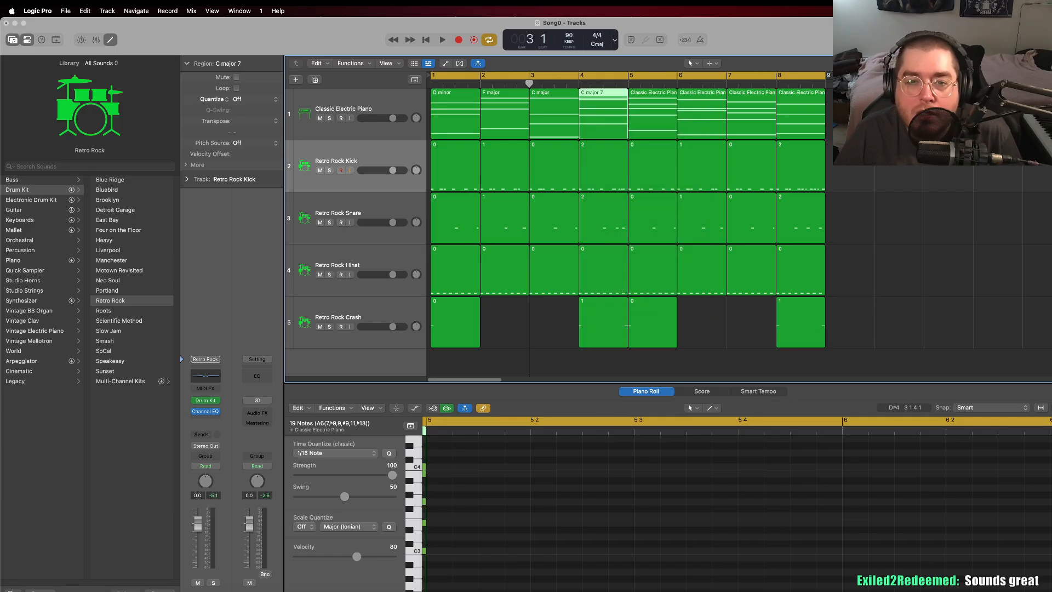
Step: Check the notes of the bar 5 electric piano region and rename it as A minor 7
left_click(646, 93)
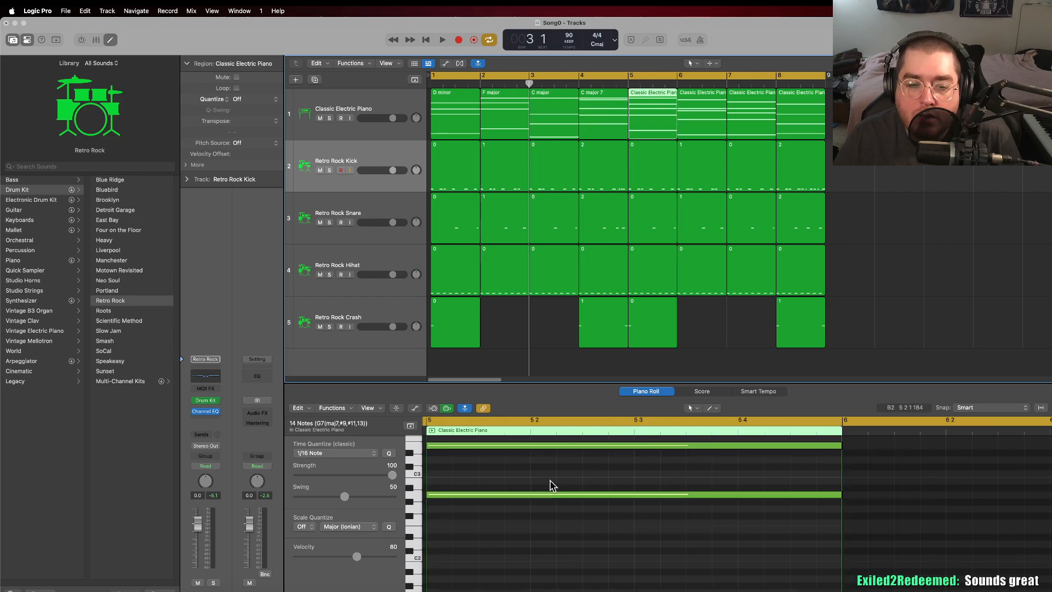
scroll(552, 484, "up", 5)
scroll(552, 485, "down", 1)
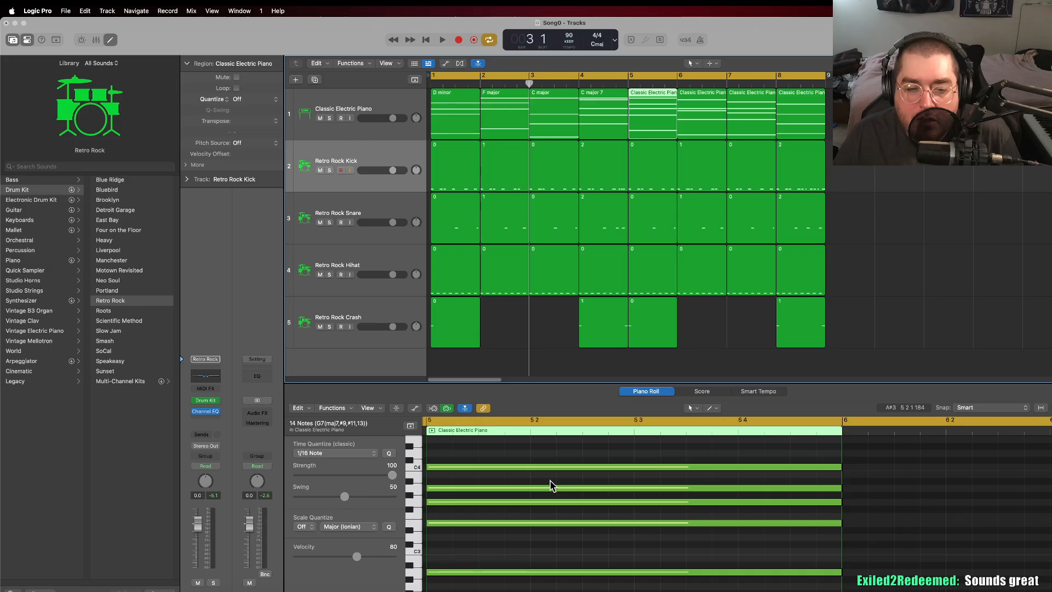
right_click(639, 102)
left_click(651, 107)
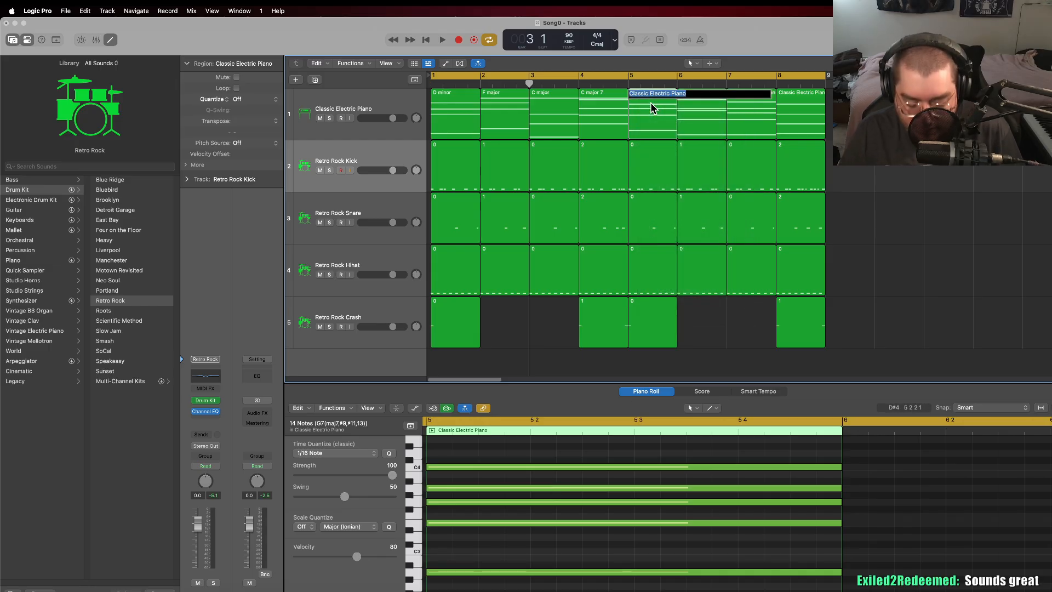
type("A min")
type("or 7")
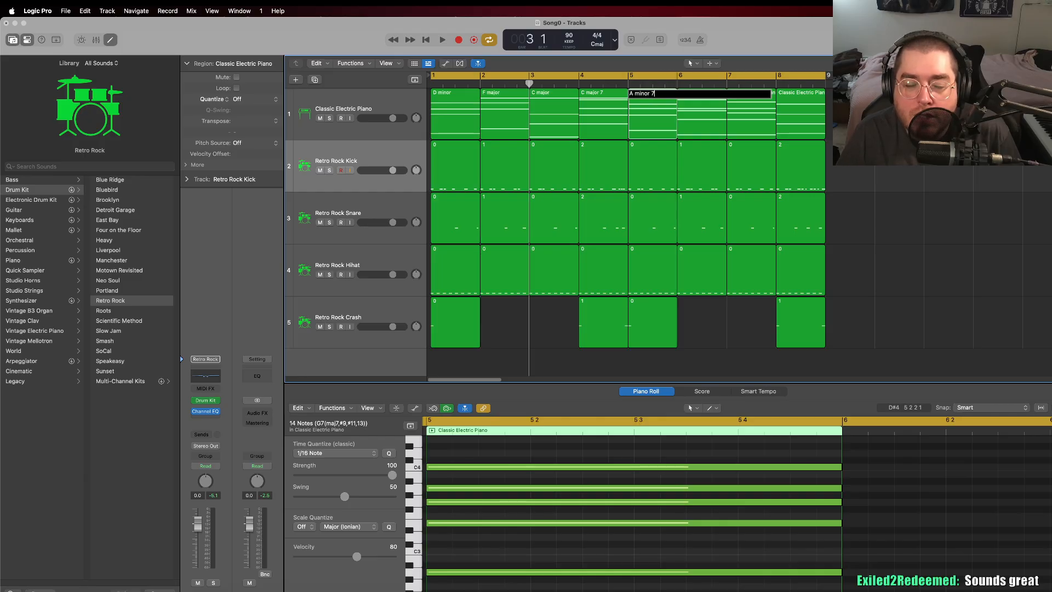
key("Return")
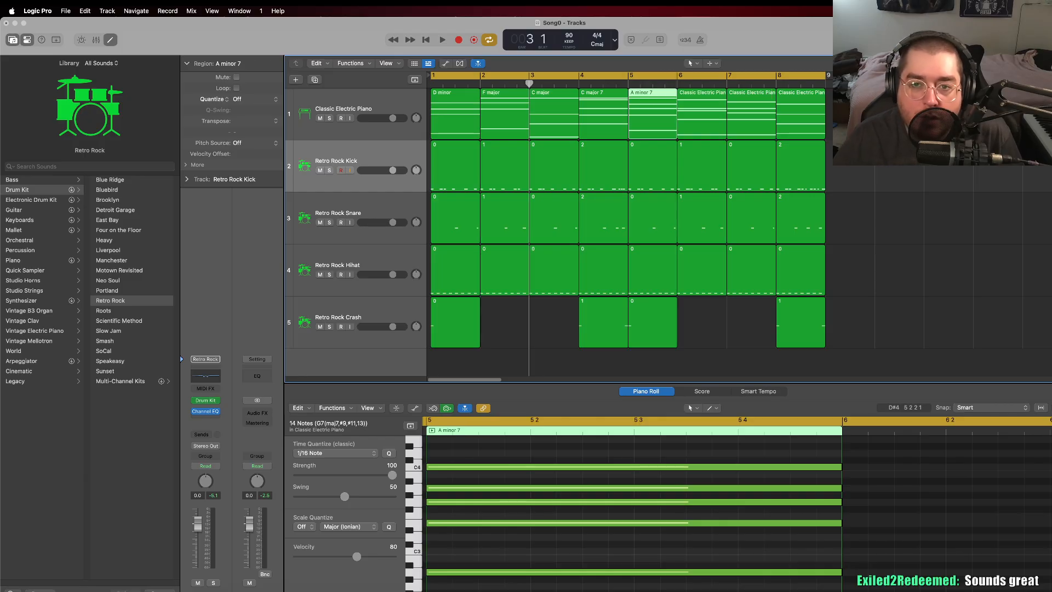
Step: Check the notes of the bar 6 electric piano region and rename it as G major 7
left_click(693, 101)
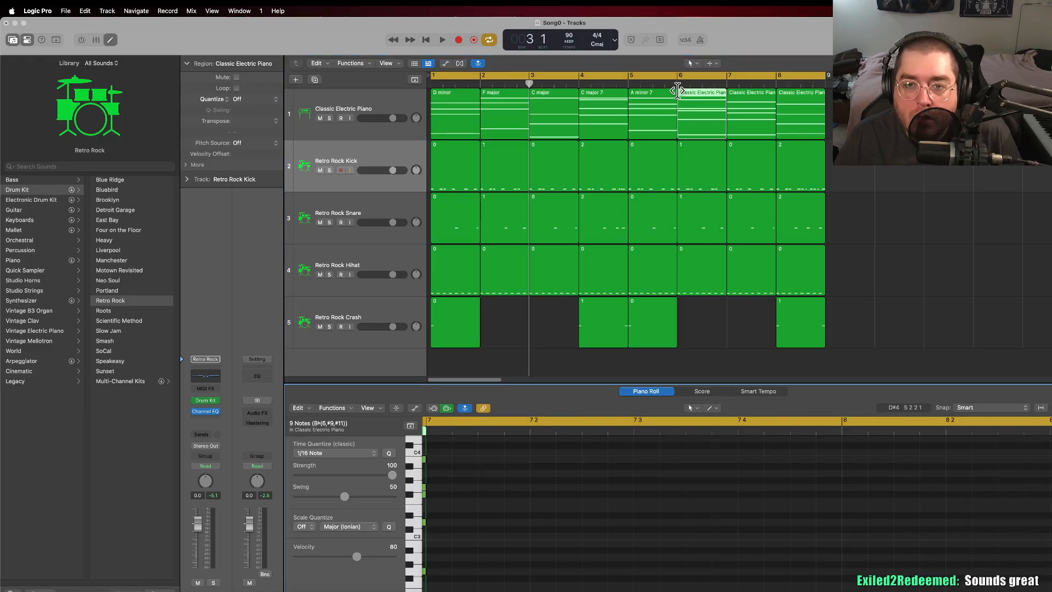
left_click(678, 89)
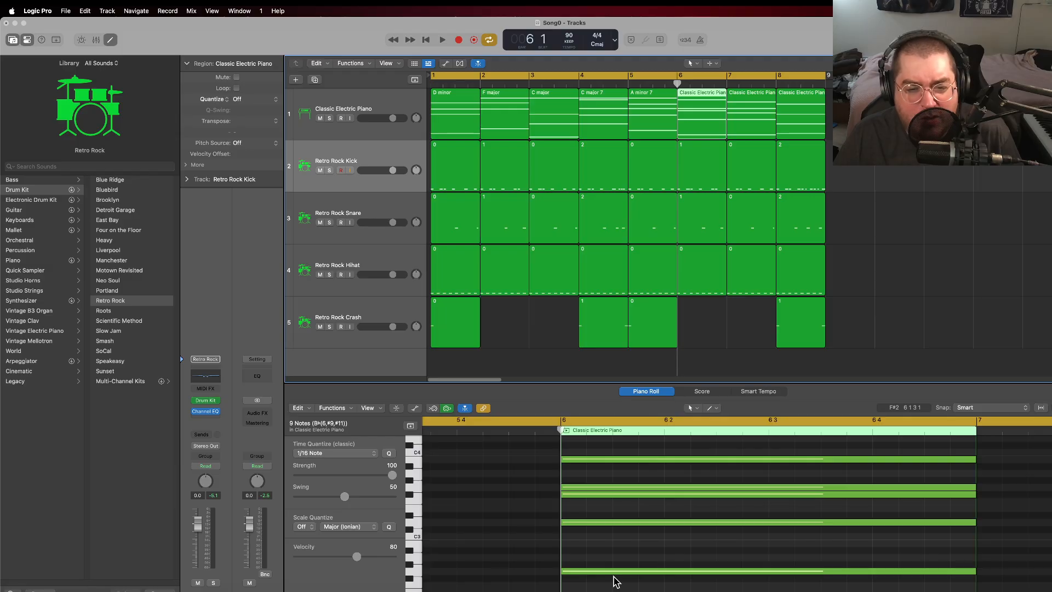
right_click(689, 91)
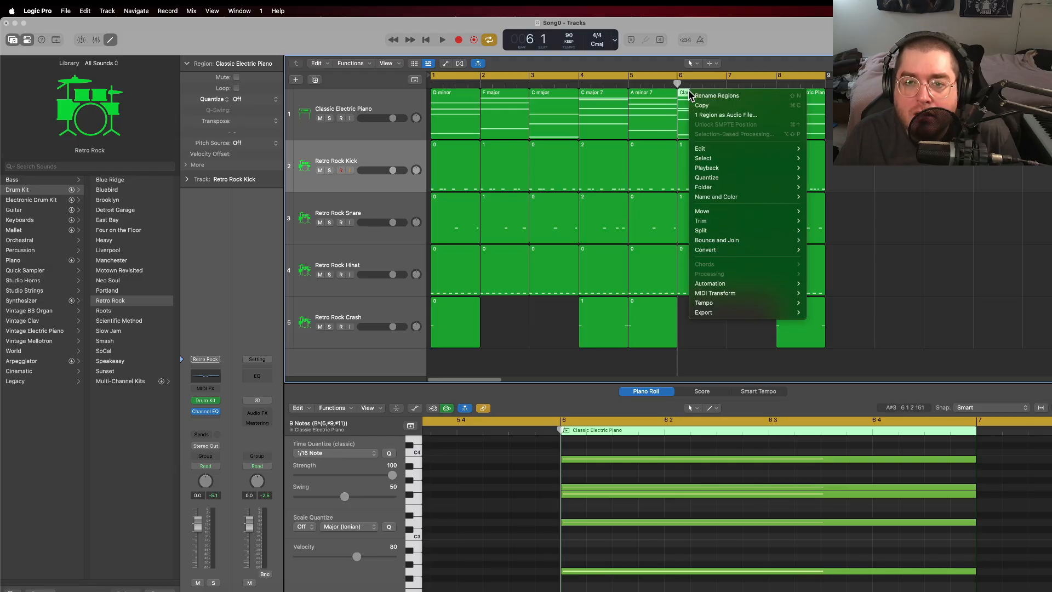
left_click(696, 95)
type("G major")
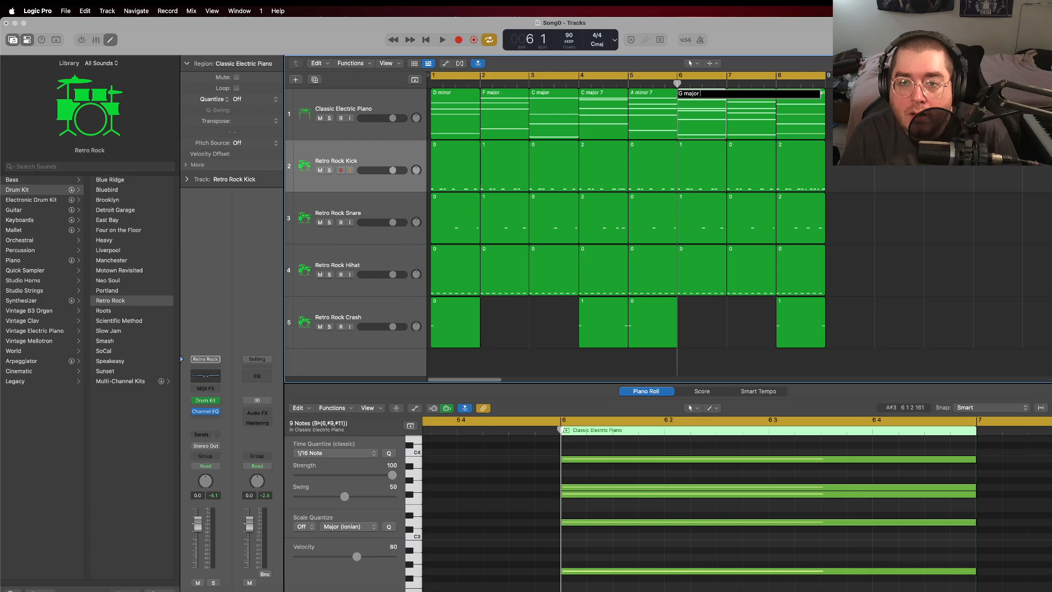
key("Return")
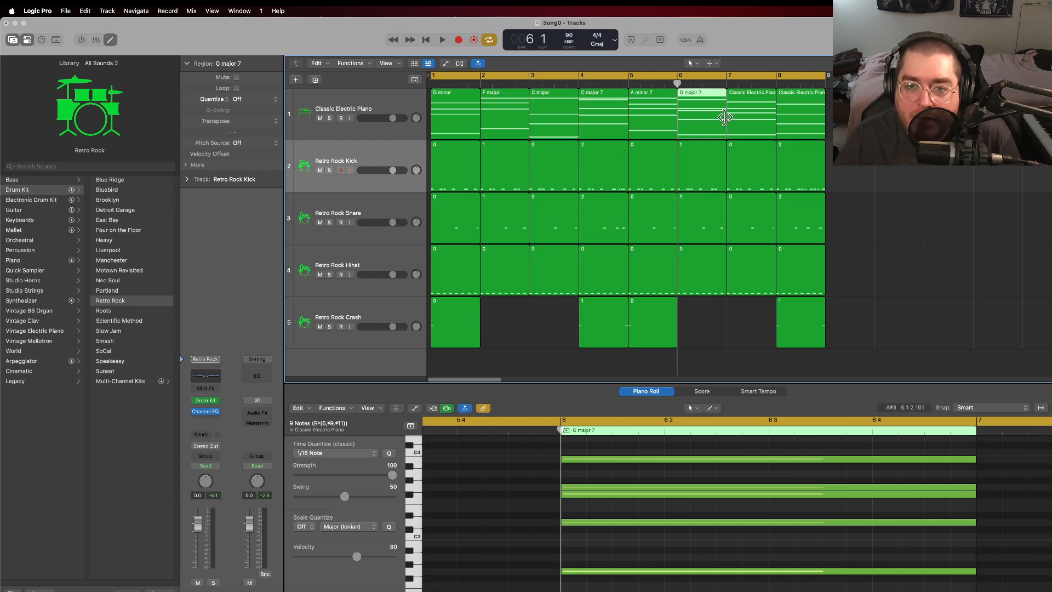
Step: Check the notes of the bar 7 electric piano region and rename it as G minor 7
left_click(738, 103)
left_click(728, 83)
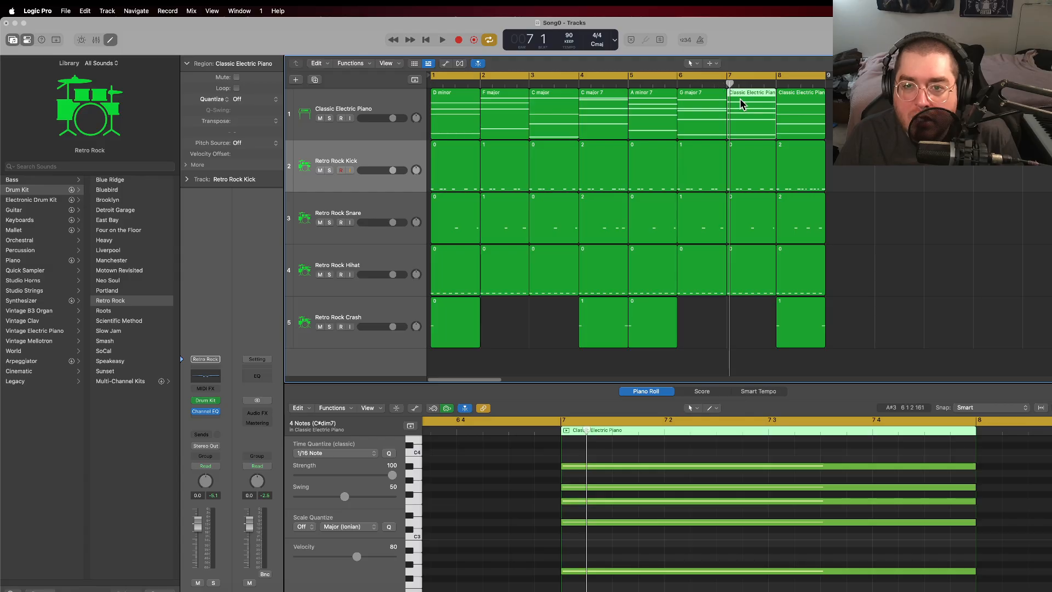
right_click(738, 95)
left_click(744, 97)
type("G minor 7")
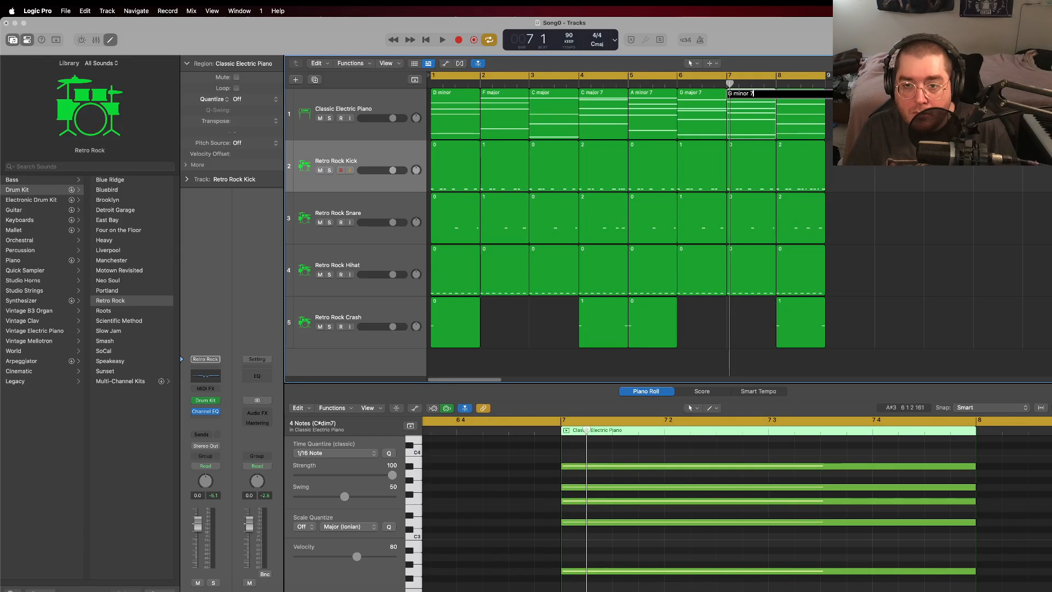
key("Return")
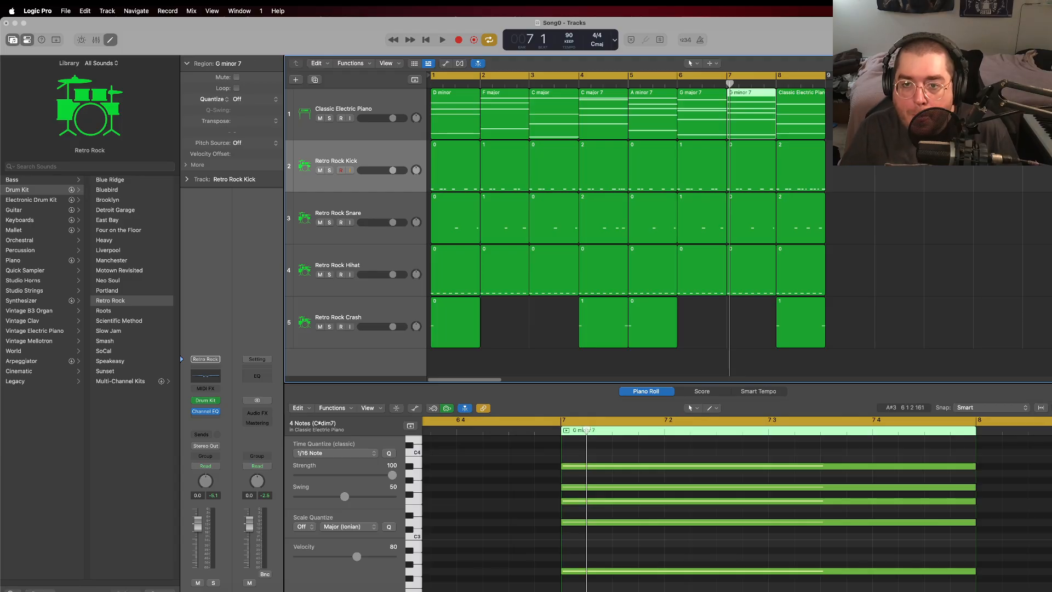
Step: Check the notes of the bar 8 electric piano region and rename it as A 7
left_click(787, 94)
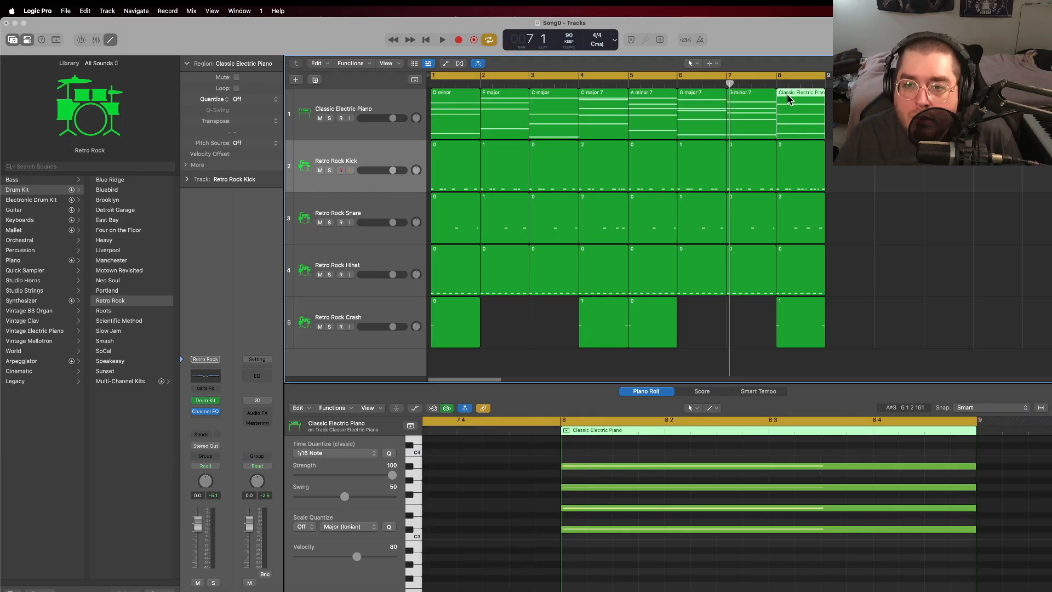
right_click(787, 94)
left_click(801, 100)
type("A")
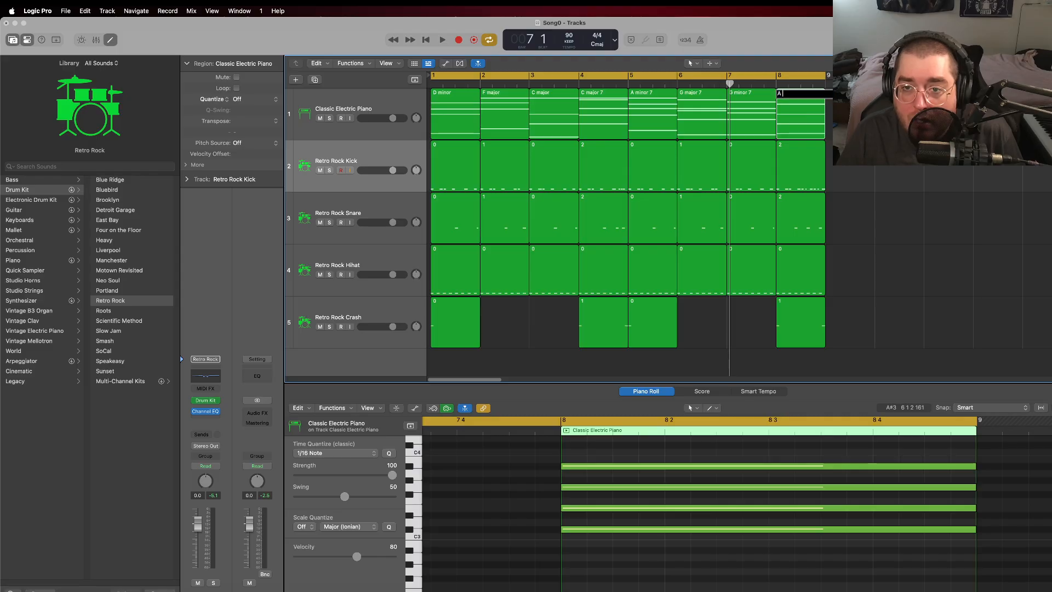
type(" 7")
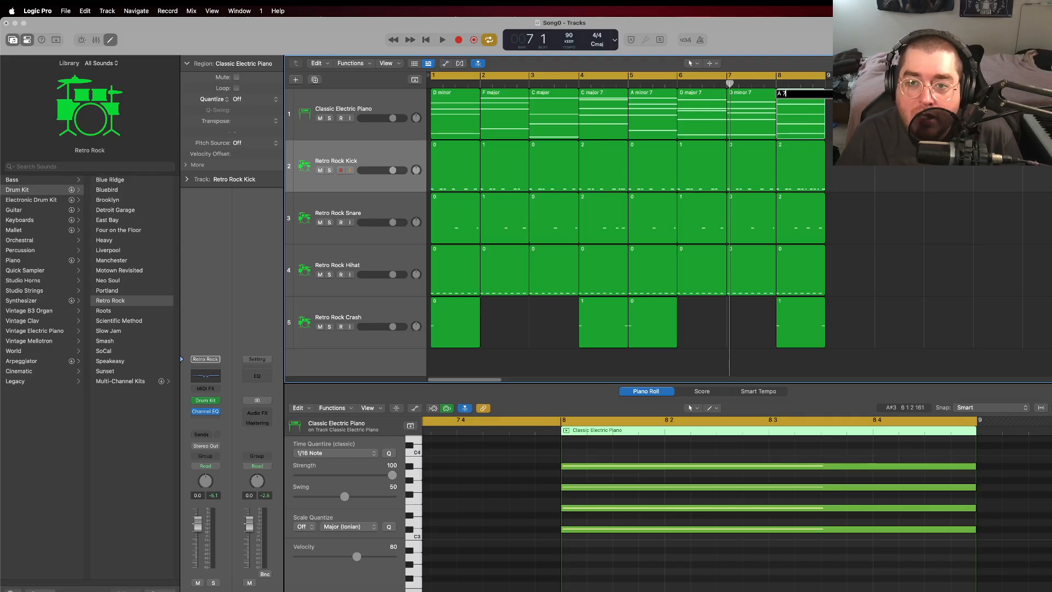
key("Return")
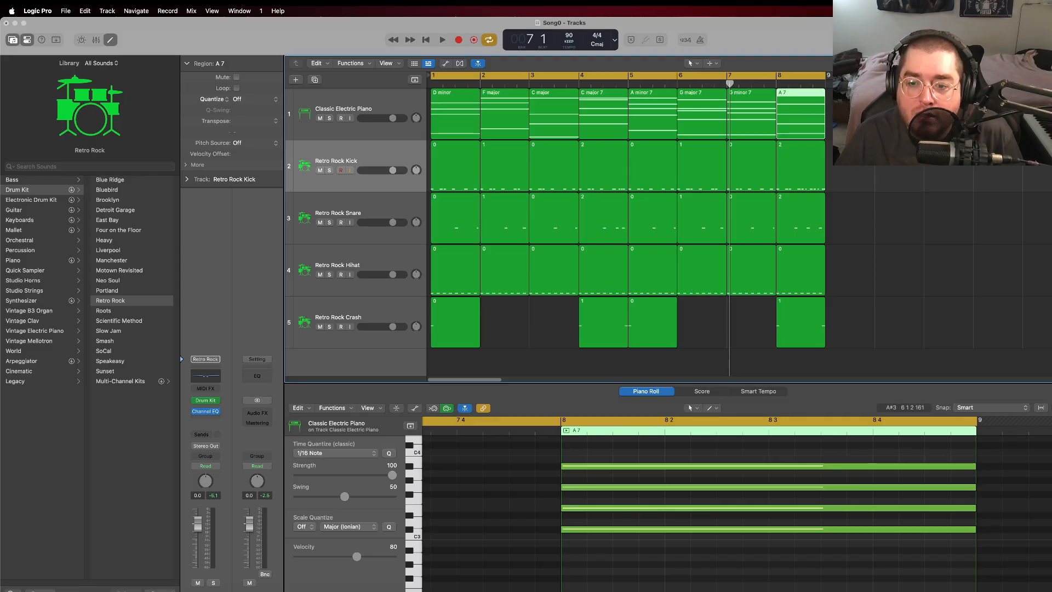
Step: Rename the bar 8 electric piano region as C# dim
right_click(798, 101)
left_click(801, 99)
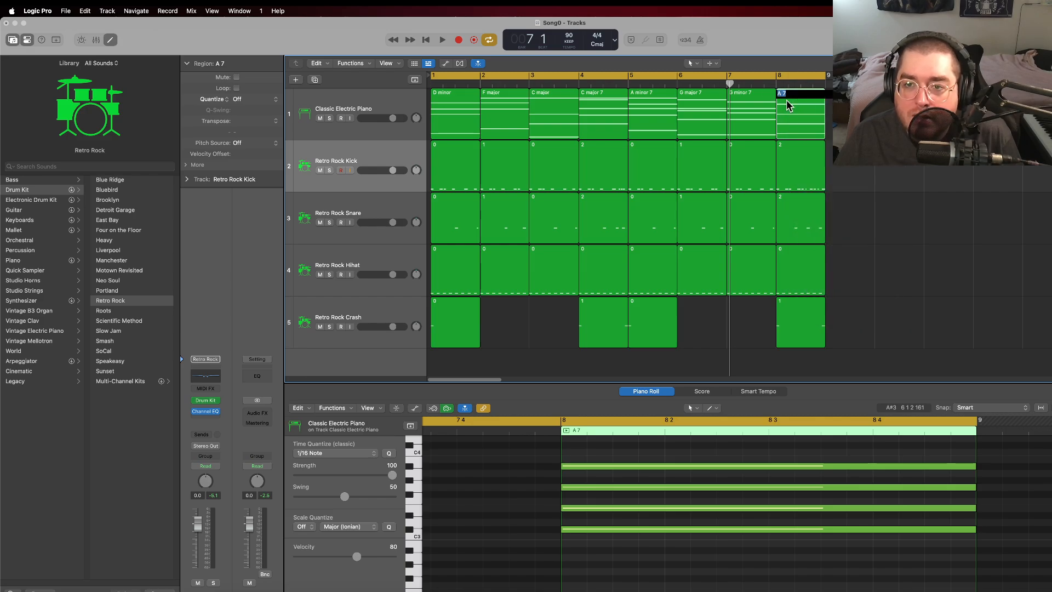
type("C")
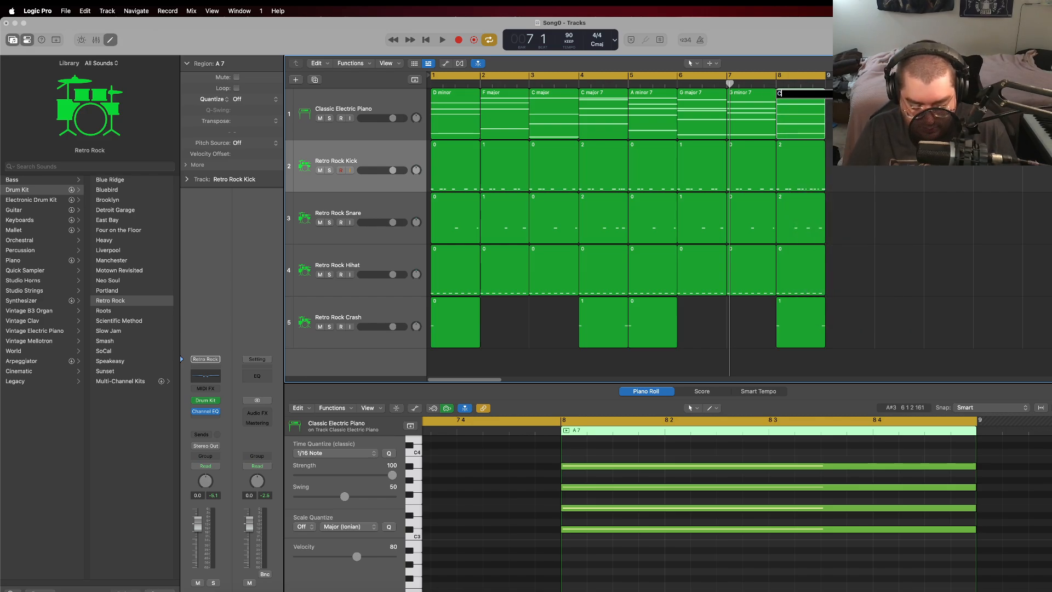
type("# dim")
key("Return")
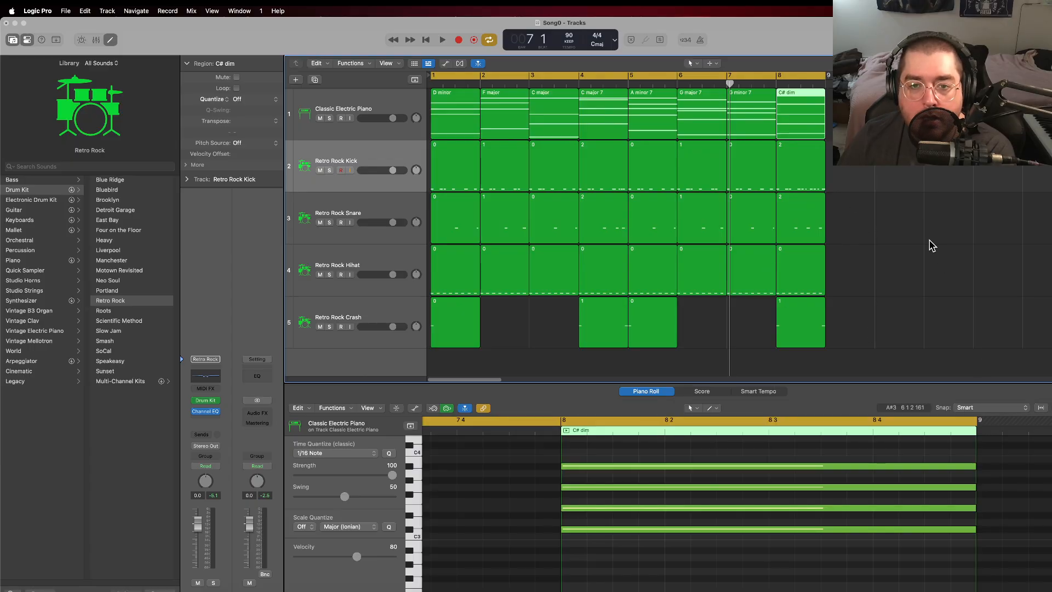
Step: Move the playhead to bar 7 and create an empty electric piano region in bar 9
left_click(906, 119)
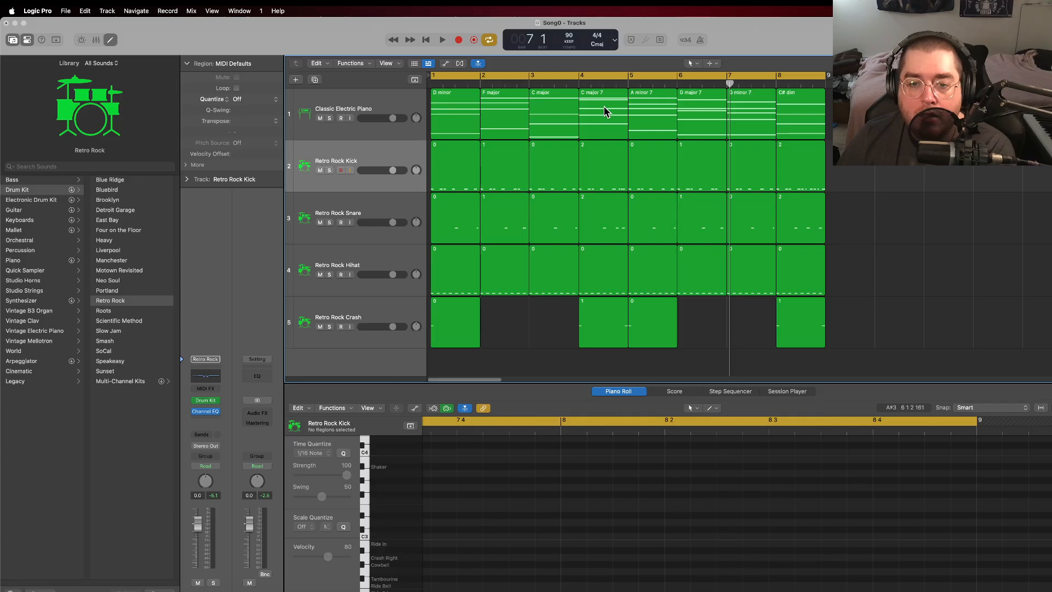
left_click(726, 85)
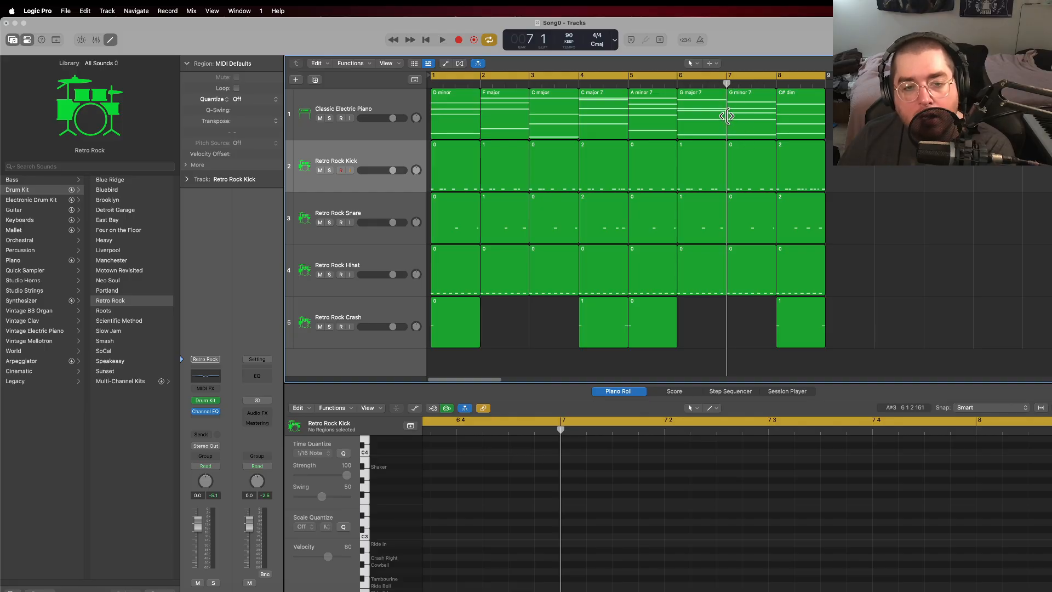
right_click(851, 112)
left_click(878, 120)
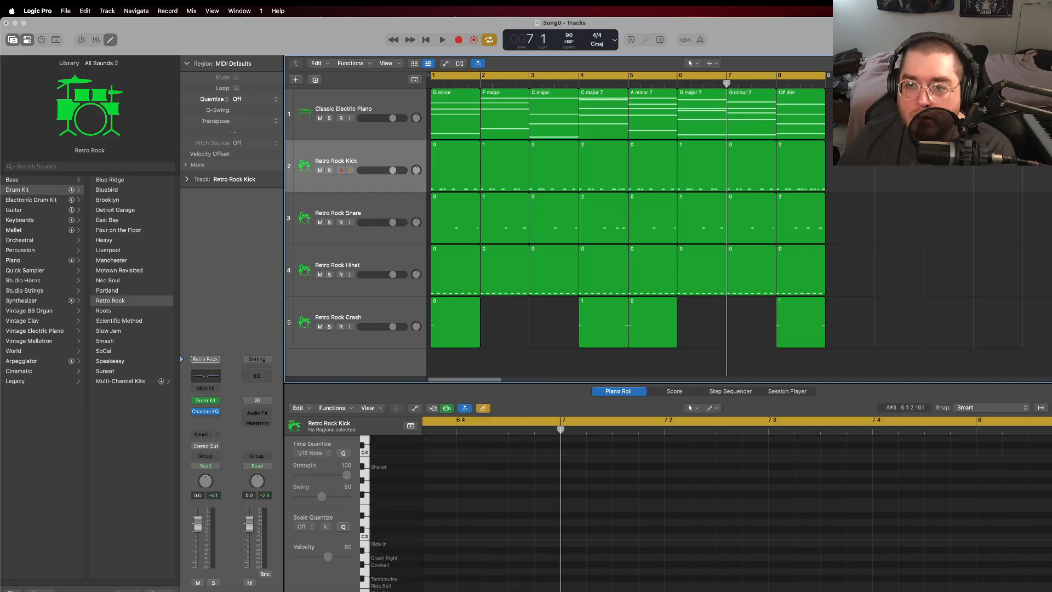
Step: Show the bar 8 and bar 9 electric piano regions together and add full-bar D2 and D3 notes in bar 9
left_click(795, 116)
left_click(664, 467)
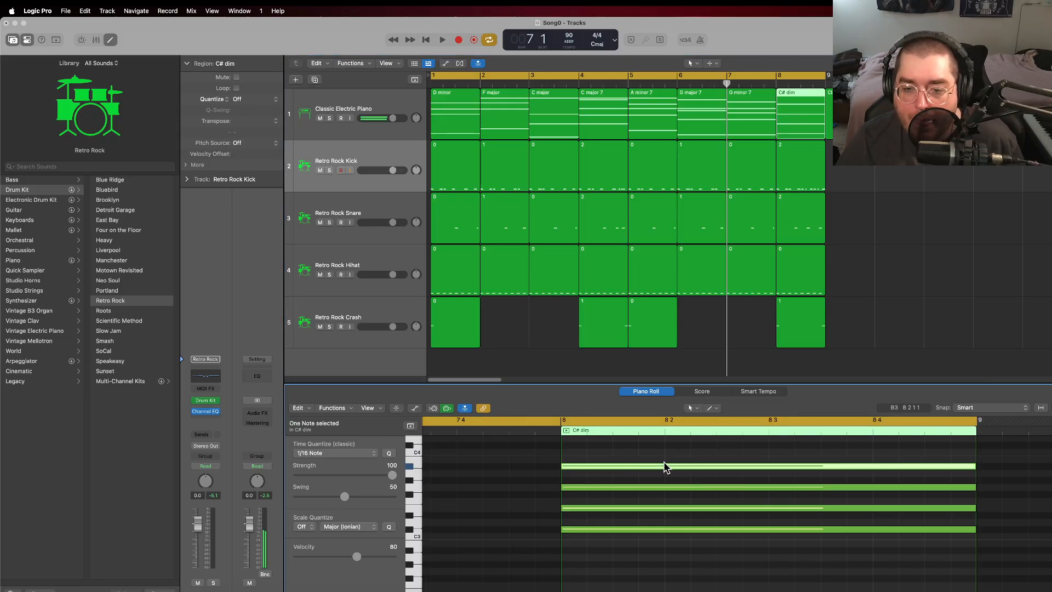
left_click(851, 113, "shift")
scroll(792, 523, "down", 3)
scroll(789, 523, "right", 5)
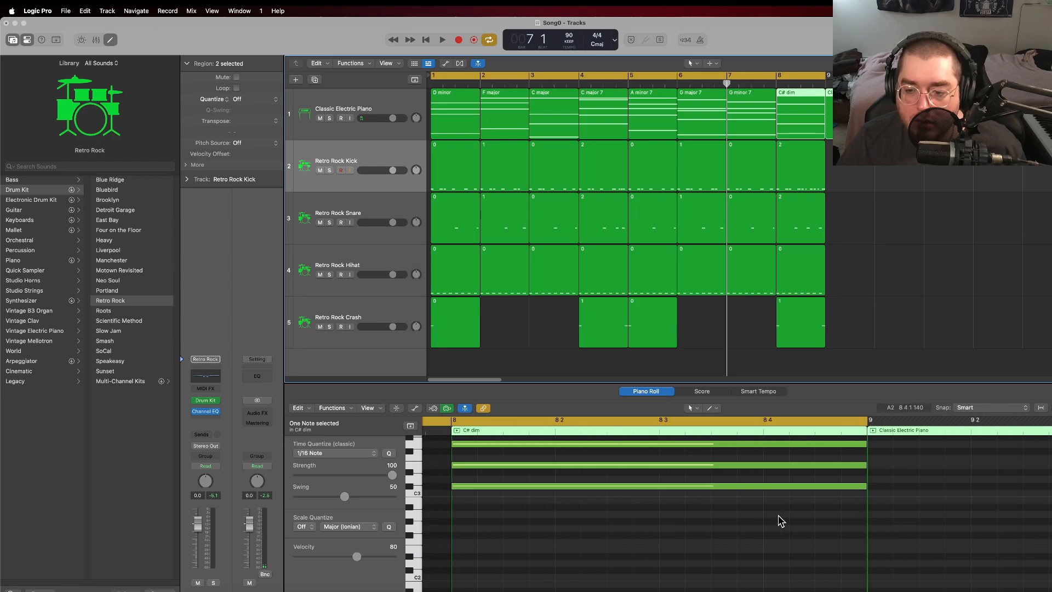
right_click(851, 569)
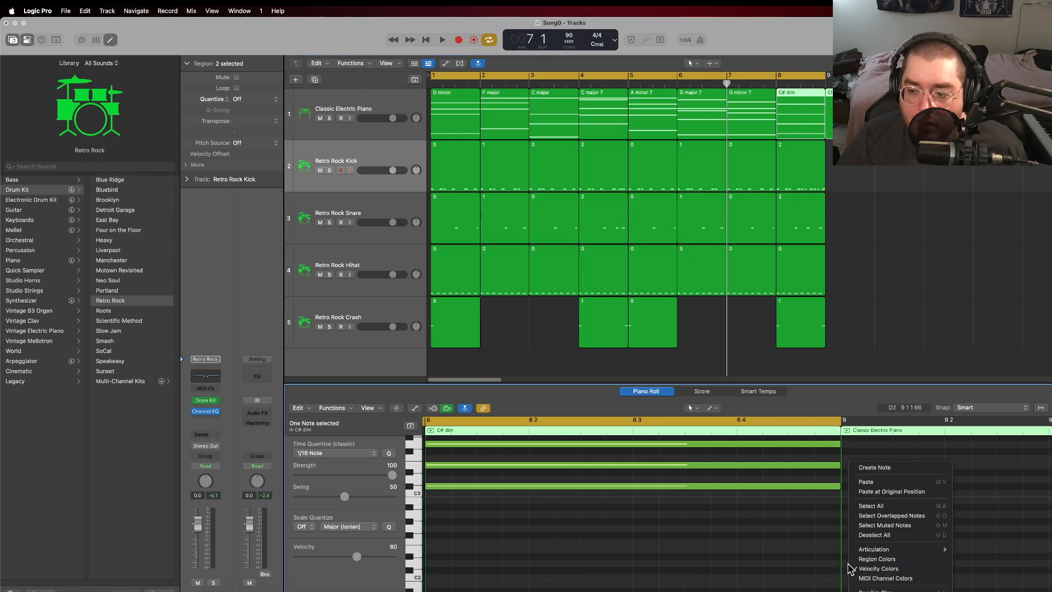
left_click(875, 469)
scroll(880, 526, "up", 2)
right_click(850, 509)
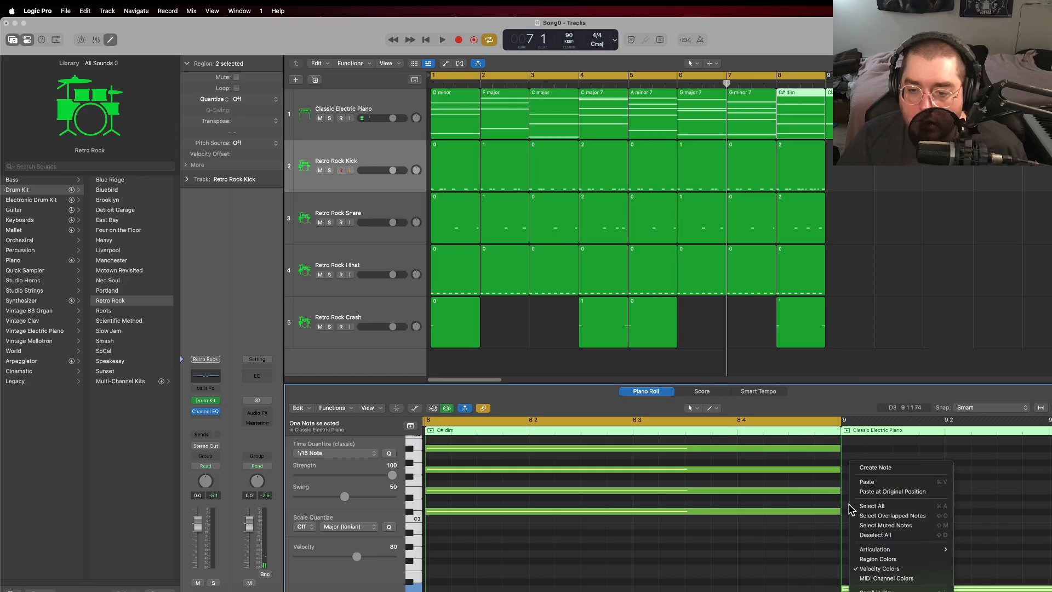
left_click(848, 505)
left_click(849, 504, "super")
Step: Add F#3, A3 and C#4 notes in bar 9 above the D notes to complete the chord
scroll(868, 503, "up", 1)
left_click(853, 495, "super")
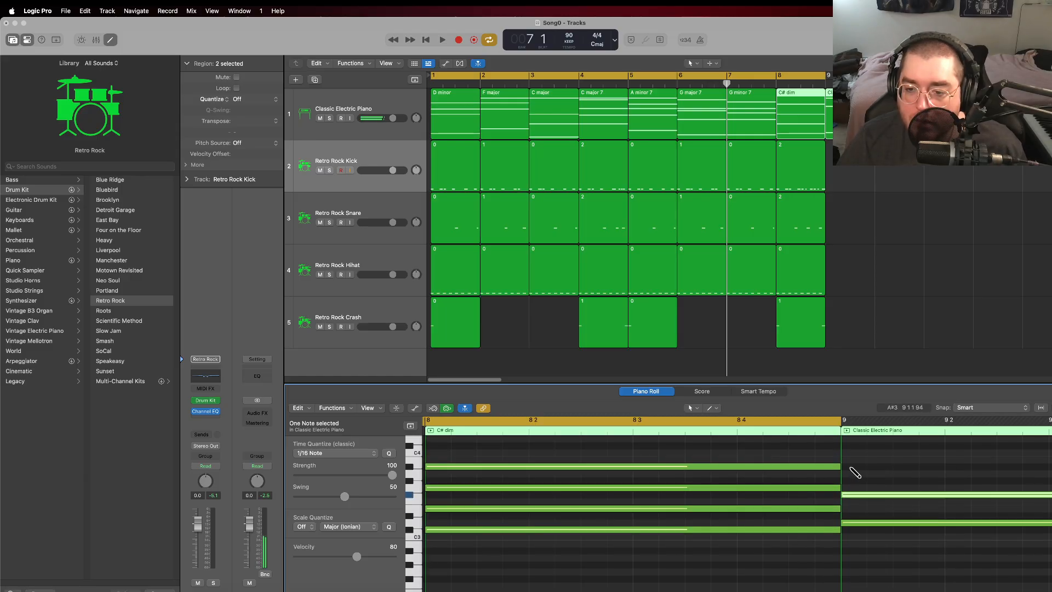
left_click(851, 473, "super")
scroll(850, 486, "up", 1)
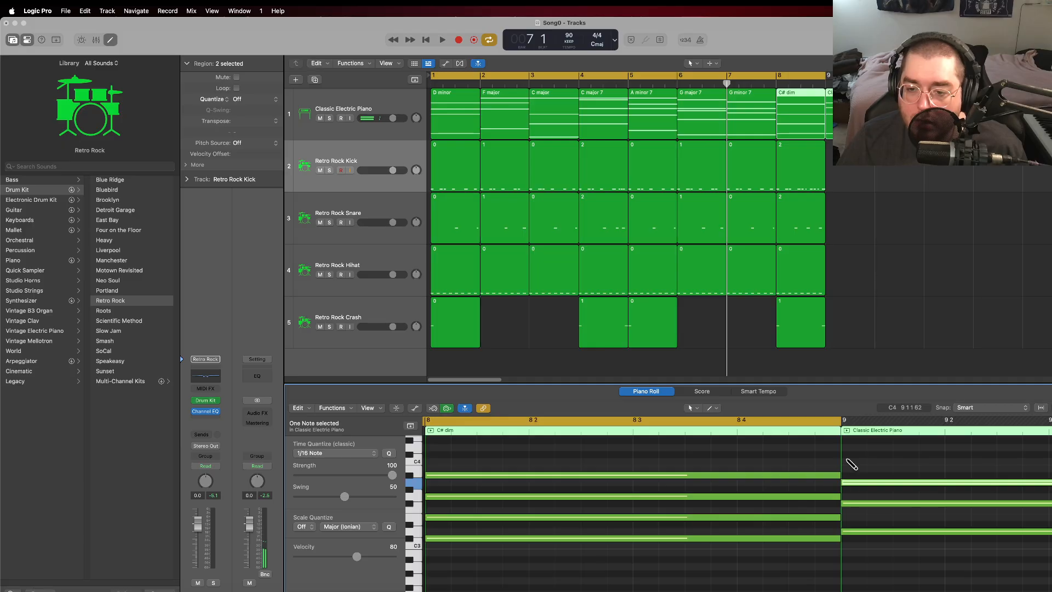
left_click(847, 454, "super")
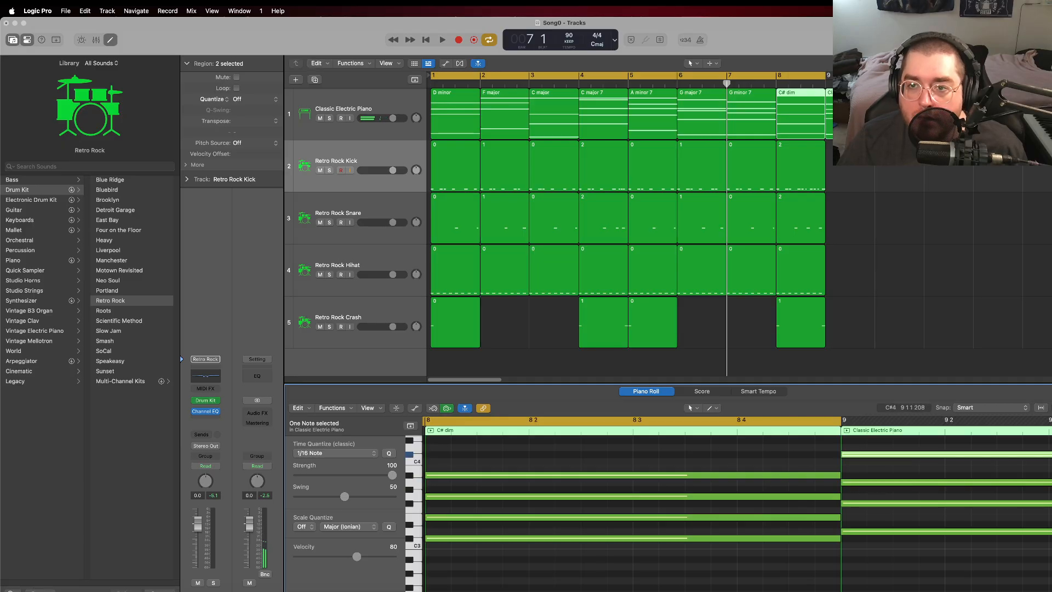
Step: Rename the bar 9 electric piano region as D major 7
left_click(860, 189)
left_click(839, 118)
right_click(840, 118)
left_click(867, 147)
type("D minor")
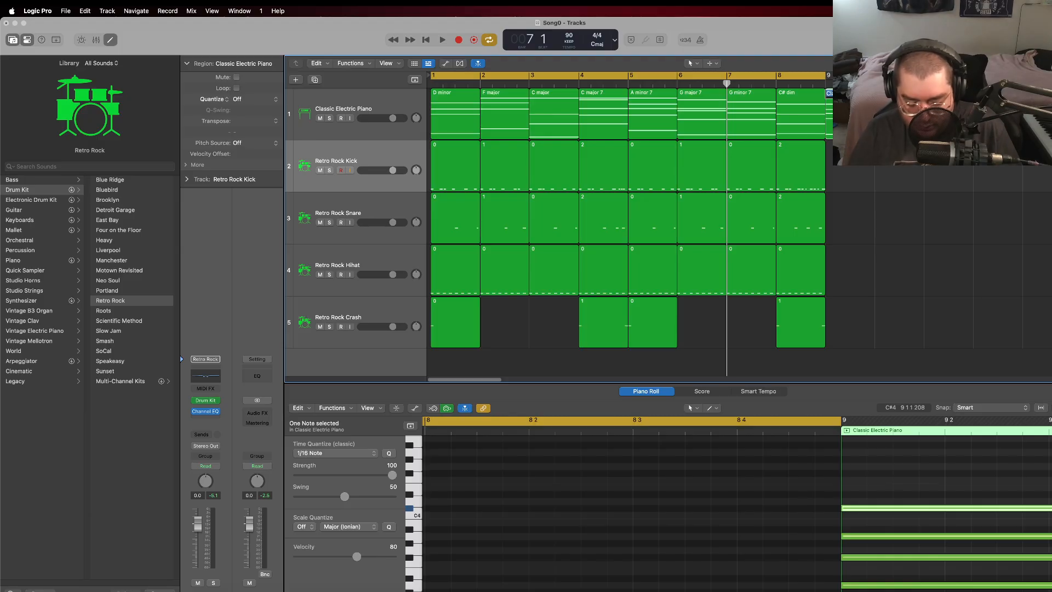
key("Return")
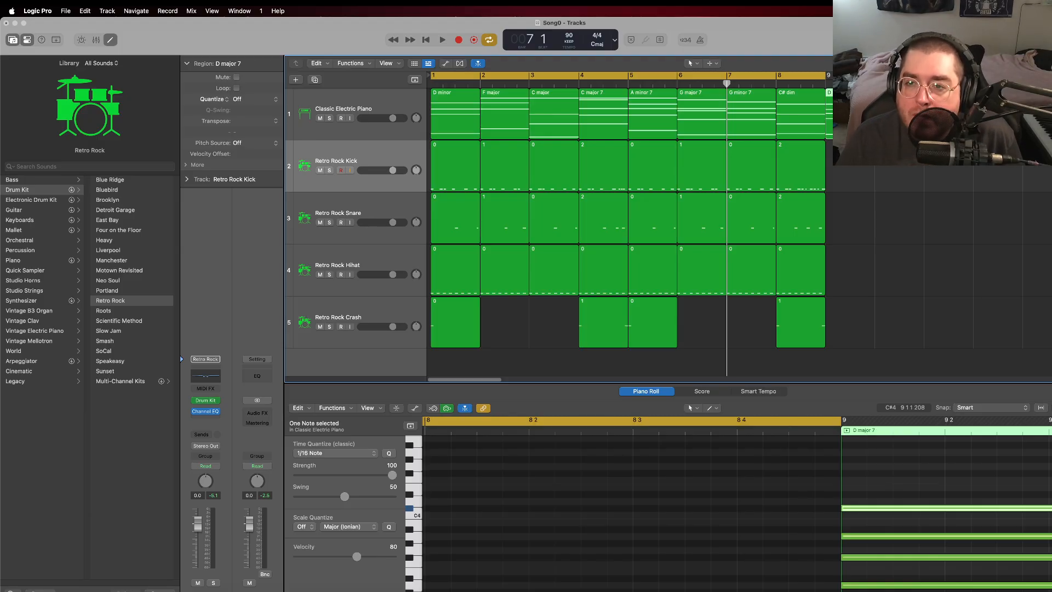
Step: Turn off the cycle range and create an empty electric piano region in bar 10
left_click(814, 76)
right_click(896, 154)
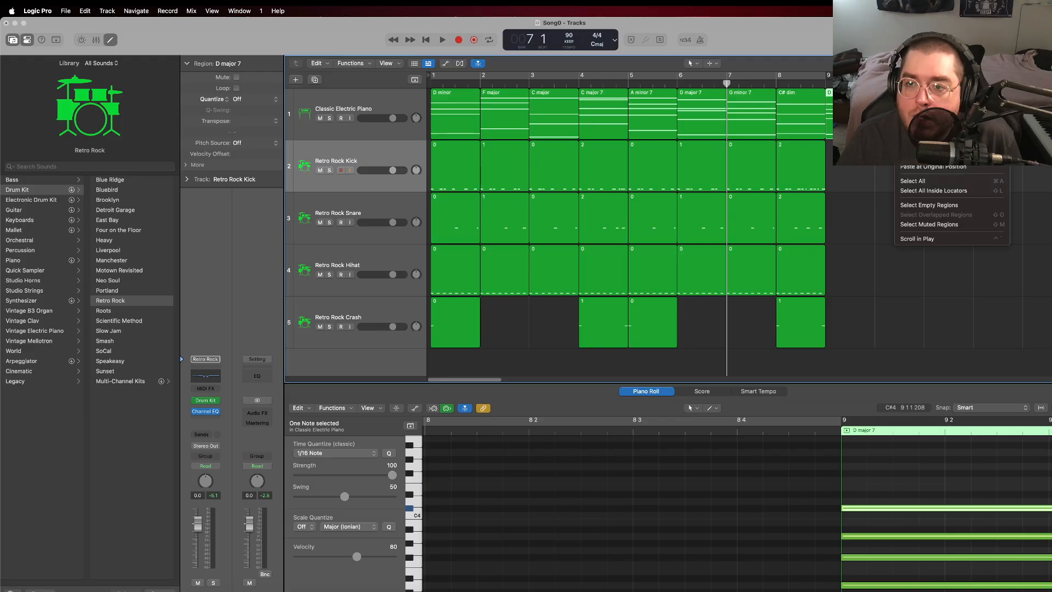
left_click(926, 121)
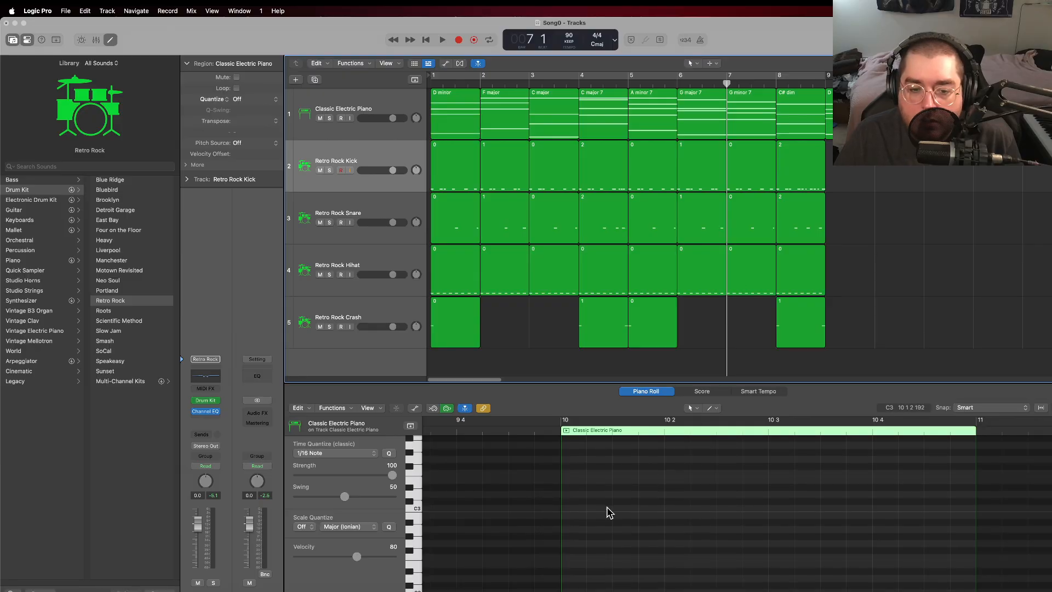
Step: Show the bar 9 and bar 10 regions together and add F#2, F#3, F3, A#3 and C#4 notes in bar 10
left_click(850, 115, "shift")
scroll(753, 521, "down", 6)
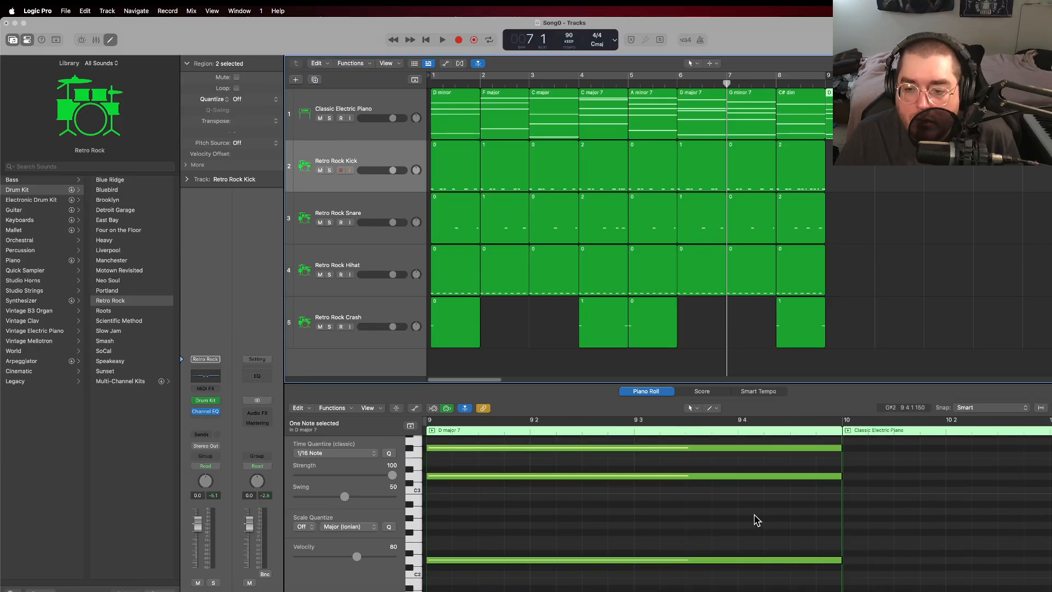
left_click(848, 532, "super")
scroll(860, 497, "up", 2)
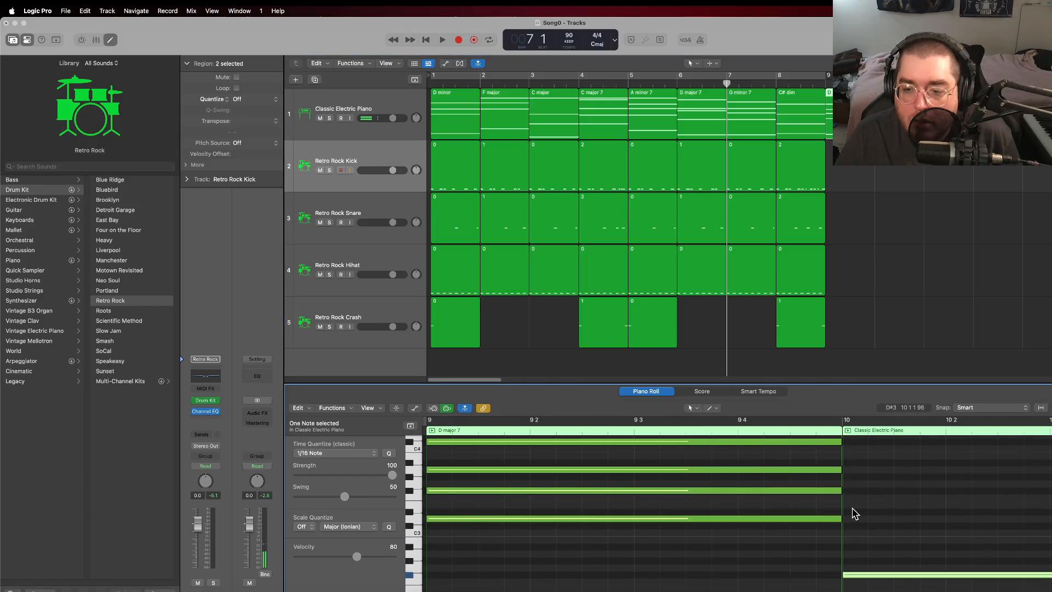
left_click(849, 491)
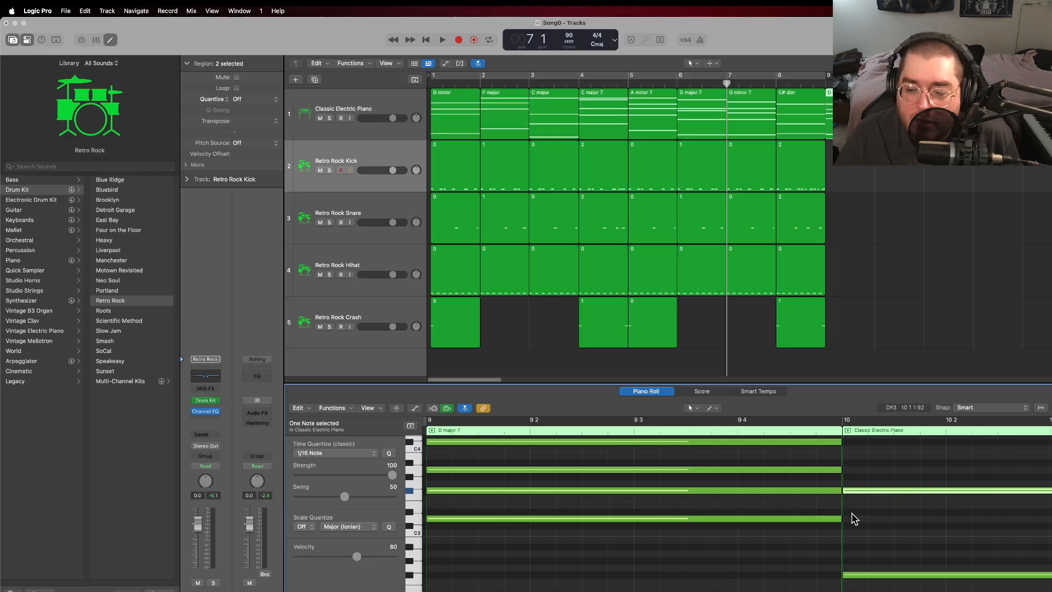
left_click(849, 499)
scroll(882, 529, "up", 3)
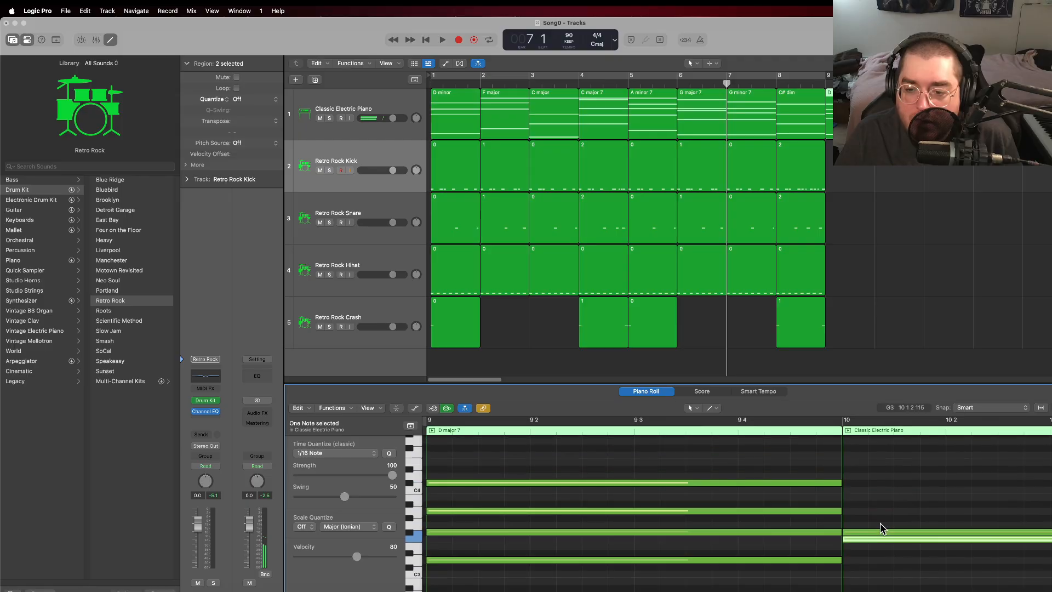
left_click(844, 503)
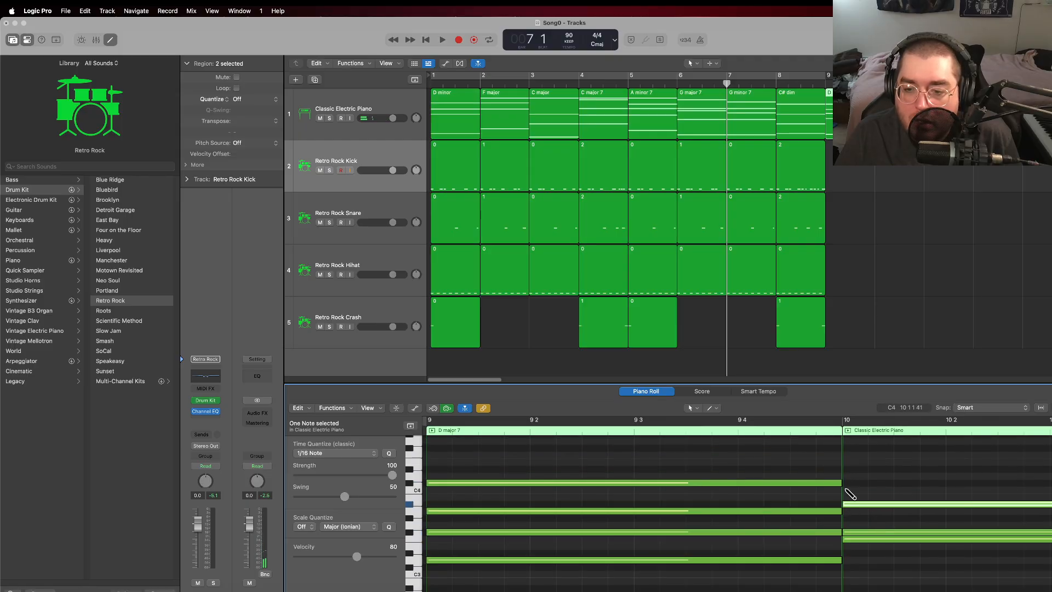
left_click(845, 483)
scroll(860, 510, "down", 3)
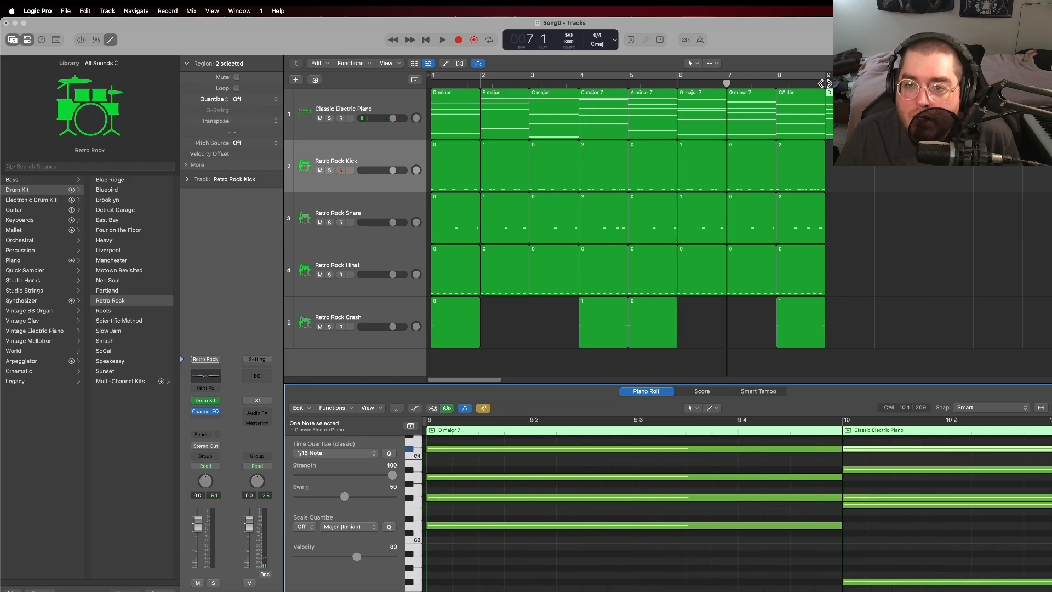
Step: Play back the new electric piano chords in bars 9 and 10
left_click(877, 168)
key("space")
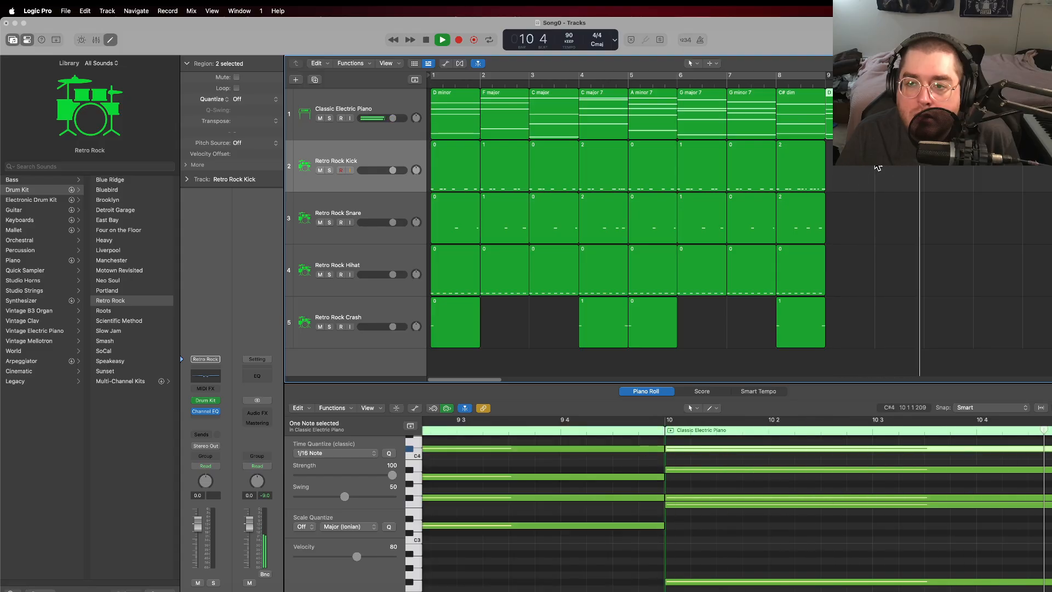
key("space")
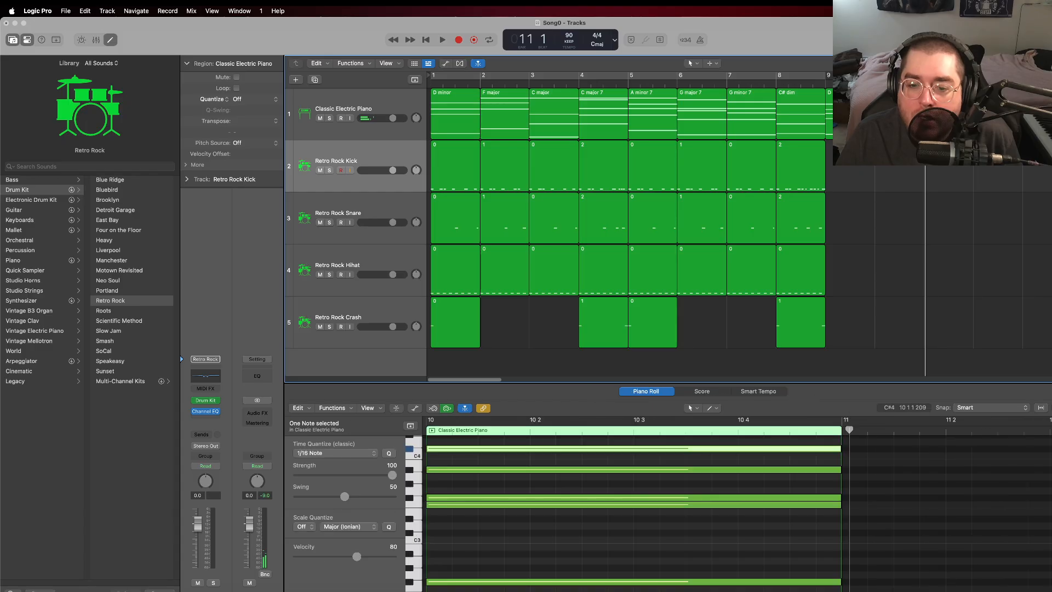
Step: Delete the F3 note from the bar 10 chord and play the passage again from bar 9
left_click(611, 506)
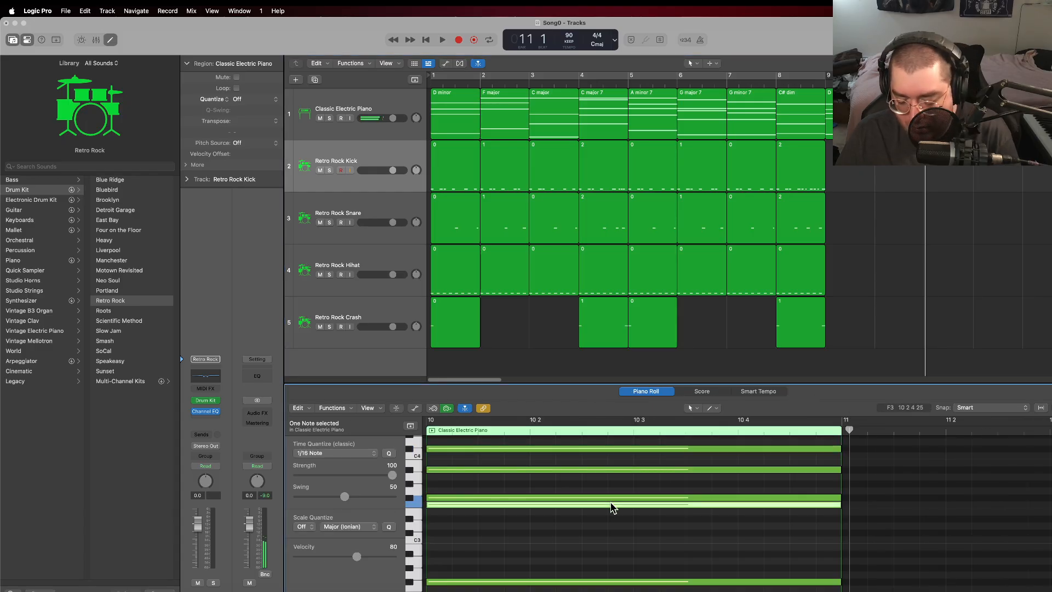
key("Delete")
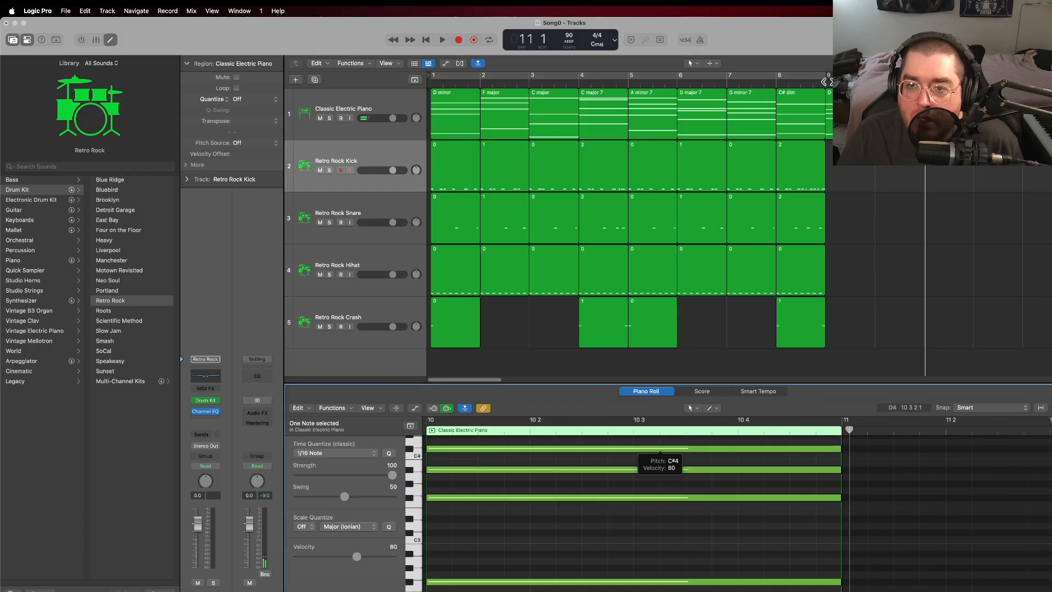
left_click(827, 82)
key("space")
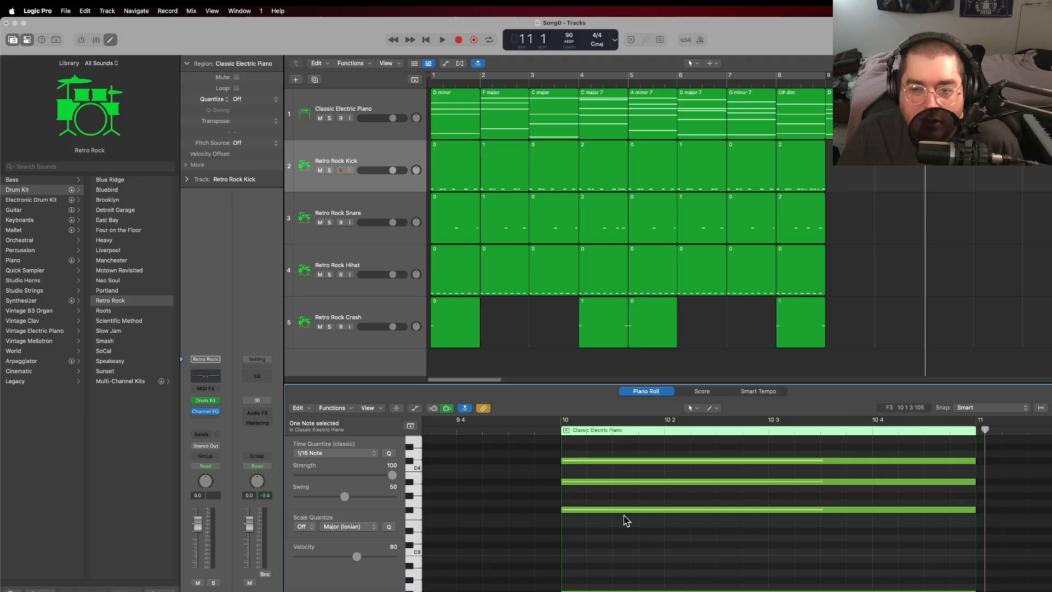
Step: Try adding a D3 note to the bar 10 electric piano chord and play the passage from bar 9
right_click(569, 543)
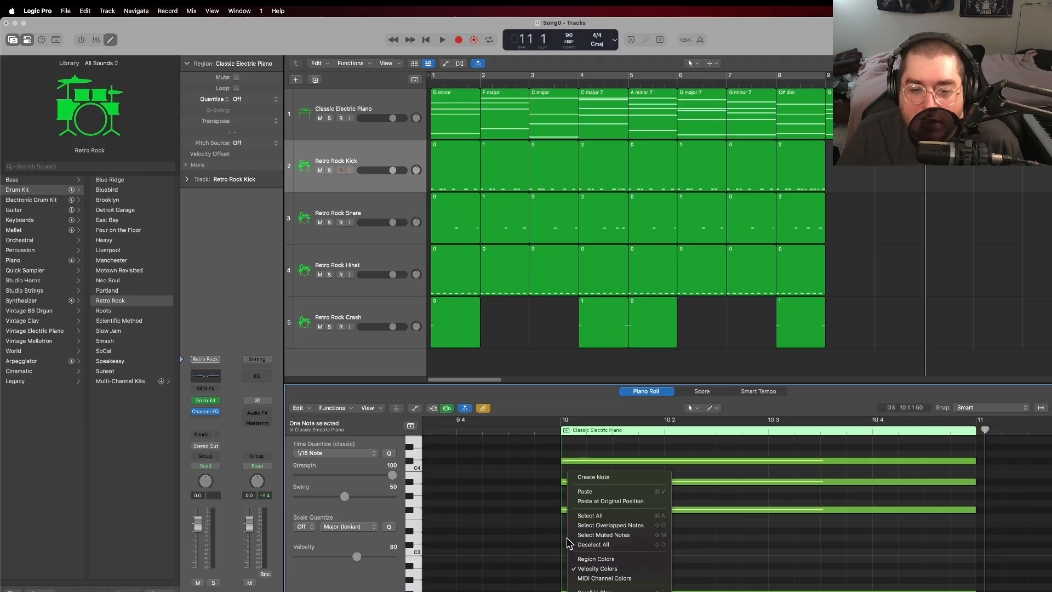
left_click(610, 479)
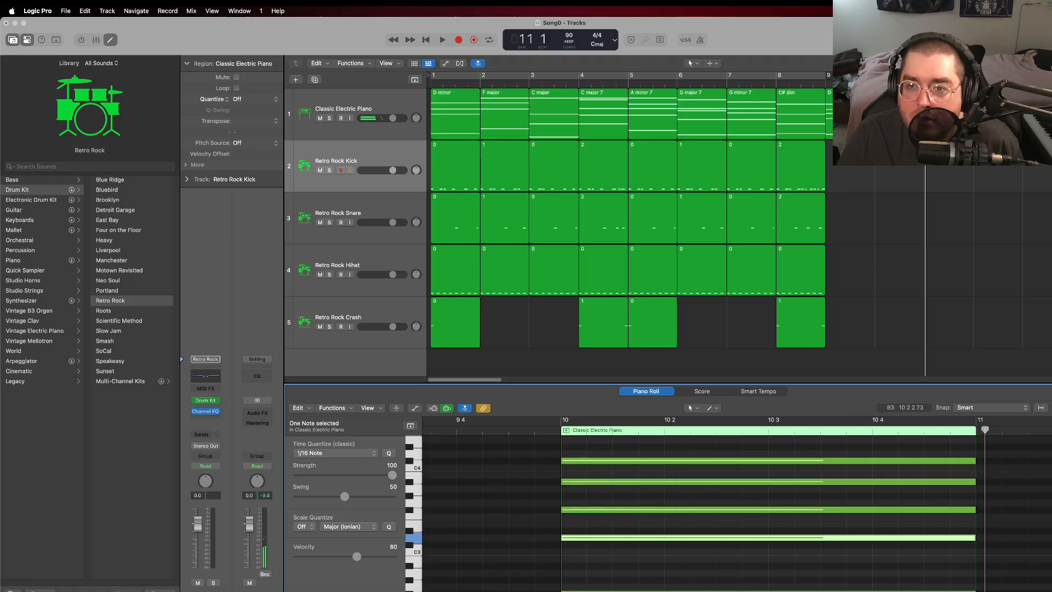
left_click(826, 84)
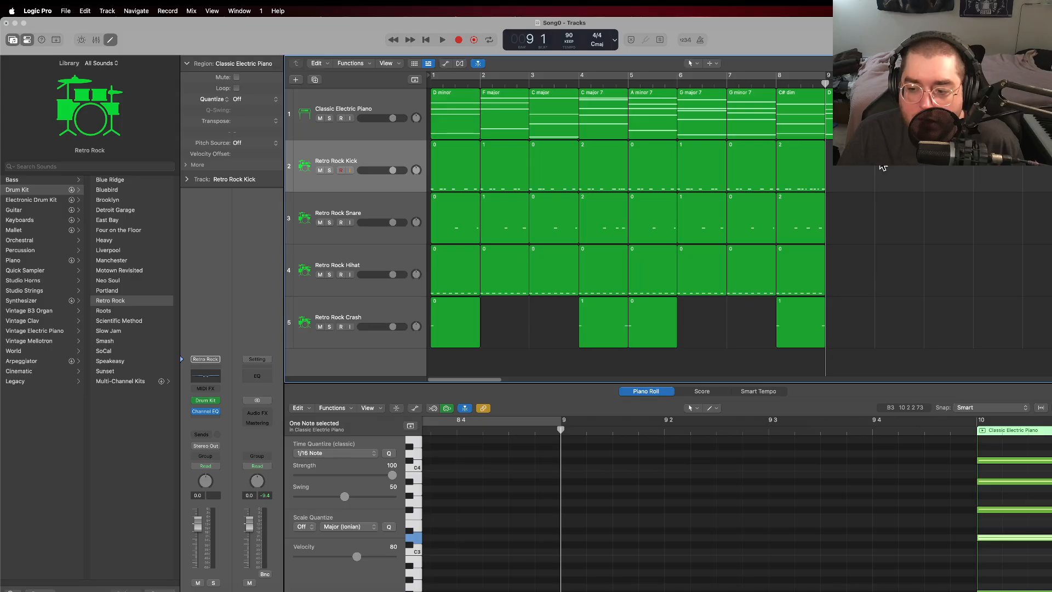
key("space")
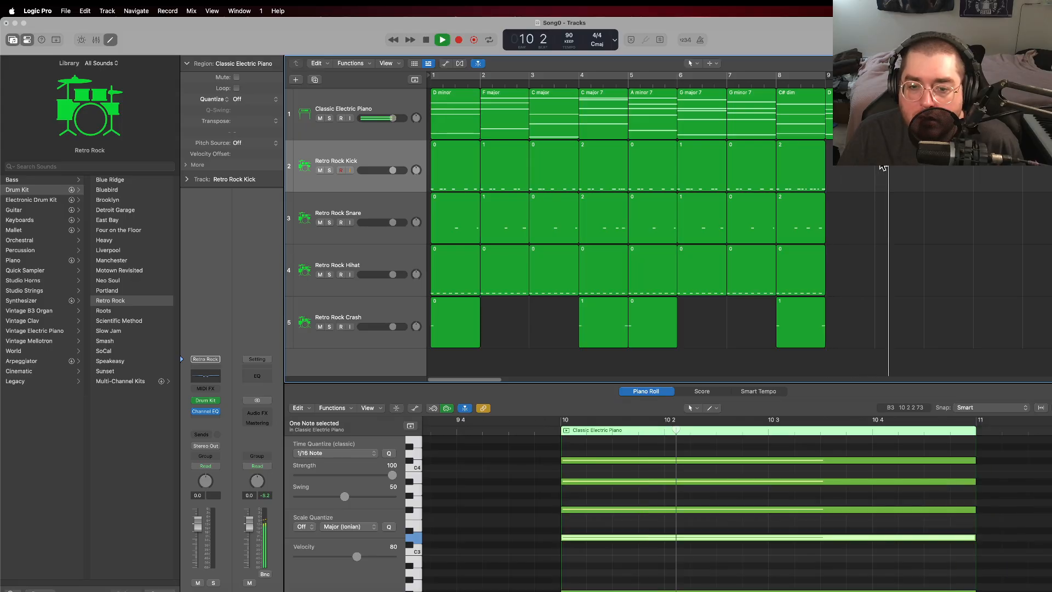
key("space")
Step: Delete the D3 note from the bar 10 chord
left_click(674, 535)
left_click(674, 536)
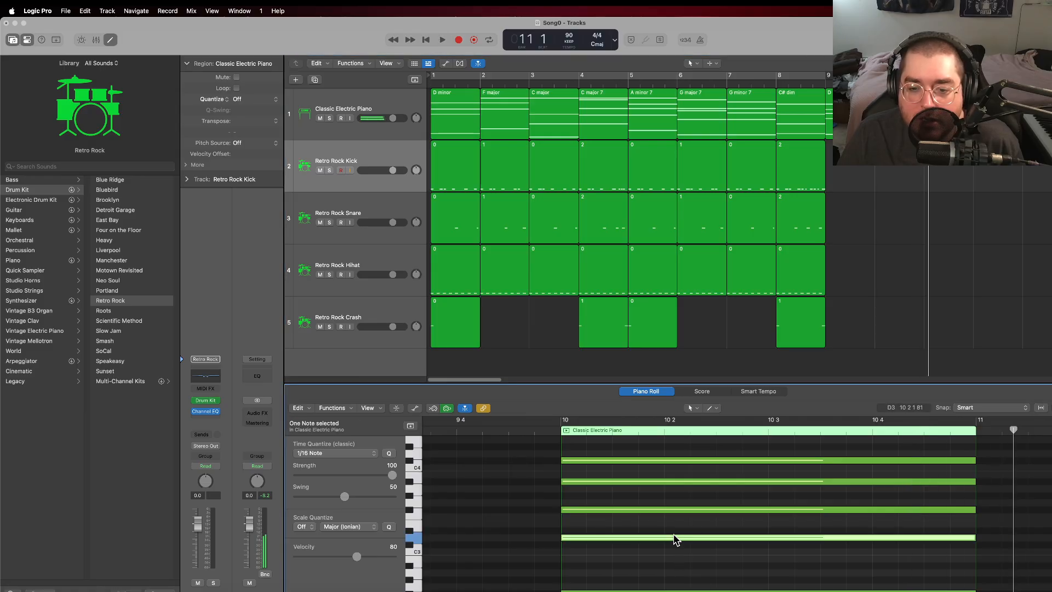
key("Delete")
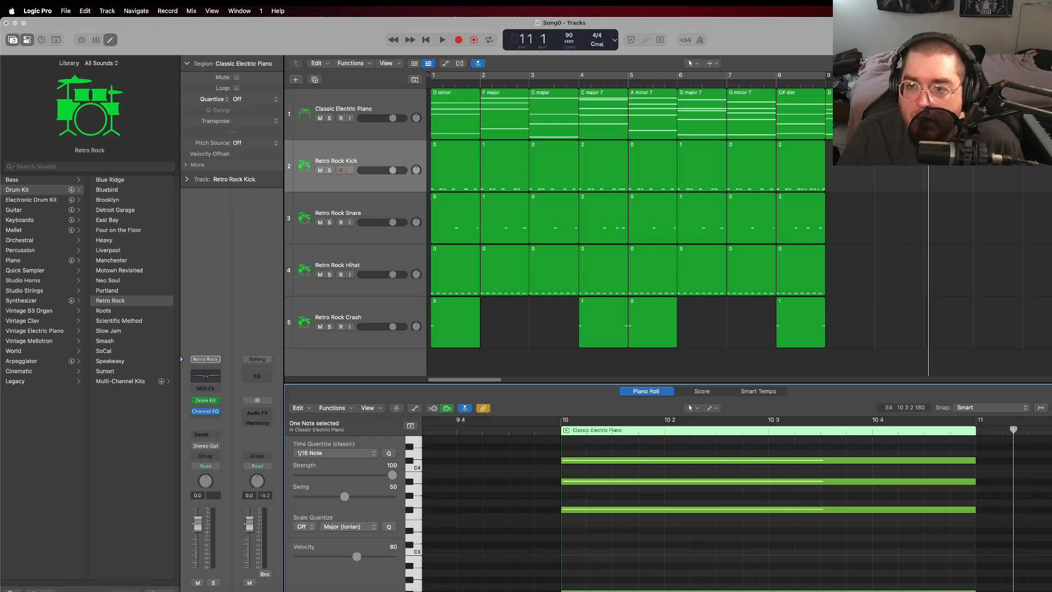
Step: Rename the electric piano region in bar 10 as "F# Major"
right_click(888, 116)
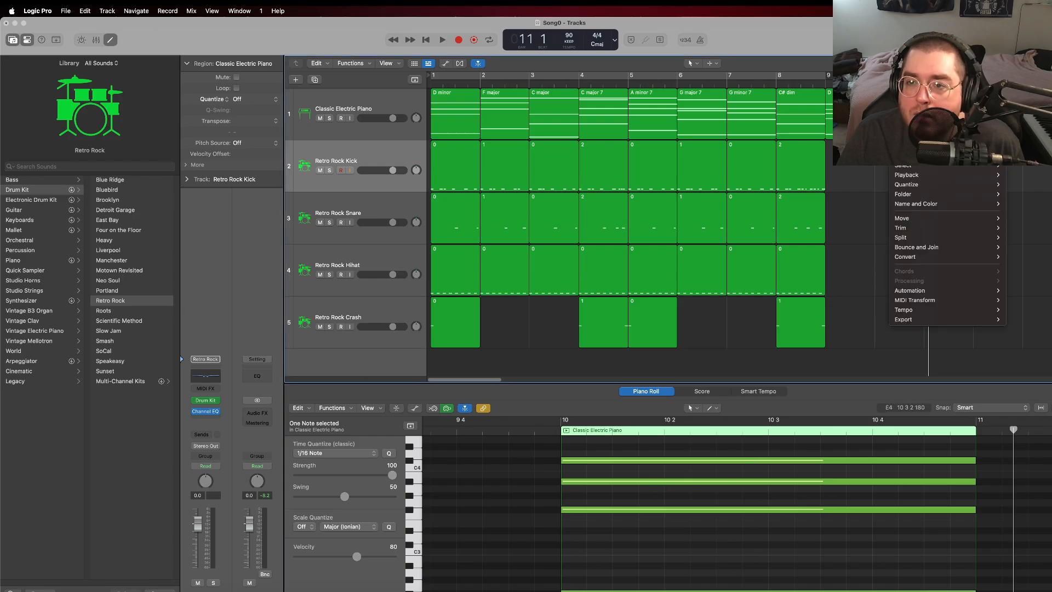
left_click(912, 131)
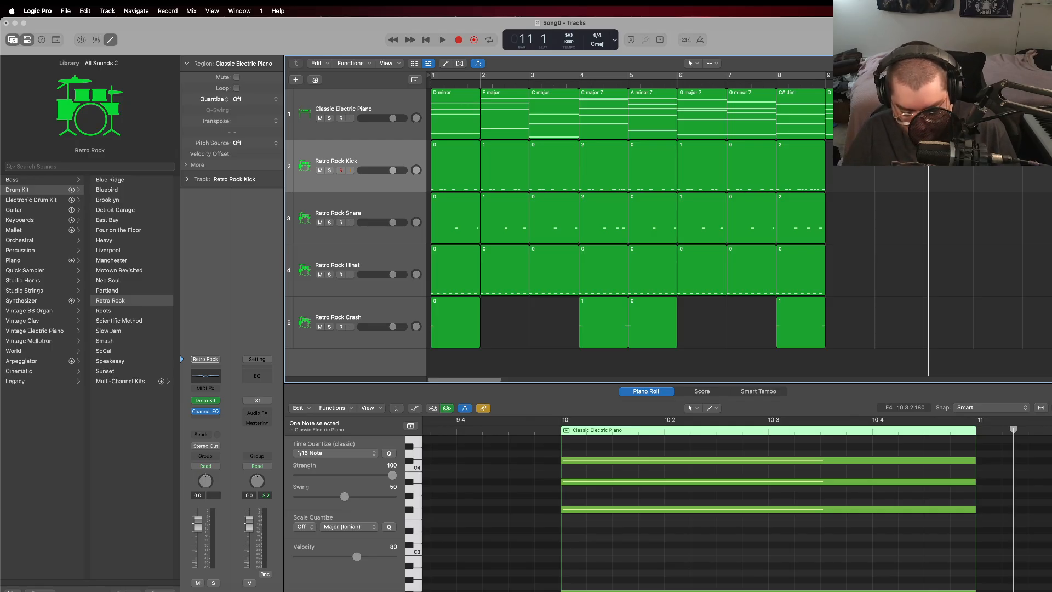
key("Return")
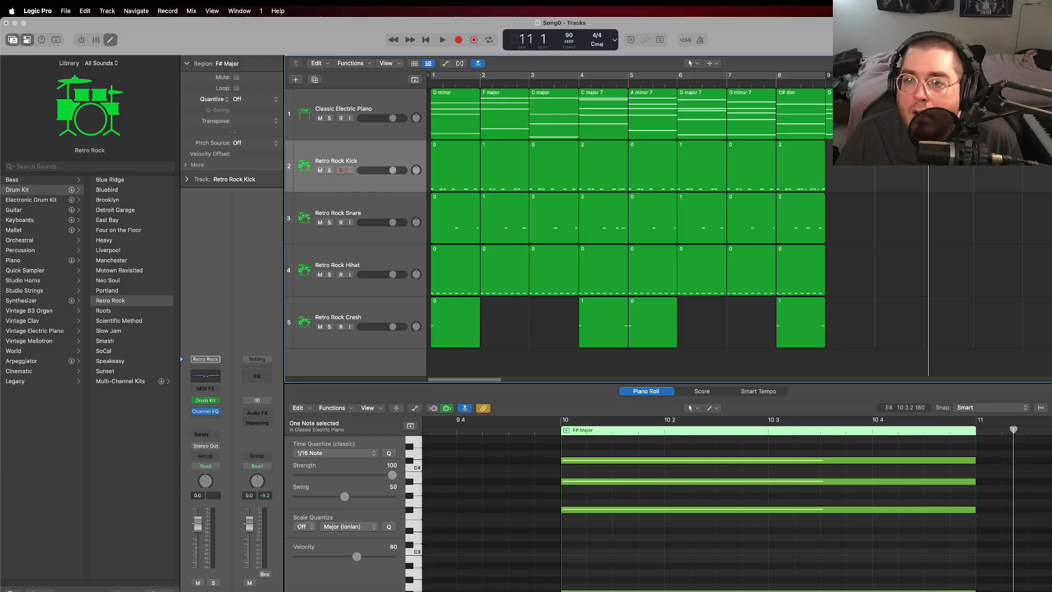
Step: Create an empty electric piano region in bar 11 and show it together with the bar 10 region for note editing
right_click(933, 114)
left_click(961, 121)
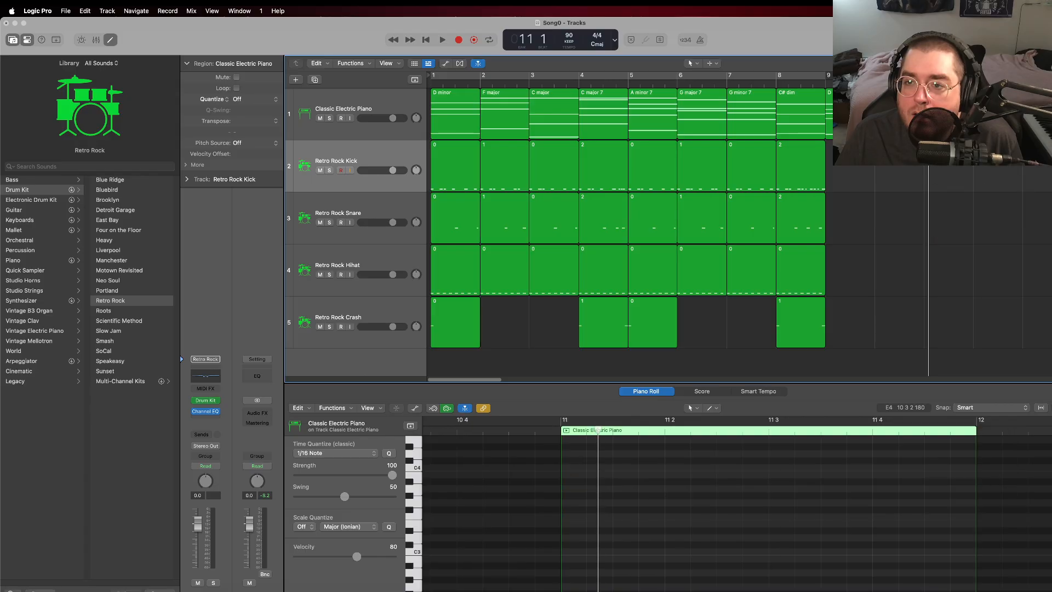
scroll(767, 510, "down", 5)
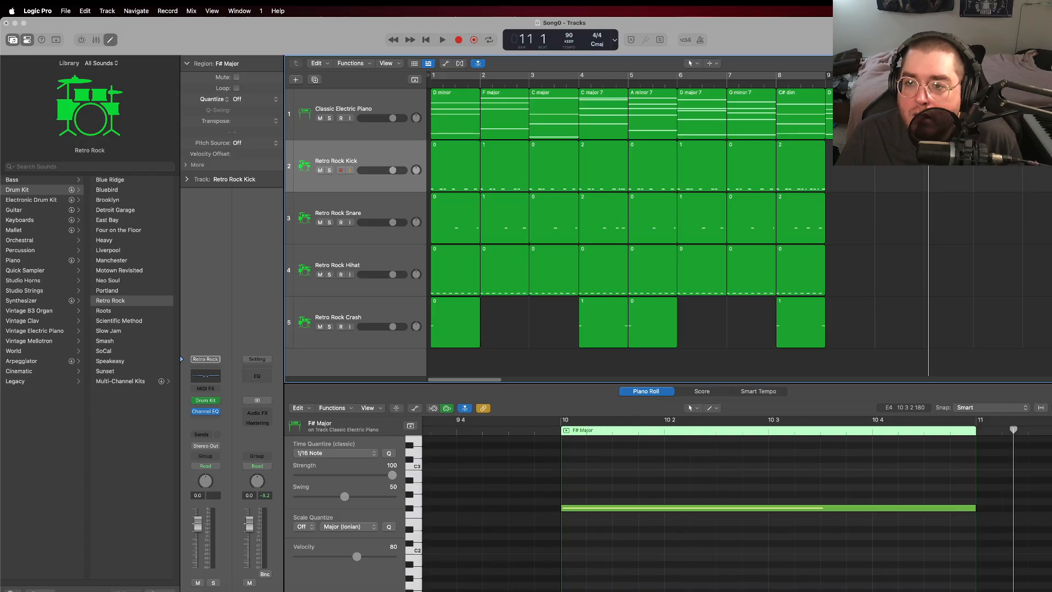
left_click(900, 114, "shift")
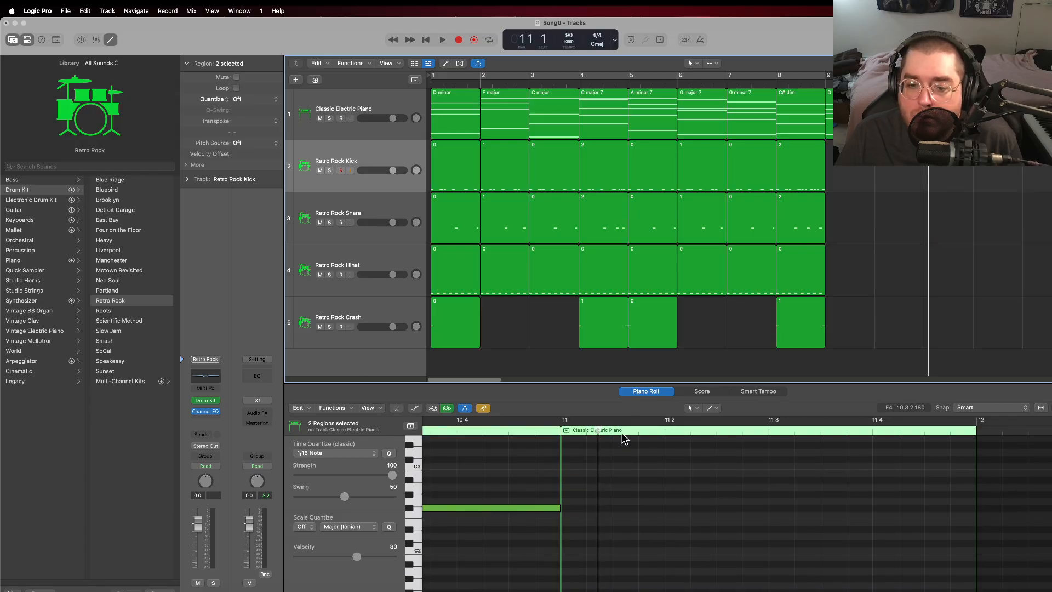
scroll(617, 466, "down", 4)
scroll(618, 468, "up", 3)
scroll(618, 472, "up", 3)
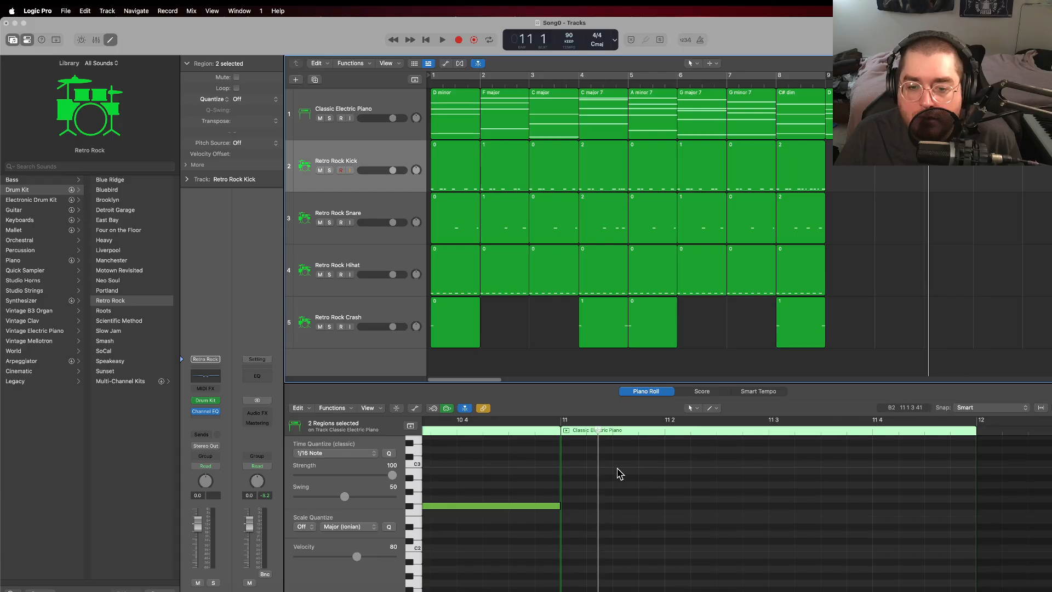
Step: Add full-bar G2, F#3, G3, D3 and B3 notes to the bar 11 region
left_click(566, 518)
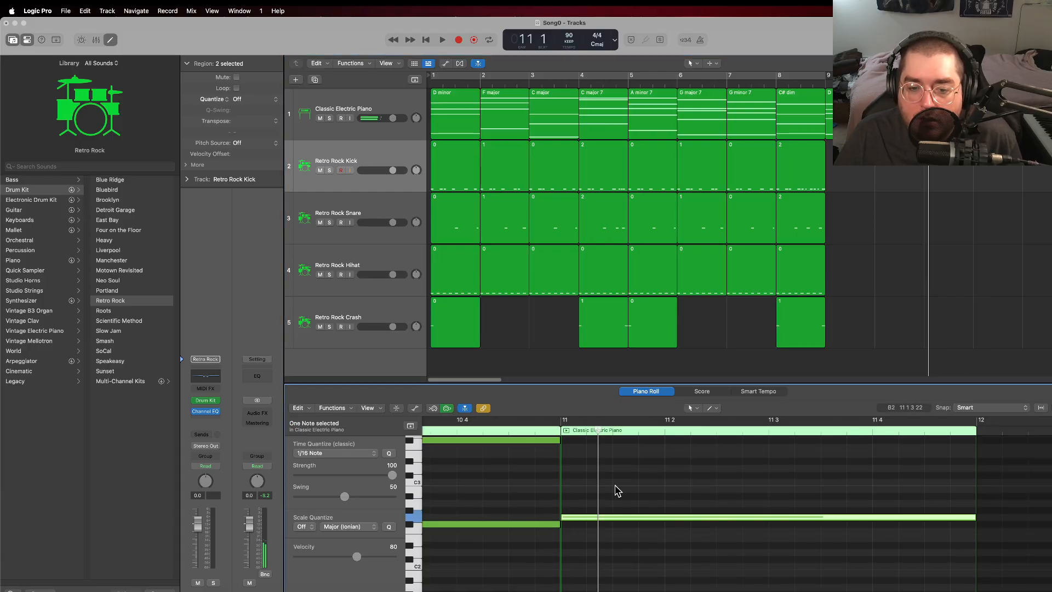
scroll(616, 490, "up", 3)
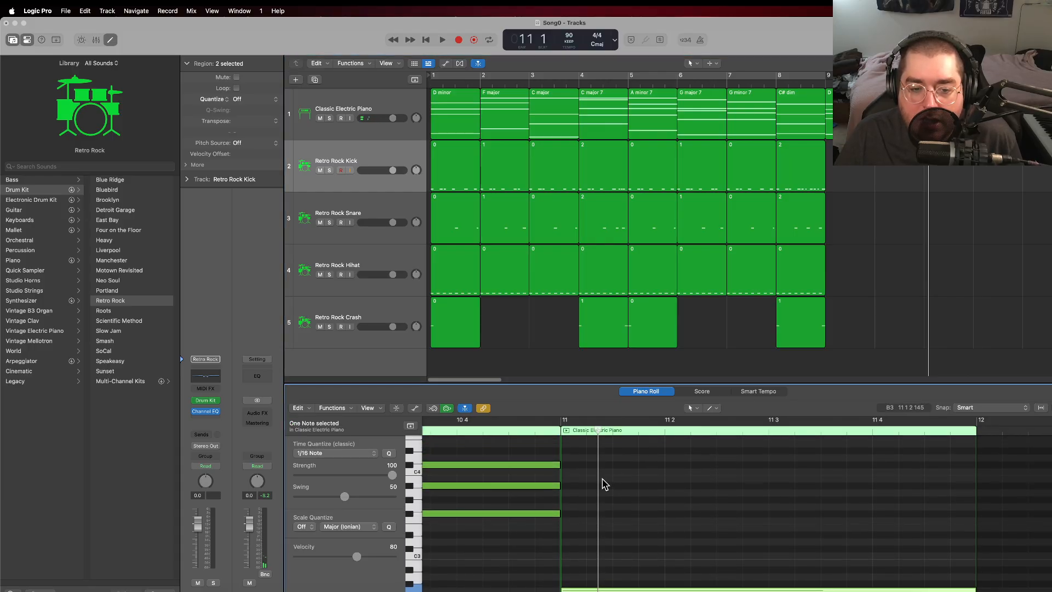
left_click(565, 514)
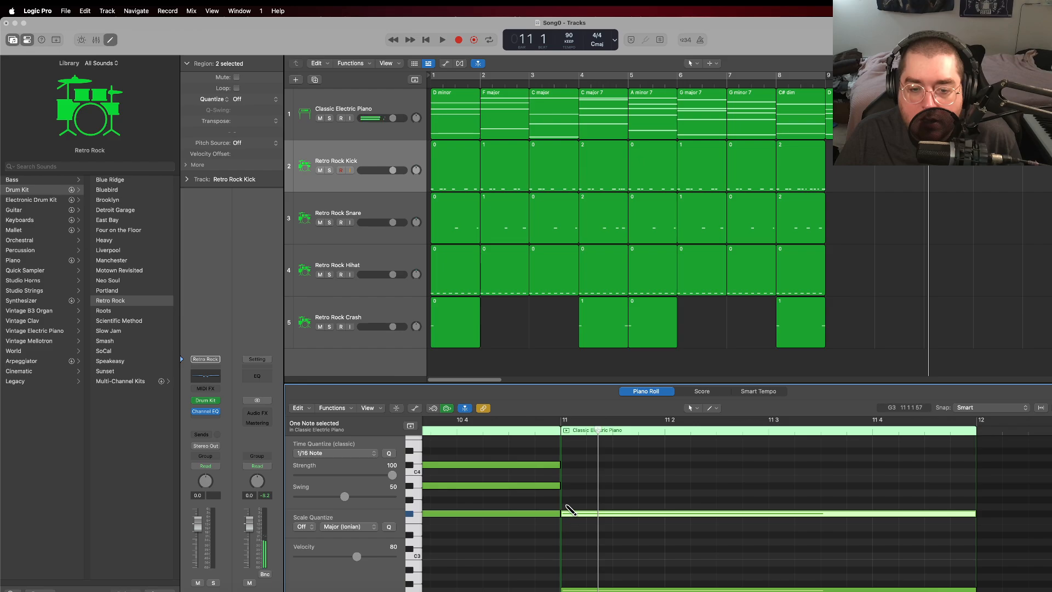
left_click(566, 506)
left_click(567, 542)
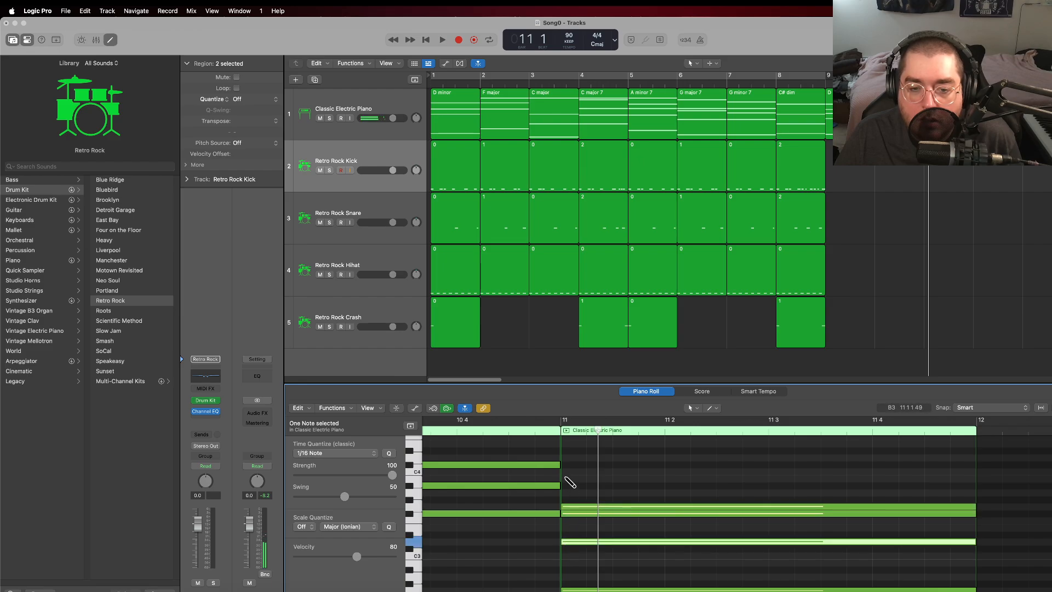
left_click(566, 478)
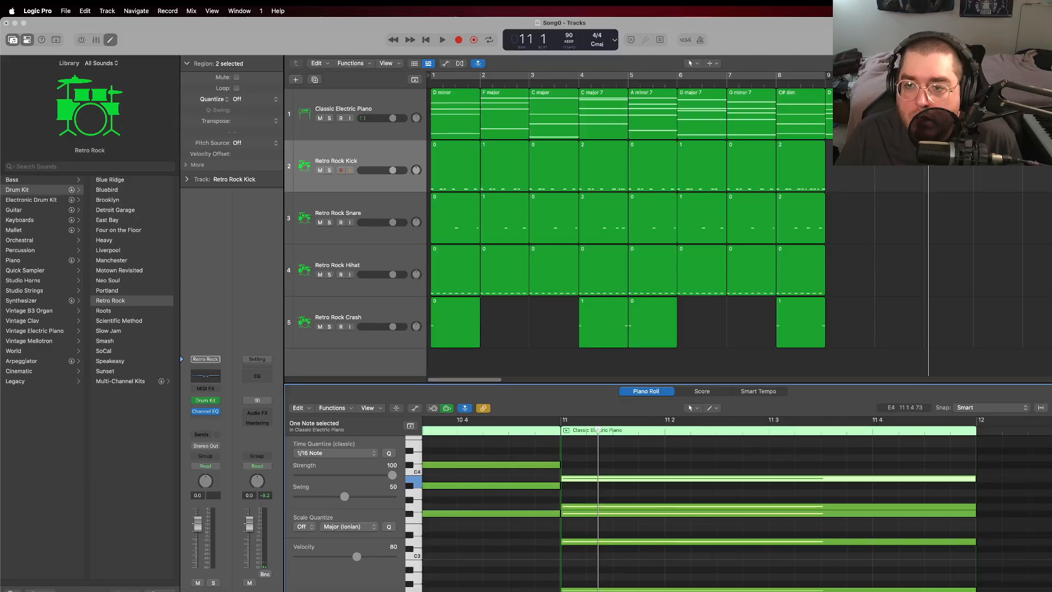
Step: Play back the electric piano chords from bar 9 and move the playhead just past the start of bar 12
left_click(826, 84)
key("space")
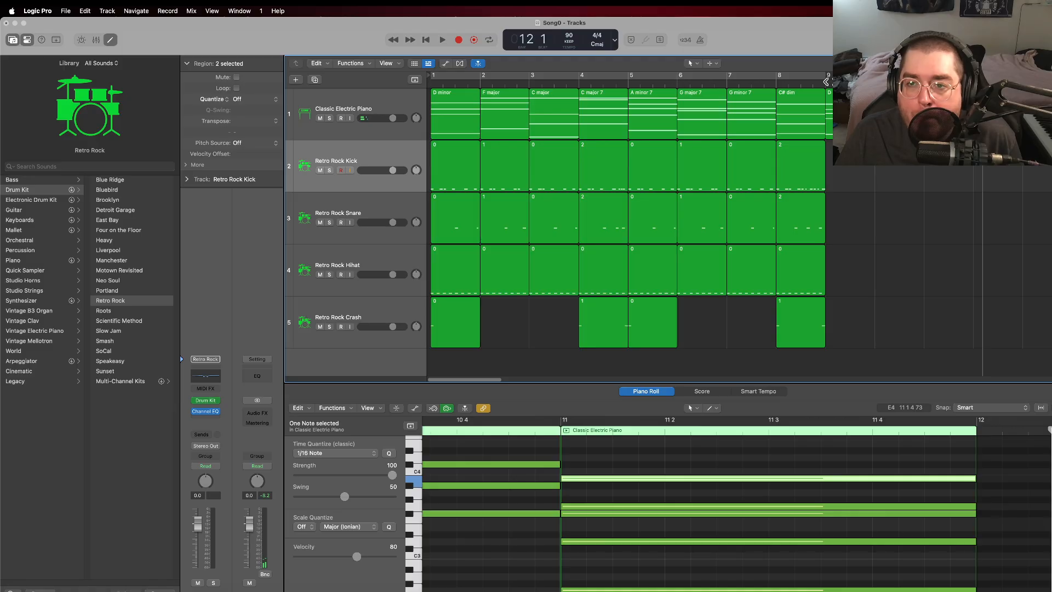
left_click(827, 81)
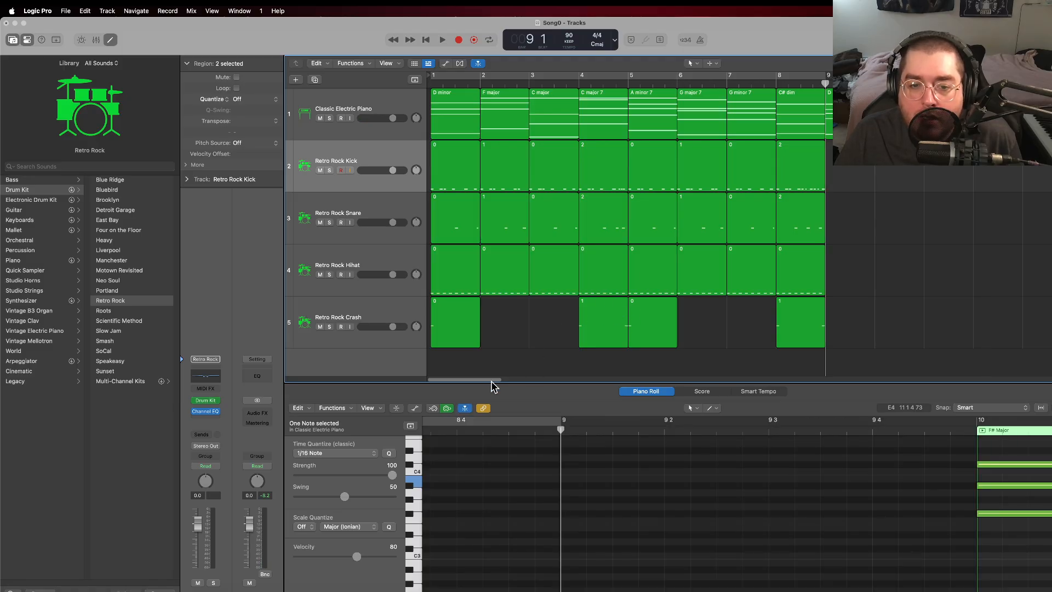
left_click_drag(493, 382, 526, 380)
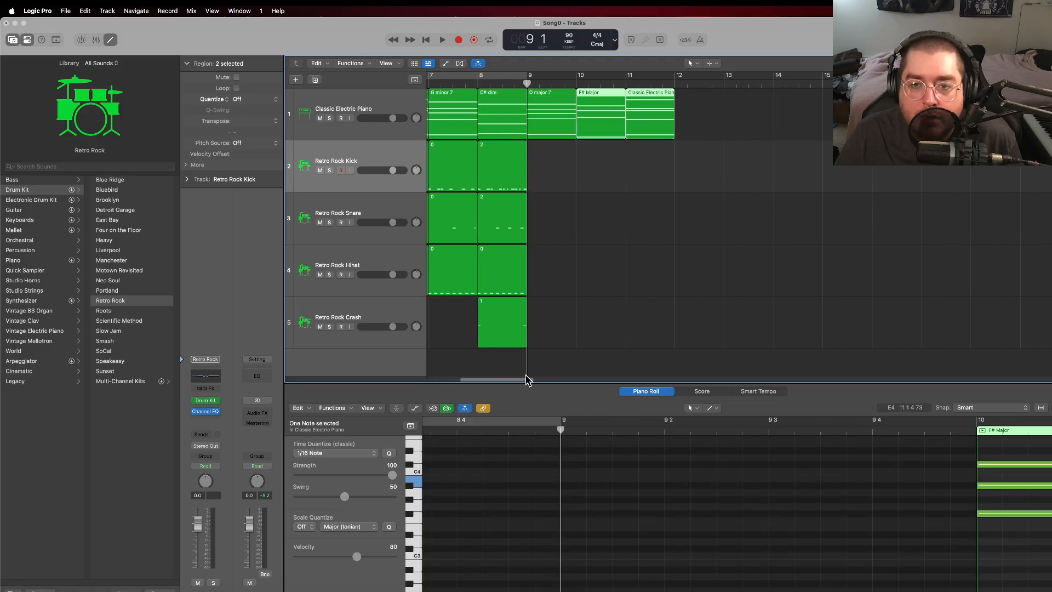
left_click(687, 83)
right_click(643, 101)
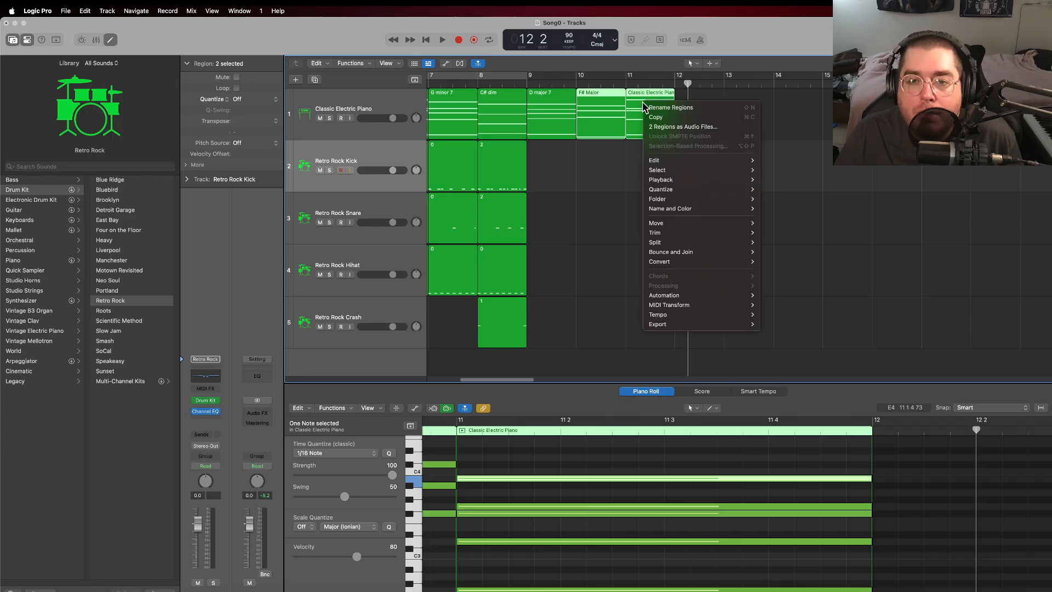
left_click(663, 113)
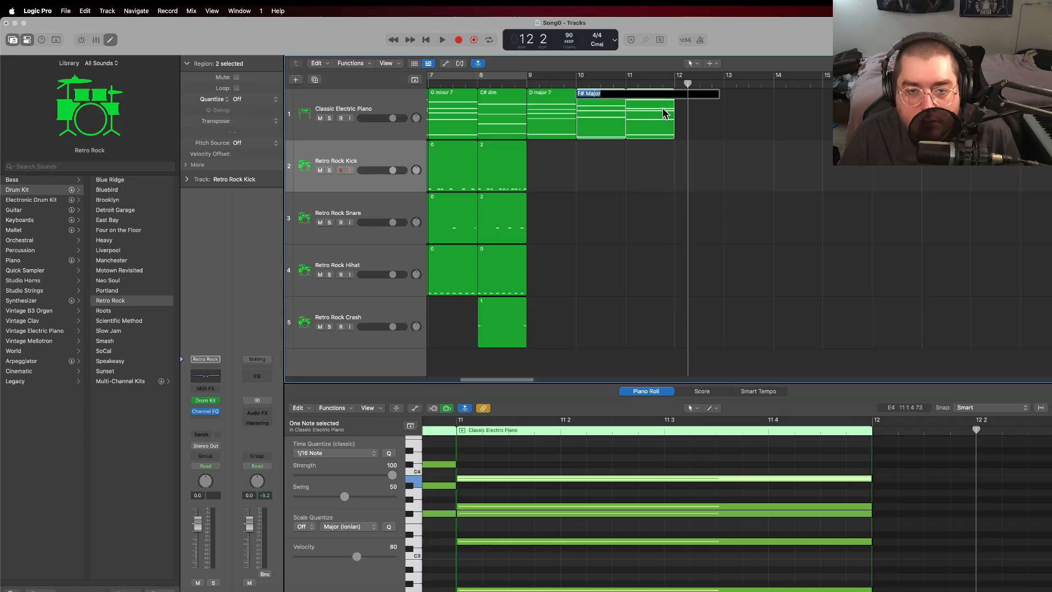
left_click(704, 121)
Step: Rename only the electric piano region in bar 11 as "G major 7"
left_click(644, 103)
right_click(642, 98)
left_click(662, 107)
type("G major 7")
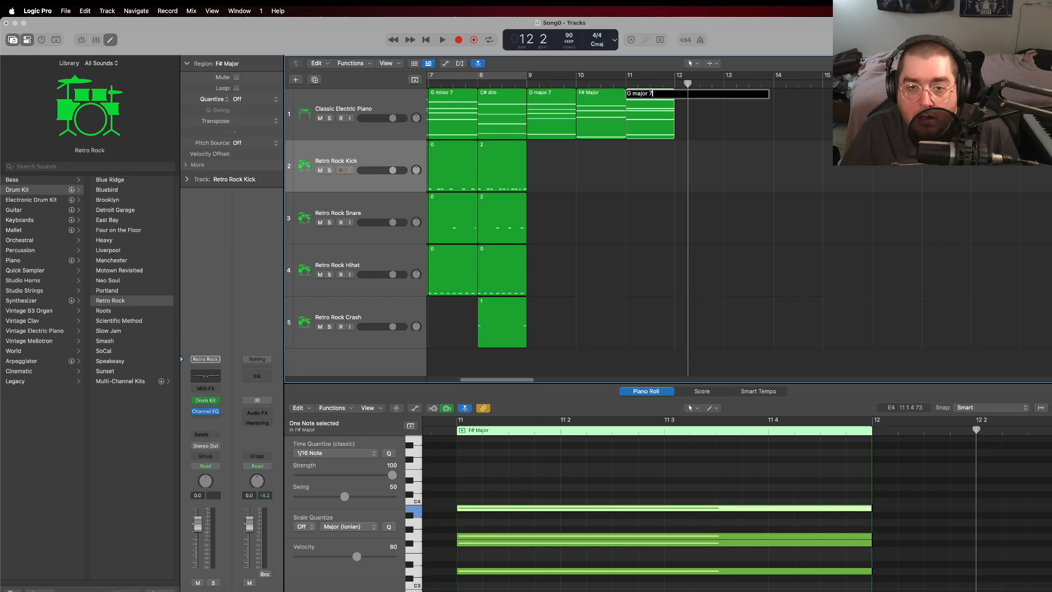
key("Return")
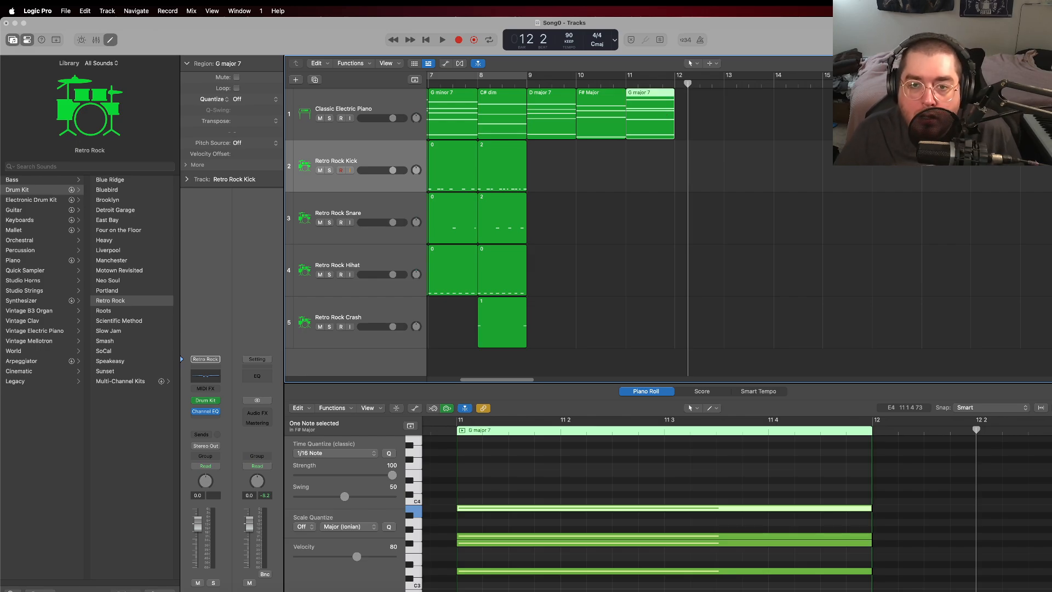
Step: Create an empty electric piano region in bar 12 and show it together with the G major 7 region
left_click_drag(686, 85, 675, 83)
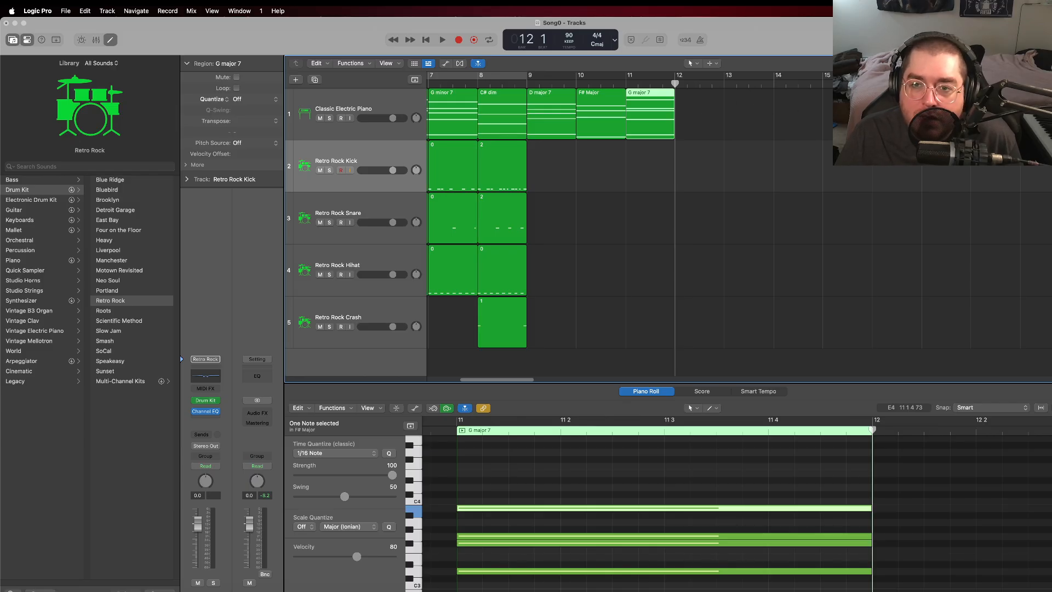
right_click(687, 110)
left_click(708, 111)
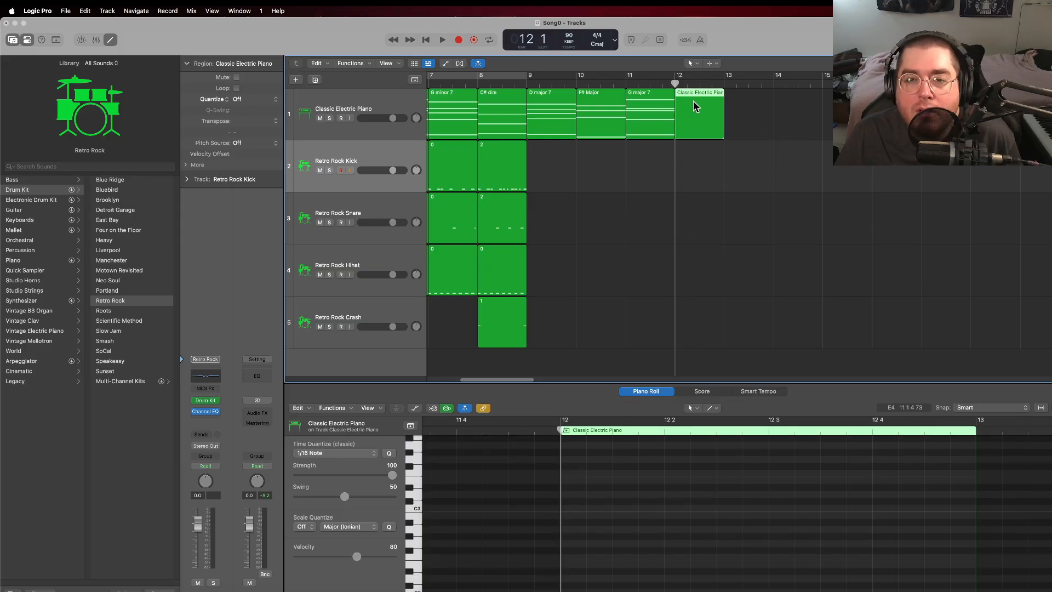
left_click(647, 113, "shift")
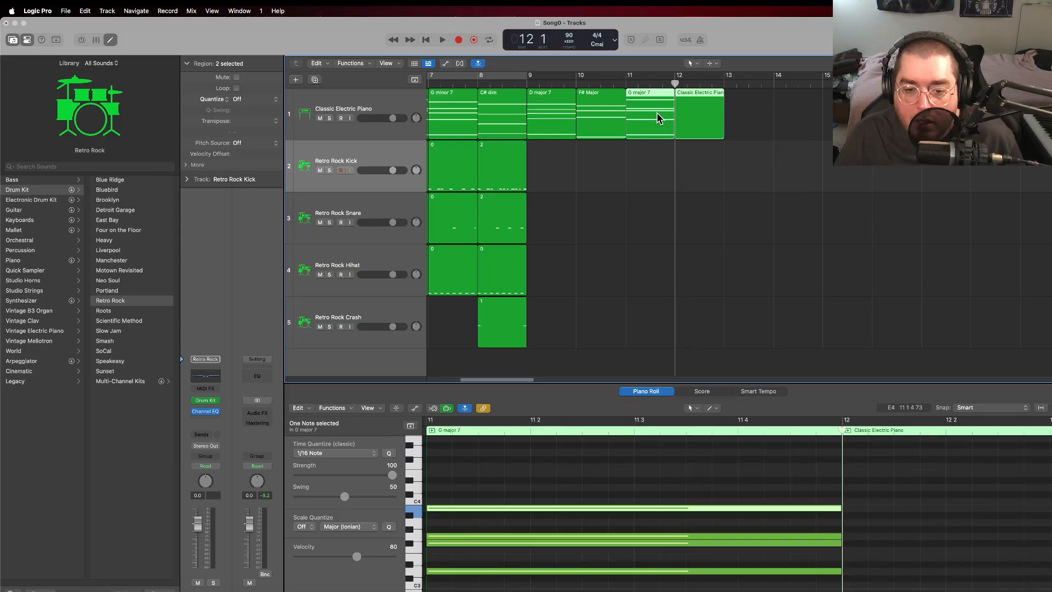
Step: Add full-bar A2, E3, A3 and C#4 notes to the bar 12 region
scroll(635, 533, "down", 4)
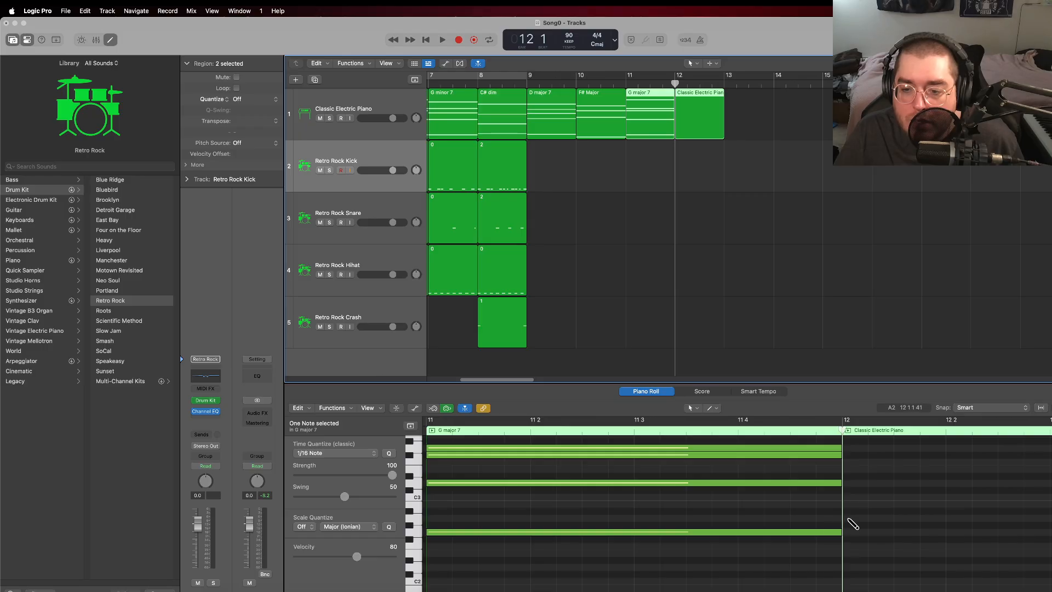
left_click(848, 518)
scroll(876, 532, "up", 2)
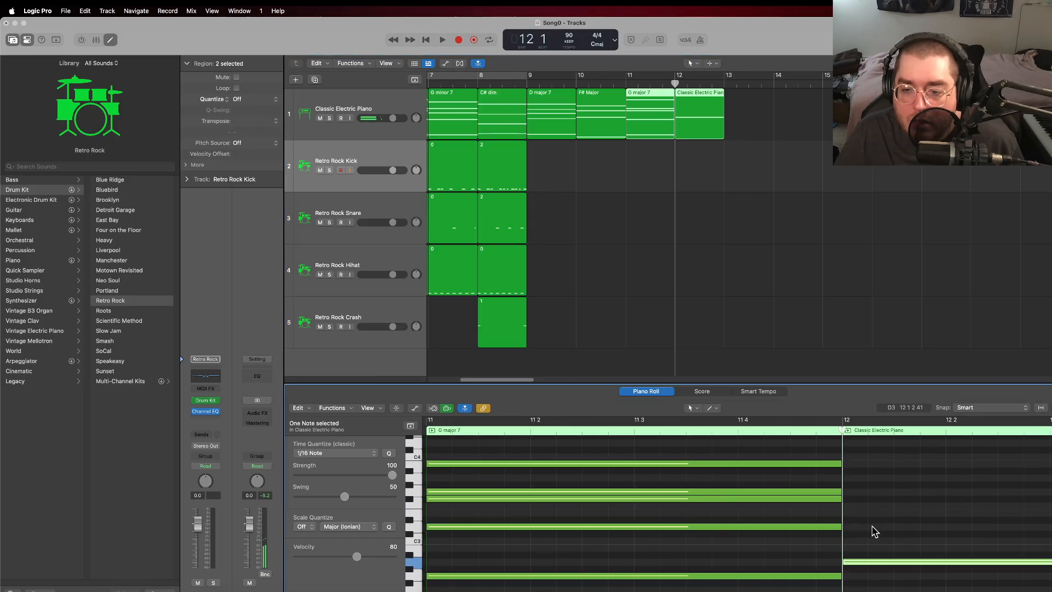
left_click(848, 514)
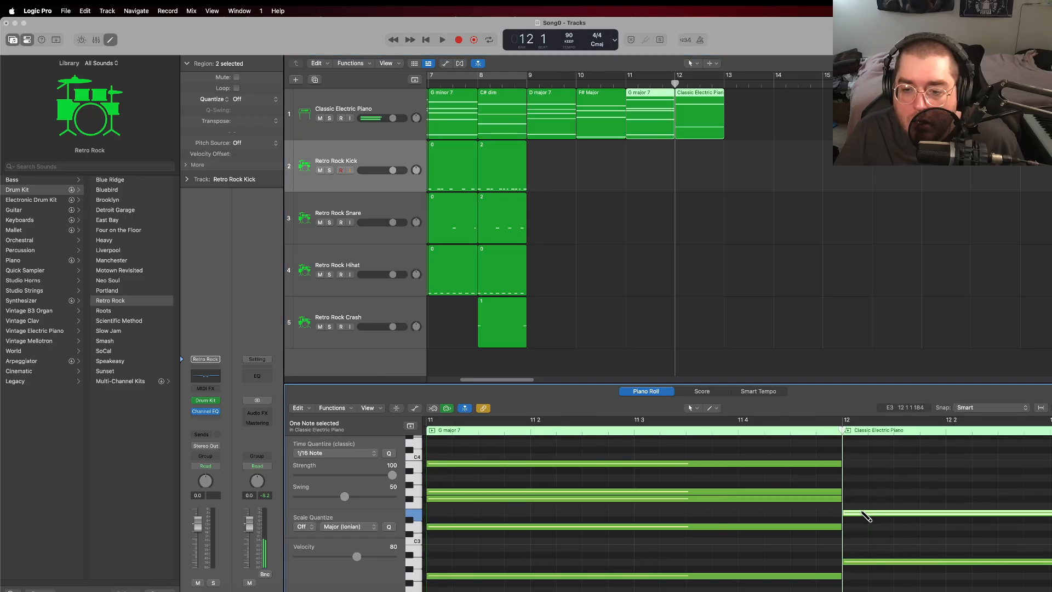
left_click(856, 476)
left_click(853, 450)
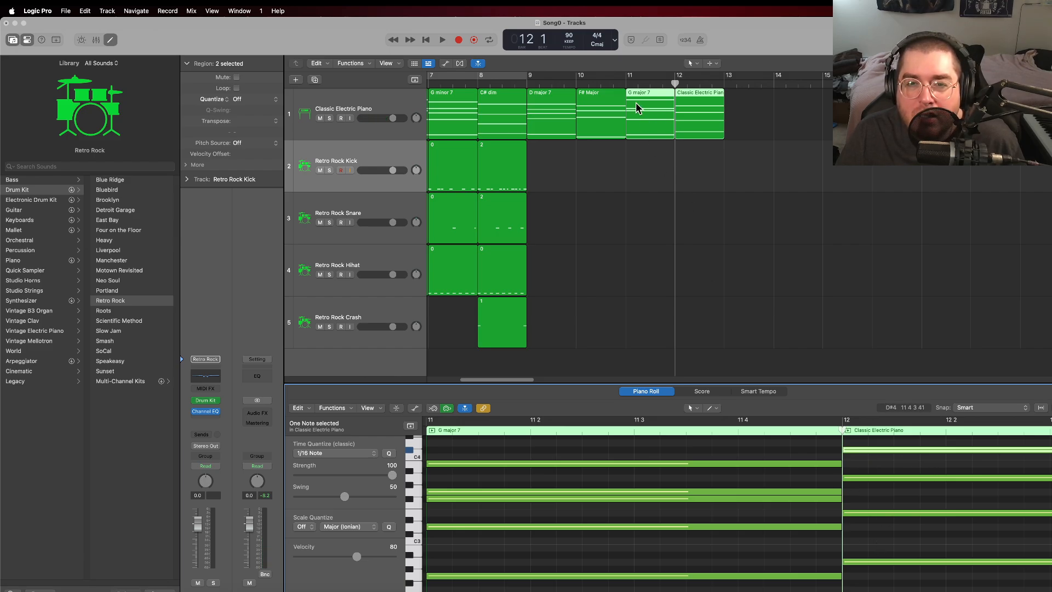
Step: Play the chords from bar 11 into bar 12 and add a G#3 note to the bar 12 chord
double_click(625, 83)
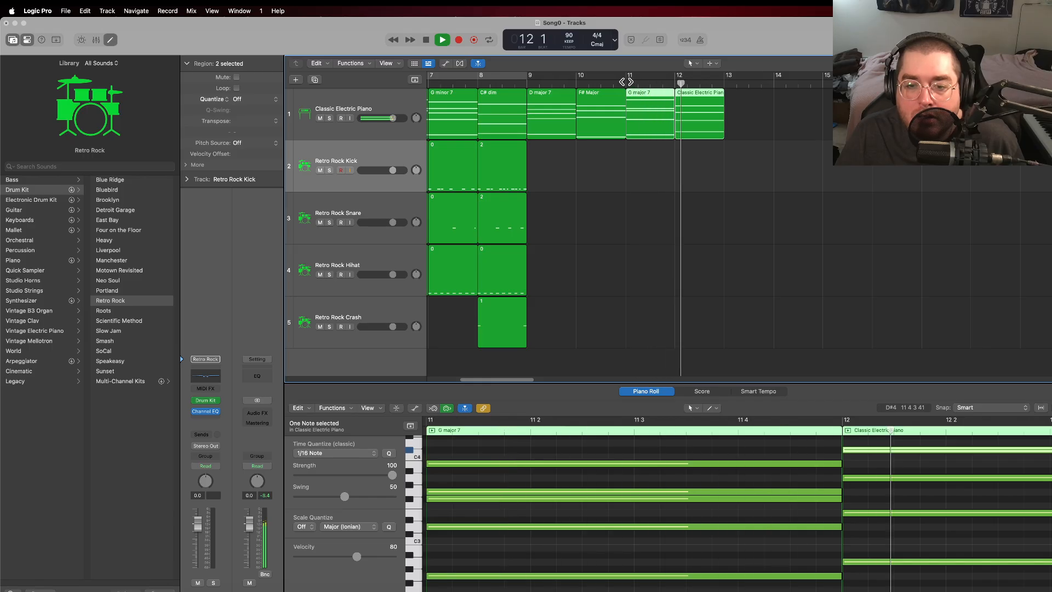
left_click(428, 40)
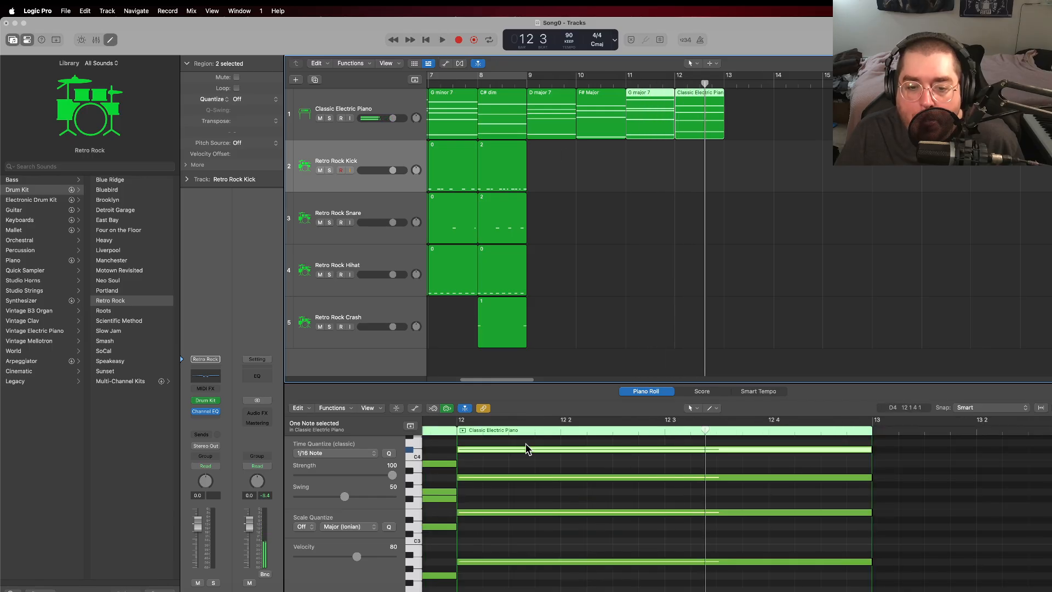
left_click(464, 485, "super")
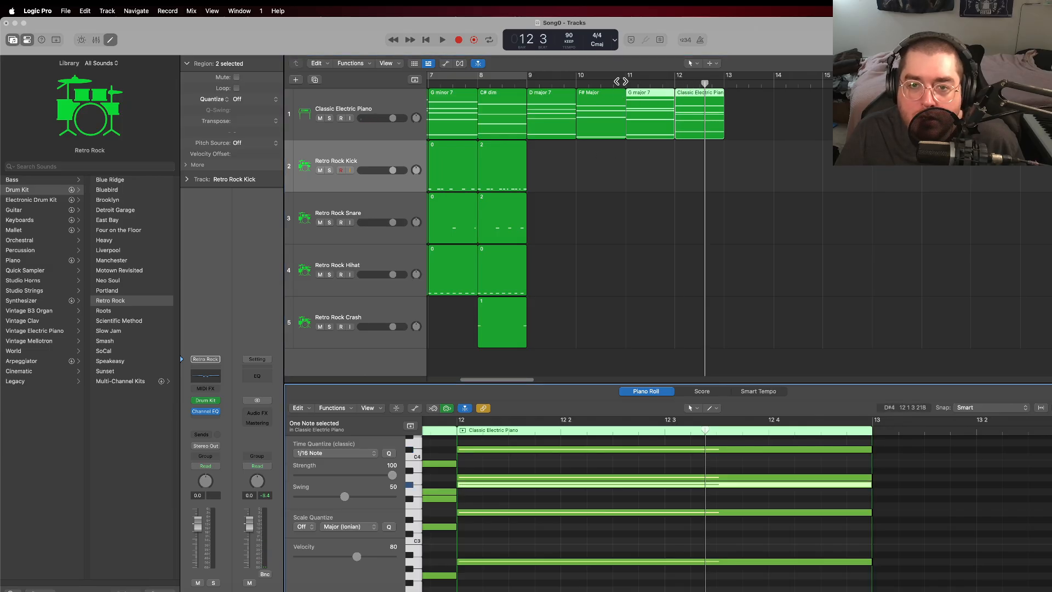
Step: Lower the G#3 note in the bar 12 chord to G3 and play the progression back from bar 9
double_click(626, 82)
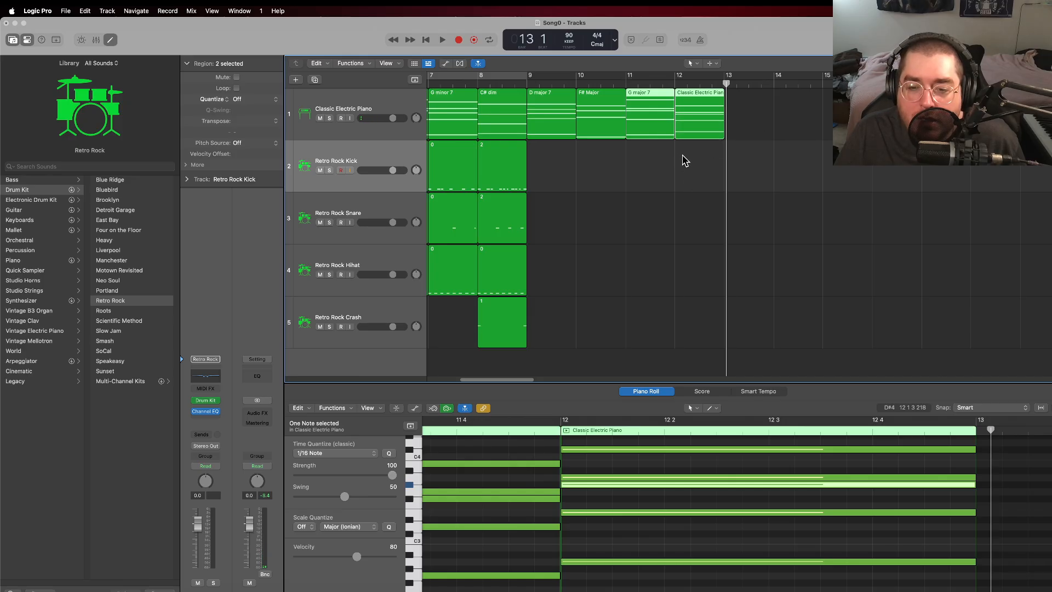
left_click_drag(614, 485, 617, 495)
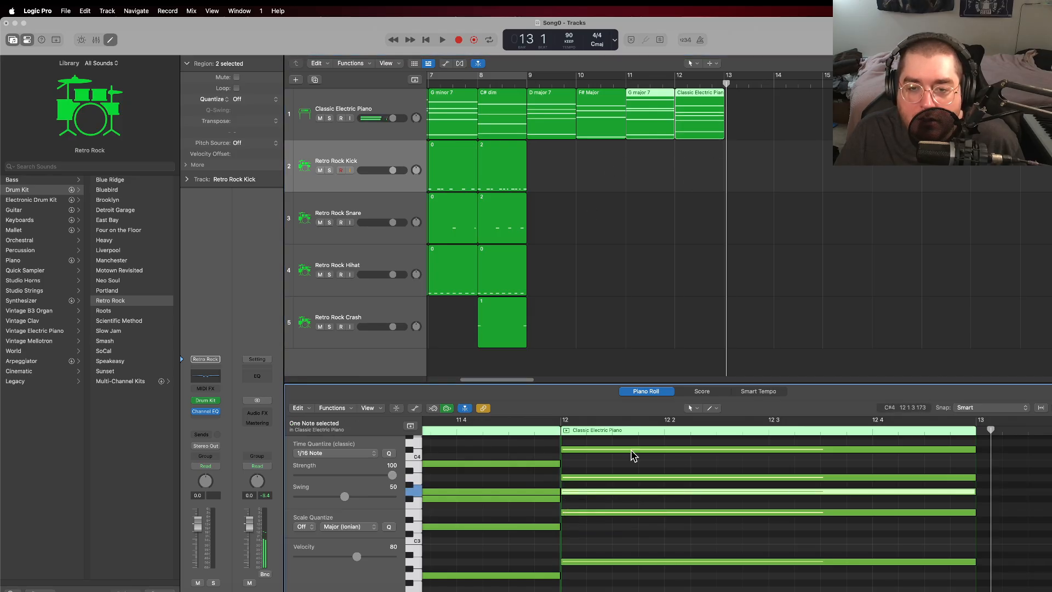
double_click(627, 82)
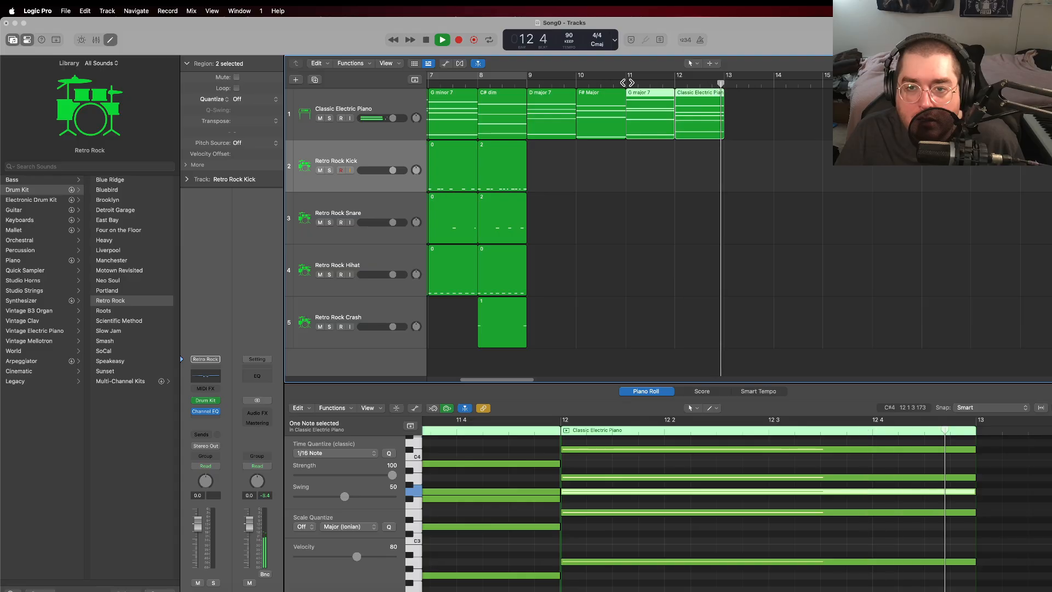
key("space")
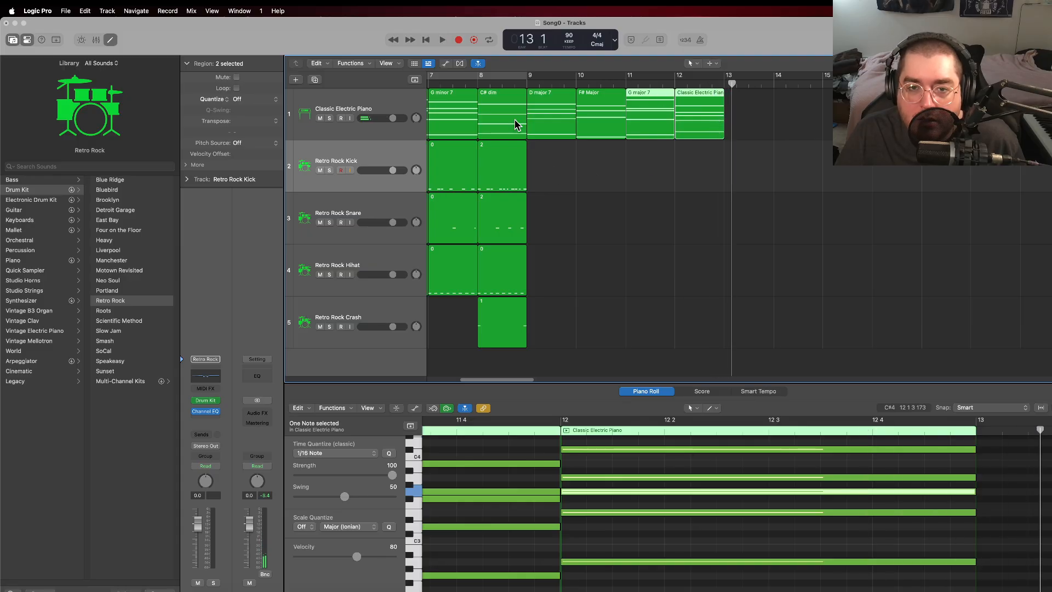
left_click(527, 84)
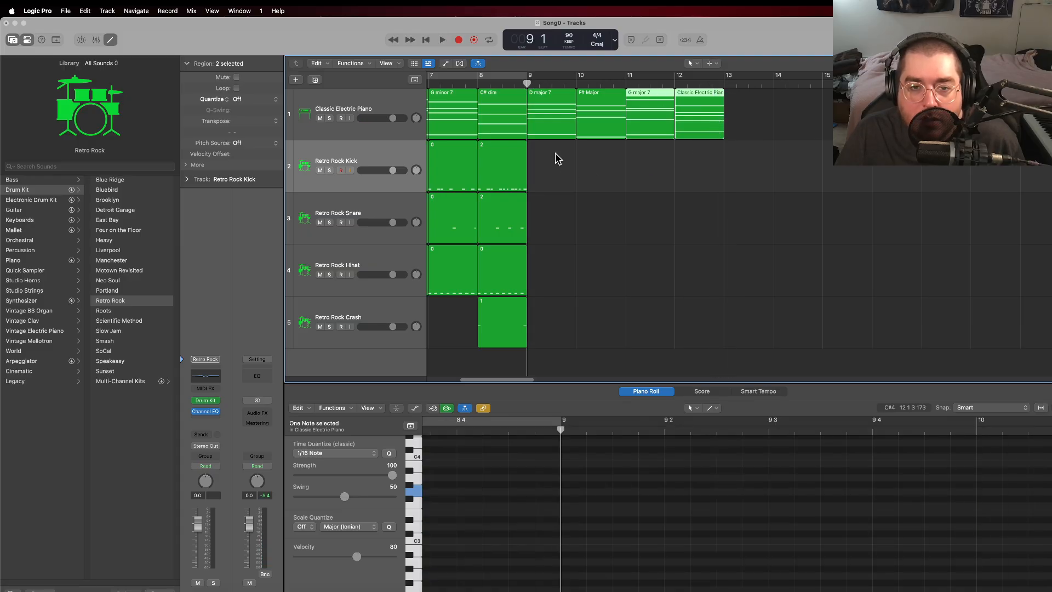
key("space")
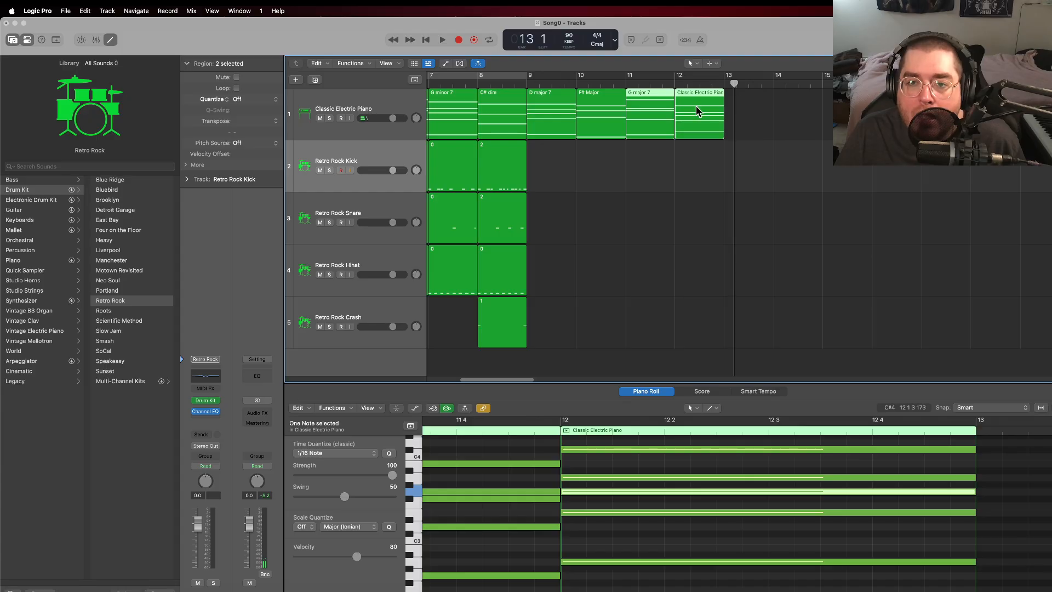
Step: Rename only the electric piano region in bar 12 as "A 7"
left_click(747, 115)
left_click(685, 94)
right_click(705, 94)
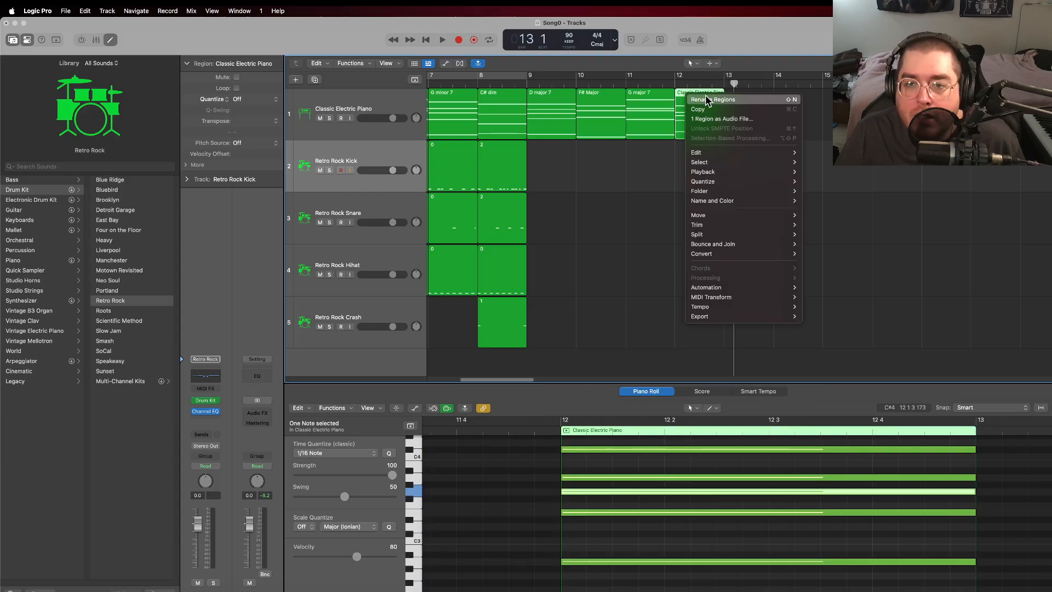
left_click(708, 98)
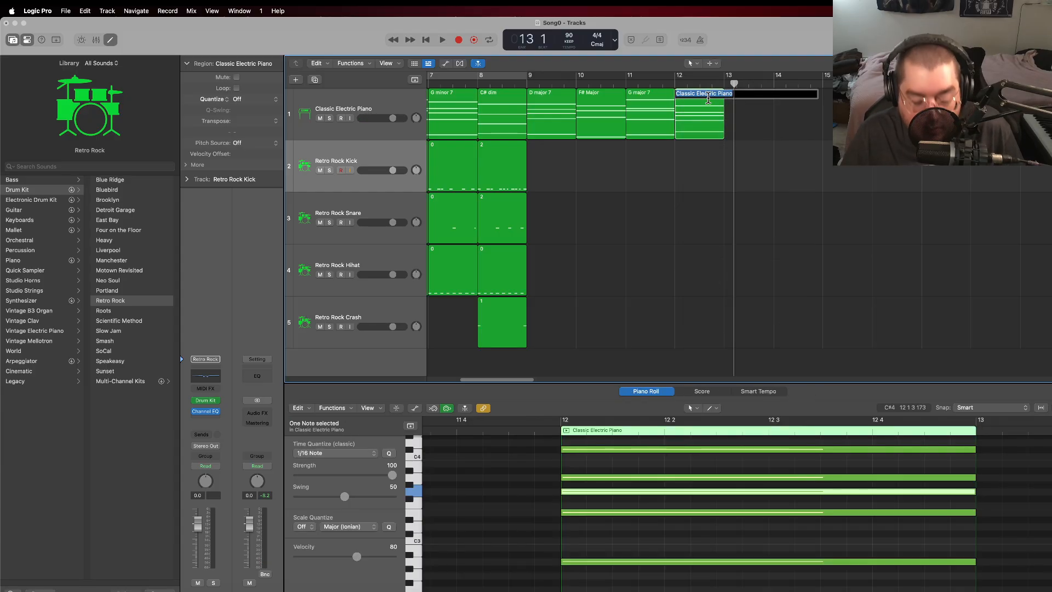
type("A 7")
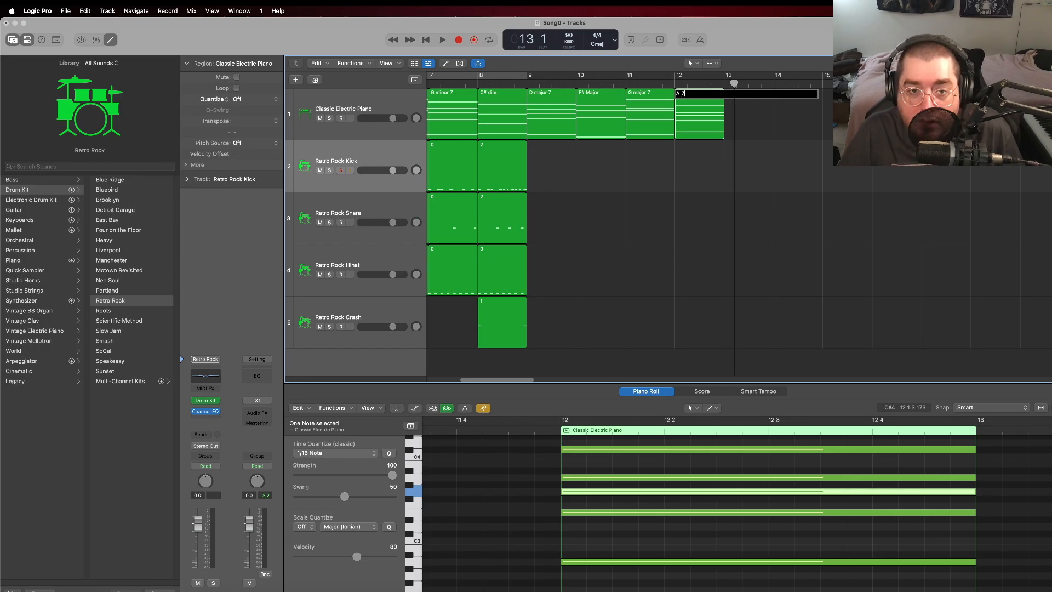
key("Return")
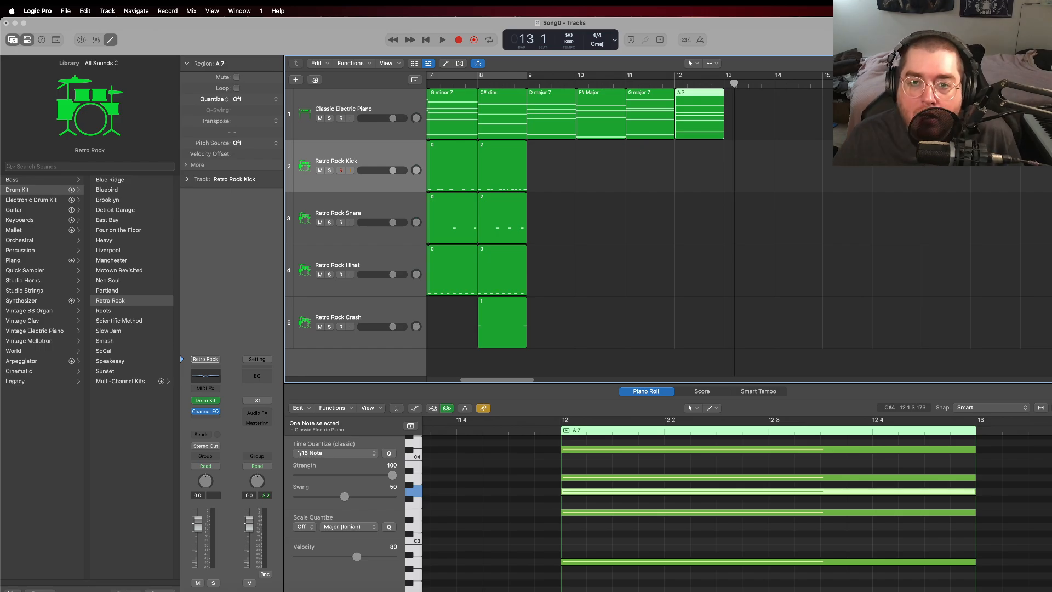
Step: Create an empty electric piano region in bar 13 and show it together with the A 7 region
left_click(738, 112)
left_click(709, 105)
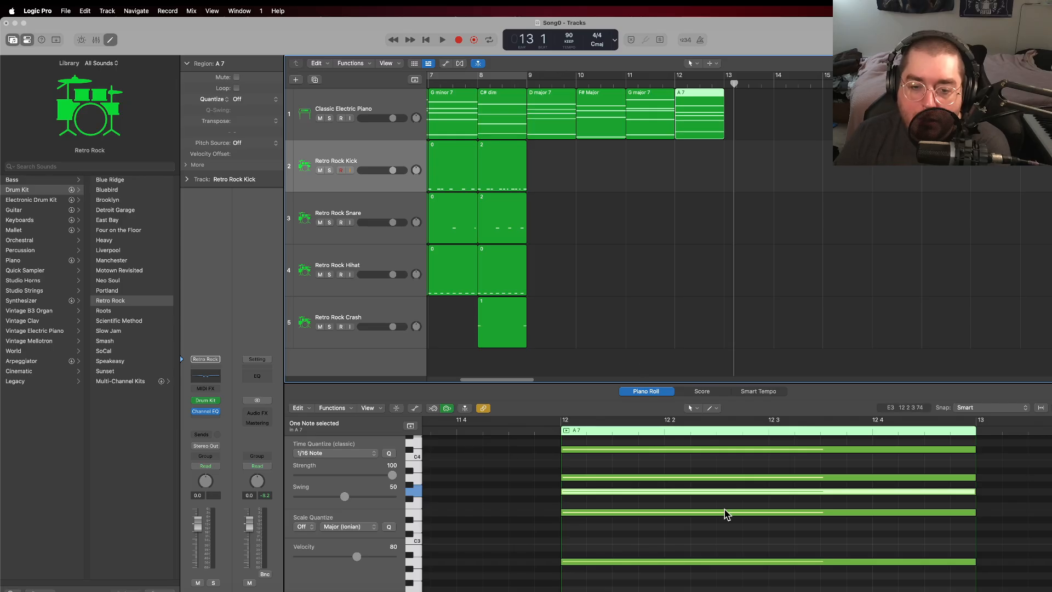
left_click(684, 536)
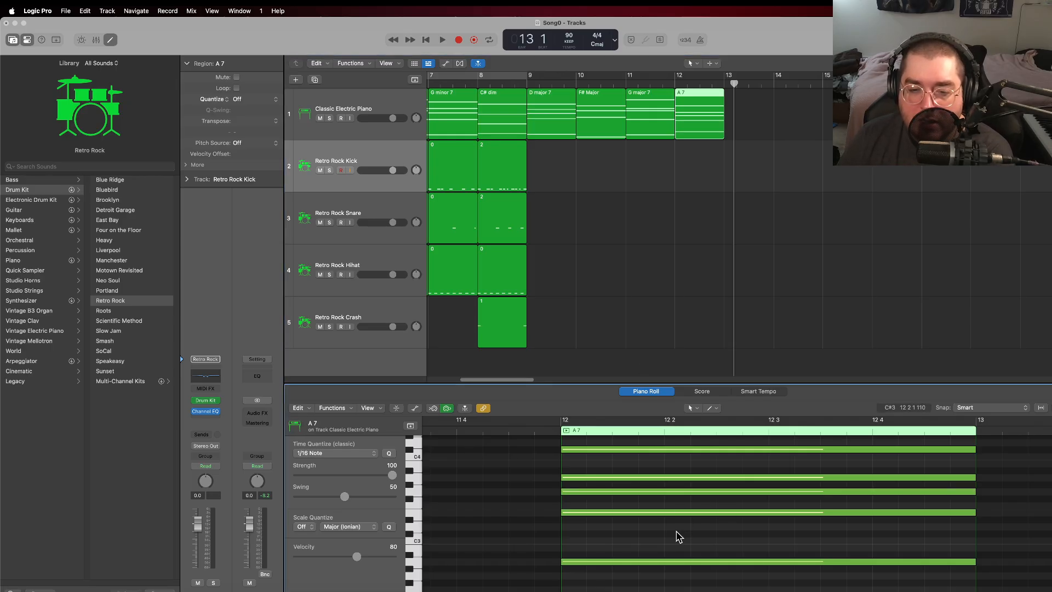
right_click(732, 108)
left_click(756, 107)
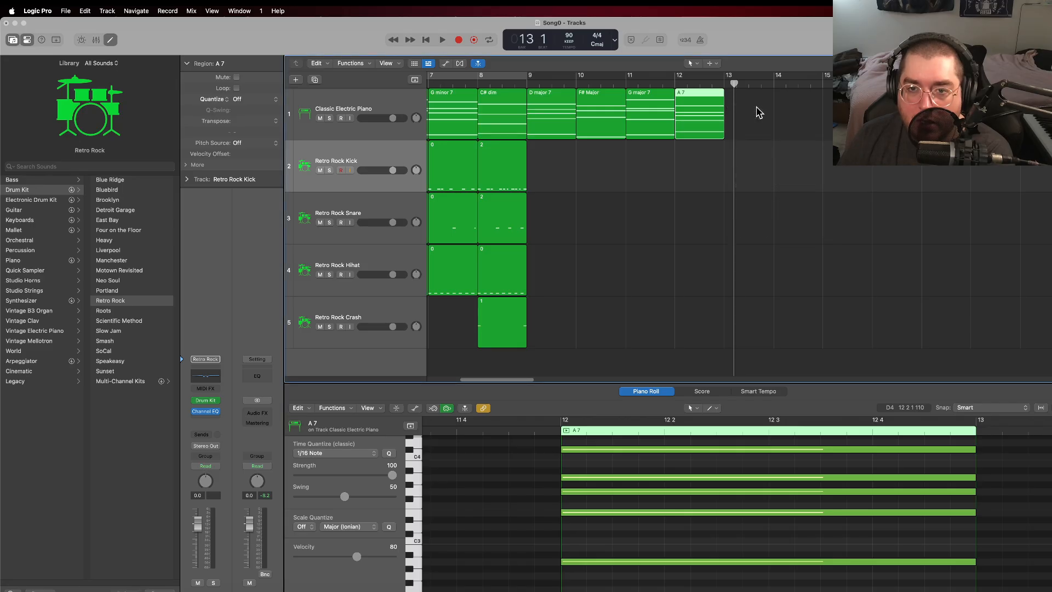
left_click(705, 118, "shift")
Step: Add full-bar E2, D#3, E3, G#3 and B3 notes to the bar 13 region and play it back from bar 12
scroll(910, 541, "down", 3)
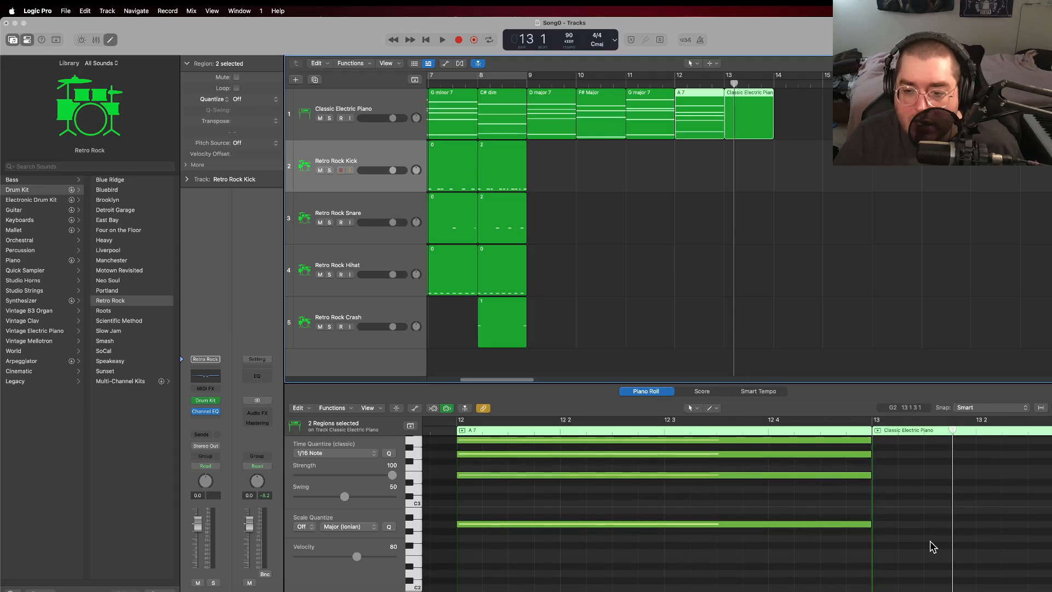
left_click(877, 560, "super")
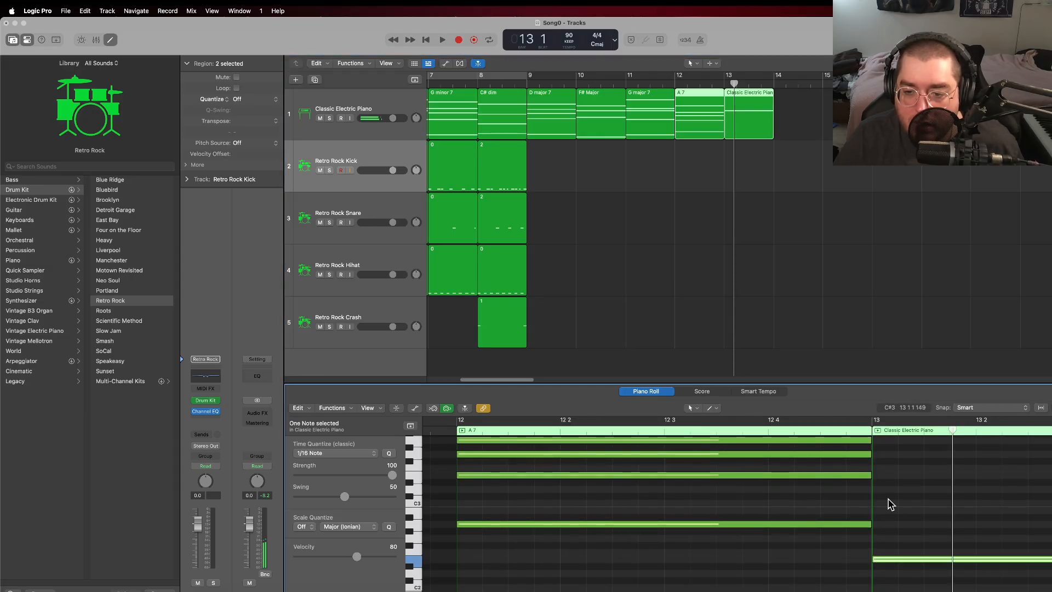
scroll(889, 504, "up", 3)
left_click(875, 491)
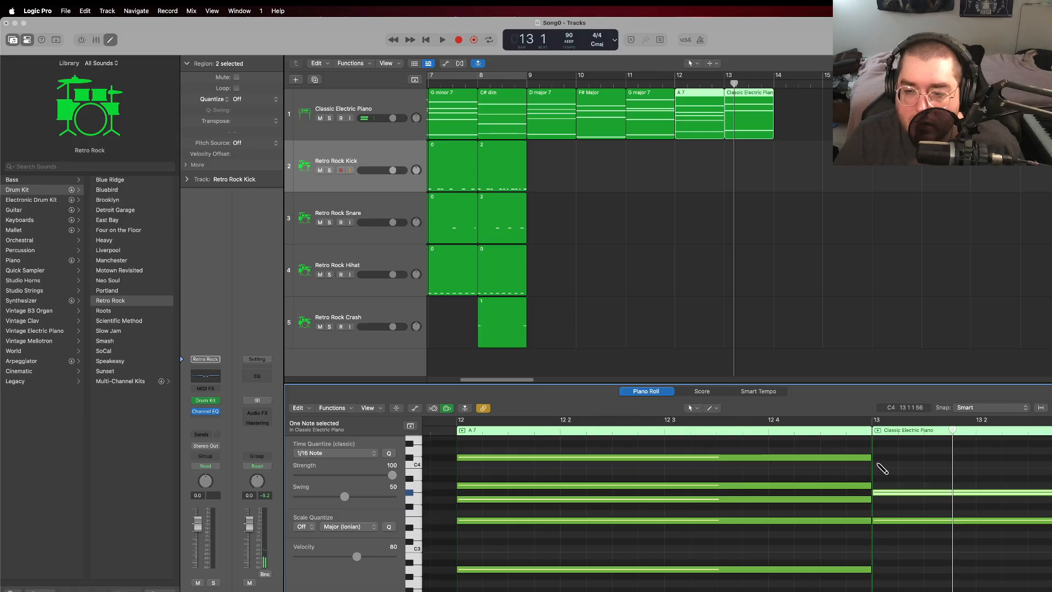
left_click(876, 471)
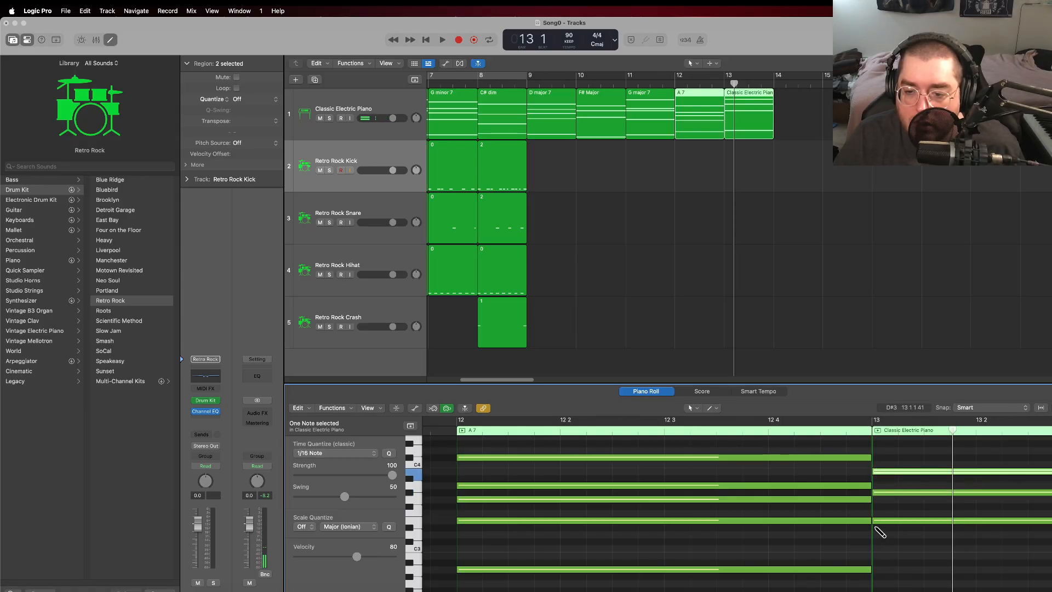
left_click(875, 528)
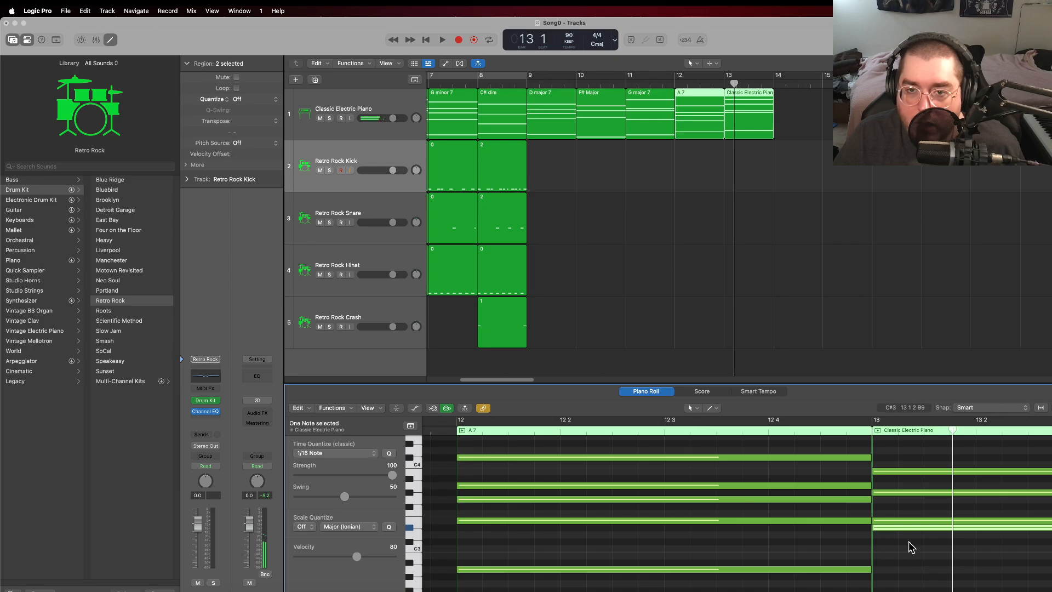
left_click(676, 85)
key("space")
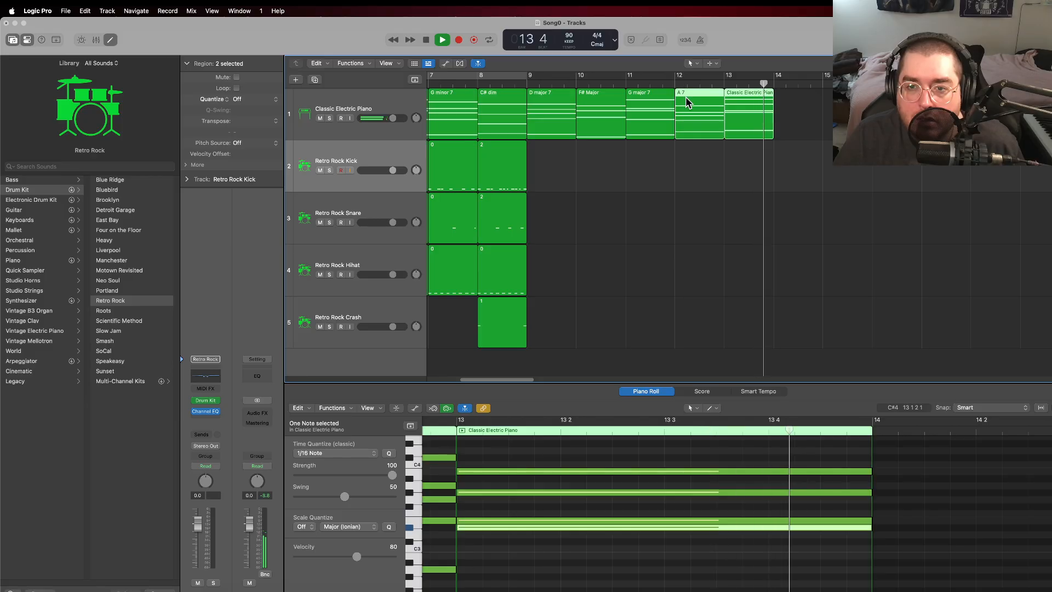
key("space")
Step: Create an empty electric piano region in bar 14 and show it together with the bar 13 region
right_click(783, 103)
left_click(797, 107)
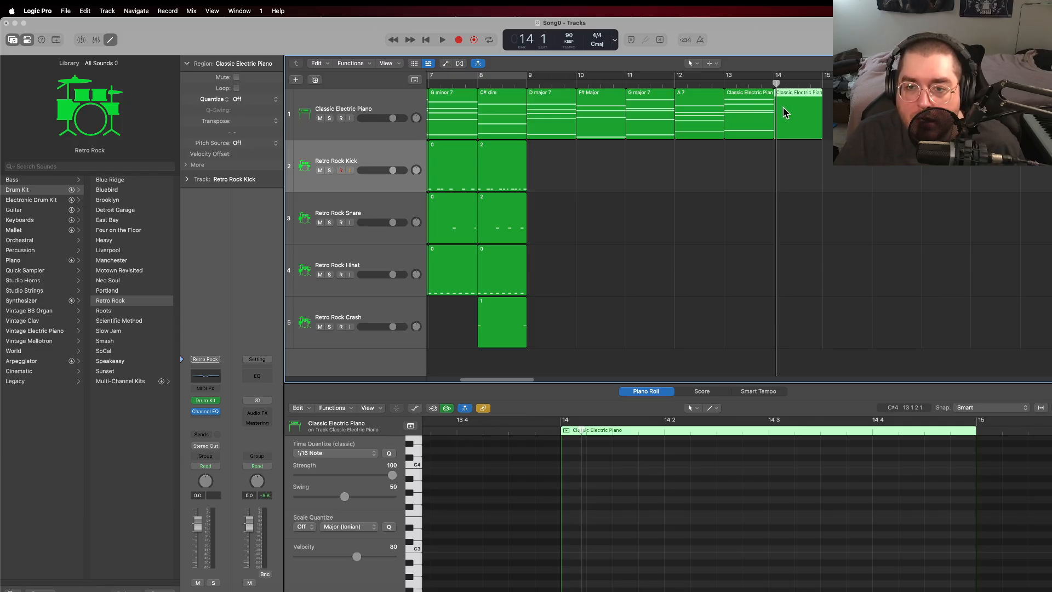
left_click(766, 111, "shift")
Step: Add full-bar F2, E3, F3, A3 and C4 notes to the bar 14 region
scroll(880, 489, "down", 3)
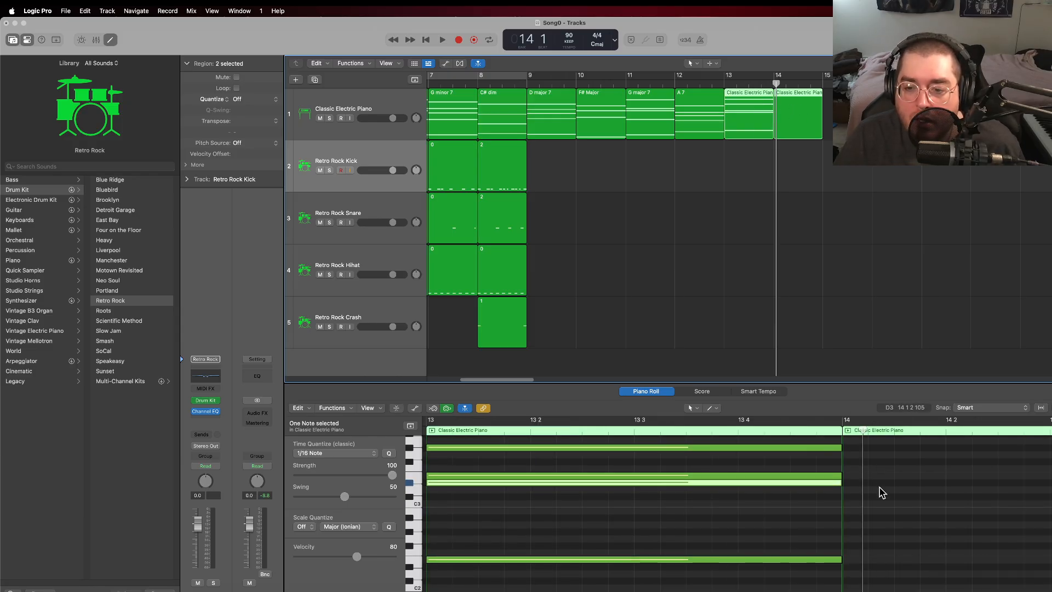
left_click(852, 513)
scroll(881, 494, "up", 3)
scroll(881, 500, "down", 1)
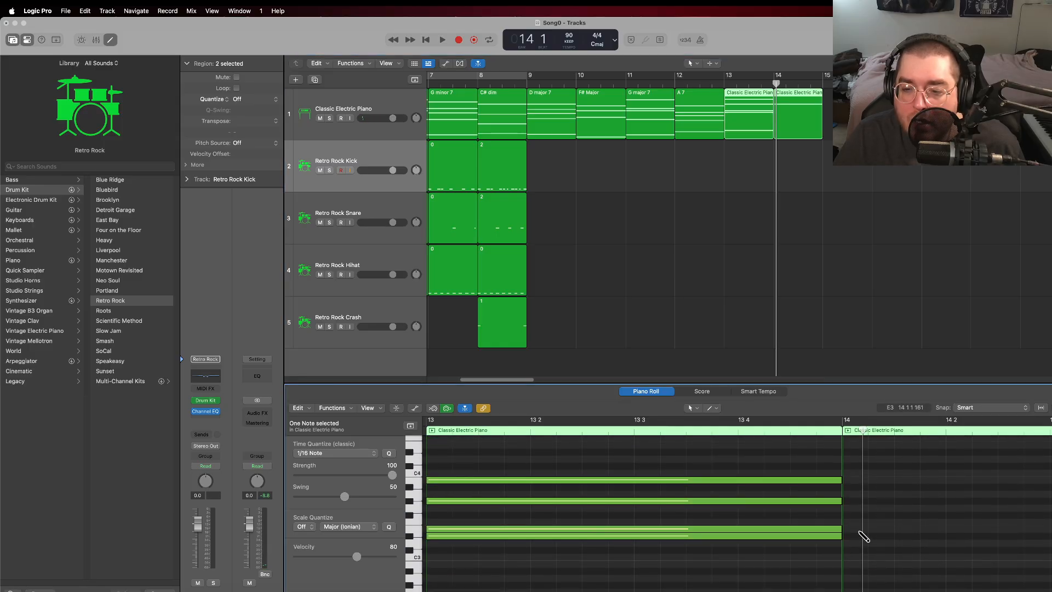
left_click(850, 528)
left_click(848, 494)
left_click(850, 474)
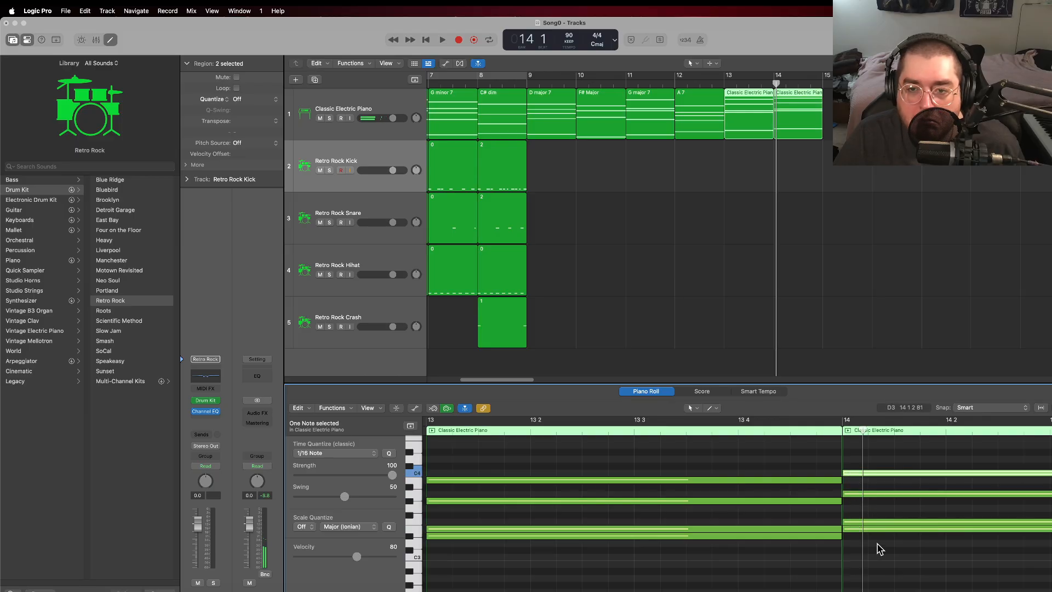
Step: Play the chords from bar 13 into bar 14 and delete the E3 note from the bar 14 chord
left_click(730, 84)
key("space")
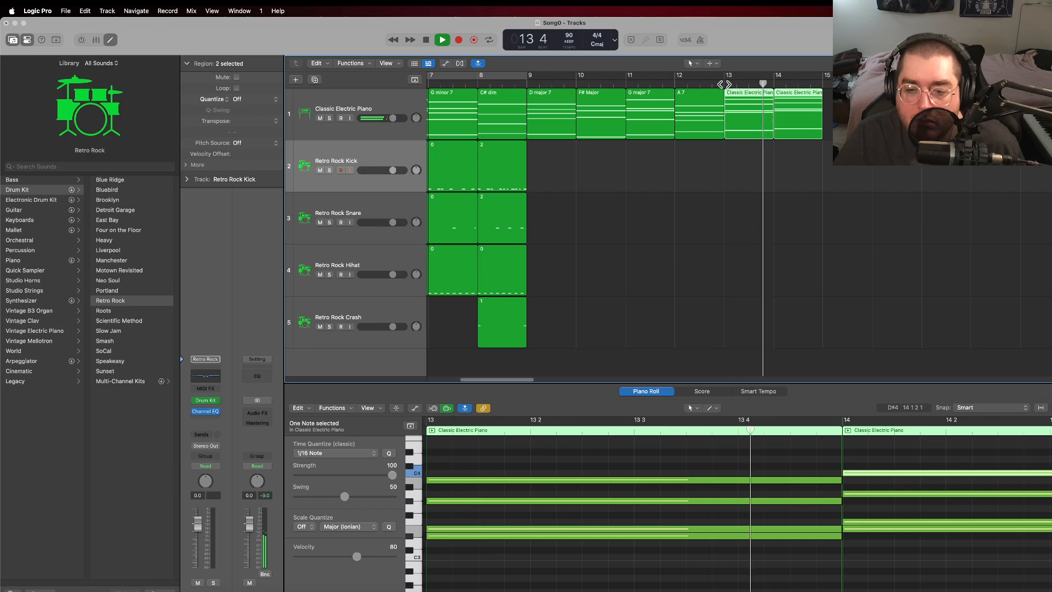
key("space")
left_click(574, 537)
left_click(575, 529)
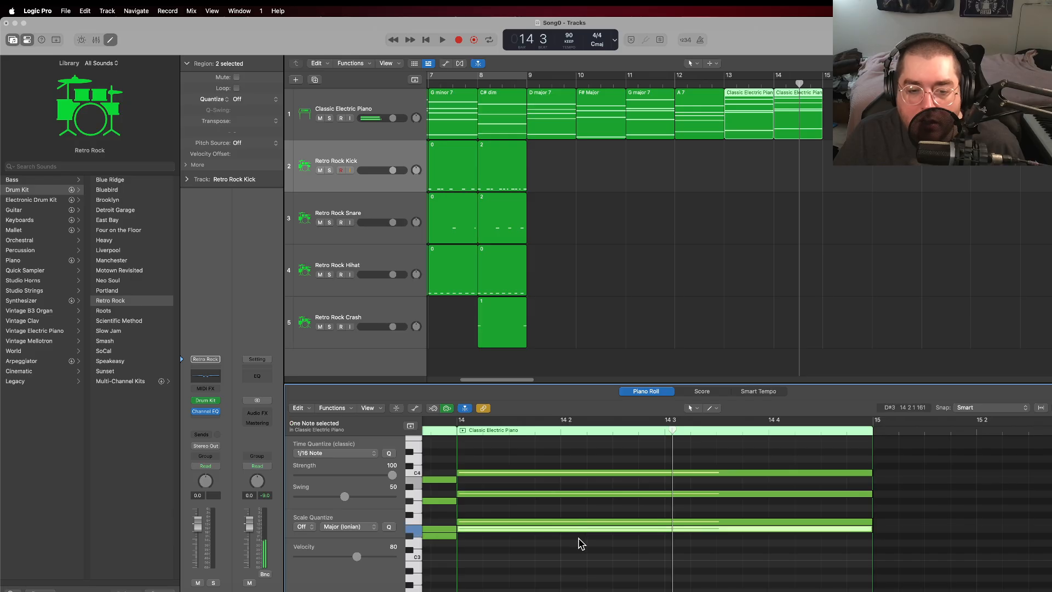
key("Delete")
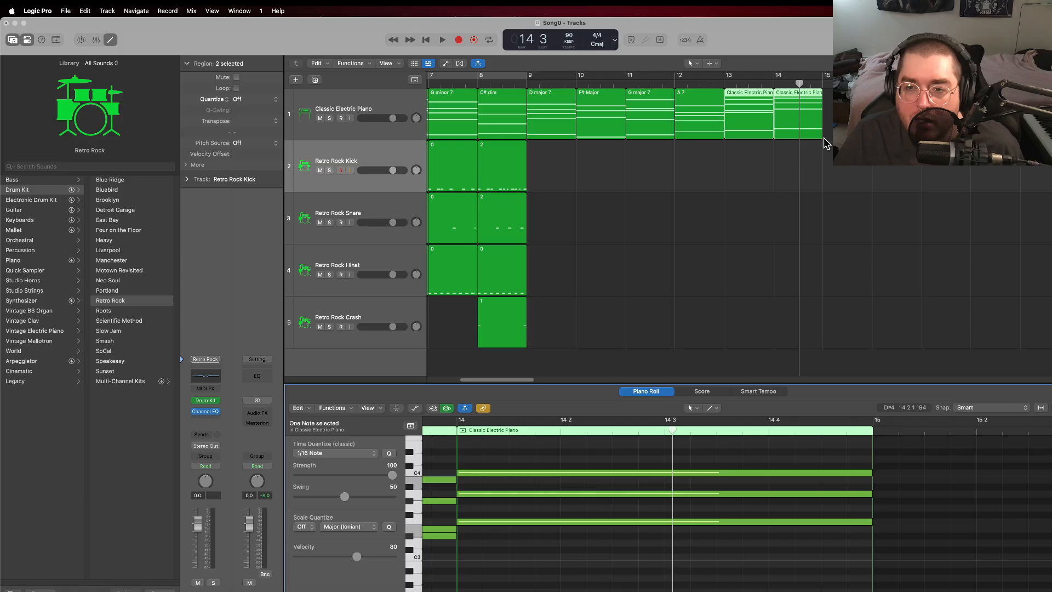
Step: Rename only the electric piano region in bar 13 as "E major 7"
left_click(824, 83)
left_click(744, 102)
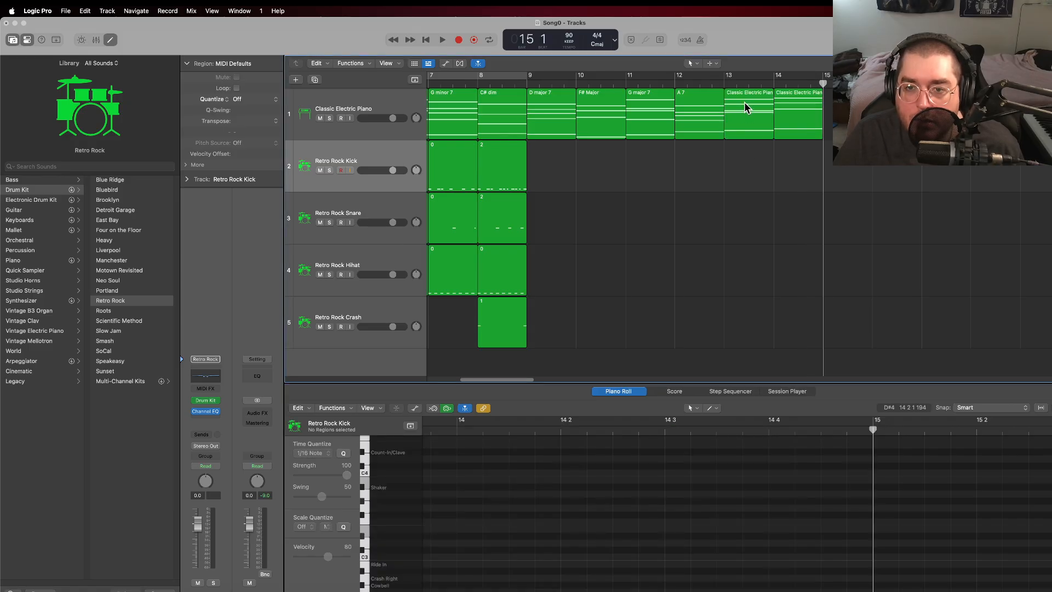
right_click(742, 87)
left_click(763, 96)
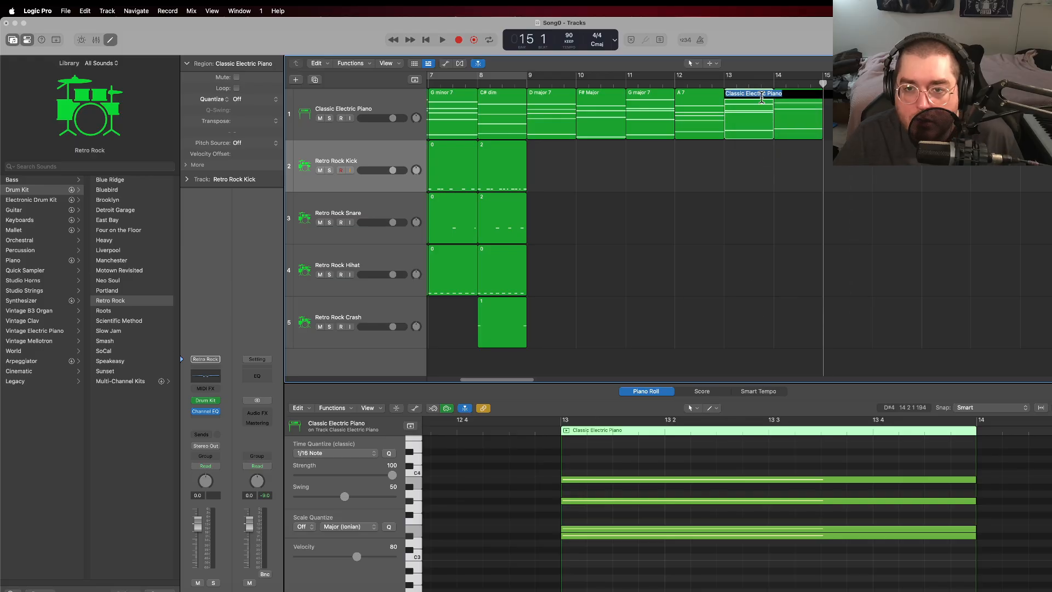
type("E major")
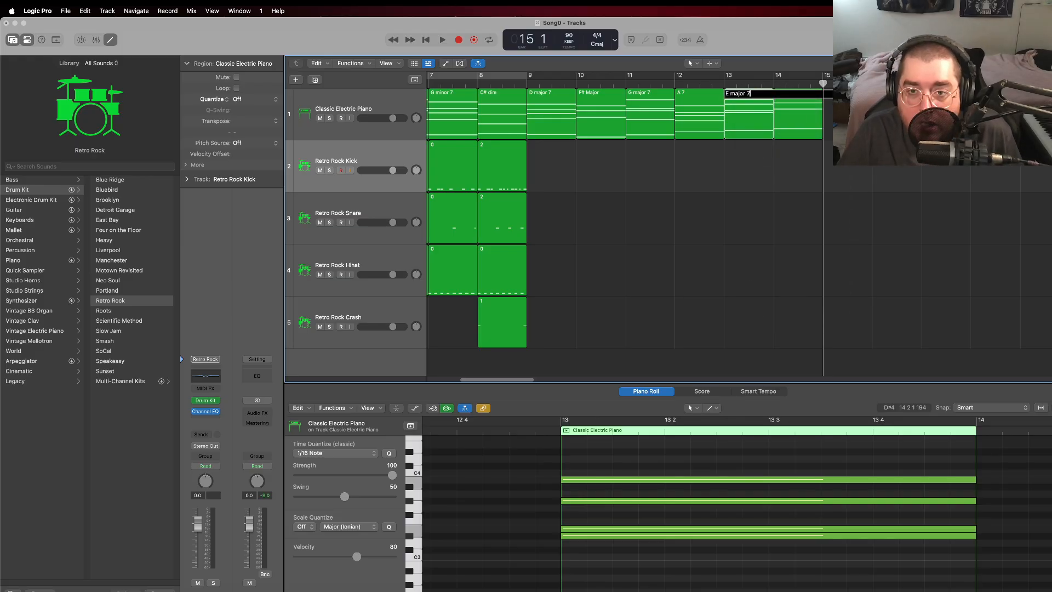
type(" 7")
key("Return")
Step: Rename the electric piano region in bar 14 as "F major"
left_click(794, 97)
right_click(787, 93)
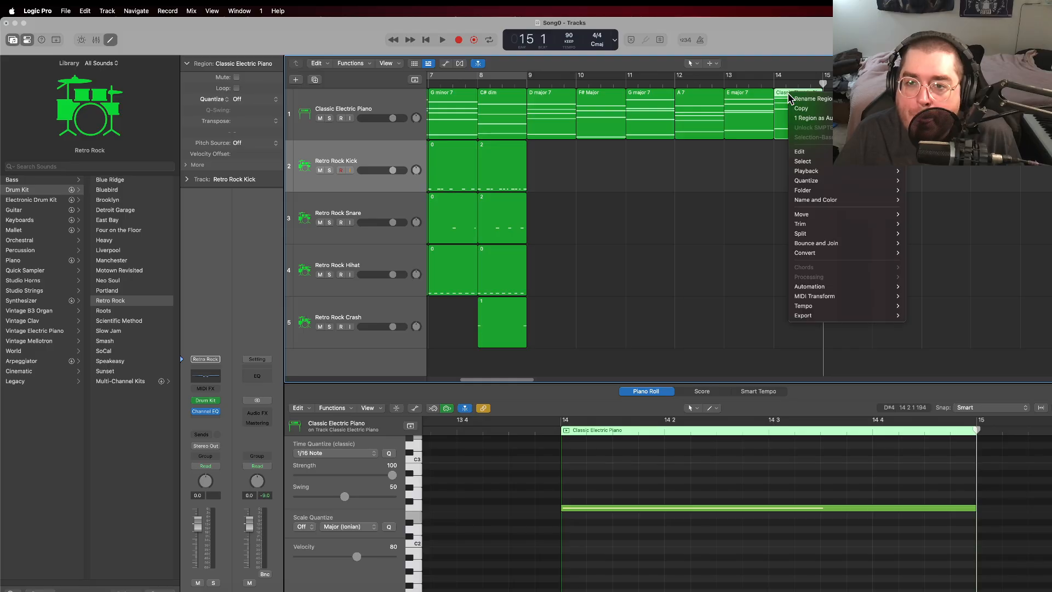
left_click(801, 100)
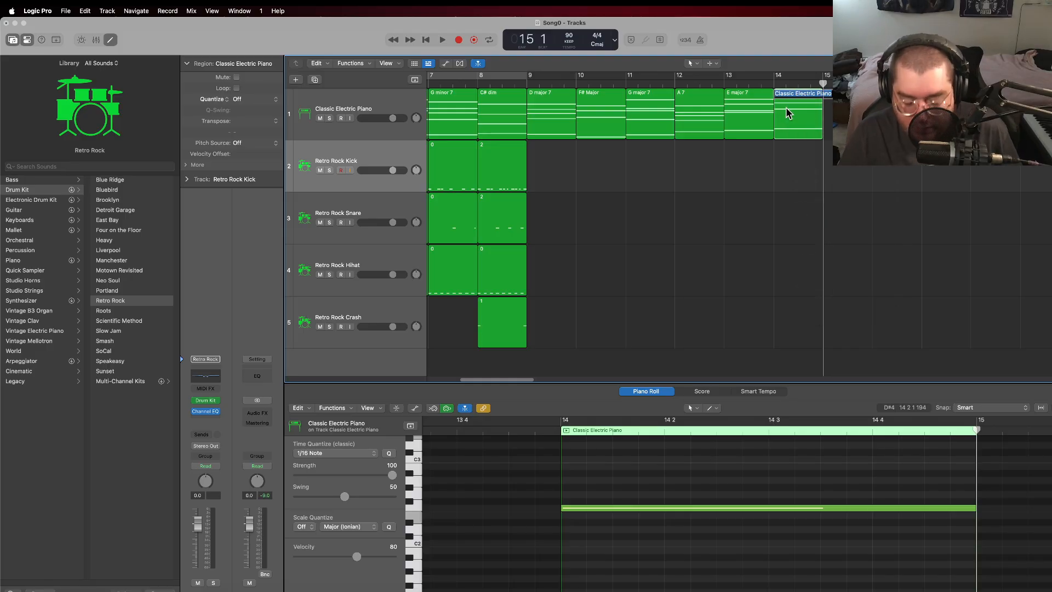
type("F")
key("Return")
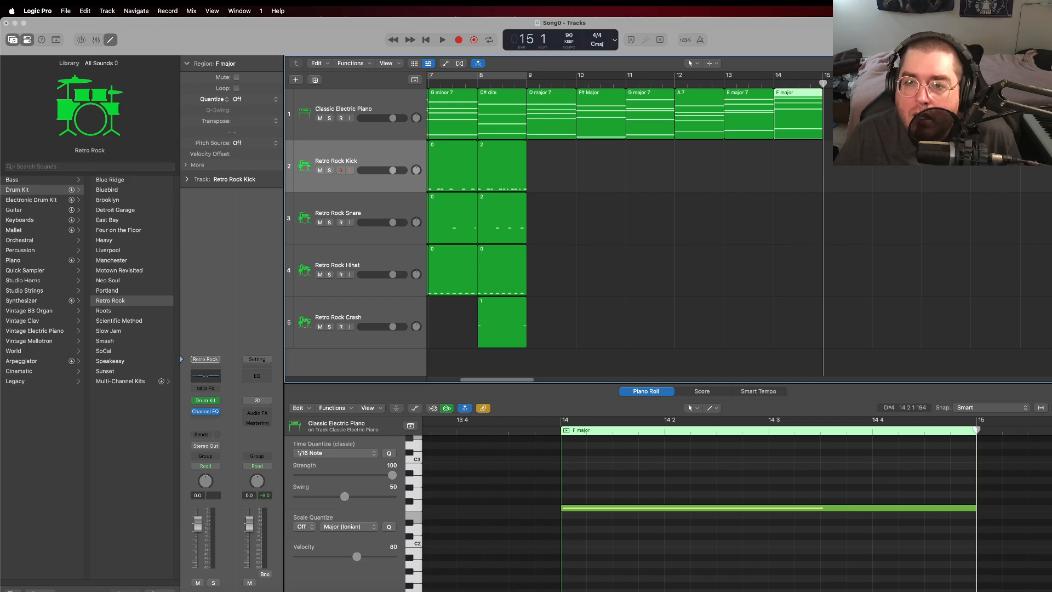
Step: Create an empty electric piano region in bar 15 and show it together with the F major region
right_click(828, 100)
left_click(848, 101)
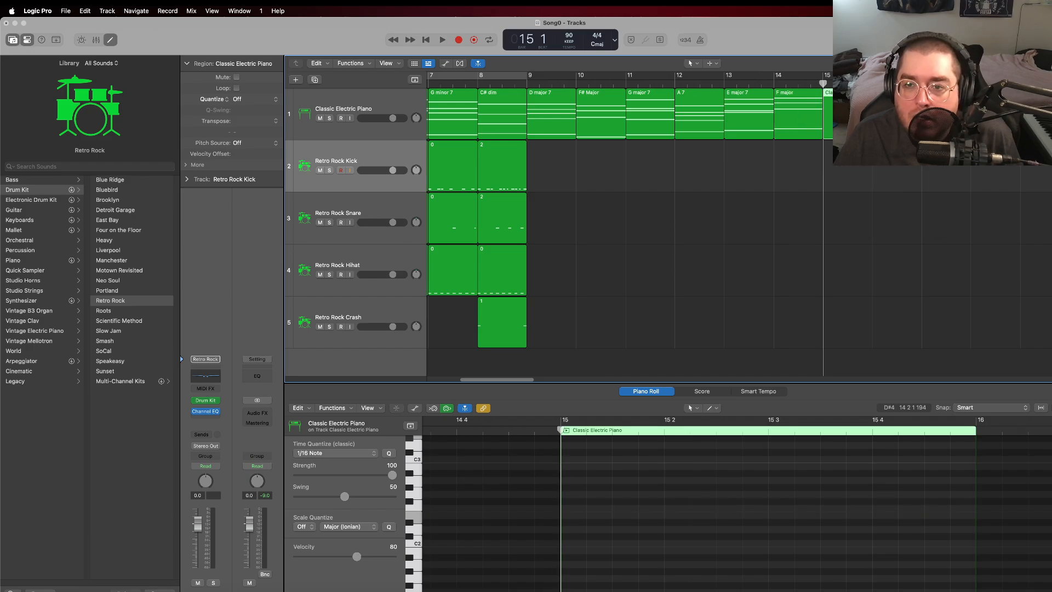
left_click(812, 111, "shift")
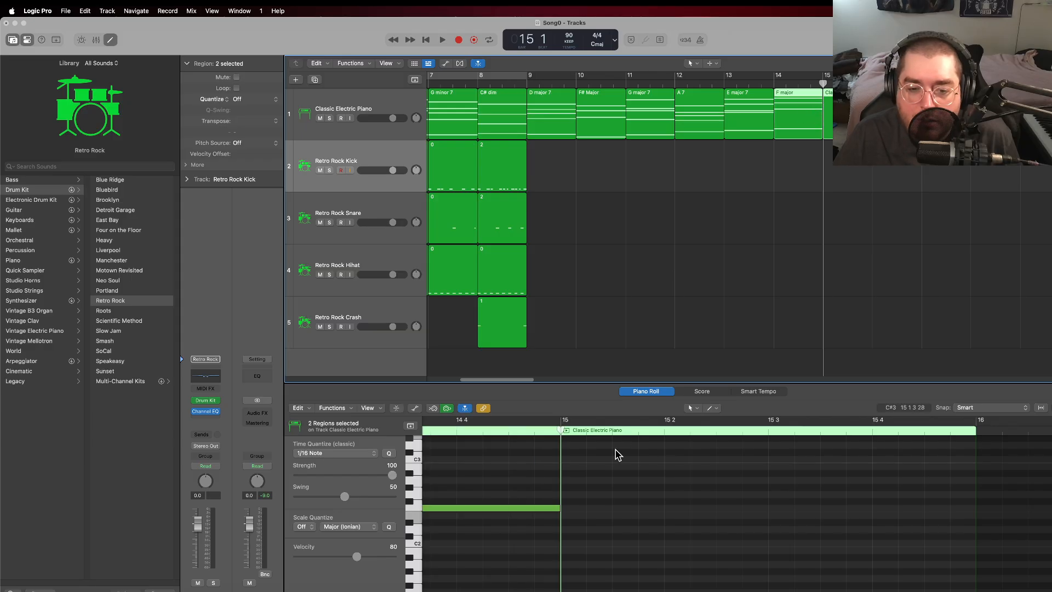
scroll(603, 527, "up", 3)
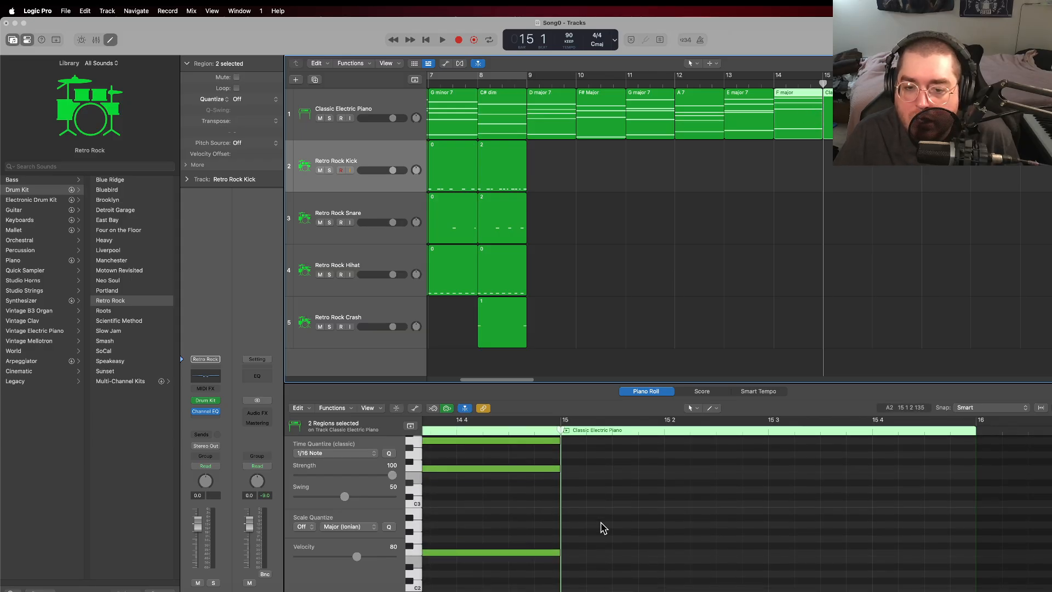
Step: Create full-bar notes C3, E3, G3, B3 and C4 in the empty electric piano region in bar 15
left_click(508, 539)
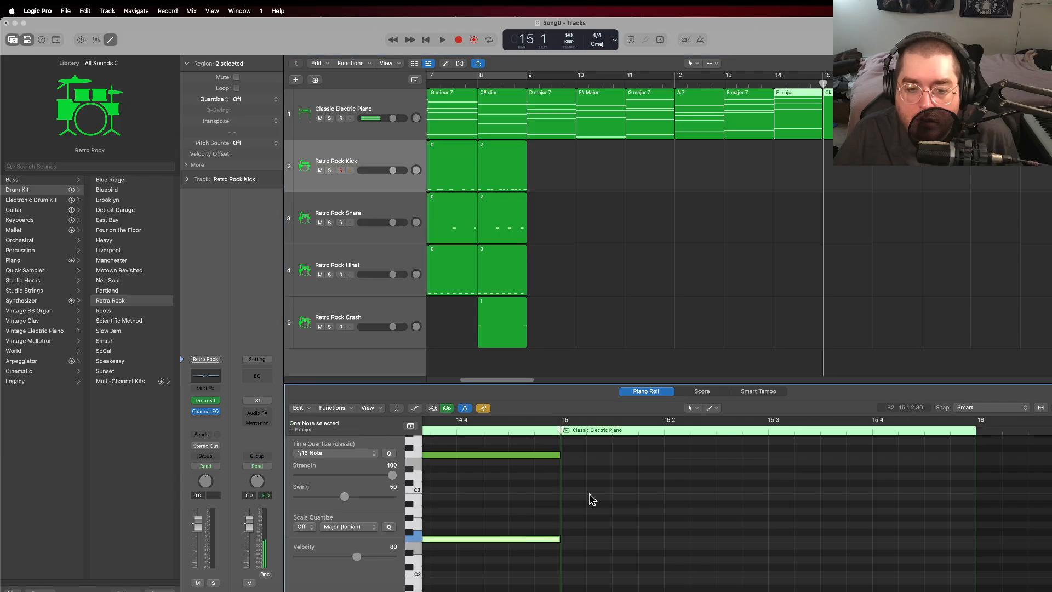
right_click(566, 490)
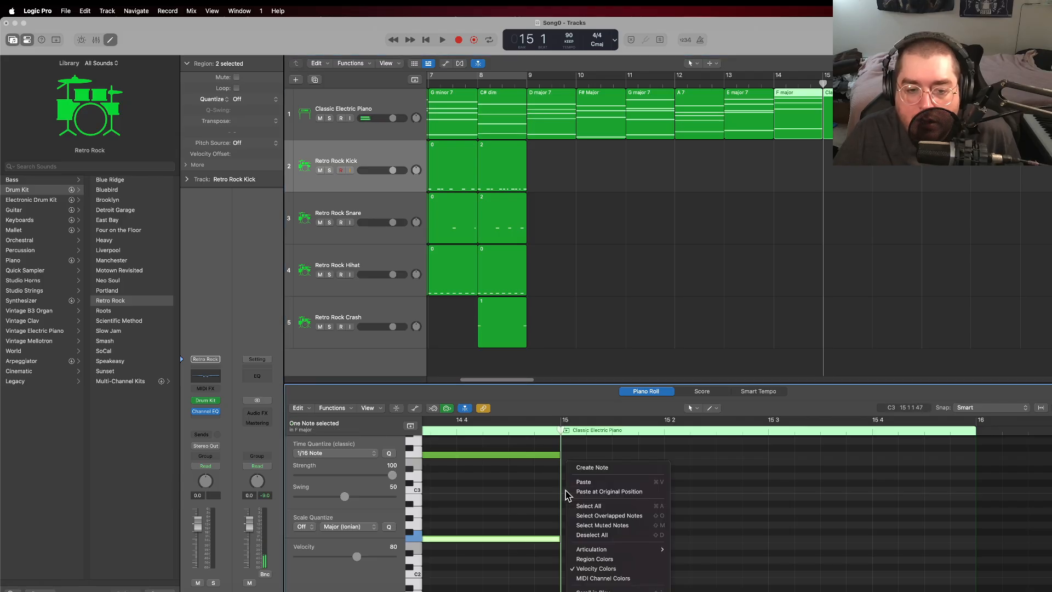
left_click(598, 464)
scroll(598, 472, "up", 6)
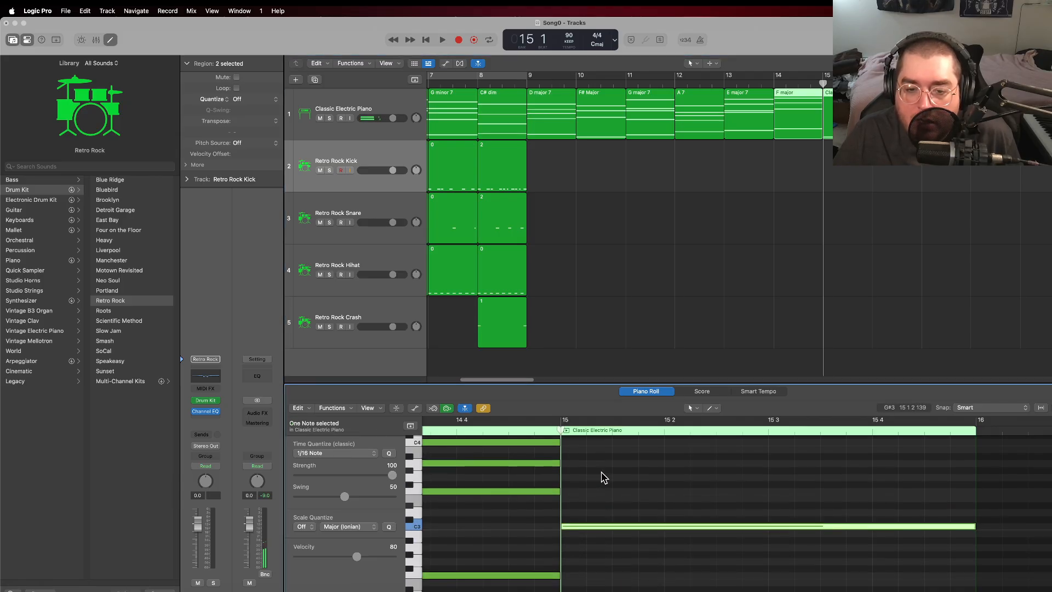
right_click(565, 517)
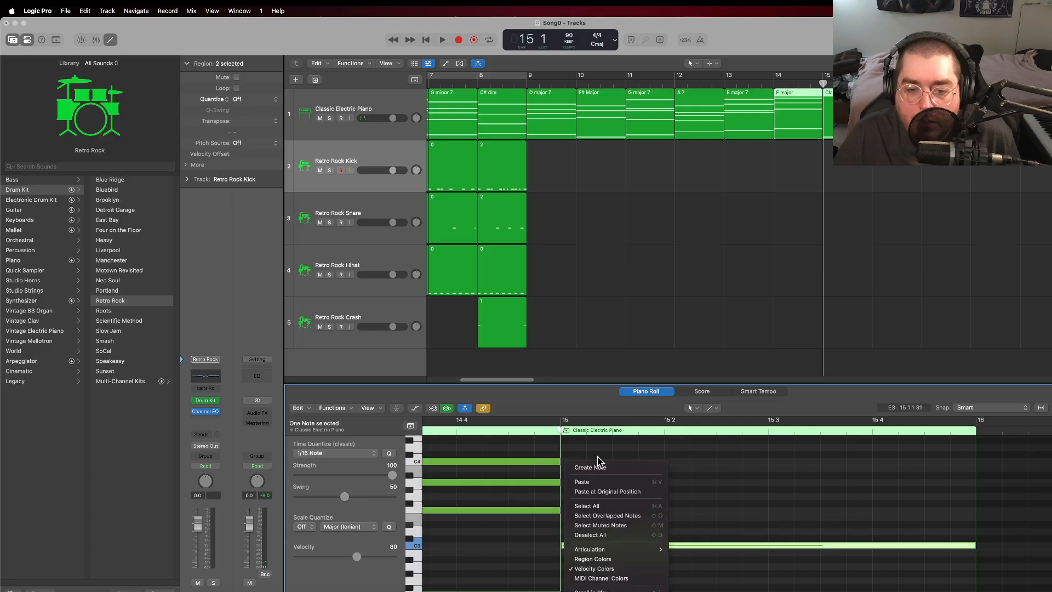
left_click(598, 466)
right_click(565, 497)
left_click(566, 474)
right_click(566, 463)
left_click(573, 469)
scroll(569, 461, "up", 1)
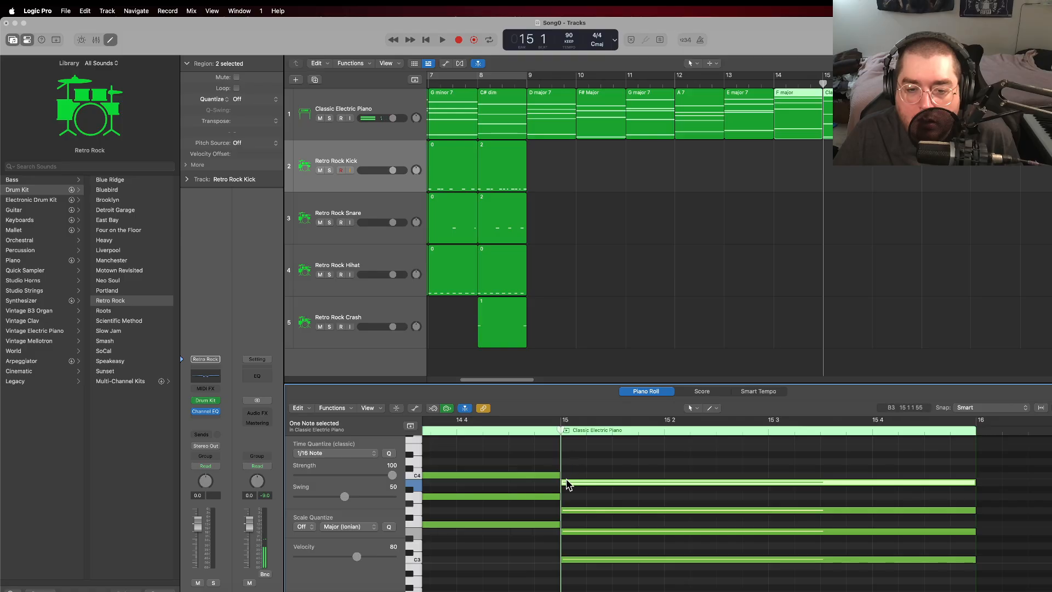
right_click(566, 476)
left_click(574, 482)
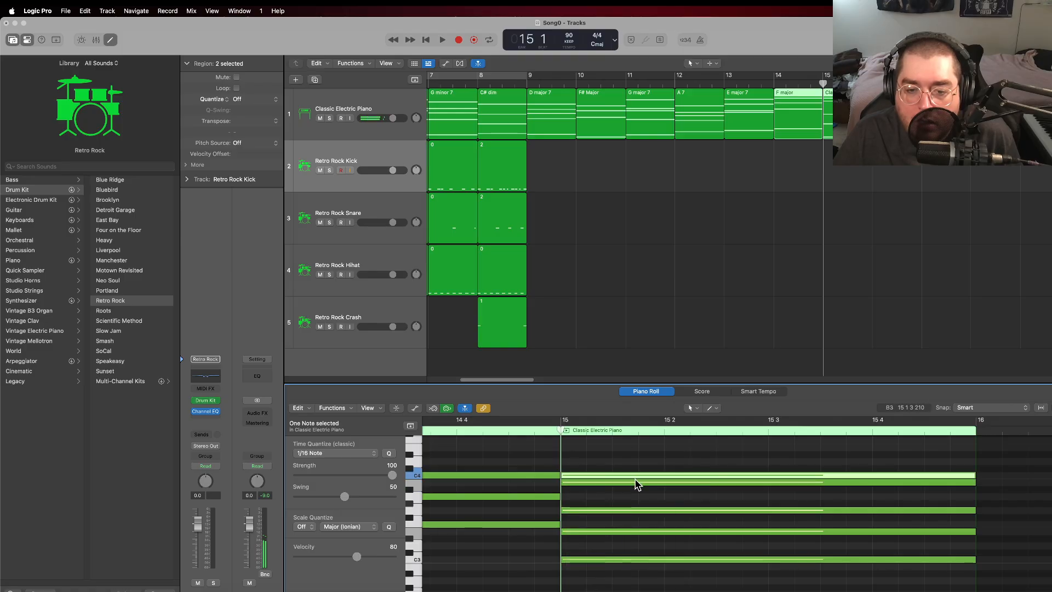
Step: Play the chords from bar 14 through bar 15 and stop playback
scroll(636, 483, "down", 1)
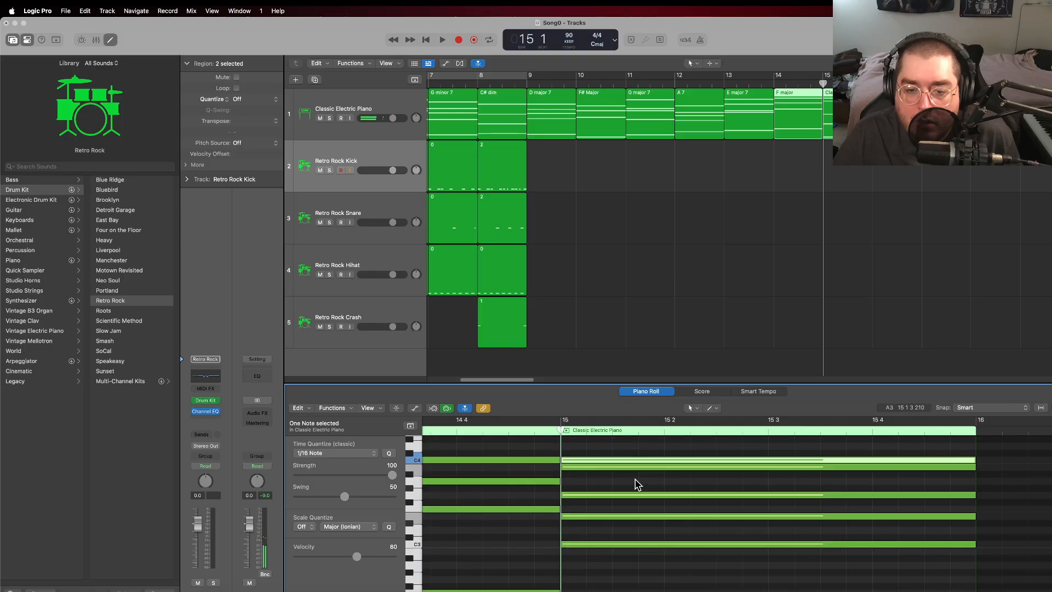
left_click(773, 85)
key("space")
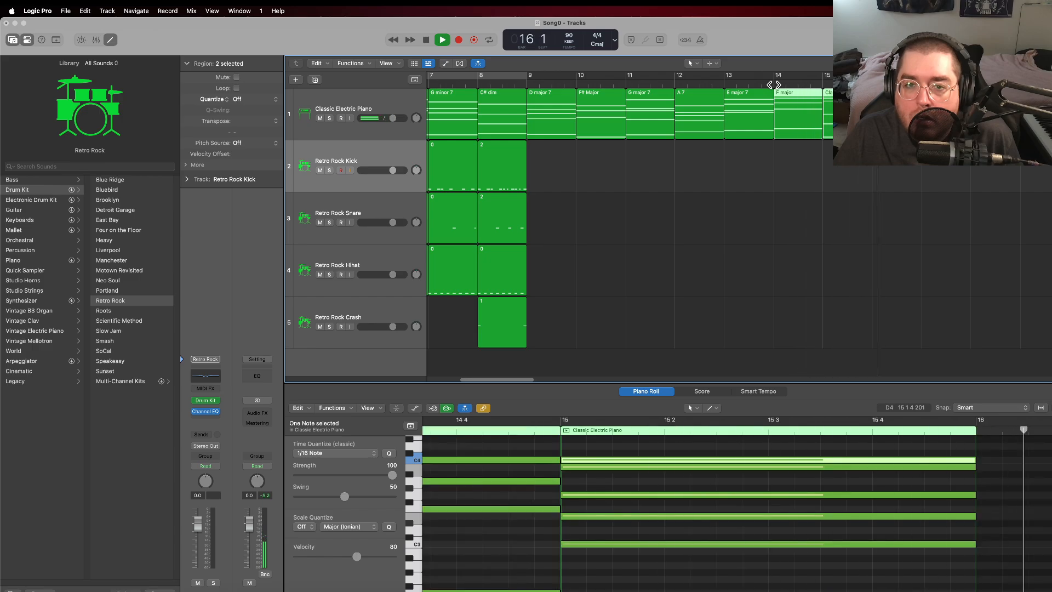
left_click(426, 40)
Step: Create an empty electric piano region in bar 16 and rename the bar 15 region as "C major 7"
right_click(877, 171)
left_click(908, 127)
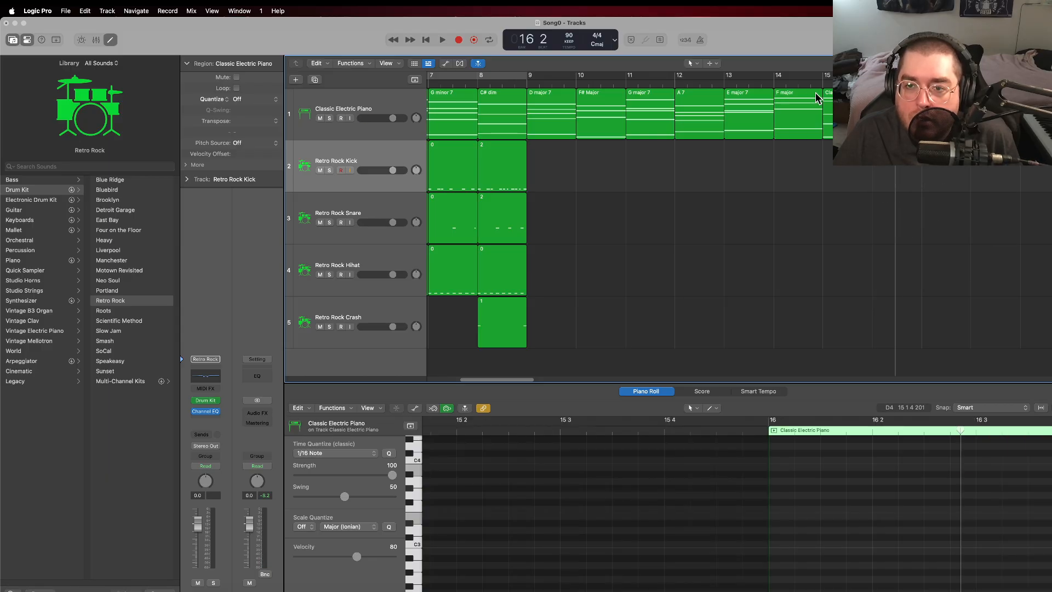
right_click(833, 105)
left_click(855, 114)
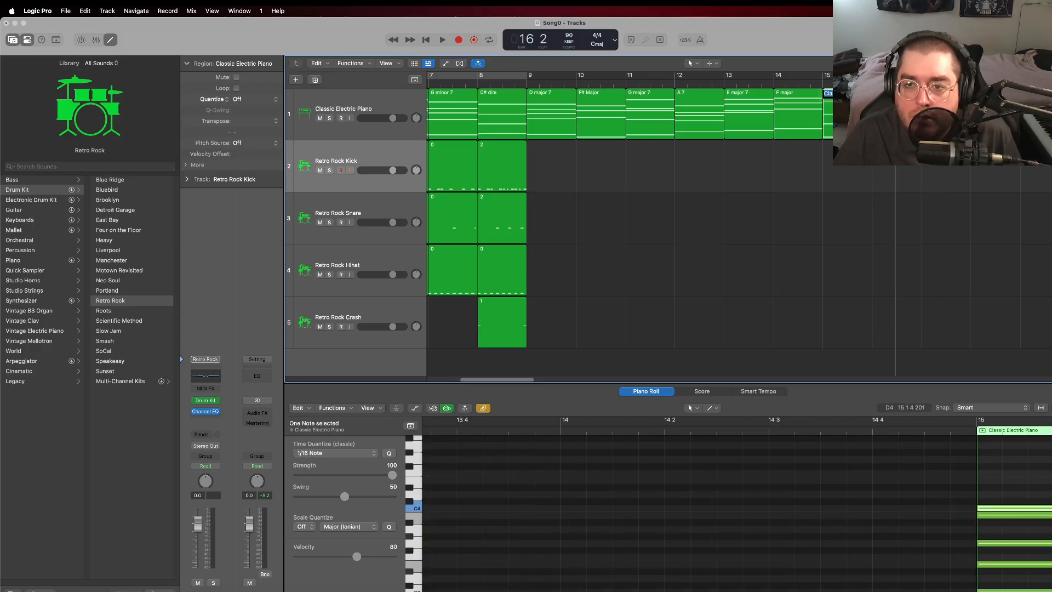
type("C major 7")
key("Return")
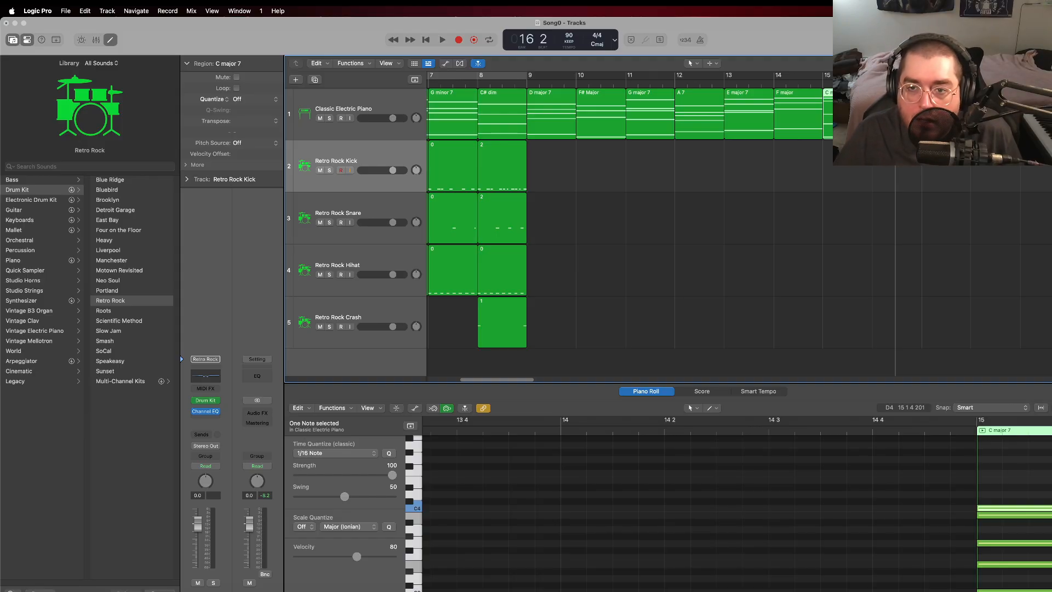
Step: Show the bar 15 and 16 piano regions together and create full-bar notes C#4 and A3 in bar 16
left_click(888, 109)
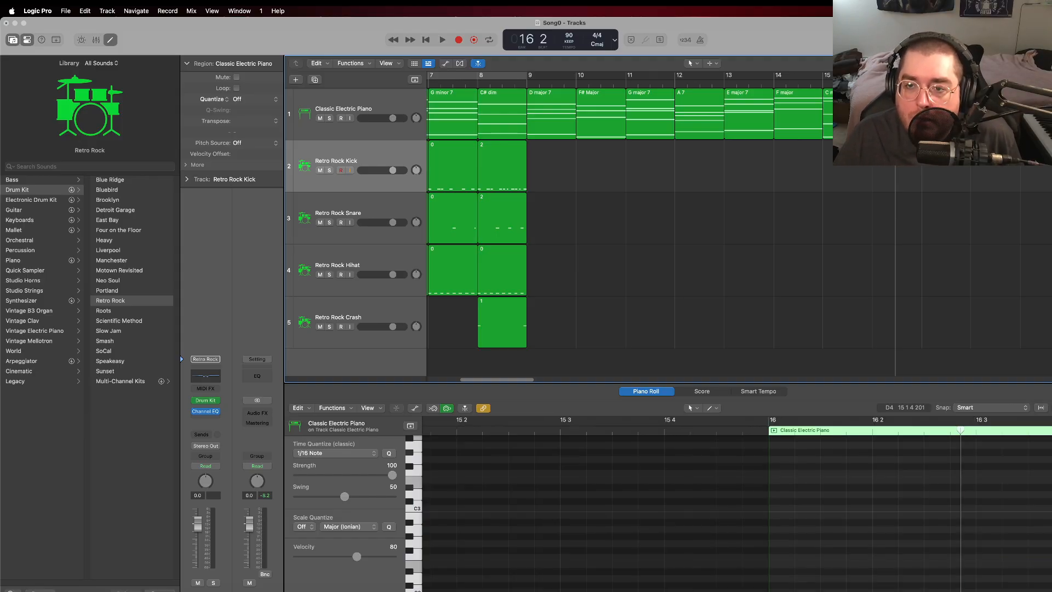
left_click(853, 113, "shift")
scroll(872, 550, "down", 3)
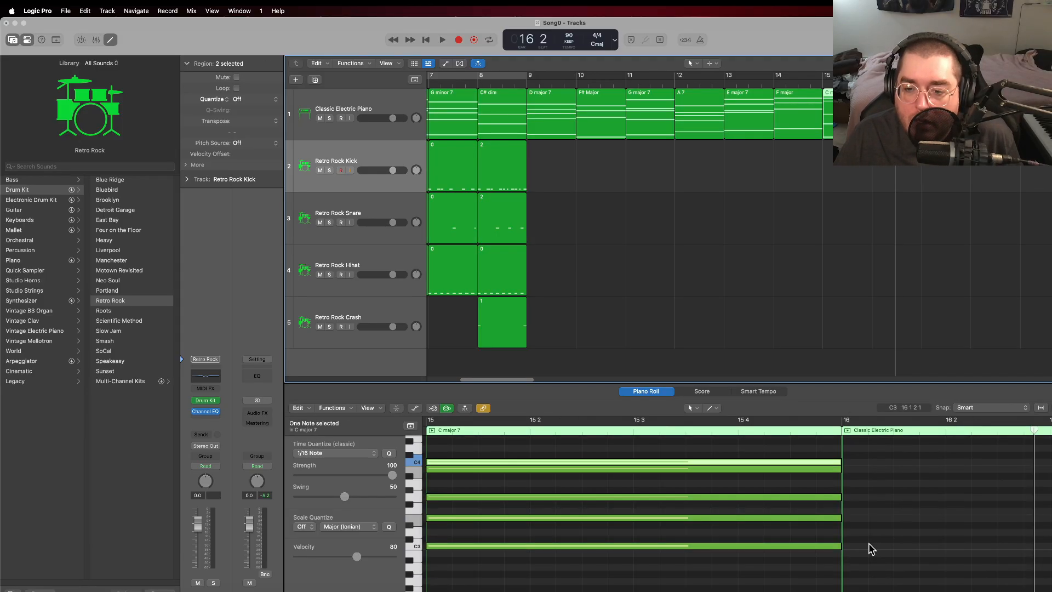
scroll(857, 485, "up", 1)
left_click(851, 480)
right_click(851, 480)
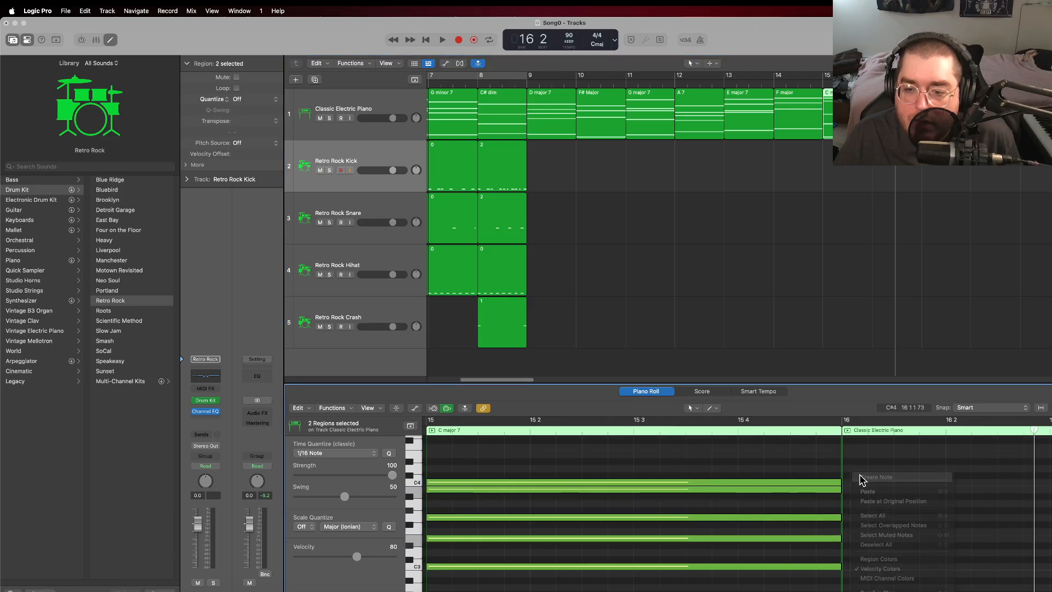
left_click(863, 477)
right_click(851, 509)
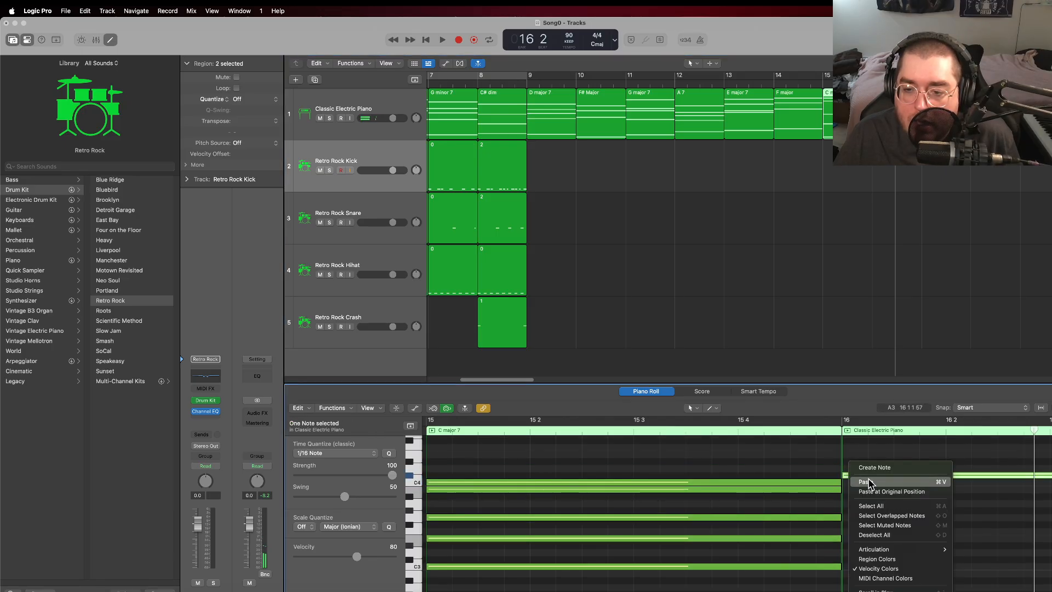
left_click(872, 470)
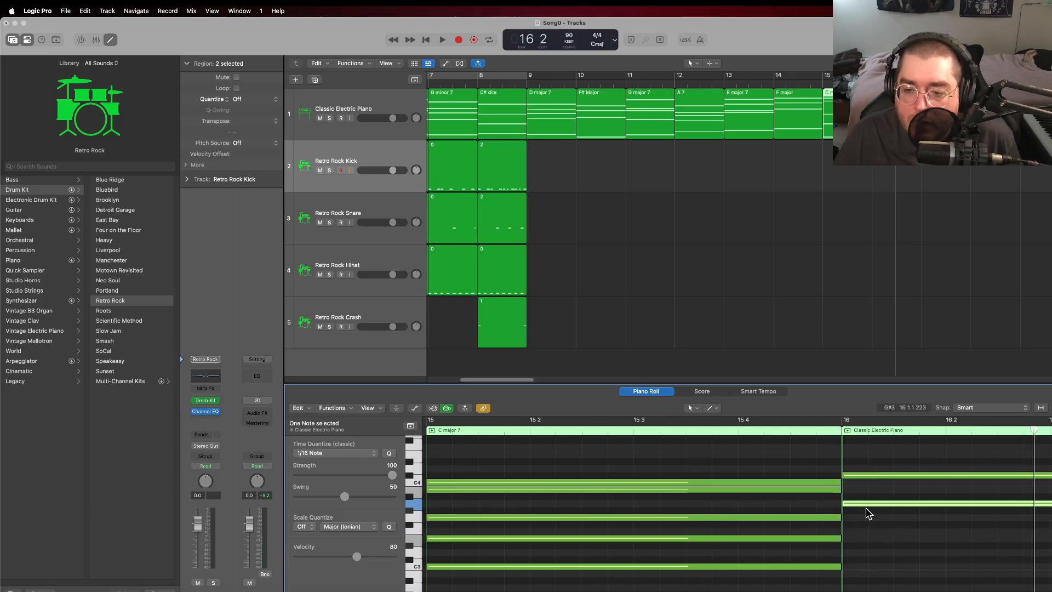
Step: Create full-bar notes E3 and A2 in bar 16 to complete the electric piano chord
right_click(853, 541)
left_click(879, 465)
scroll(871, 529, "down", 2)
scroll(873, 534, "up", 2)
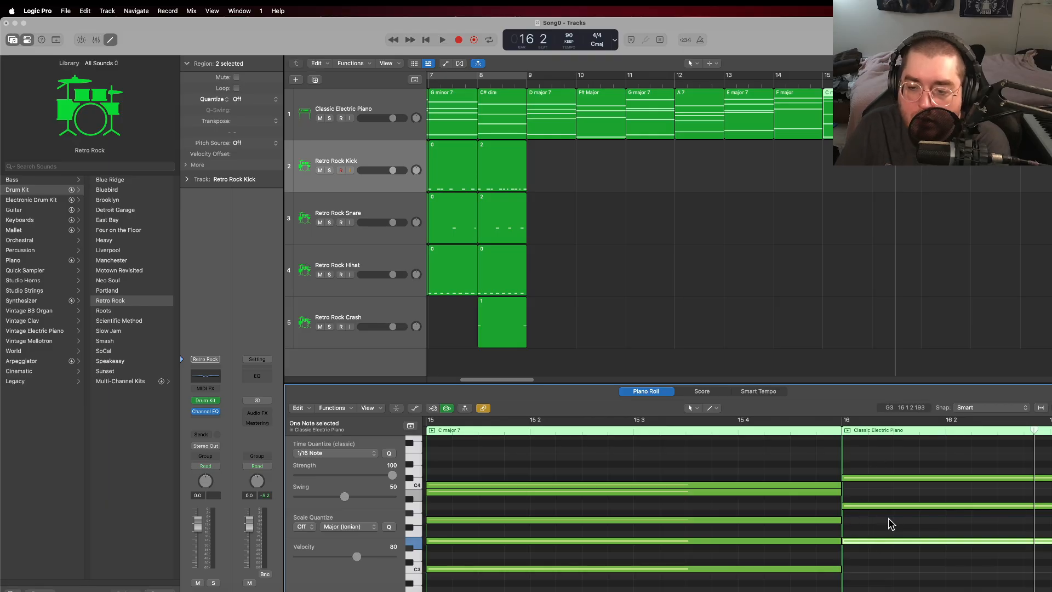
scroll(877, 529, "down", 5)
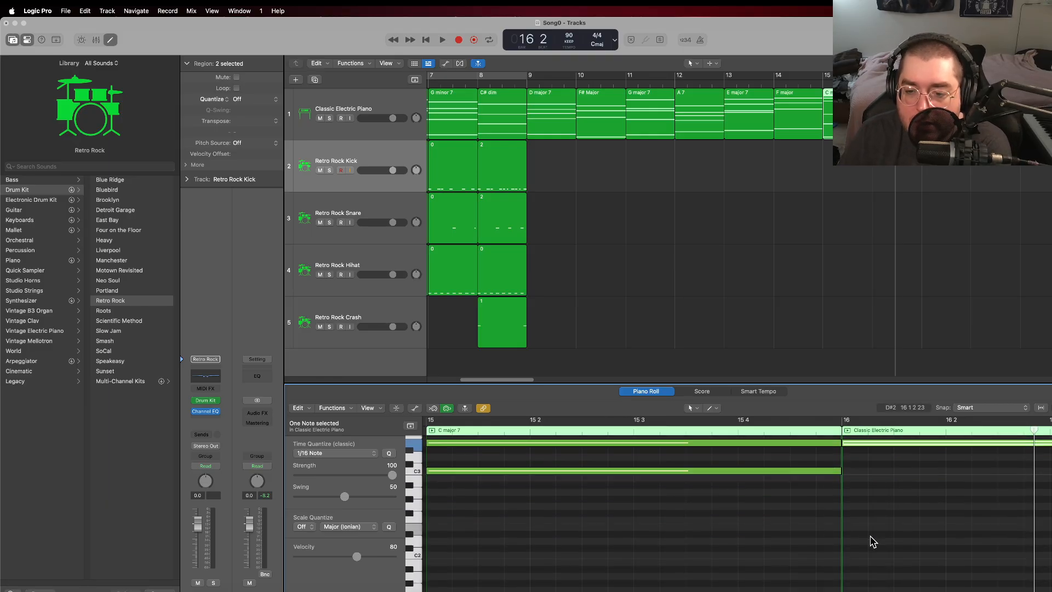
scroll(874, 541, "up", 2)
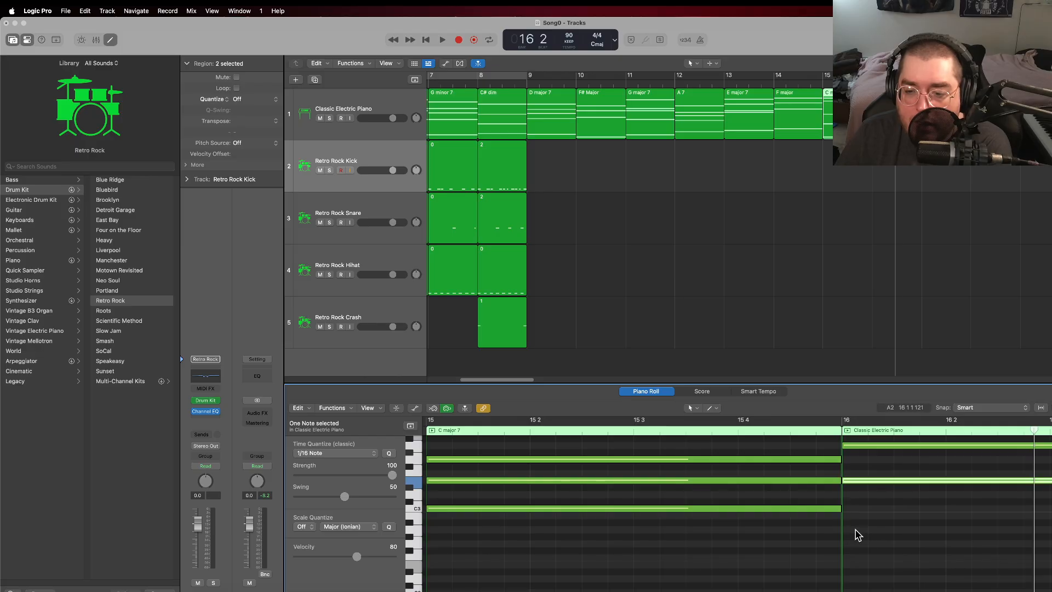
right_click(853, 536)
left_click(894, 470)
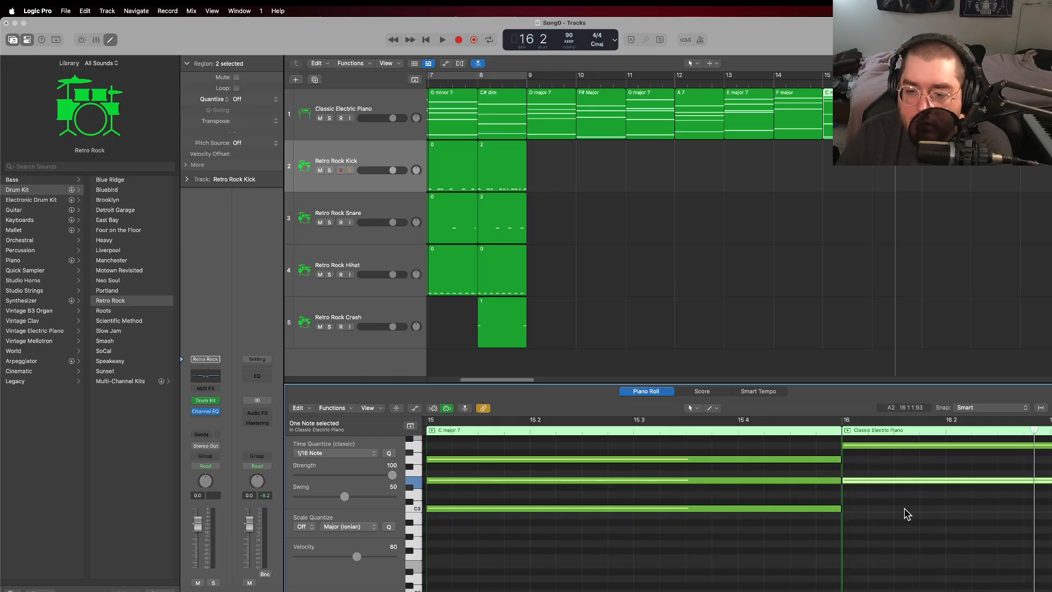
Step: Play the final chords into bar 16 and stop playback
left_click(822, 159)
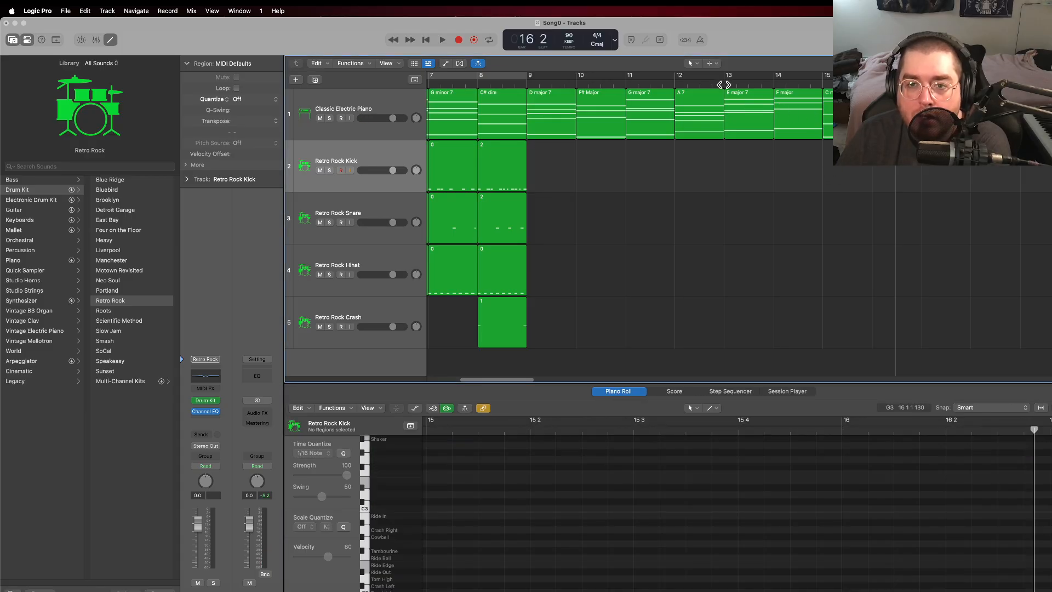
left_click(824, 81)
key("space")
left_click(804, 83)
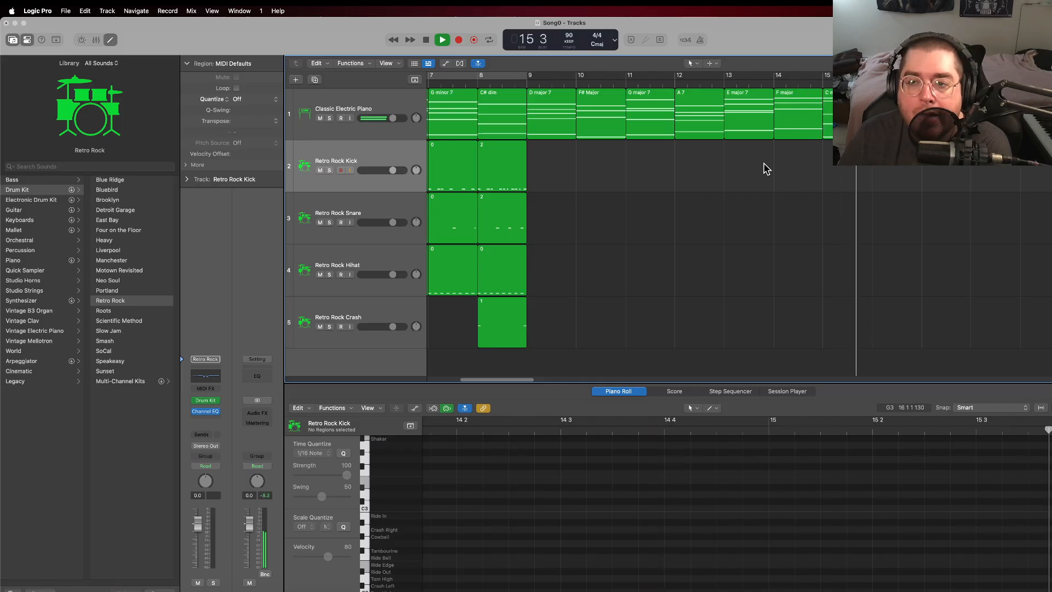
left_click(426, 39)
Step: Play the second half of the progression from bar 9 through bar 16 and stop
left_click(526, 82)
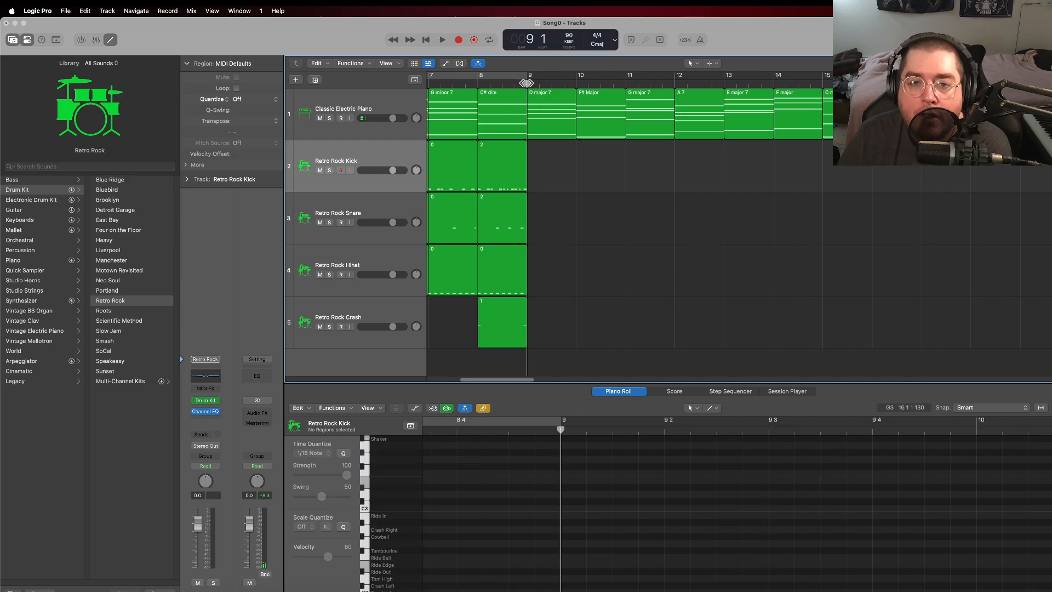
left_click(442, 39)
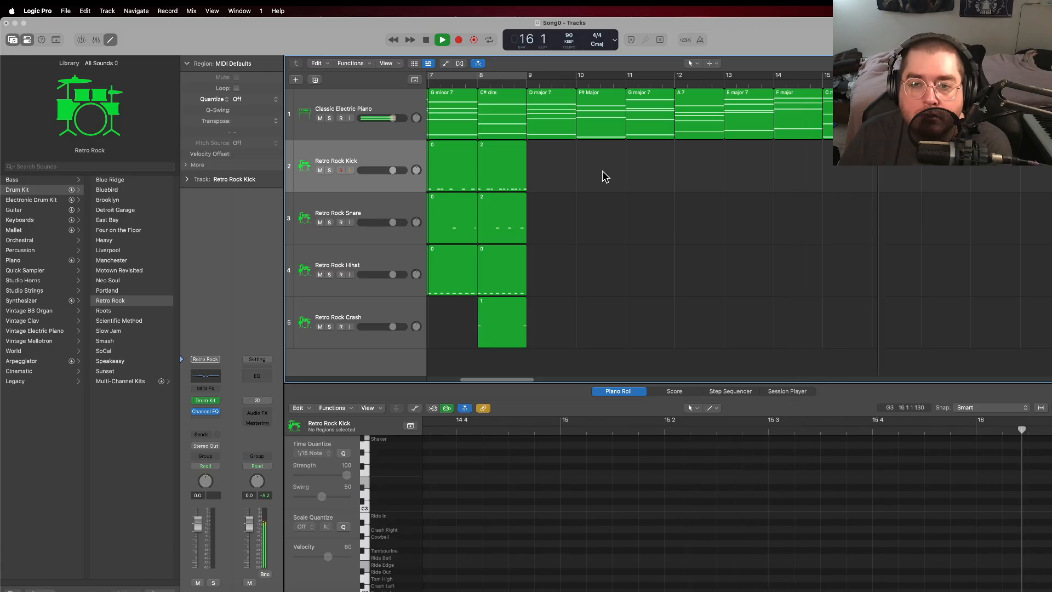
left_click(426, 41)
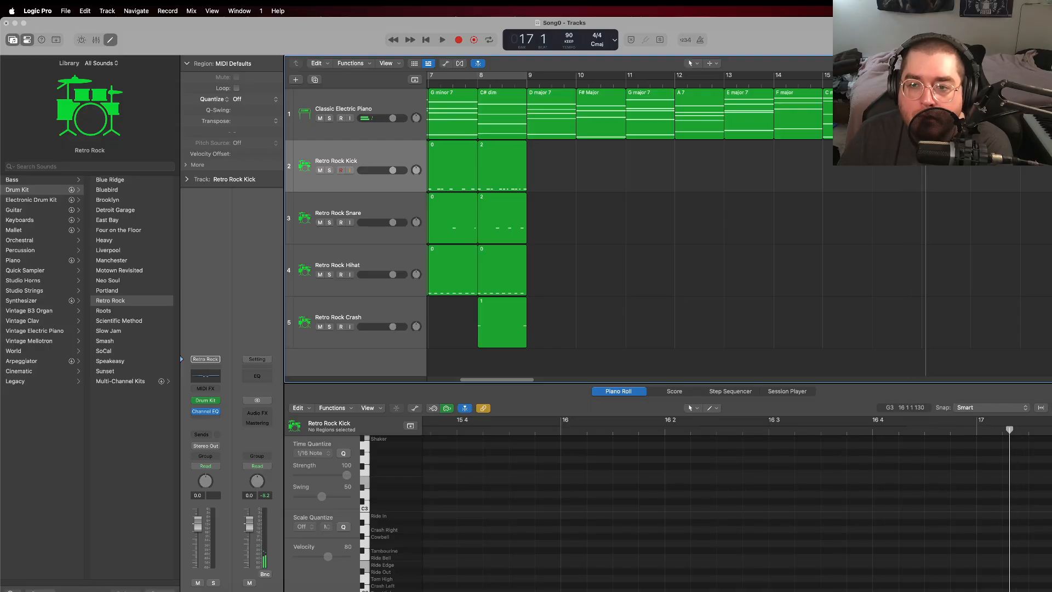
Step: Rename the electric piano region in bar 16 as "A major"
left_click(893, 113)
right_click(893, 112)
left_click(912, 121)
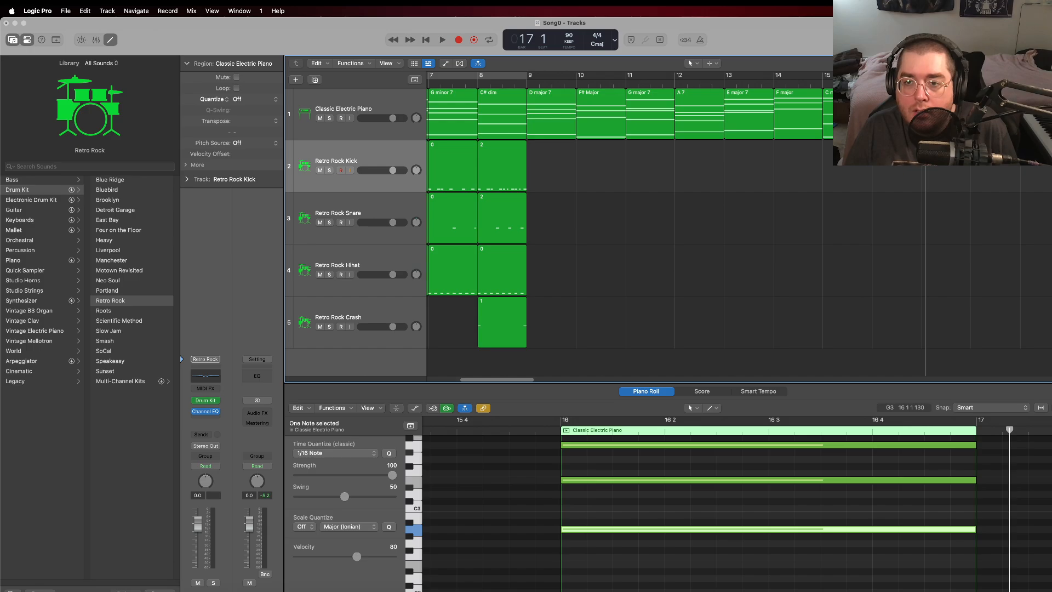
key("Return")
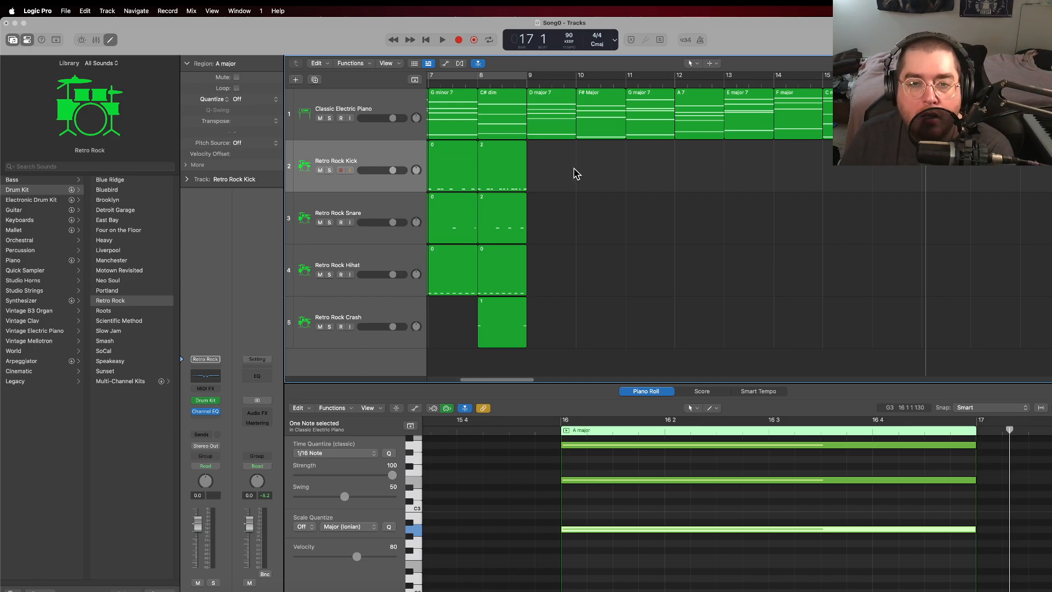
Step: Play the whole song from bar 1 through bar 16, stop, and return the playhead to the start
left_click(427, 40)
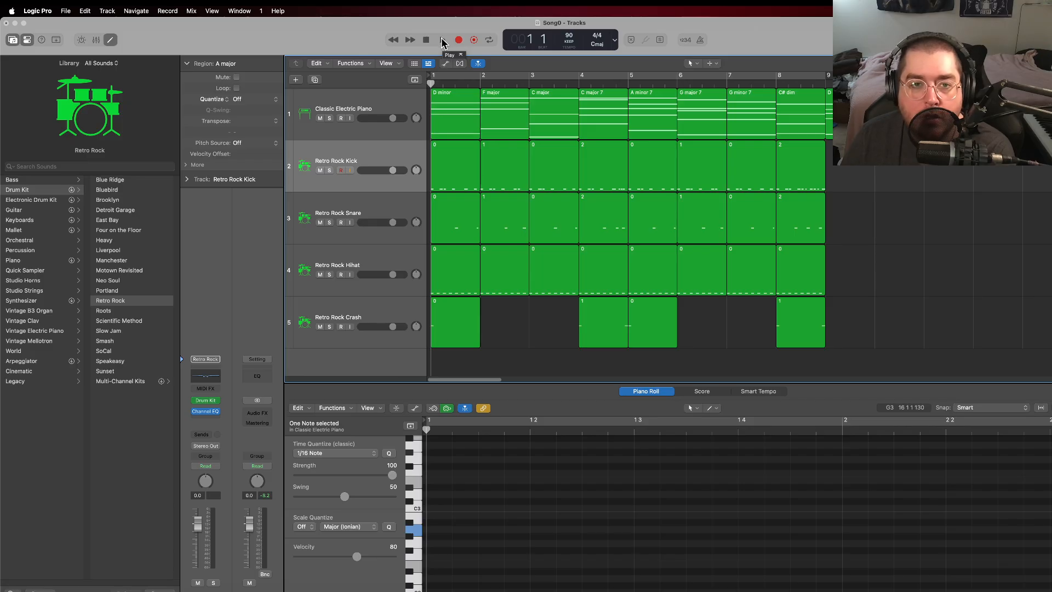
left_click(443, 41)
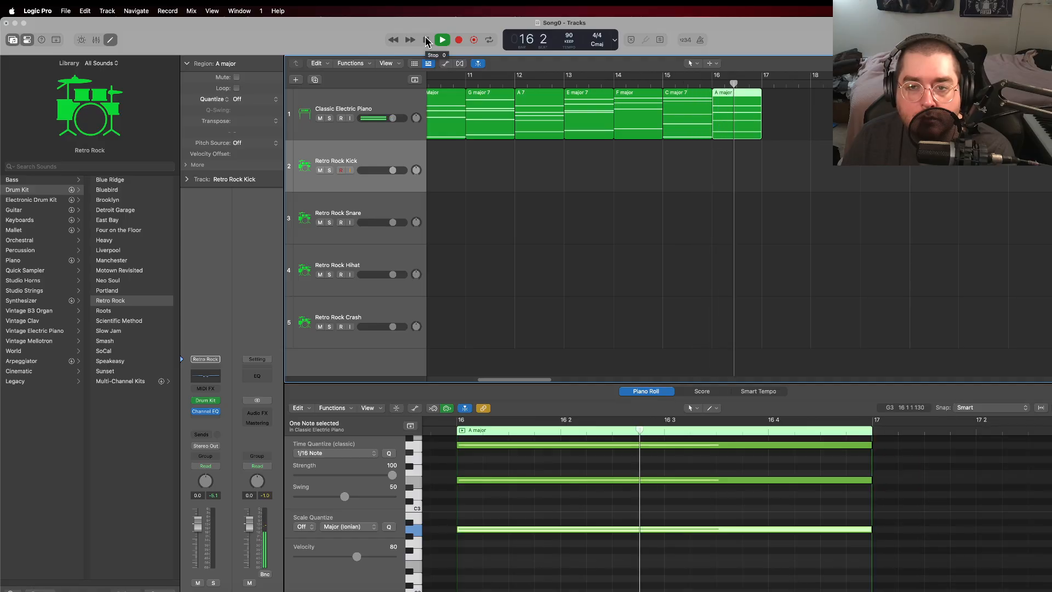
left_click(428, 41)
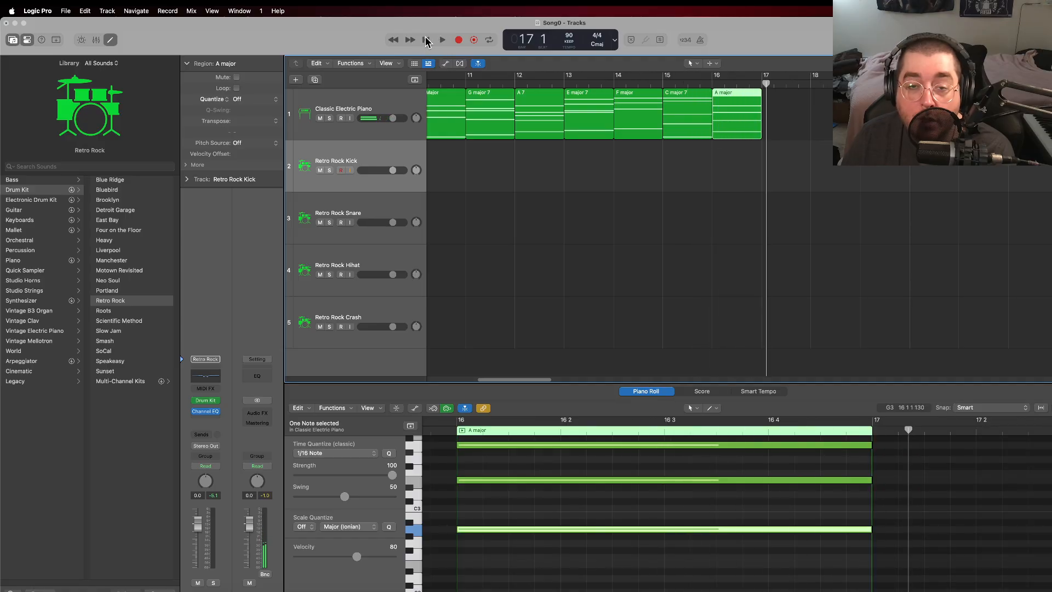
left_click(427, 41)
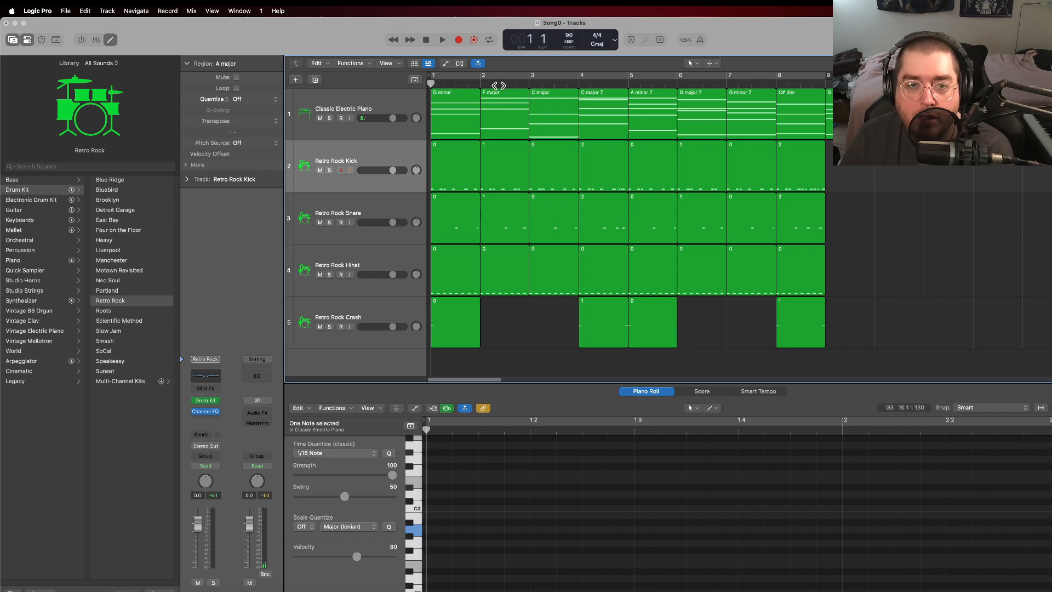
Step: Turn on cycle playback from bar 1 across the chord progression
left_click(515, 79)
scroll(630, 219, "right", 6)
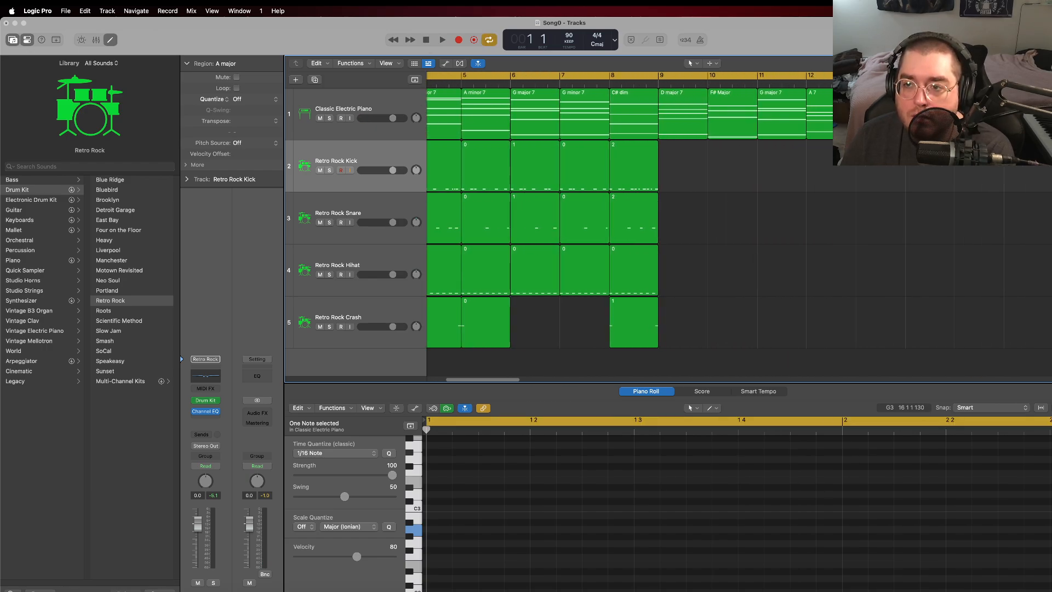
scroll(630, 219, "right", 1)
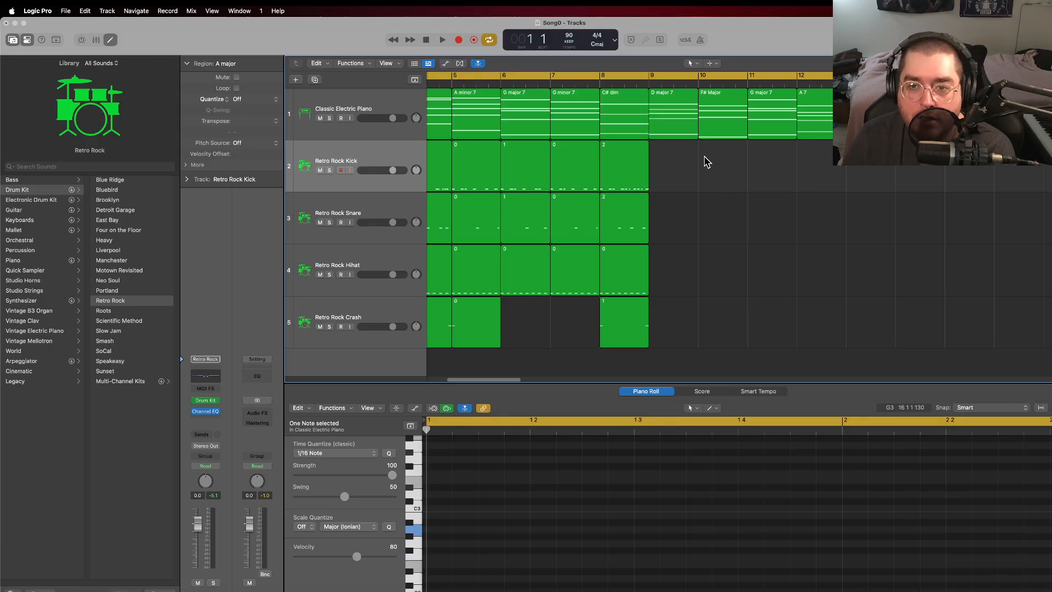
Step: Create an empty Retro Rock Kick region in bar 9
left_click(1007, 169)
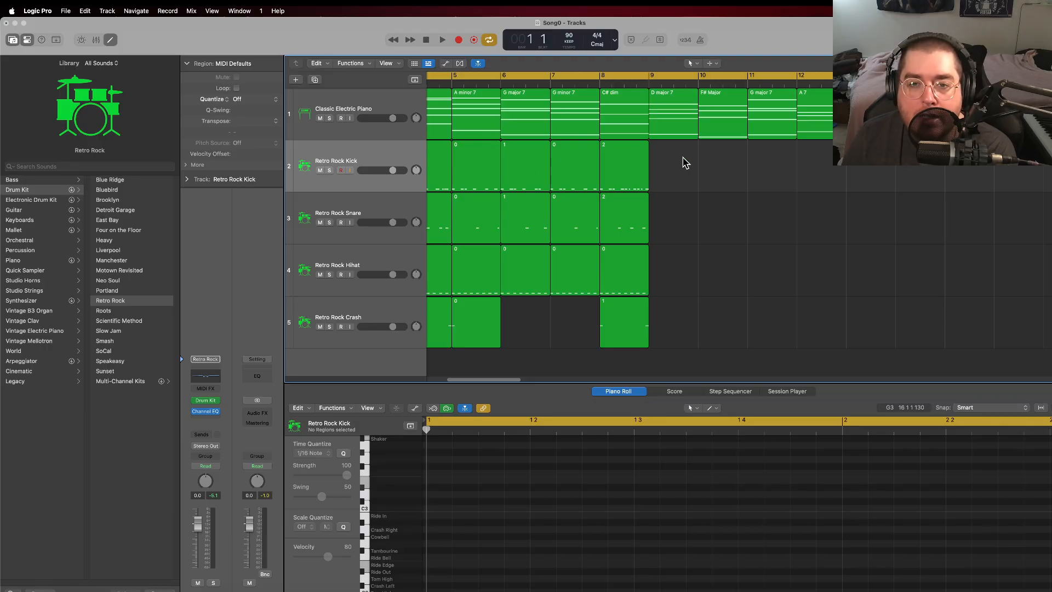
right_click(671, 174)
left_click(695, 174)
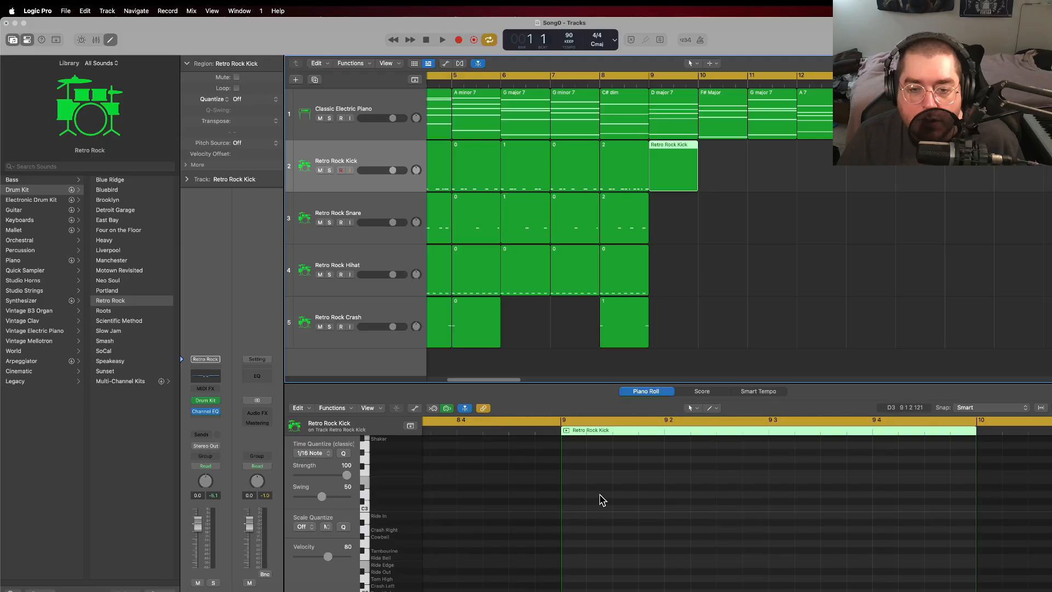
Step: Add four kick notes in bar 9: on beat 1, its fourth sixteenth, and the third and fourth sixteenths of beat 2
scroll(585, 485, "down", 3)
left_click(610, 178, "shift")
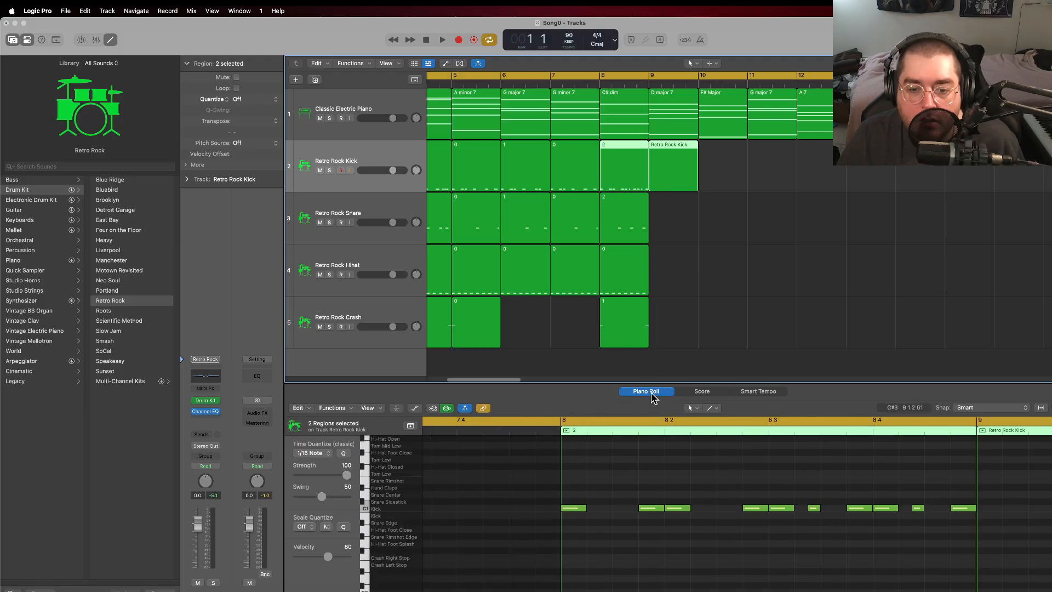
left_click(651, 508)
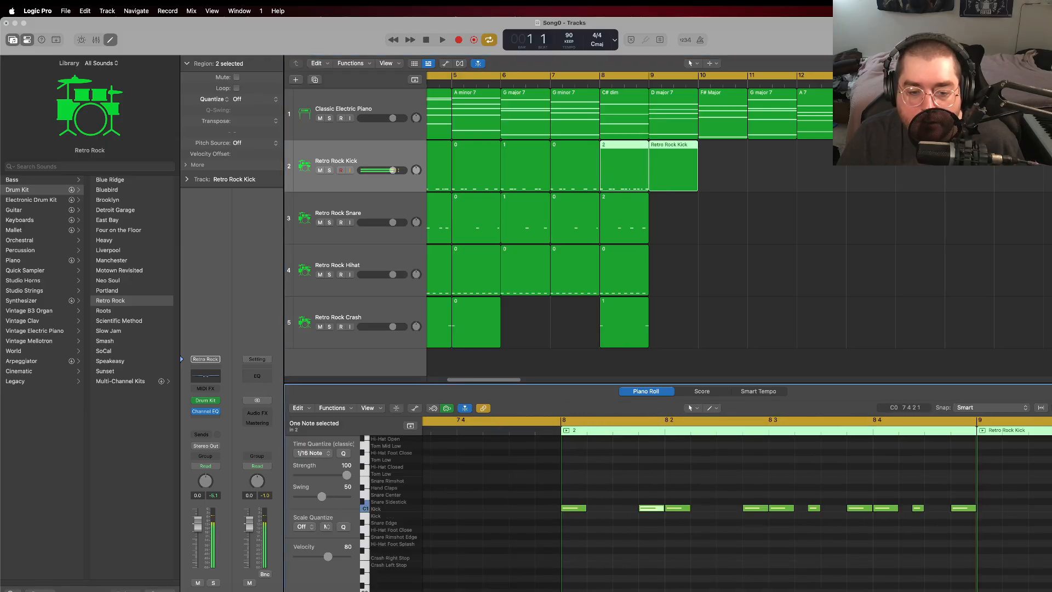
scroll(651, 508, "right", 15)
scroll(652, 508, "left", 1)
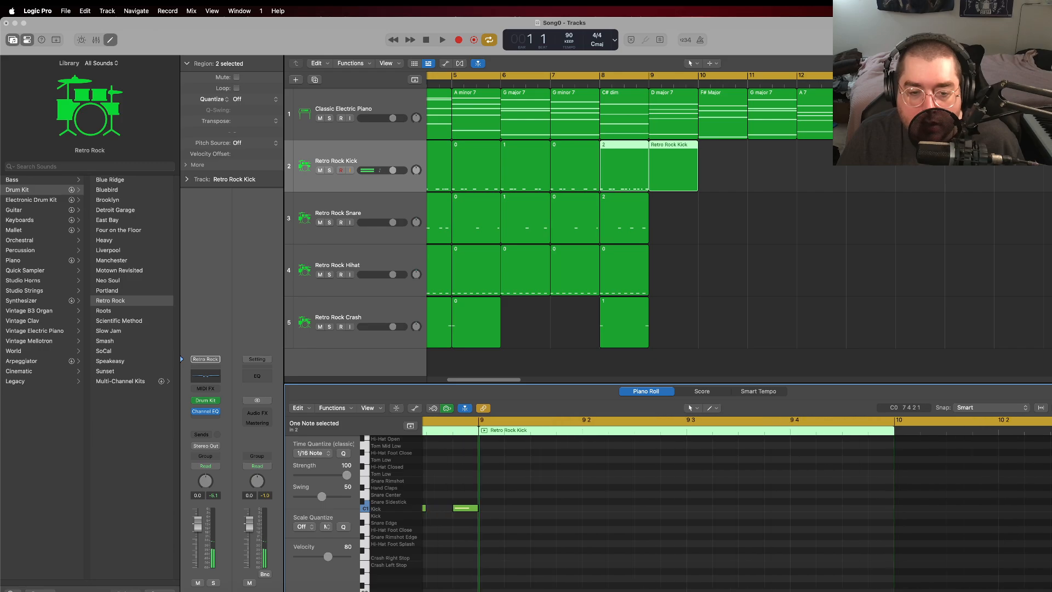
right_click(495, 513)
left_click(525, 469)
right_click(567, 515)
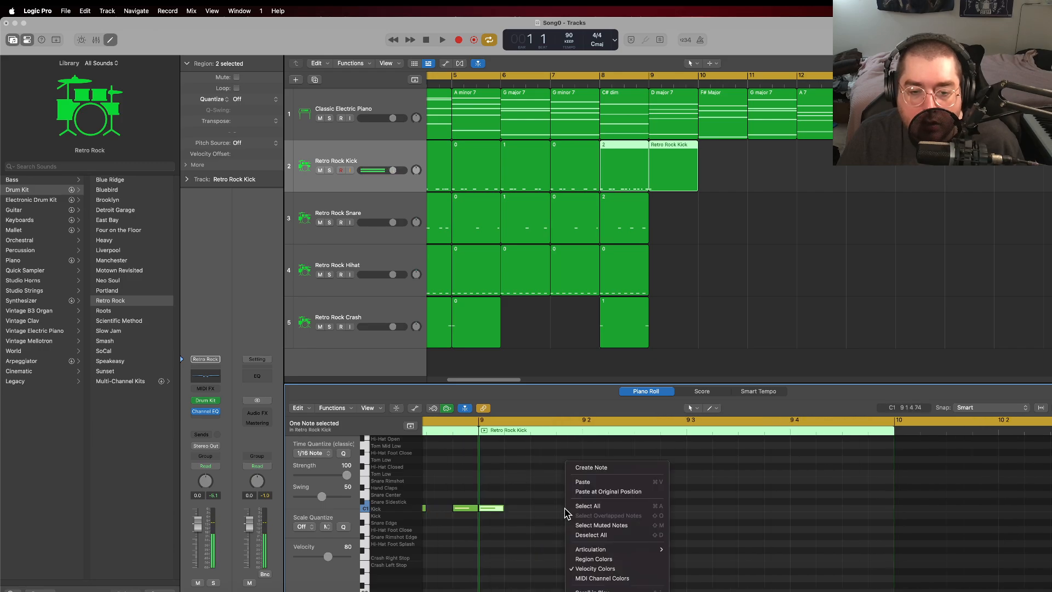
left_click(594, 469)
right_click(641, 510)
left_click(670, 469)
right_click(673, 513)
left_click(697, 470)
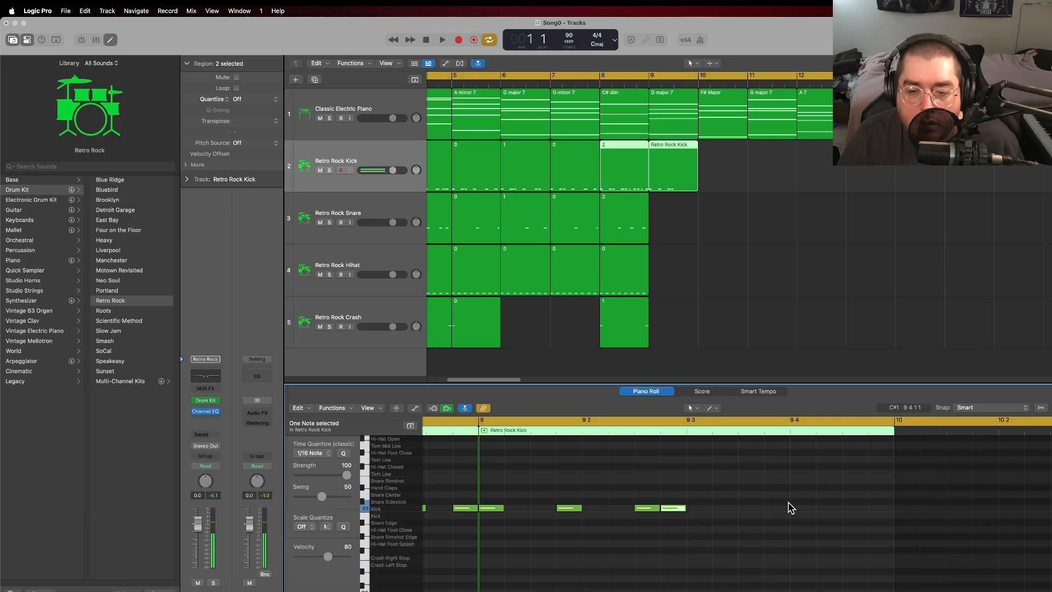
Step: Add kick notes on the fourth sixteenth of beat 3 and the last two sixteenths of bar 9, and play the bar back
right_click(774, 517)
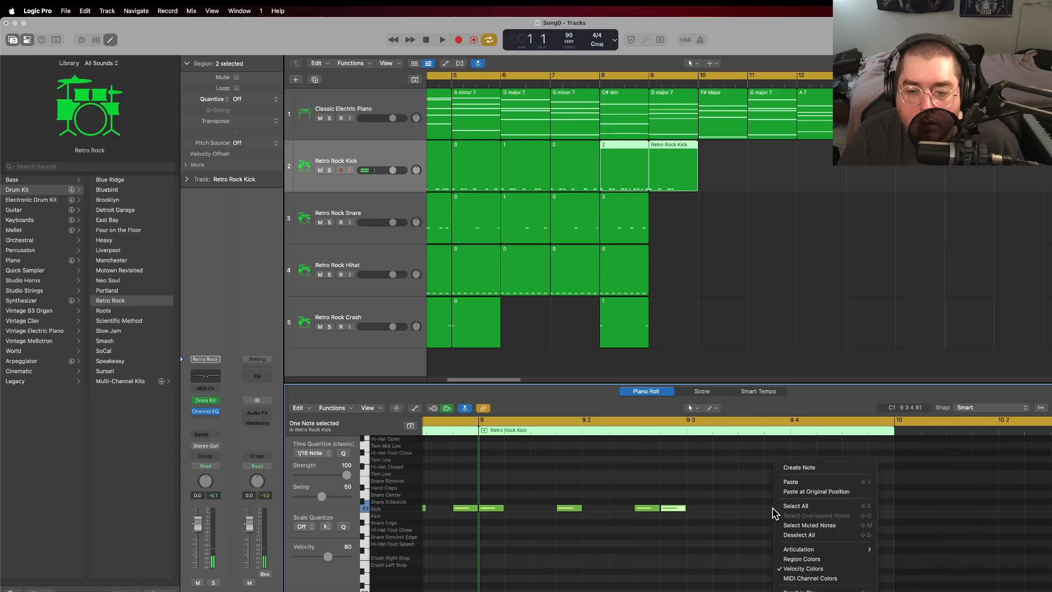
left_click(798, 468)
right_click(855, 512)
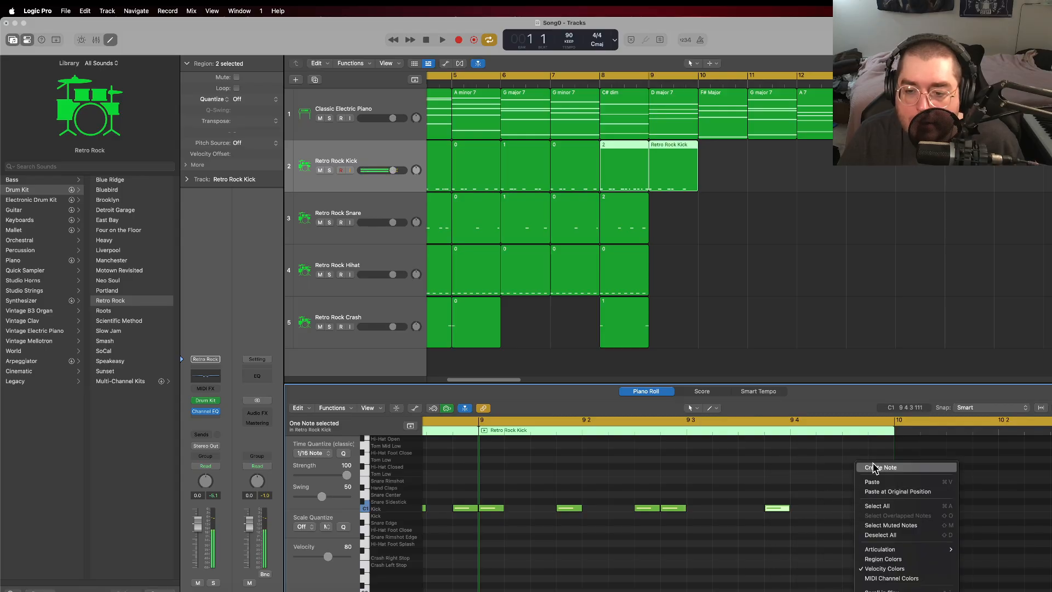
left_click(876, 467)
right_click(879, 513)
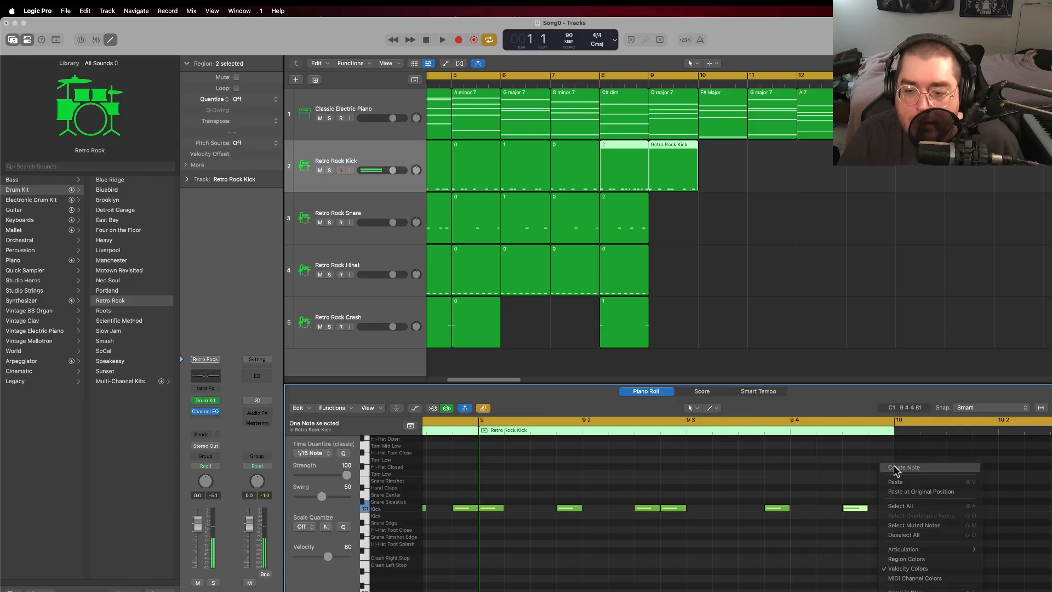
left_click(902, 468)
key("space")
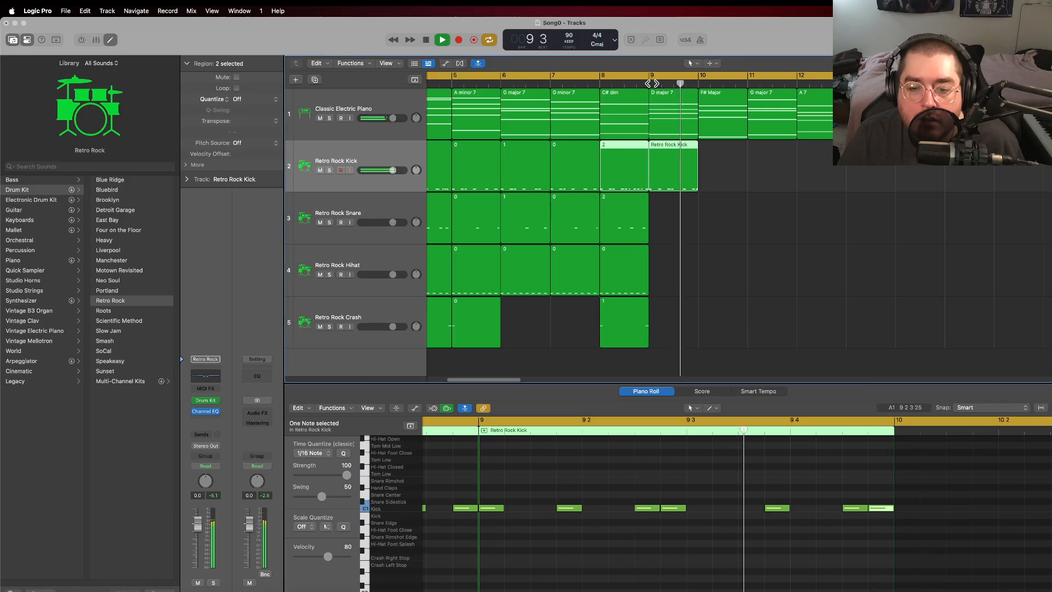
left_click(426, 40)
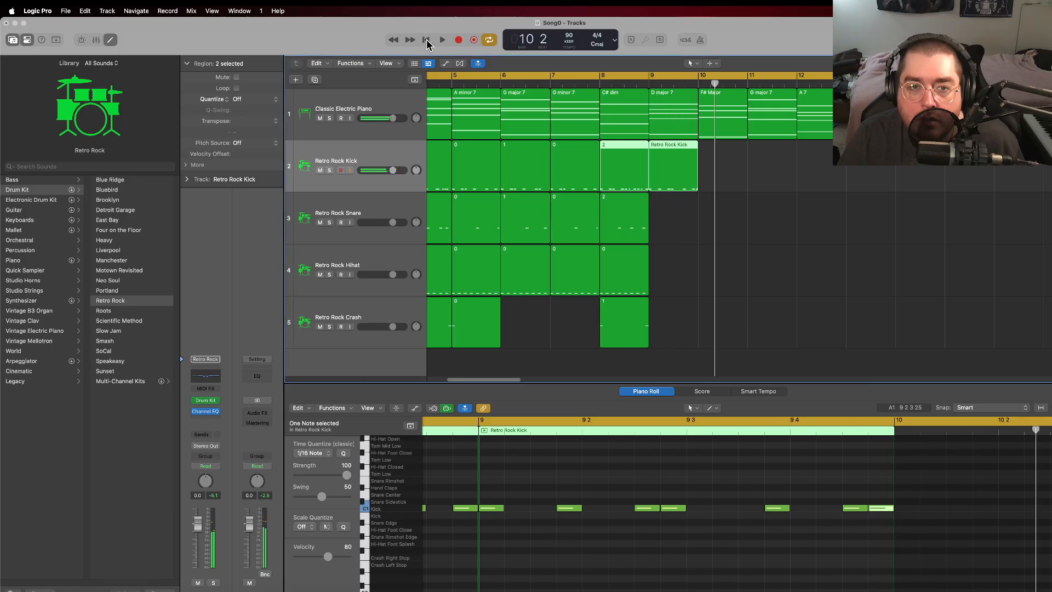
Step: Create an empty Retro Rock Snare region in bar 9
left_click(685, 208)
left_click(677, 173)
right_click(666, 220)
left_click(695, 225)
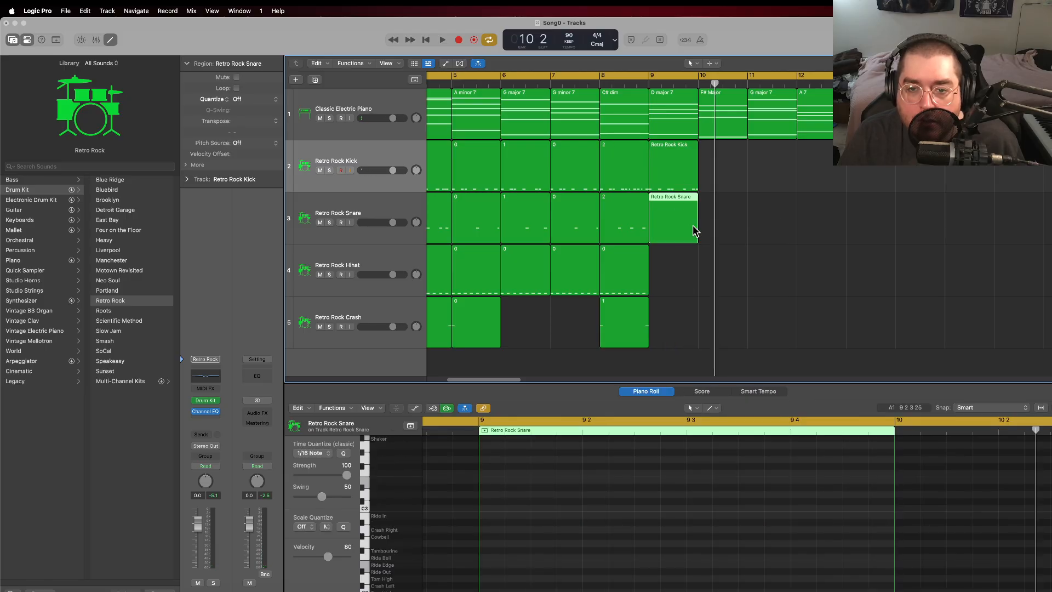
Step: Delete the last kick note of the Retro Rock Kick region in bar 9
mouse_move(507, 380)
left_mouse_down()
mouse_move(489, 382)
mouse_move(503, 382)
left_mouse_up()
left_click(719, 165)
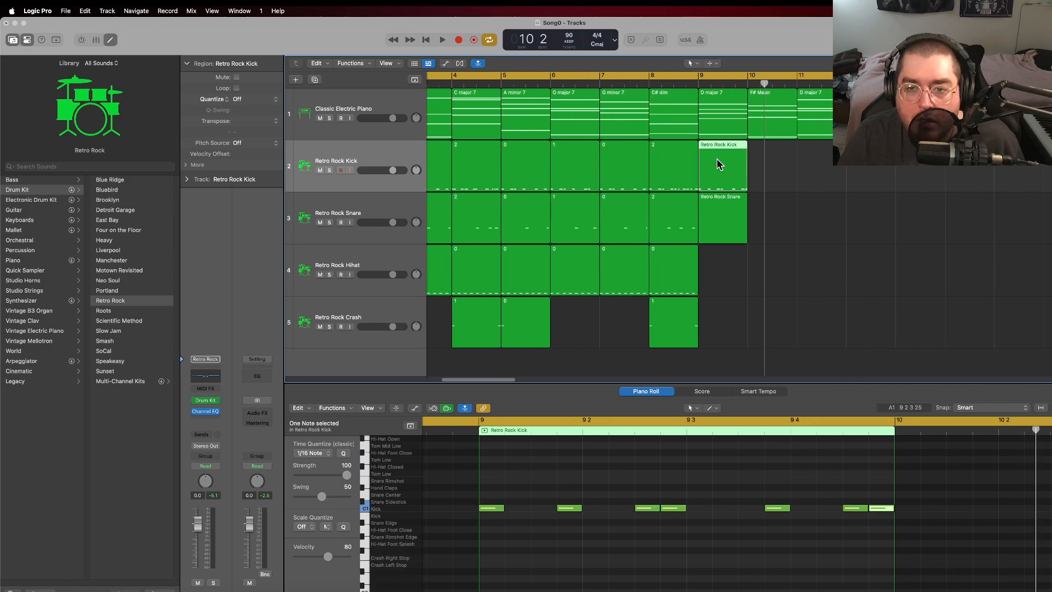
left_click(881, 508)
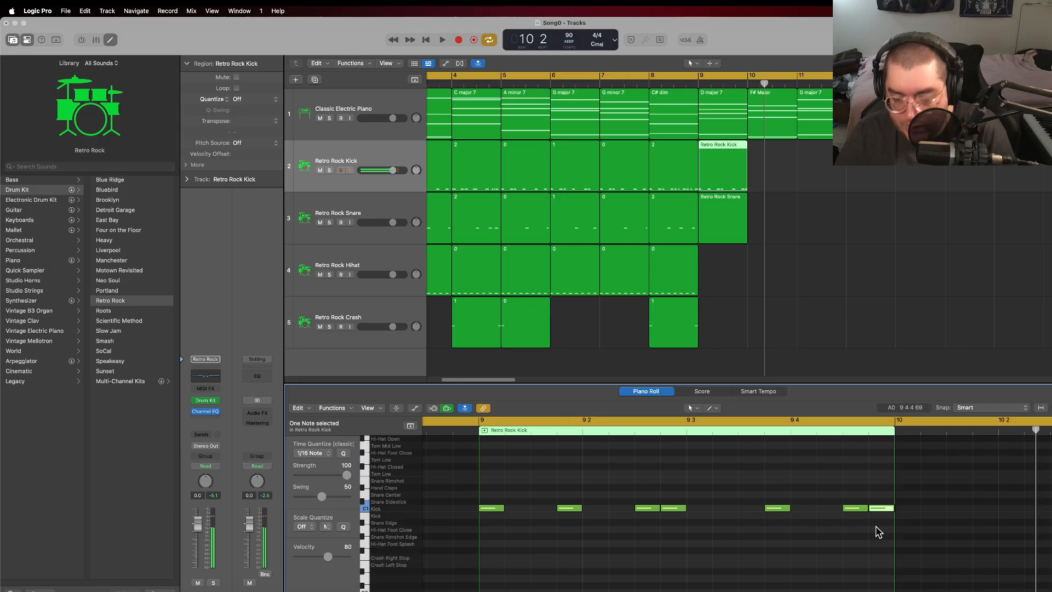
Step: Delete the empty Retro Rock Snare region in bar 9 and copy the bar 5 snare region
left_click(705, 209)
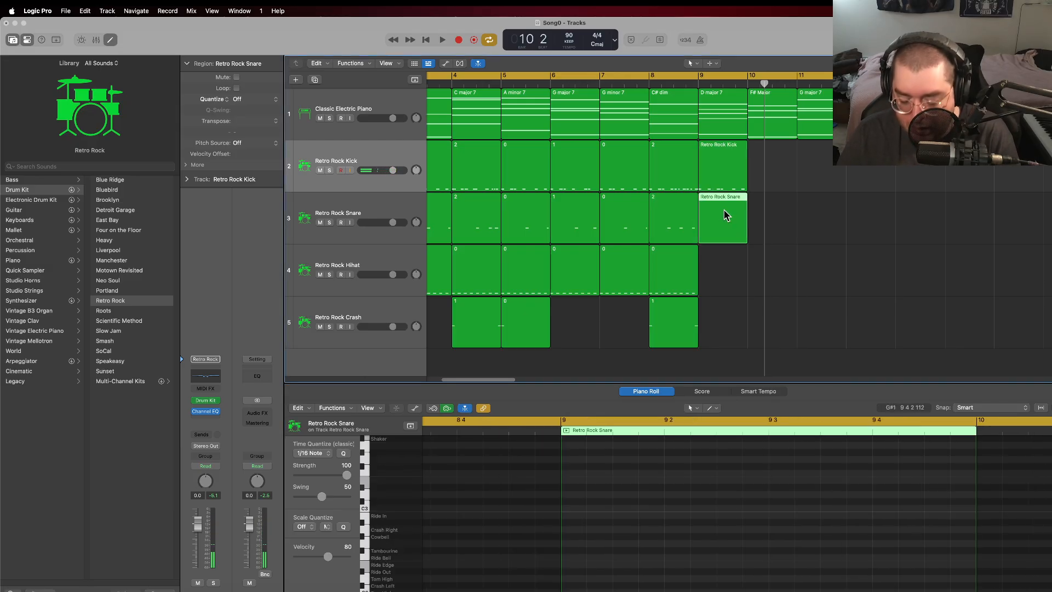
key("Delete")
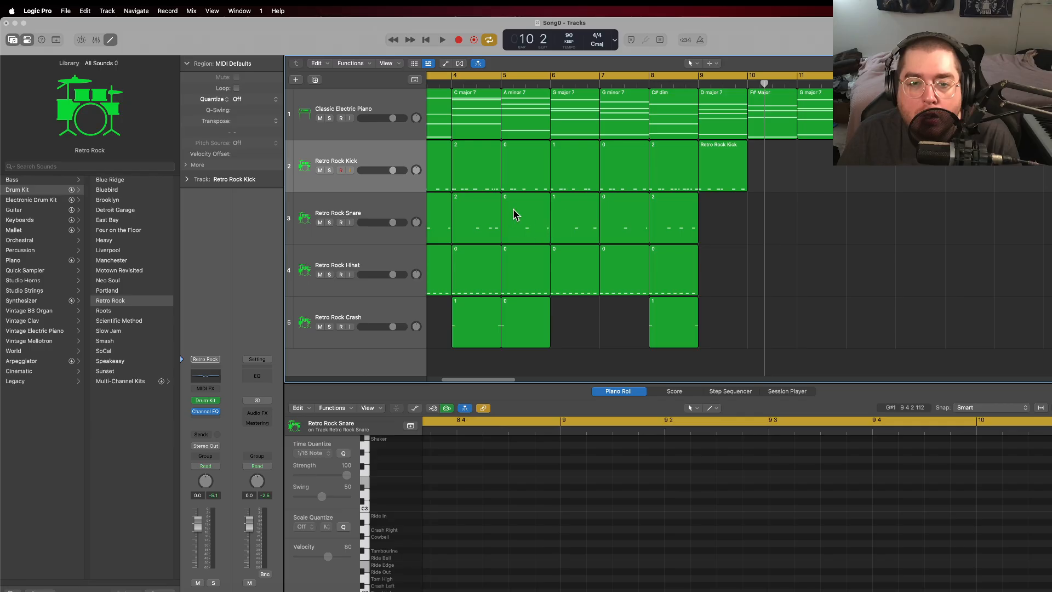
left_click(530, 213)
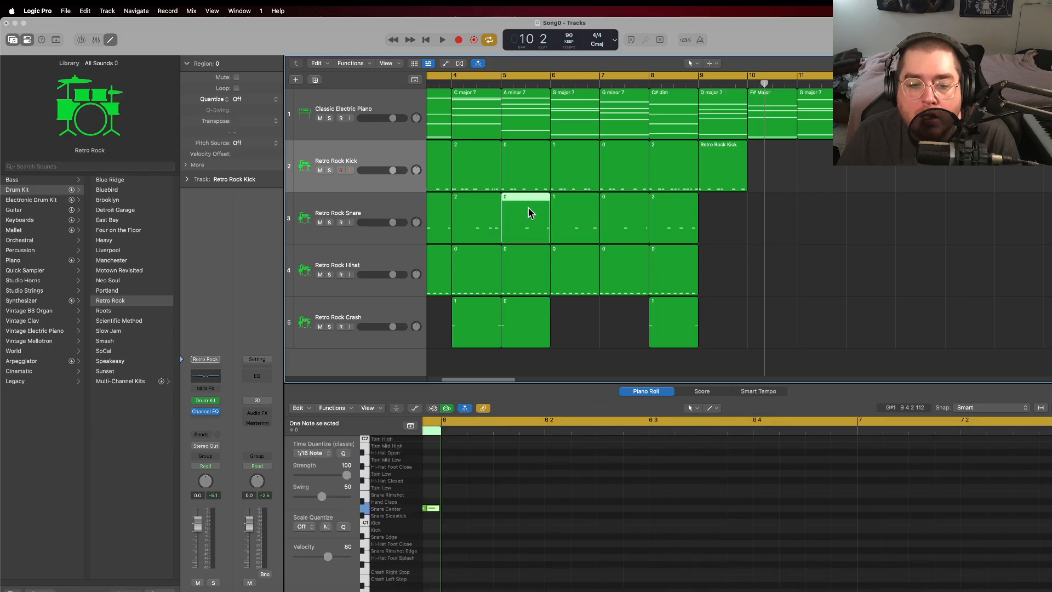
right_click(529, 212)
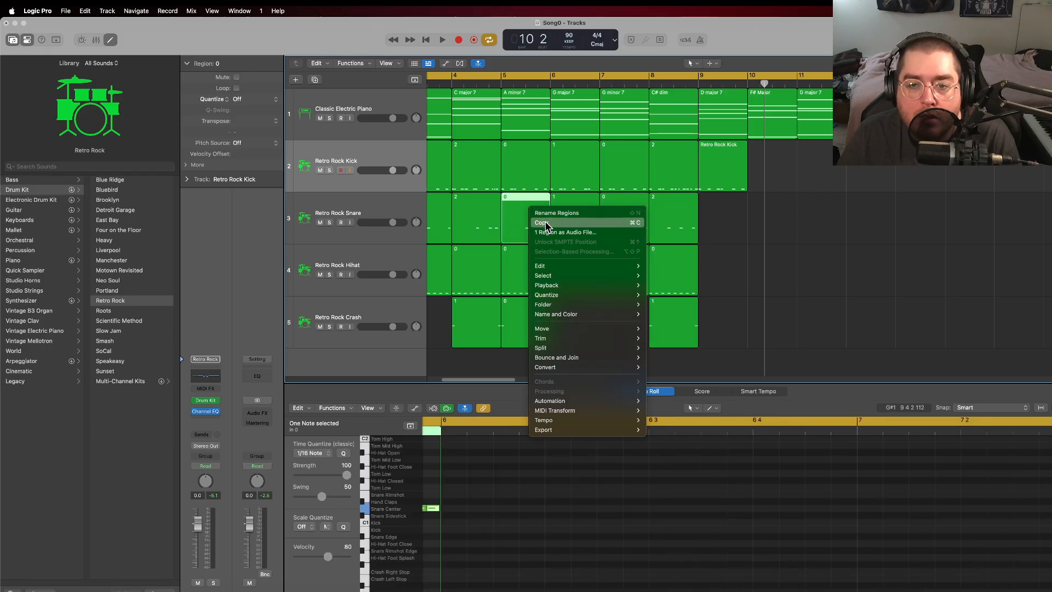
left_click(544, 223)
Step: Try to place the copied snare pattern at bar 9, removing the empty snare region and undoing the paste onto the kick track
left_click(700, 85)
right_click(703, 215)
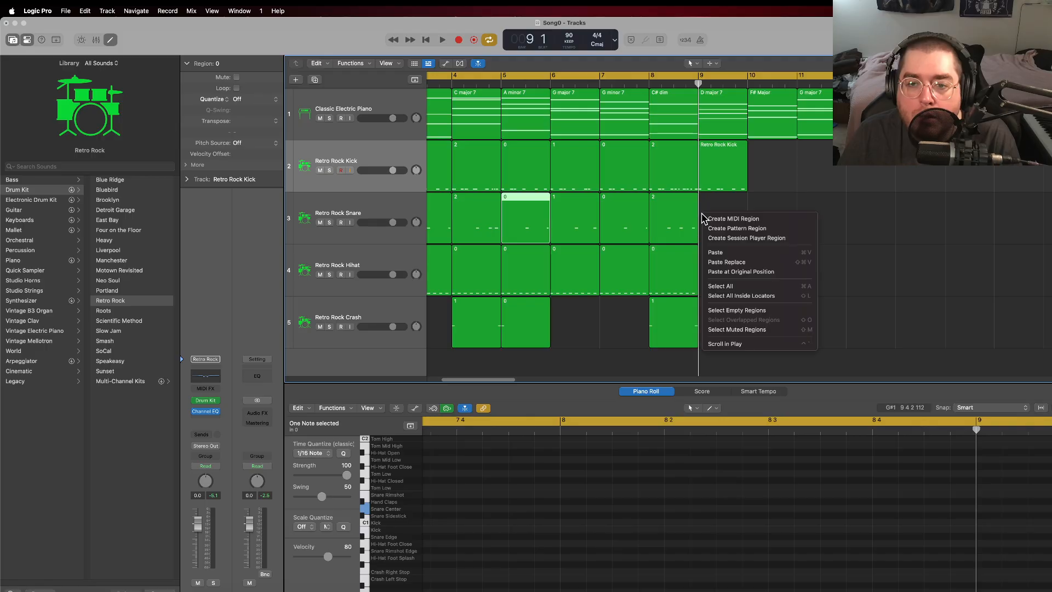
left_click(727, 222)
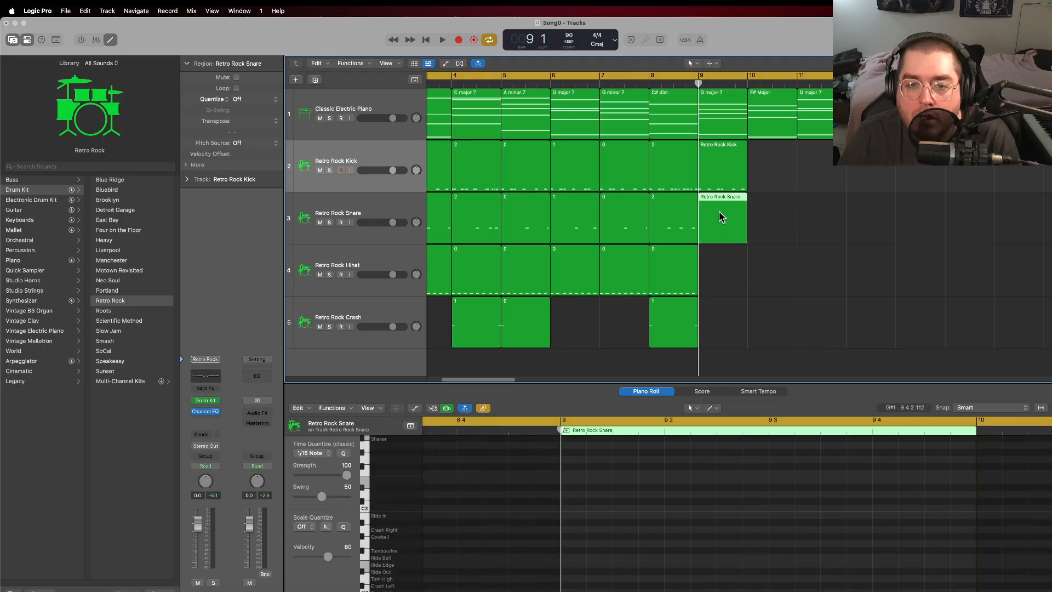
right_click(720, 218)
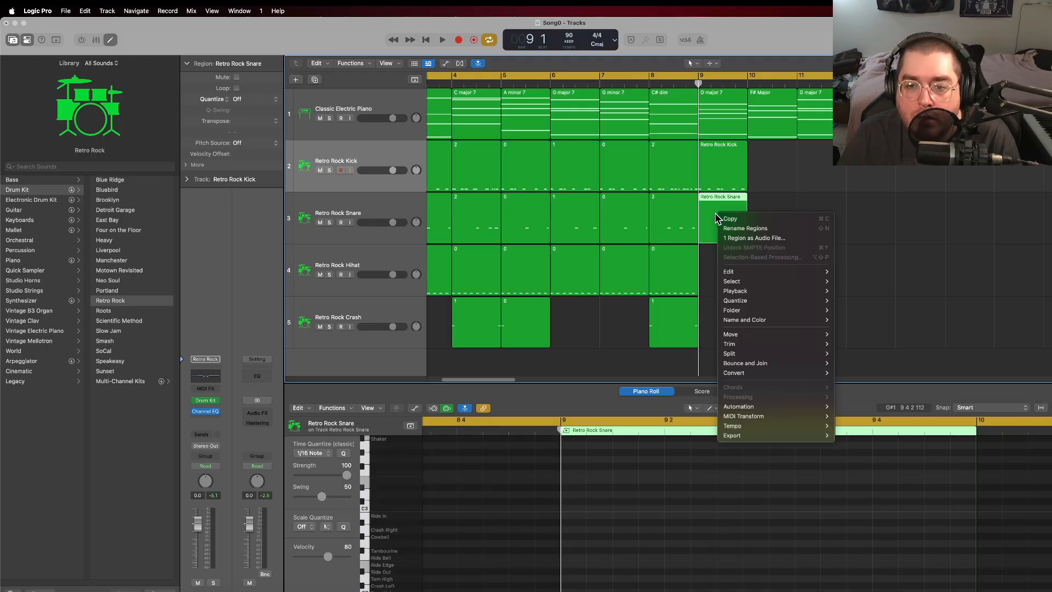
left_click(713, 218)
key("Delete")
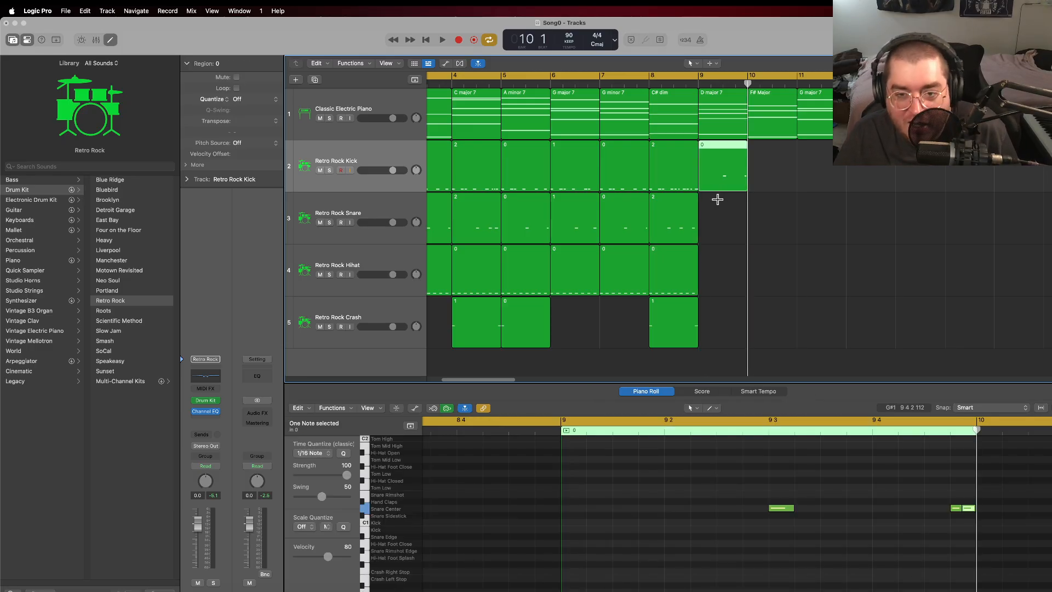
key("super+z")
Step: Paste the copied snare region at bar 9 on the Retro Rock Snare track
left_click(412, 206)
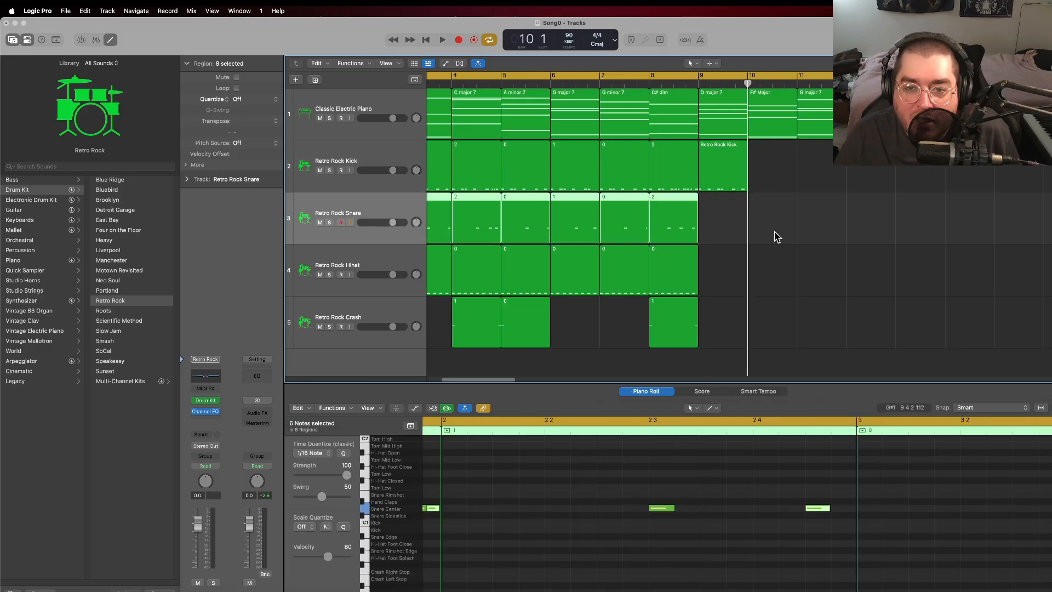
left_click(698, 85)
left_click(723, 221)
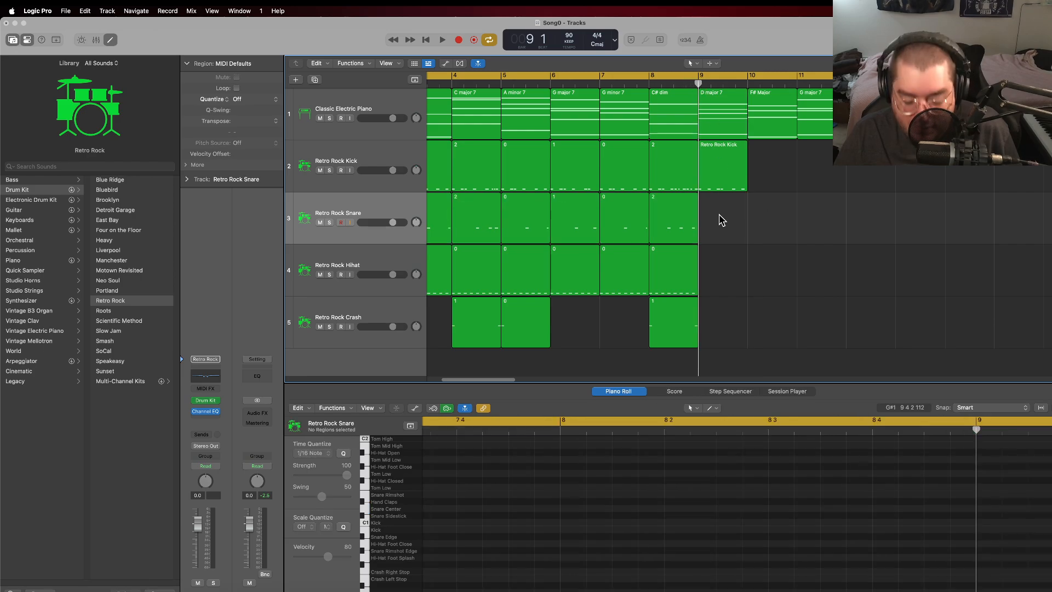
key("super+v")
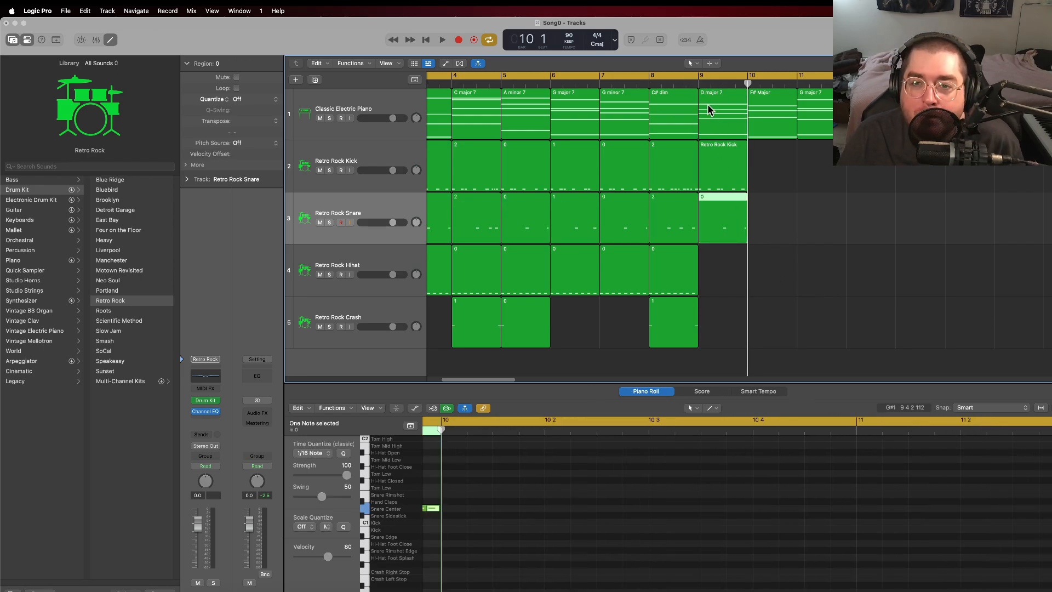
Step: Play the song around bar 9 to hear the kick and snare together, and stop in bar 10
left_click(695, 80)
key("space")
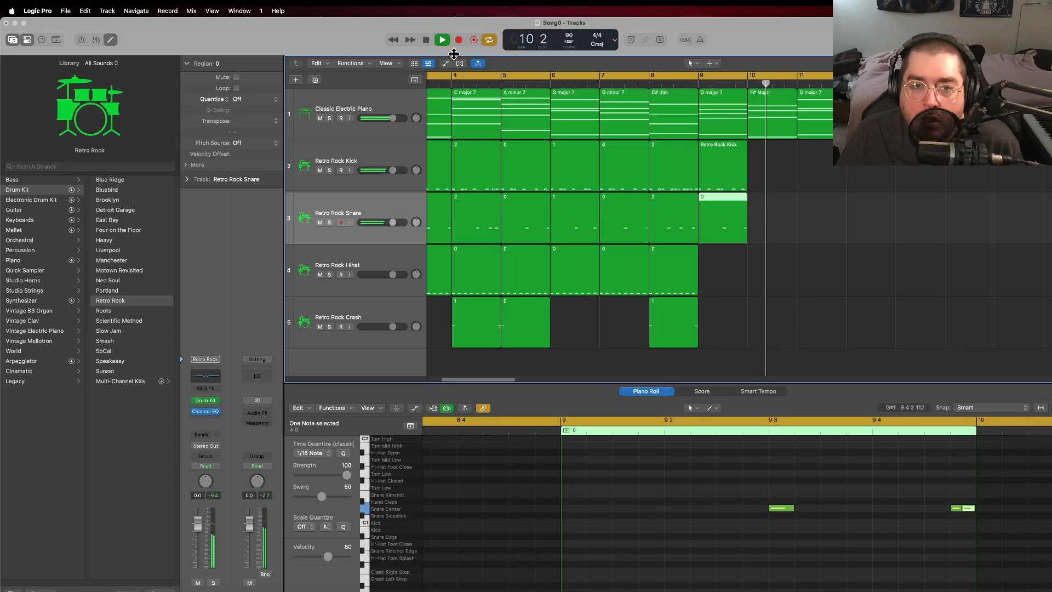
left_click(425, 41)
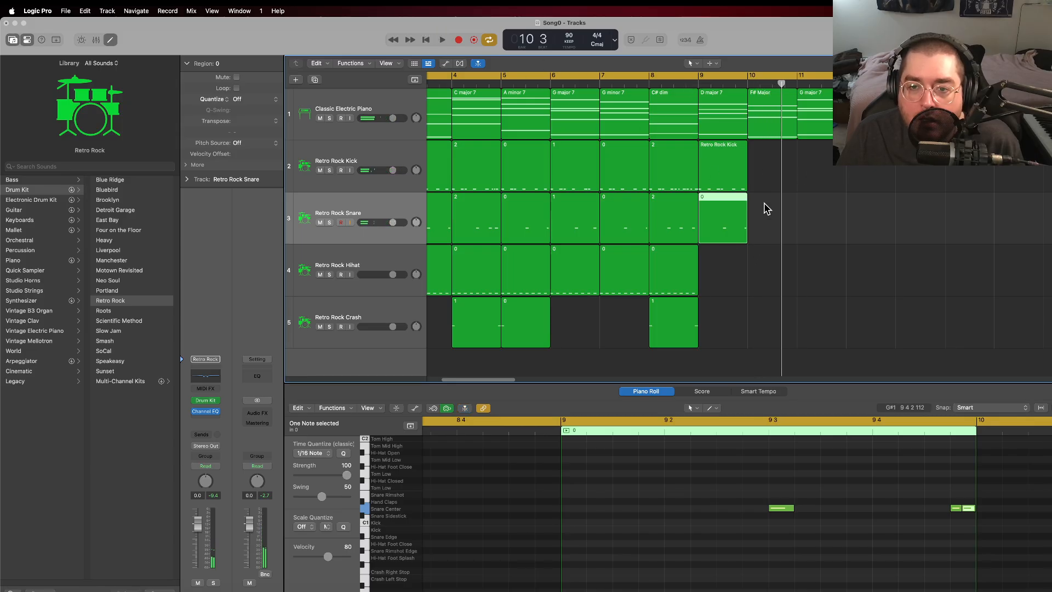
Step: Repeat the bar 9 kick and snare regions into bar 10
left_click(733, 170)
right_click(721, 166)
left_click(765, 148)
left_click_drag(754, 219, 720, 171)
key("super+r")
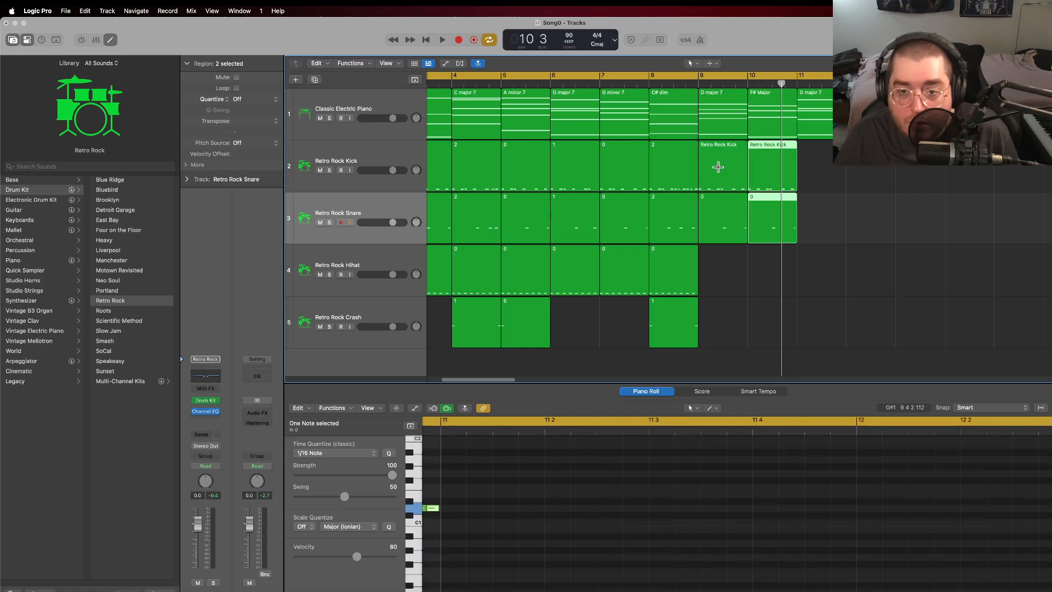
Step: Rename the kick regions in bars 9 and 10 as "3"
left_click(728, 156)
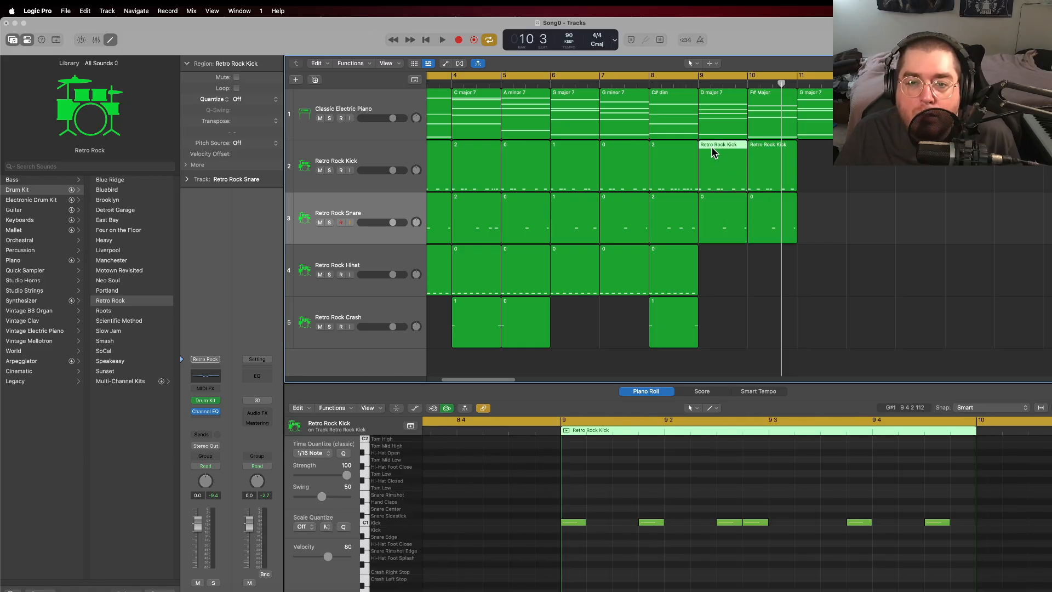
right_click(712, 145)
left_click(728, 161)
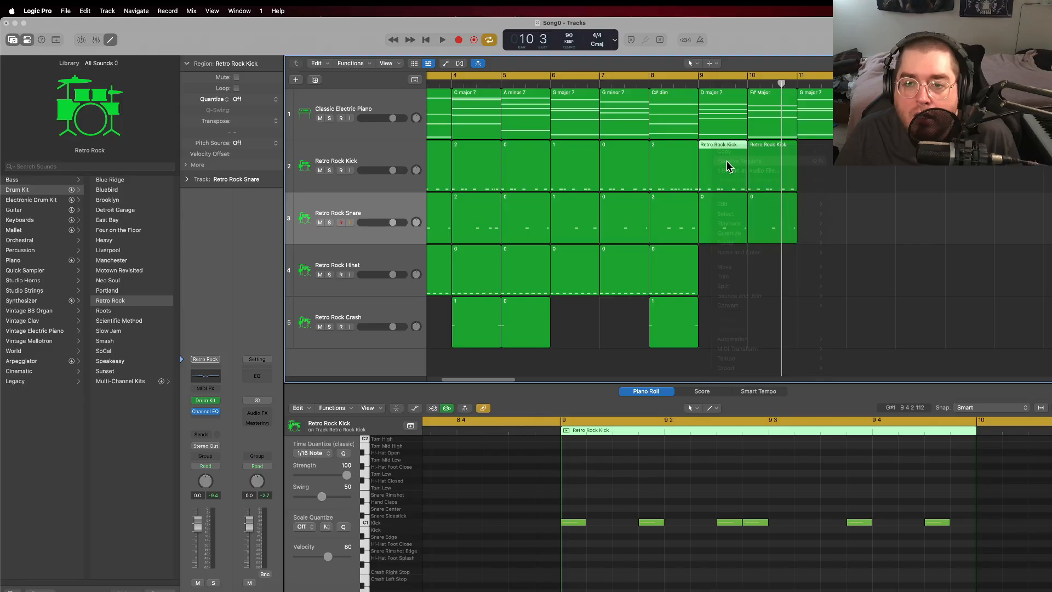
type("3")
left_click(766, 175)
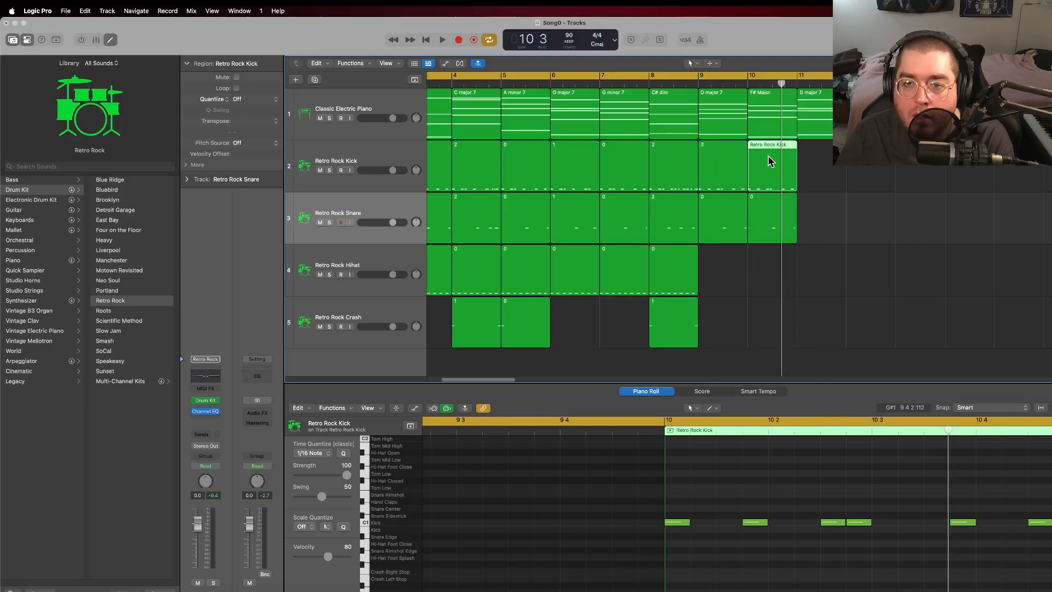
right_click(759, 154)
left_click(771, 159)
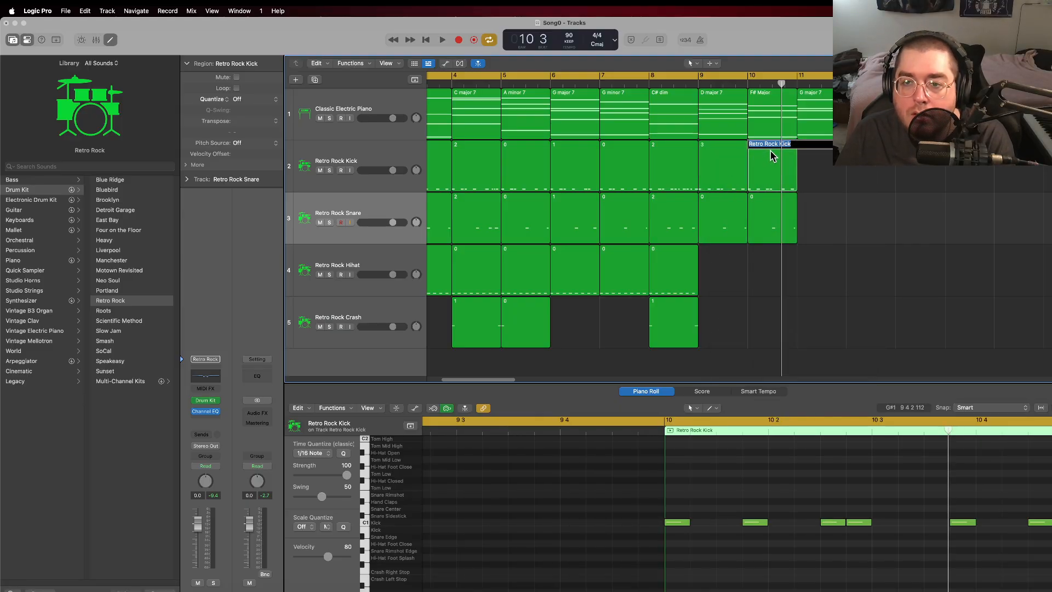
left_click(813, 166)
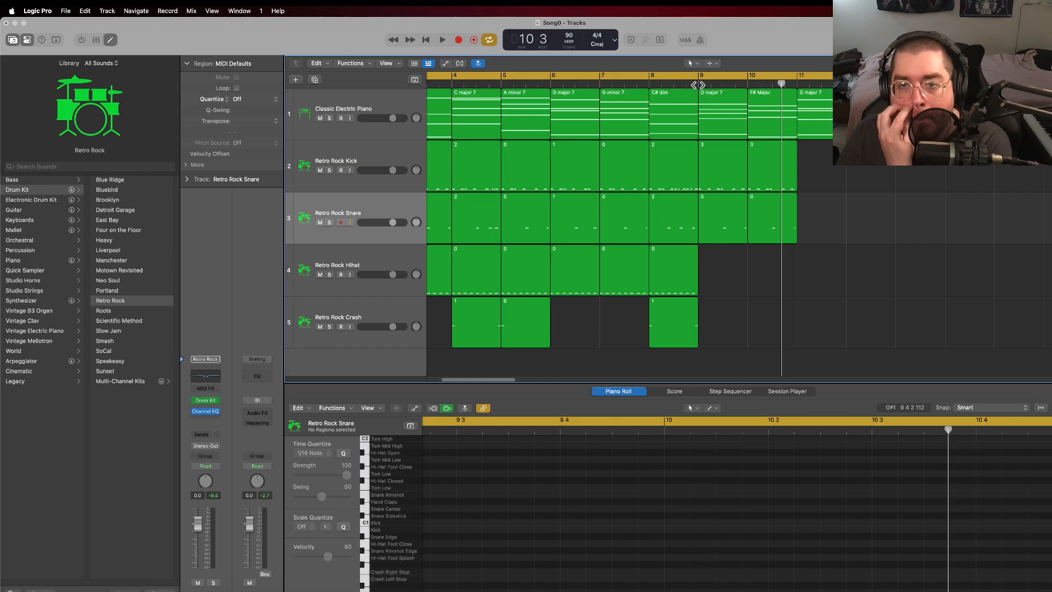
Step: Copy the bar 5 crash region to bar 9 on the Retro Rock Crash track, and play the song on into bar 11
left_click(521, 315)
right_click(522, 316)
left_click(540, 328)
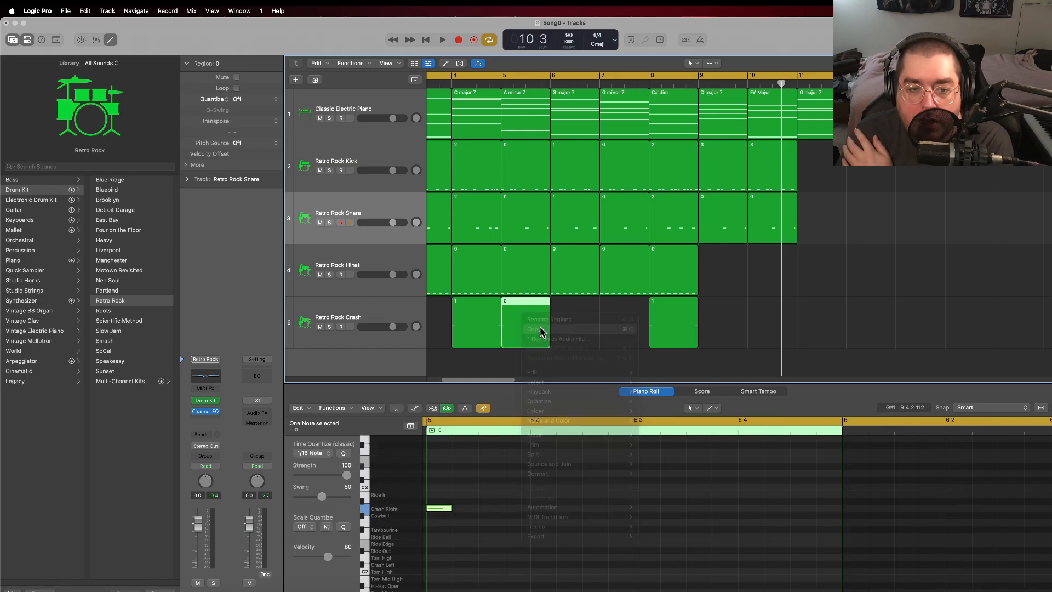
left_click(372, 321)
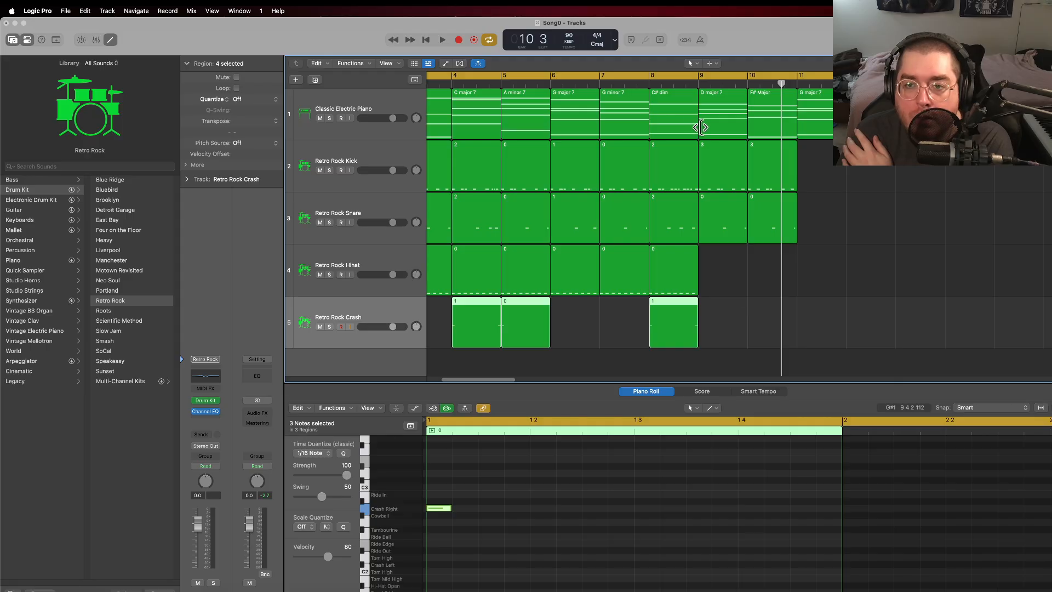
left_click(698, 82)
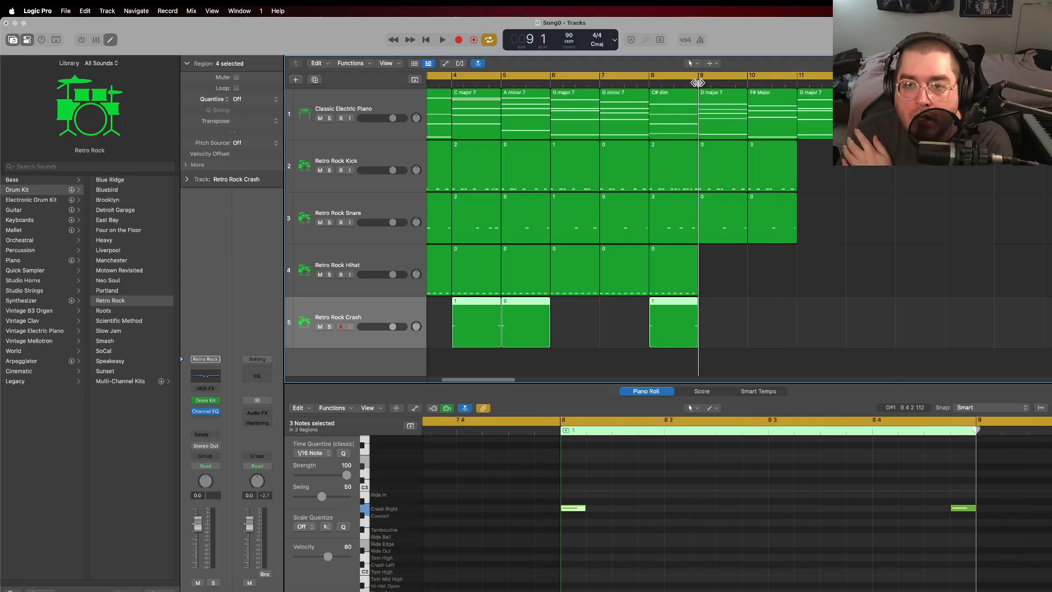
right_click(711, 311)
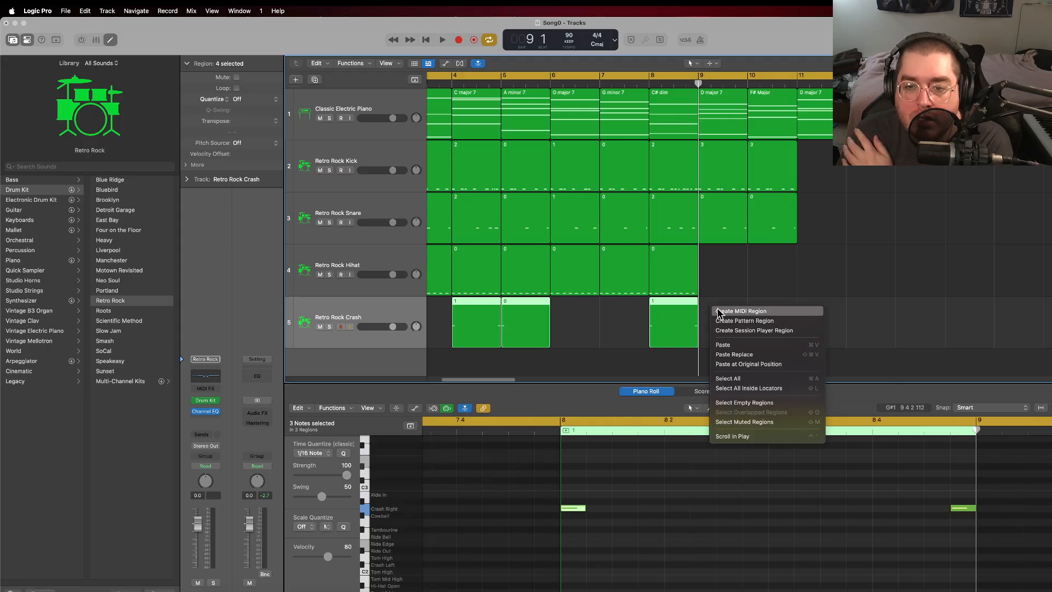
left_click(735, 345)
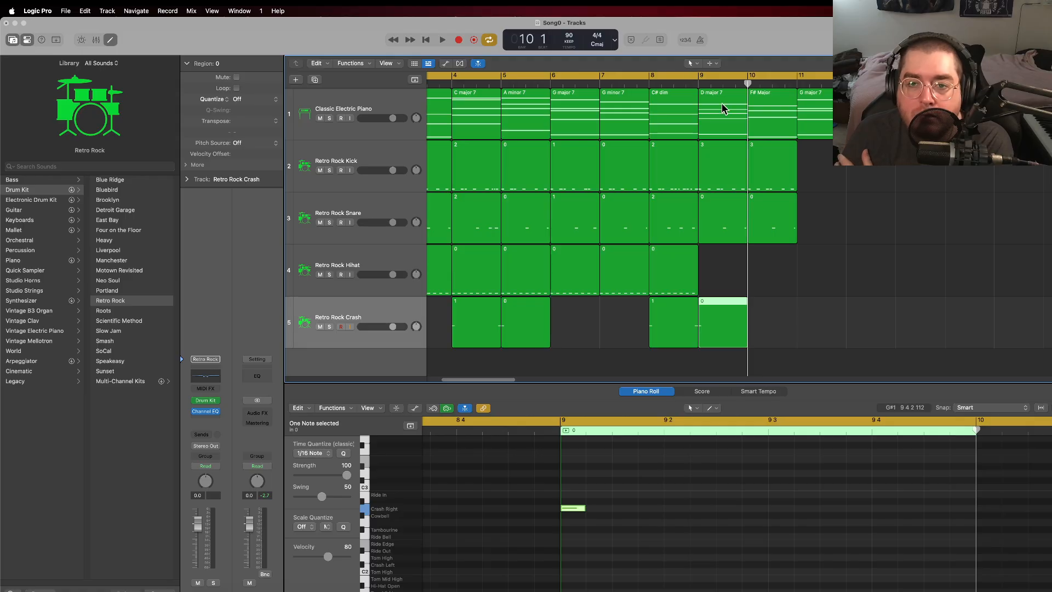
key("space")
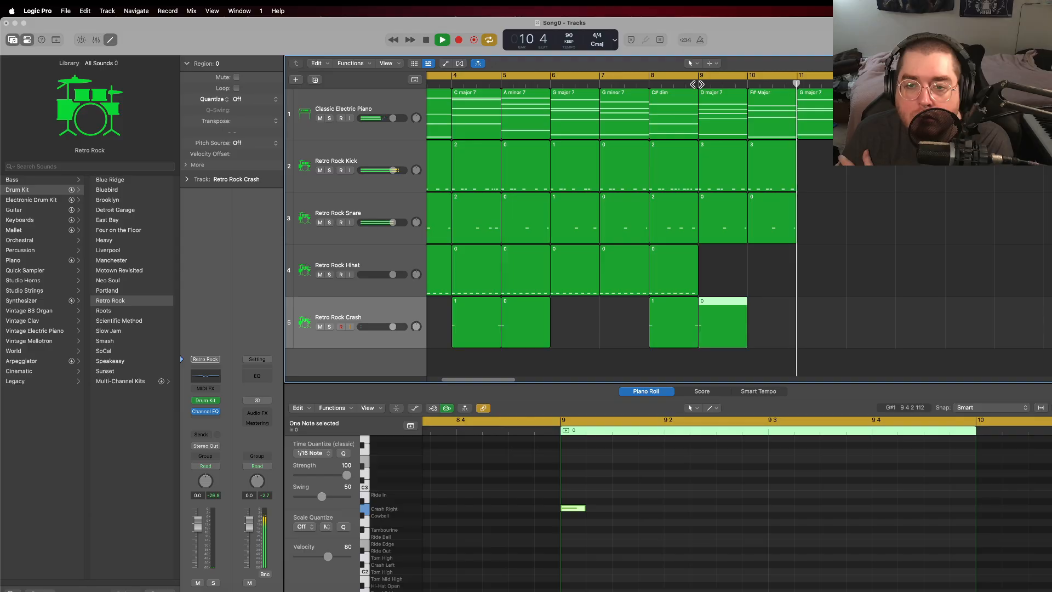
left_click(441, 41)
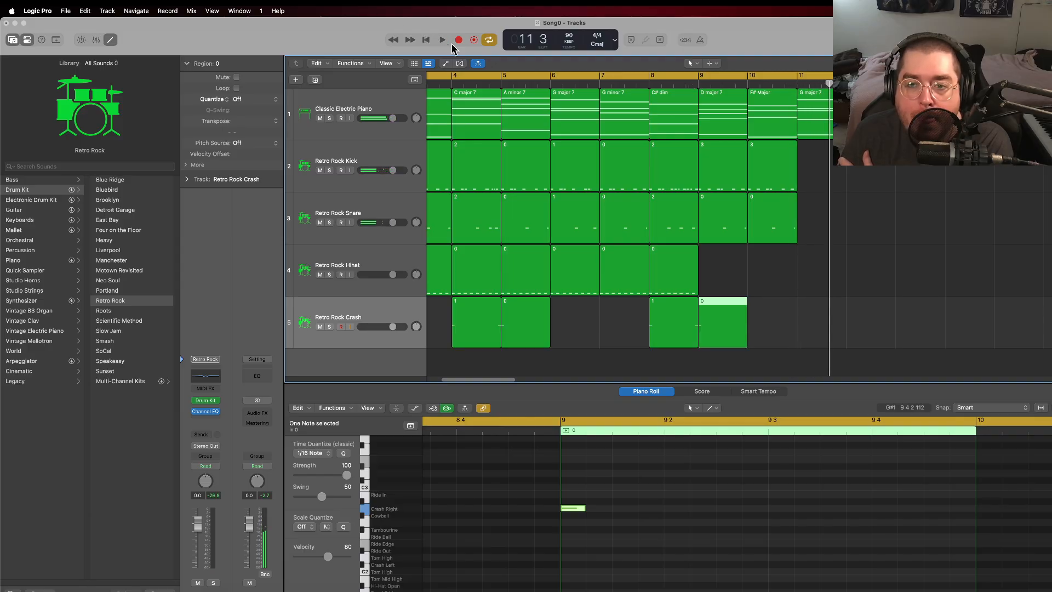
Step: Repeat the kick and snare regions of bars 9 and 10 into bars 11 and 12
left_click_drag(820, 230, 716, 148)
right_click(716, 146)
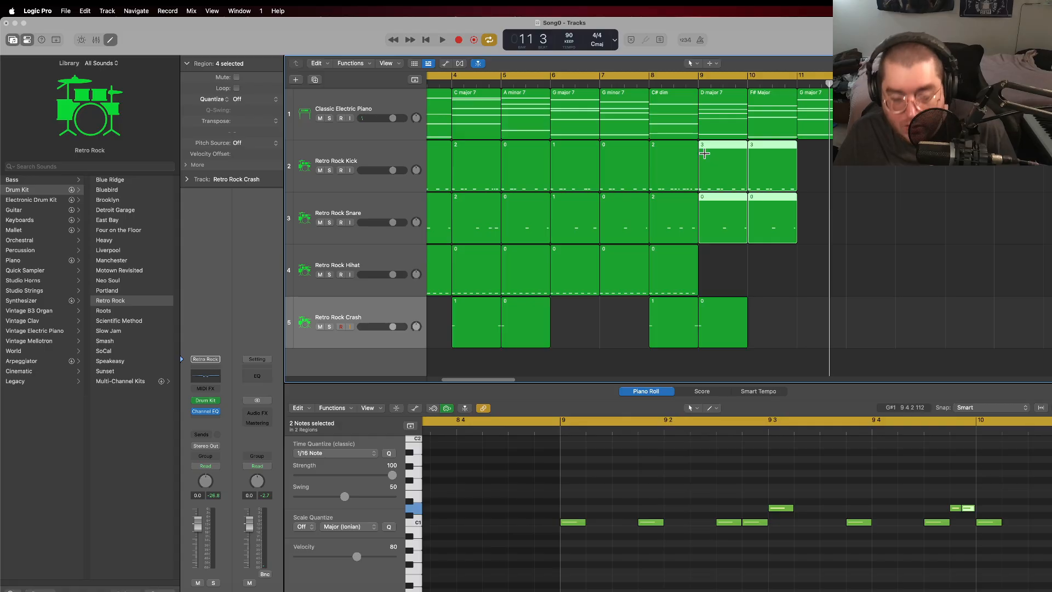
key("super+r")
left_click(923, 233)
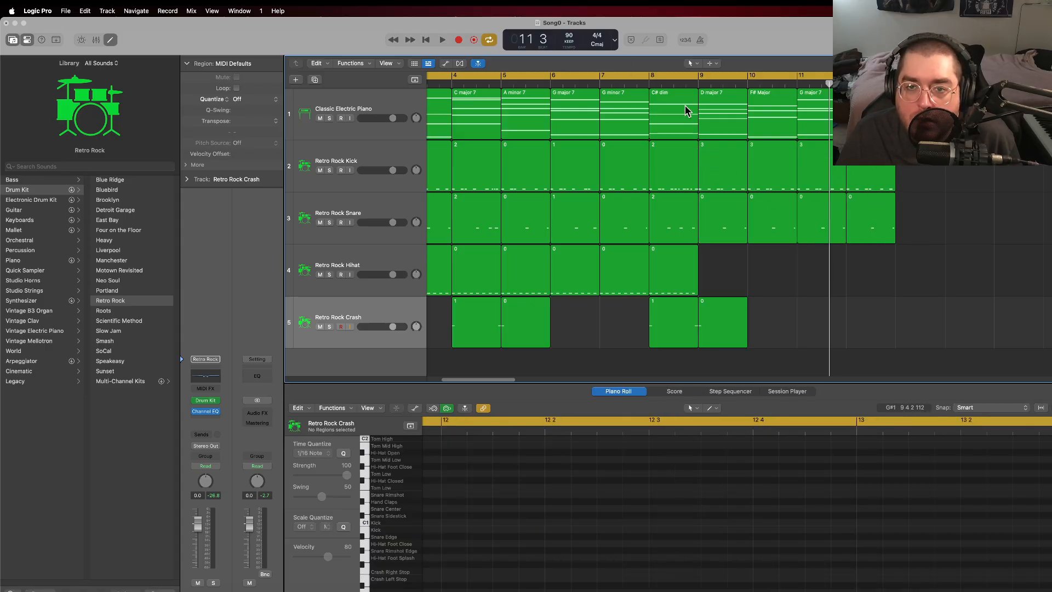
Step: Play the song from bar 1 to listen to the arrangement with the extended kick and snare
left_click(698, 86)
key("space")
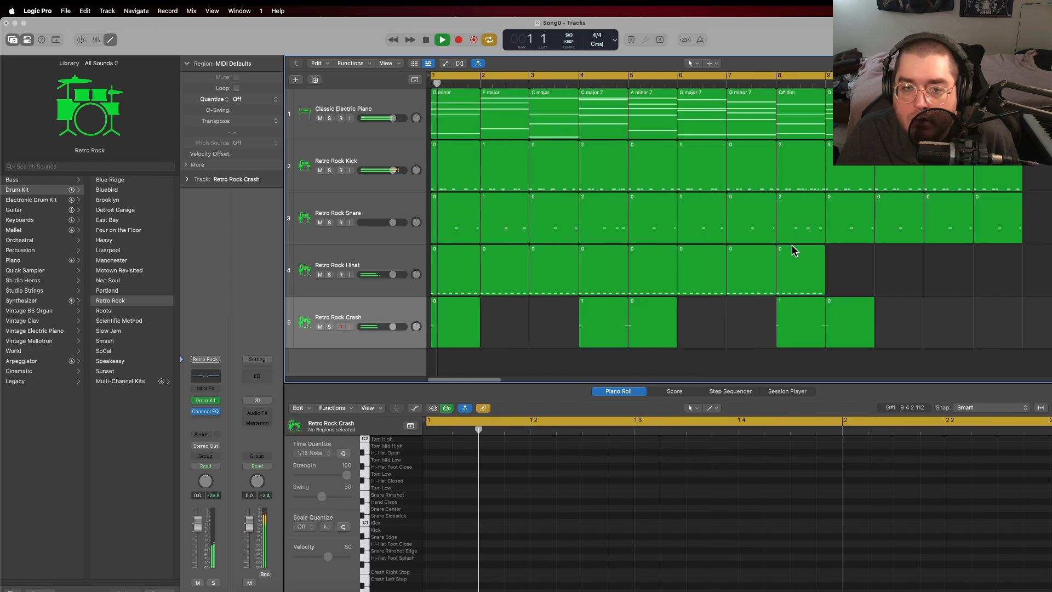
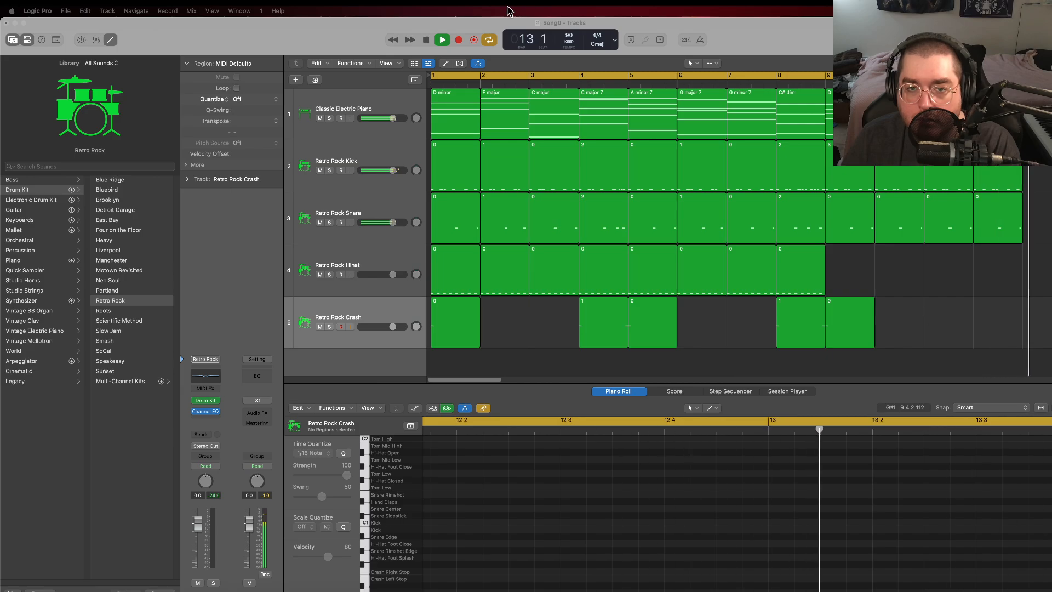
Step: Delete the last kick note, in the second half of beat 4, from the bar 12 region on the Retro Rock Kick track
key("space")
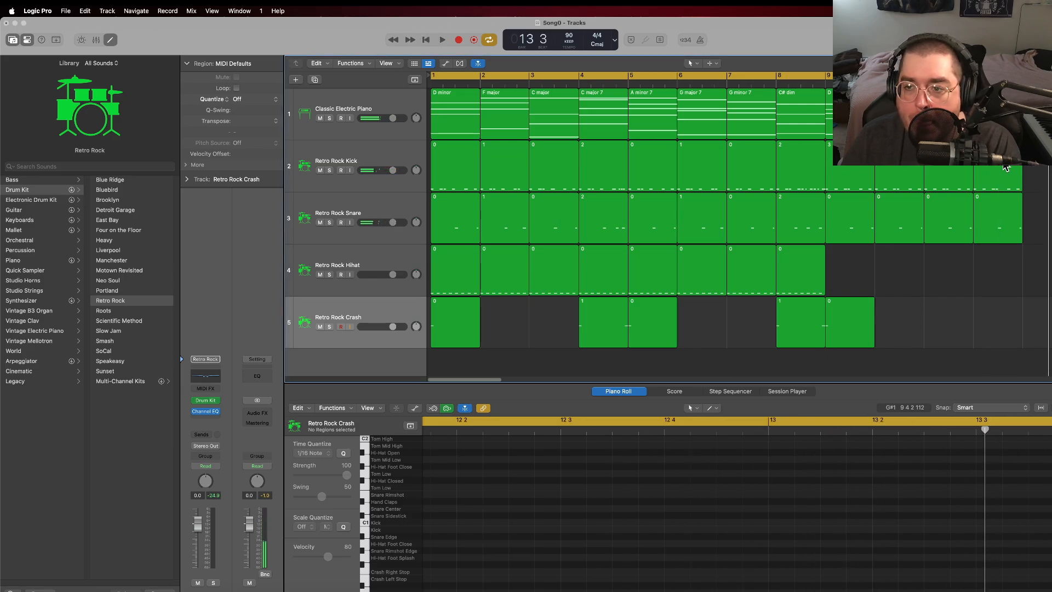
left_click(962, 180)
left_click(936, 522)
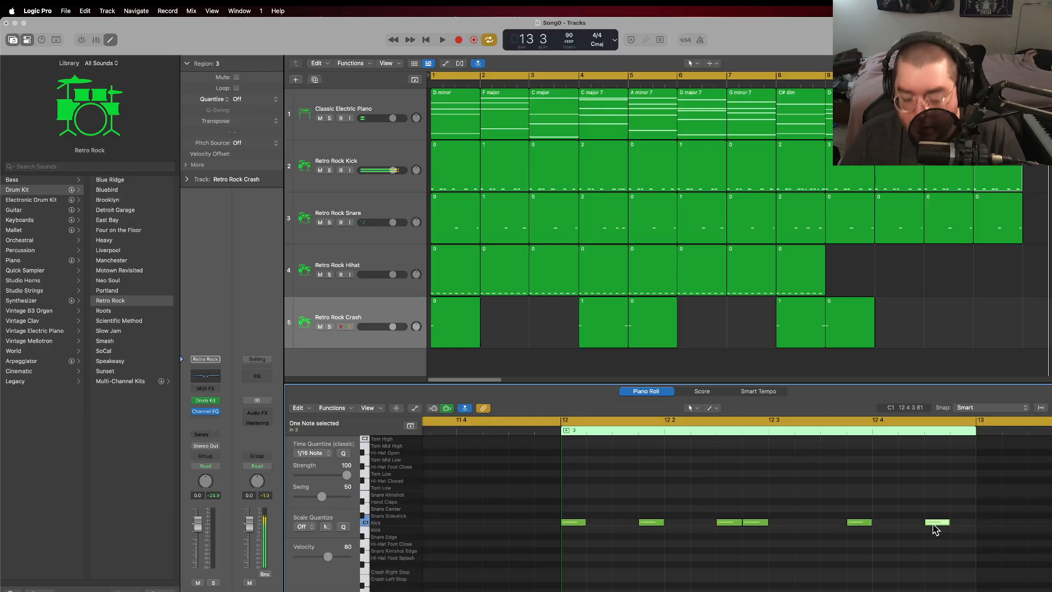
key("Delete")
Step: In the bar 12 snare region, replace the two closing snare notes with one Snare Center note on beat 4
left_click(989, 222)
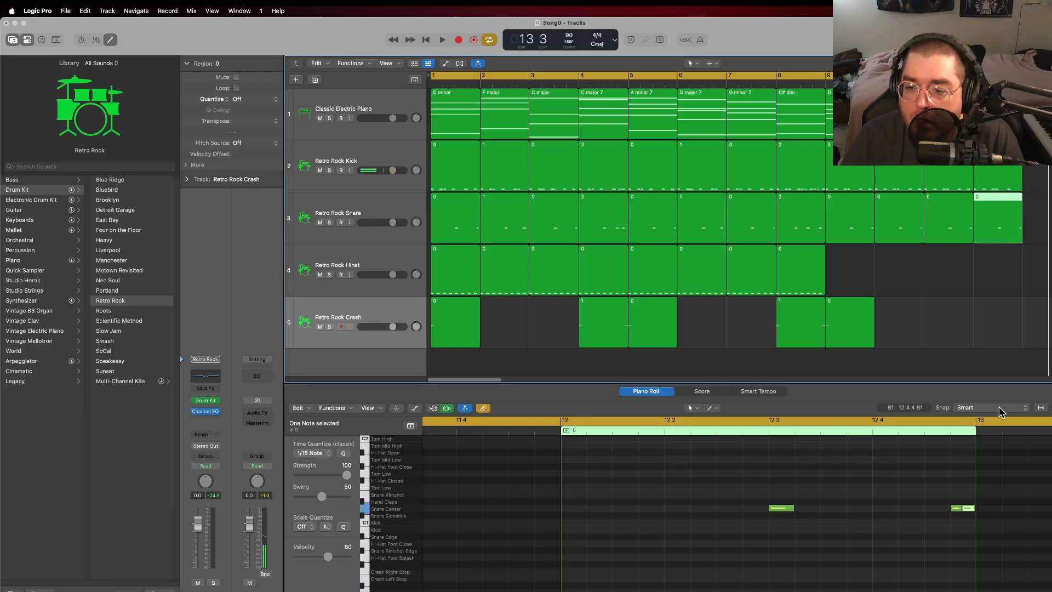
left_click_drag(951, 523, 969, 505)
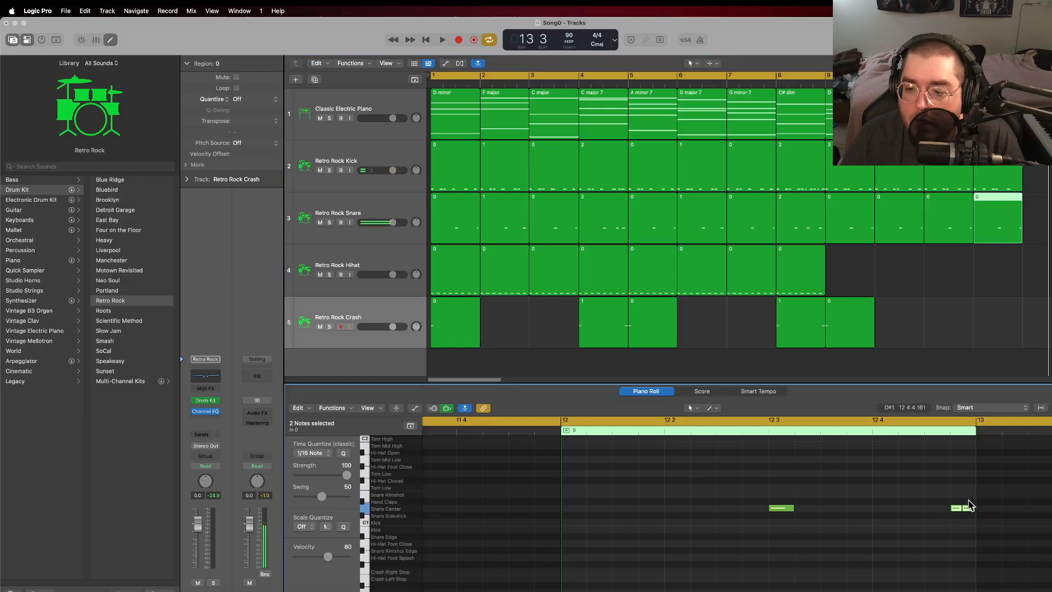
right_click(887, 513)
left_click(912, 482)
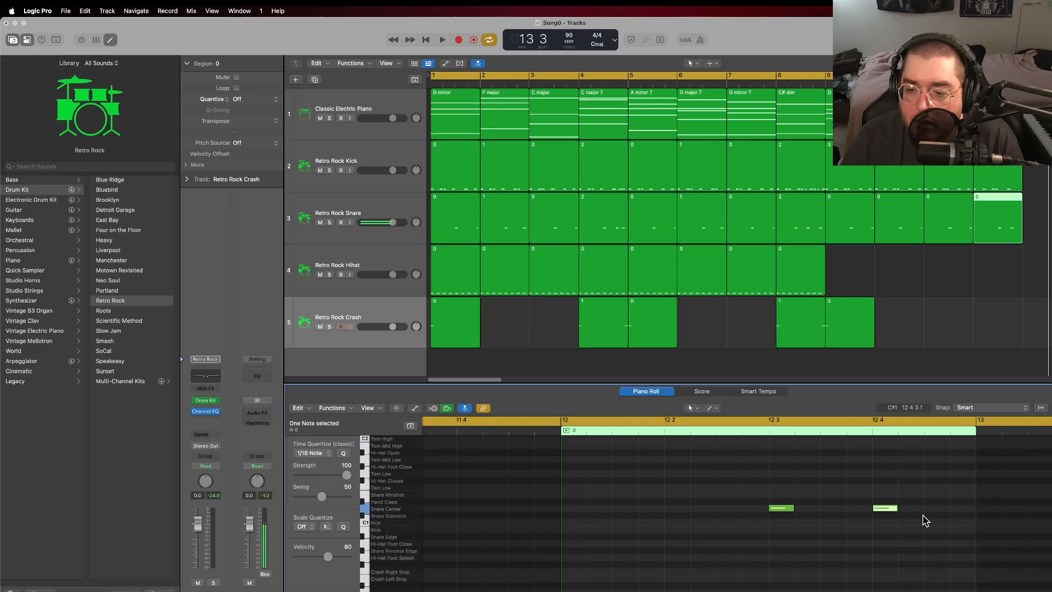
Step: Rename the bar 12 kick region as "4" and the bar 12 snare region as "3"
left_click(1004, 170)
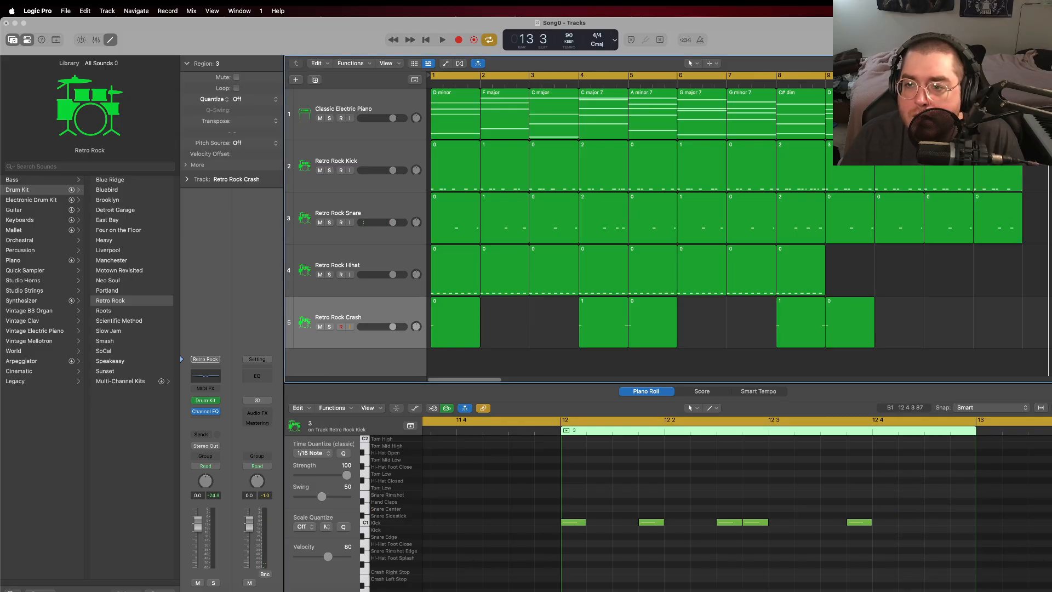
right_click(997, 175)
left_click(993, 170)
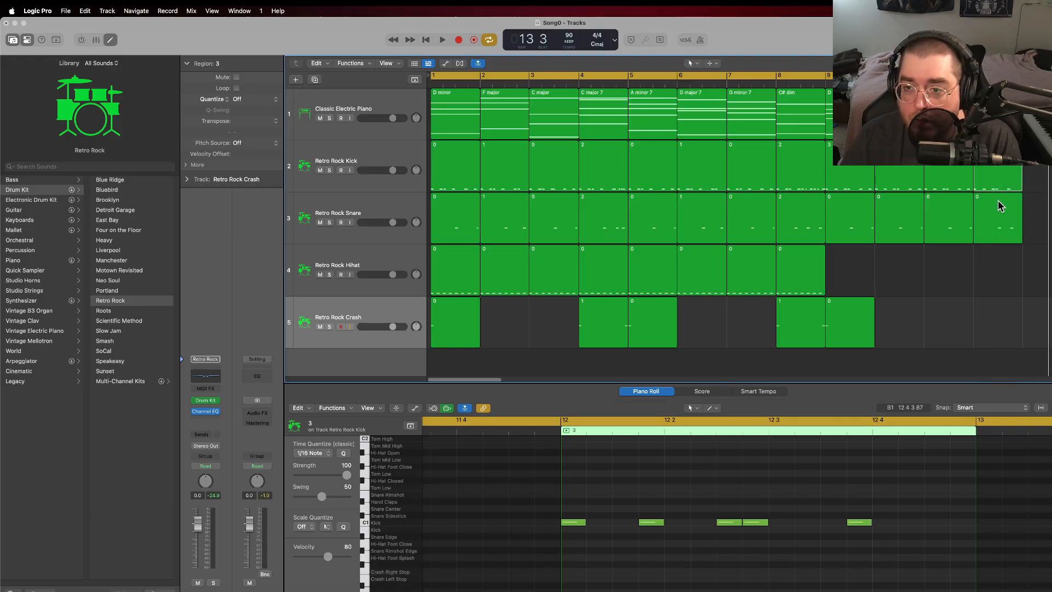
left_click(992, 204)
right_click(985, 203)
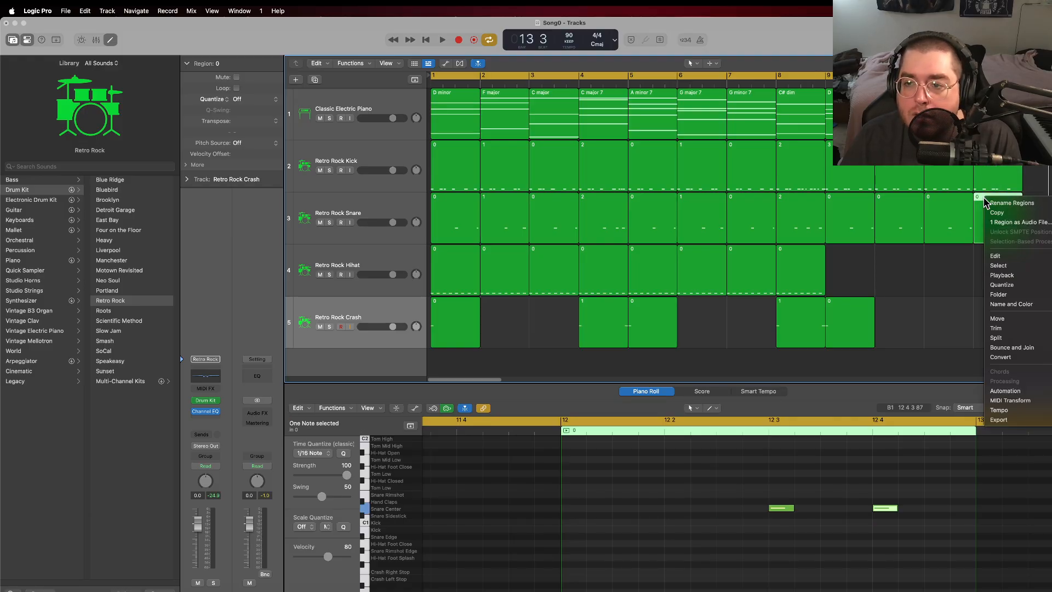
left_click(997, 204)
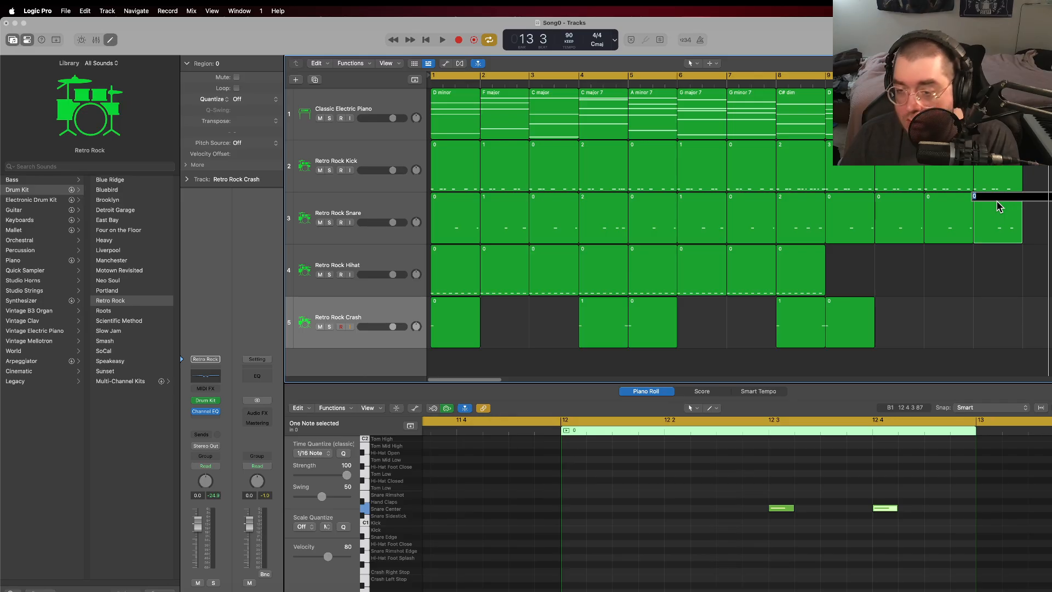
left_click(1009, 265)
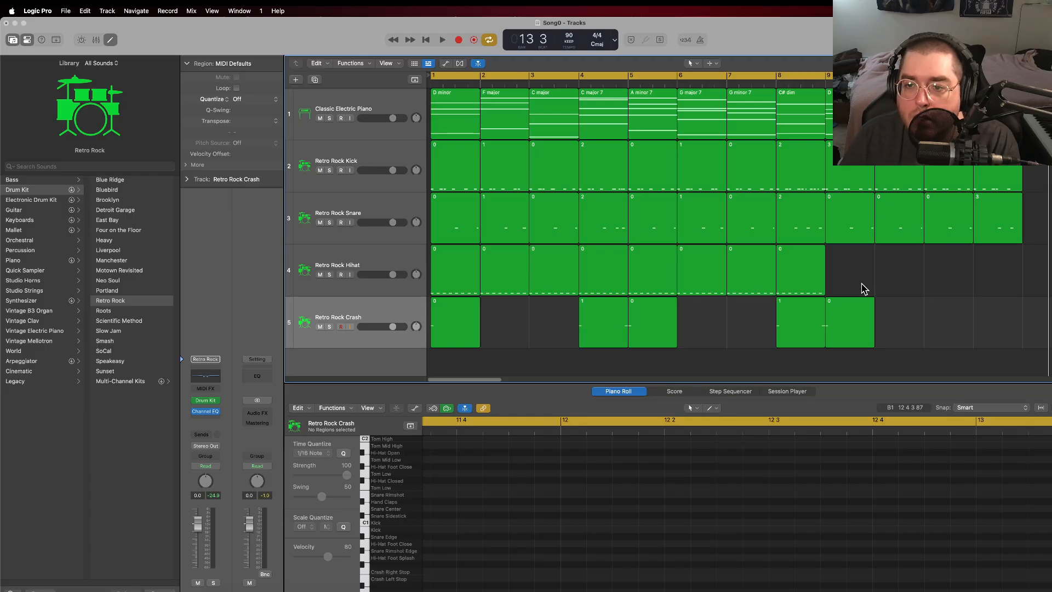
Step: Create an empty MIDI region in bar 9 on the Retro Rock Hihat track
right_click(852, 265)
left_click(891, 265)
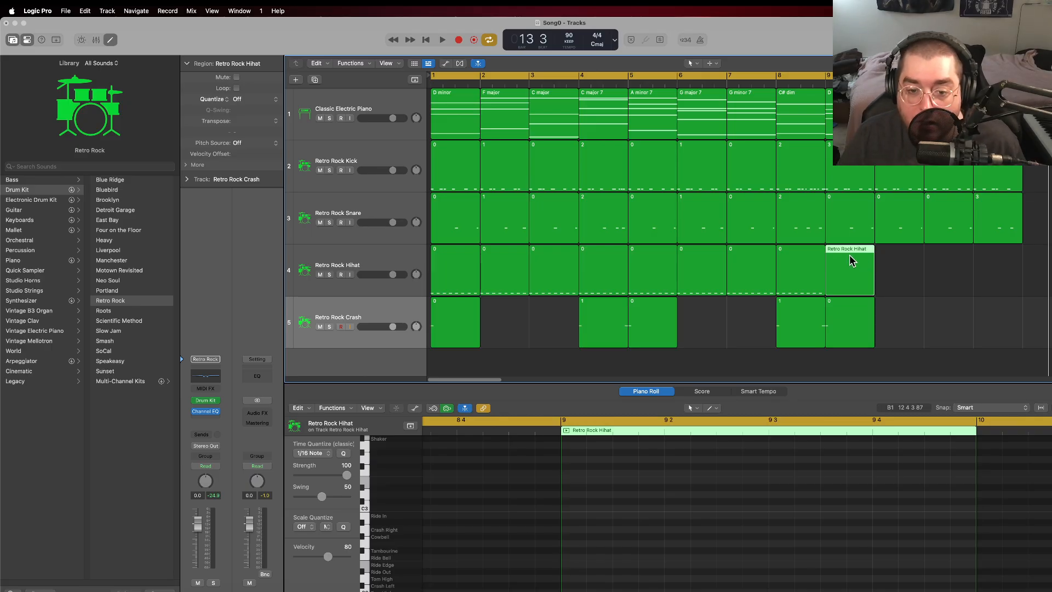
Step: Set the cycle range to start at bar 9 and play the looped section through bar 12
key("space")
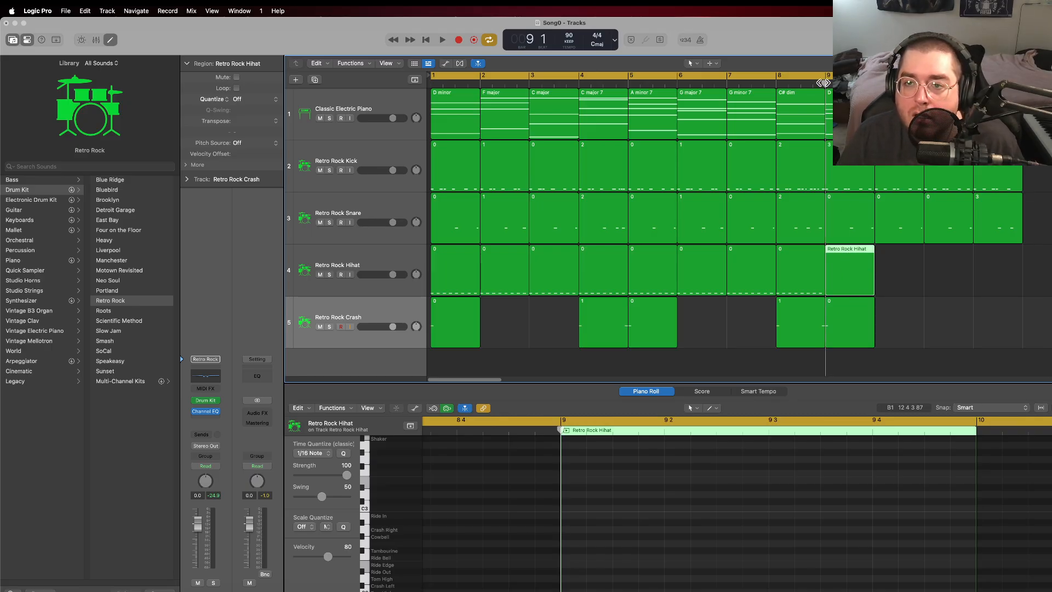
left_click(586, 74)
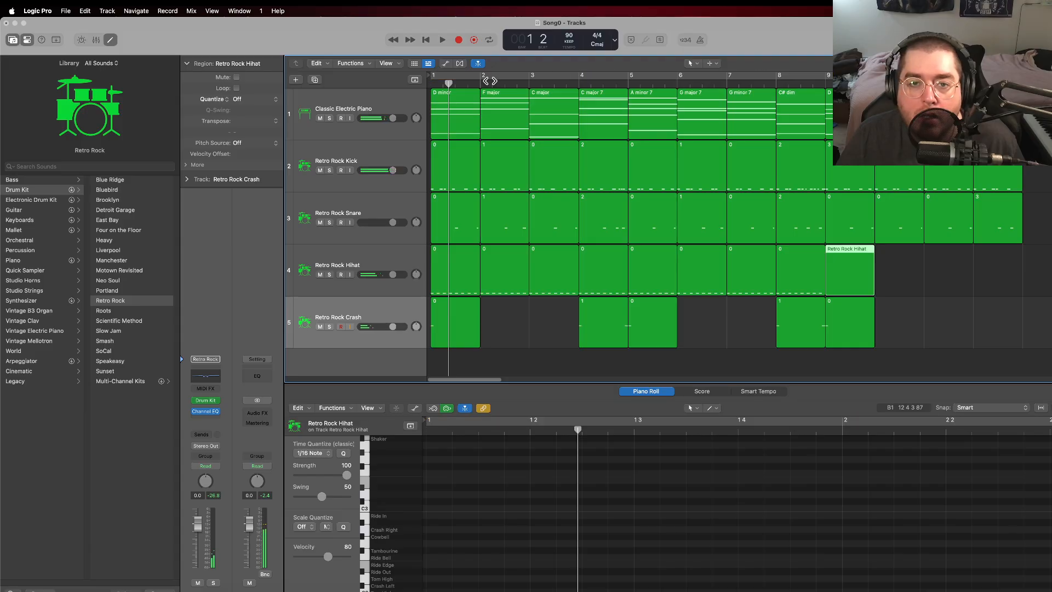
left_click(829, 77)
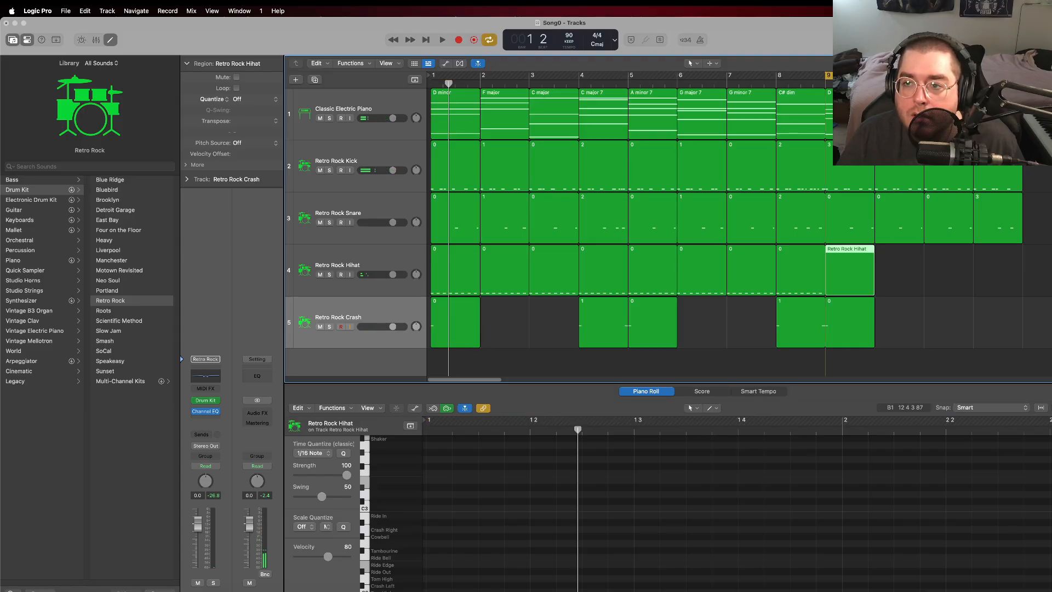
key("space")
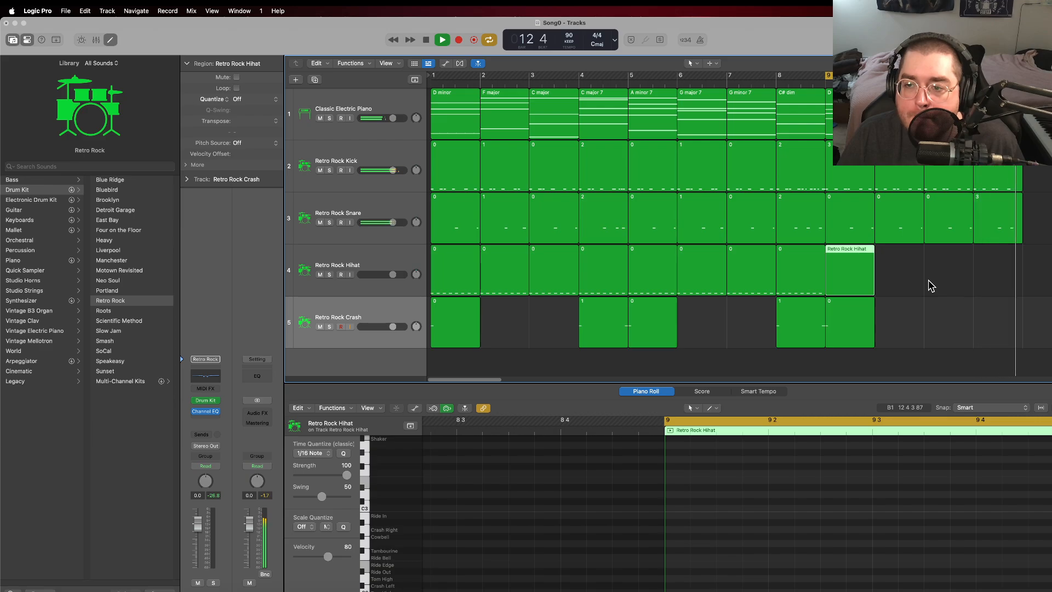
key("space")
Step: Add a kick note in the second half of beat 4 in the bar 12 region on the Retro Rock Kick track
left_click(1006, 169)
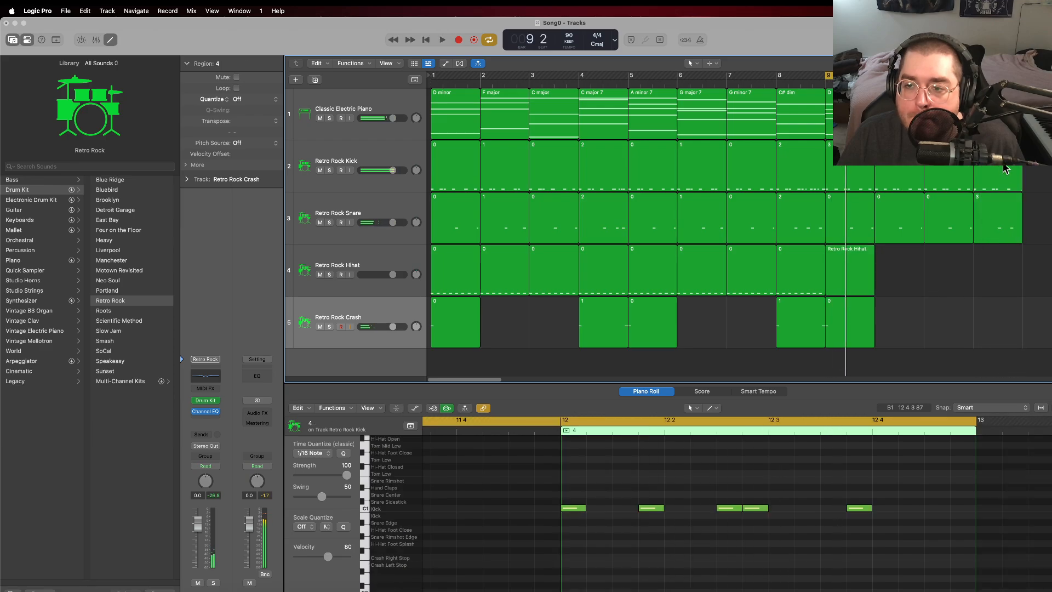
right_click(941, 512)
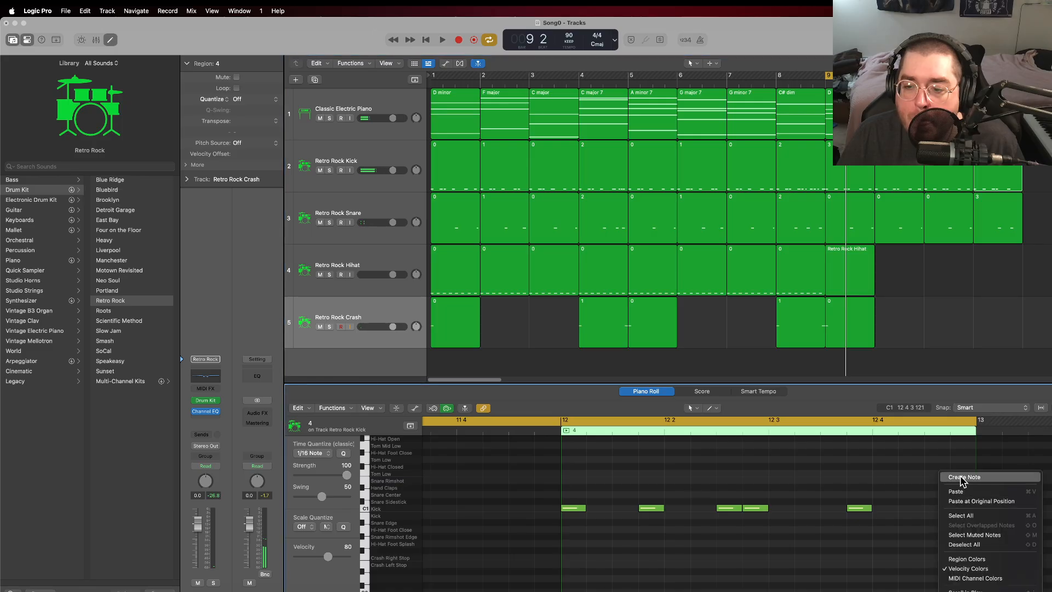
left_click(966, 478)
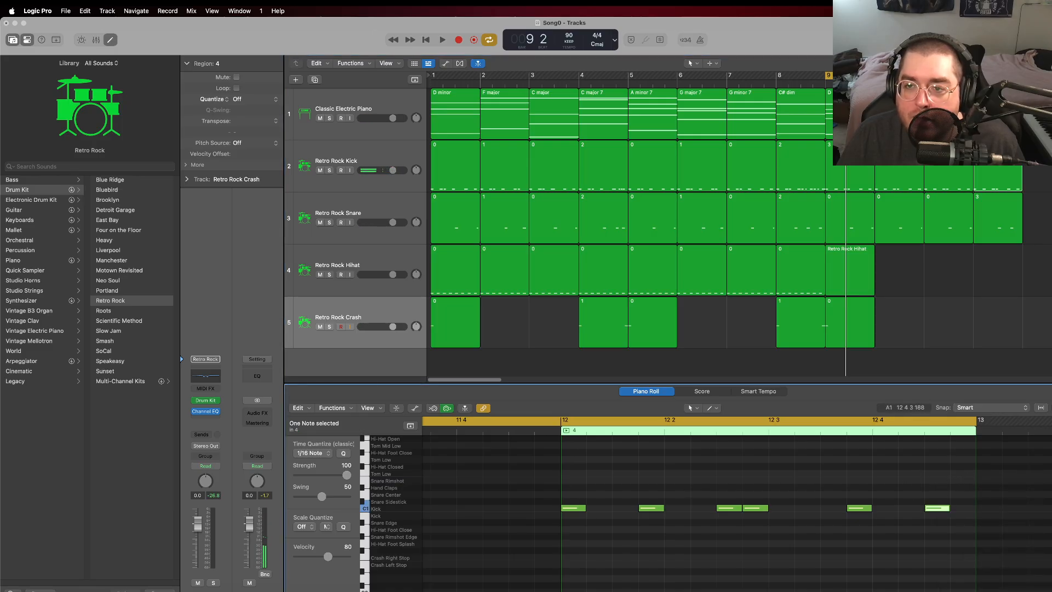
Step: Draw Hi-Hat Closed notes on the eighths of beats 1 and 2 in the bar 9 hi-hat region, plus a short note just before beat 2
left_click(850, 278)
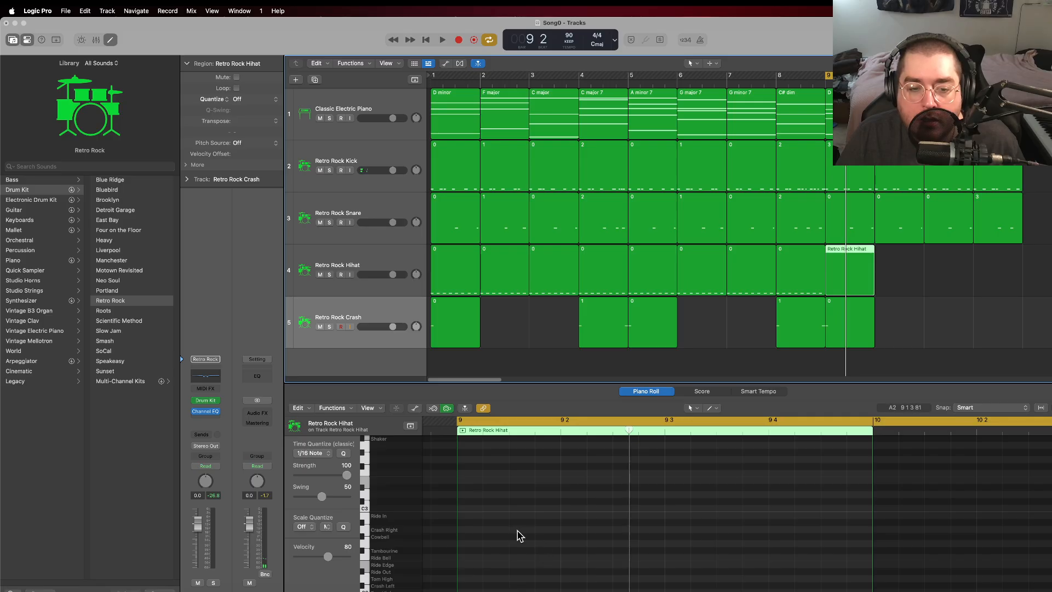
scroll(492, 541, "down", 3)
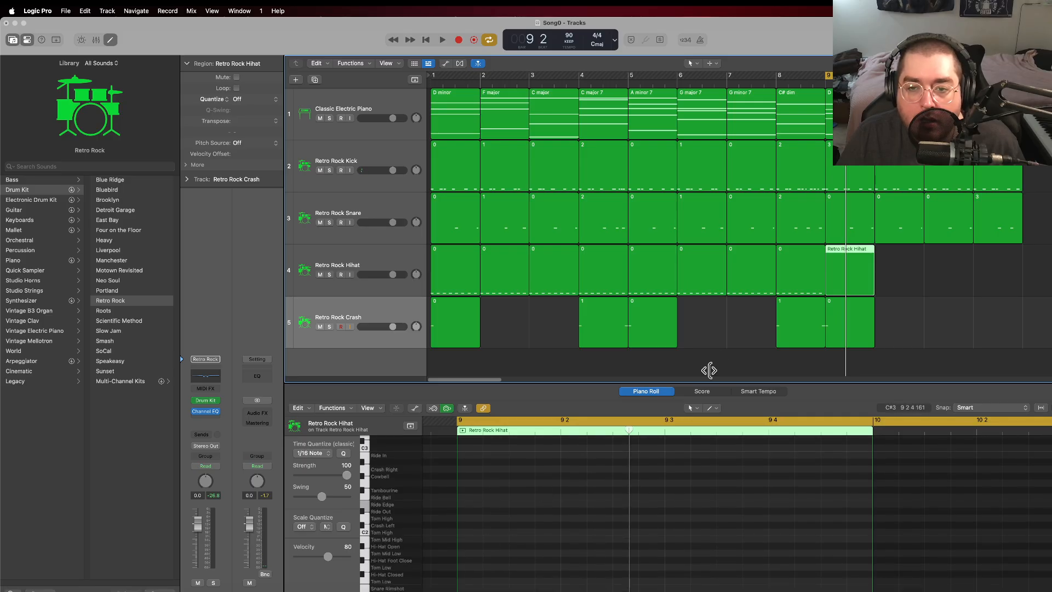
left_click(808, 272, "shift")
scroll(487, 529, "down", 2)
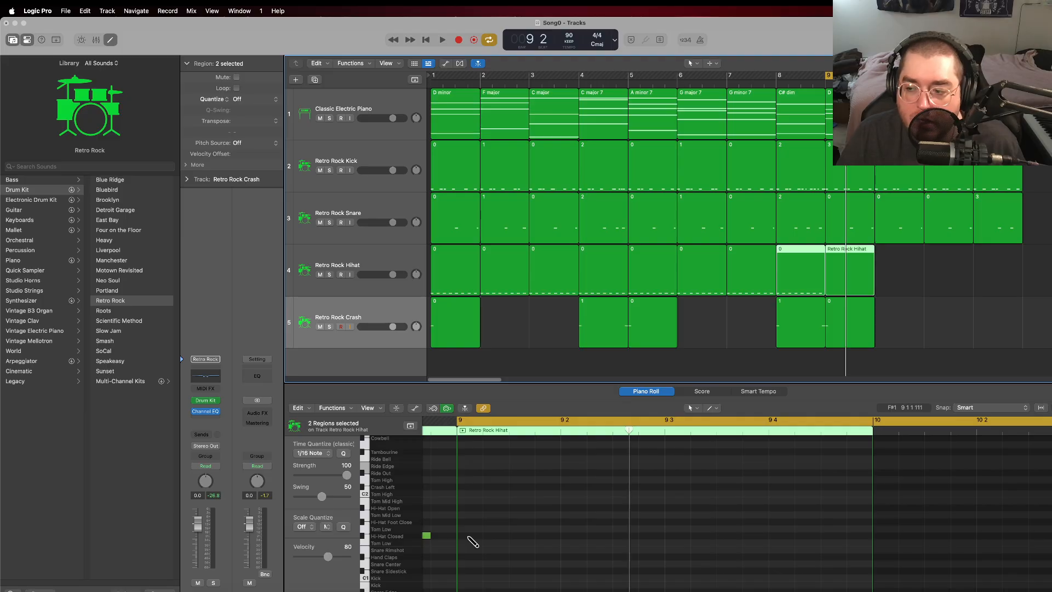
left_click(470, 536)
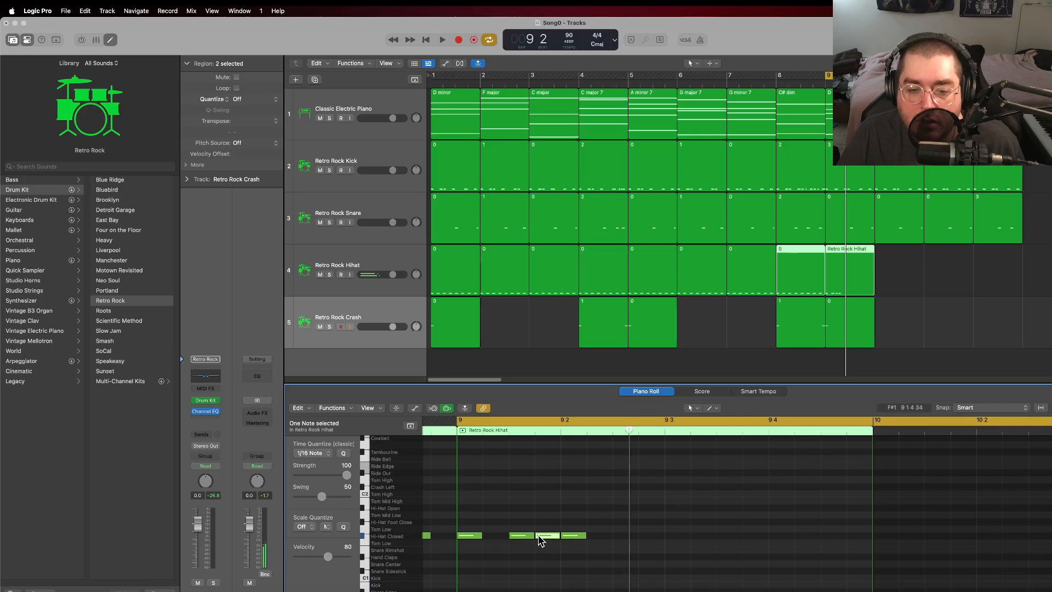
left_click_drag(547, 536, 549, 538)
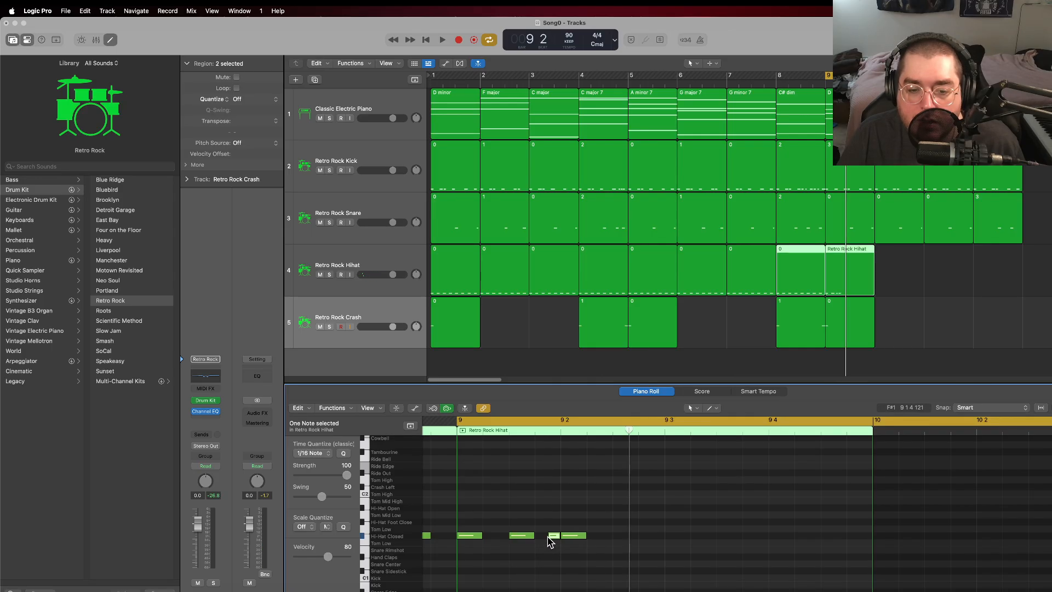
left_click(607, 536)
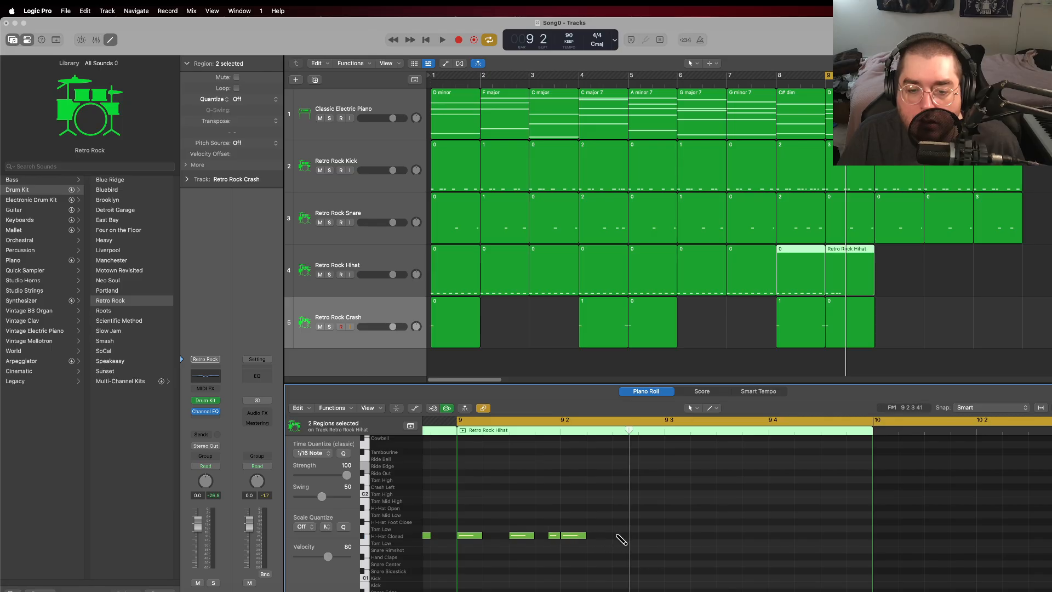
left_click(617, 535)
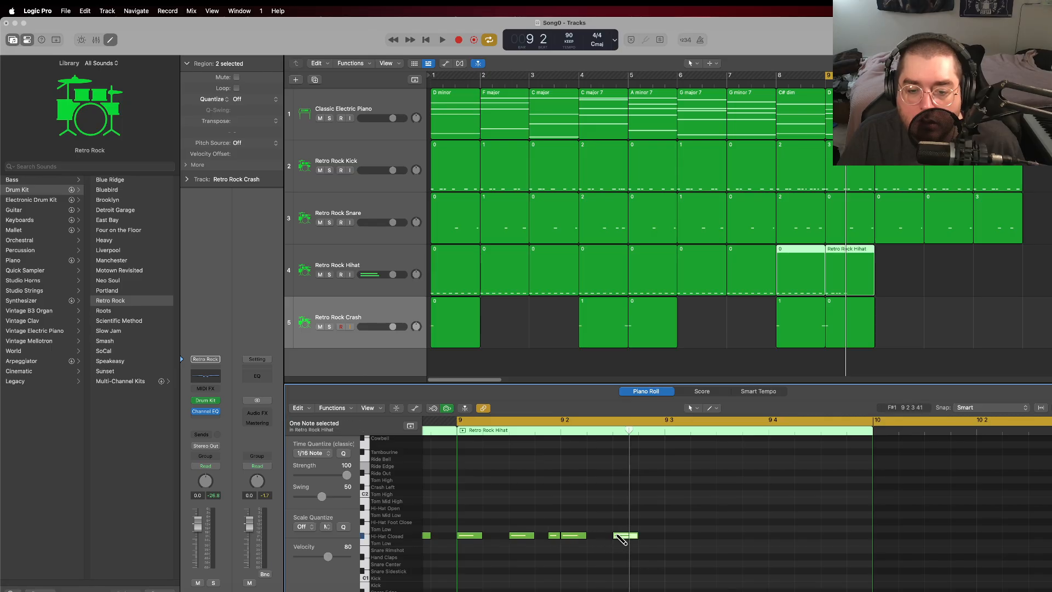
Step: Delete the short hi-hat note just before beat 2 of bar 9 and play the pattern from bar 9 to compare
left_click(457, 432)
key("space")
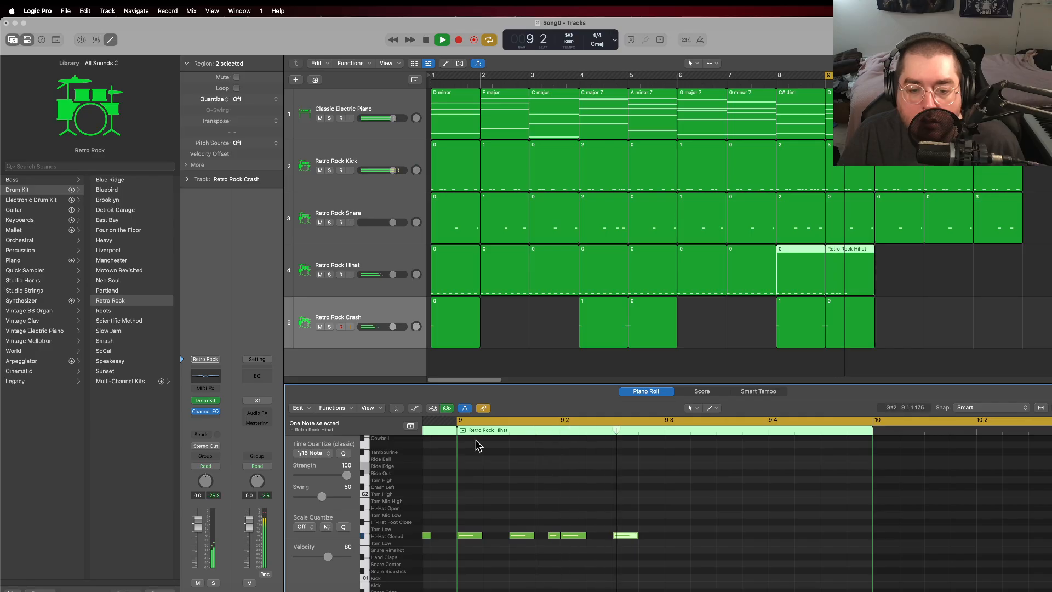
key("space")
left_click(555, 536)
key("Delete")
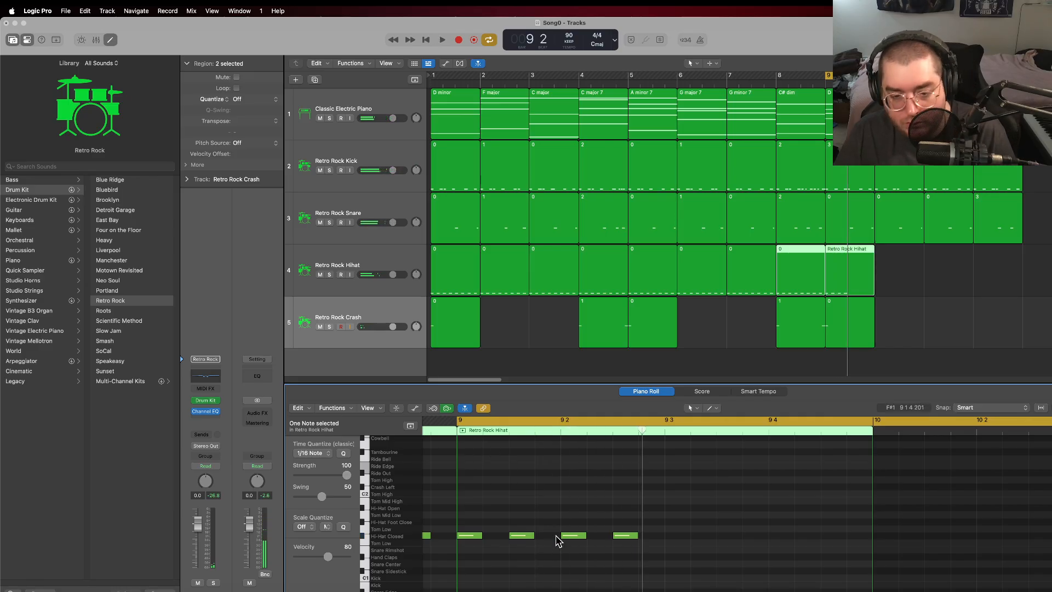
left_click(457, 430)
key("space")
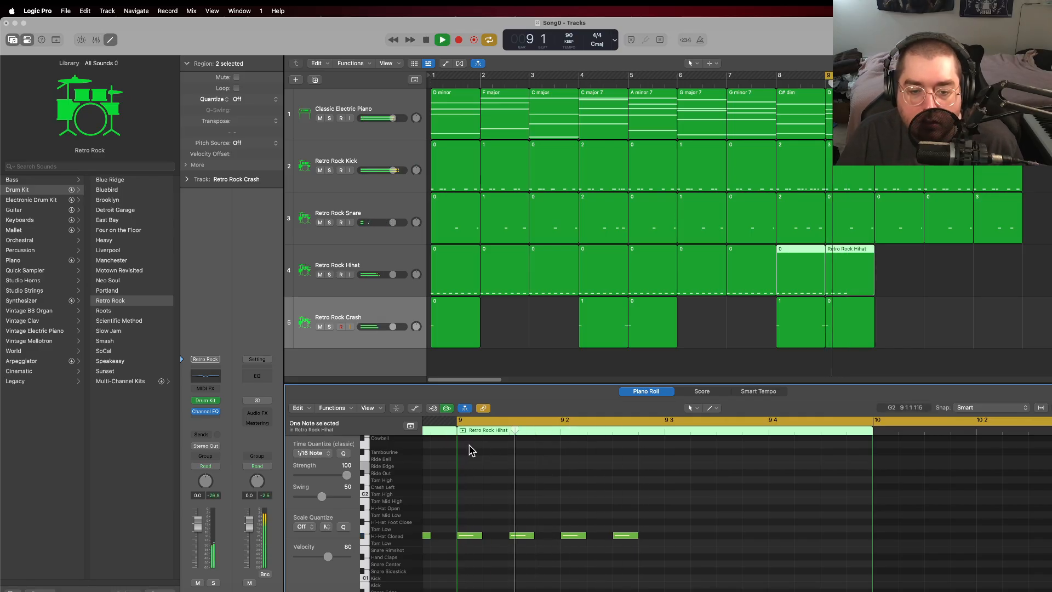
key("space")
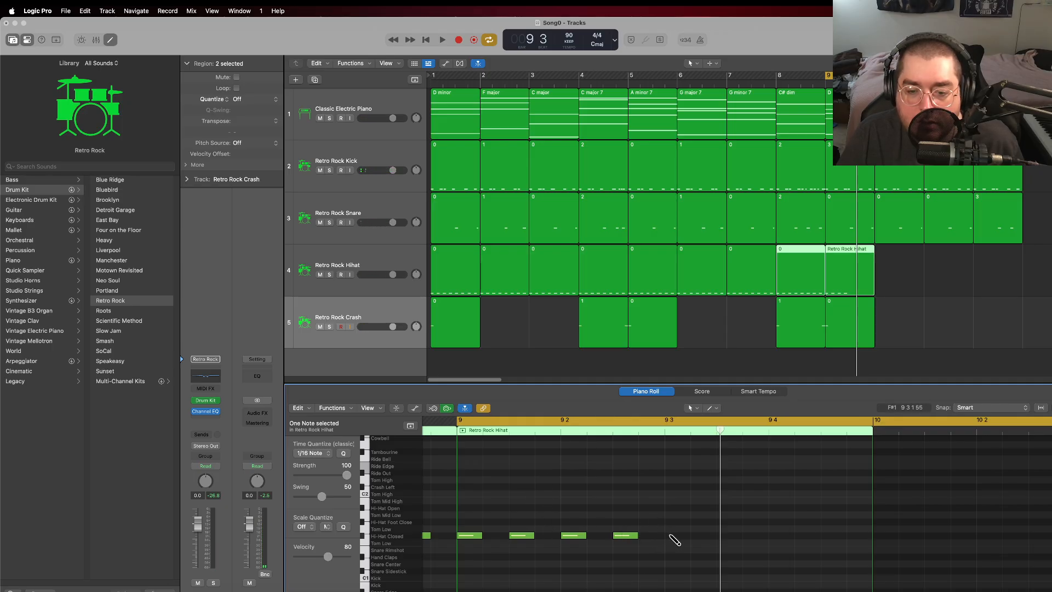
Step: Add Hi-Hat Closed notes on the eighths of beats 3 and 4 in bar 9, and play the bar
left_click_drag(675, 540, 689, 537)
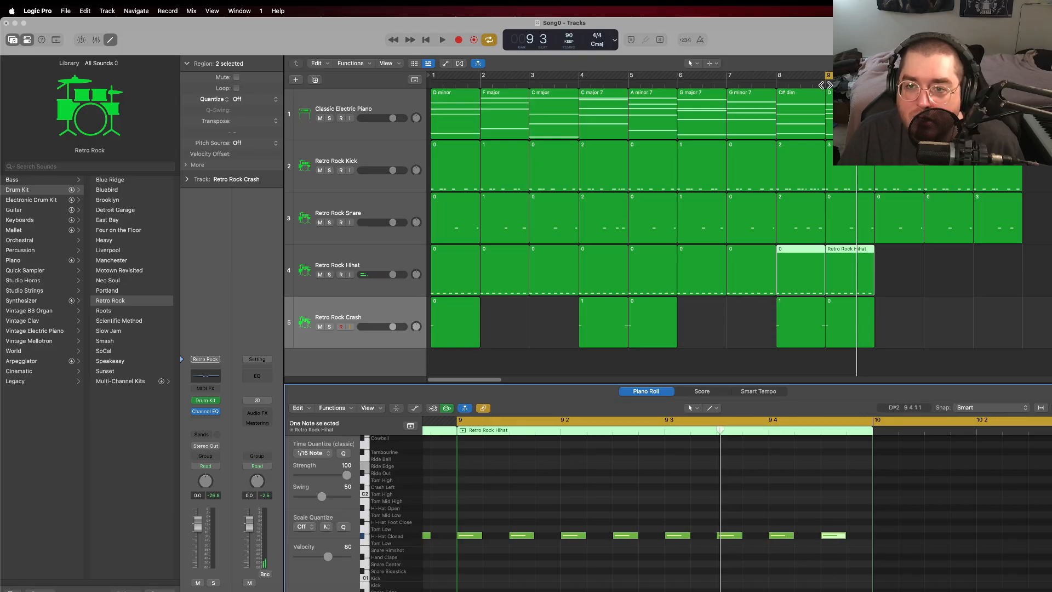
key("space")
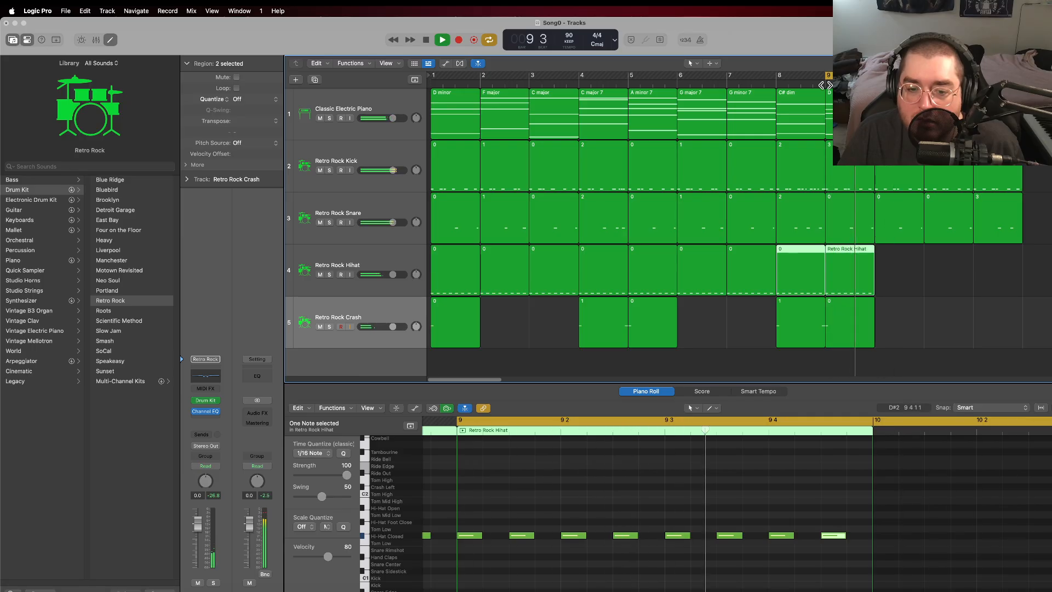
key("space")
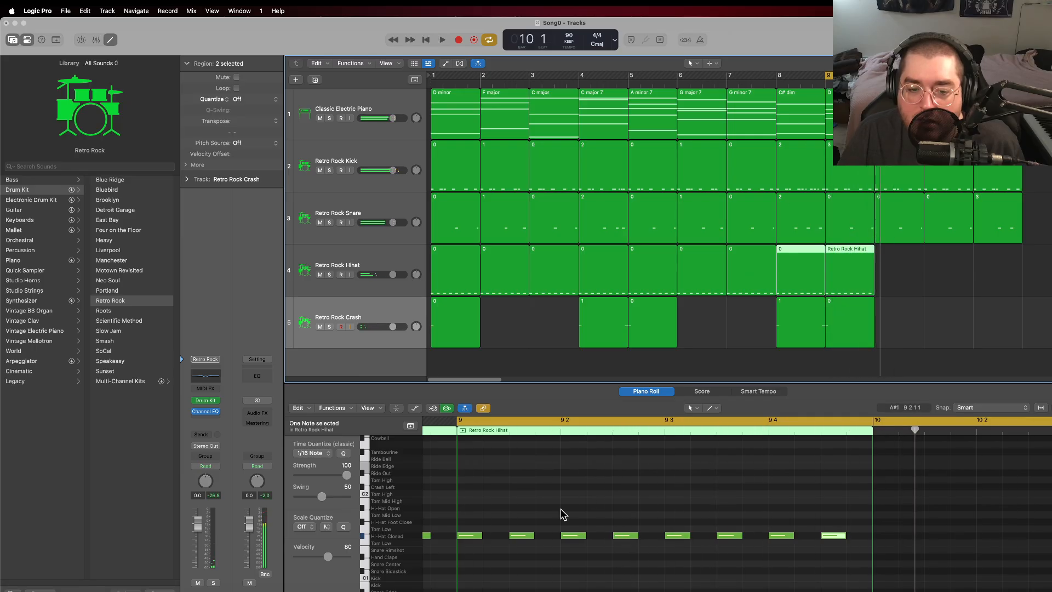
Step: Delete the offbeat hi-hat notes of beats 1, 2 and 3 in bar 9, and play the thinned pattern
left_click(529, 536)
key("Delete")
left_click(619, 536)
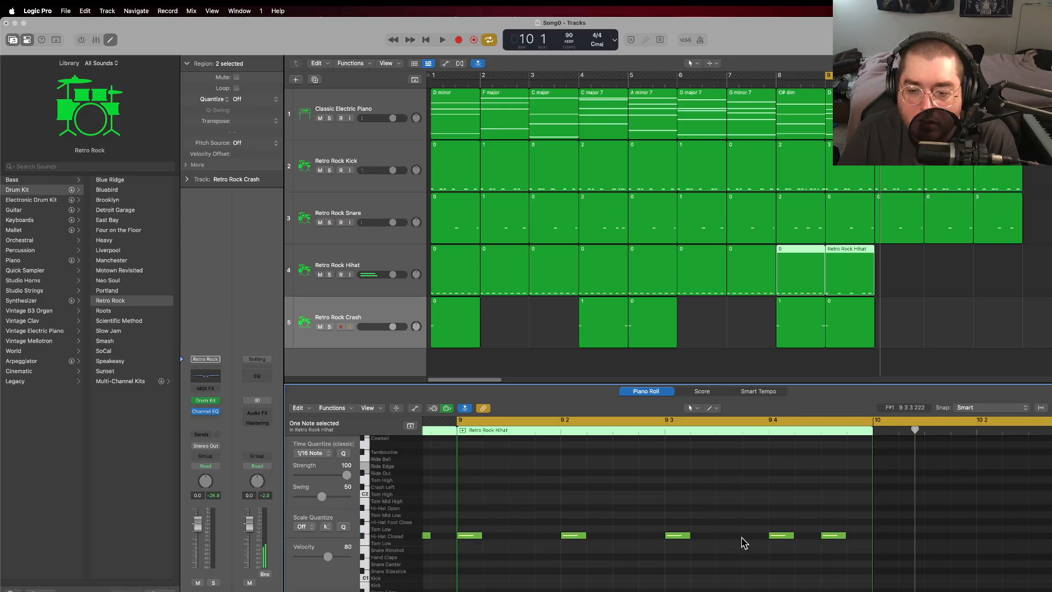
key("space")
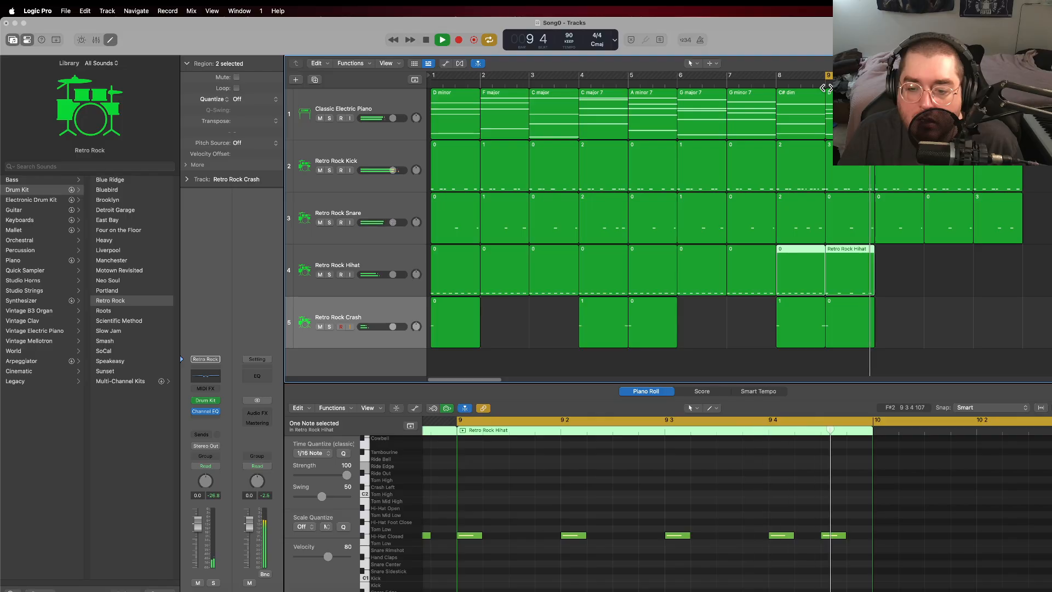
key("space")
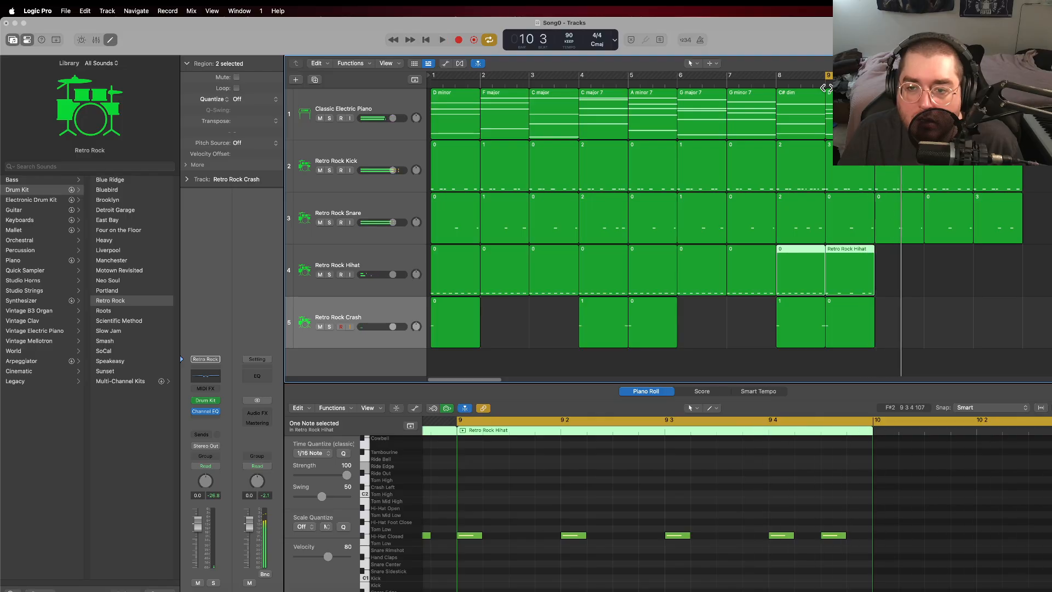
left_click(853, 256)
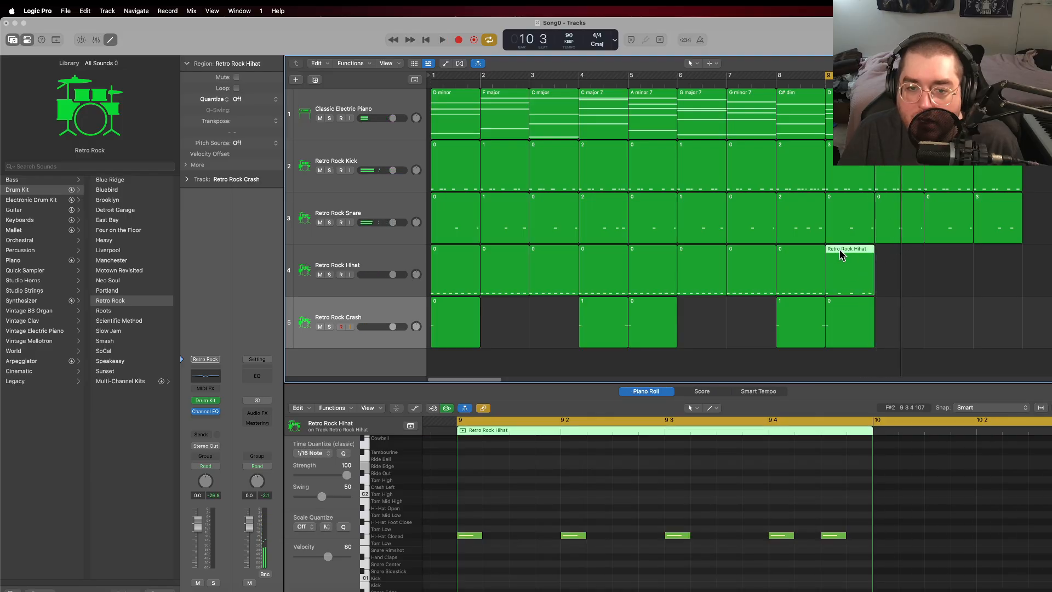
Step: Rename the bar 9 hi-hat region to 1 and repeat it three times to fill bars 10 to 12
right_click(840, 250)
left_click(869, 255)
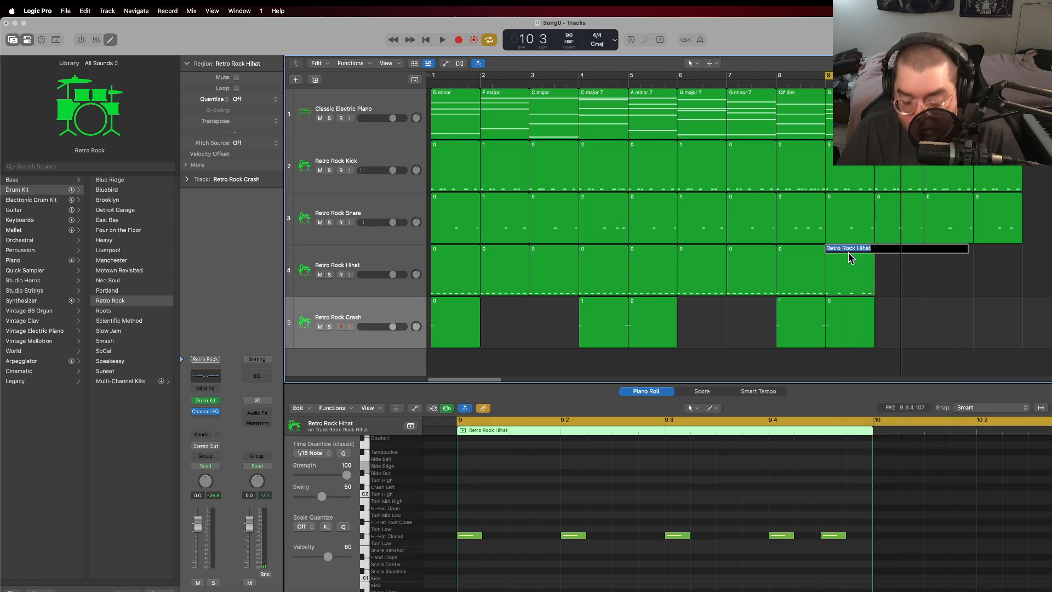
type("1")
key("Return")
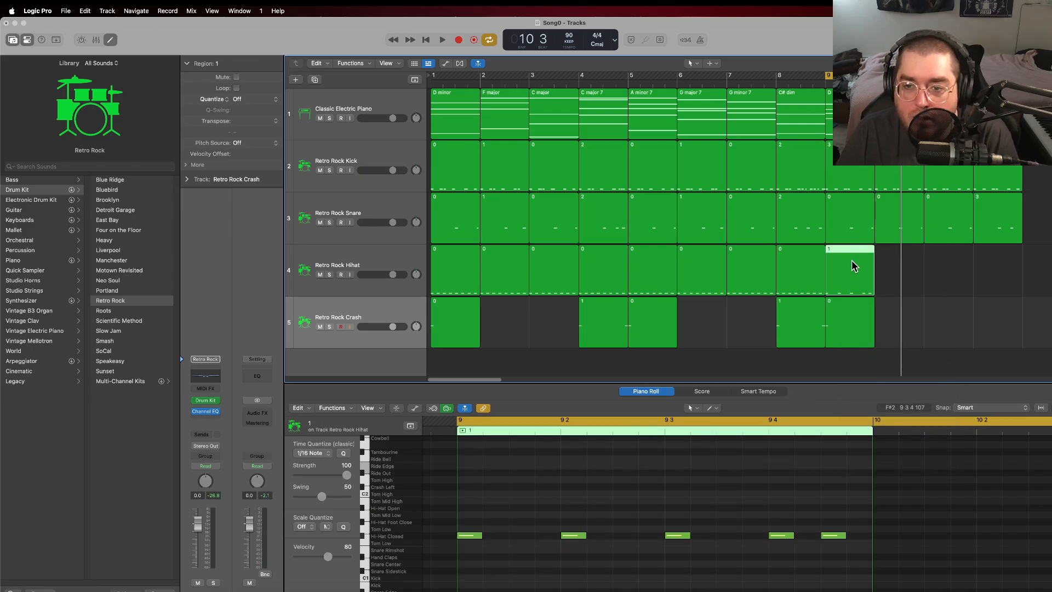
key("super+r")
key("super+r")
key("super+r")
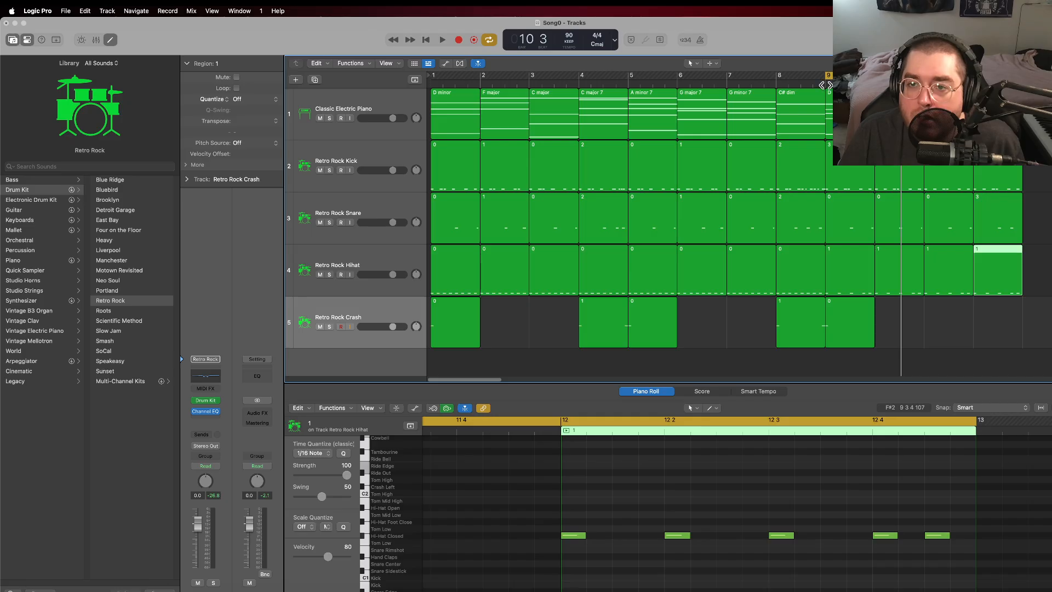
Step: Play the drums from bar 9 and raise the Retro Rock Hihat track's volume slightly
key("space")
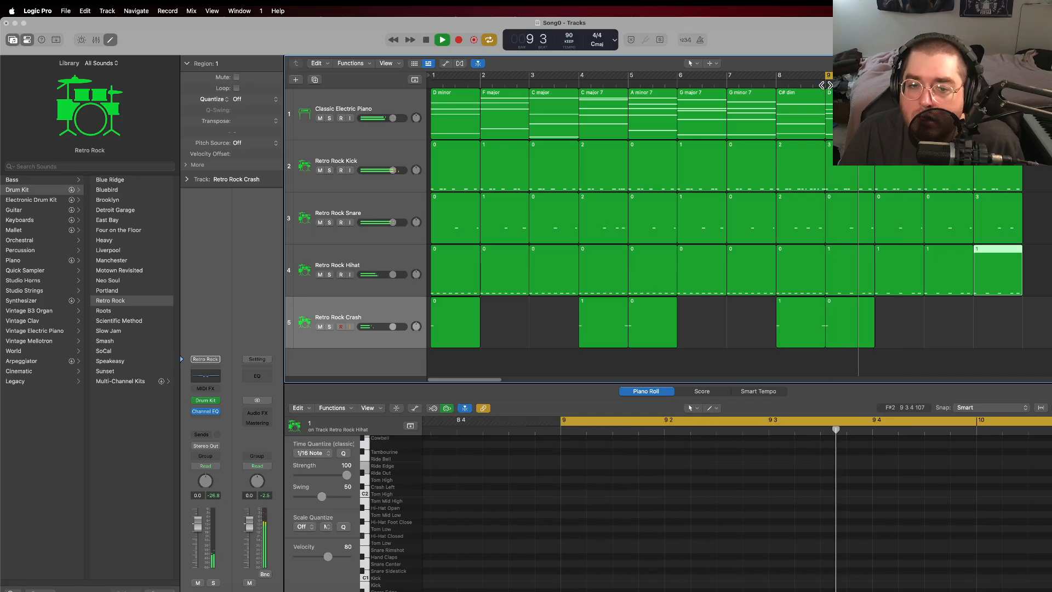
left_click_drag(393, 274, 399, 274)
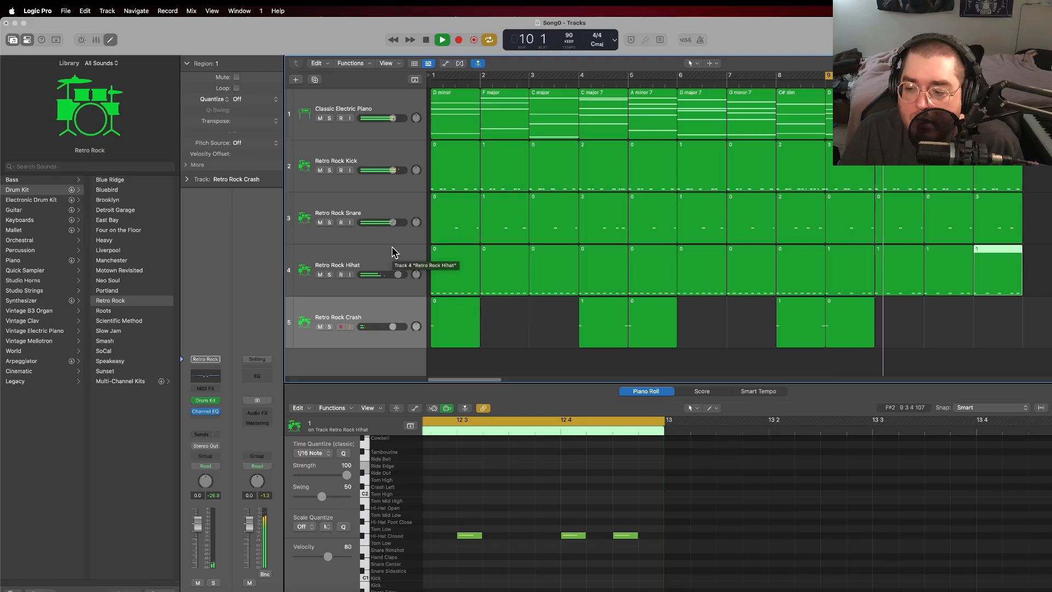
left_click(936, 321)
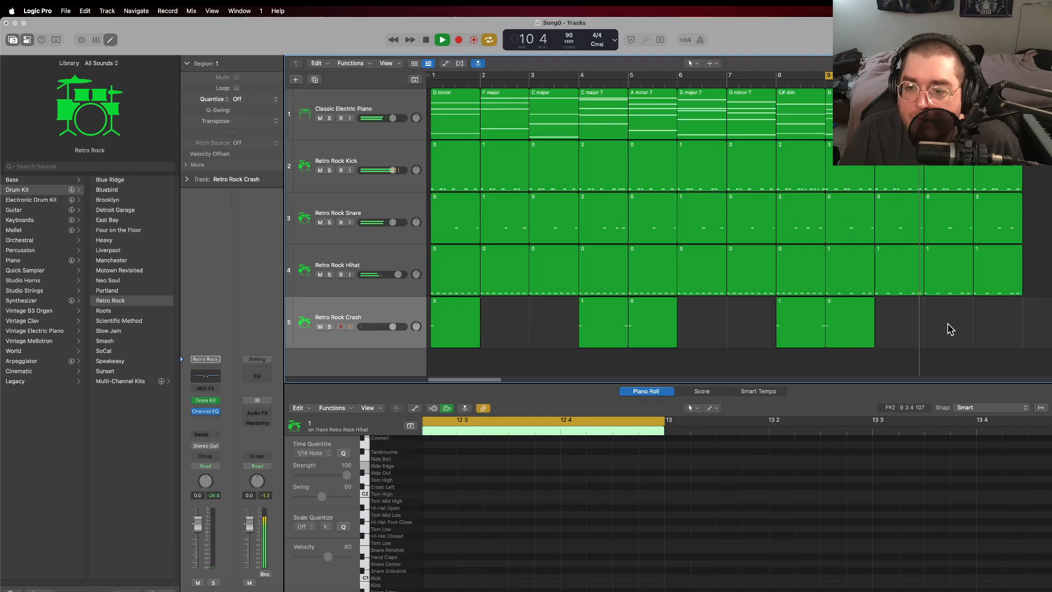
Step: Repeat the kick, snare, hi-hat and crash regions of bars 9 to 12 into bars 13 to 16, and play on with the cycle off
left_click_drag(491, 377, 533, 381)
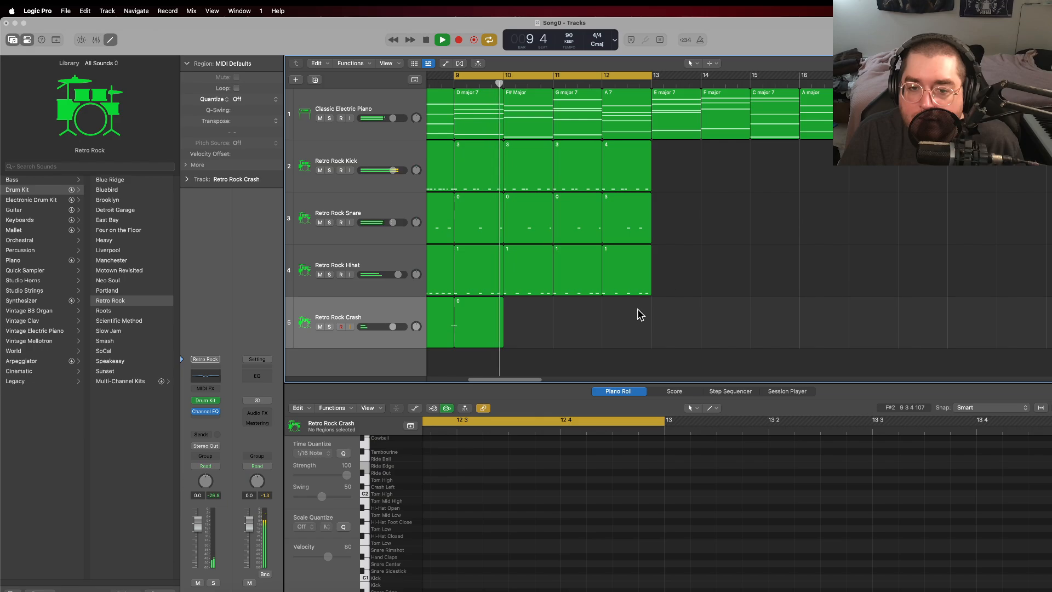
left_click_drag(609, 317, 484, 164)
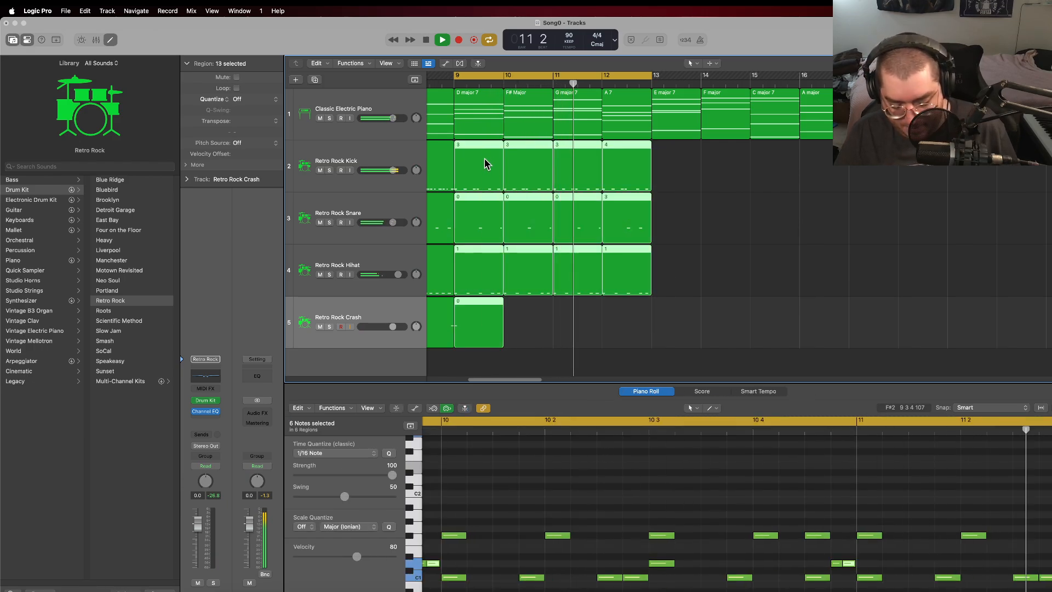
key("super+r")
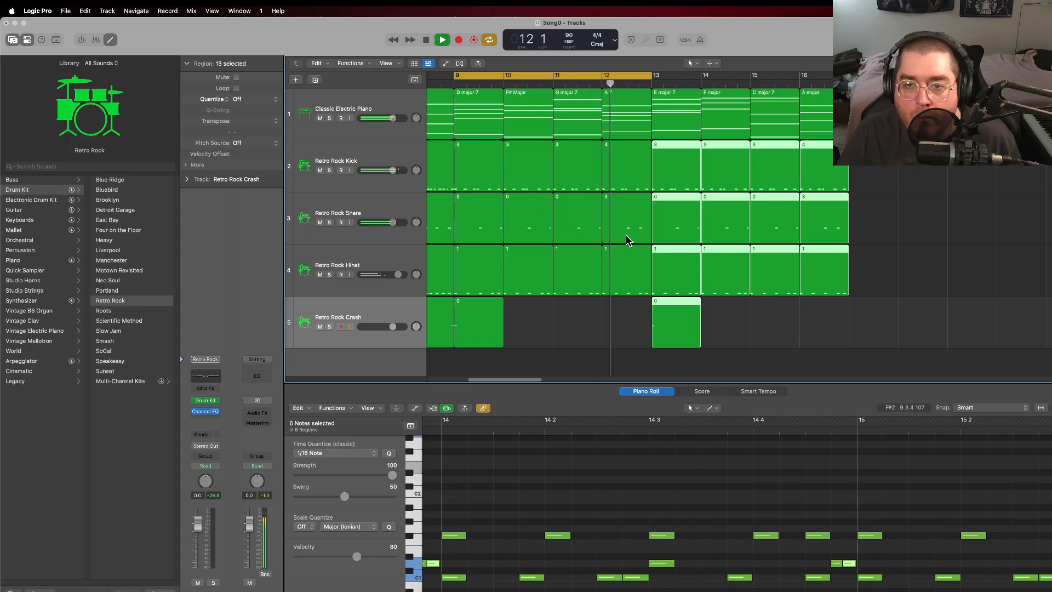
left_click(594, 76)
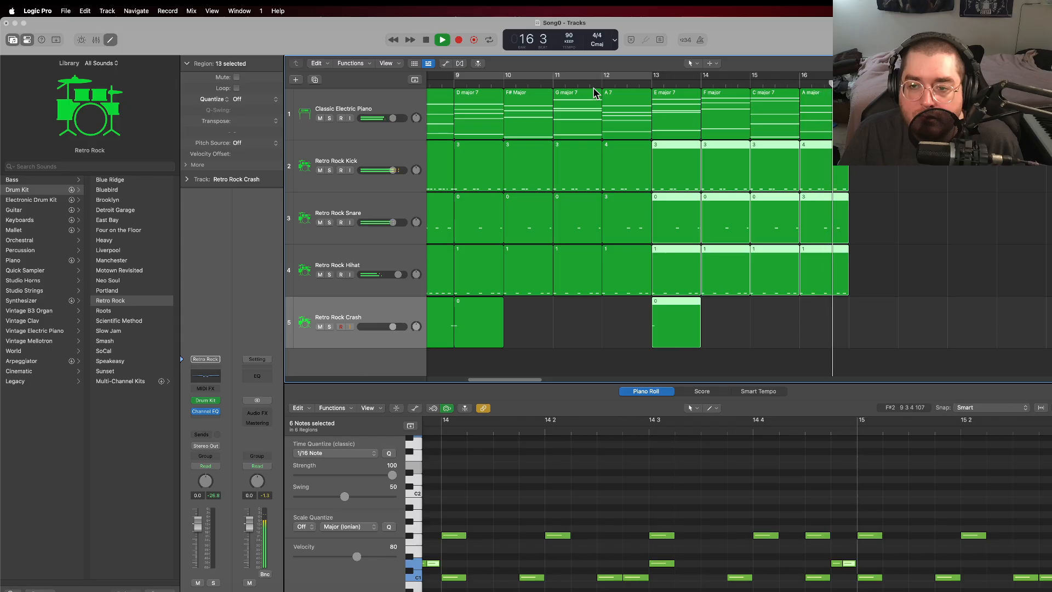
key("space")
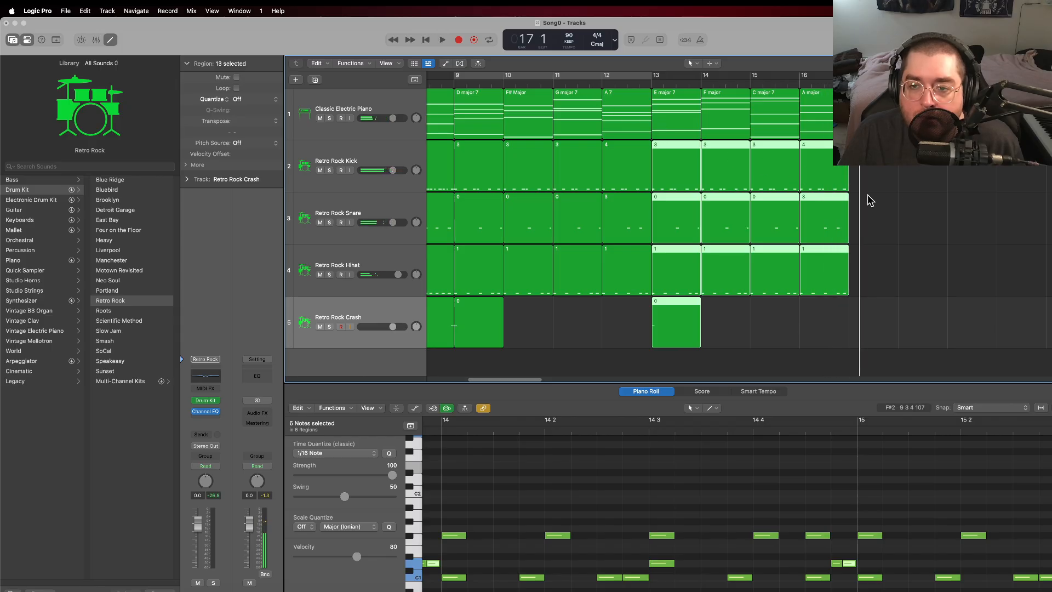
Step: Play bar 13 and compare its snare notes with the kick notes of the same bar
left_click(886, 184)
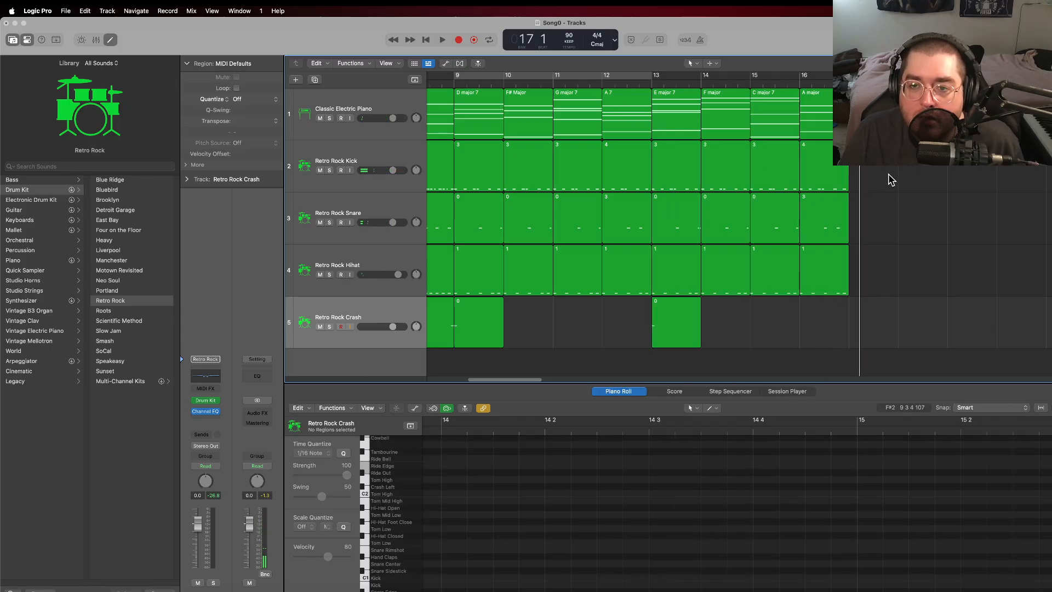
left_click(652, 84)
key("space")
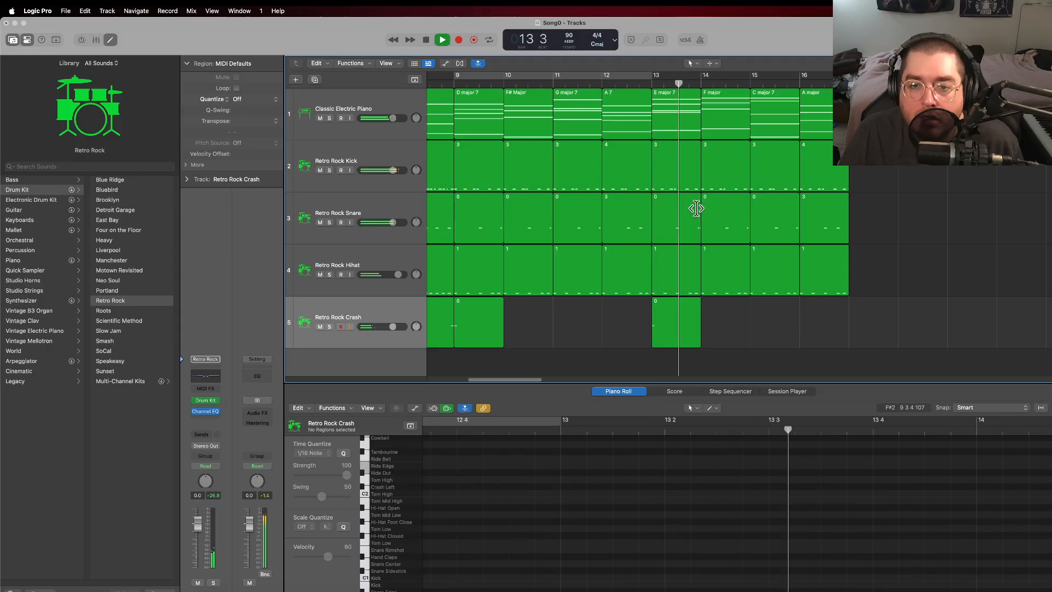
key("space")
left_click(679, 210)
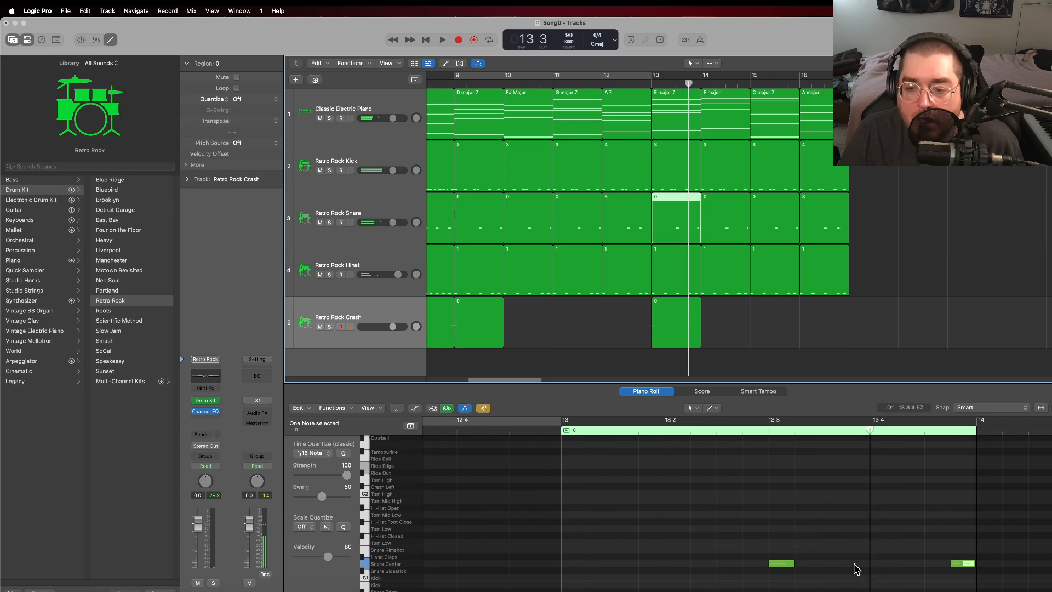
left_click(677, 169, "shift")
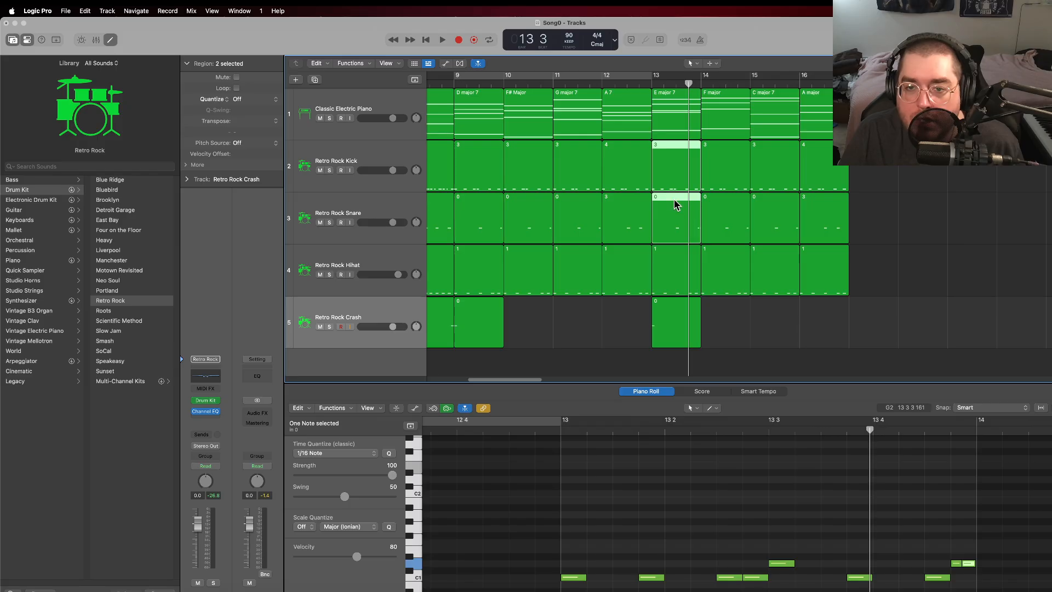
left_click(681, 218)
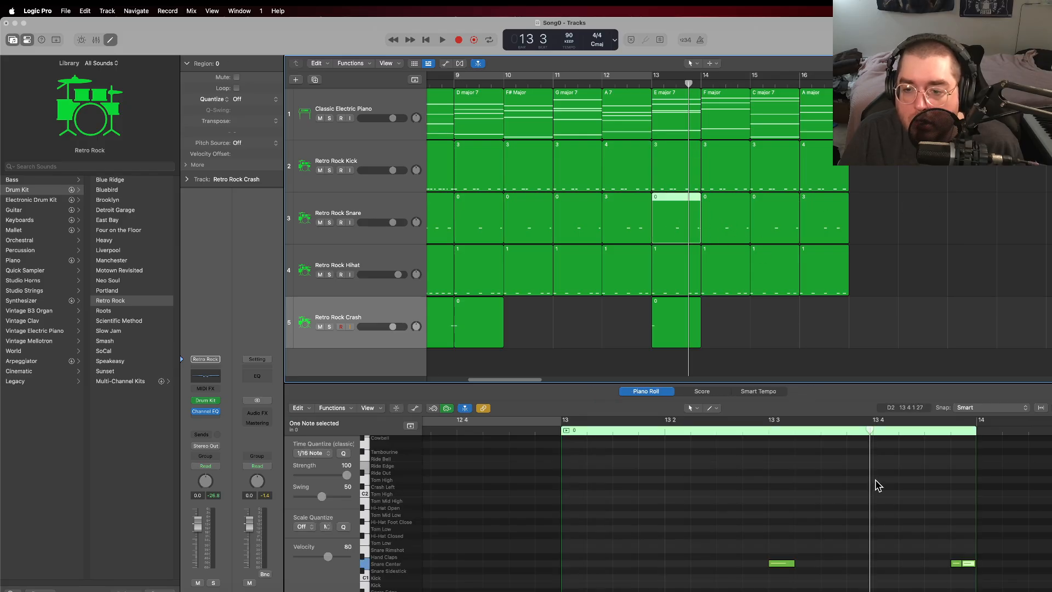
Step: Try a Snare Center note on the offbeat of beat 3 in the bar 13 snare region, and play the bar
right_click(831, 564)
left_click(833, 487)
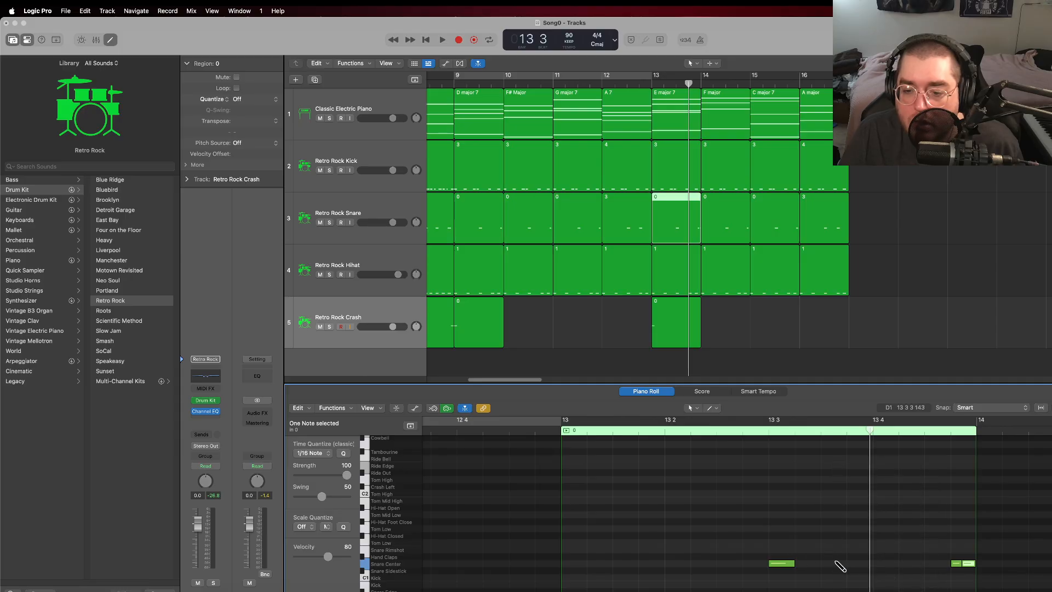
left_click(655, 83)
key("space")
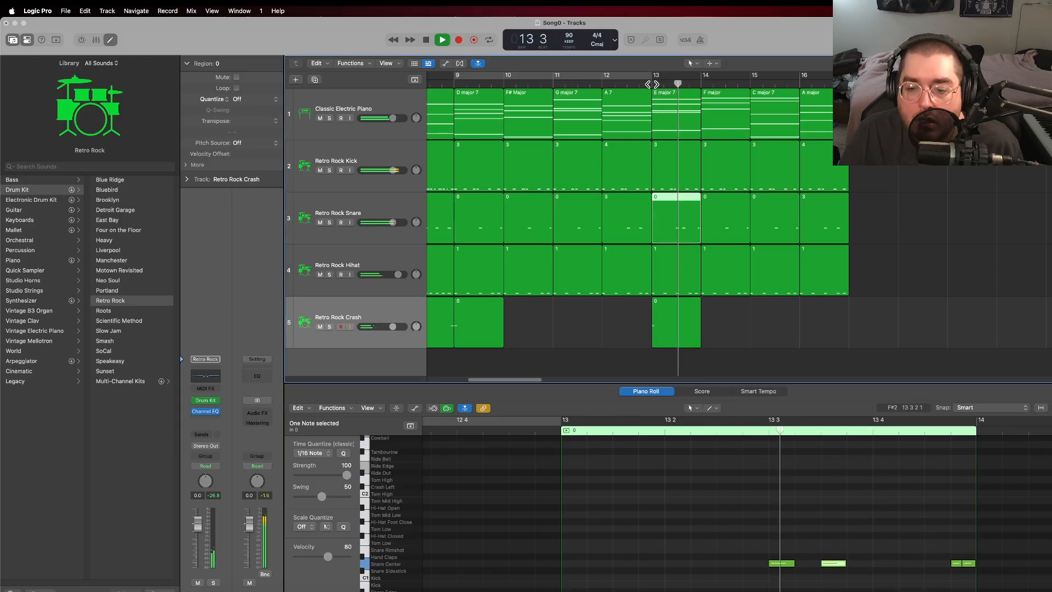
key("space")
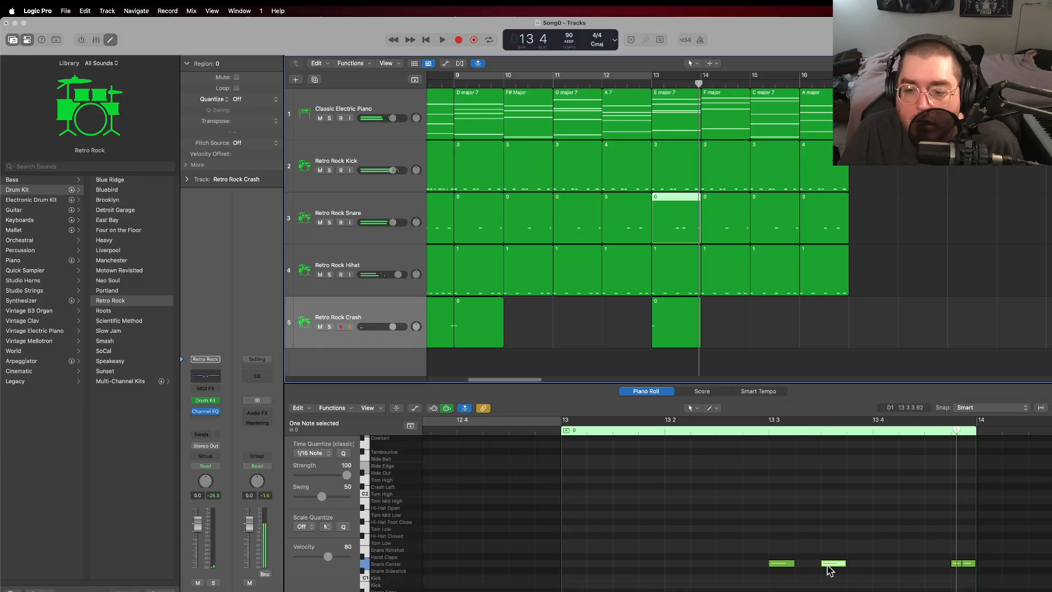
Step: Trim the start of the offbeat snare note after beat 3, replay bar 13, and delete that note
left_click_drag(824, 564, 835, 564)
double_click(654, 85)
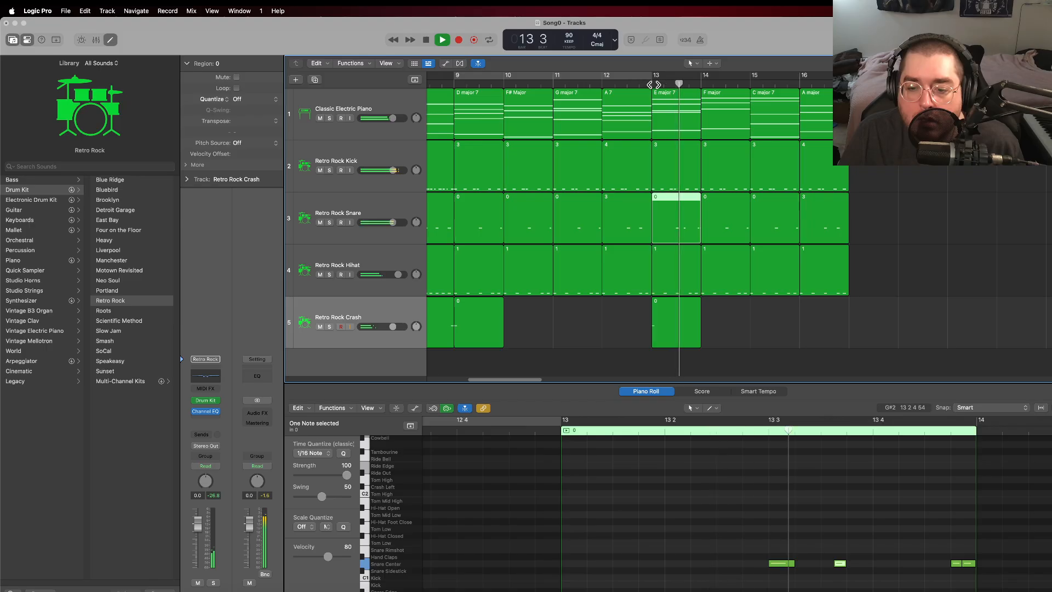
key("space")
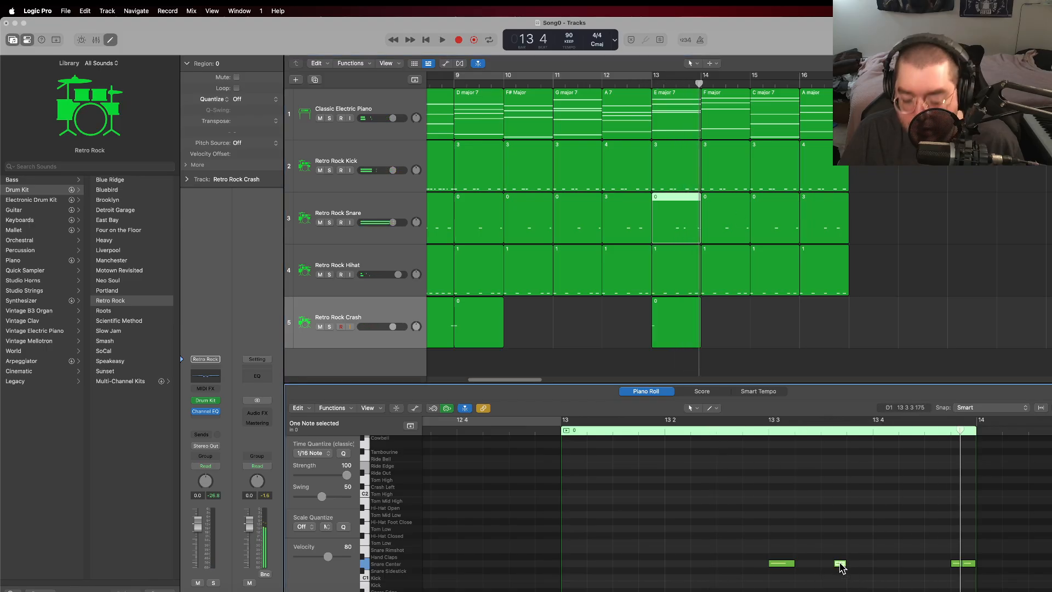
key("BackSpace")
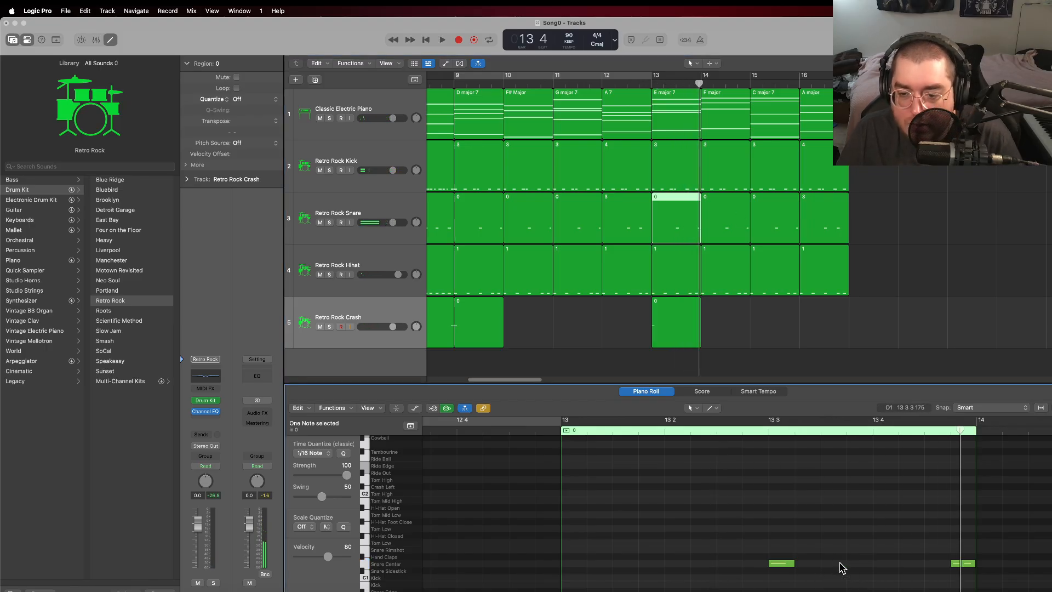
Step: Play the drums from bar 13 and review the kick and snare regions of that bar
left_click(652, 83)
key("space")
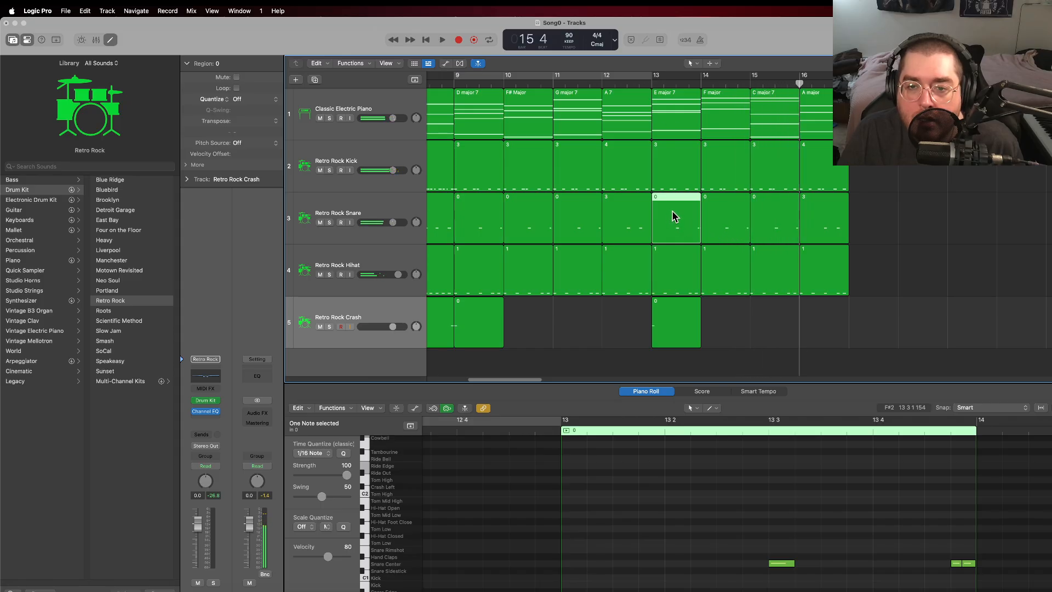
left_click(688, 220)
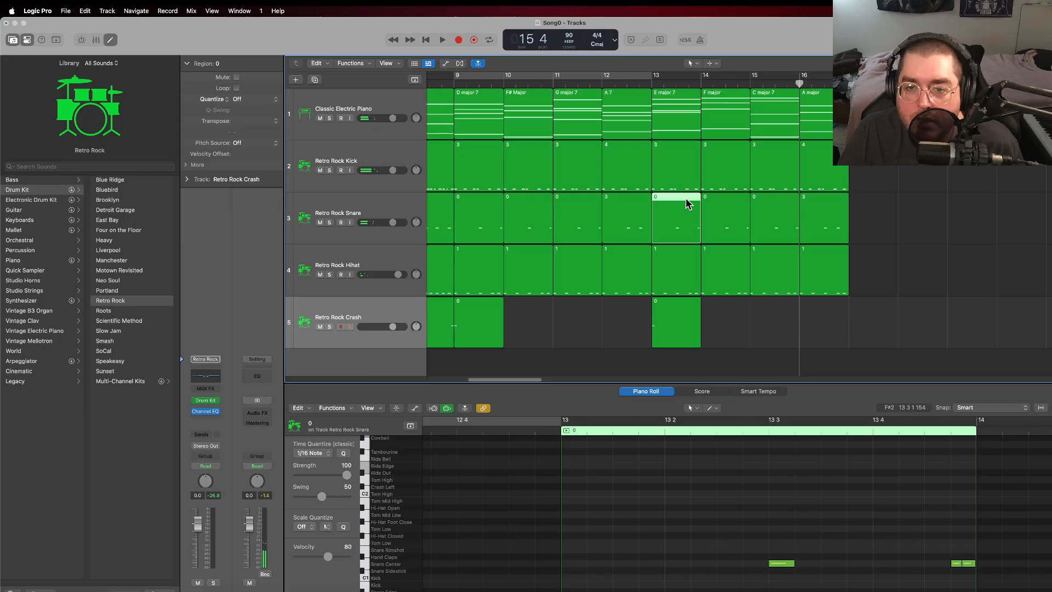
left_click(688, 171, "shift")
left_click(695, 230)
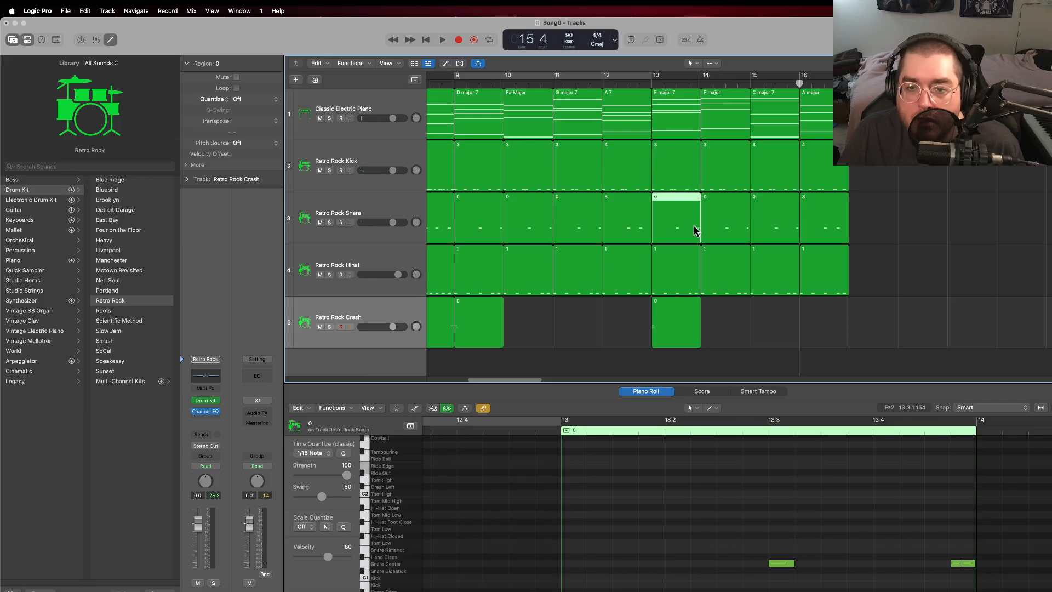
Step: Add a Snare Center note on beat 4 of bar 13, lengthen it to a sixteenth, and play from bar 13
left_click(884, 564)
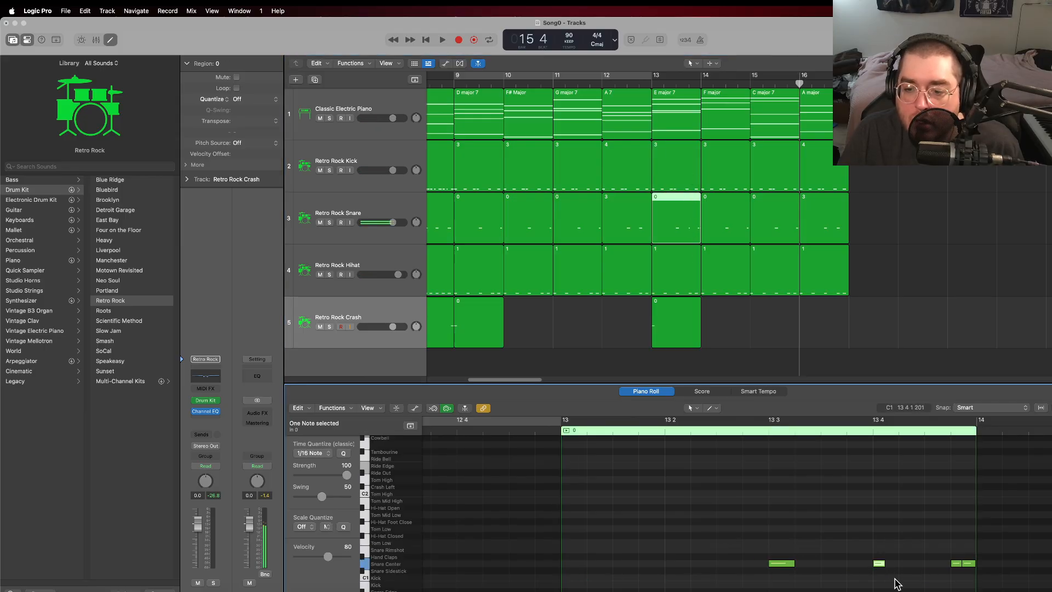
left_click_drag(893, 564, 899, 570)
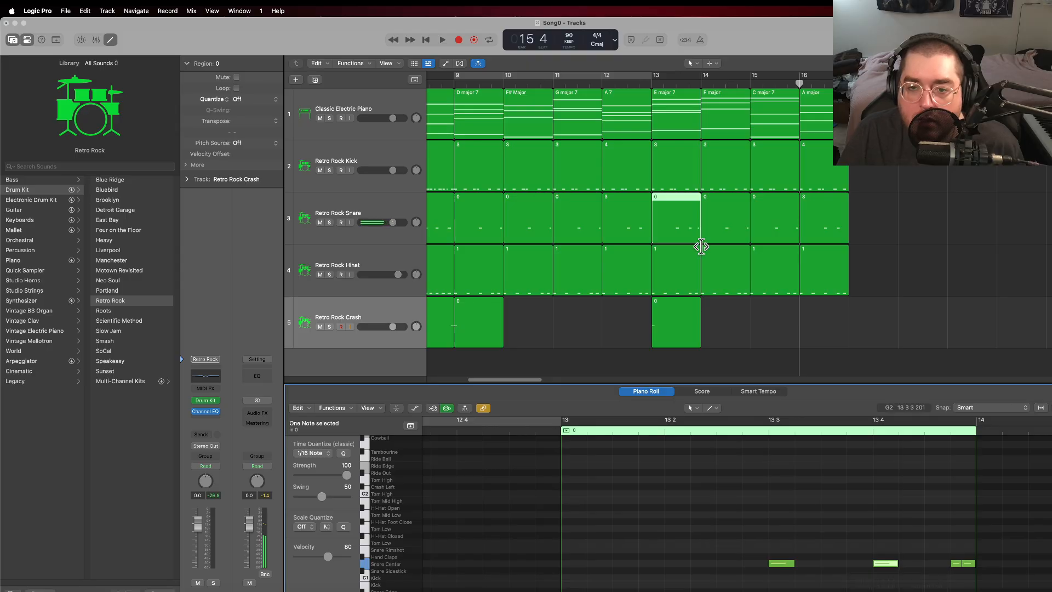
double_click(651, 82)
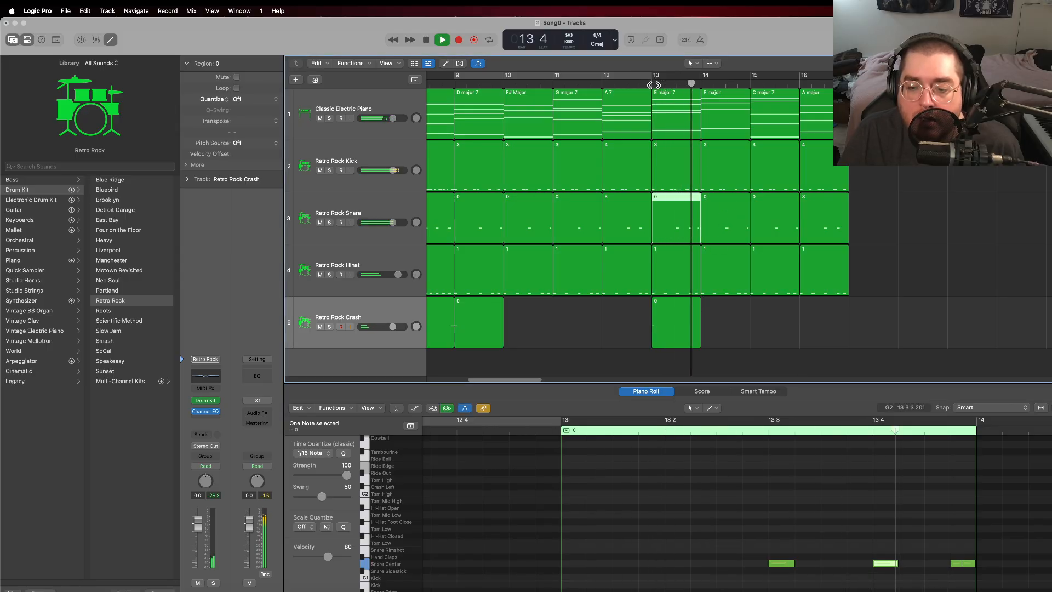
key("space")
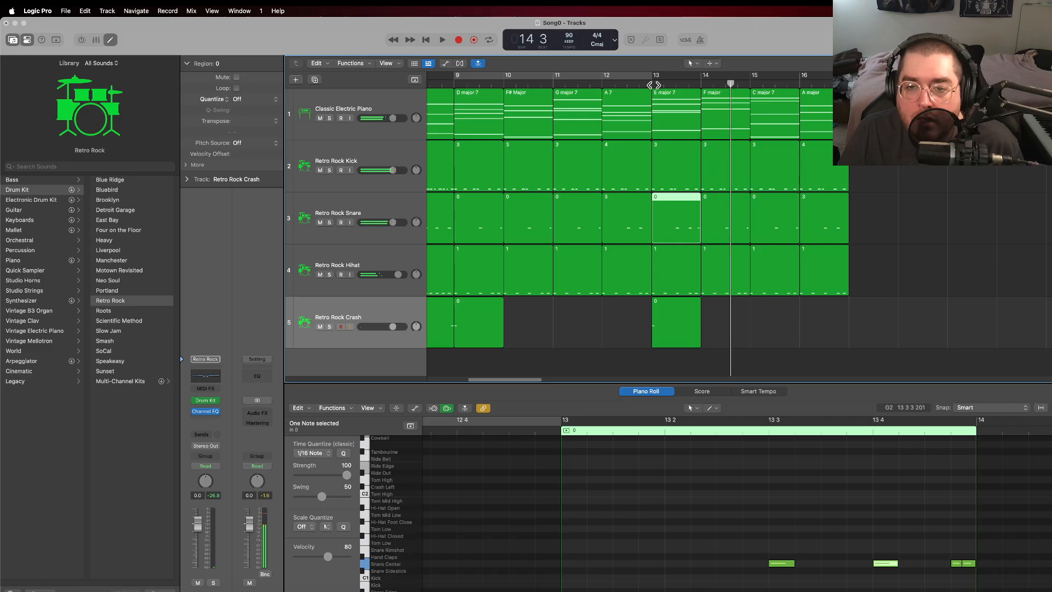
Step: Rename the bar 13 snare region to 4
right_click(662, 196)
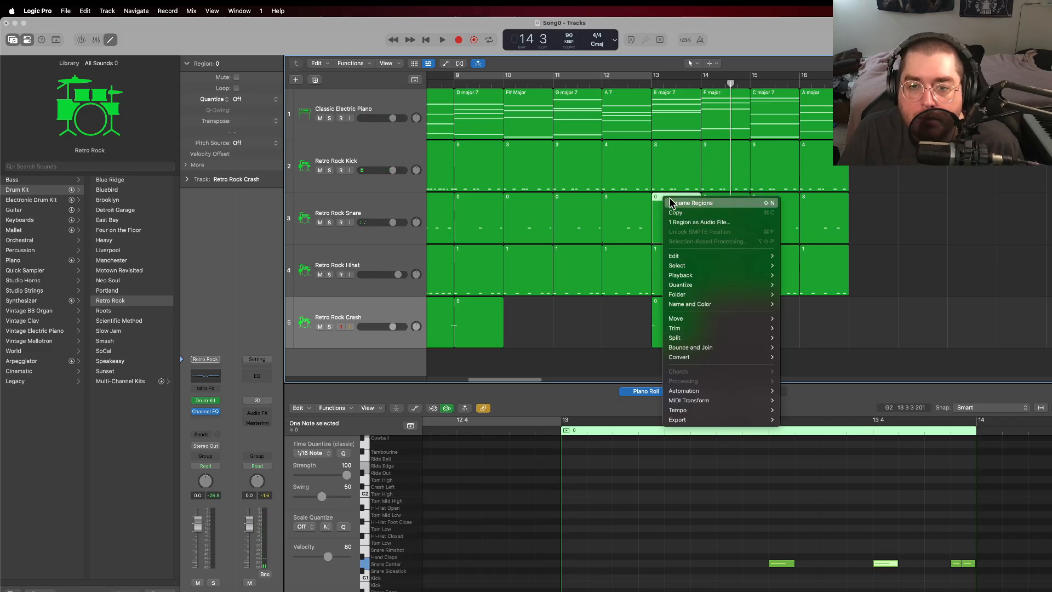
left_click(672, 202)
key("shift+n")
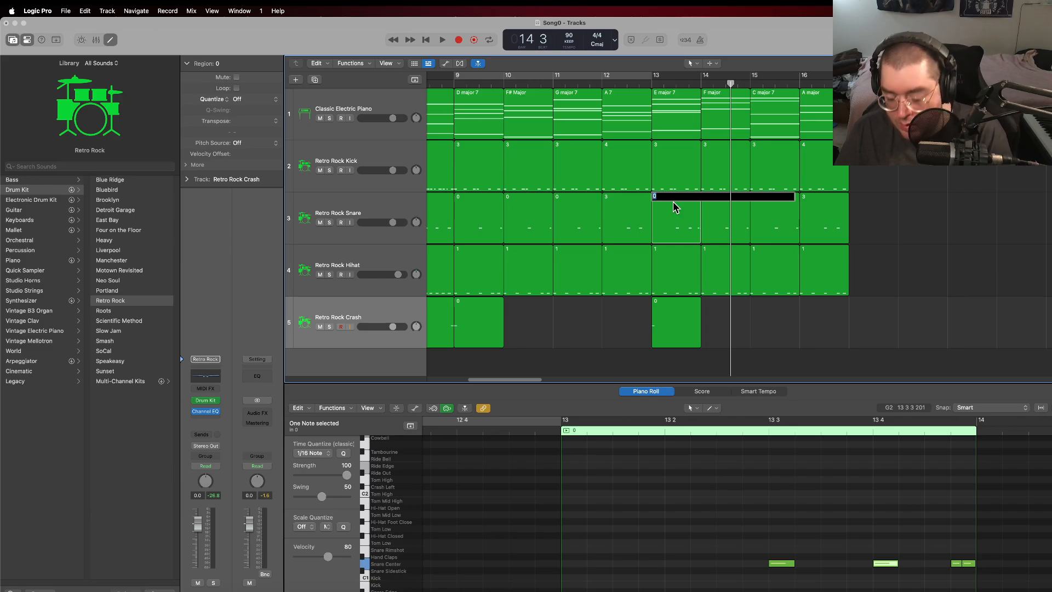
type("4")
key("Return")
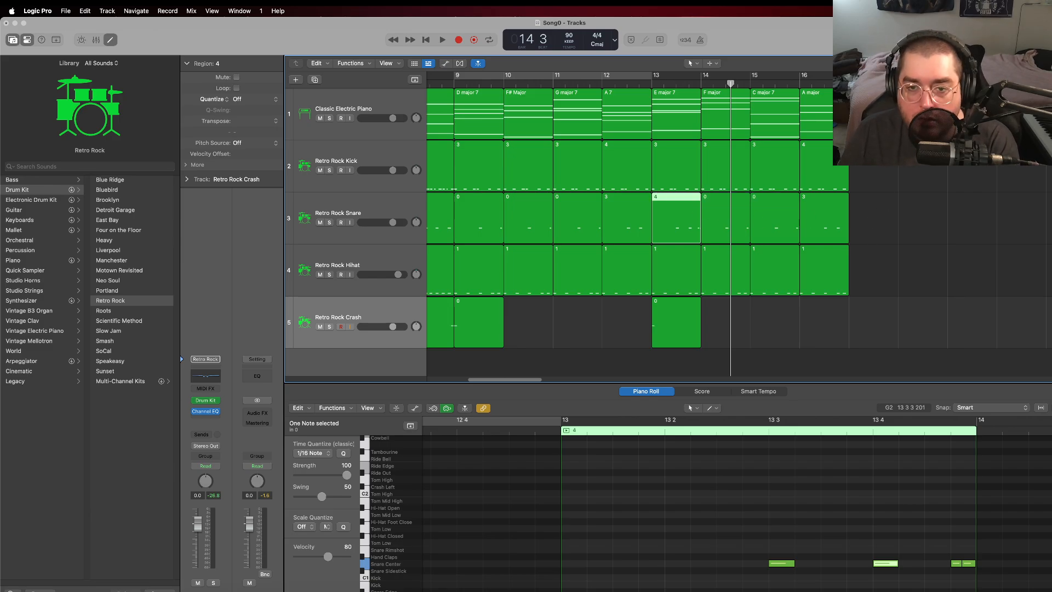
Step: Replace the snare regions in bars 14 and 15 with repeats of the bar 13 snare region
left_click(775, 217)
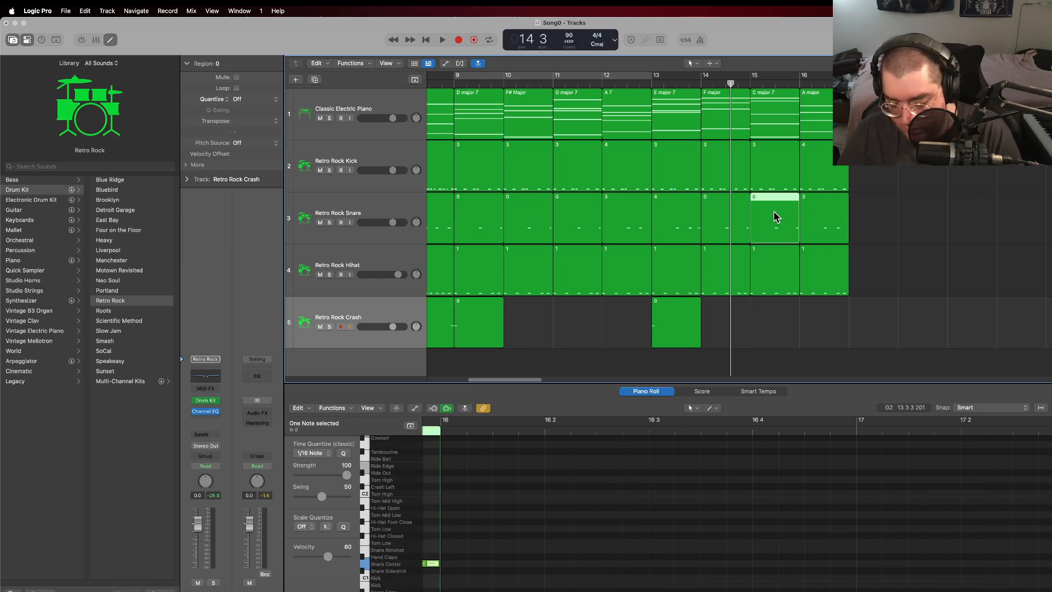
key("Delete")
left_click(716, 216)
key("Delete")
left_click(690, 218)
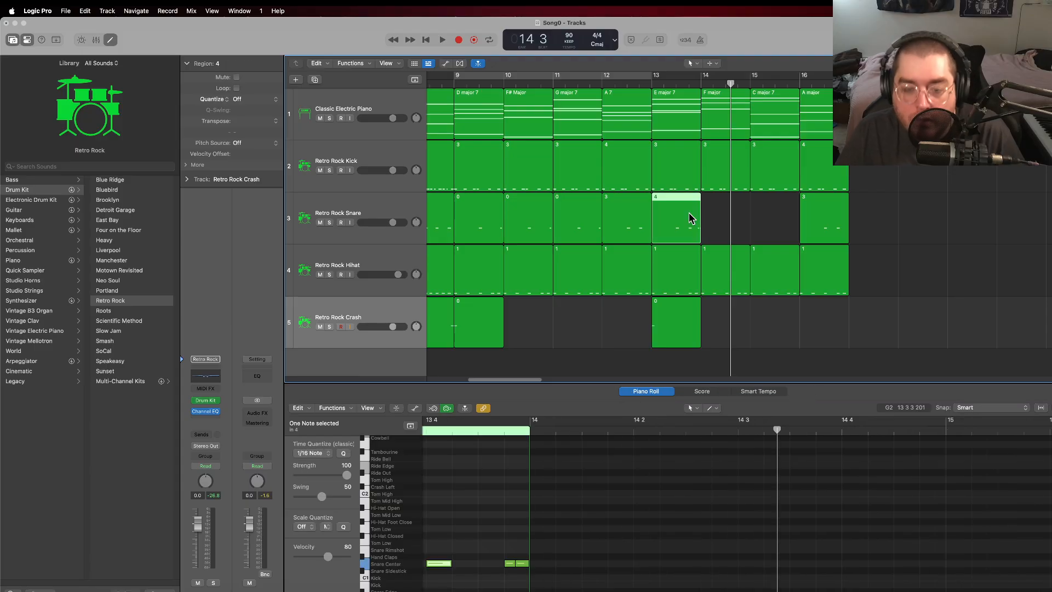
key("super+r")
key("super+r")
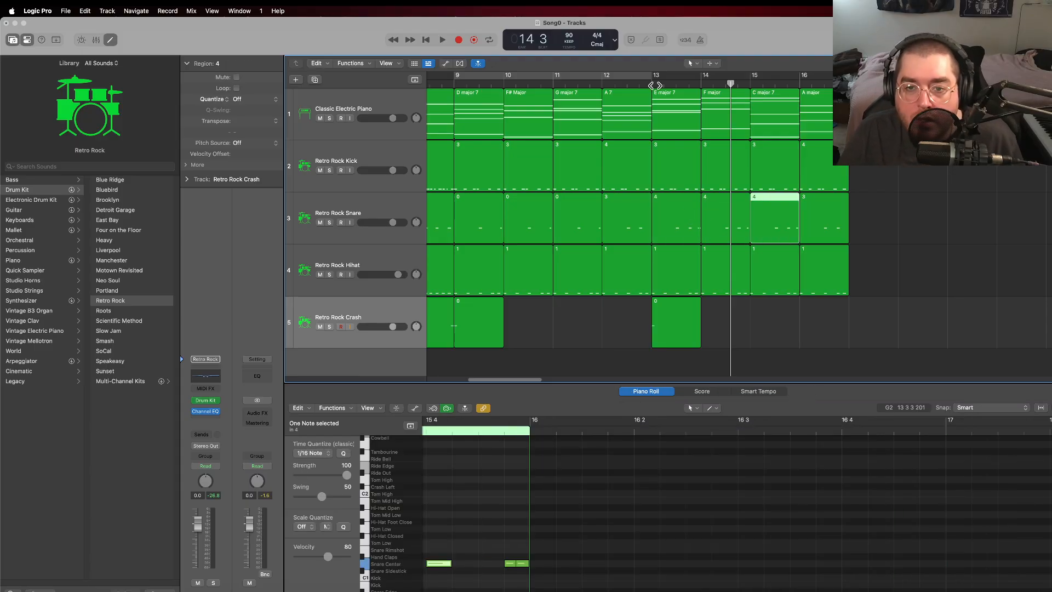
Step: Play the song from bar 13 through the end of bar 16
left_click(654, 88)
key("space")
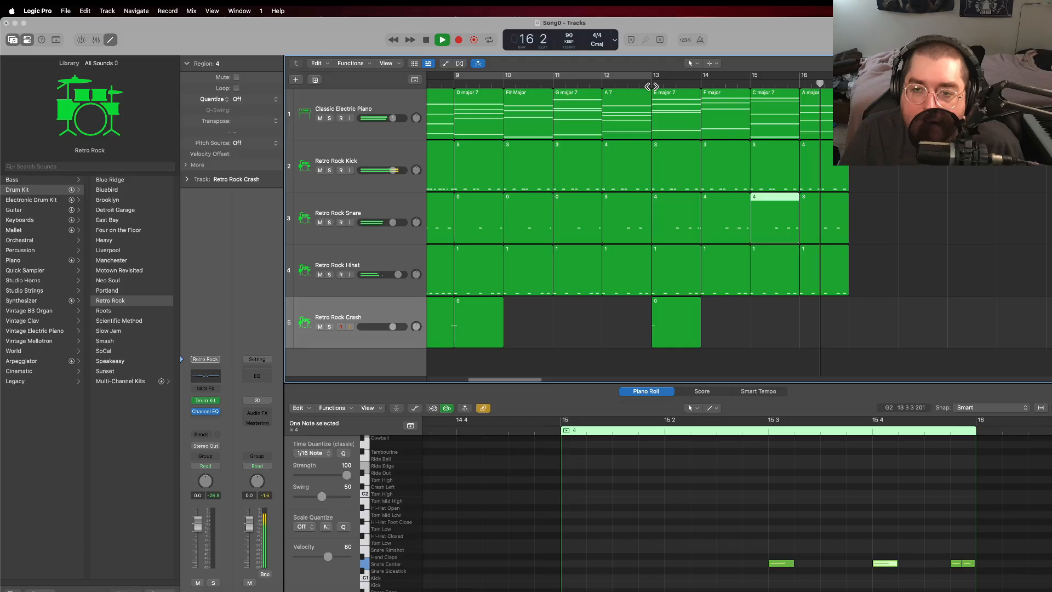
key("space")
left_click(885, 172)
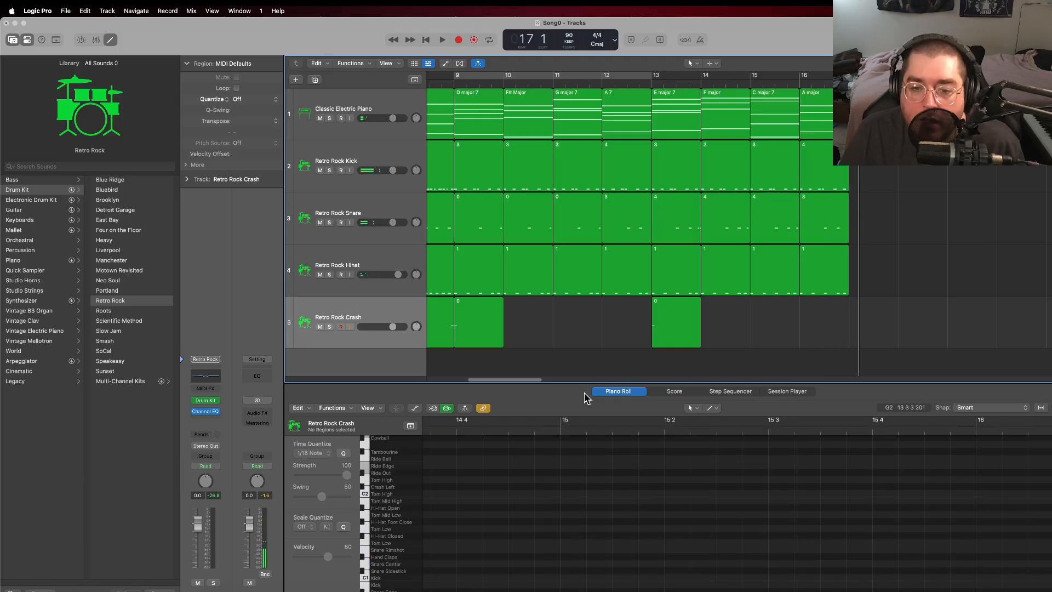
Step: Set the cycle range to cover bars 1 through 16 and play the whole song from the start
left_click_drag(528, 380, 486, 380)
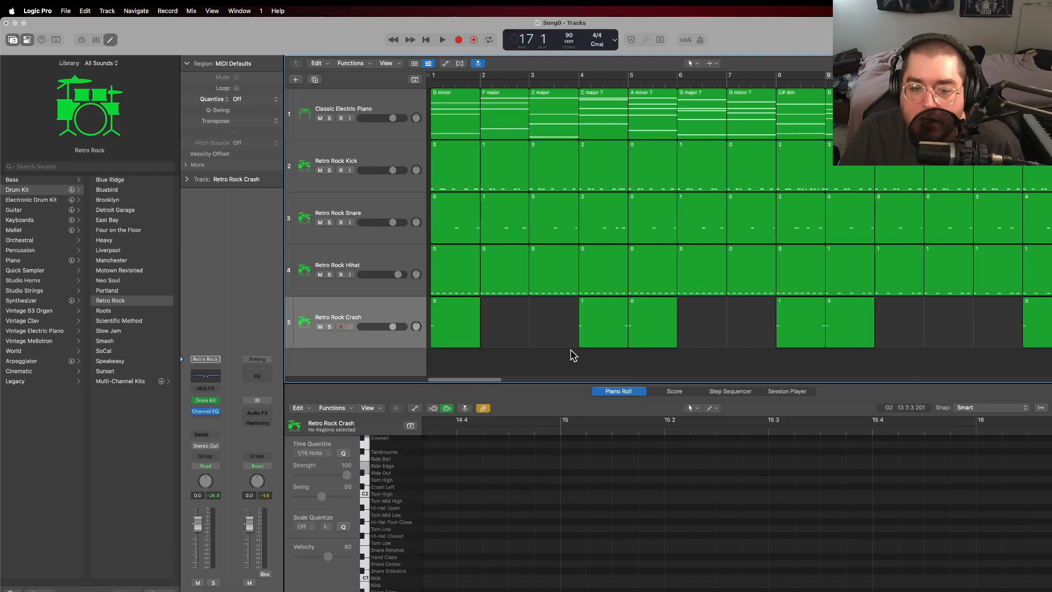
mouse_move(487, 380)
left_mouse_down()
mouse_move(524, 380)
mouse_move(468, 378)
mouse_move(541, 380)
mouse_move(478, 383)
left_mouse_up()
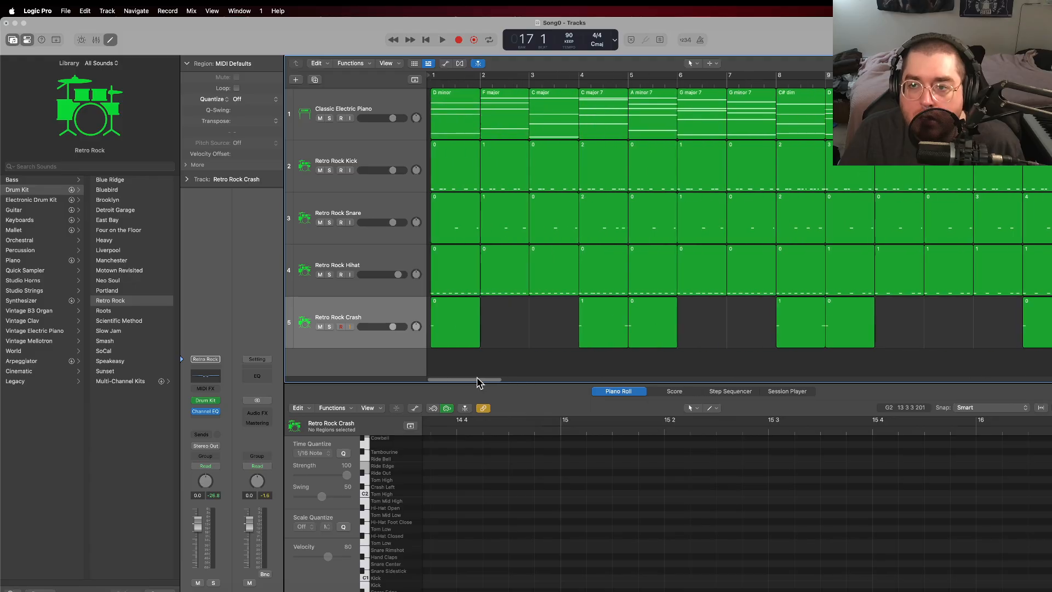
left_click_drag(439, 76, 1041, 77)
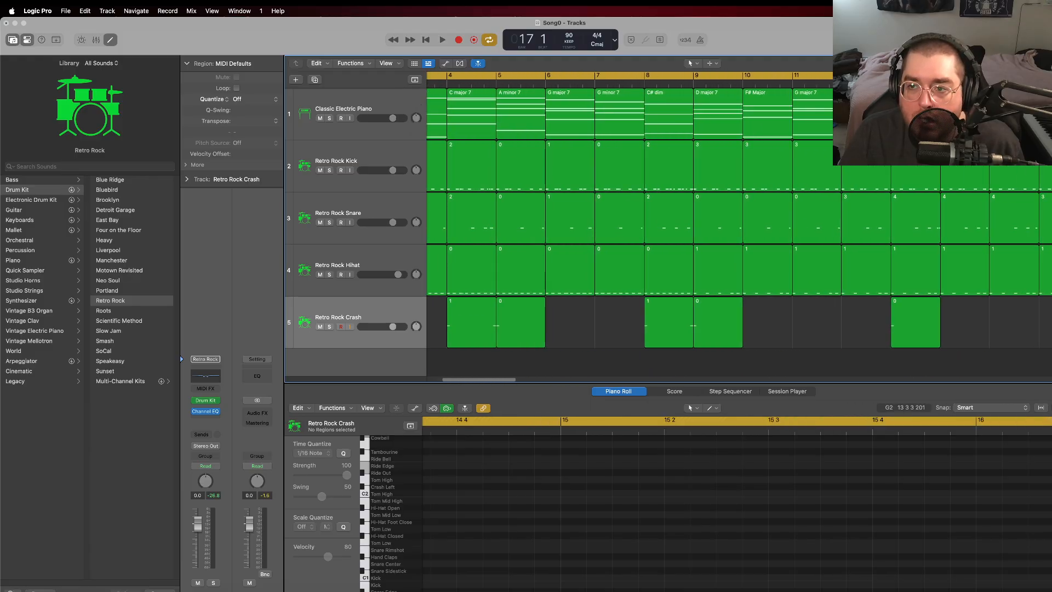
left_click_drag(509, 377, 480, 378)
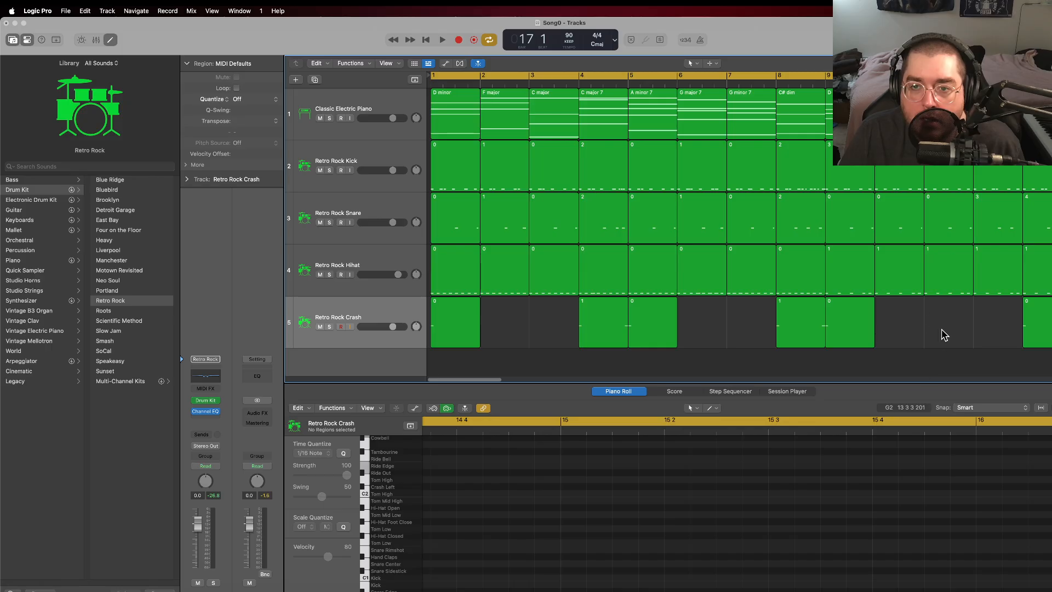
left_click(443, 39)
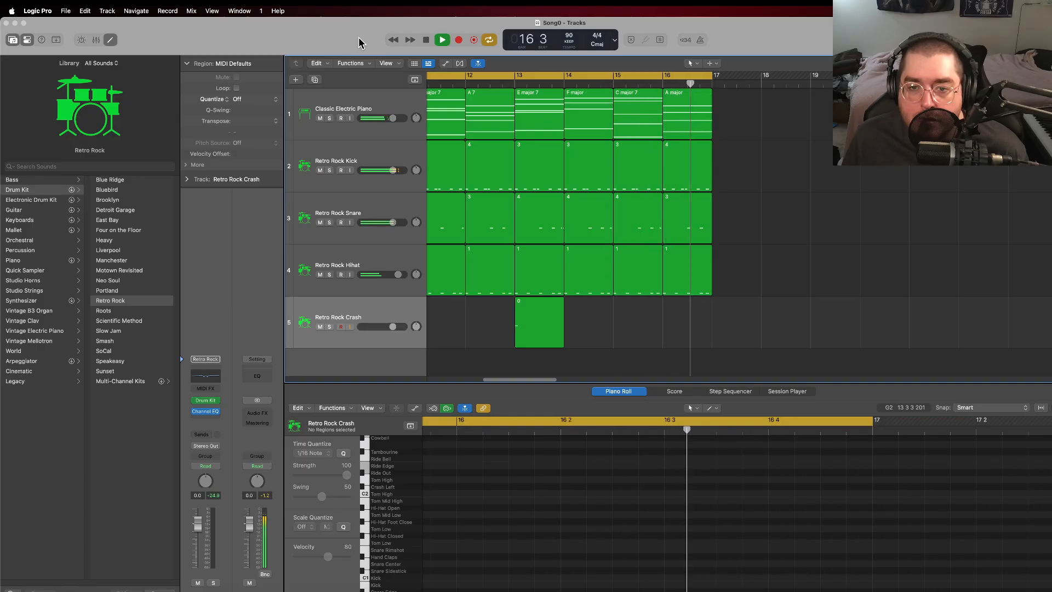
key("space")
Step: Open the bar 16 kick region, review its notes and play from bar 16
left_click_drag(483, 379, 535, 374)
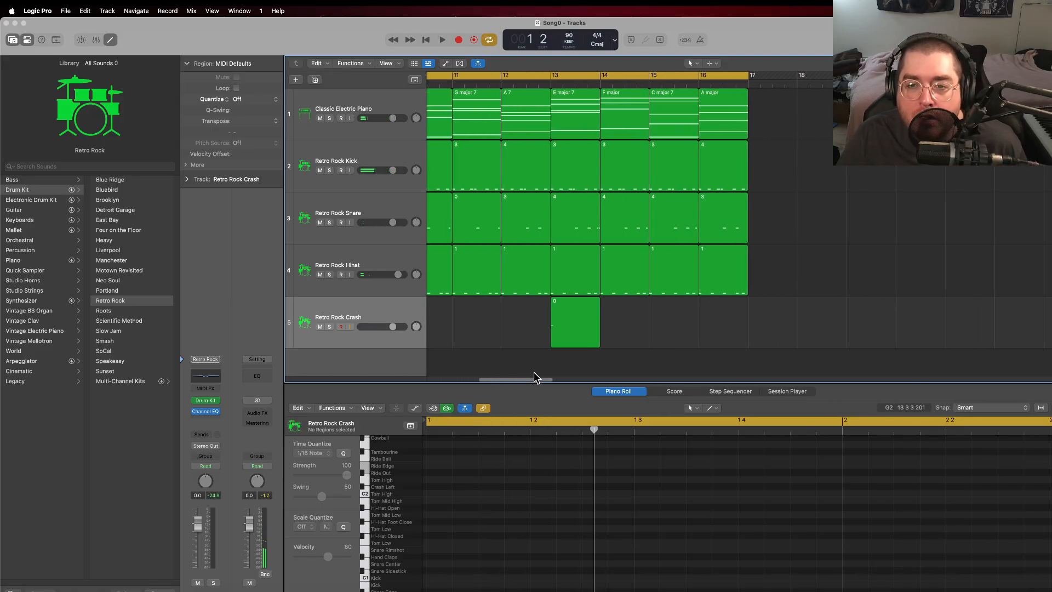
left_click(721, 176)
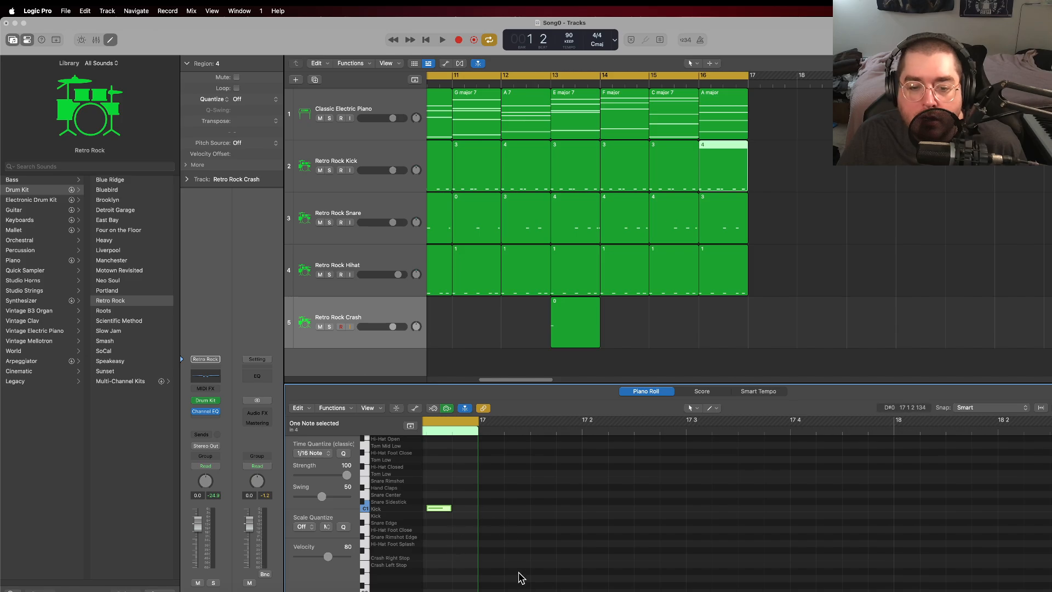
left_click_drag(583, 508, 556, 511)
left_click(573, 483)
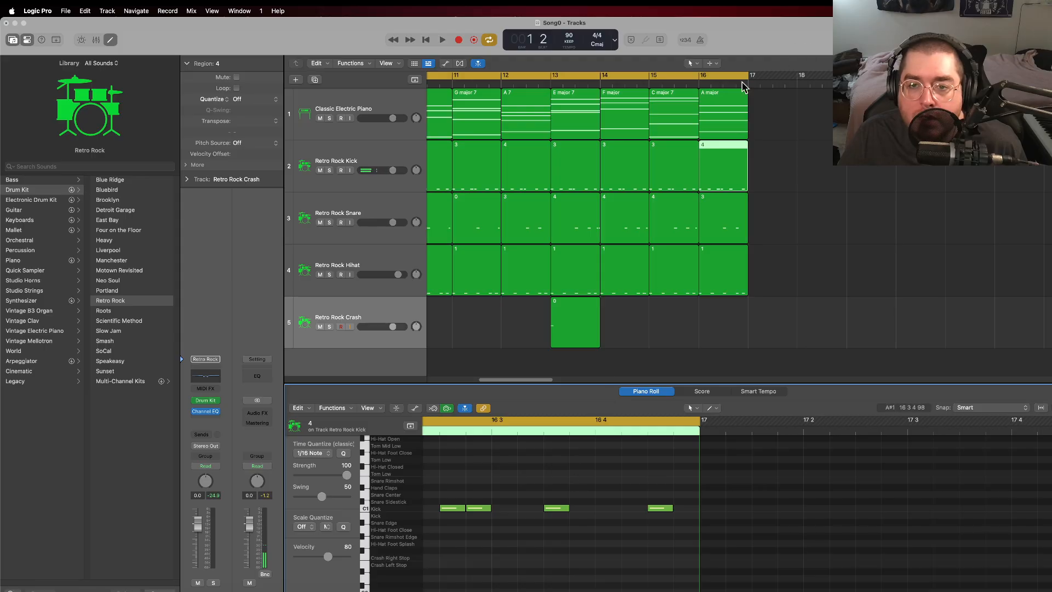
key("space")
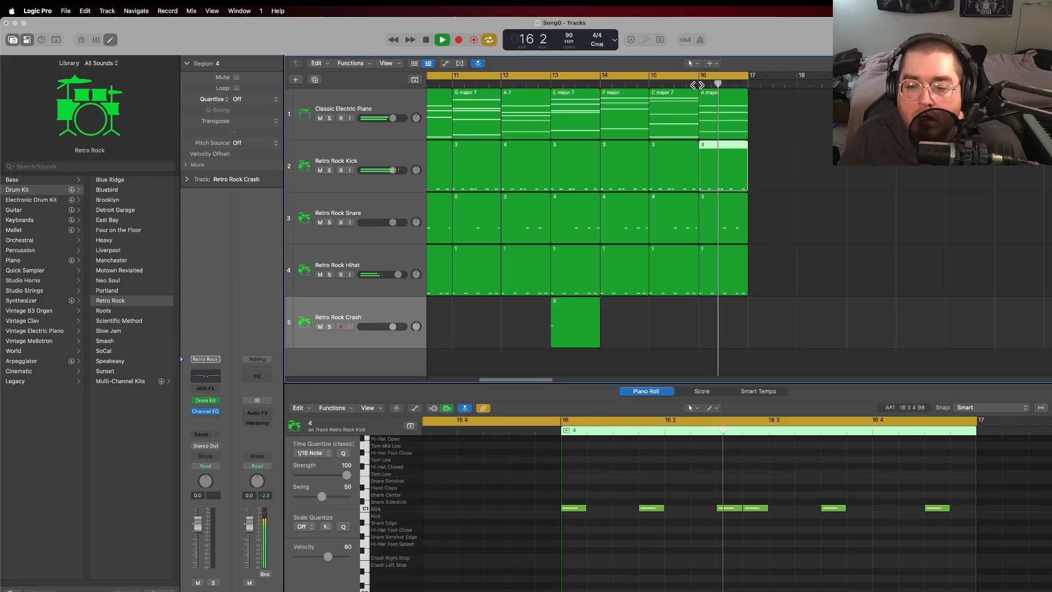
key("space")
Step: Add a sixteenth Snare Center note directly after the beat 4 note in the bar 16 snare region
left_click_drag(492, 379, 541, 379)
left_click(754, 219)
left_click(897, 507)
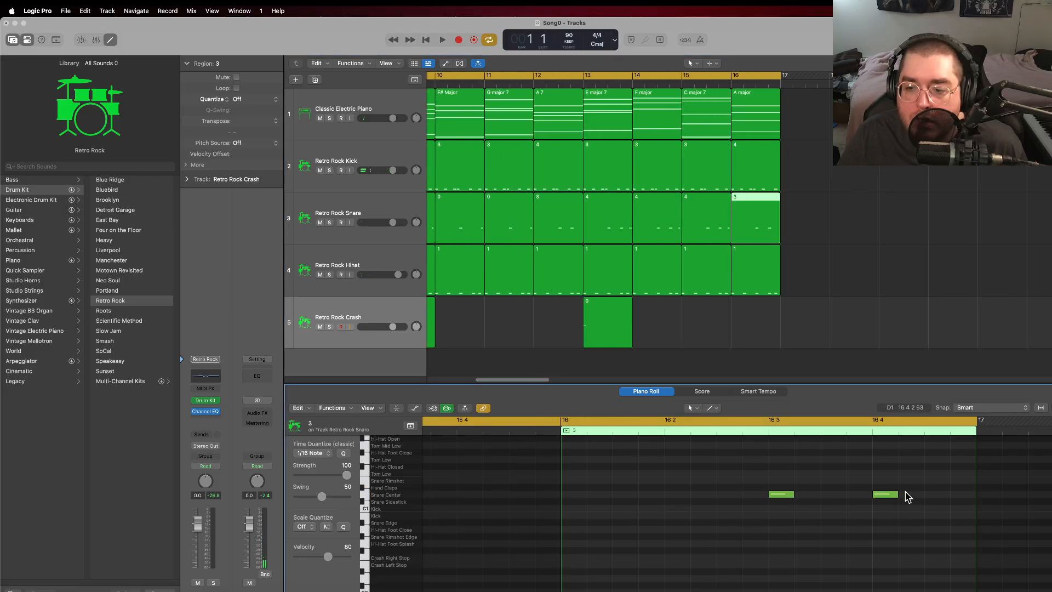
left_click(905, 495)
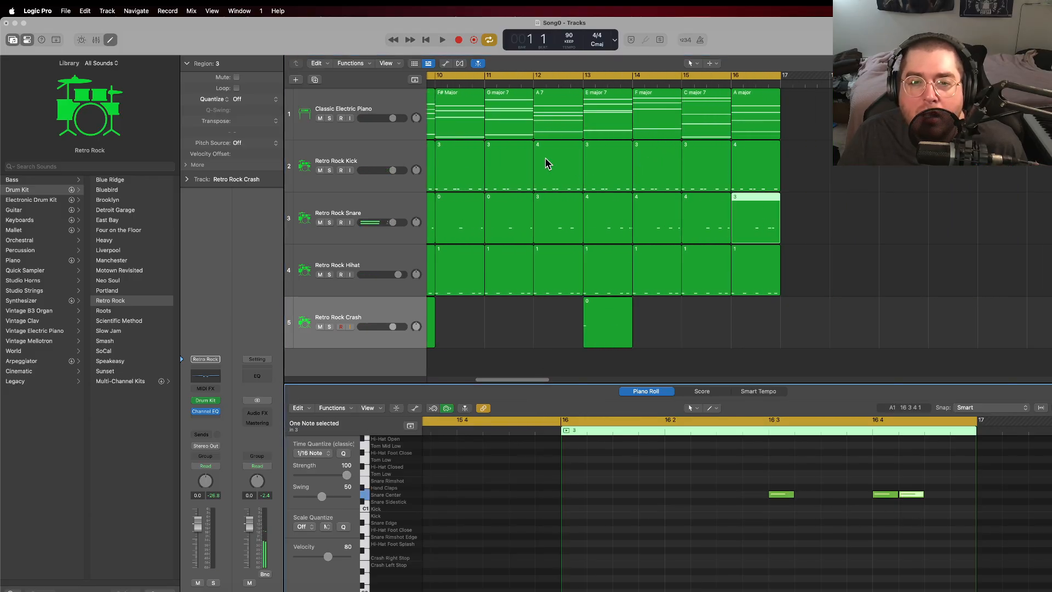
Step: Open the bar 13 kick region and play from bar 13 to review the kick pattern
left_click(600, 151)
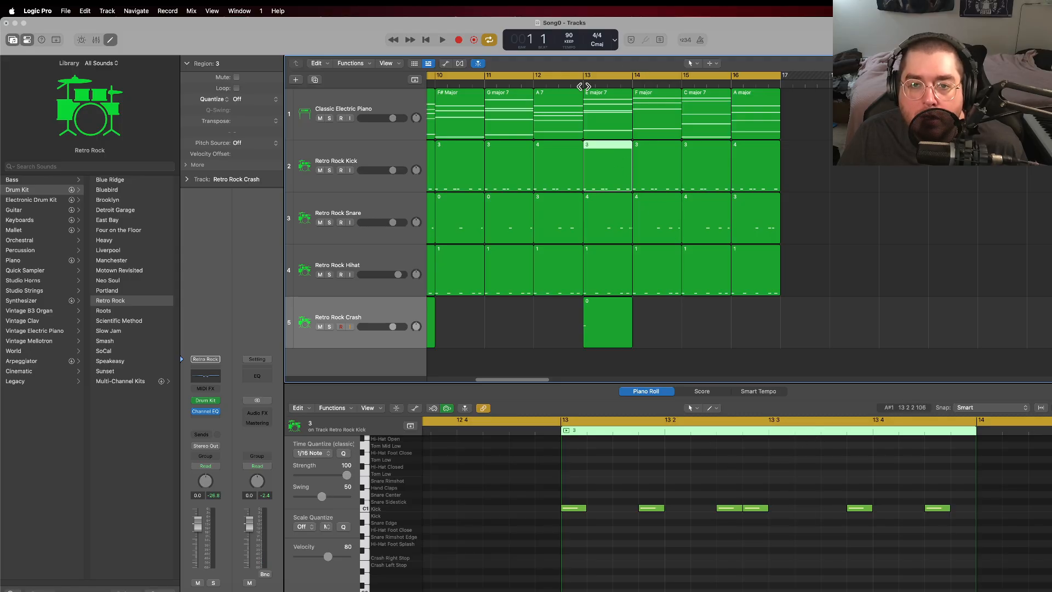
key("space")
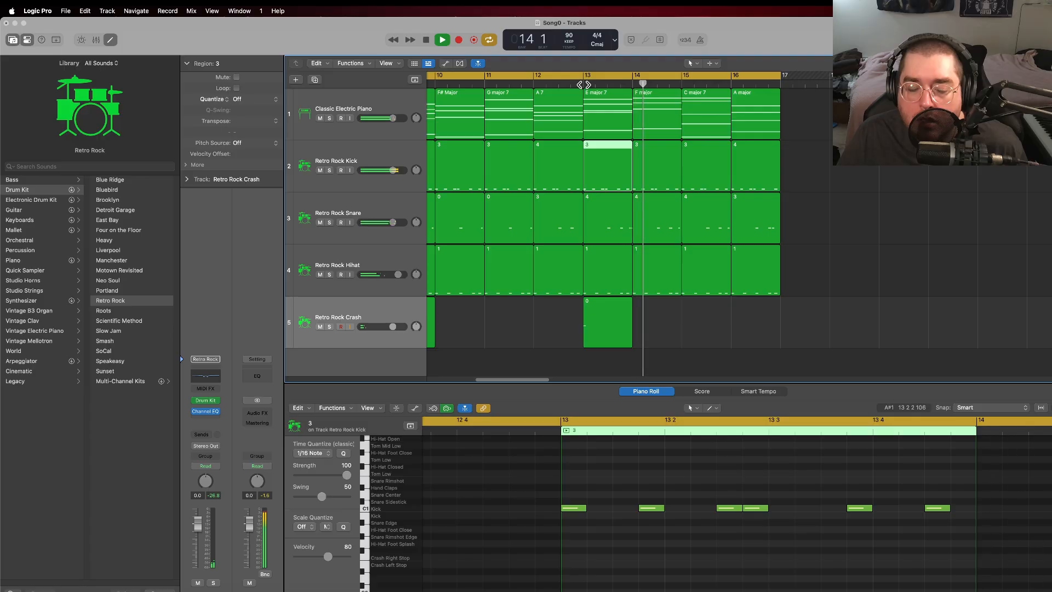
key("space")
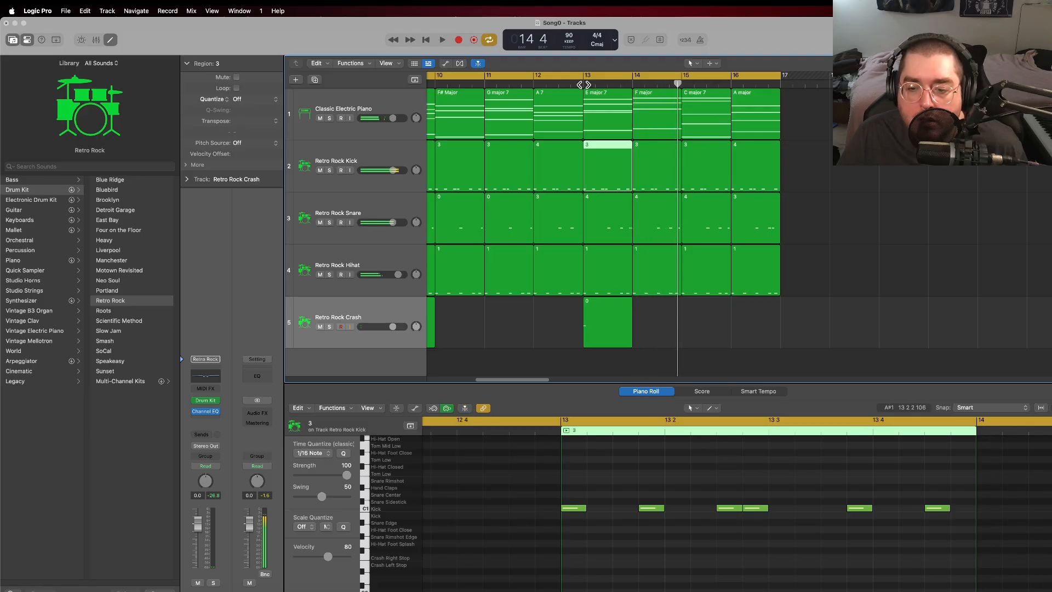
key("space")
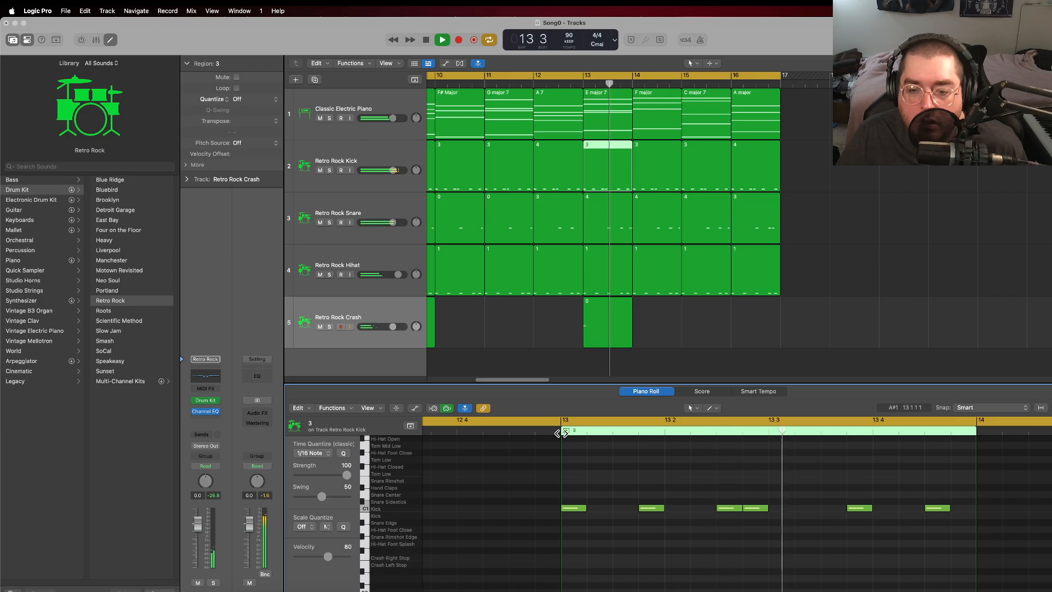
key("space")
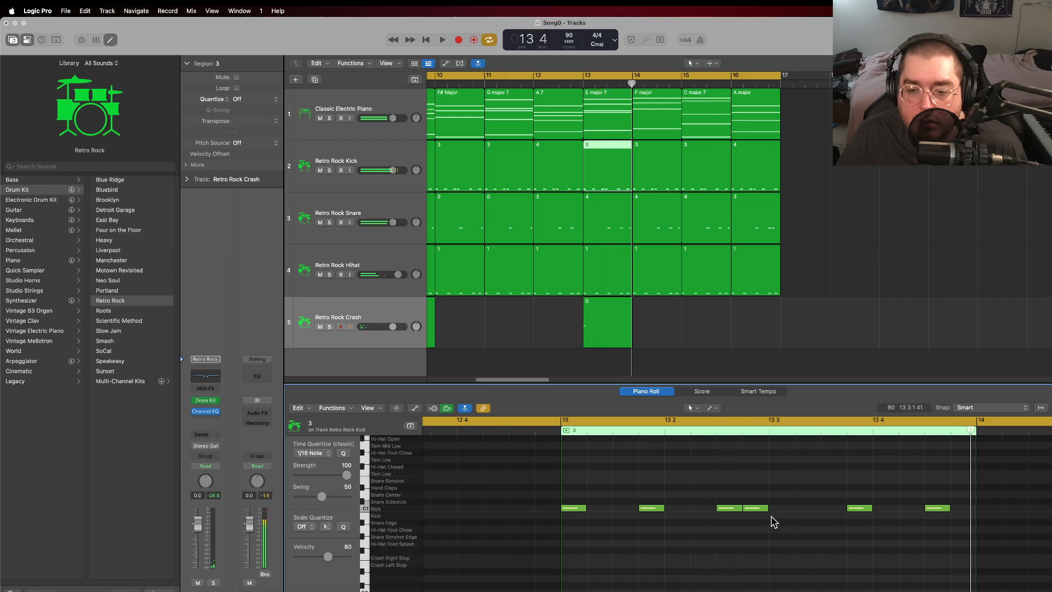
Step: Halve the kick note just before beat 3 of bar 13, add an equally short kick directly after it, and play the bar
left_click_drag(767, 509, 754, 513)
right_click(762, 495)
left_click(772, 467)
left_click_drag(749, 496, 762, 509)
left_click(632, 86)
left_click(584, 86)
key("space")
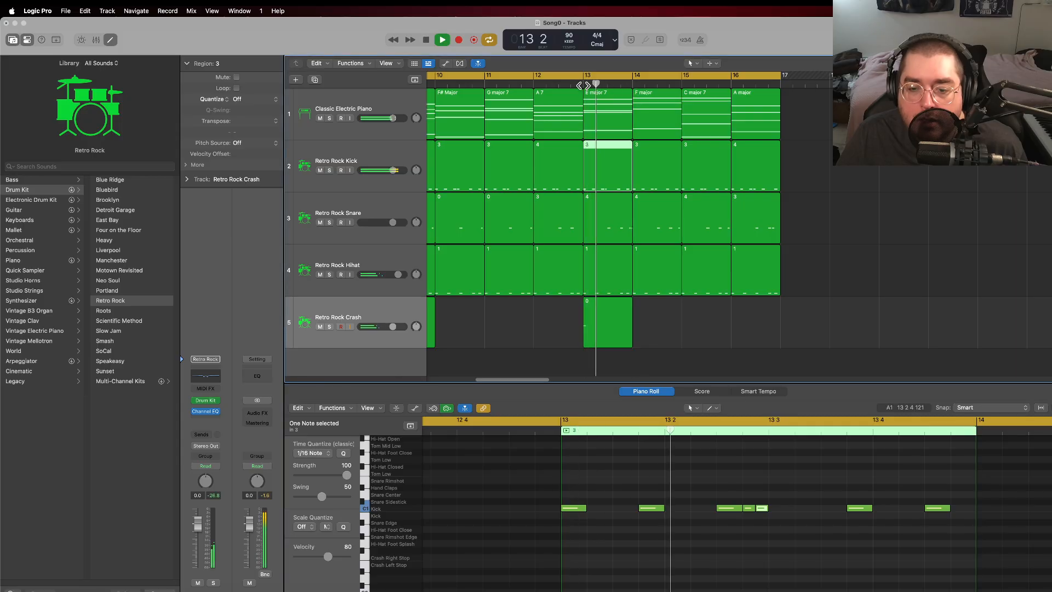
key("space")
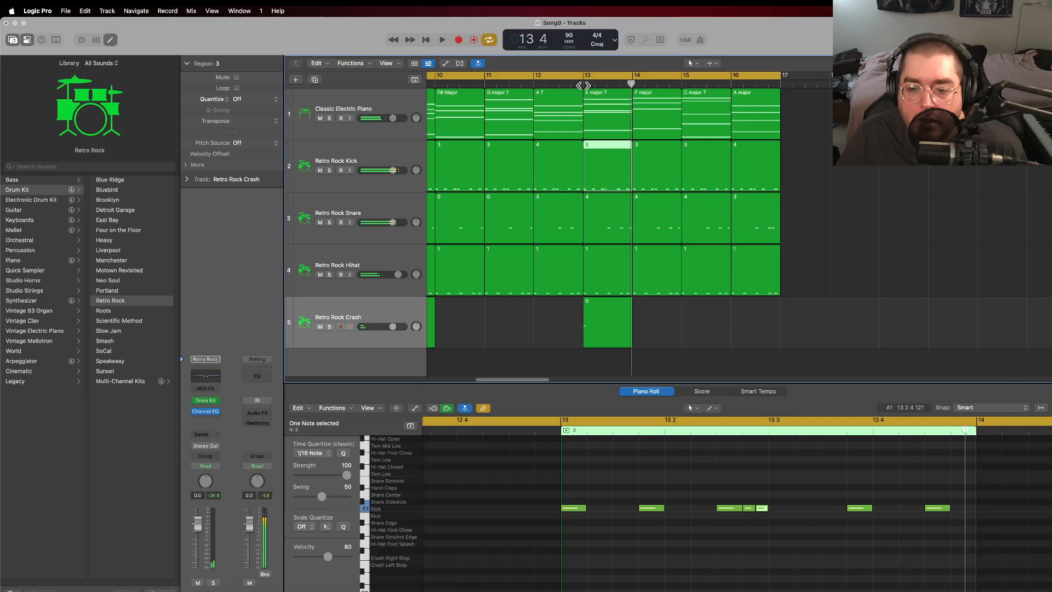
Step: Halve the kick note just before beat 4 of bar 13 and add an equally short kick note directly after it
left_click_drag(872, 510, 860, 510)
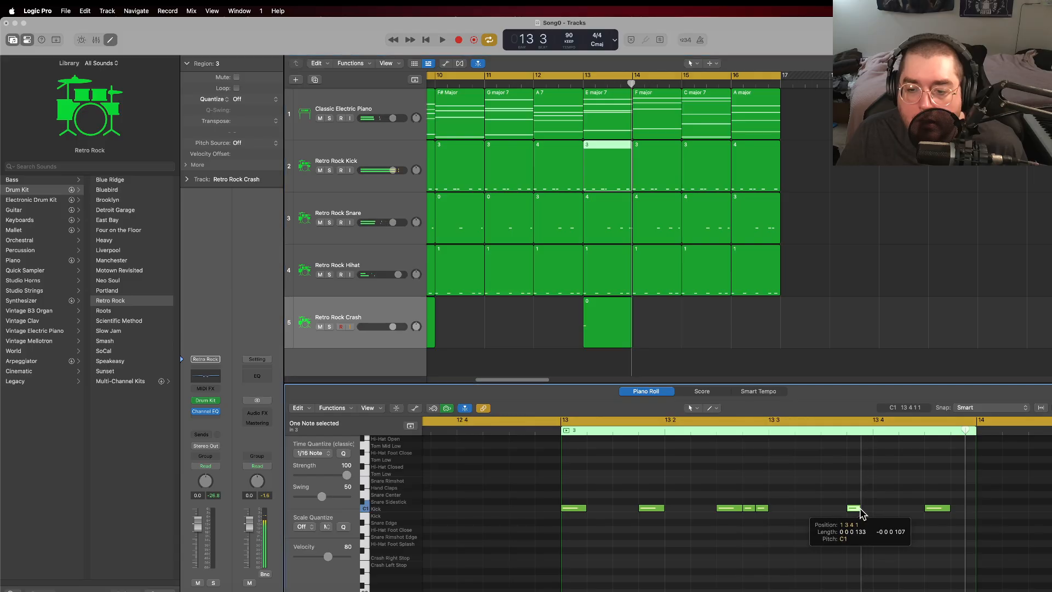
right_click(864, 496)
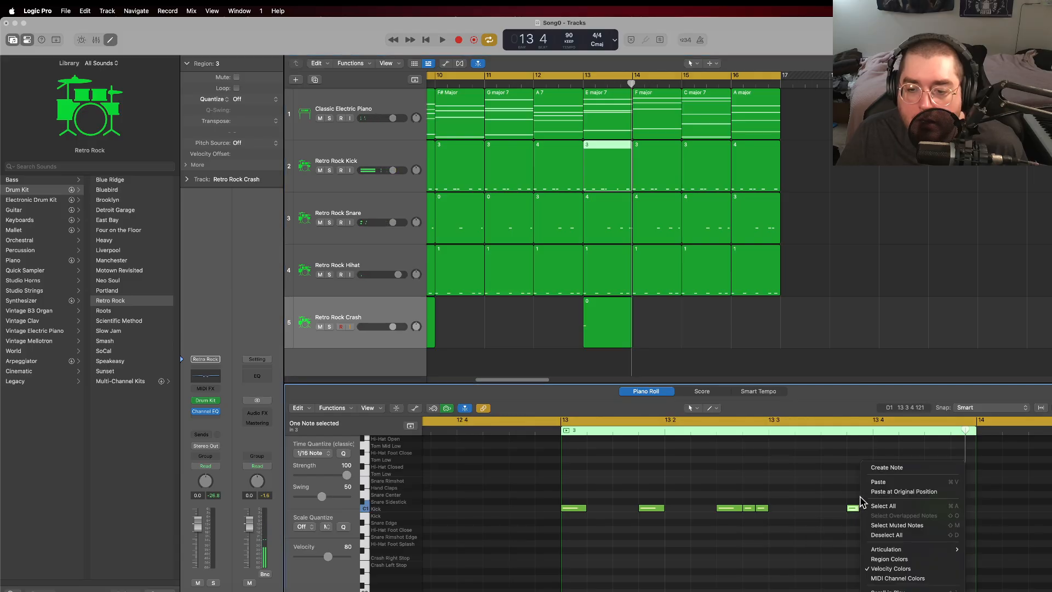
left_click(877, 481)
left_click_drag(856, 495, 869, 513)
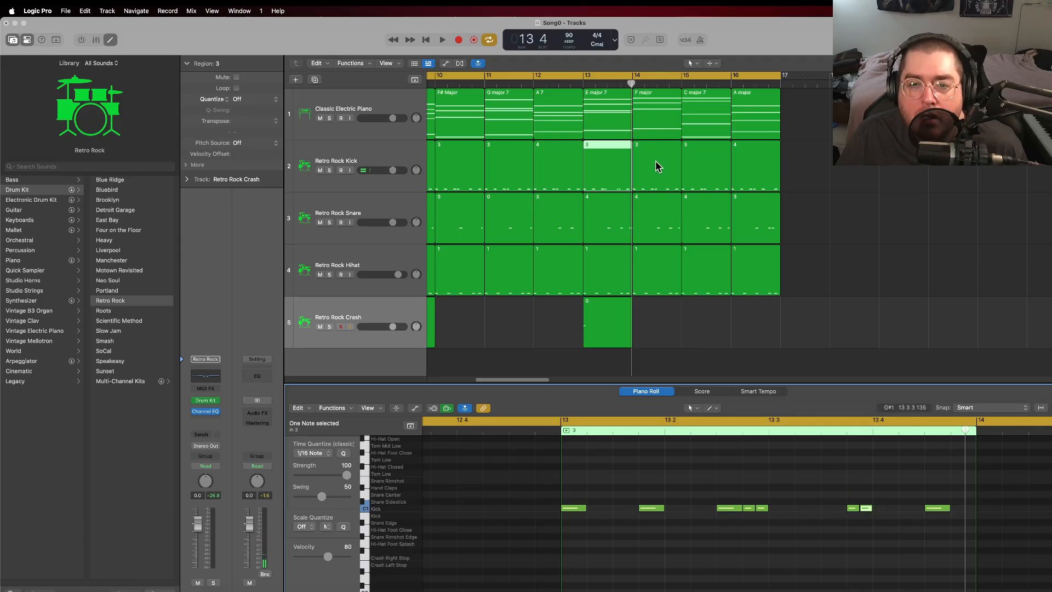
Step: Rename the bar 13 kick region to 5
right_click(602, 154)
left_click(604, 154)
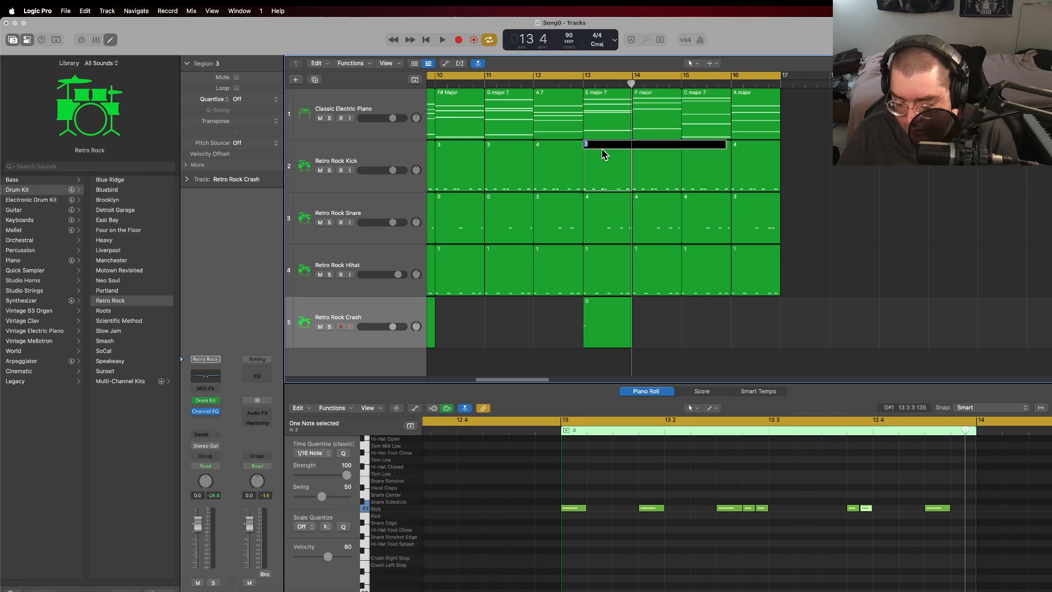
type("5")
key("Return")
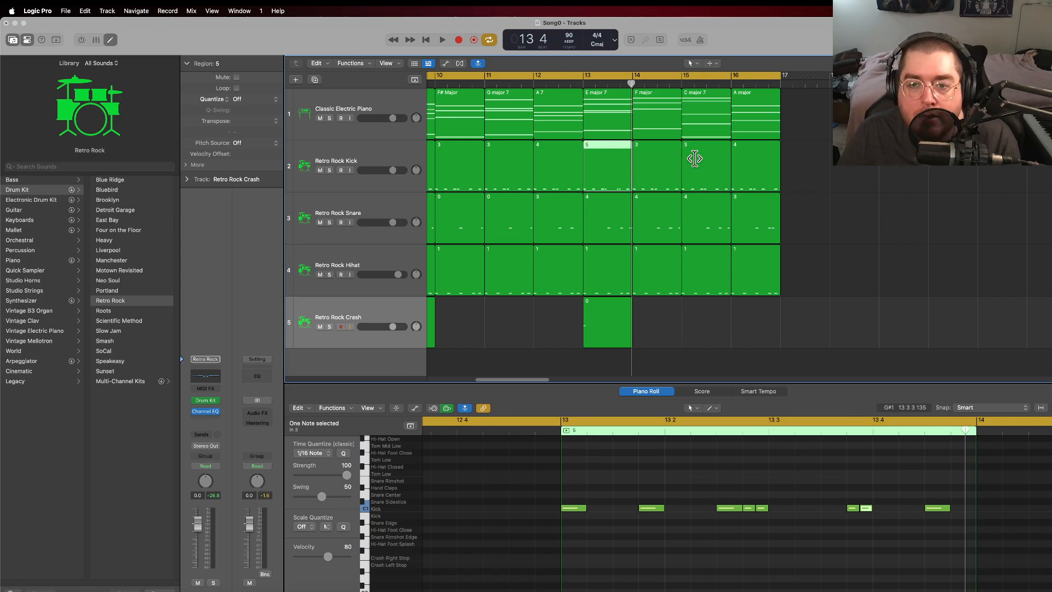
Step: Compare the note patterns of the kick regions in bars 16 and 12
left_click(754, 154)
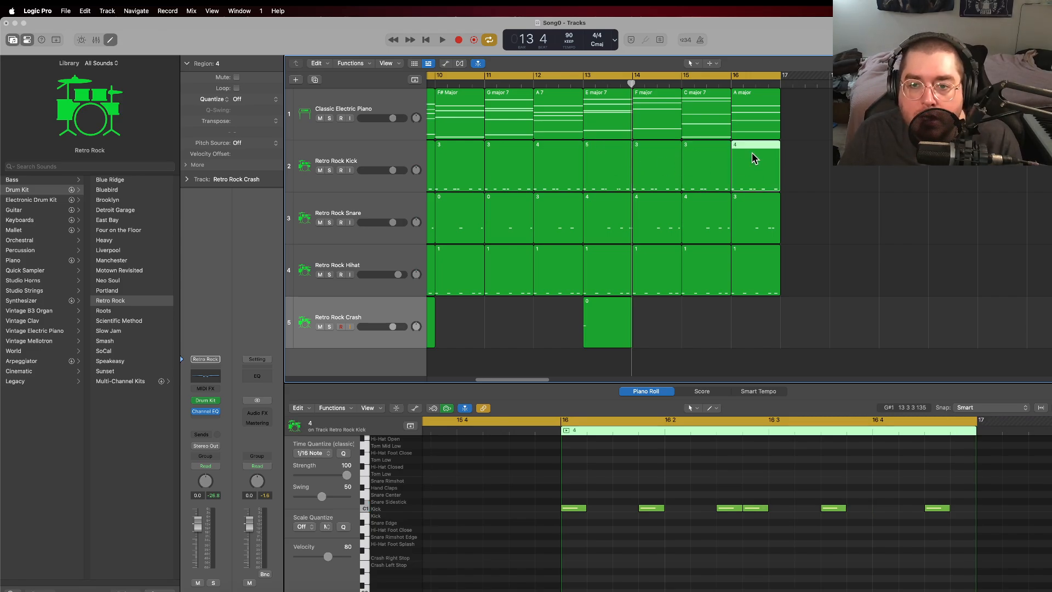
right_click(742, 146)
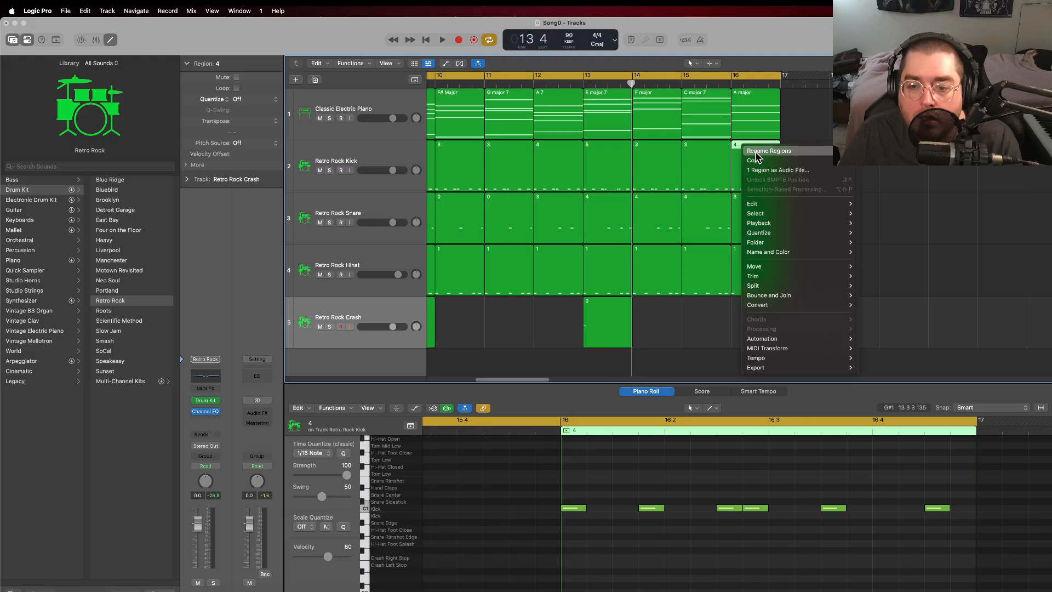
left_click(733, 149)
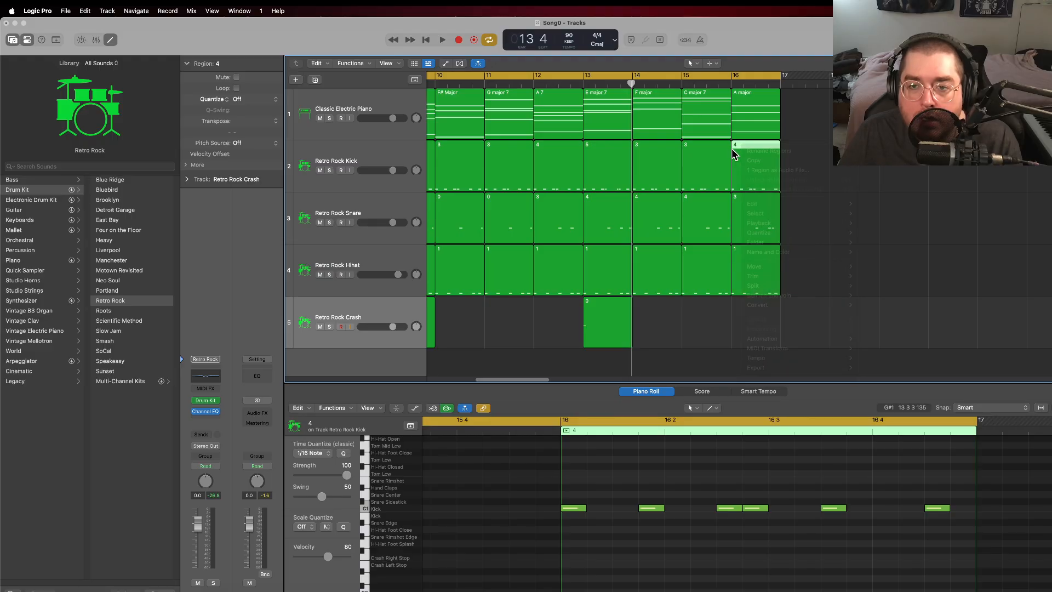
left_click(560, 159)
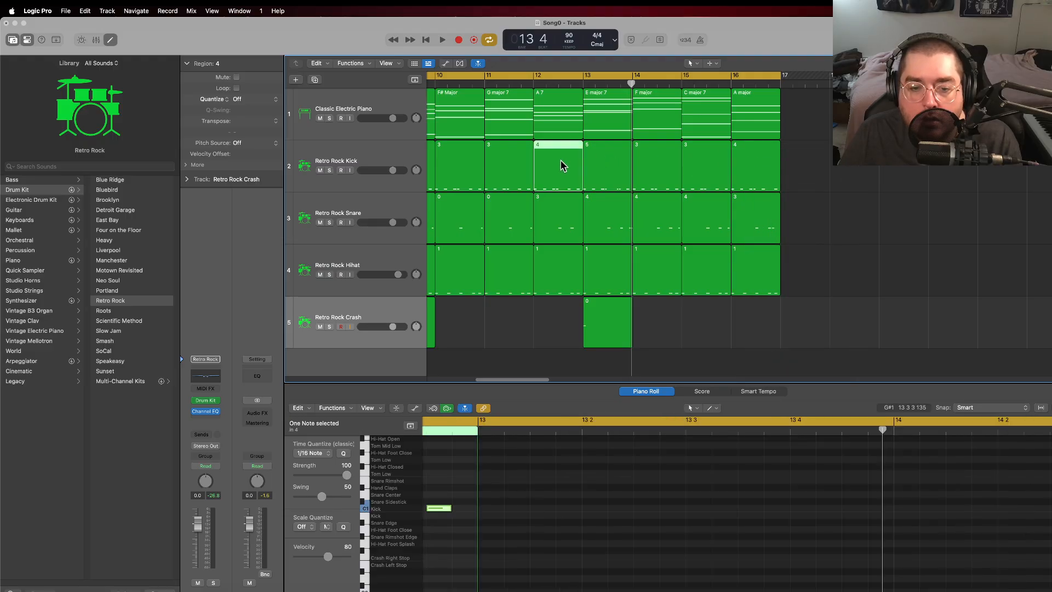
scroll(713, 510, "left", 5)
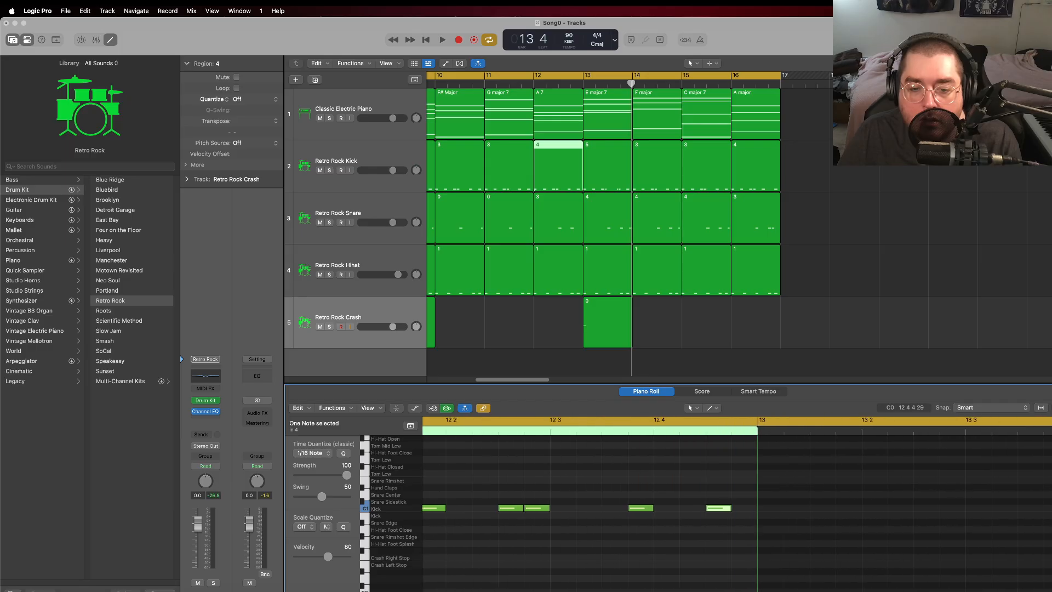
Step: Rename the bar 16 kick region to 6
left_click(753, 170)
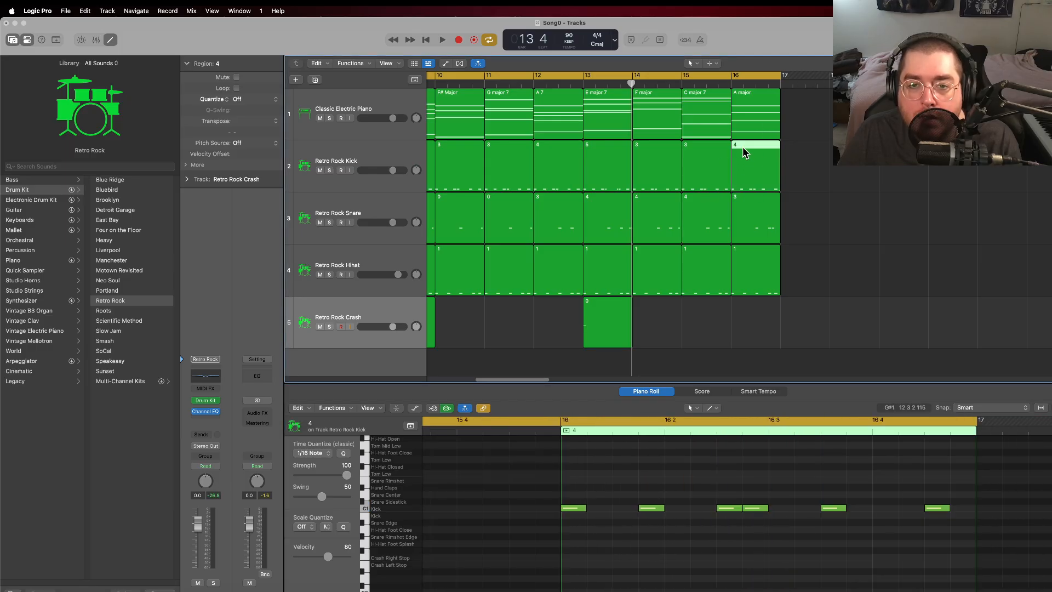
right_click(743, 152)
left_click(759, 157)
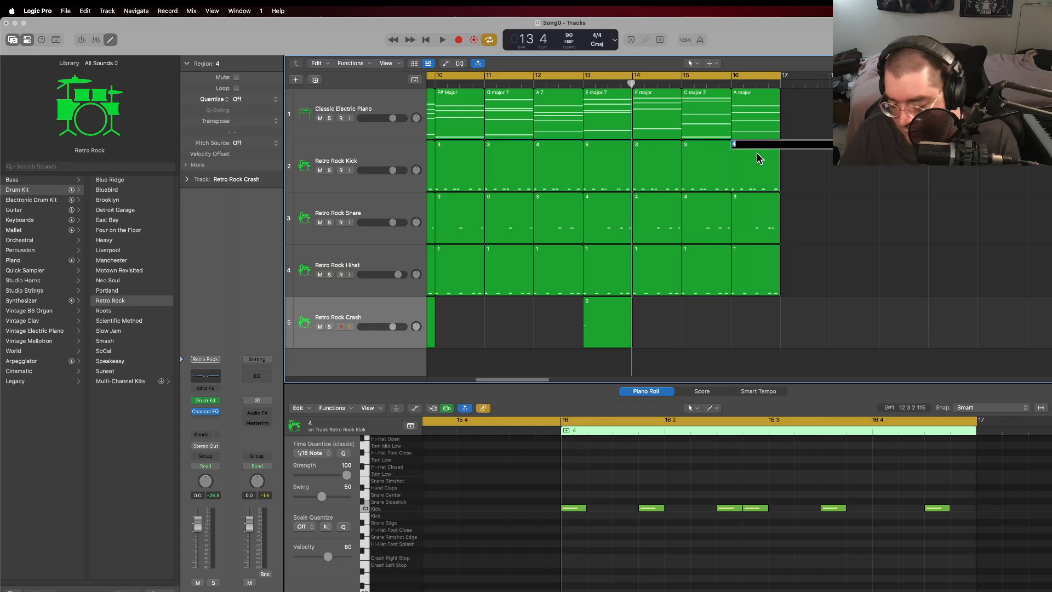
type("6")
key("Return")
Step: Replace the kick regions in bars 14 and 15 with repeats of the bar 13 kick region
left_click(691, 153)
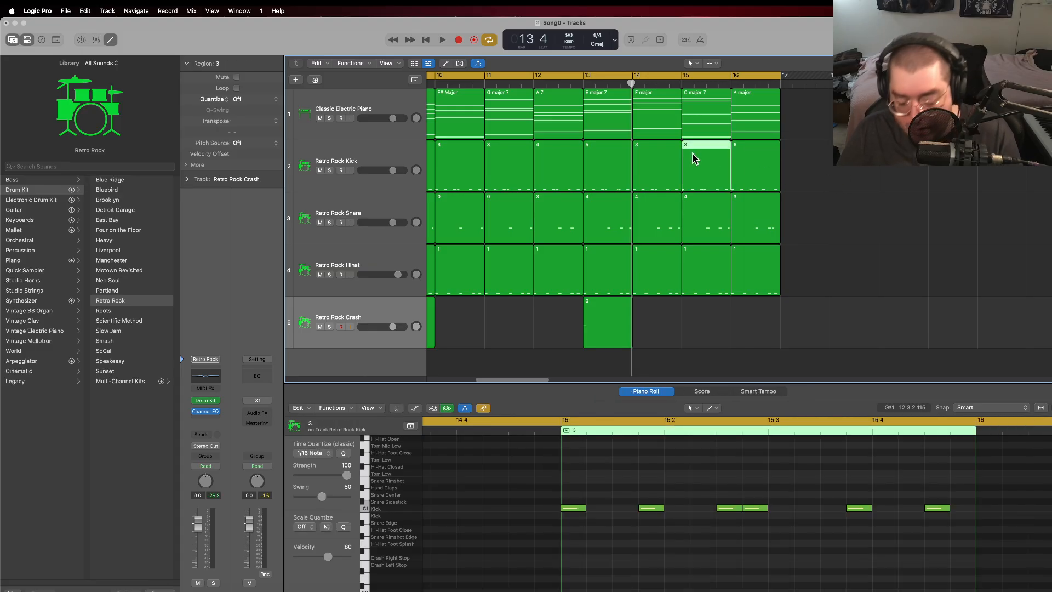
key("Delete")
key("Delete")
left_click(598, 163)
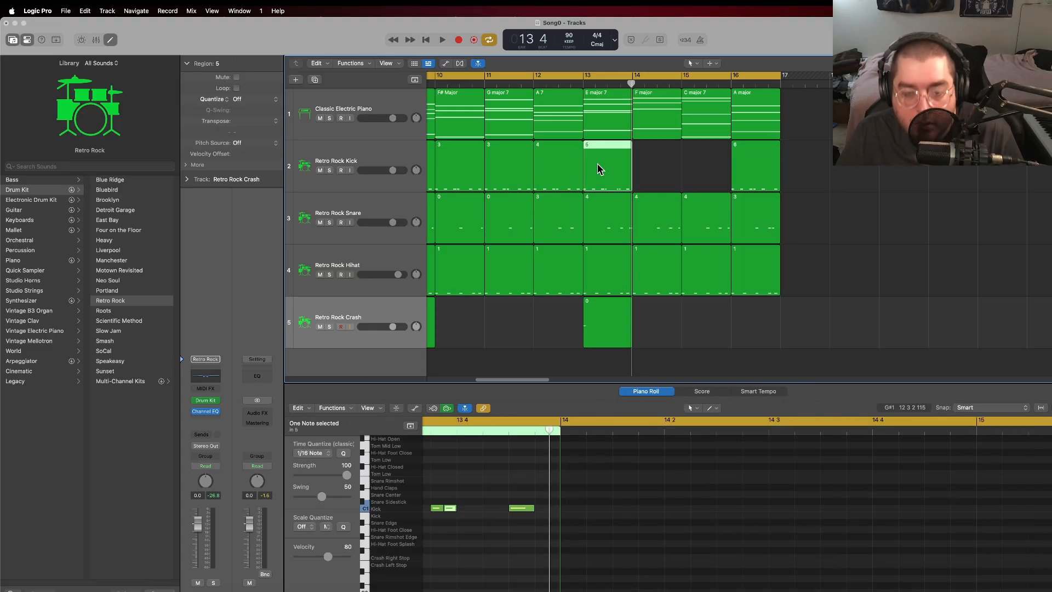
key("super+r")
key("super+r")
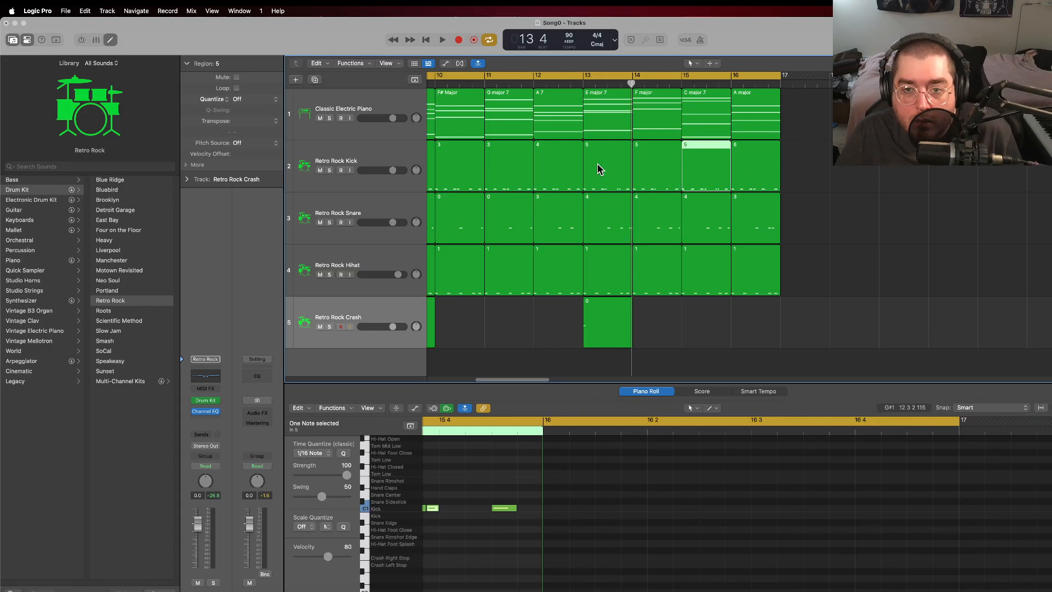
Step: Compare the snare regions in bars 12 and 16, and rename the bar 16 snare region to 5
left_click(814, 157)
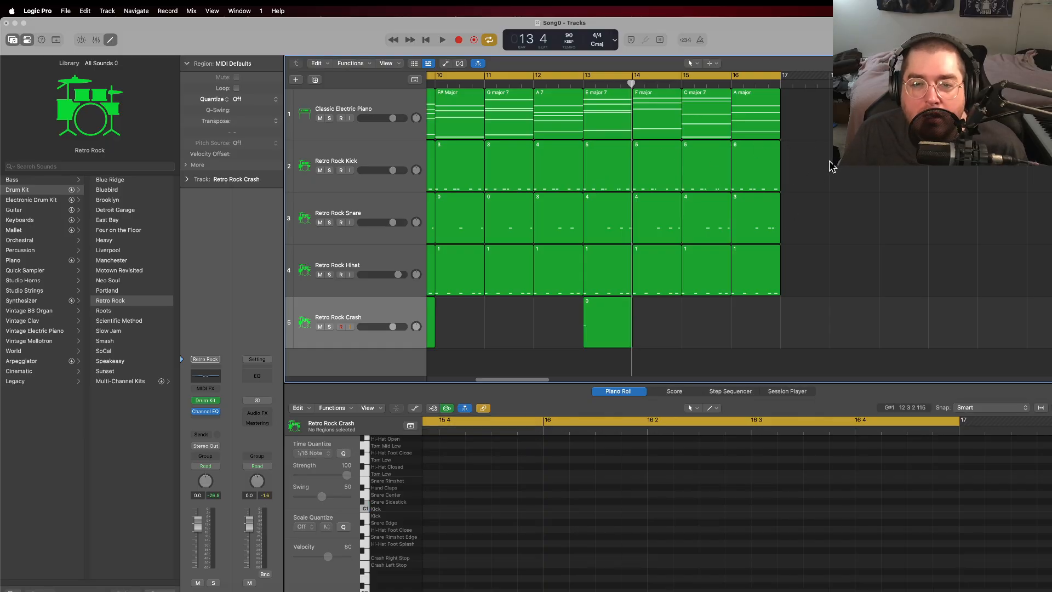
left_click(768, 225)
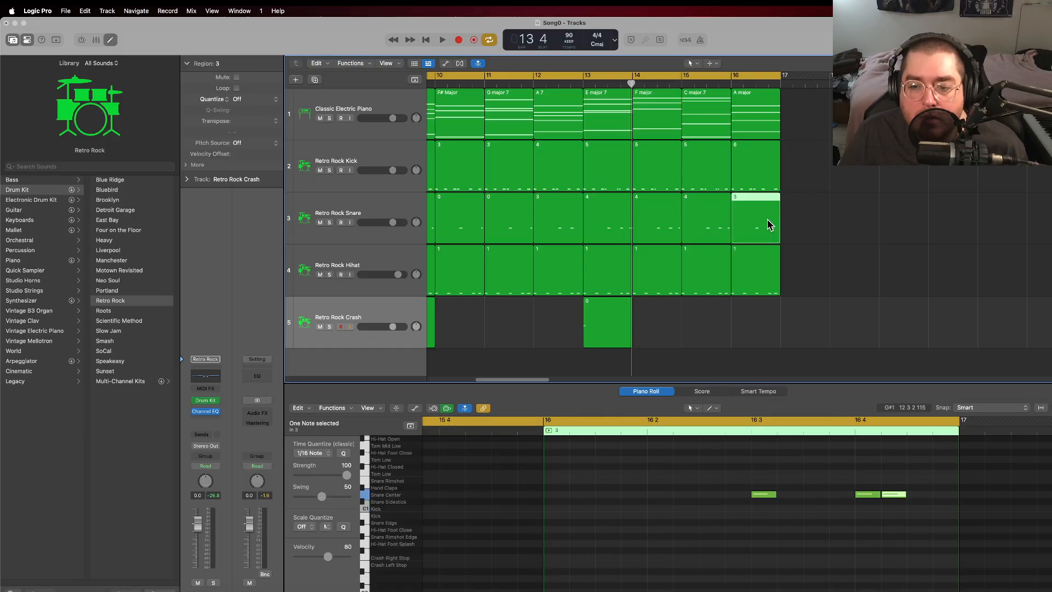
left_click(568, 220)
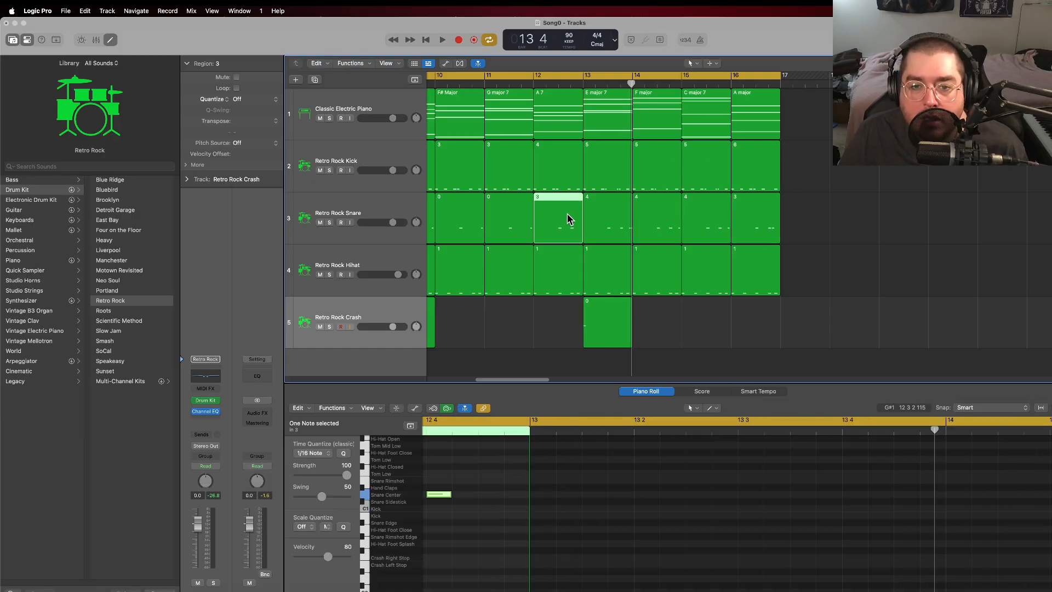
left_click(762, 226)
right_click(735, 199)
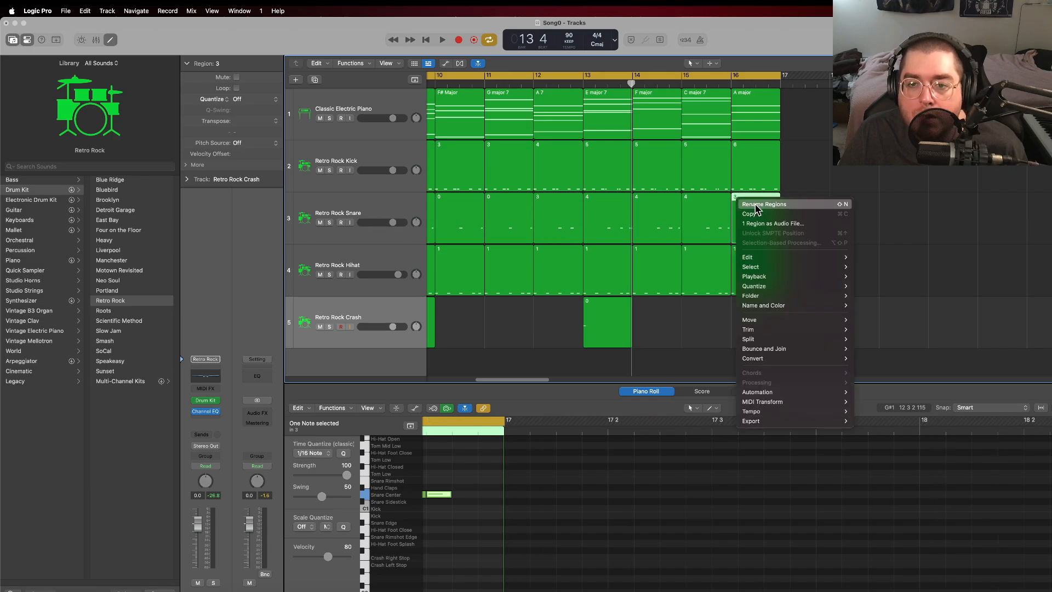
left_click(756, 206)
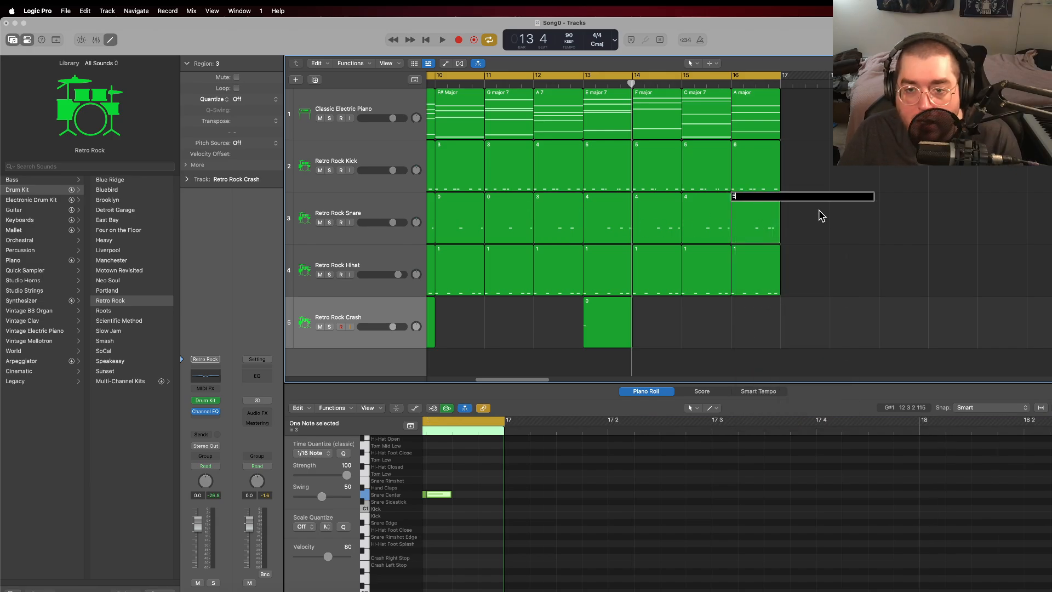
type("5")
left_click(812, 232)
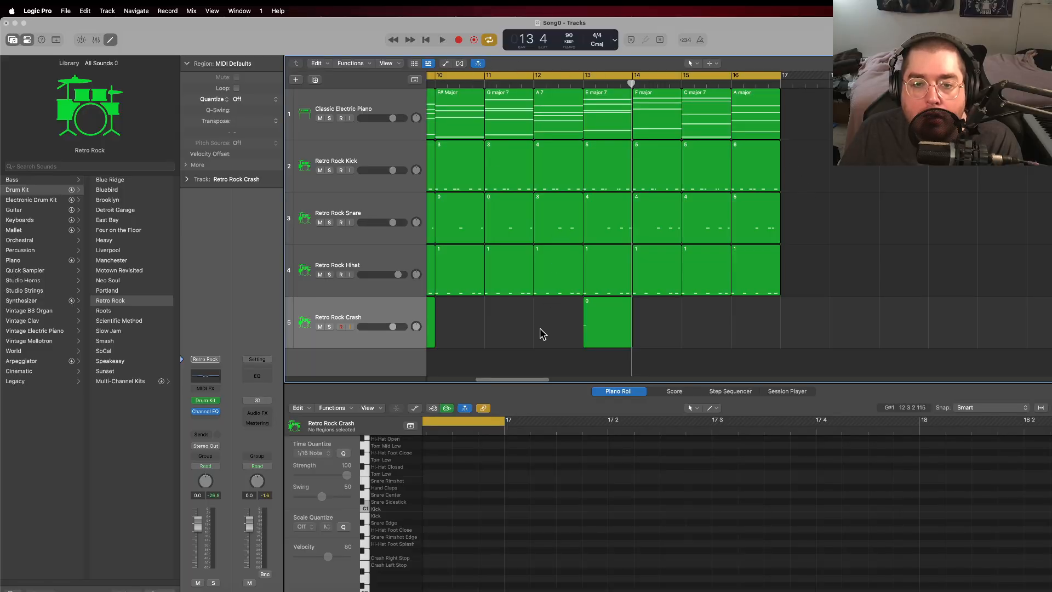
Step: Rename the bar 4 region on the Retro Rock Crash track to 2
left_click_drag(538, 376, 484, 376)
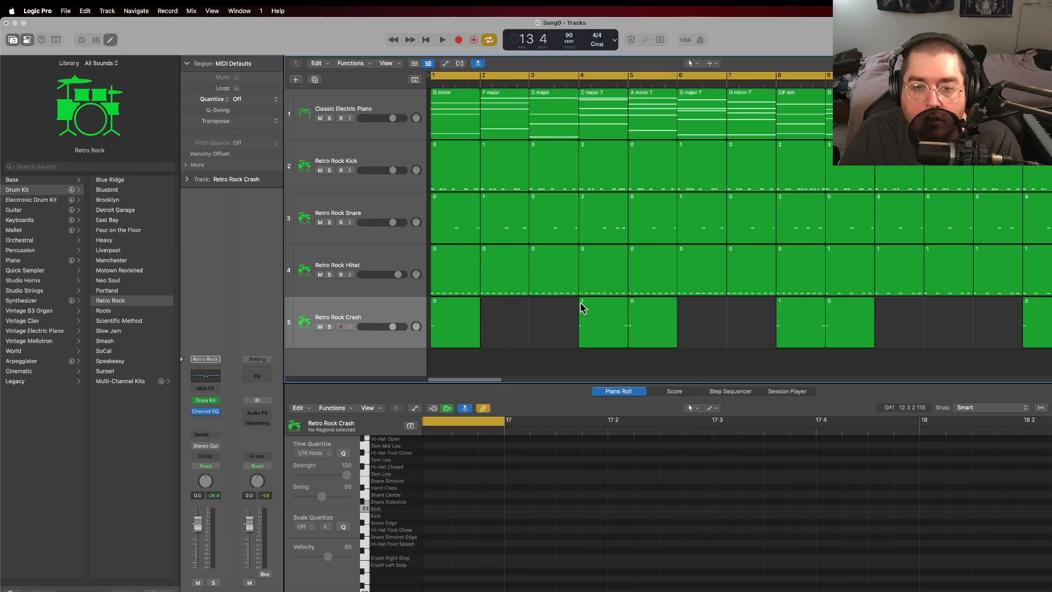
right_click(591, 314)
left_click(599, 308)
type("2")
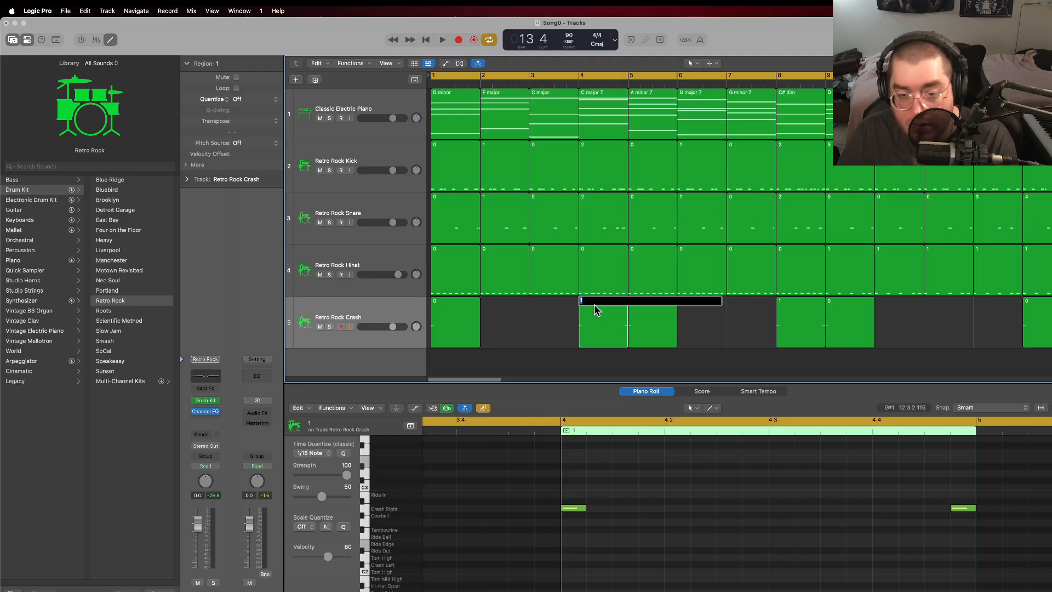
left_click(527, 321)
Step: Create an empty MIDI region in bar 2 of the Retro Rock Crash track and name it 1
right_click(504, 325)
left_click(510, 329)
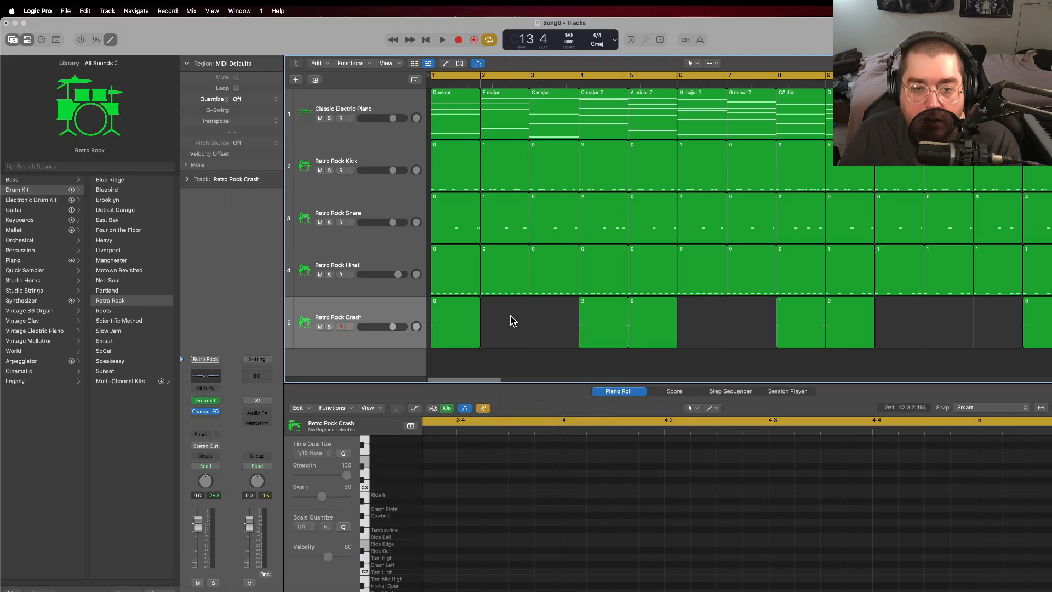
right_click(498, 305)
left_click(525, 312)
type("1")
left_click(543, 329)
Step: Create an empty MIDI region in bar 3 of the Retro Rock Crash track and name it 1
right_click(540, 311)
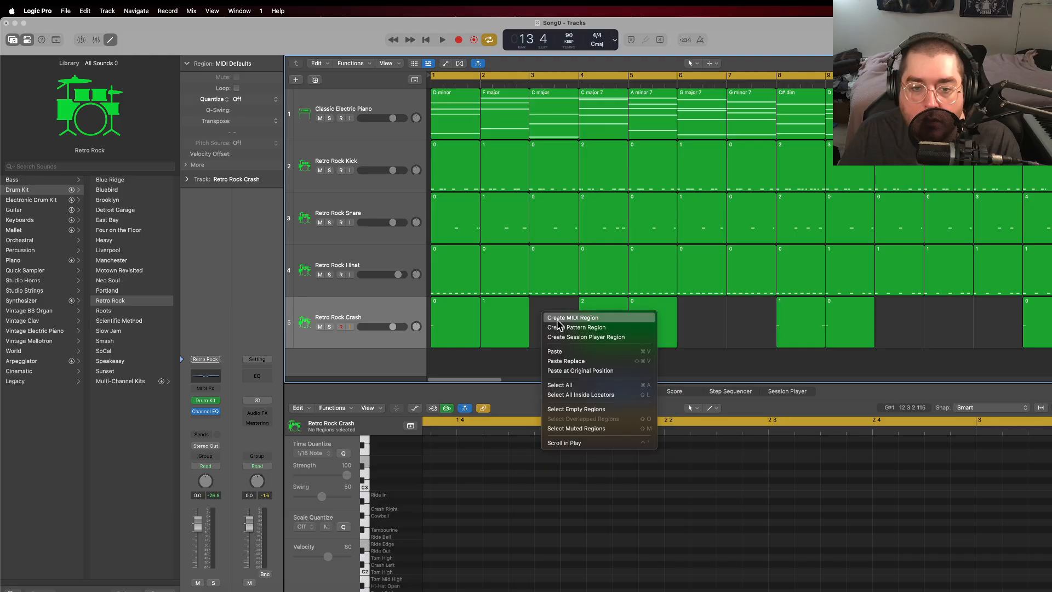
left_click(544, 314)
right_click(541, 301)
left_click(555, 308)
type("1")
key("Return")
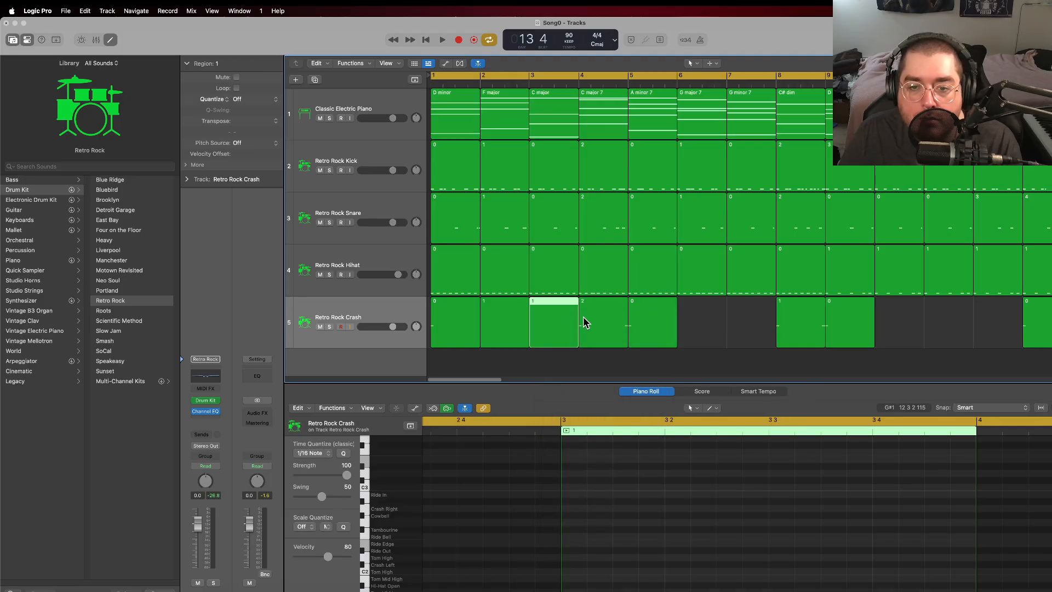
Step: Copy the empty crash regions from bars 2 and 3 into bars 6 and 7
left_click(518, 348, "shift")
right_click(551, 310)
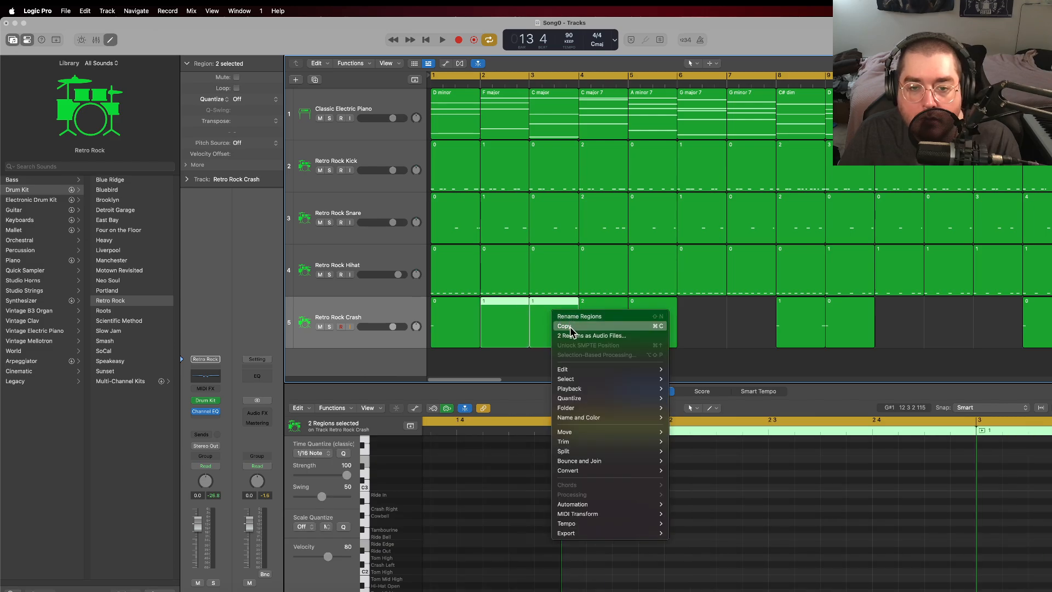
left_click(565, 326)
left_click(677, 85)
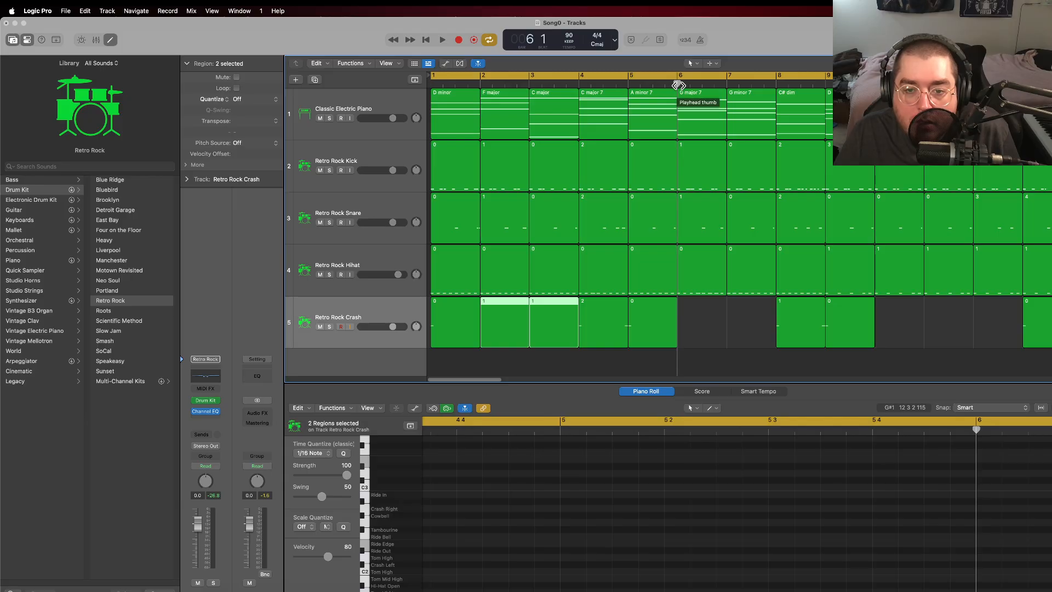
key("super+v")
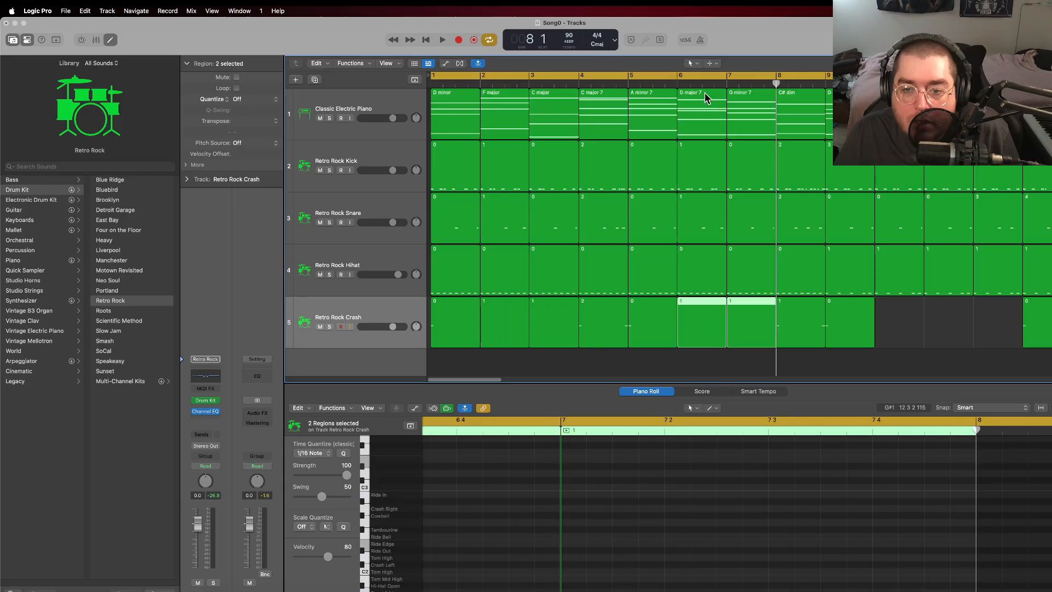
Step: Rename the bar 8 crash region to 2
left_click(780, 303)
right_click(782, 303)
left_click(814, 320)
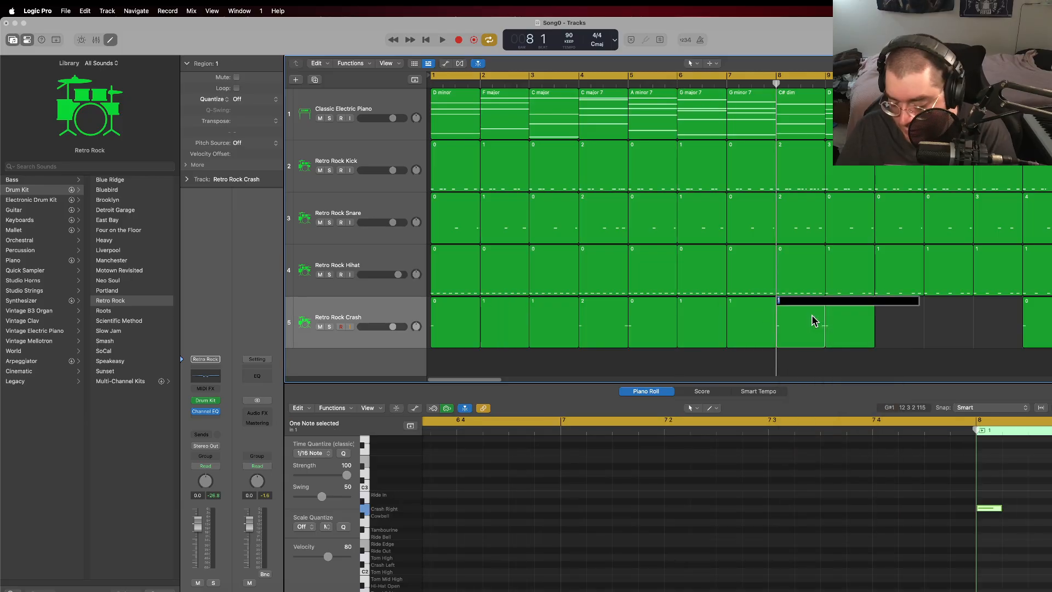
left_click(911, 324)
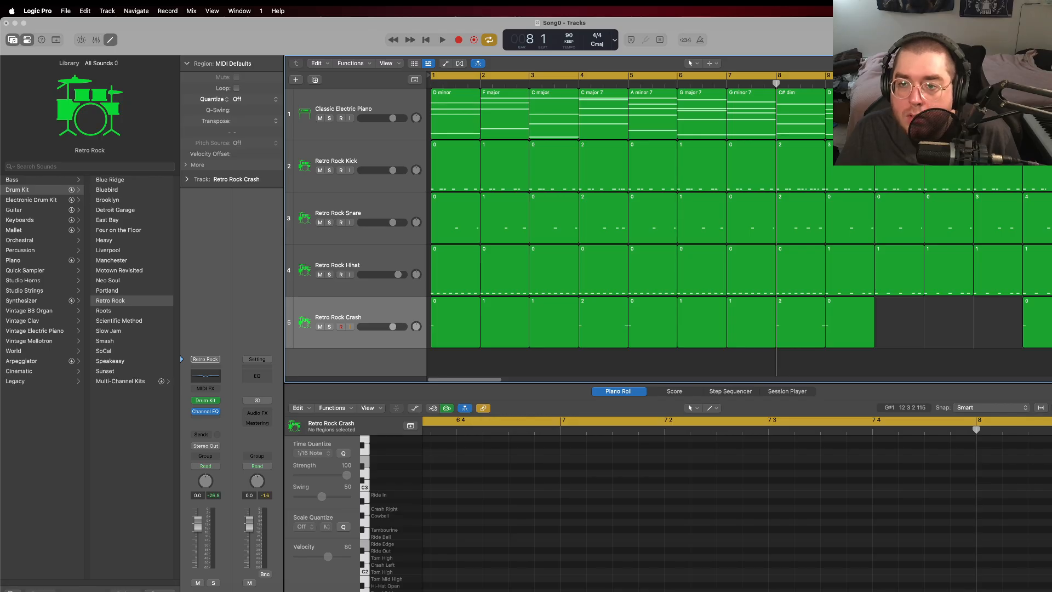
Step: Paste the copied pair of empty crash regions into bars 10–11 and bars 14–15
key("super+v")
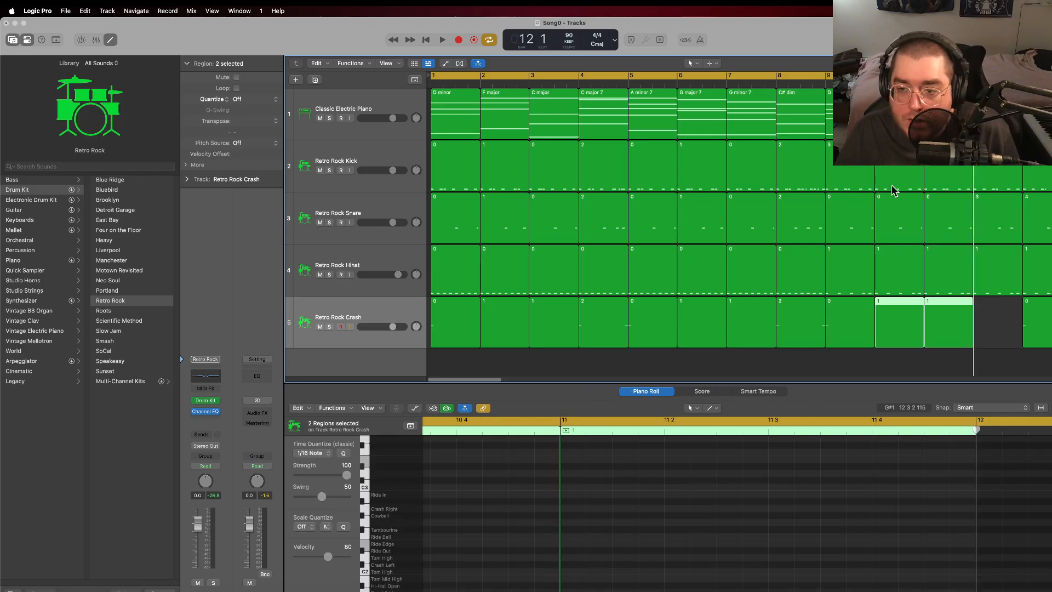
left_click_drag(490, 379, 537, 377)
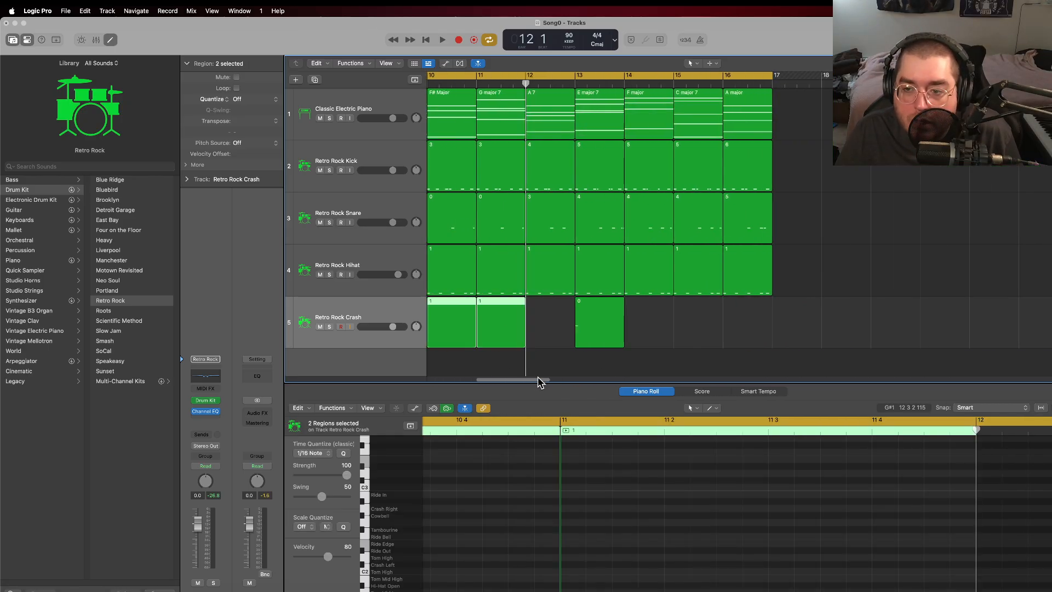
left_click(622, 87)
key("super+v")
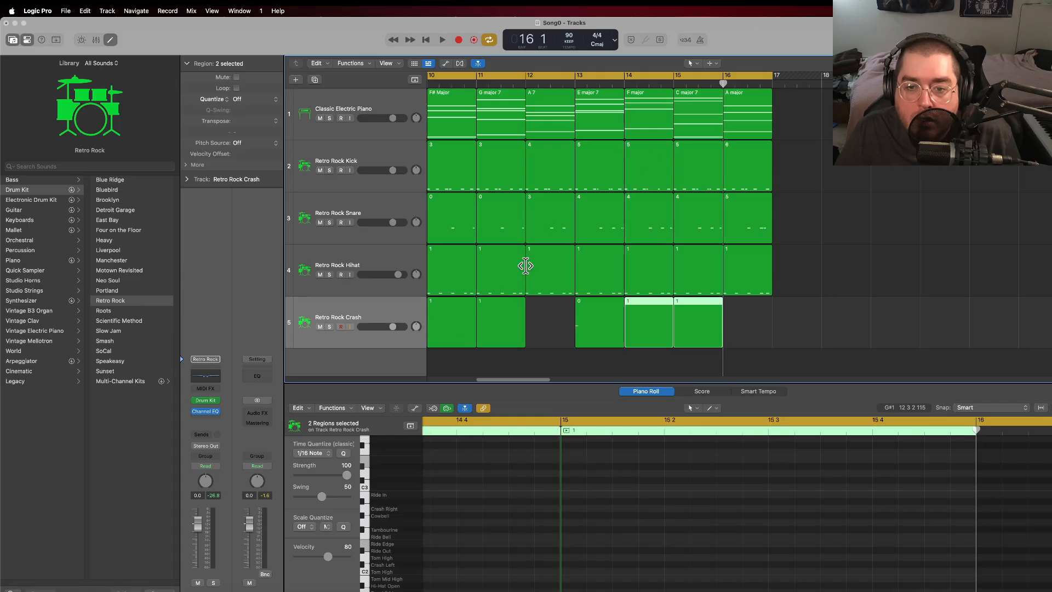
Step: Copy a single empty crash region named 1 into bars 12 and 16 of the crash track
left_click(531, 319)
left_click(710, 323)
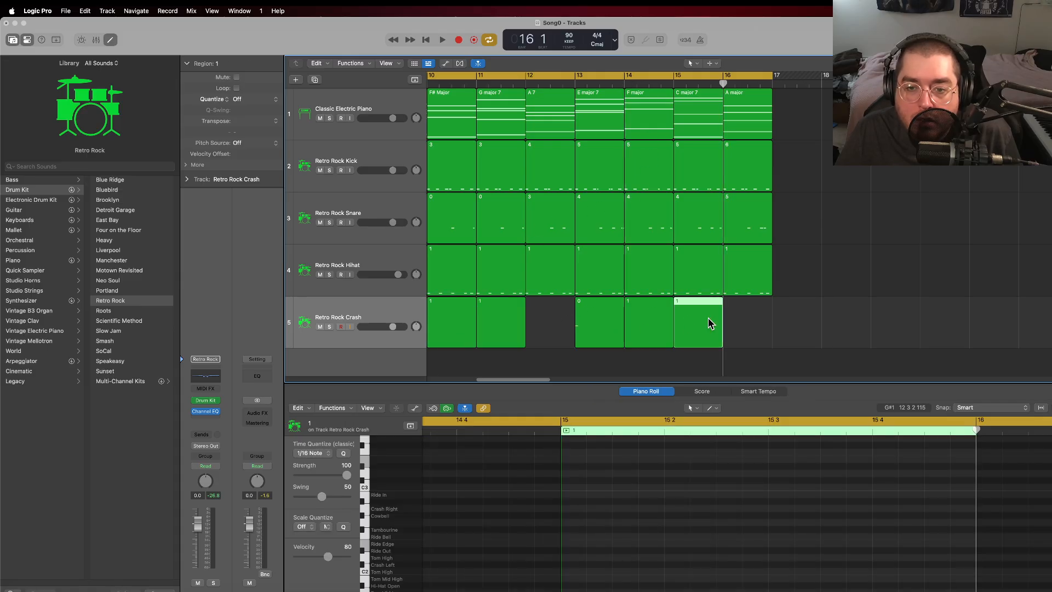
right_click(685, 320)
key("Escape")
left_click(526, 87)
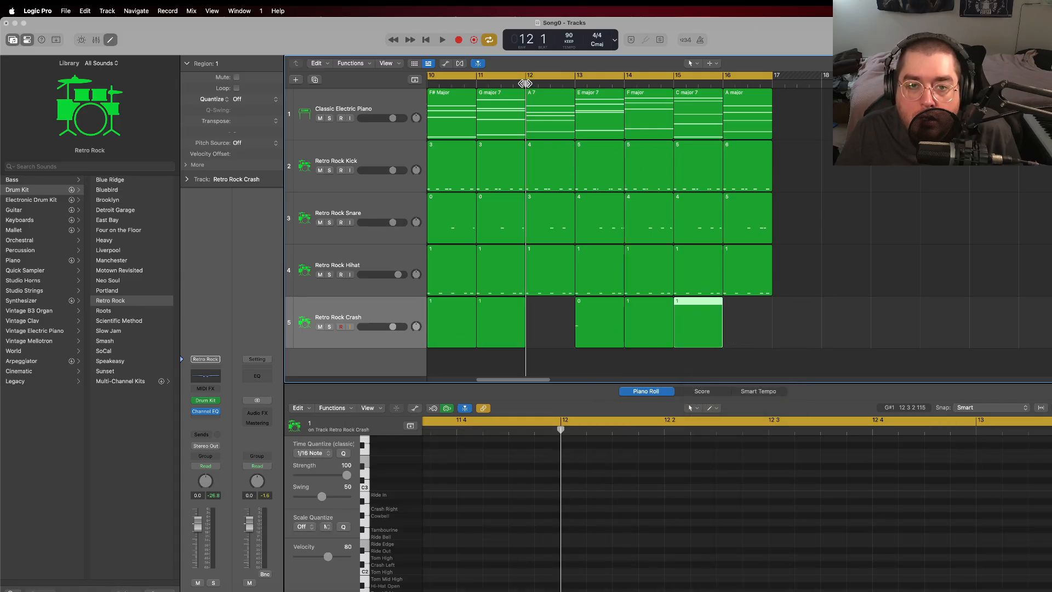
key("super+v")
left_click(724, 82)
key("super+v")
left_click(796, 318)
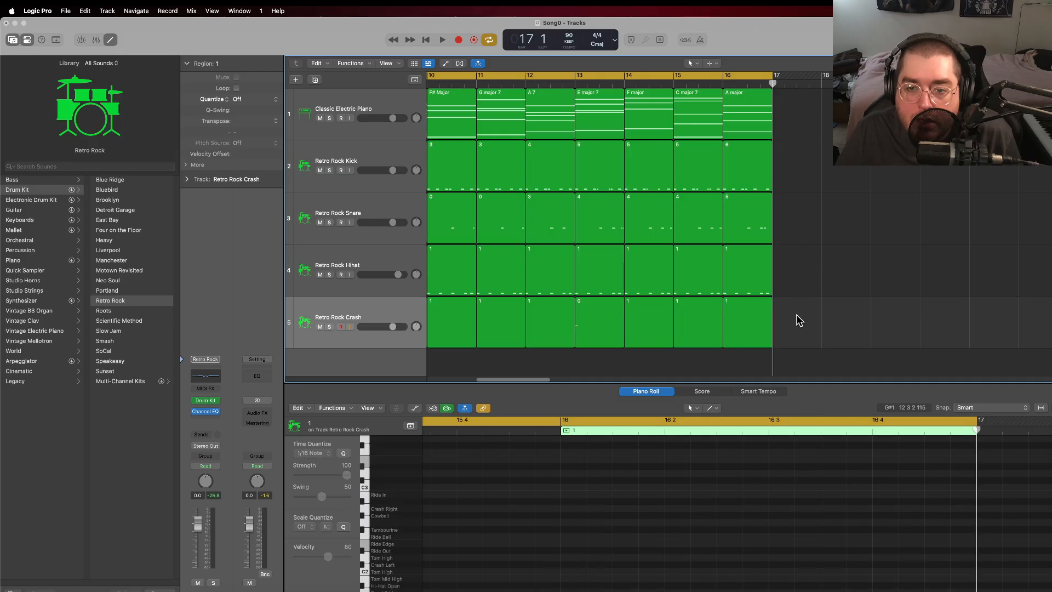
Step: Review the arrangement across all 16 bars, play it back, and return the playhead to the start of bar 1
left_click_drag(546, 382, 493, 375)
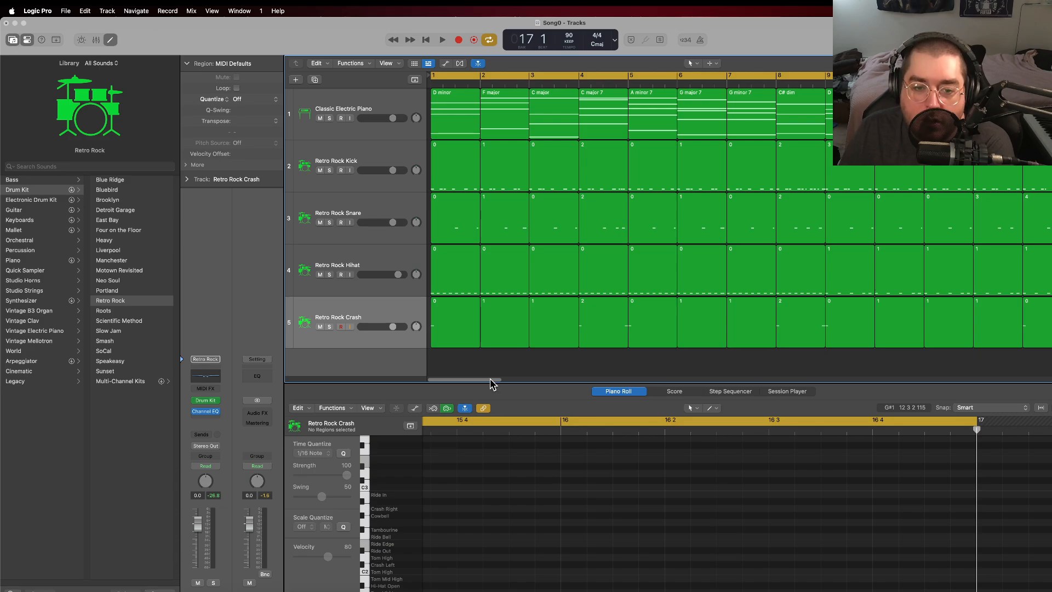
left_click_drag(492, 379, 526, 379)
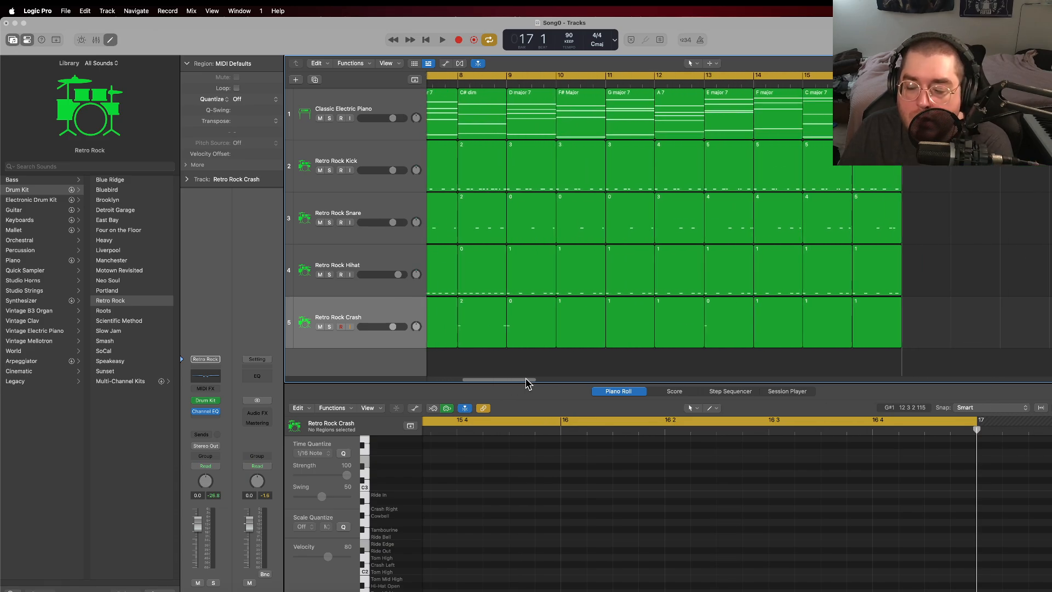
left_click_drag(526, 382, 483, 384)
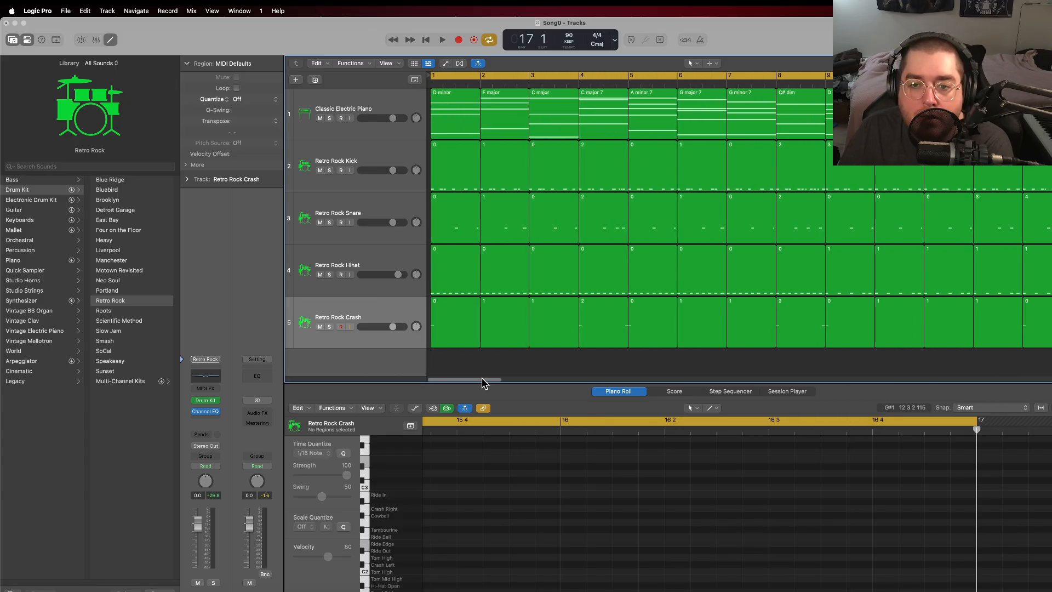
left_click(442, 40)
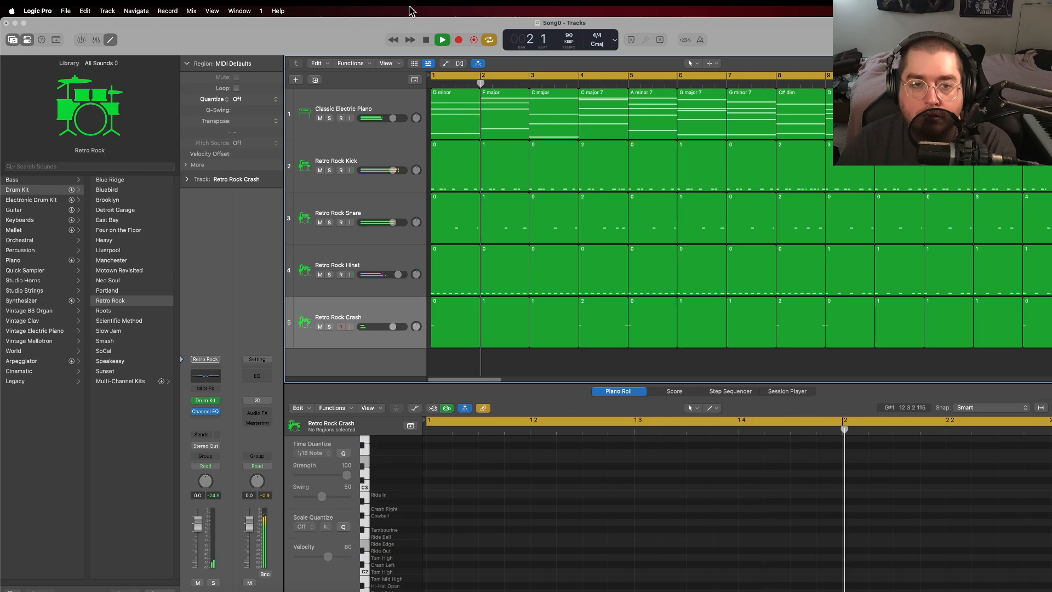
left_click(427, 40)
left_click(428, 40)
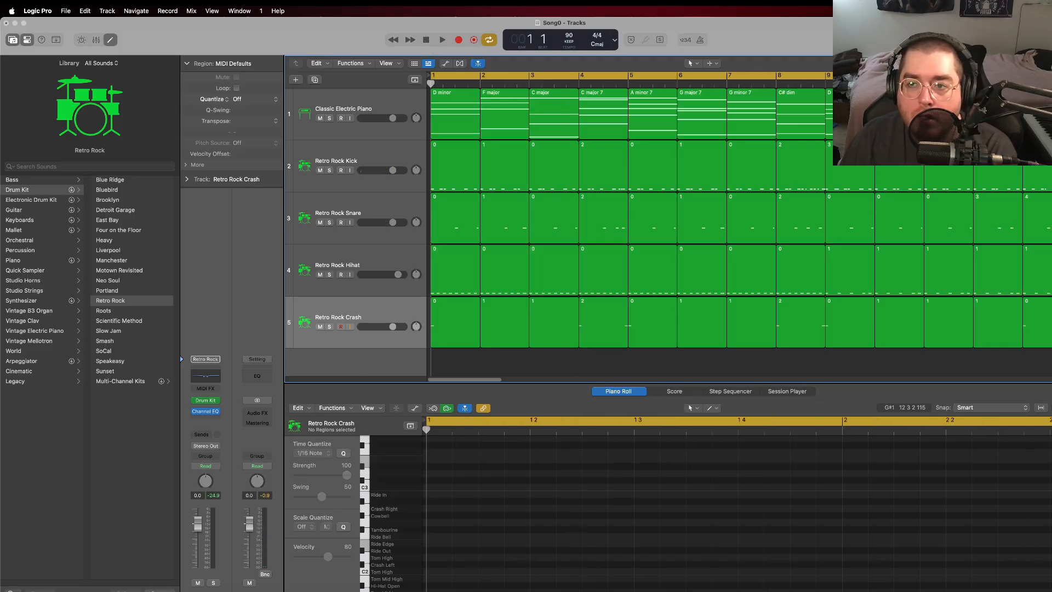
key("super+Right")
key("super+Left")
key("super+Left")
key("super+Left")
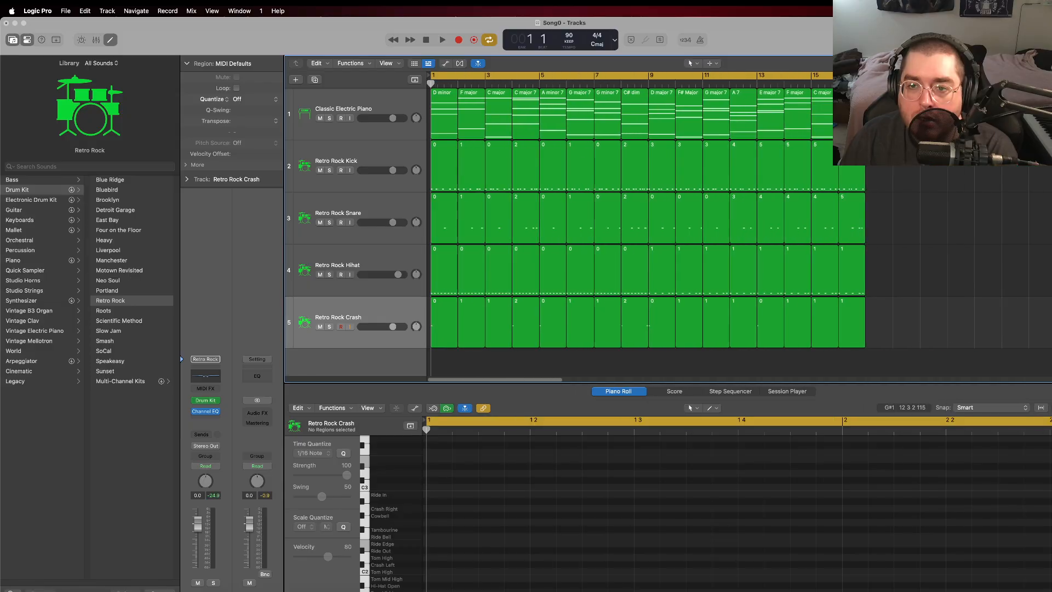